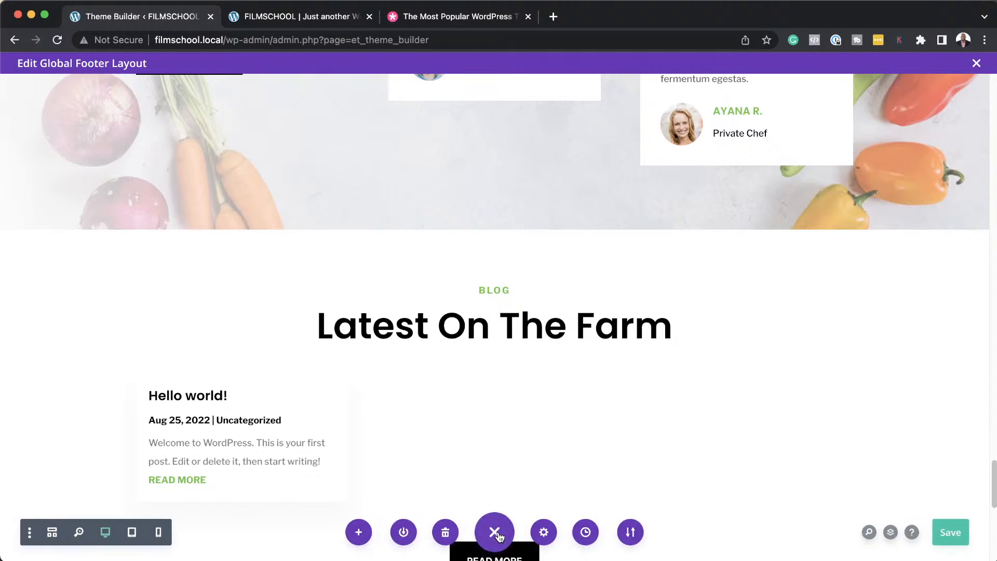
- Delete the Header, Features, Menu, Products, Subscribe, Testimonials and Blog sections from the global footer layout using the Layers view
click(890, 534)
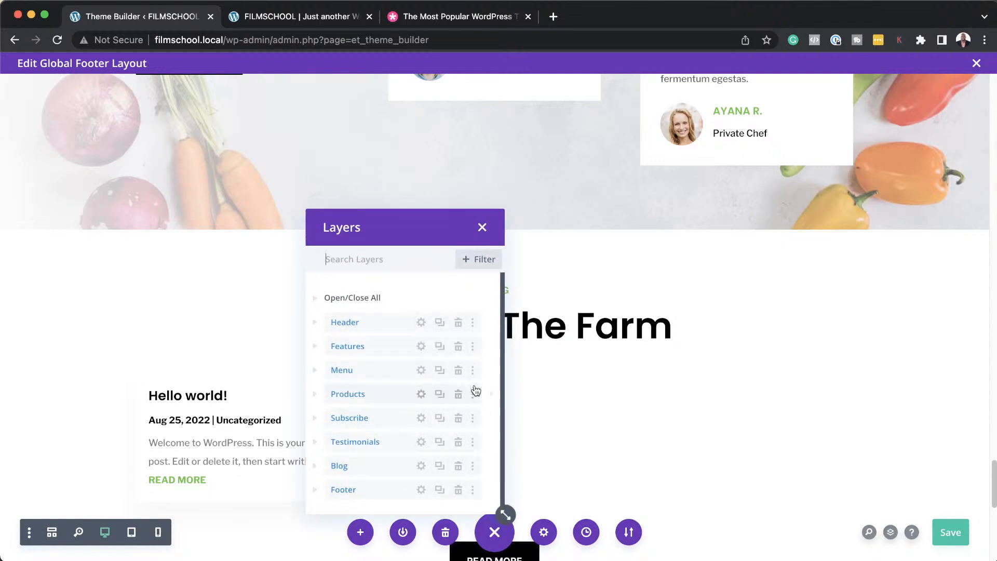
drag(456, 235, 561, 142)
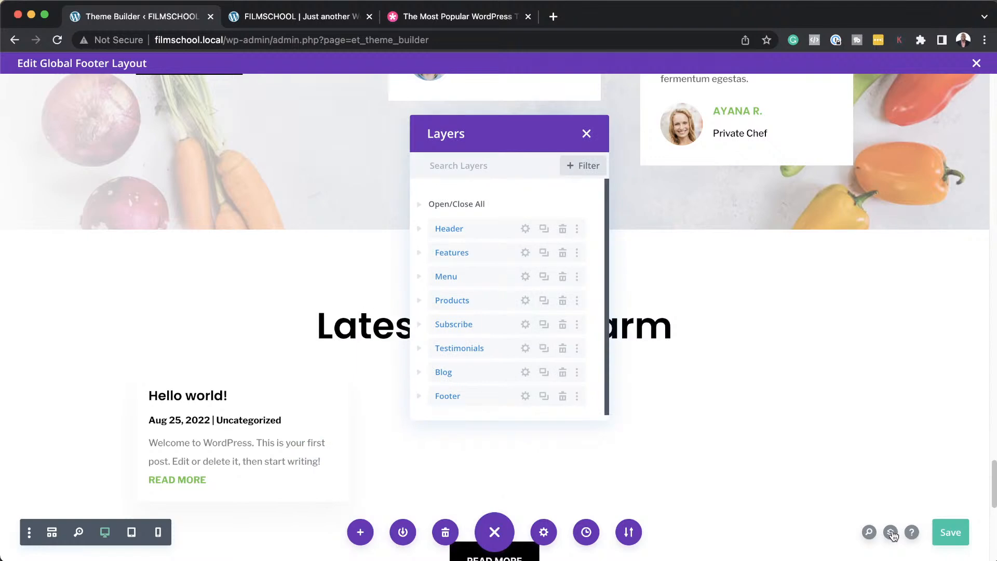
click(564, 231)
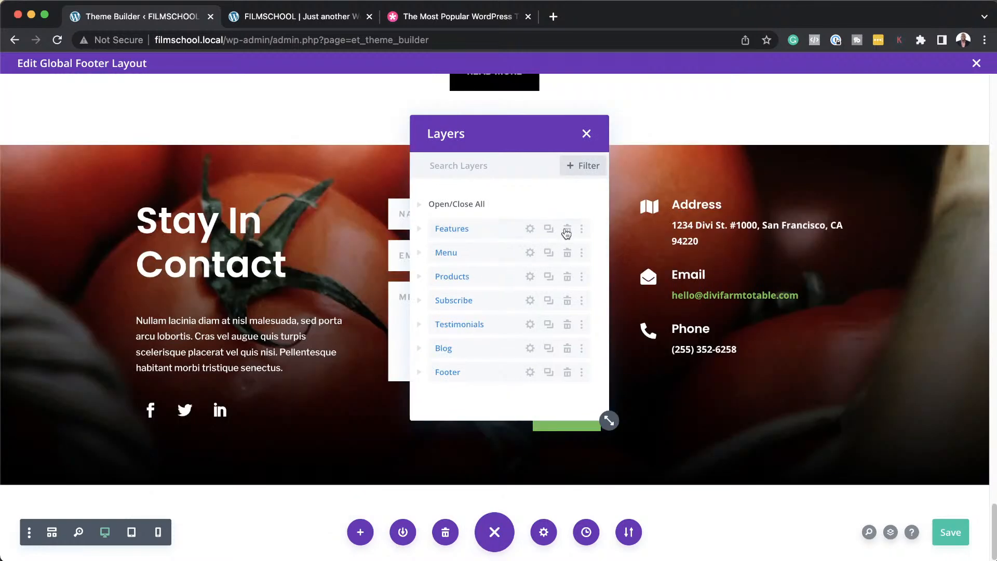
click(565, 230)
click(567, 232)
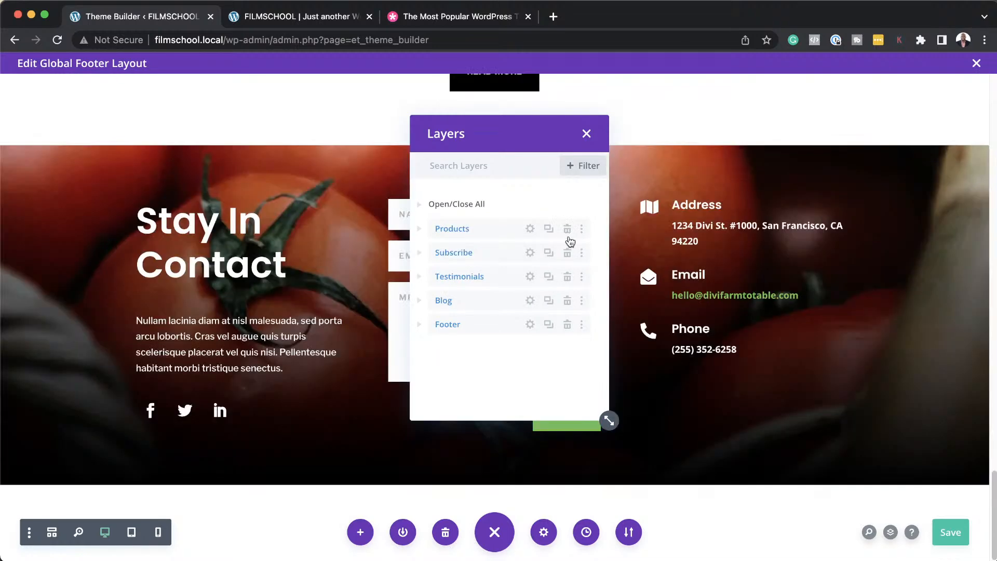
click(568, 231)
click(567, 231)
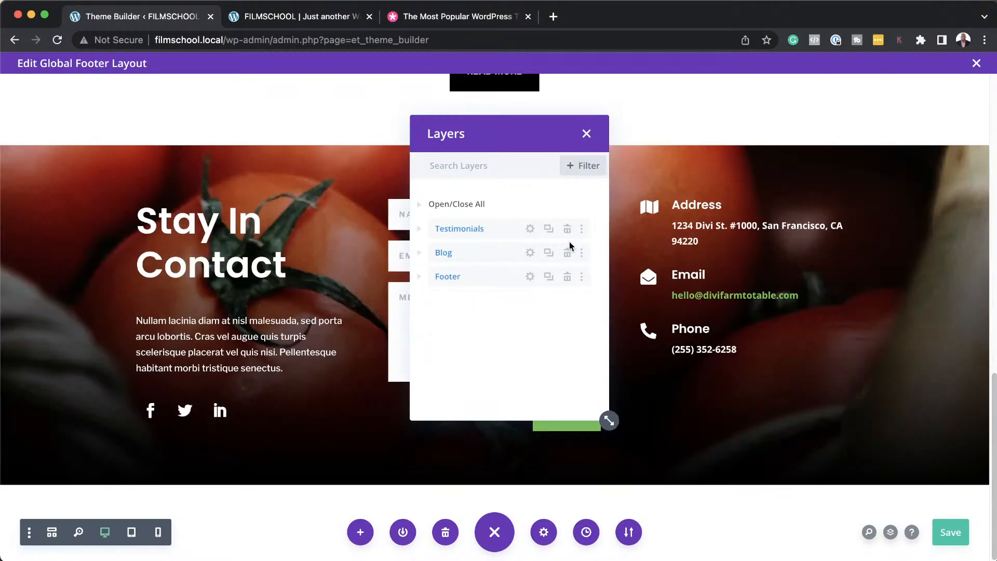
click(567, 231)
click(568, 231)
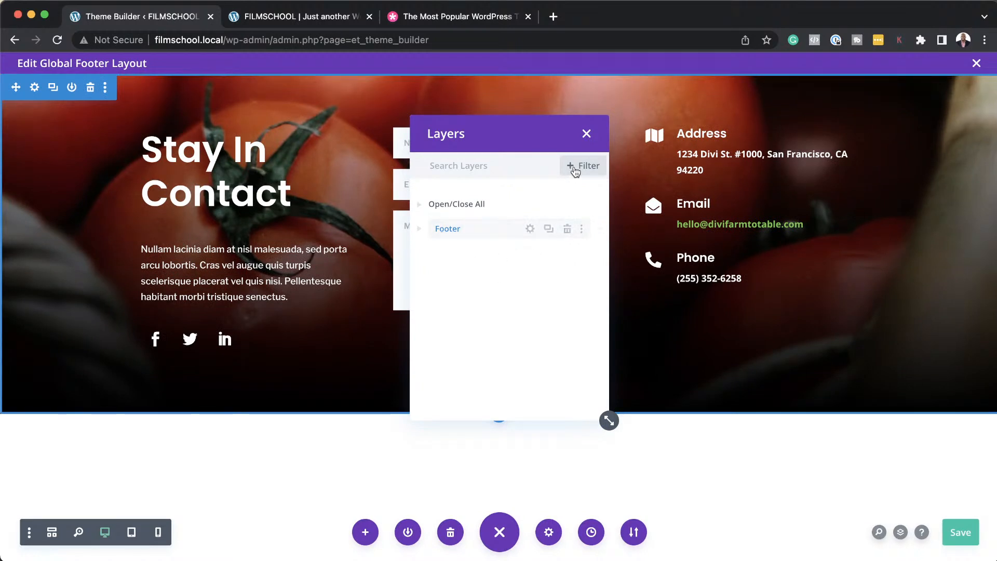
click(586, 133)
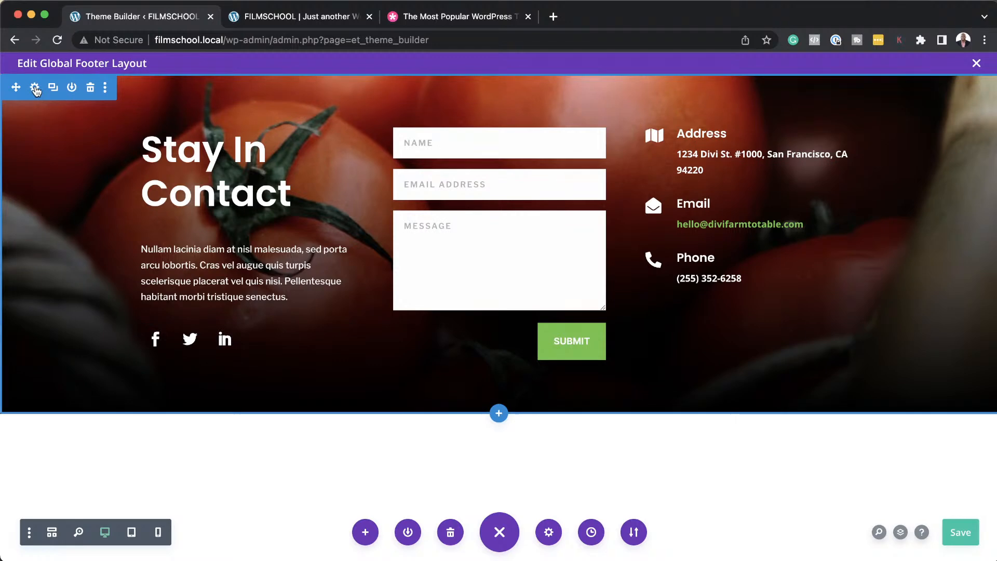
- Remove the tomato background image from the Stay In Contact footer section
click(35, 88)
click(69, 242)
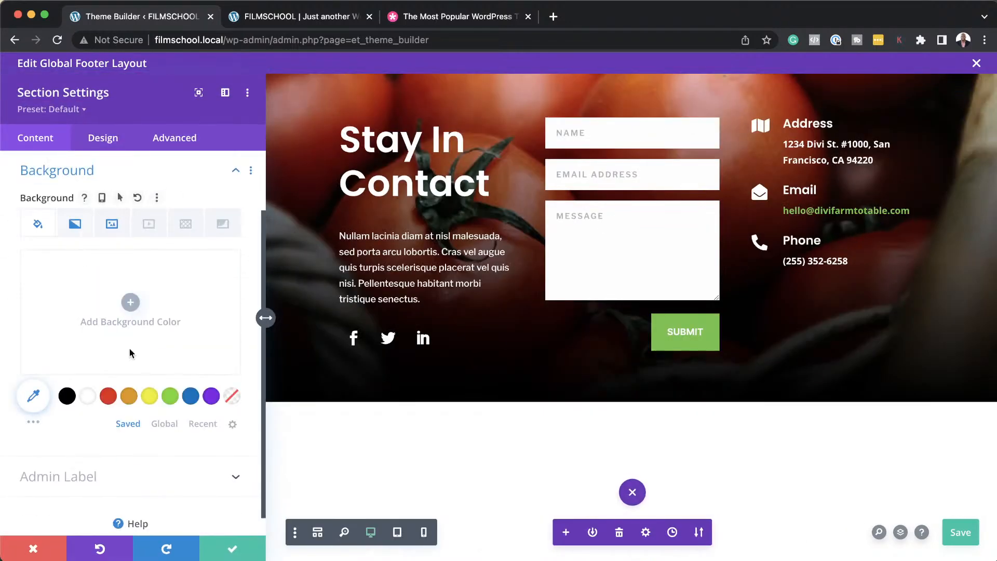
click(108, 228)
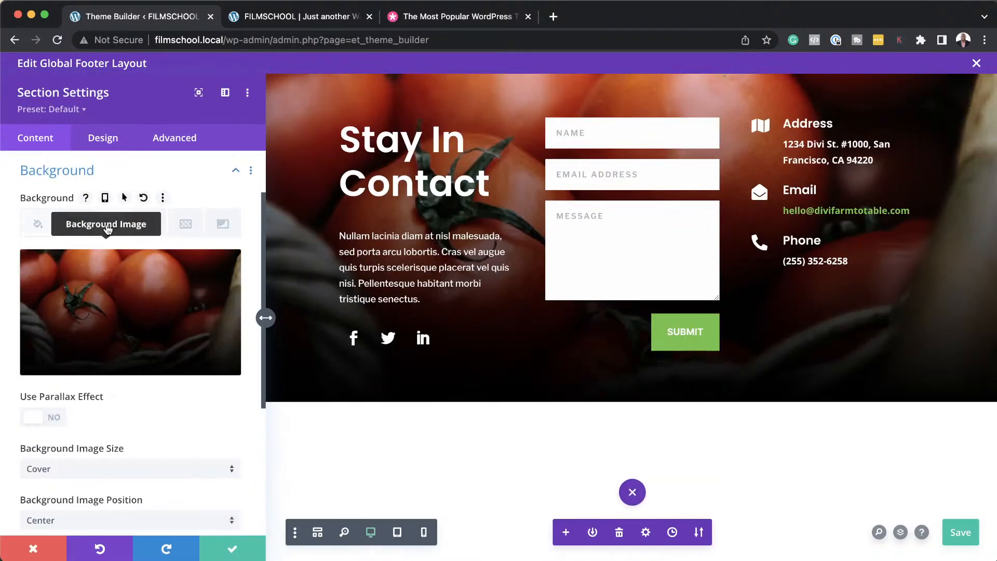
click(202, 270)
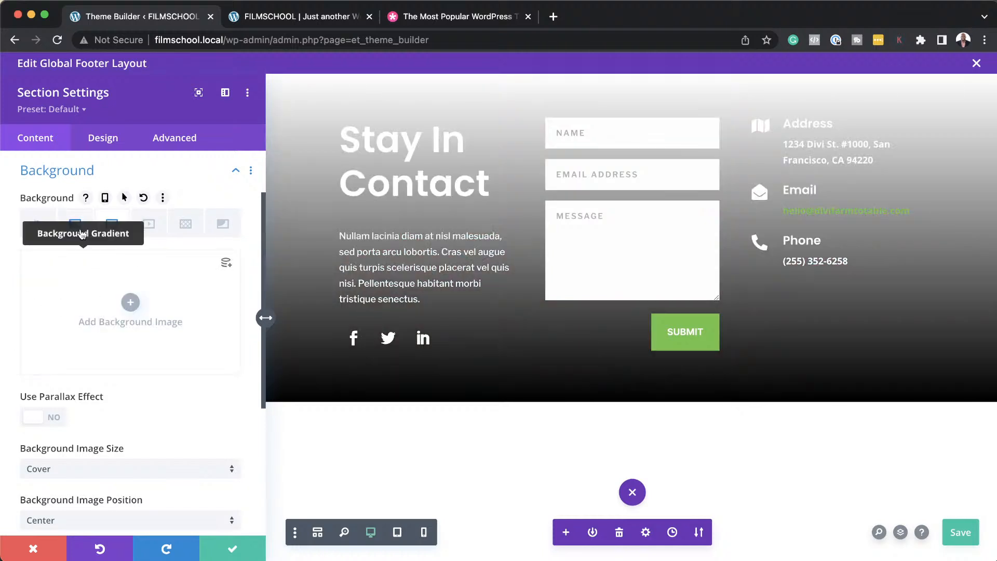
- Set the transparent first stop of the footer section's background gradient to black (#000000) and apply the section settings
click(76, 227)
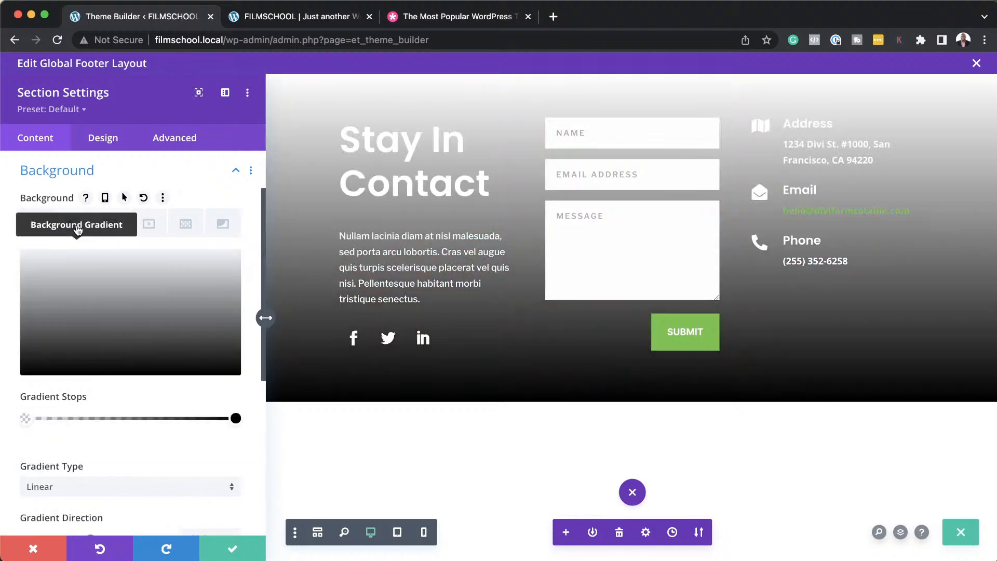
click(25, 418)
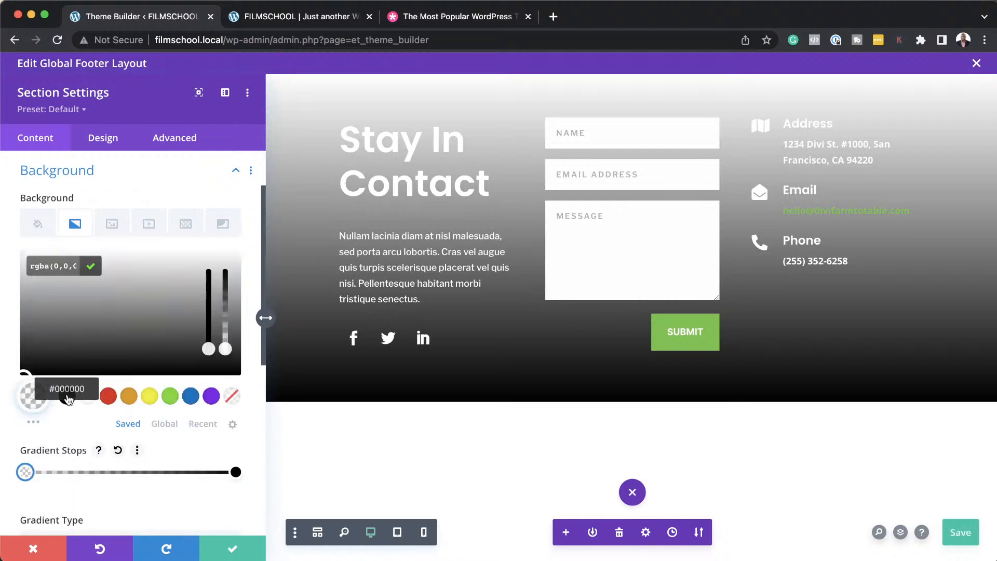
click(67, 396)
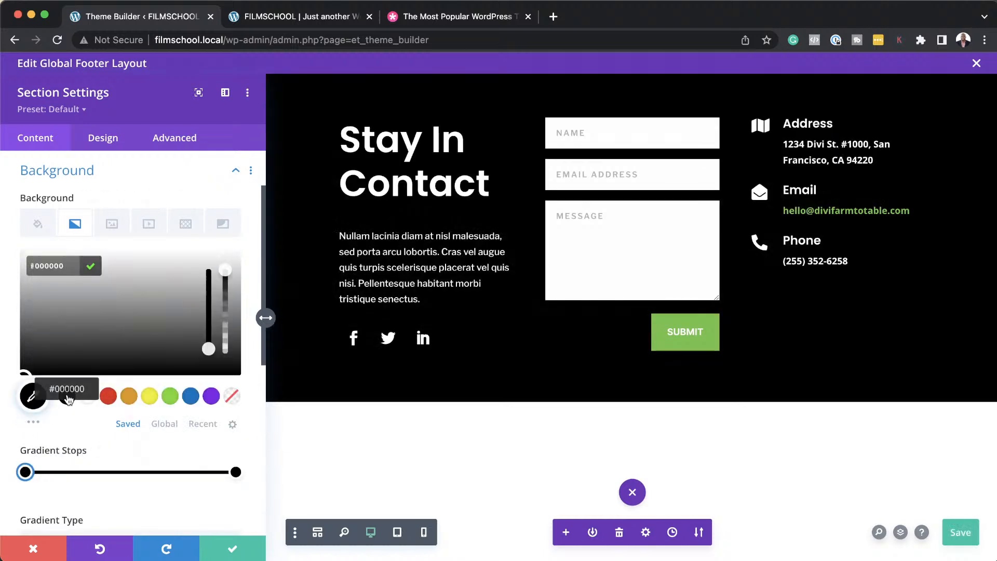
click(229, 552)
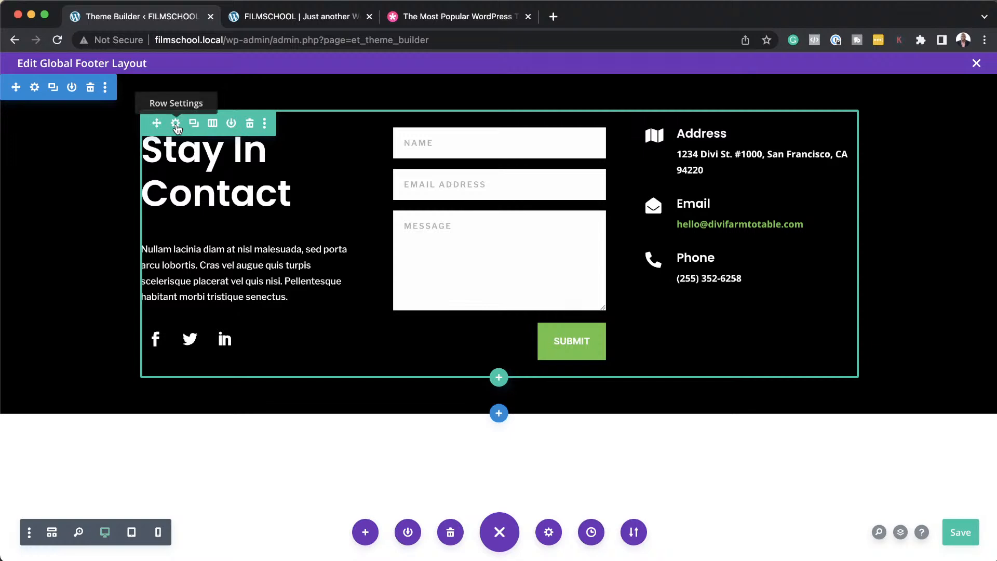
- Reorder the footer row's columns so the contact form column comes last, after the address details, and apply the row settings
click(176, 124)
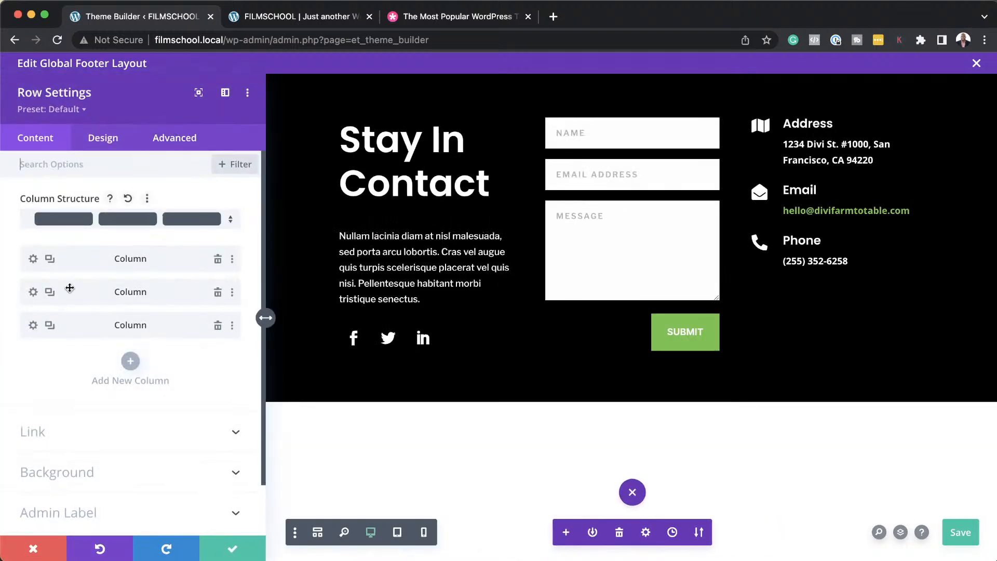
drag(72, 290, 53, 327)
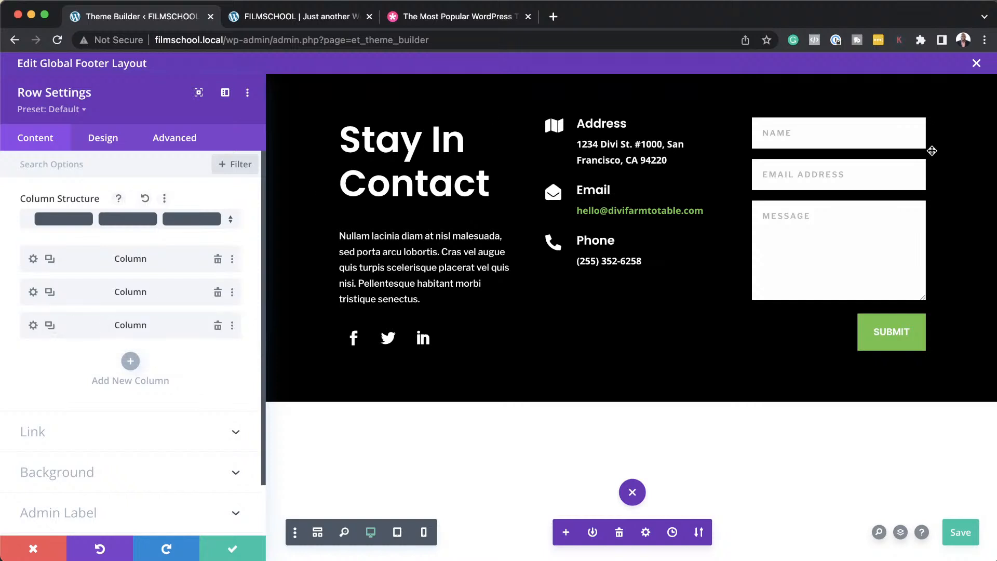
click(230, 549)
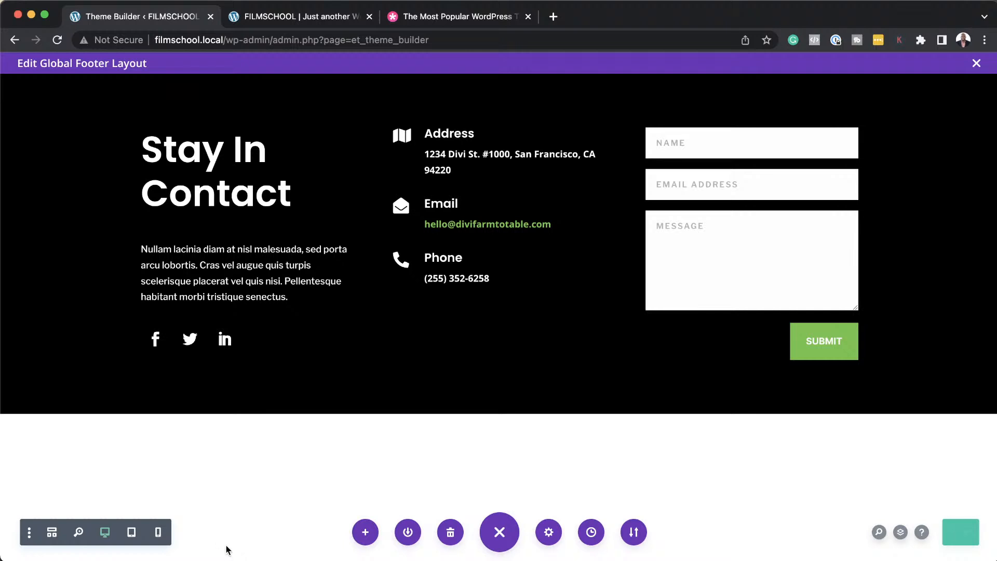
- Close the global footer layout editor and save the Theme Builder changes
mouse_move(882, 259)
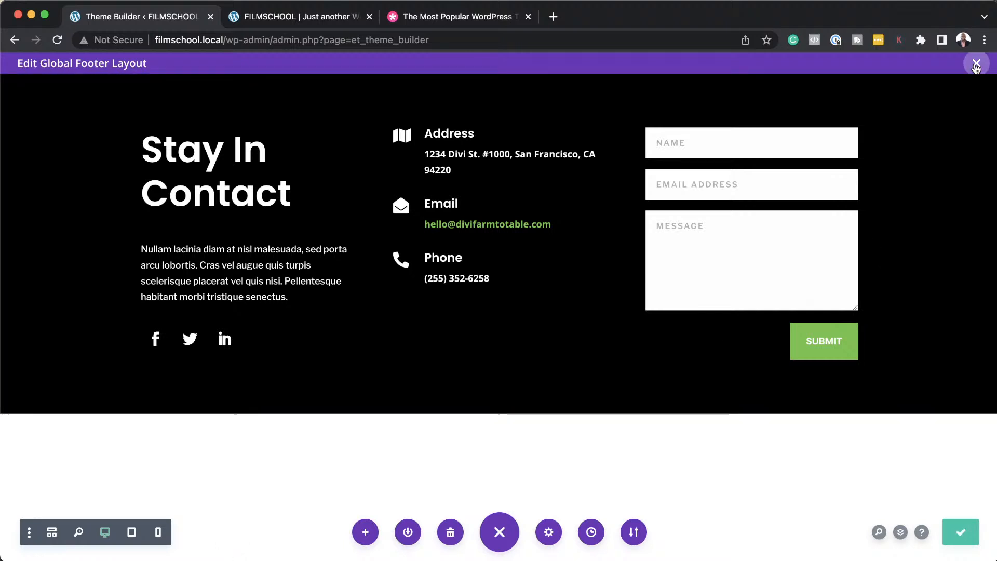
click(976, 63)
click(185, 105)
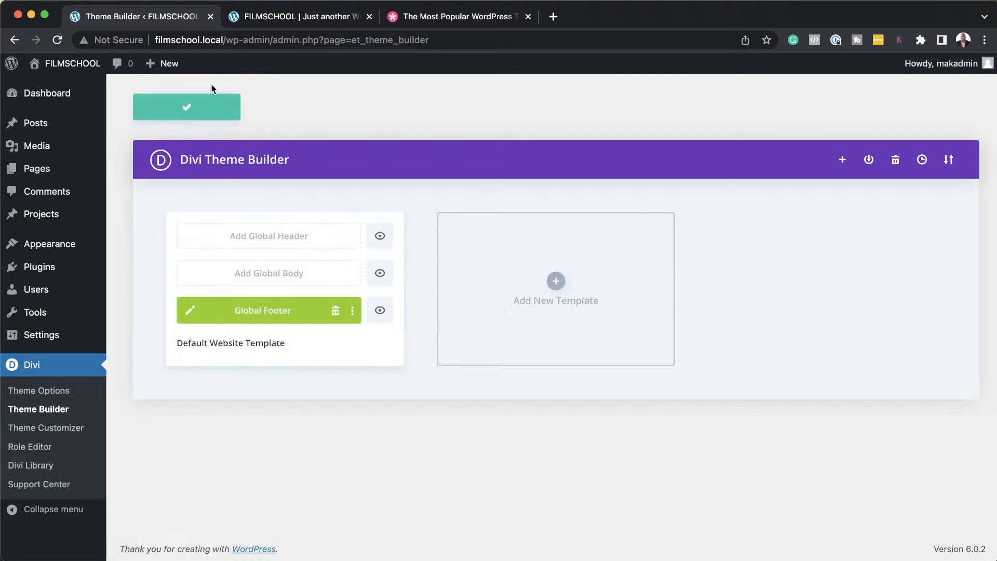
- Examine the new global footer on the reloaded FILMSCHOOL front page
click(288, 21)
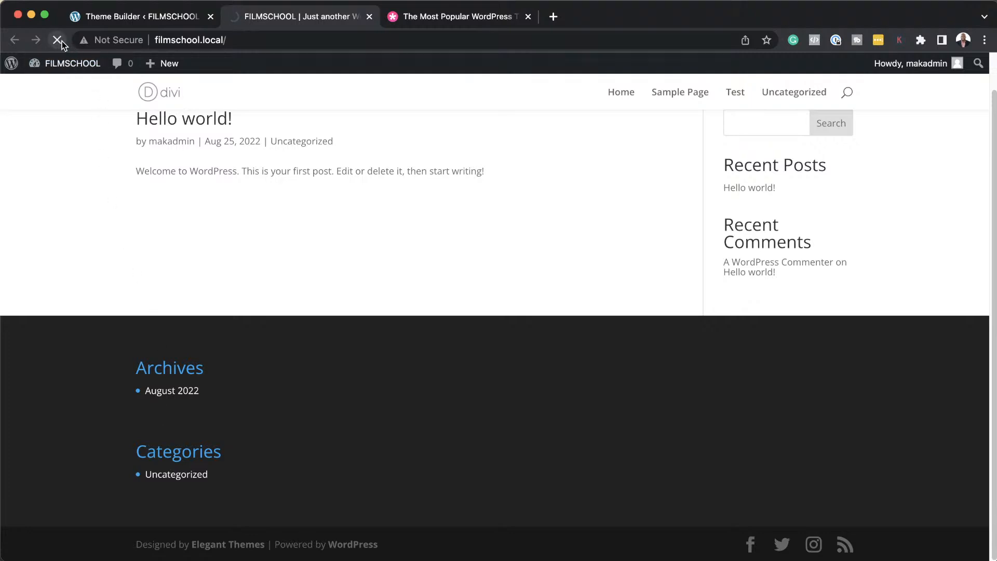
scroll(298, 338, down, 1)
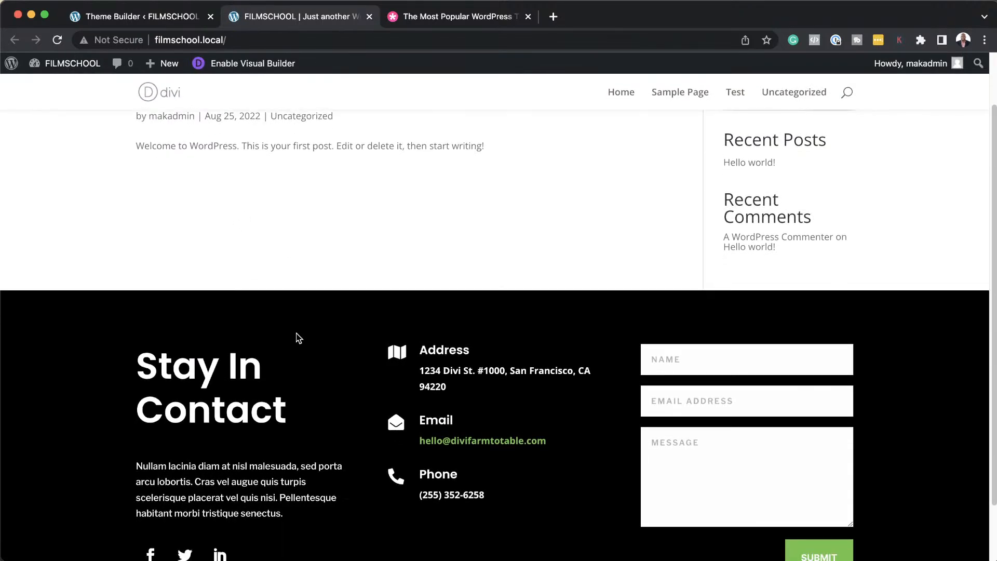
scroll(299, 338, down, 3)
scroll(298, 338, up, 5)
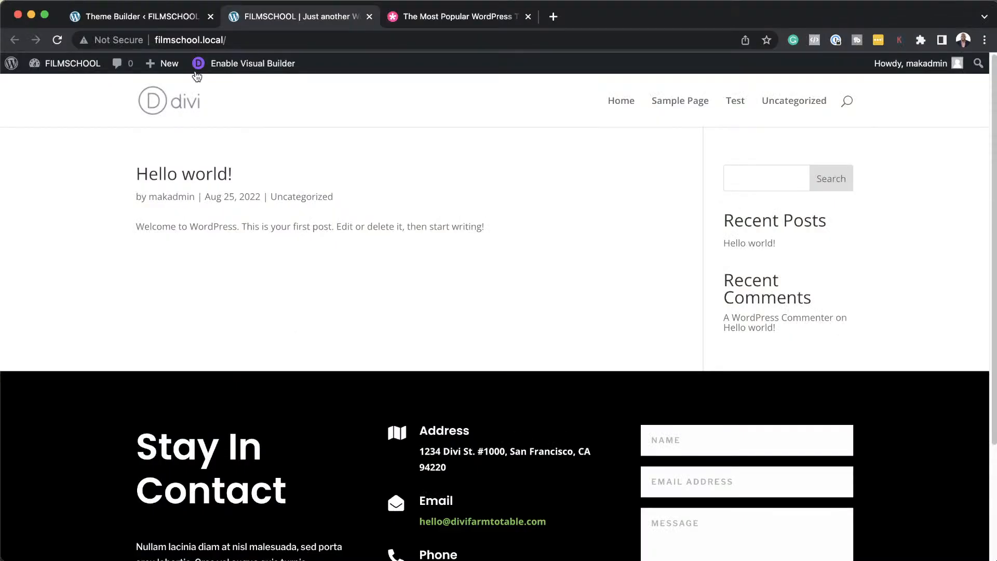
- Move all existing WordPress pages, Privacy Policy, Sample Page and Test, to the trash in one bulk action
click(191, 20)
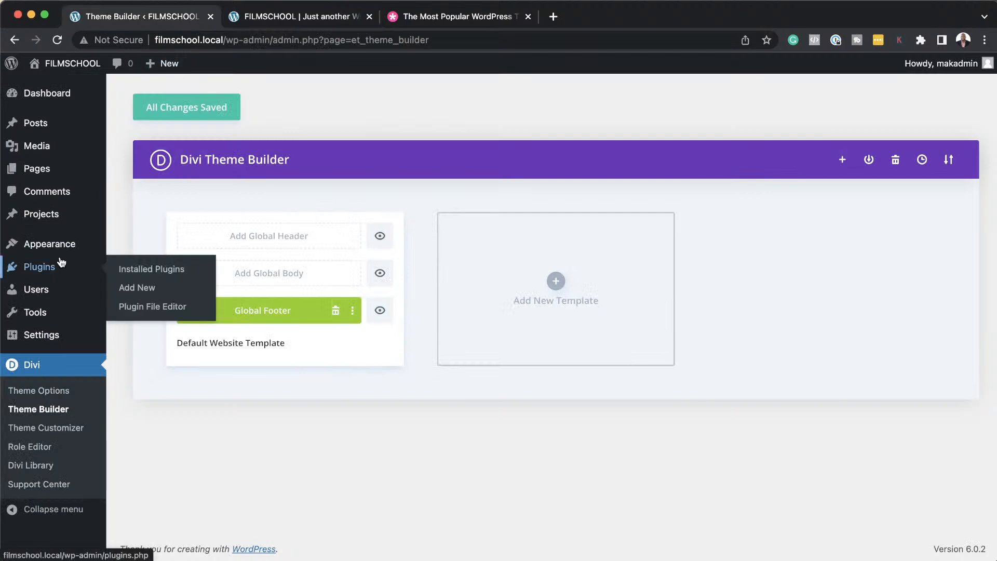
mouse_move(50, 171)
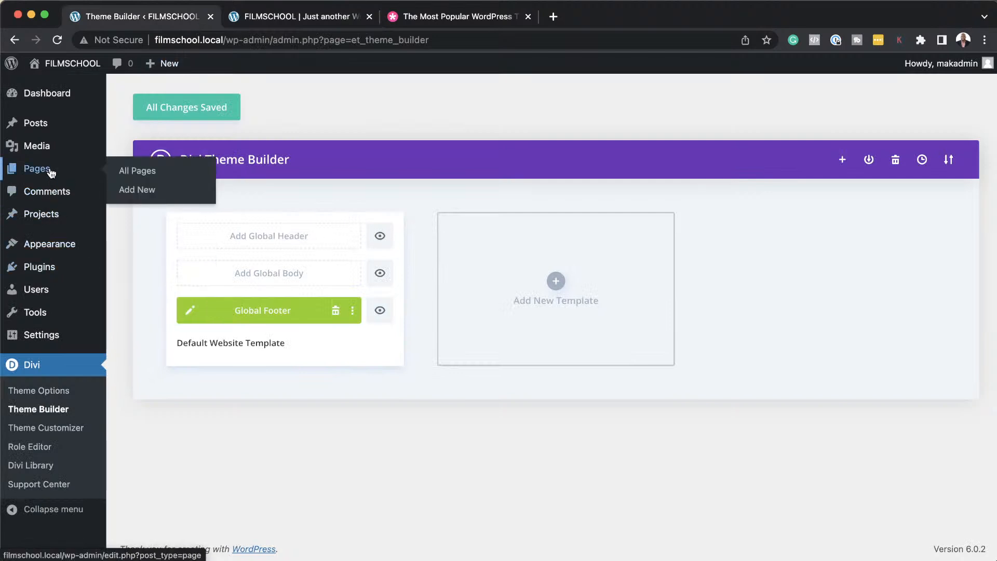
click(146, 174)
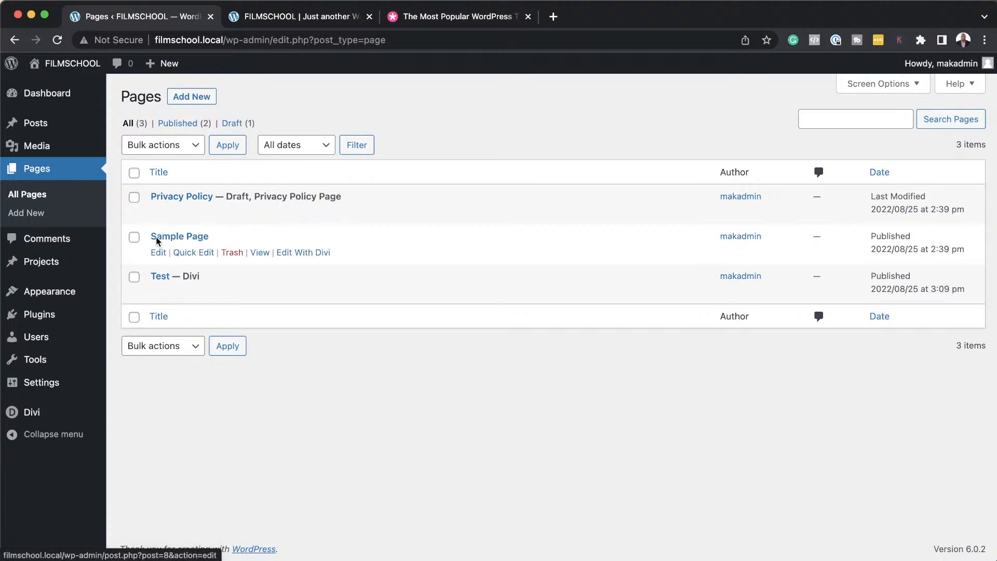
click(133, 173)
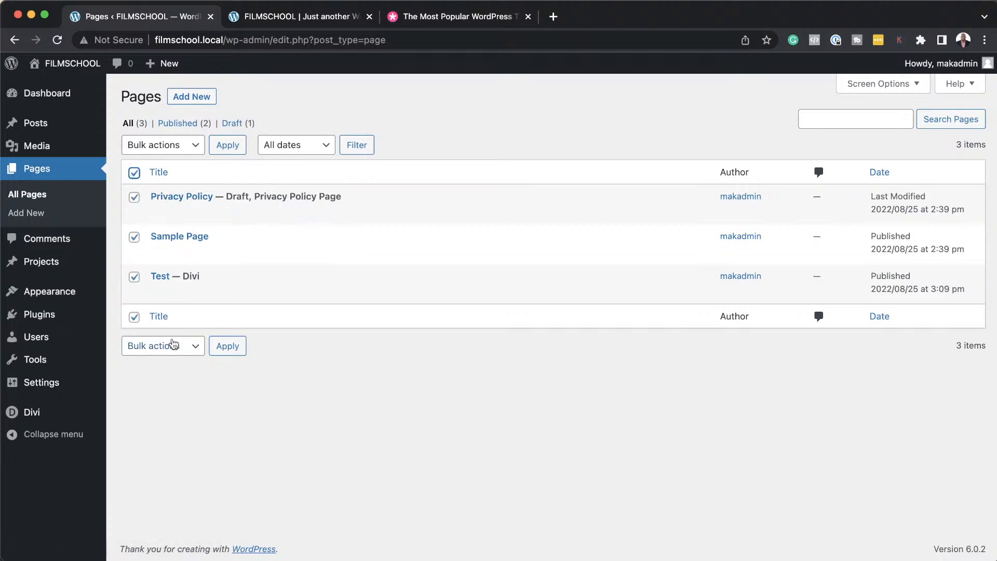
click(158, 147)
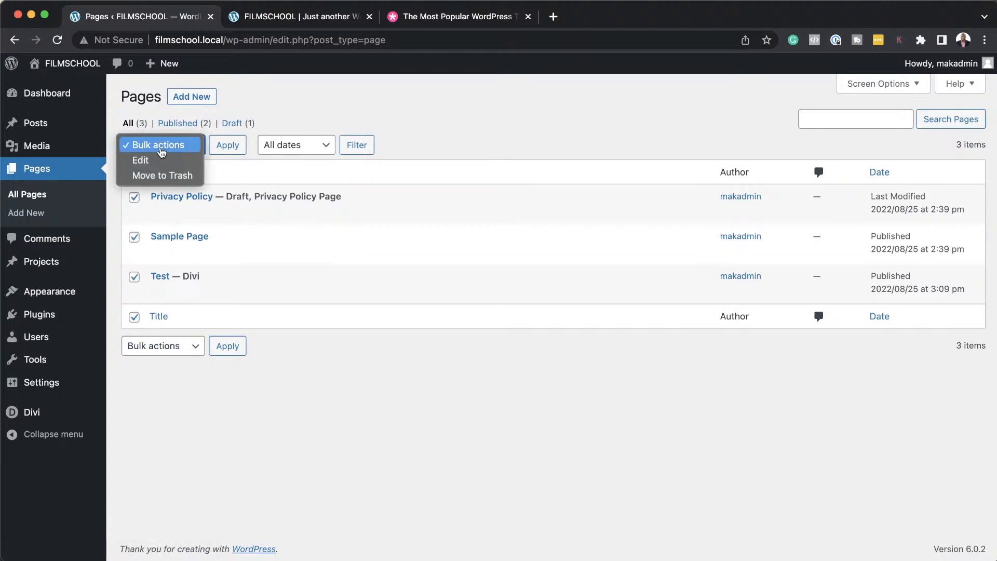
click(173, 175)
click(227, 148)
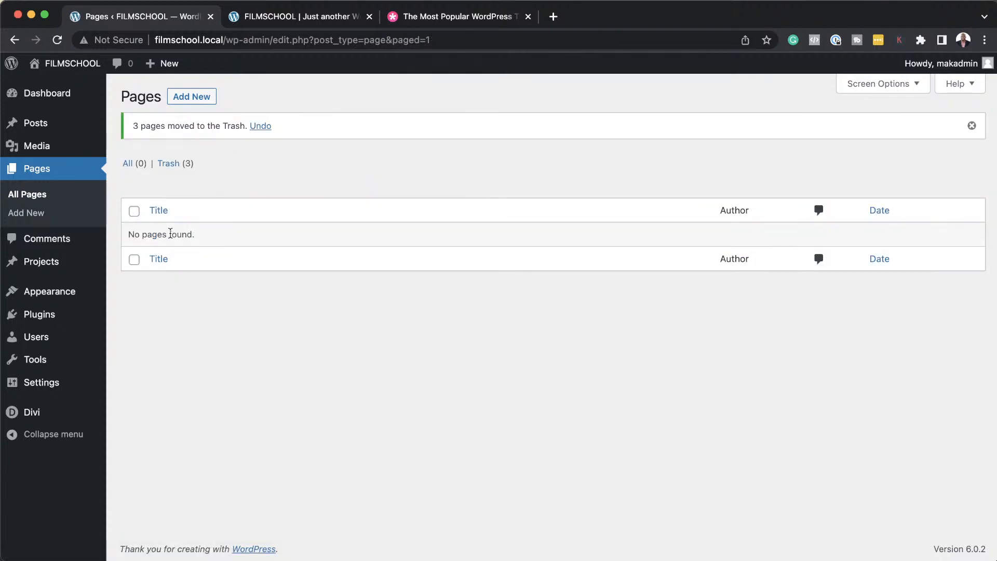
- Create a new page titled "Home" and publish it
click(203, 101)
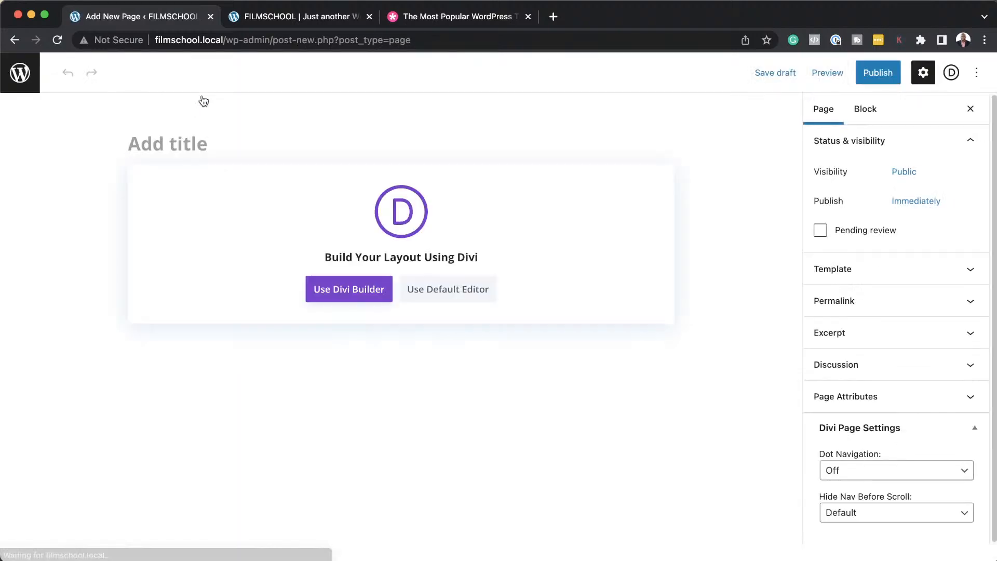
text(H)
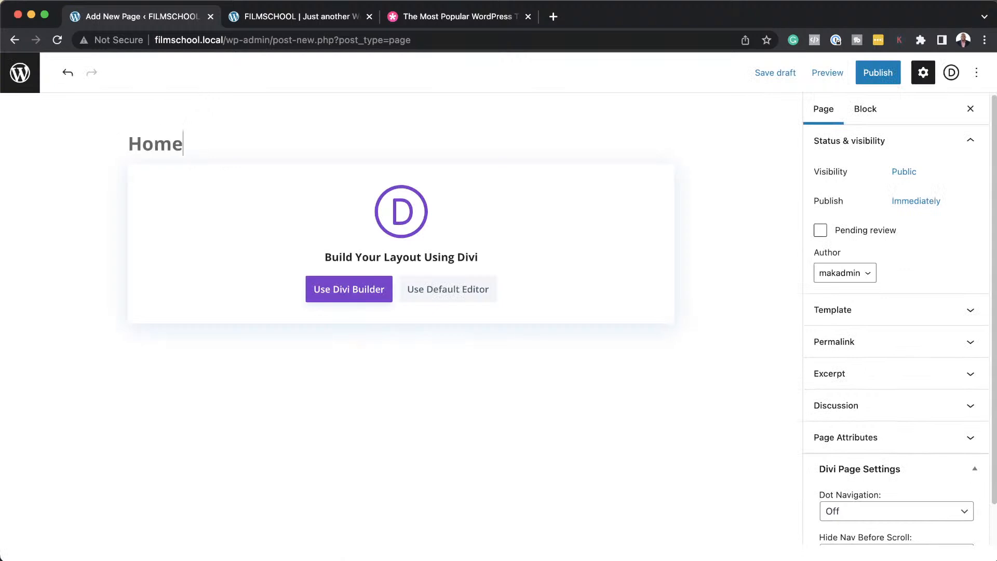
text(ome)
click(889, 73)
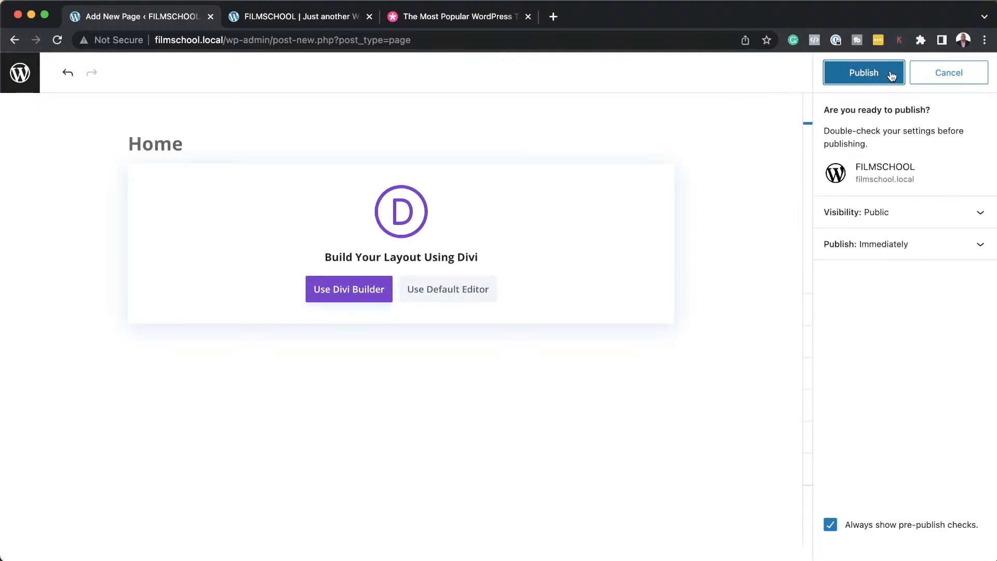
click(890, 74)
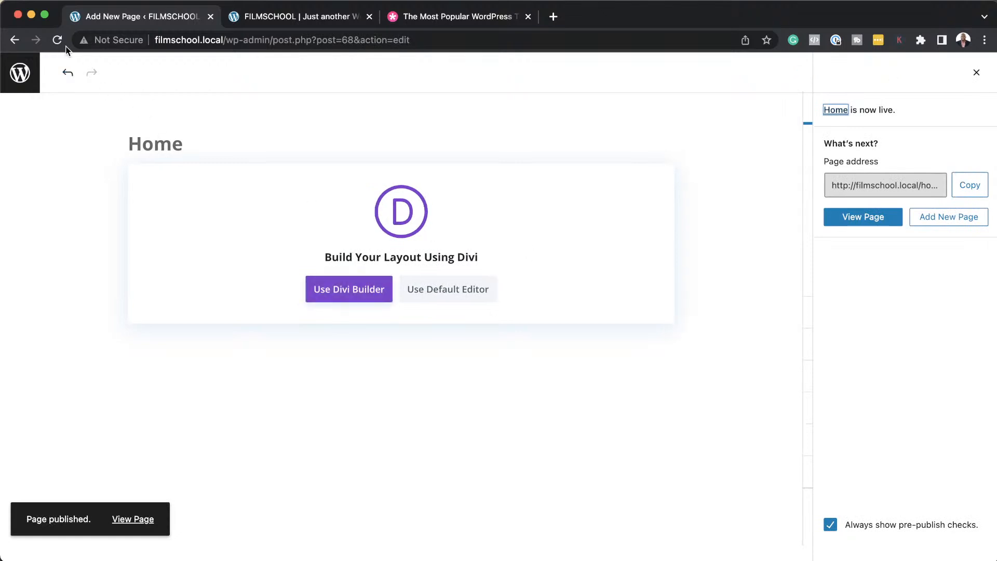
- Create another new page titled "Contact" and publish it
click(20, 73)
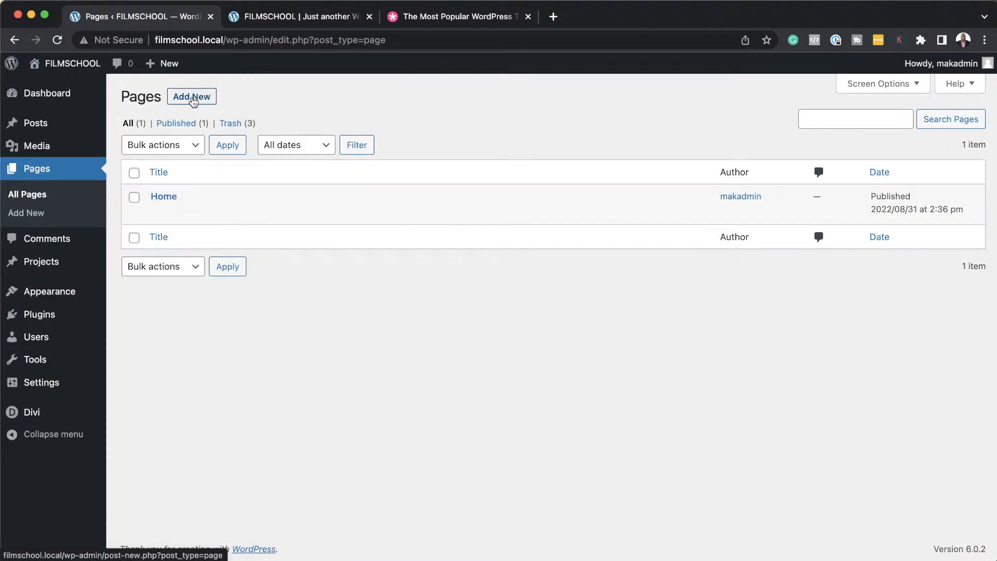
click(192, 97)
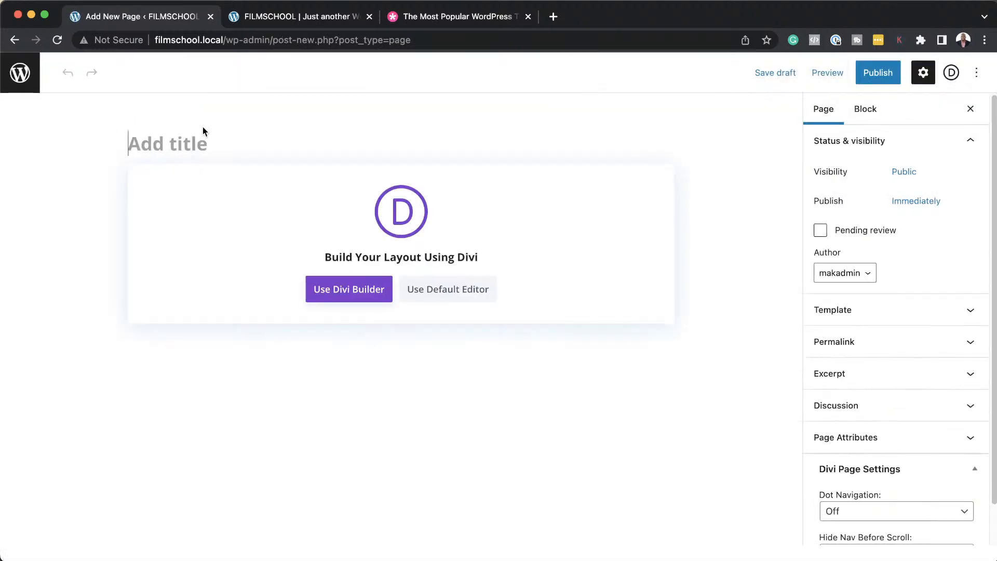
text(Contact)
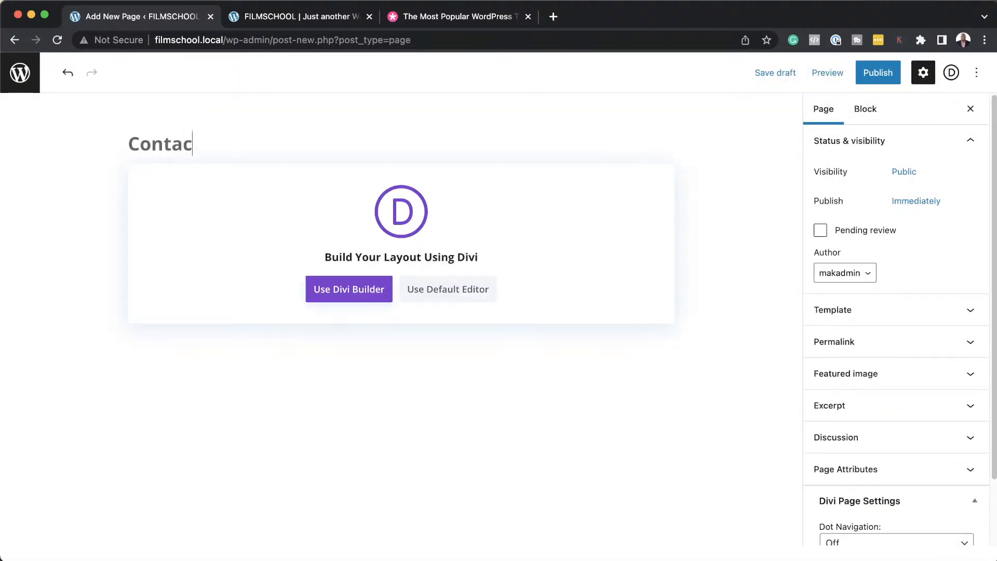
click(889, 72)
click(891, 73)
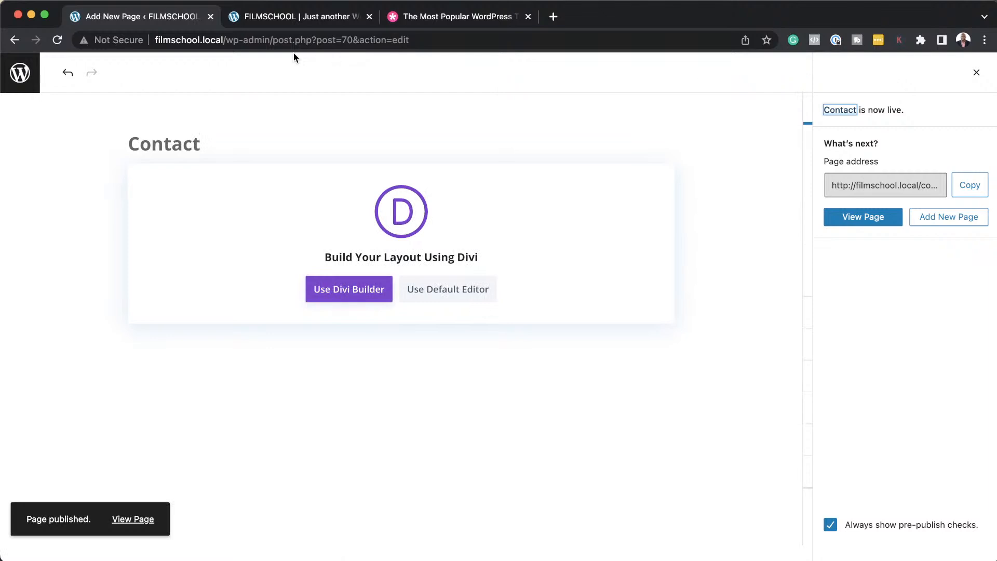
- Create a third page titled "Services" and publish it
click(15, 72)
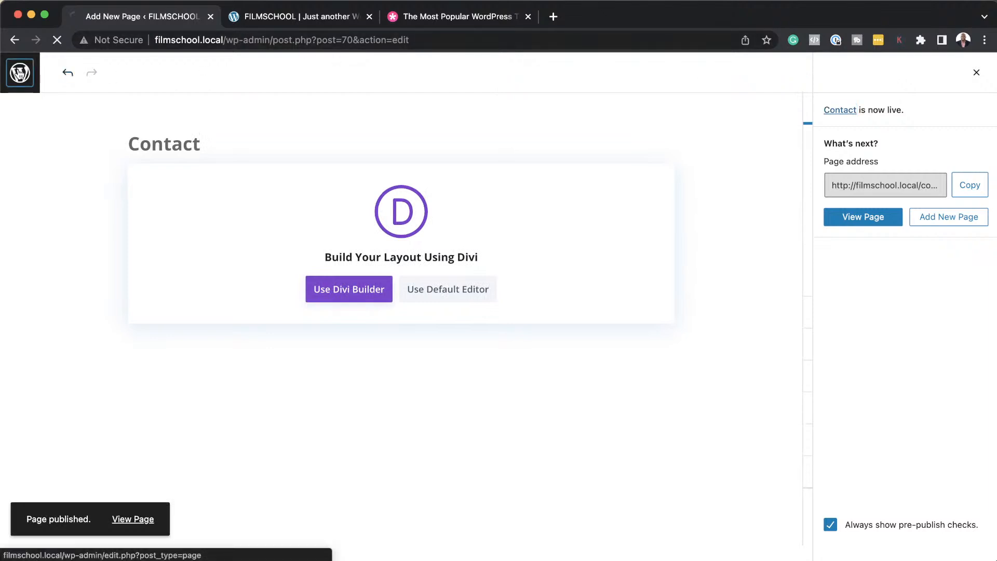
click(195, 101)
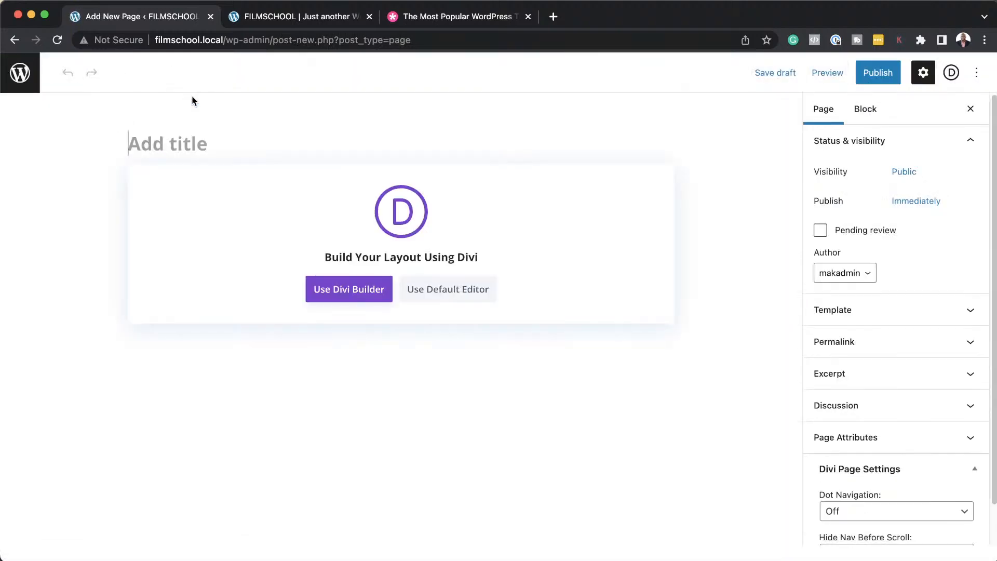
text(Services)
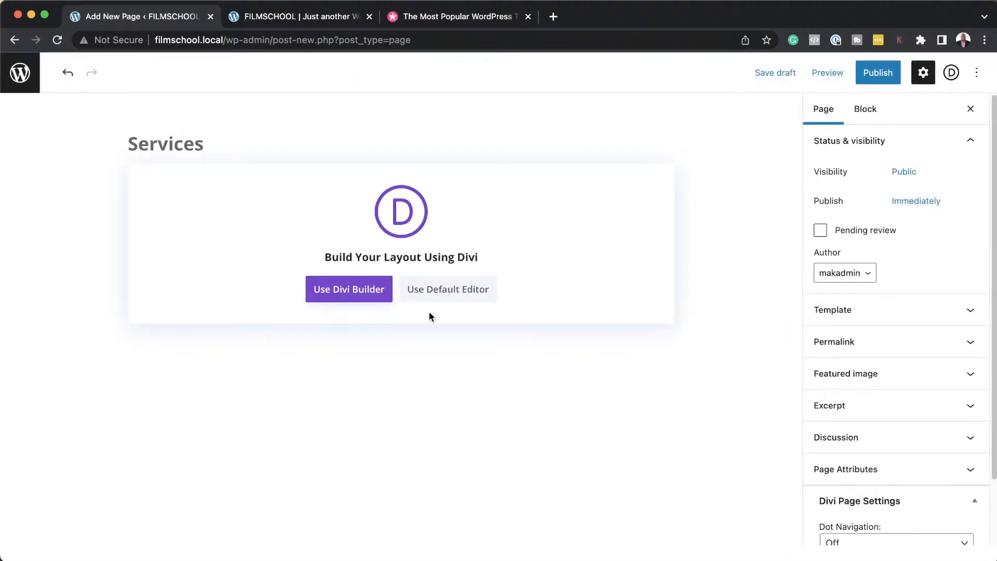
click(879, 74)
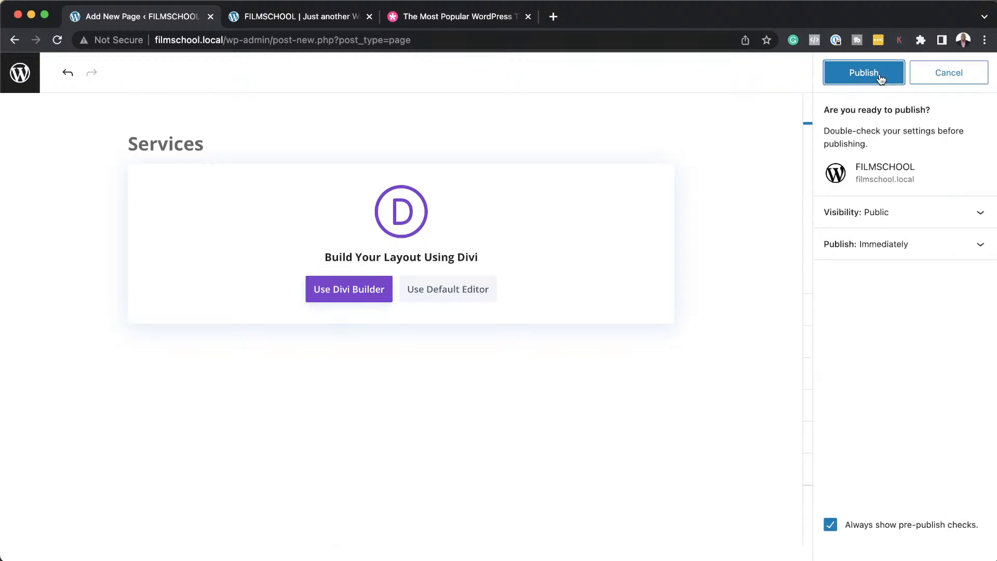
click(880, 77)
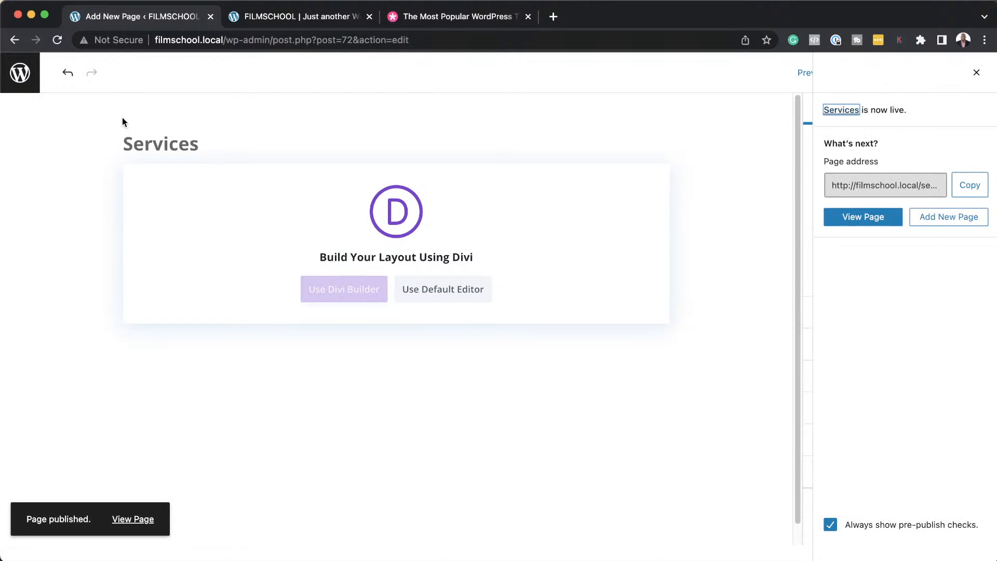
- Return to the pages list, then reload the FILMSCHOOL front page and check its header navigation
click(20, 73)
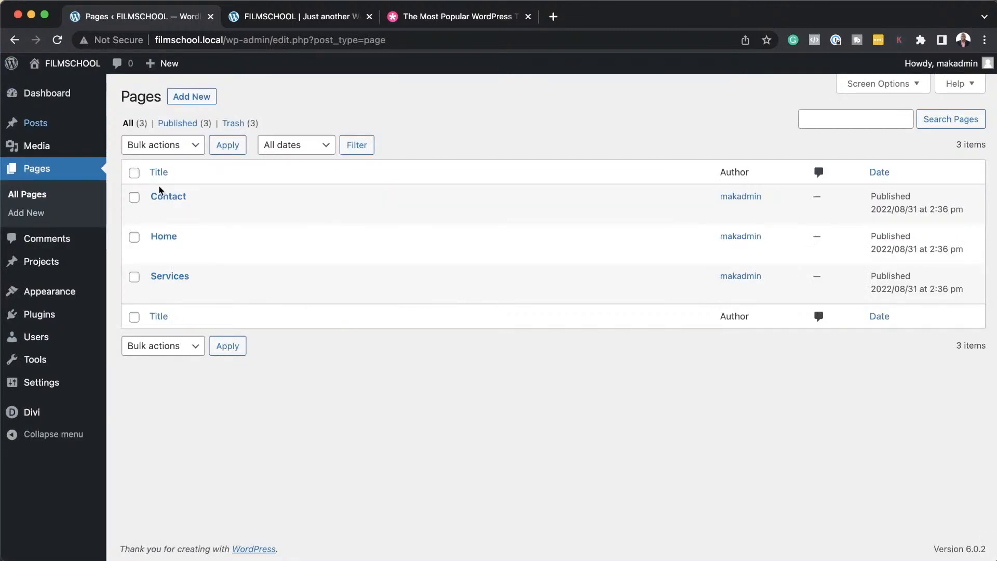
click(298, 23)
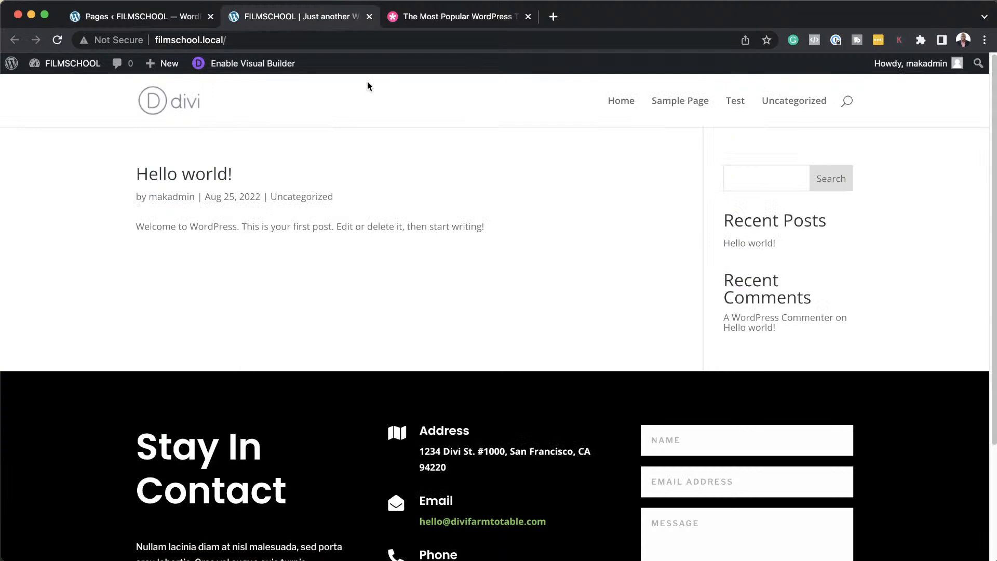
click(56, 40)
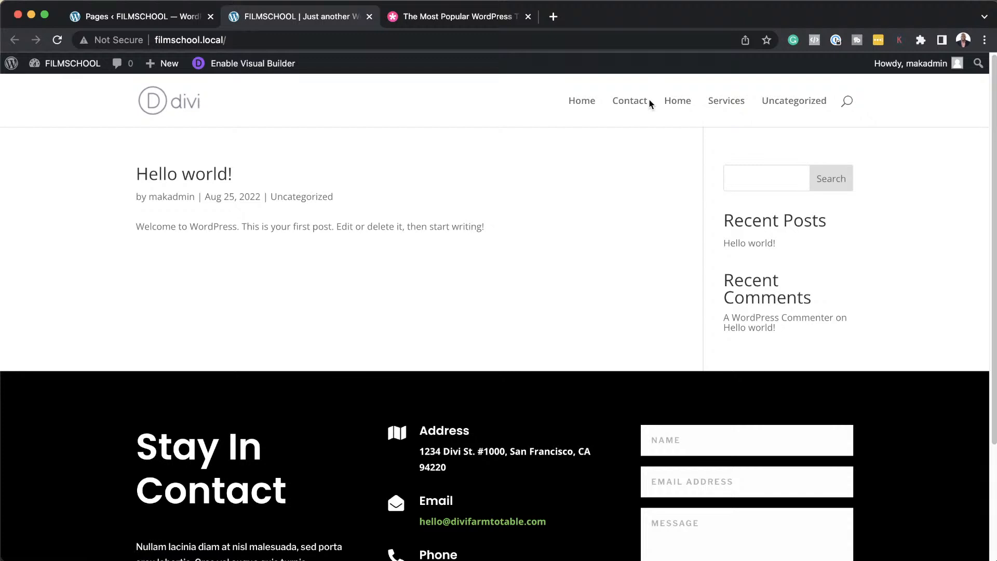
- Create a new navigation menu named "main" and assign it to the Primary Menu location
click(163, 15)
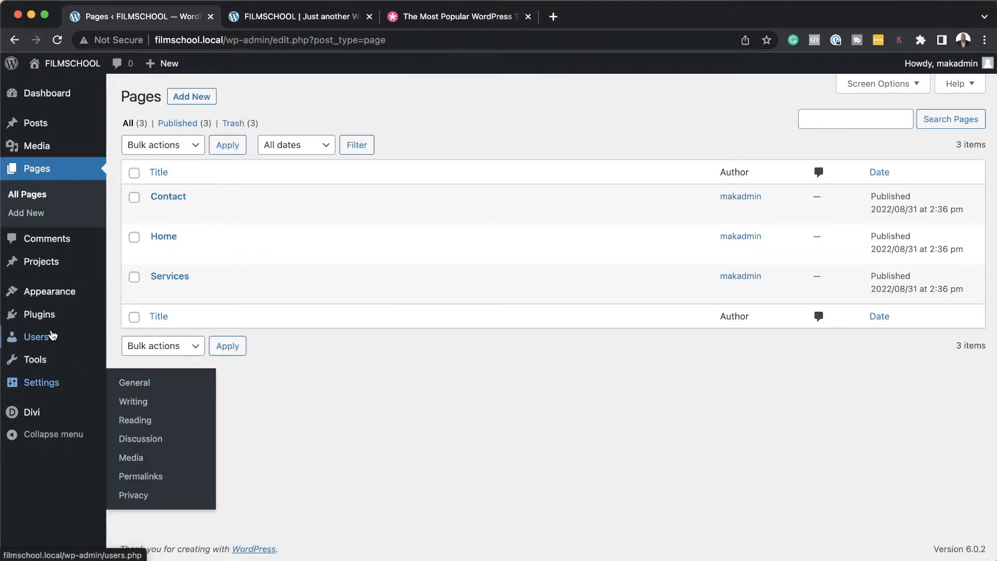
mouse_move(64, 287)
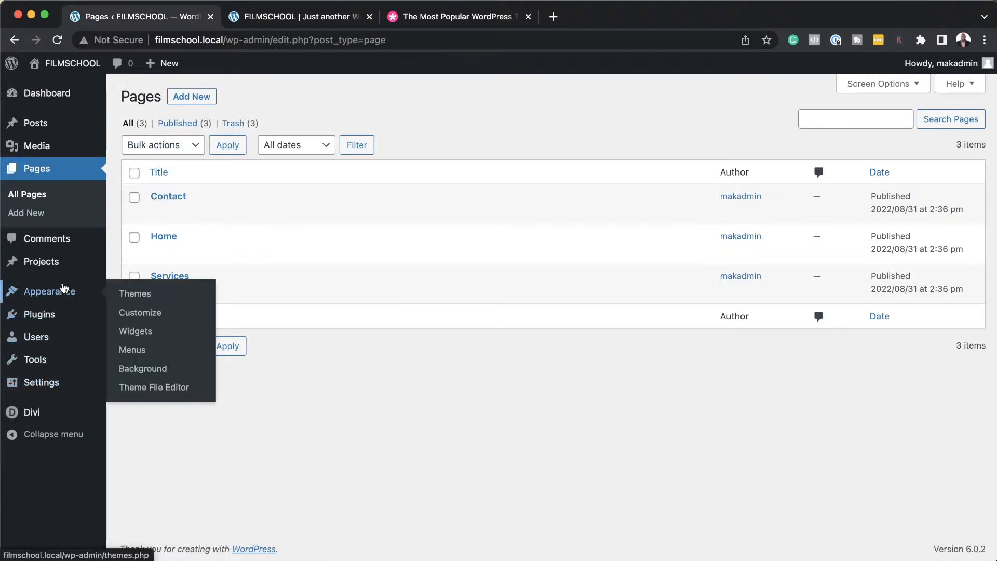
click(148, 351)
click(399, 250)
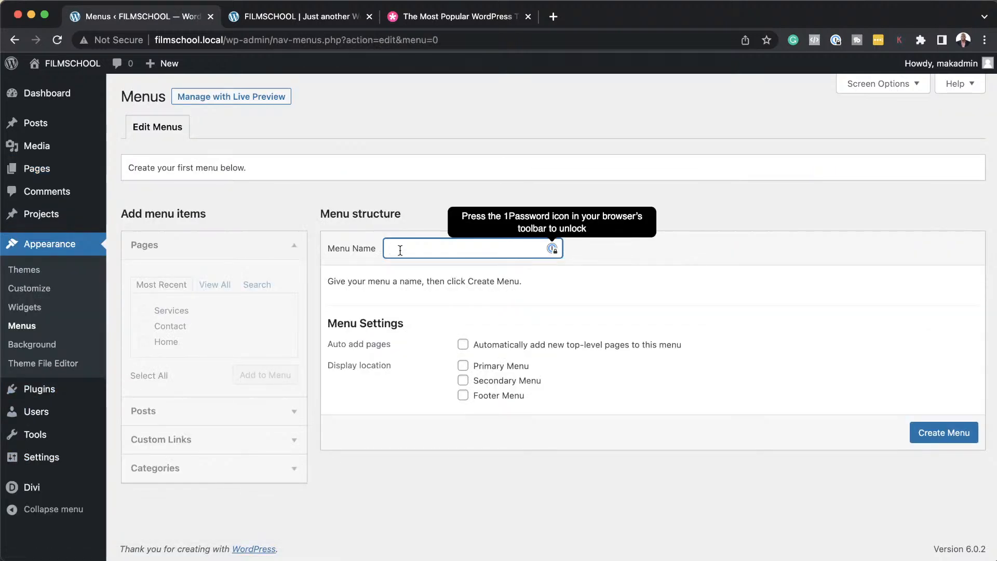
text(main)
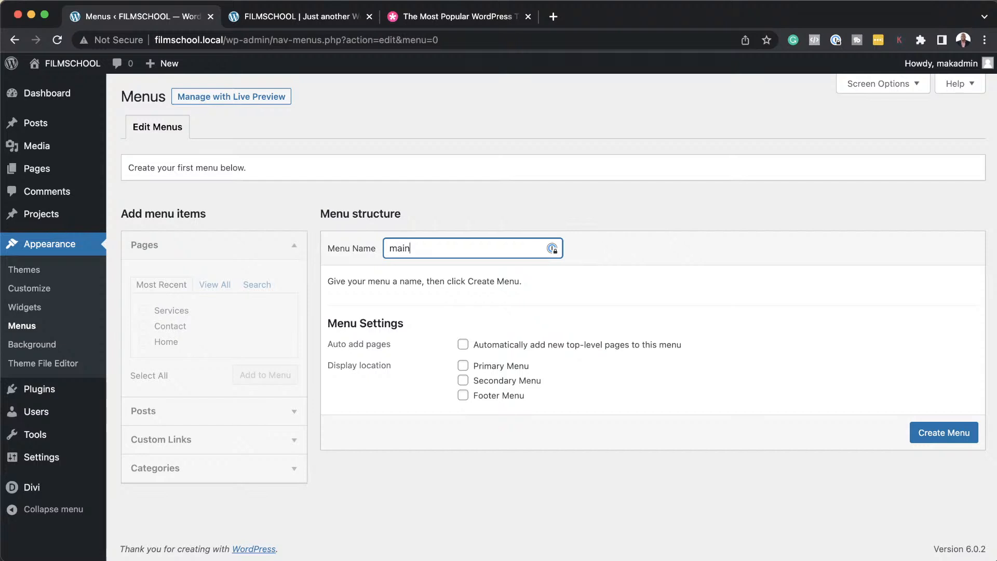
click(466, 368)
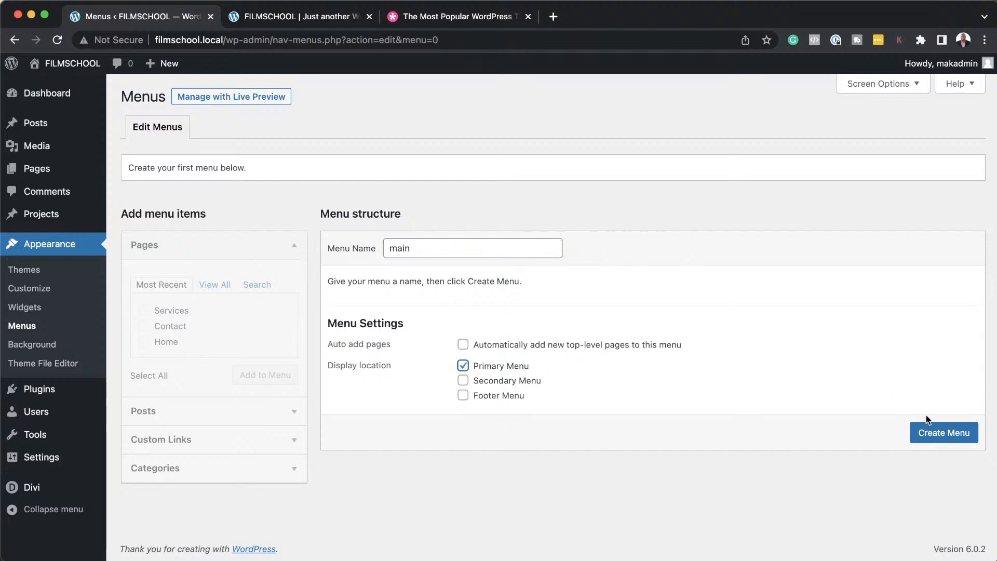
click(937, 437)
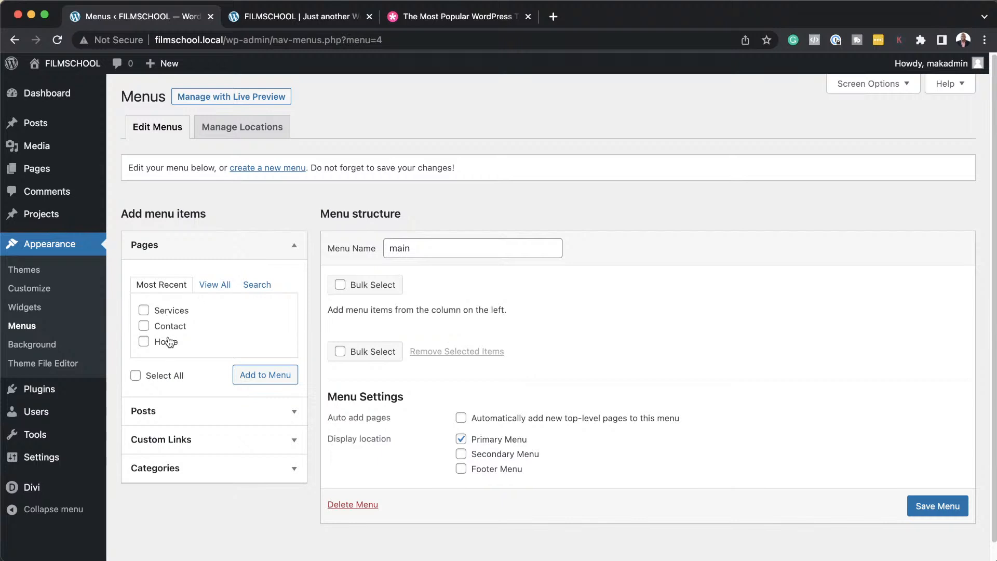
- Add the Home custom link and the Contact and Services pages to the main menu, save it, and check the front page header
click(212, 285)
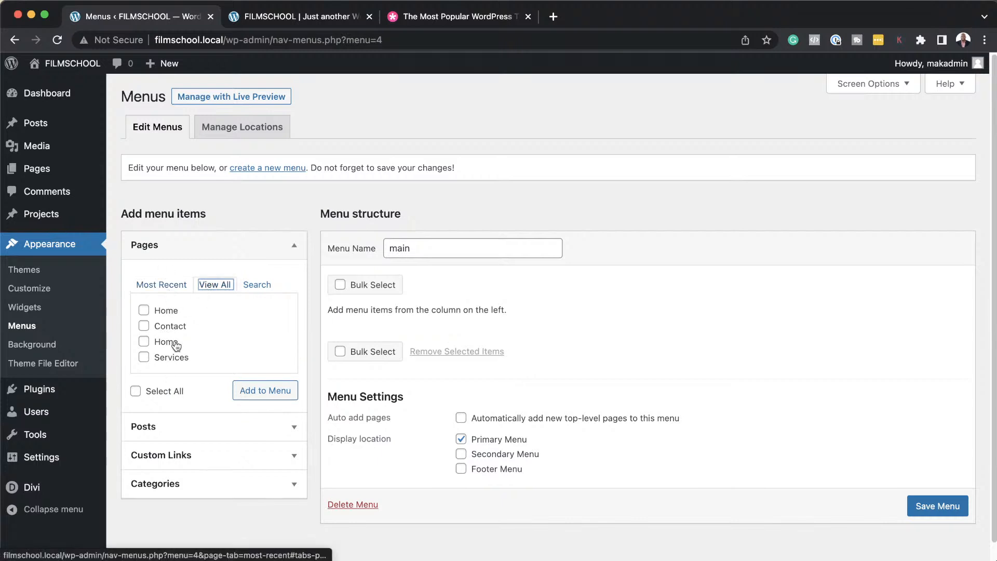
click(144, 310)
click(144, 326)
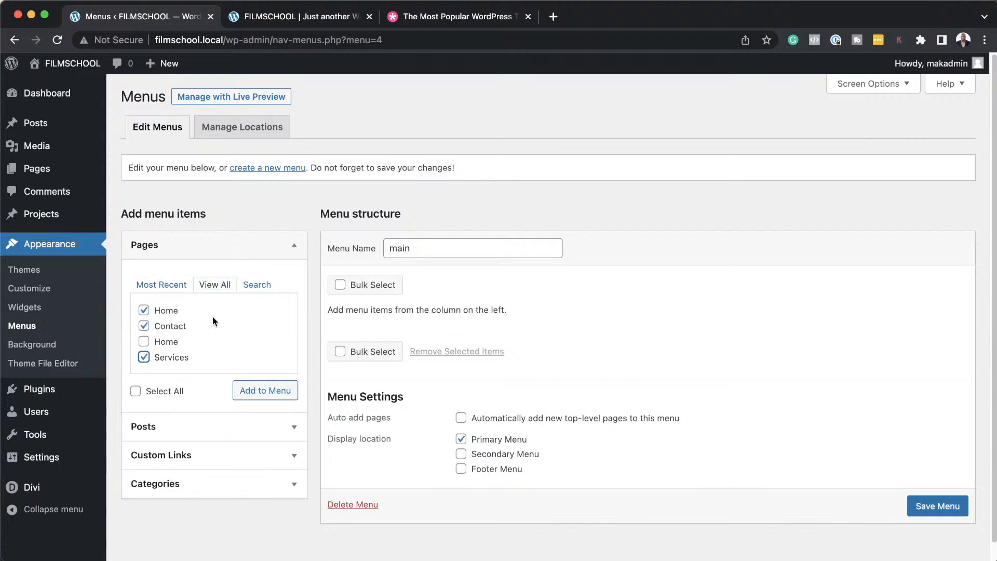
click(268, 396)
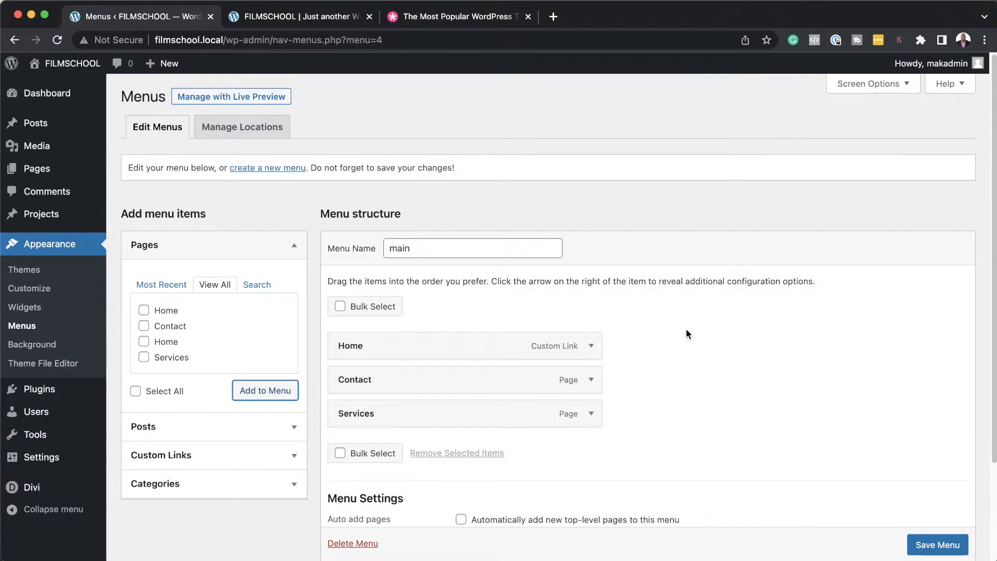
scroll(957, 549, down, 1)
click(958, 548)
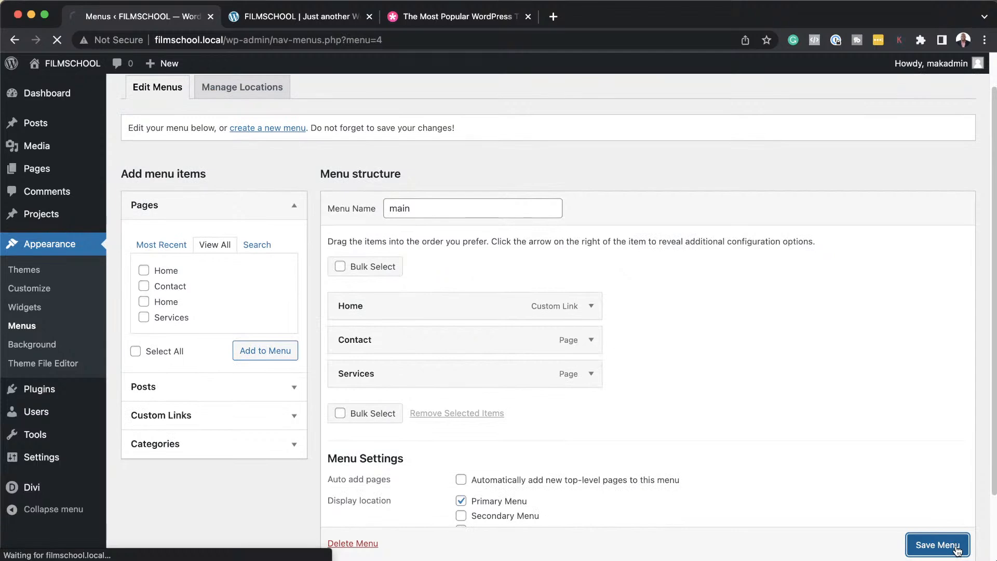
click(958, 548)
click(286, 20)
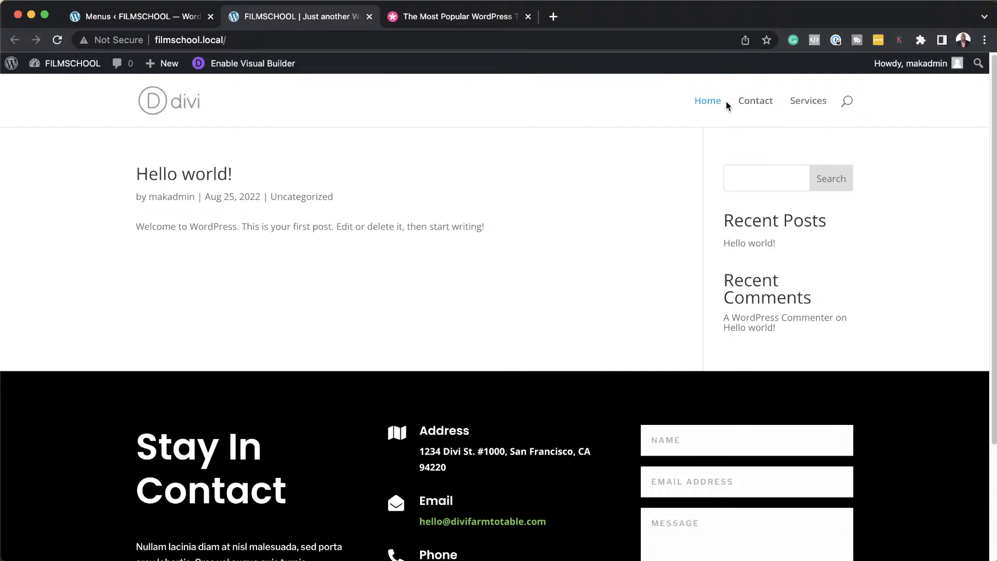
- Move Contact below Services in the main menu, save the menu, and reload the FILMSCHOOL front page
click(180, 17)
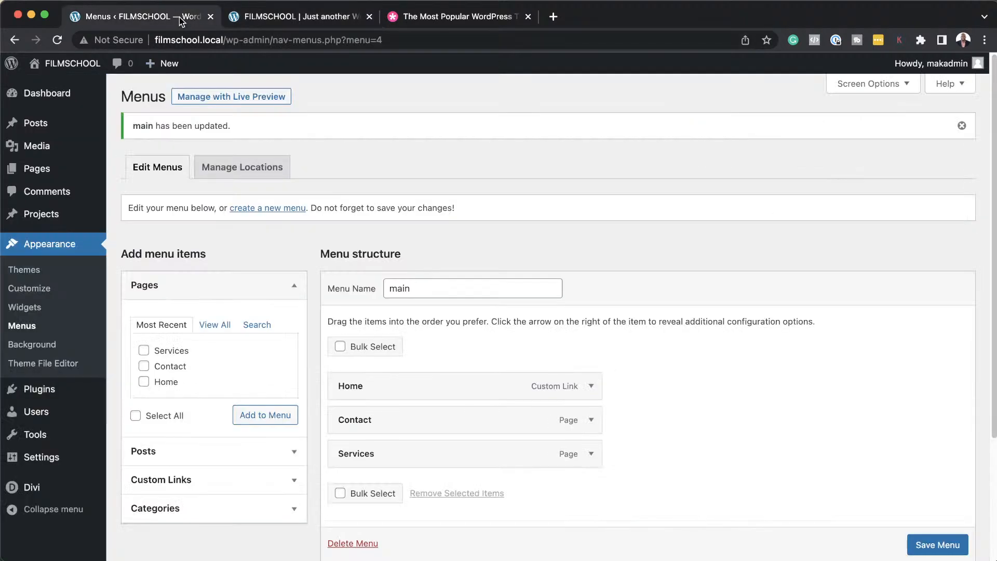
drag(444, 421, 447, 458)
click(937, 544)
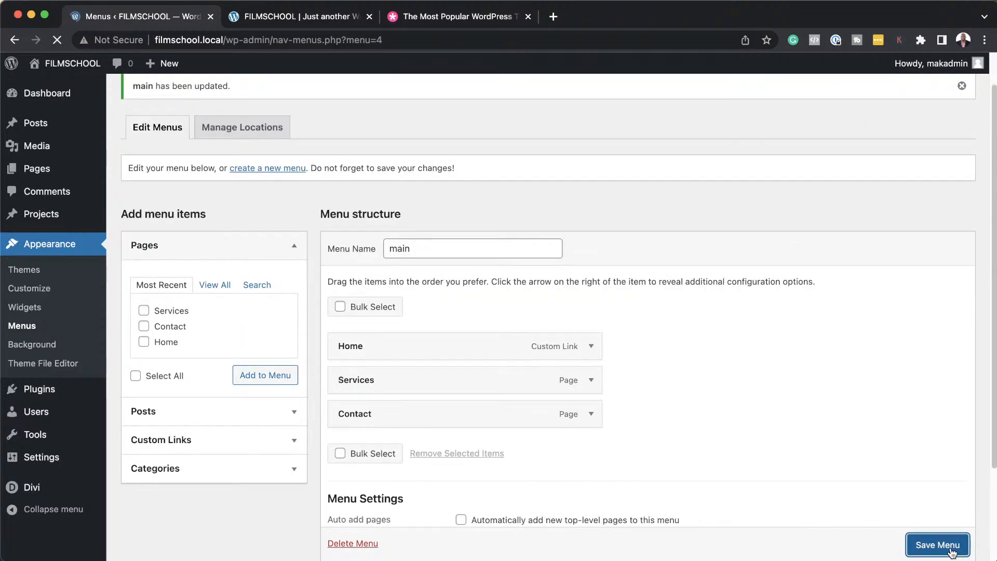
click(324, 18)
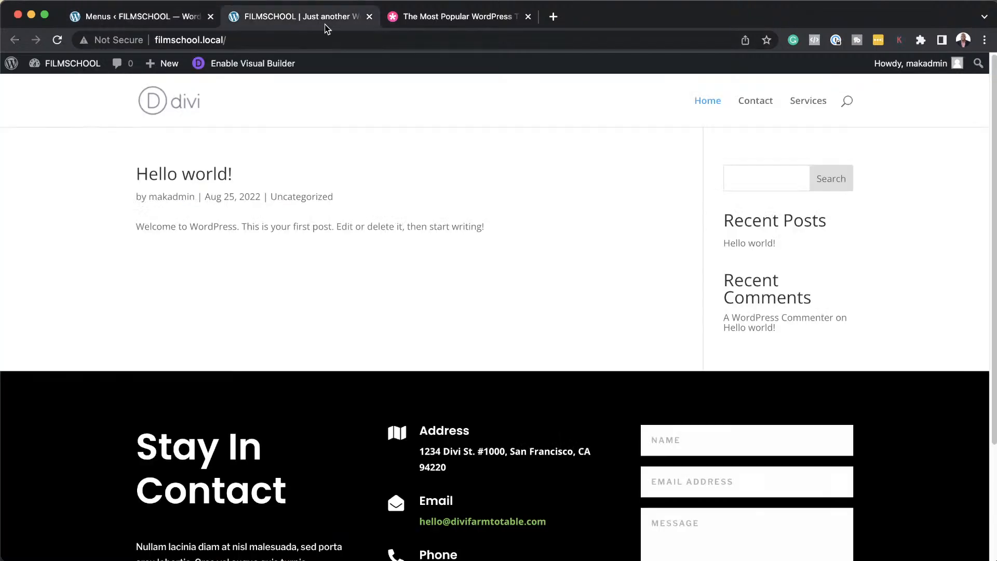
click(59, 40)
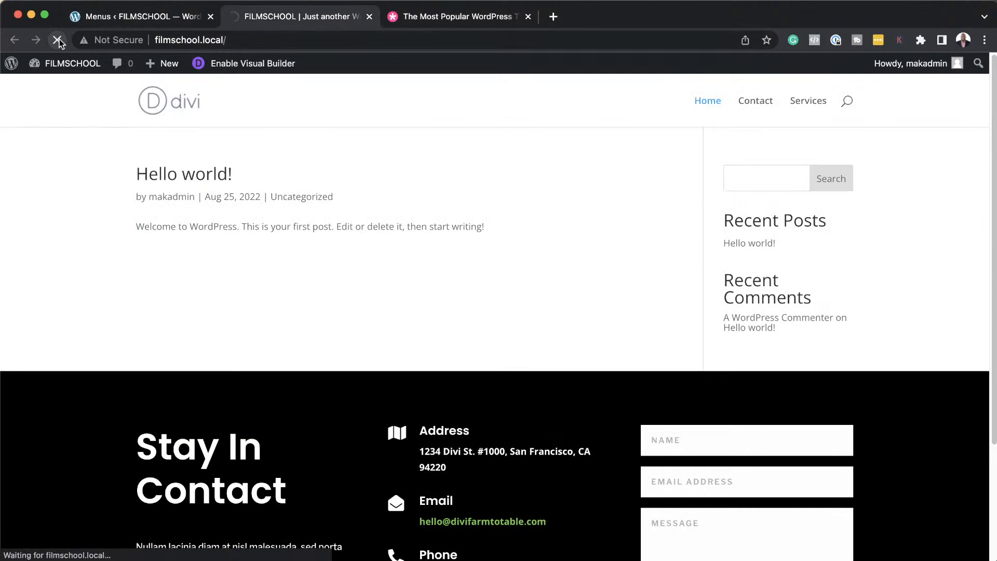
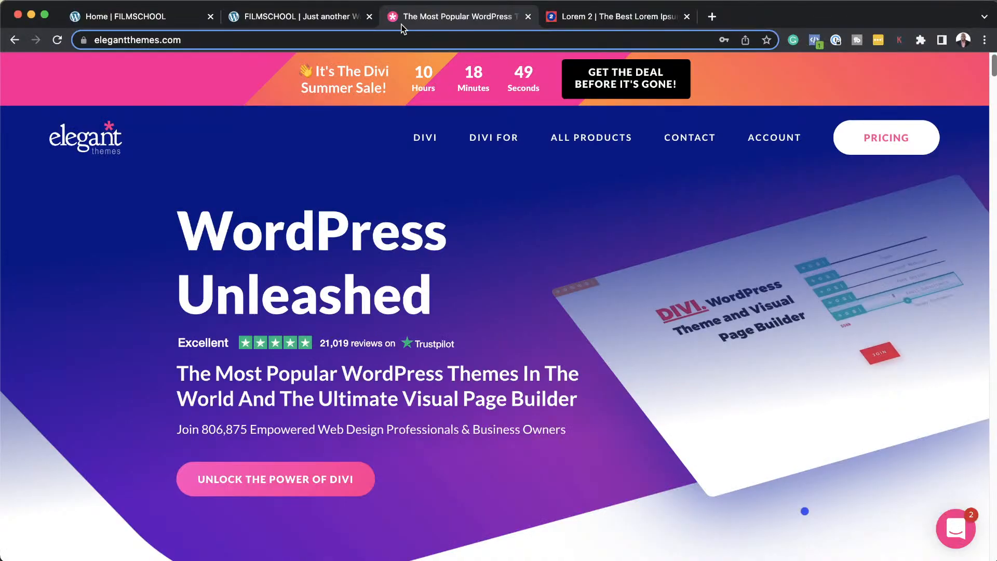
- Replace the Fullwidth Header's body text with the Lorem 2 sample from "Lorem ipsum dolor sit amet" through "Nullam malesuada erat ut turpis."
click(613, 16)
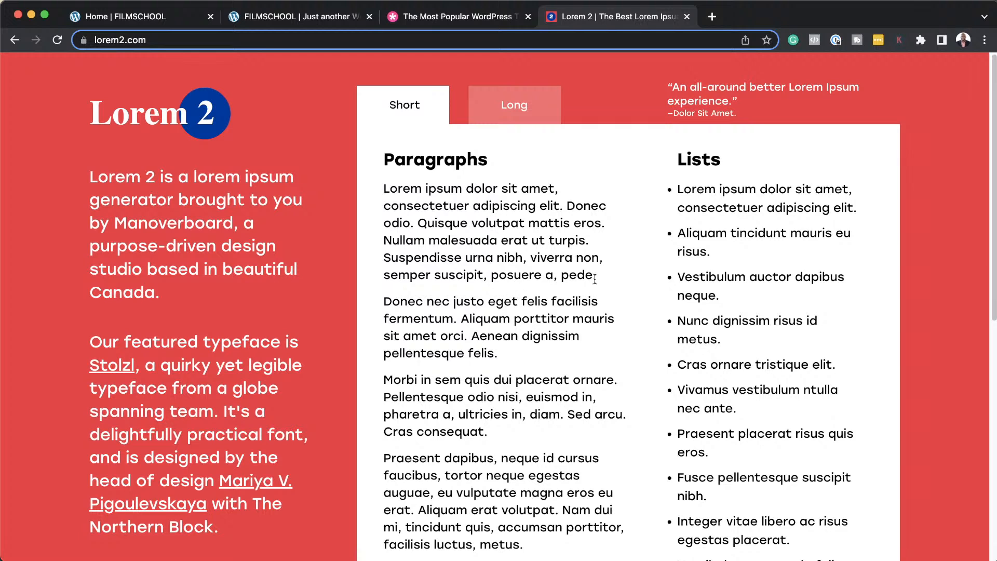
drag(589, 236, 387, 187)
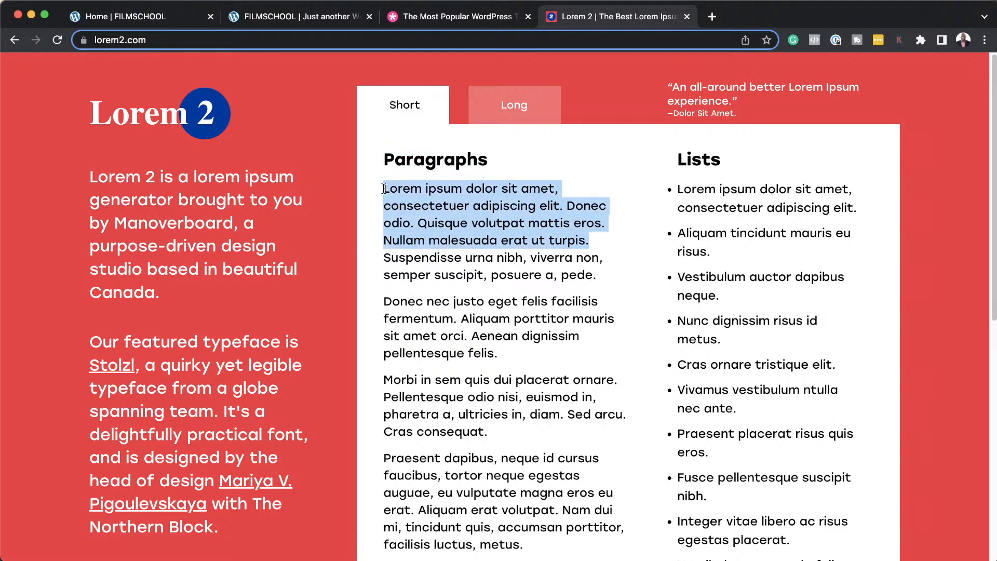
click(197, 16)
scroll(173, 385, down, 3)
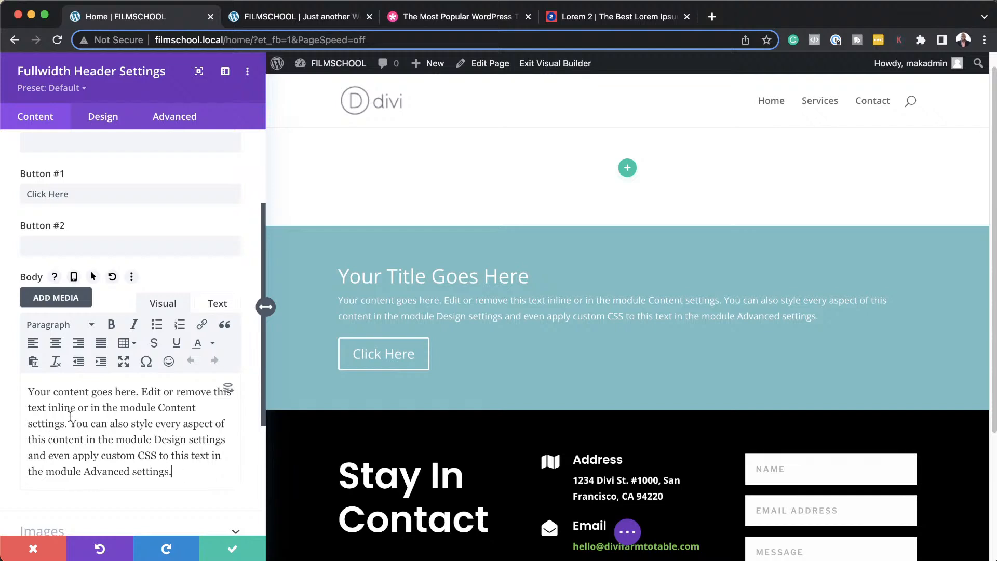
key(super+a)
text(Lorem ipsum dolor sit amet, consectetuer adipiscing elit. Donec odio. Quisque volutpat mattis eros. Nullam malesuada erat ut turpis.)
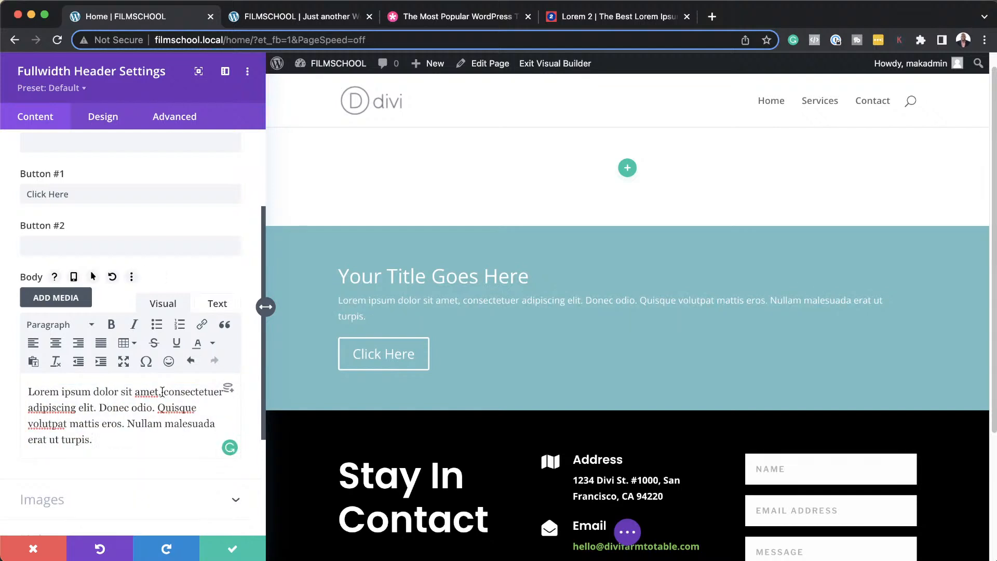
- Cut "Lorem ipsum dolor sit amet," from the start of the header's body text and insert a capital "E" before "consectetuer"
drag(162, 391, 7, 383)
key(super+c)
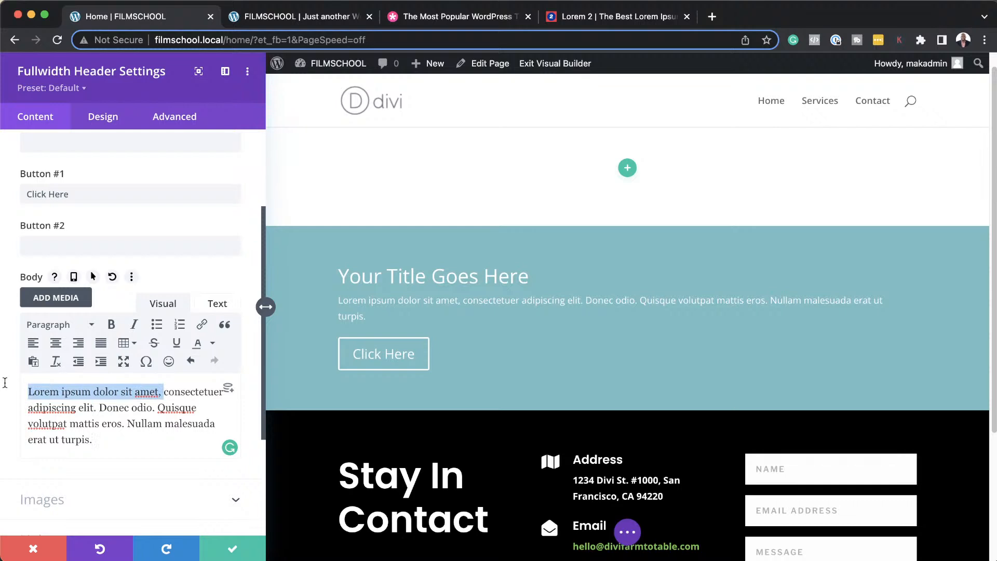
key(BackSpace)
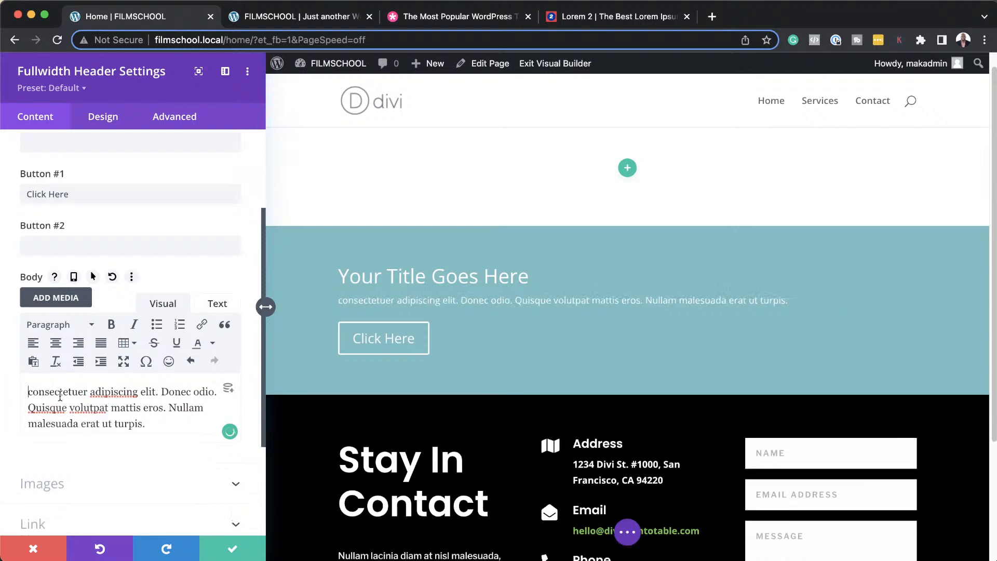
text(E)
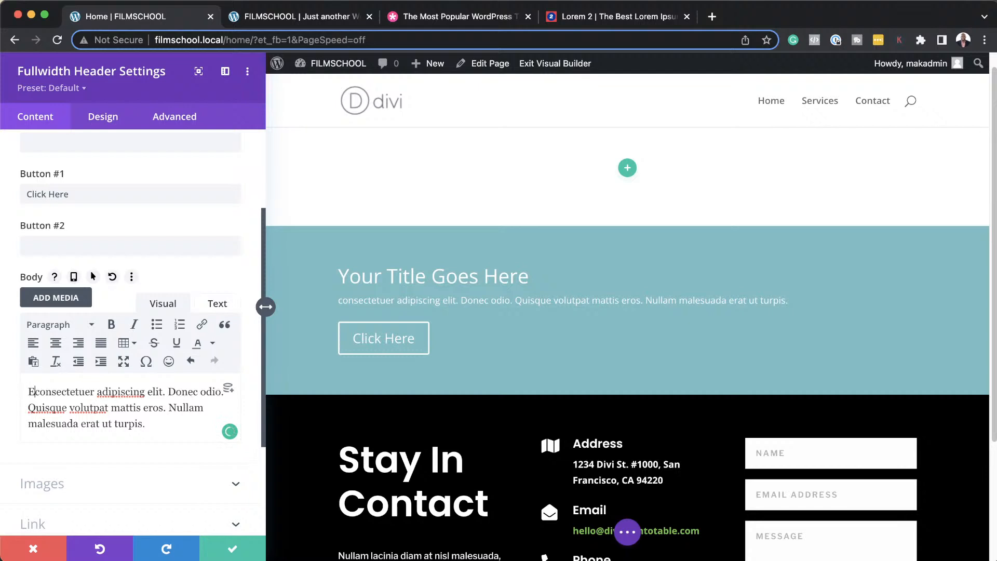
- Replace the Fullwidth Header's title with the cut sample text, shortened to "Lorem ipsum dolor"
click(80, 193)
scroll(93, 208, up, 3)
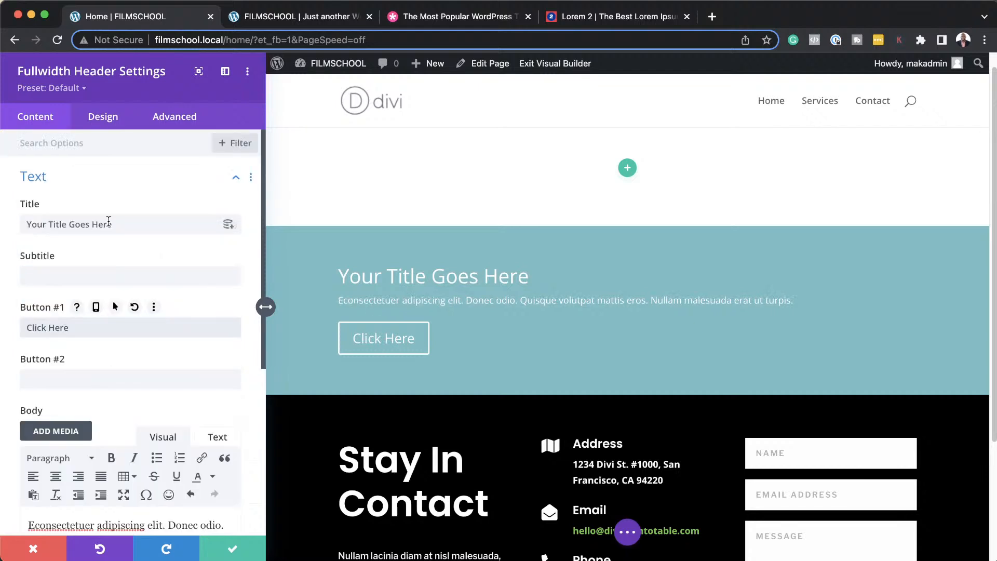
triple_click(147, 224)
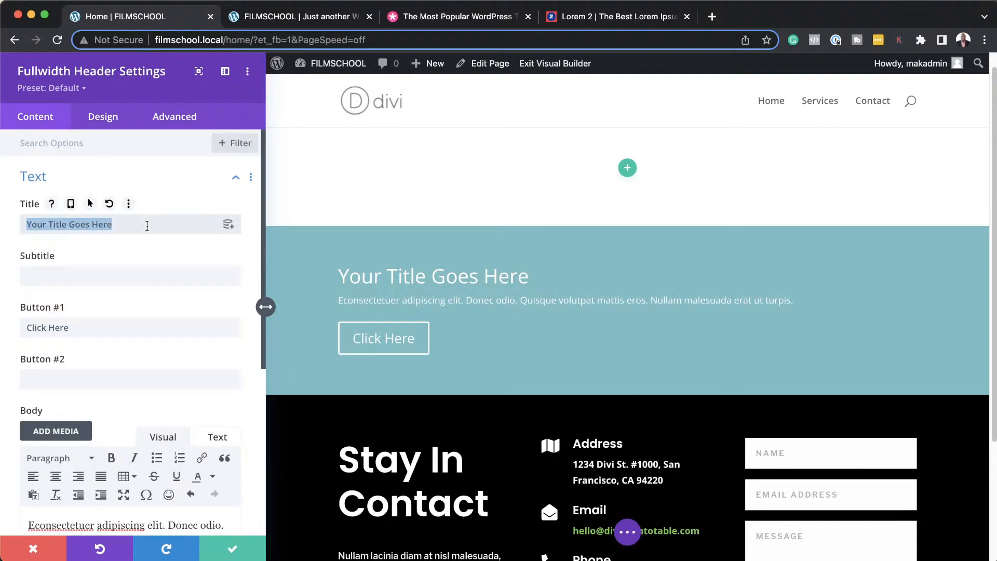
key(super+v)
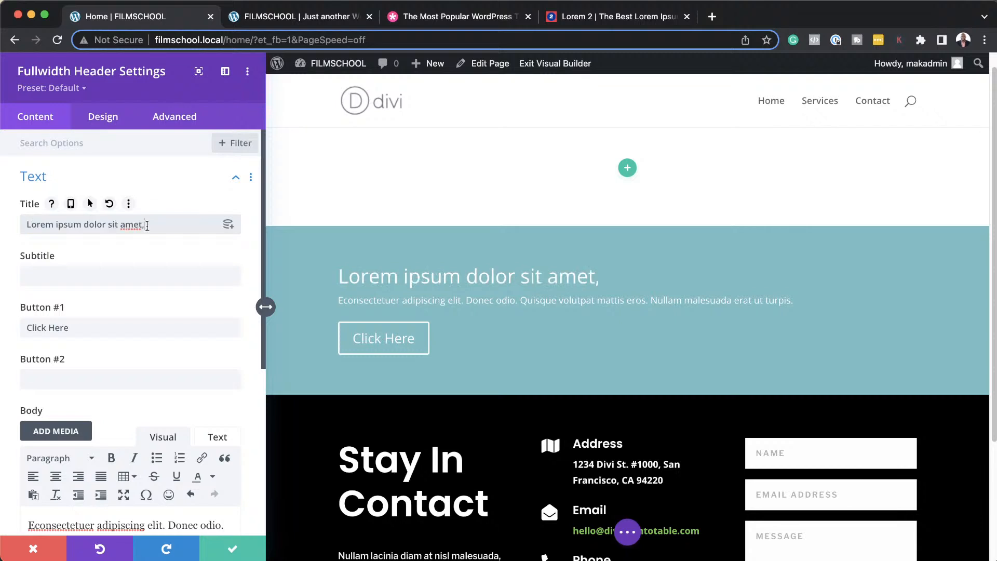
key(BackSpace)
key(BackSpace)
key(BackSpace)
key(BackSpace)
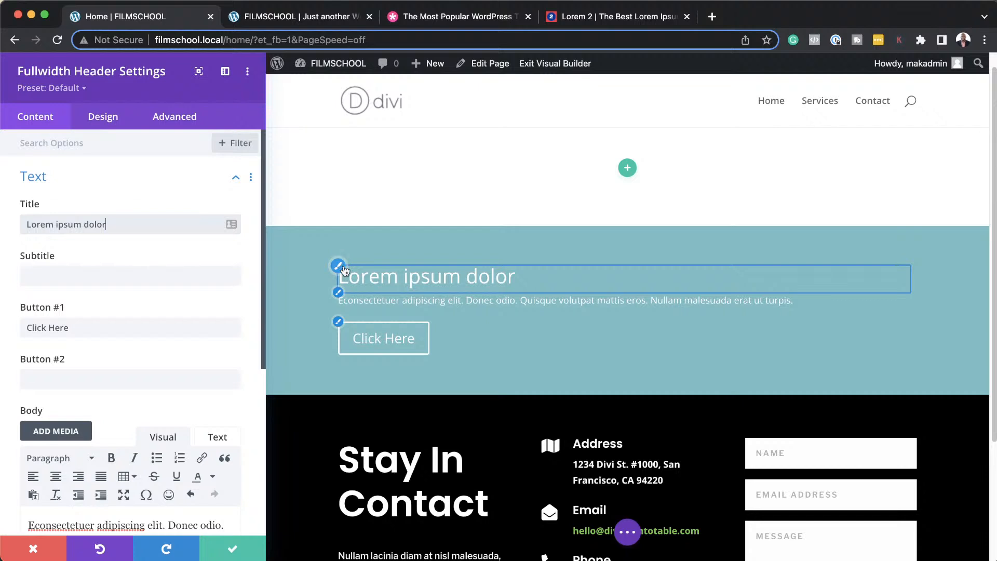
- Style the header's title text in the Poppins font with Bold weight and all-uppercase letters
click(338, 267)
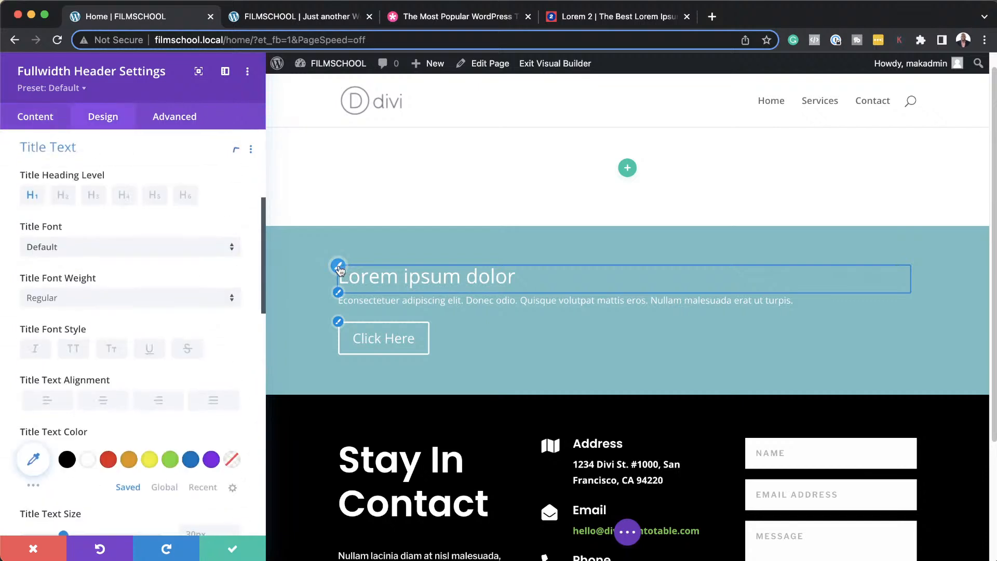
click(154, 255)
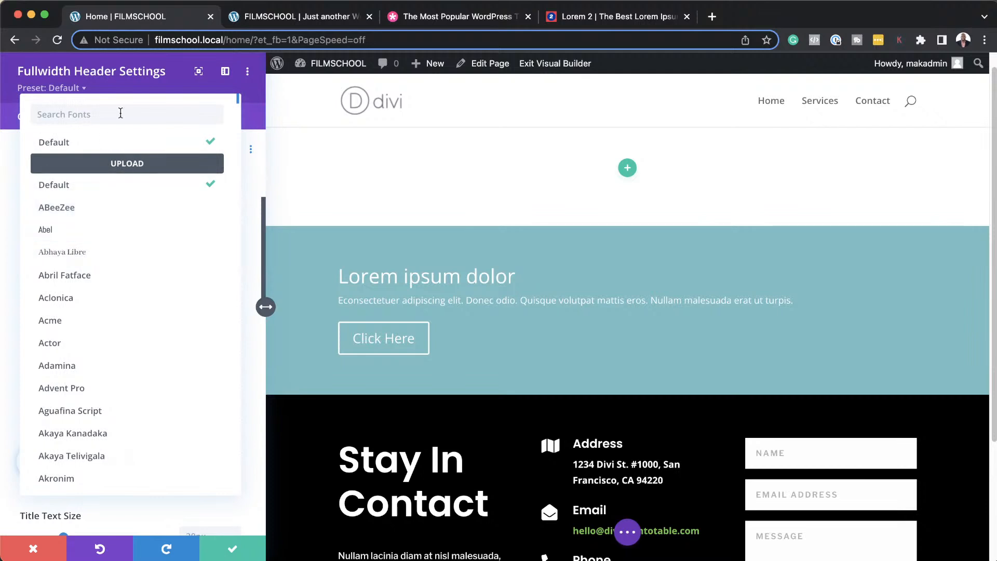
text(popp)
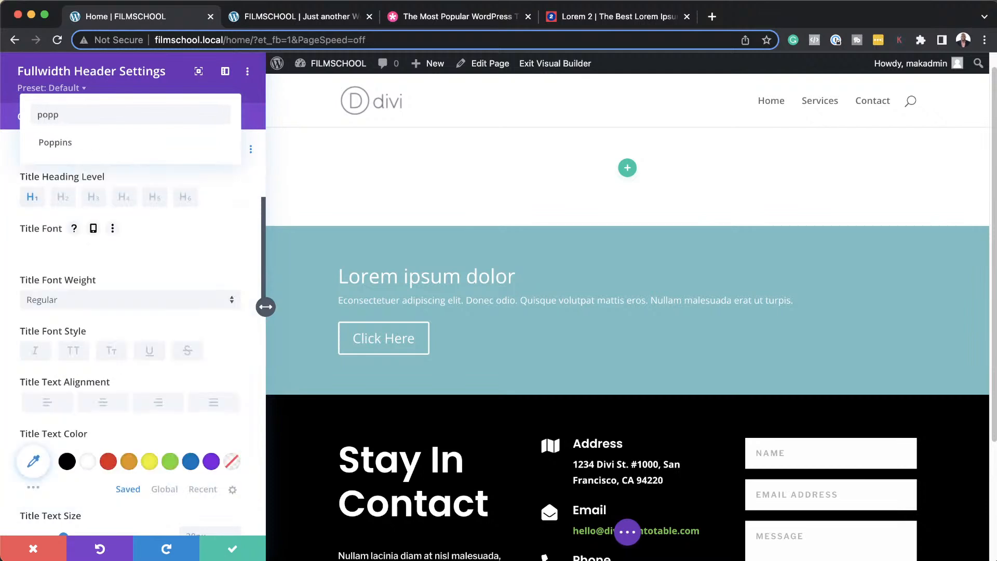
click(107, 142)
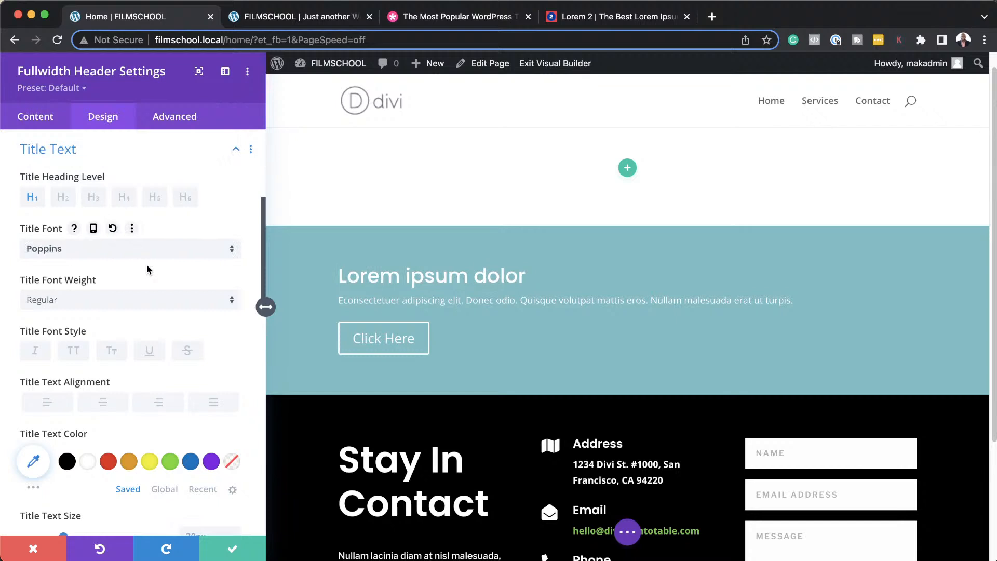
click(112, 304)
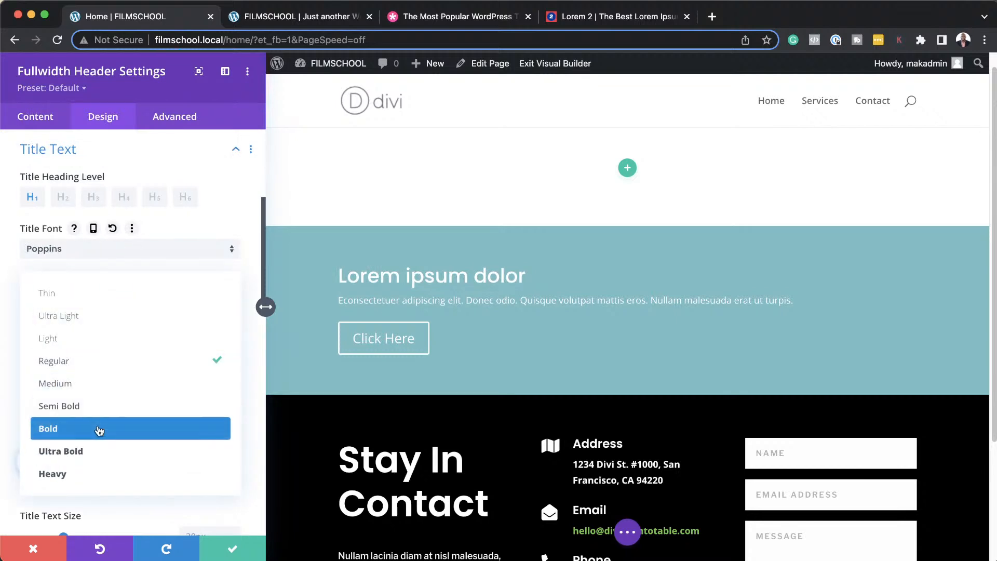
click(99, 427)
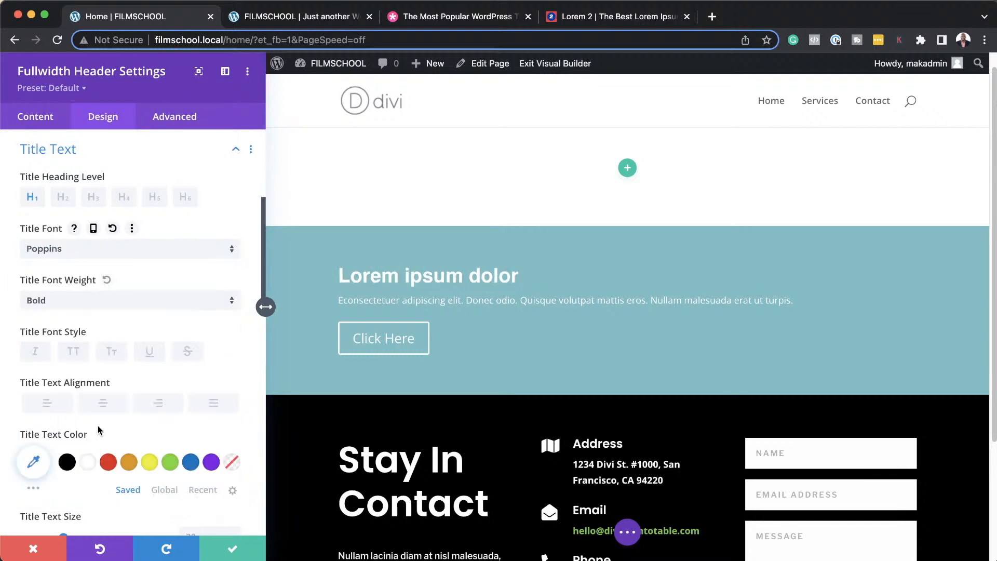
click(73, 353)
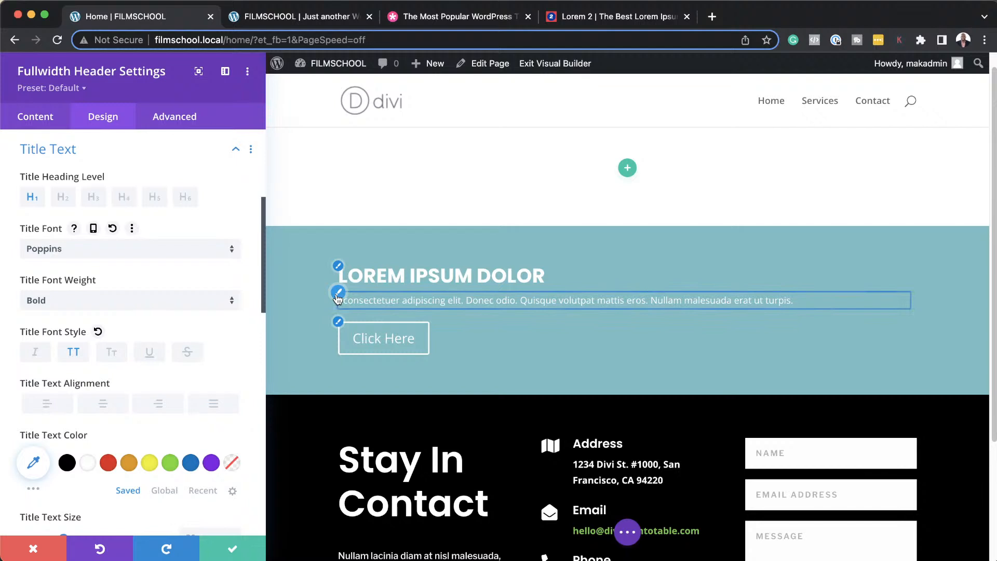
- Set the header's body text to the Poppins font at a size of 18px
click(338, 293)
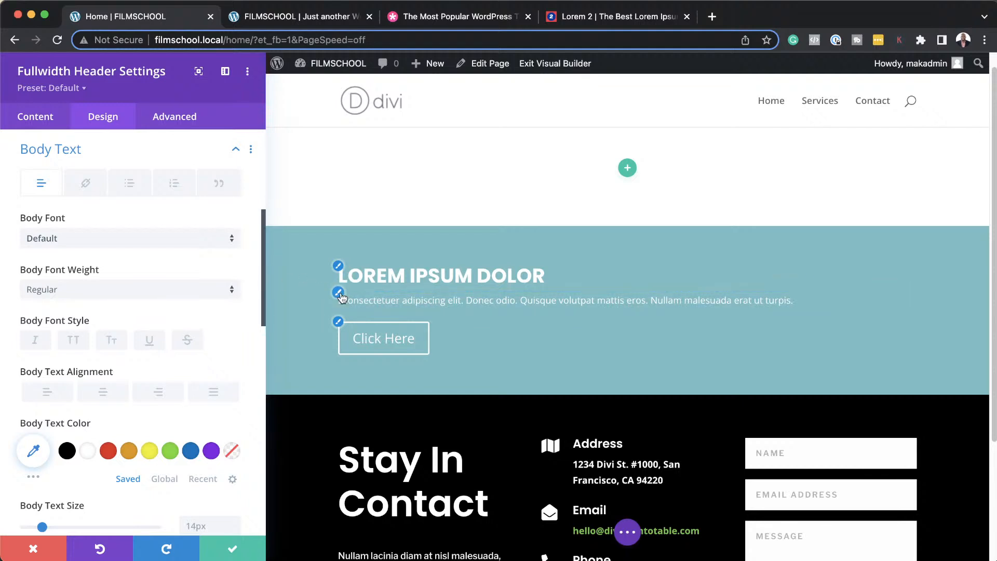
click(128, 241)
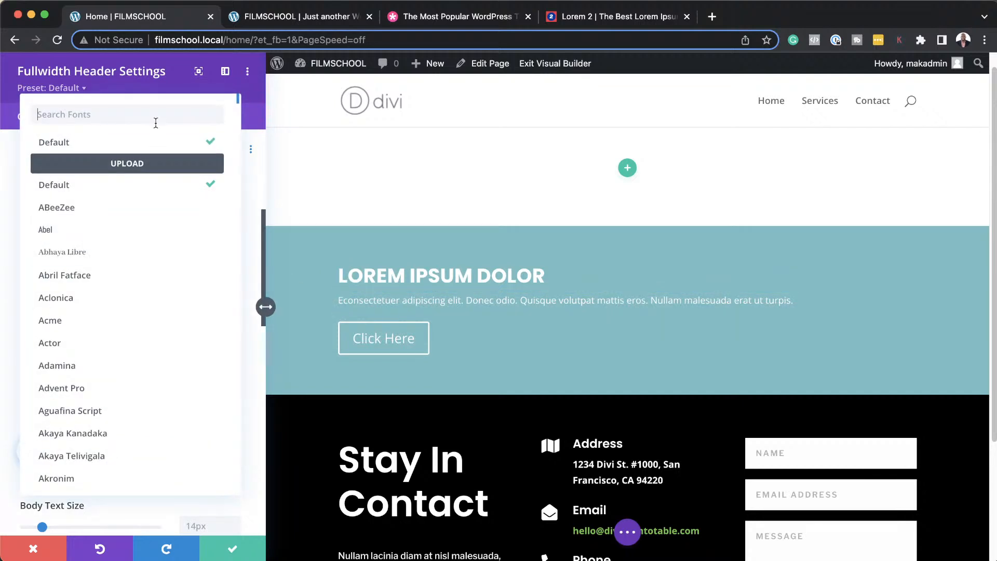
text(popp)
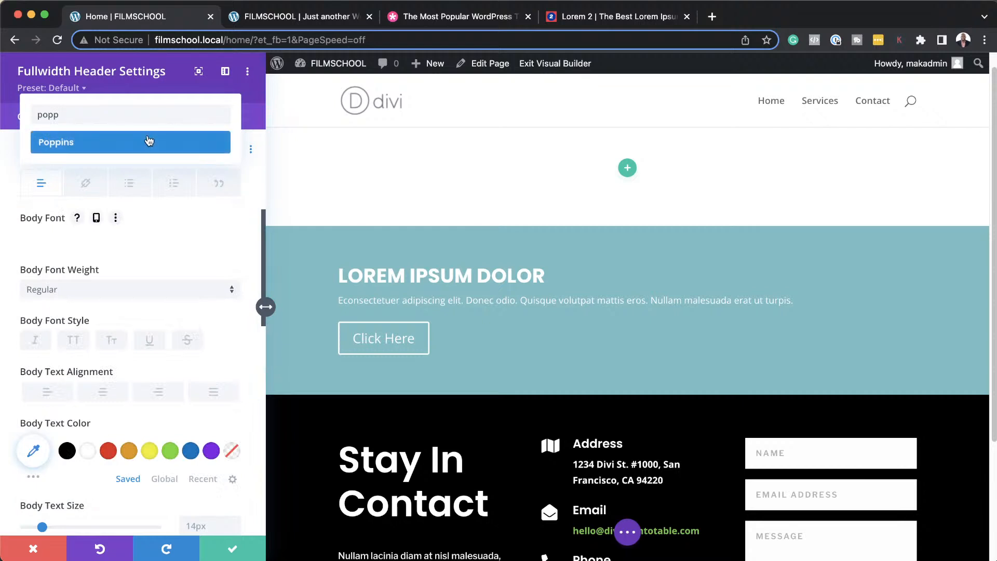
click(149, 142)
scroll(174, 295, down, 3)
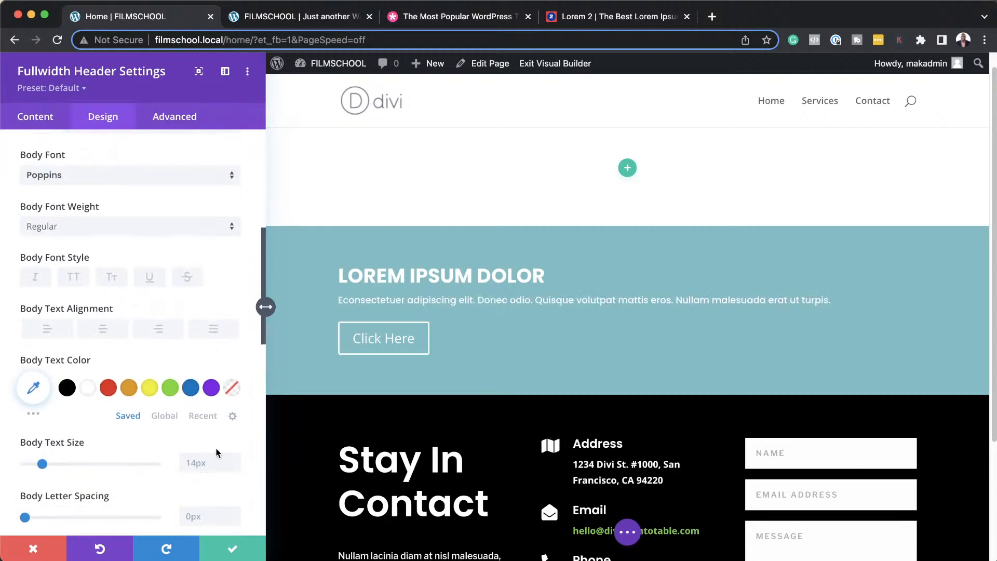
click(235, 460)
click(235, 460)
click(235, 460)
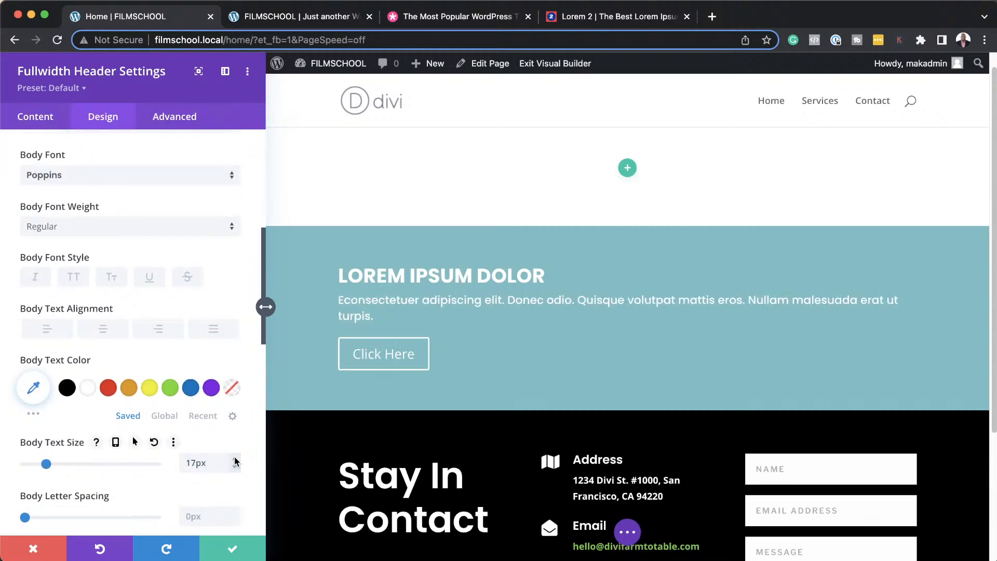
click(235, 460)
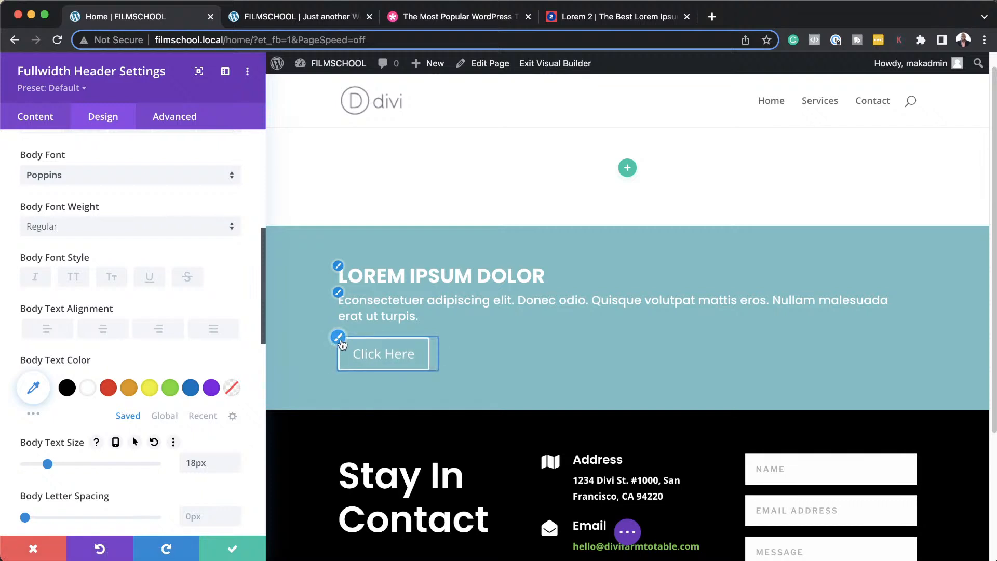
- Enable custom styles for Button One with white text (#ffffff) and an orange (#e09900) background and border
click(339, 339)
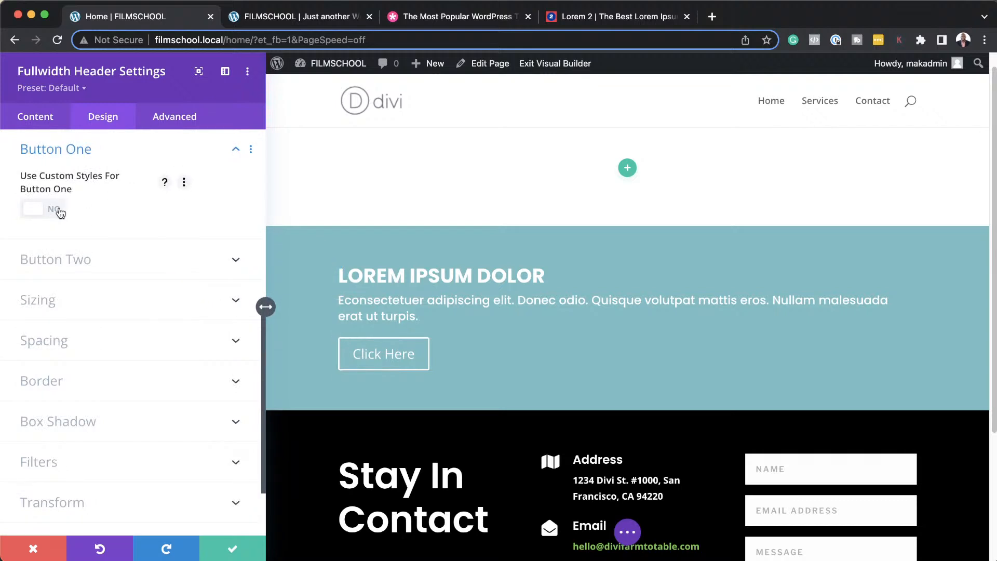
click(60, 213)
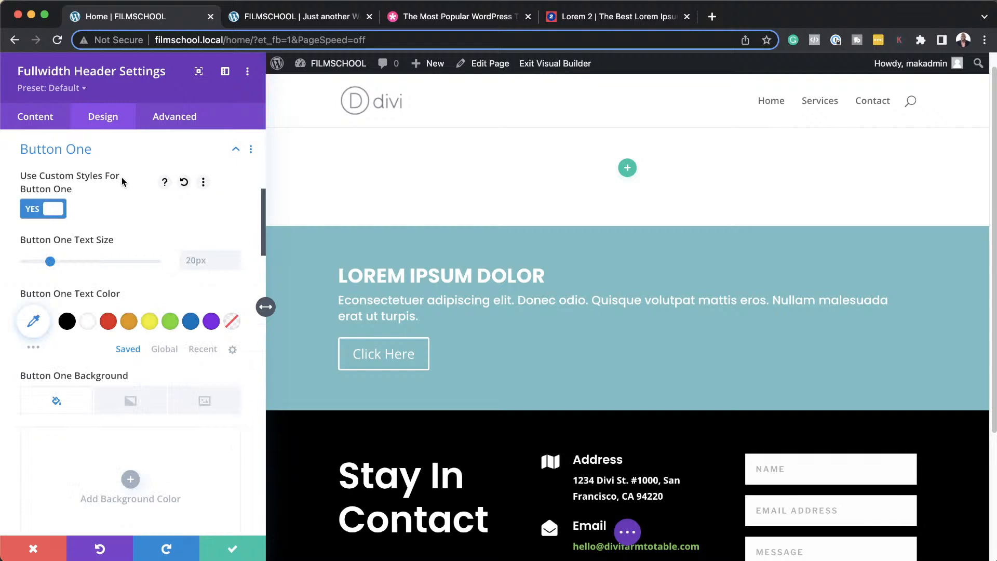
scroll(161, 311, down, 2)
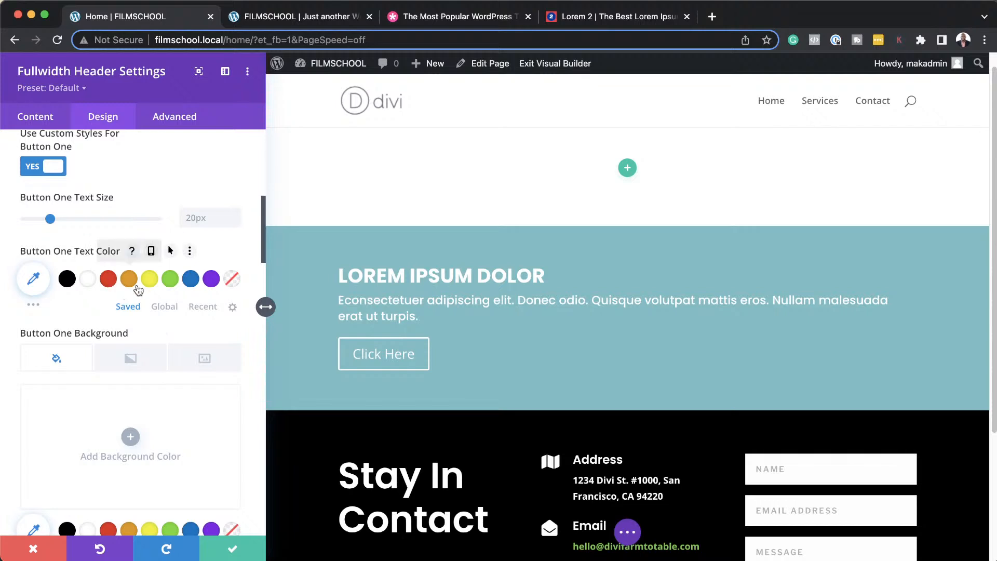
click(87, 281)
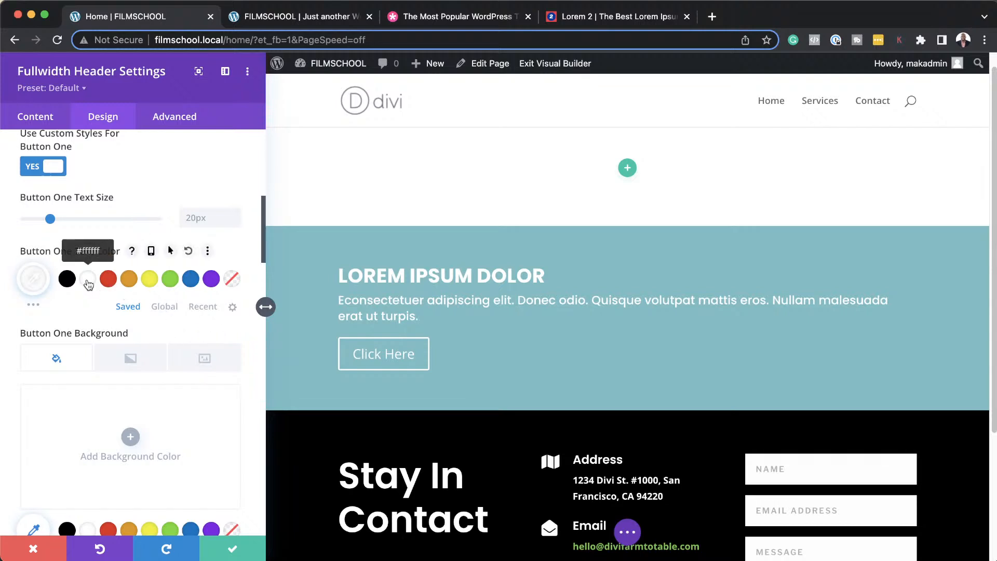
scroll(130, 353, down, 1)
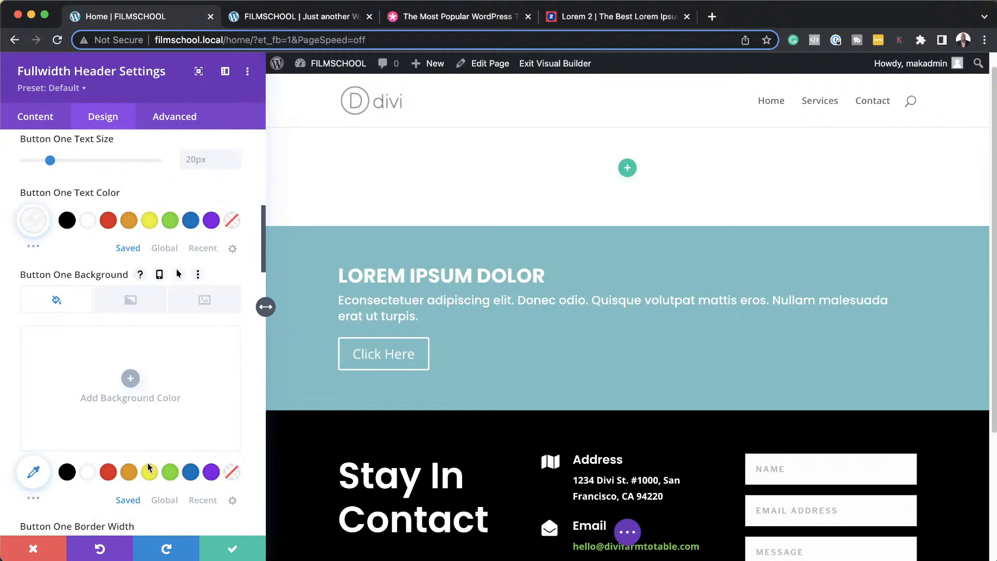
click(129, 474)
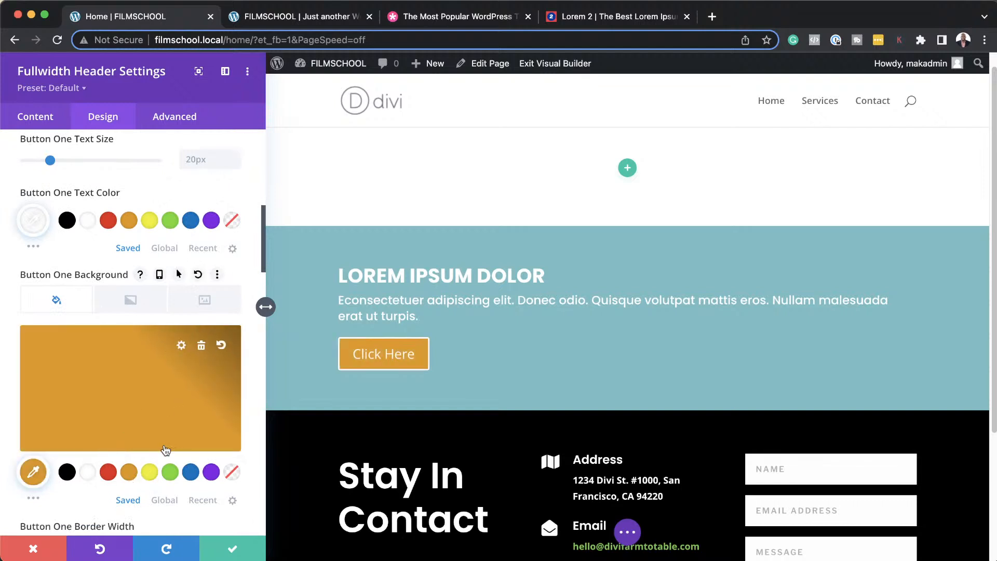
scroll(129, 476, down, 2)
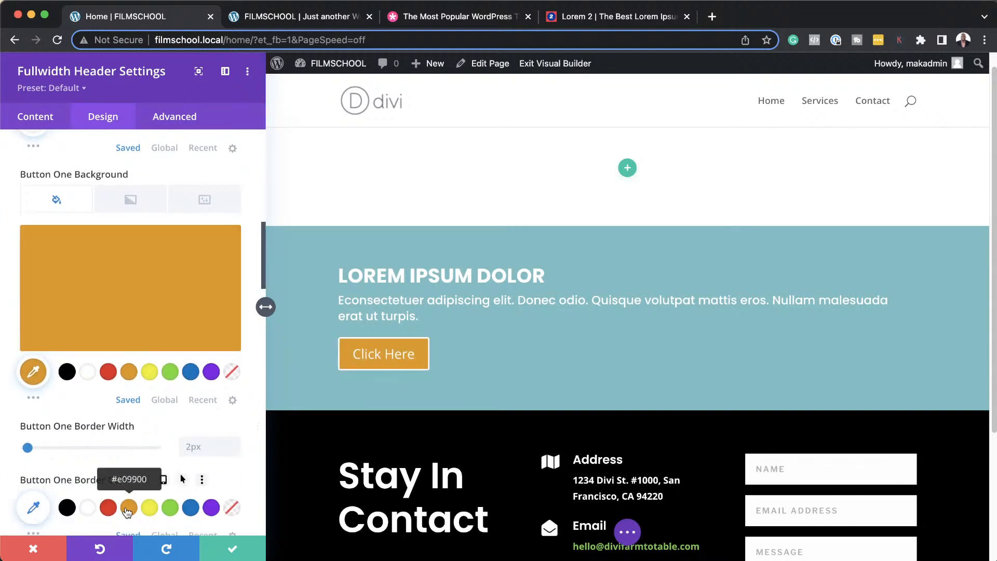
click(125, 510)
- Set the Button One font to Poppins and save the Fullwidth Header settings
scroll(120, 434, down, 1)
scroll(122, 432, down, 4)
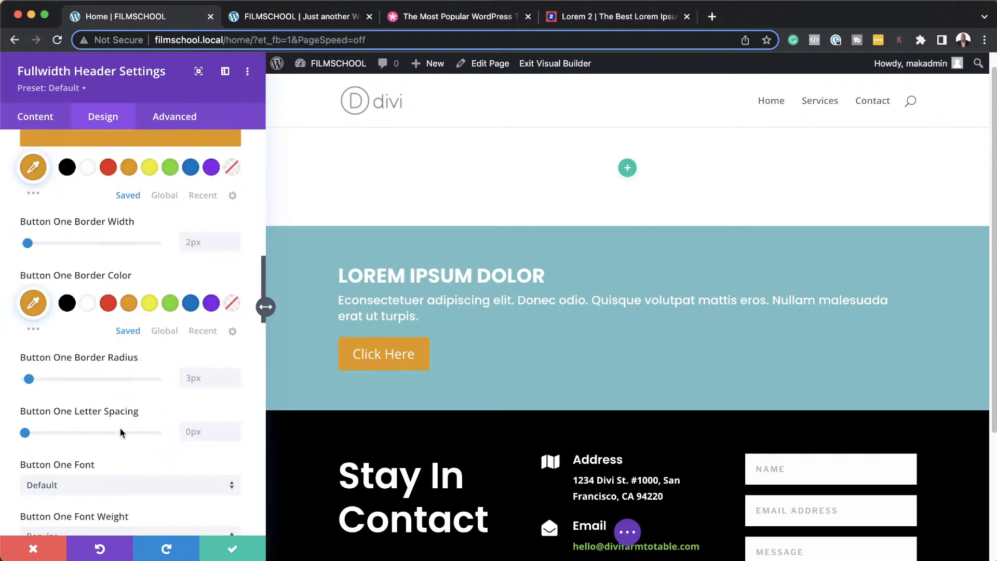
click(107, 440)
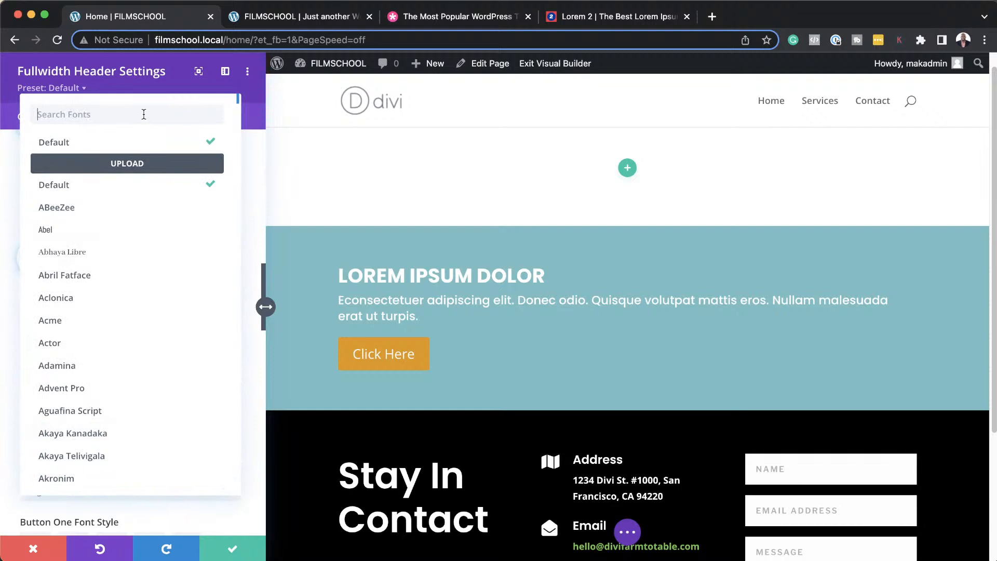
text(popp)
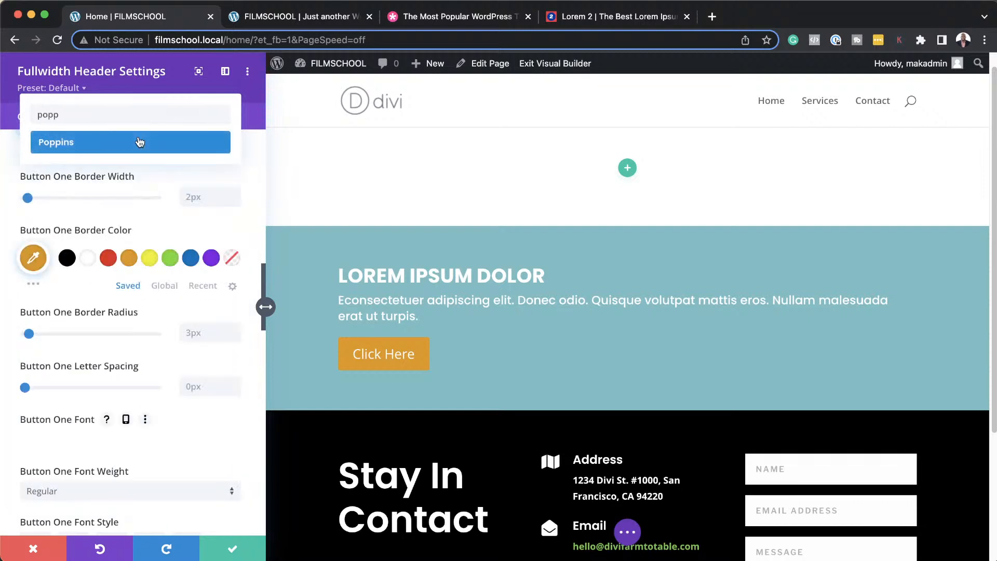
click(140, 142)
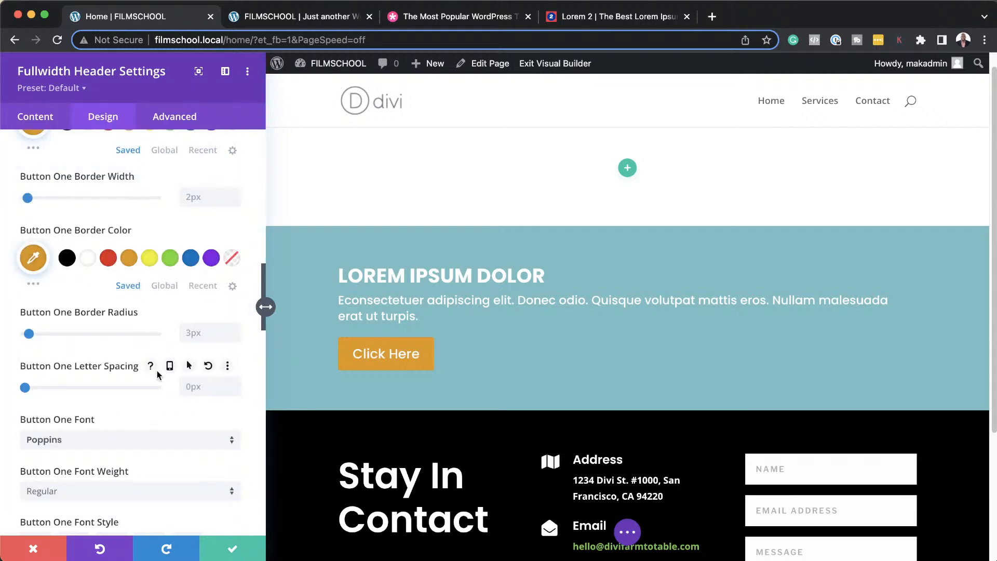
scroll(158, 374, down, 2)
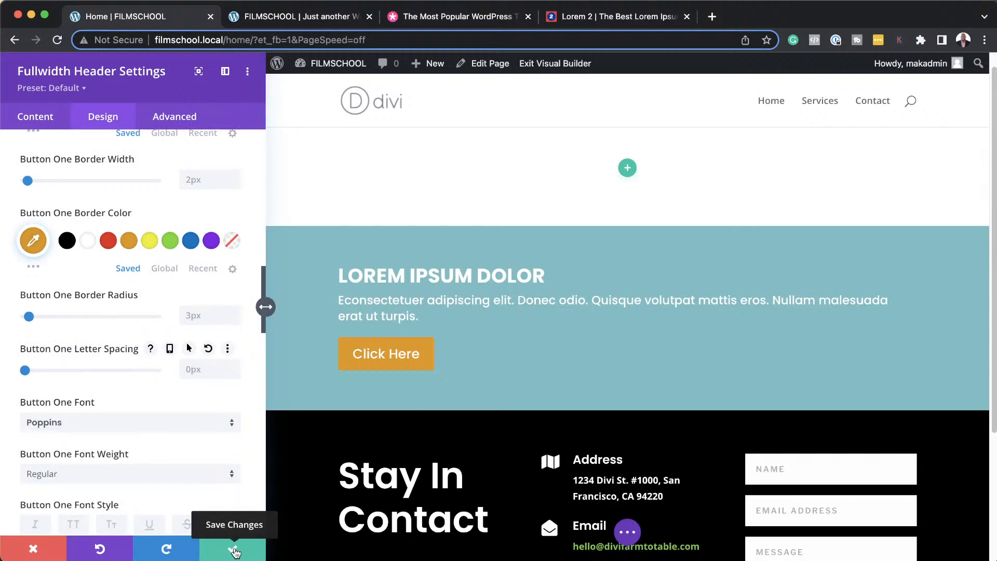
click(234, 551)
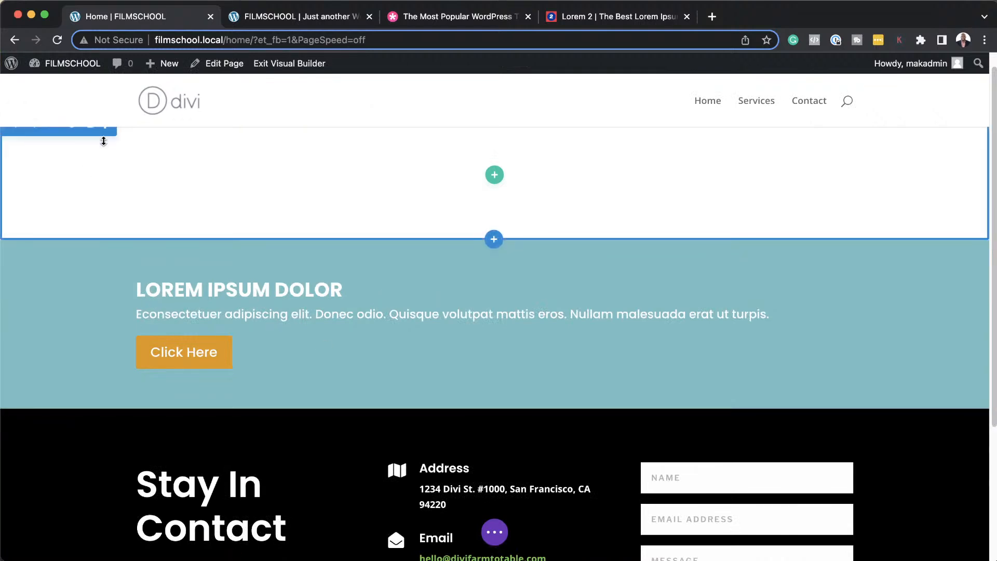
- Delete the empty section above the fullwidth header on the Home page
mouse_move(104, 141)
mouse_down()
mouse_move(124, 170)
mouse_move(115, 150)
mouse_up()
click(90, 142)
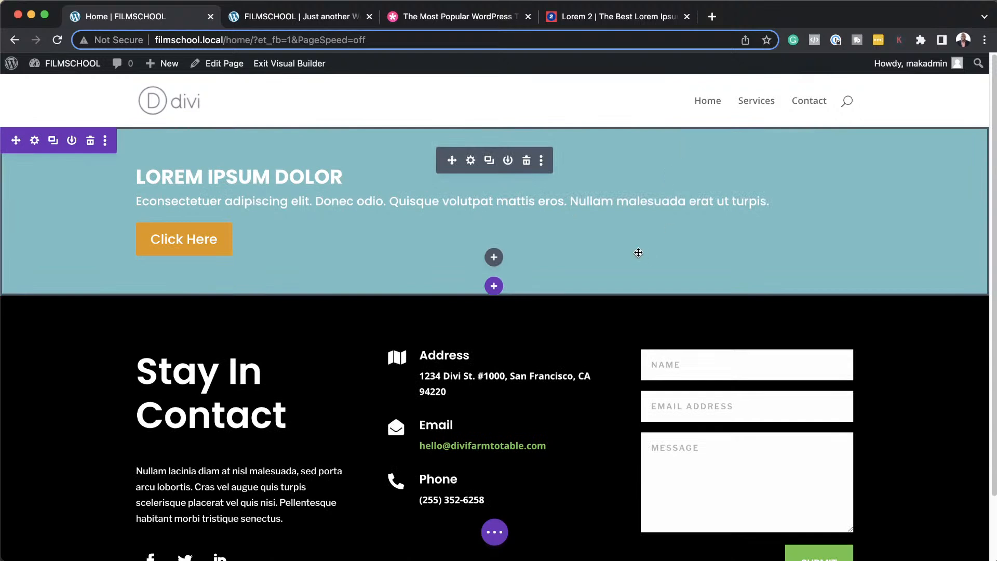
- Open pexels.com in a new browser tab and look through the free stock photos on its home page
click(712, 16)
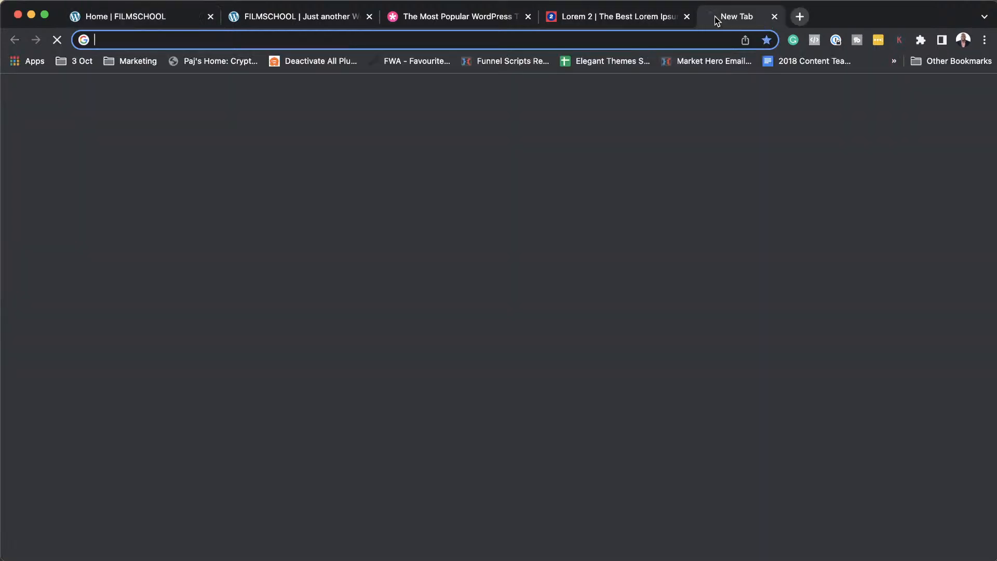
click(693, 38)
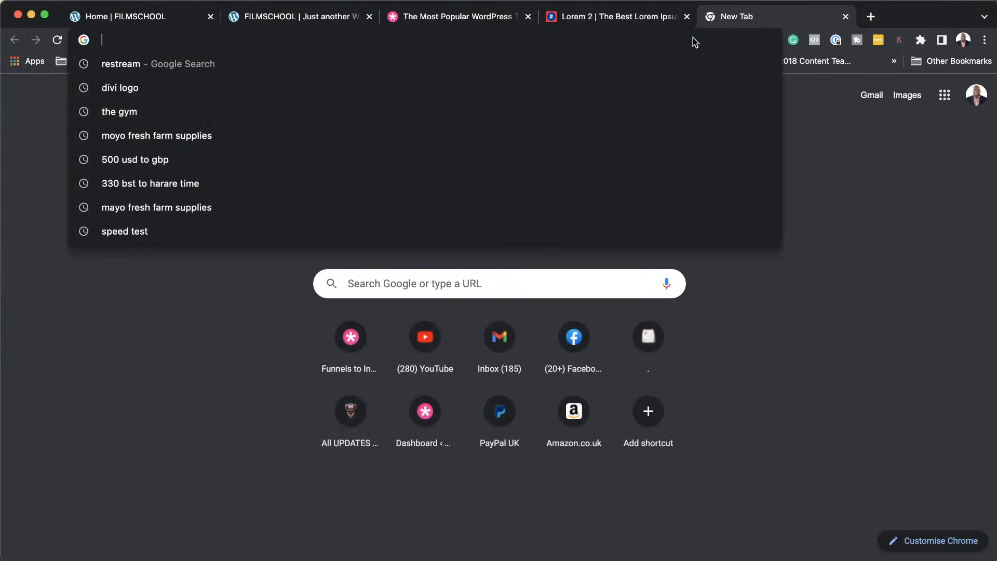
text(pe)
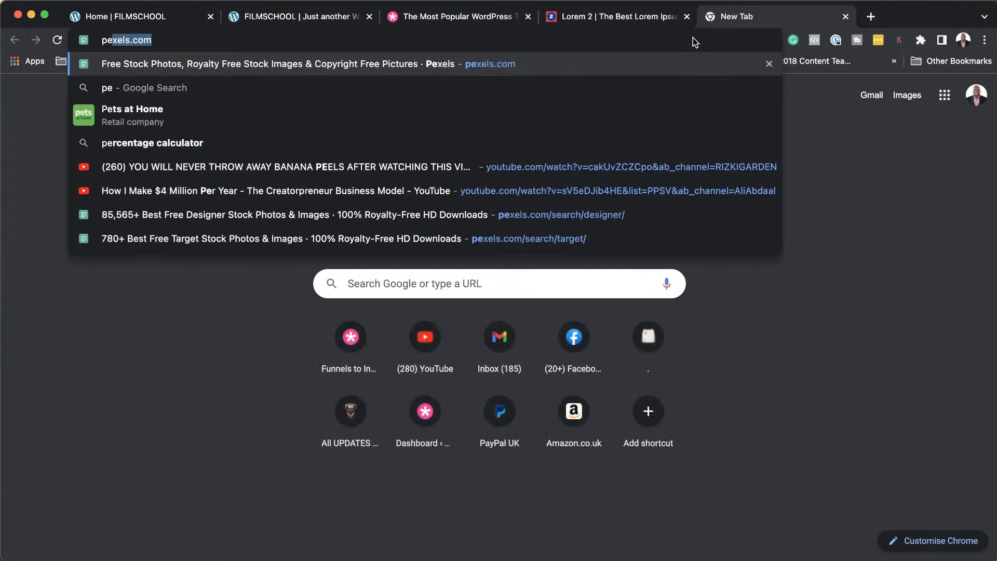
key(Return)
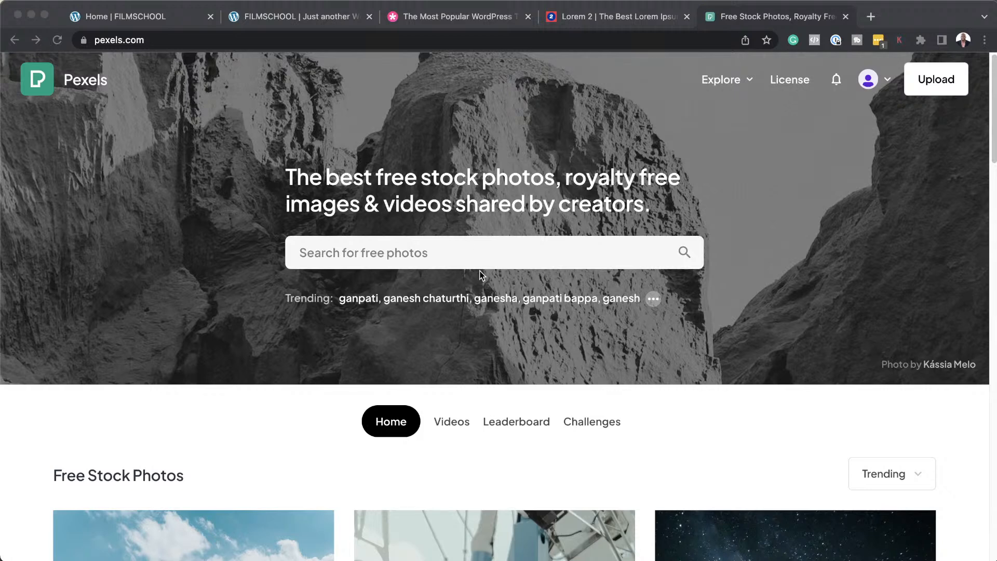
scroll(336, 385, down, 15)
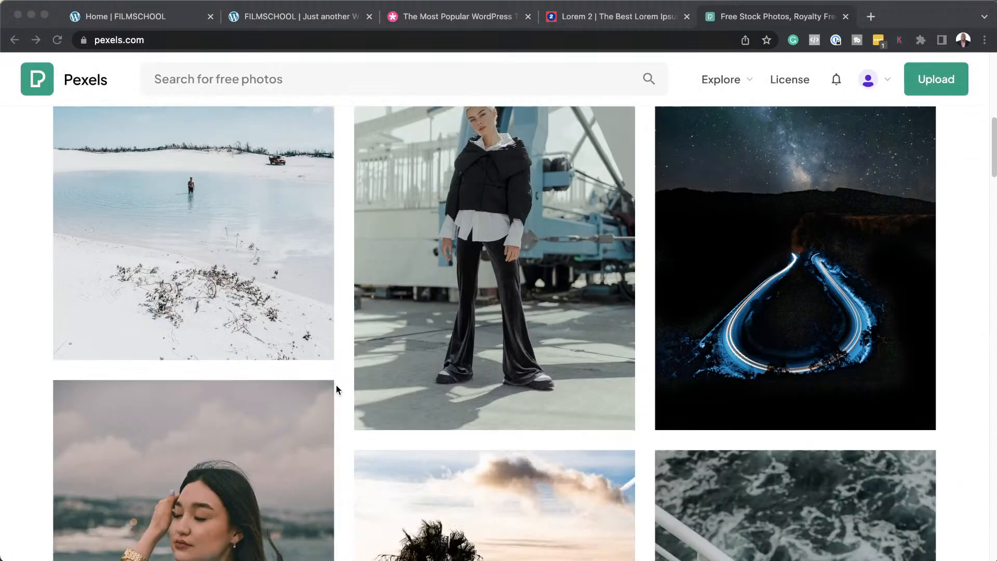
scroll(335, 384, down, 10)
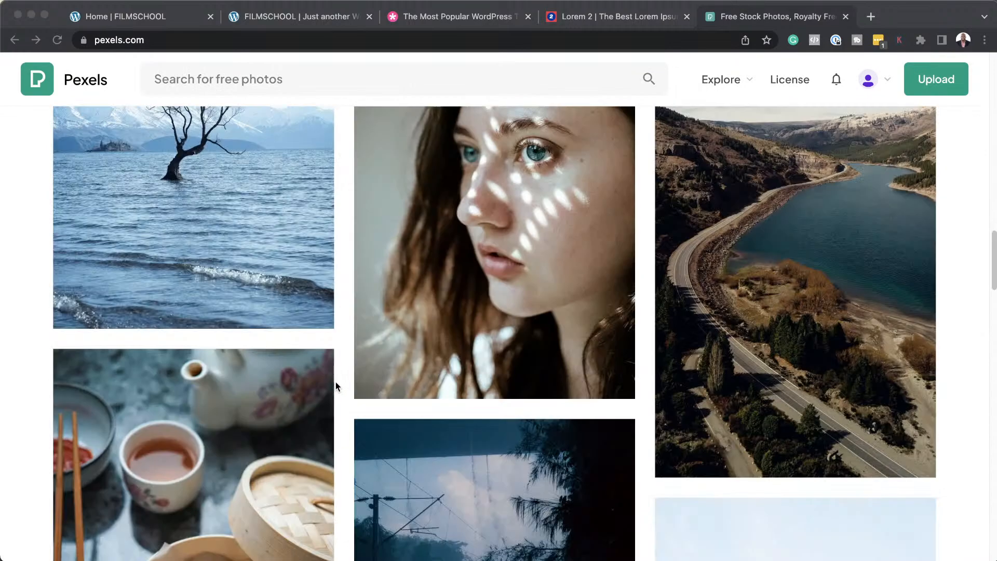
scroll(336, 381, up, 20)
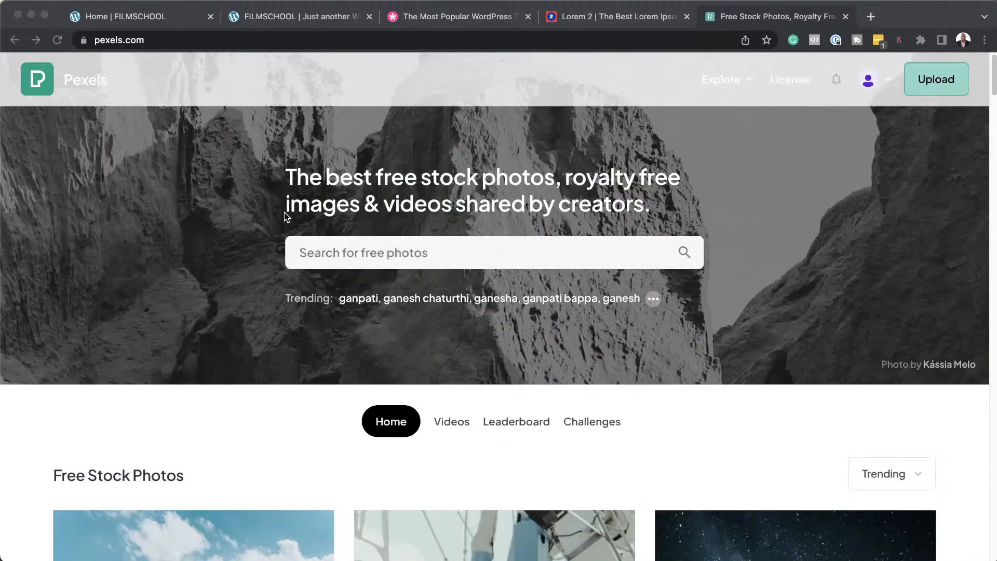
- Search Pexels for technology photos and look through the image results
click(431, 253)
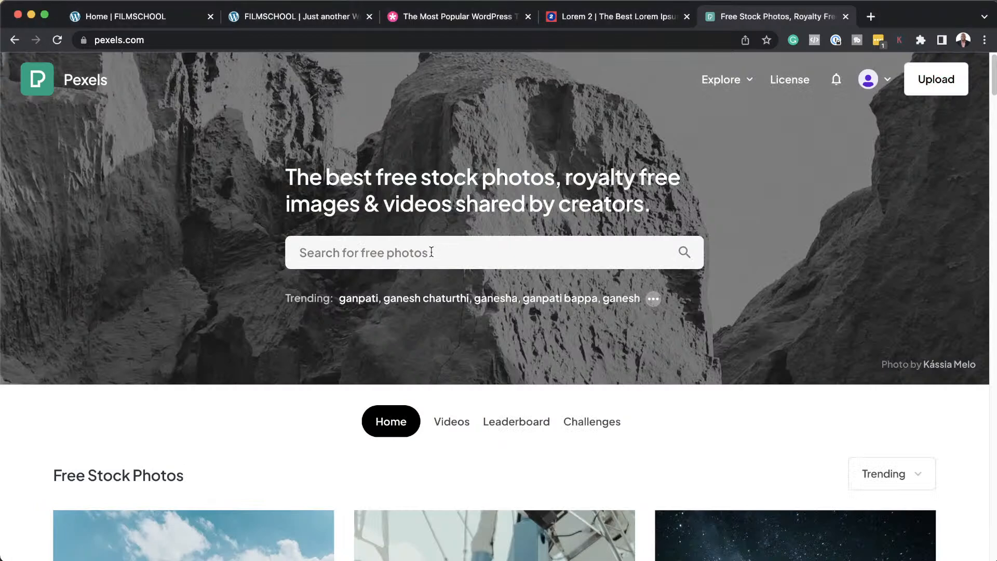
text(technology)
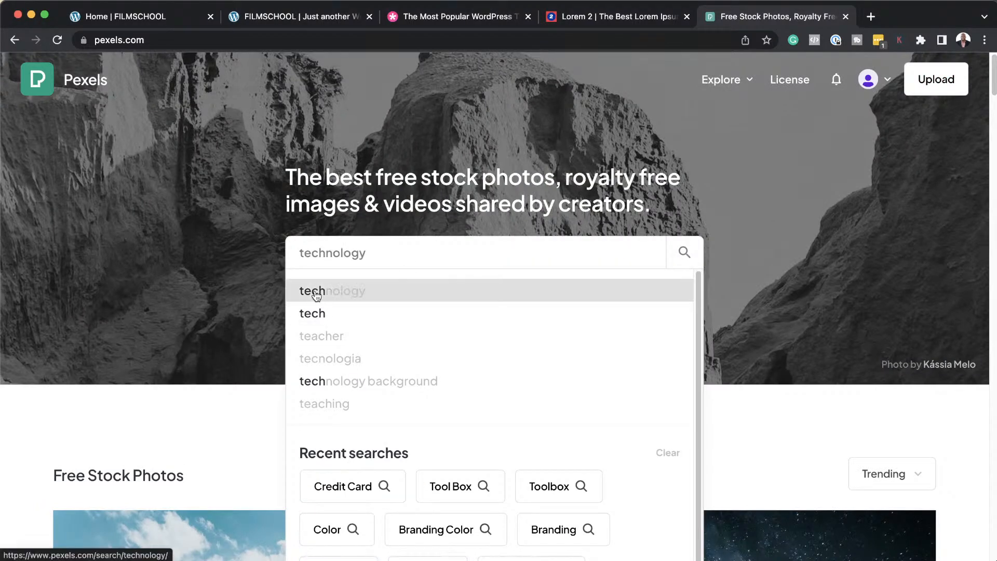
click(316, 291)
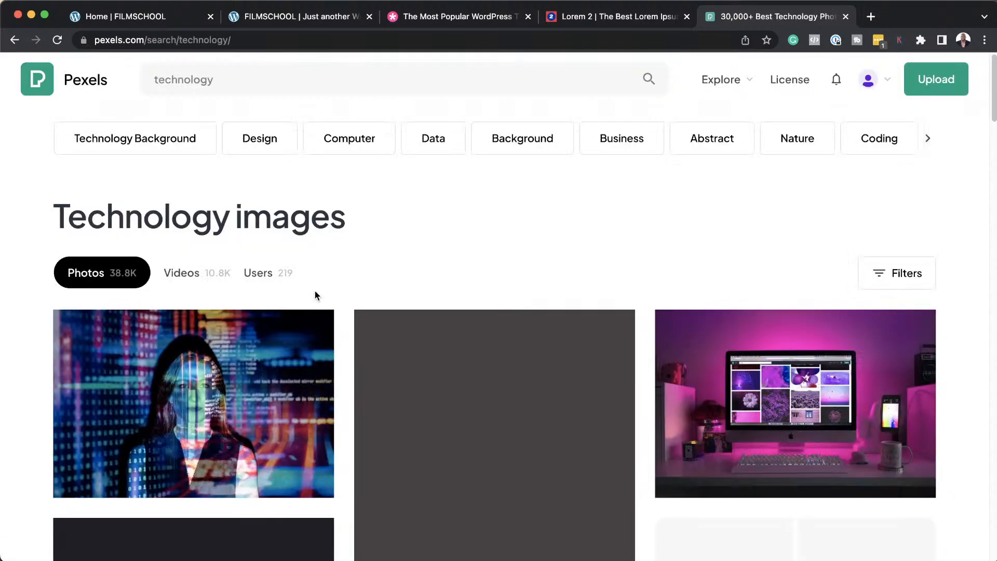
scroll(328, 423, down, 4)
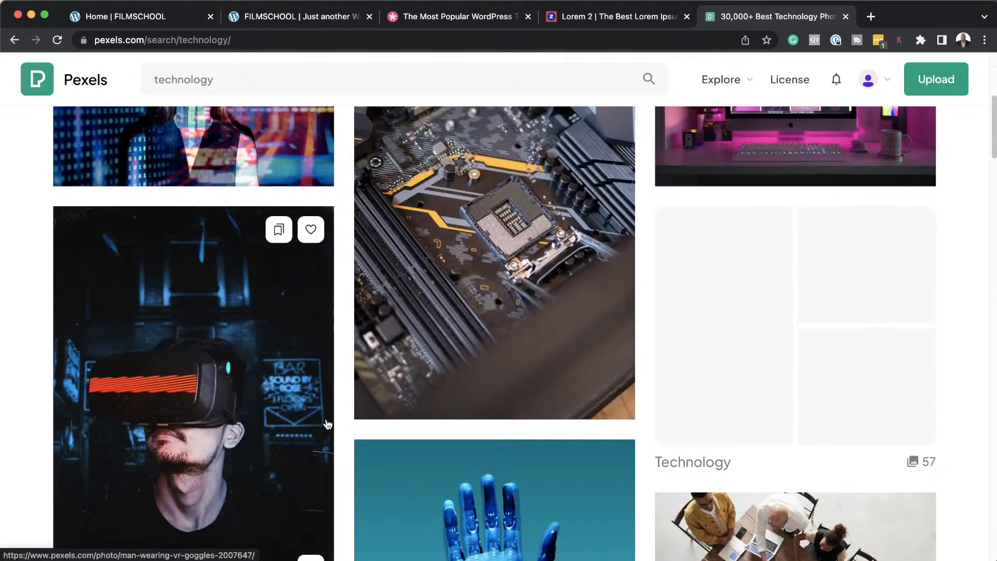
scroll(327, 423, up, 5)
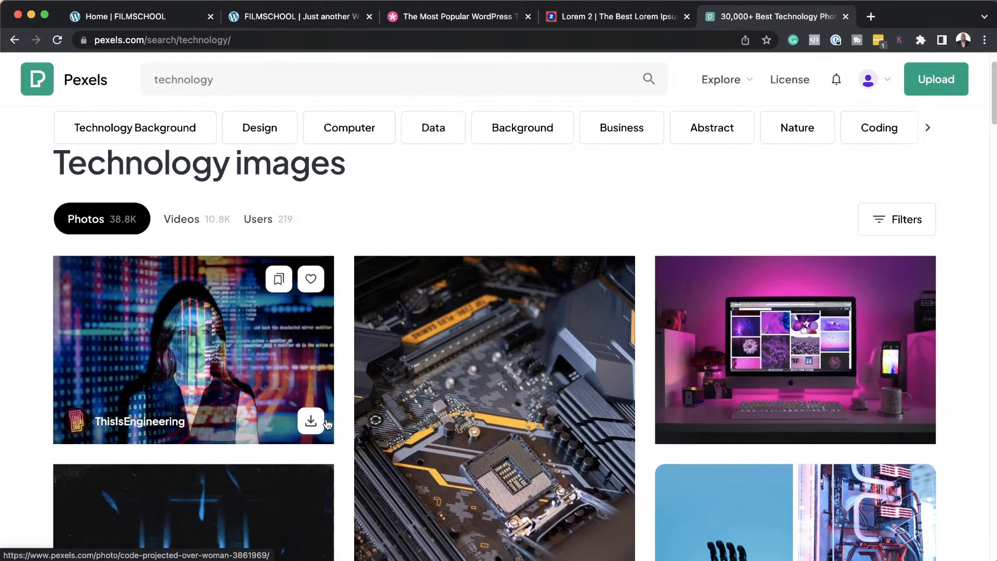
scroll(504, 419, down, 6)
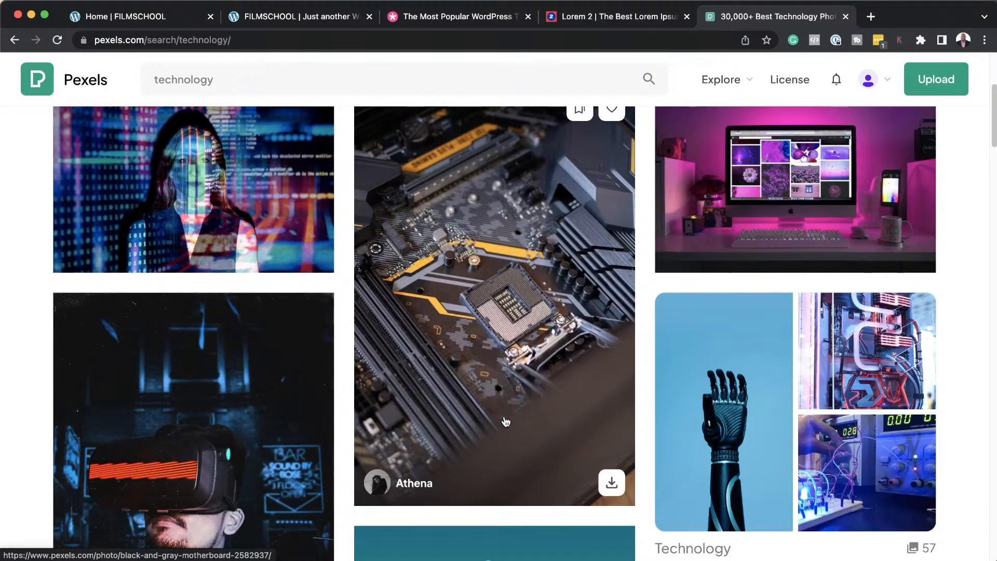
scroll(506, 421, down, 14)
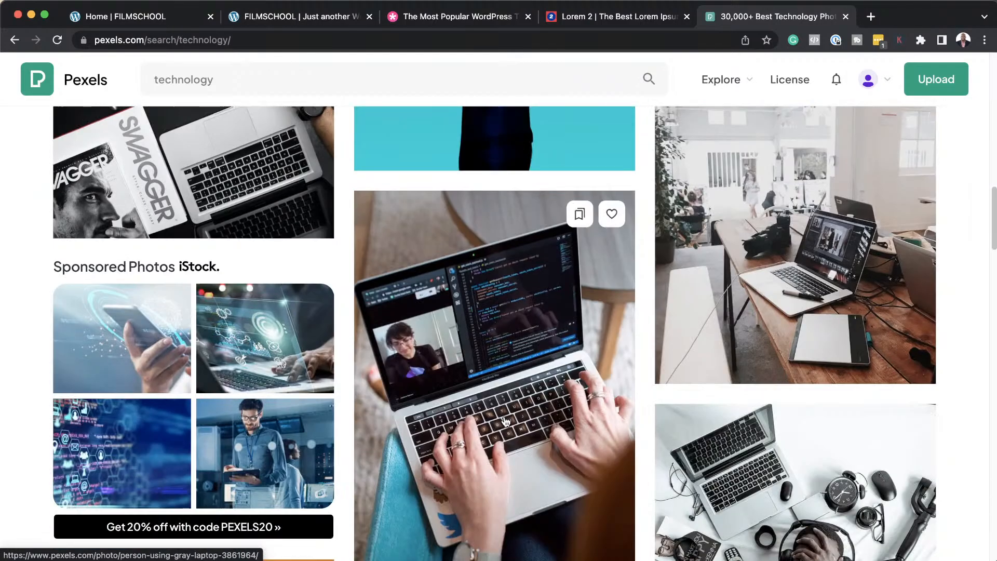
scroll(505, 421, down, 2)
scroll(505, 422, down, 8)
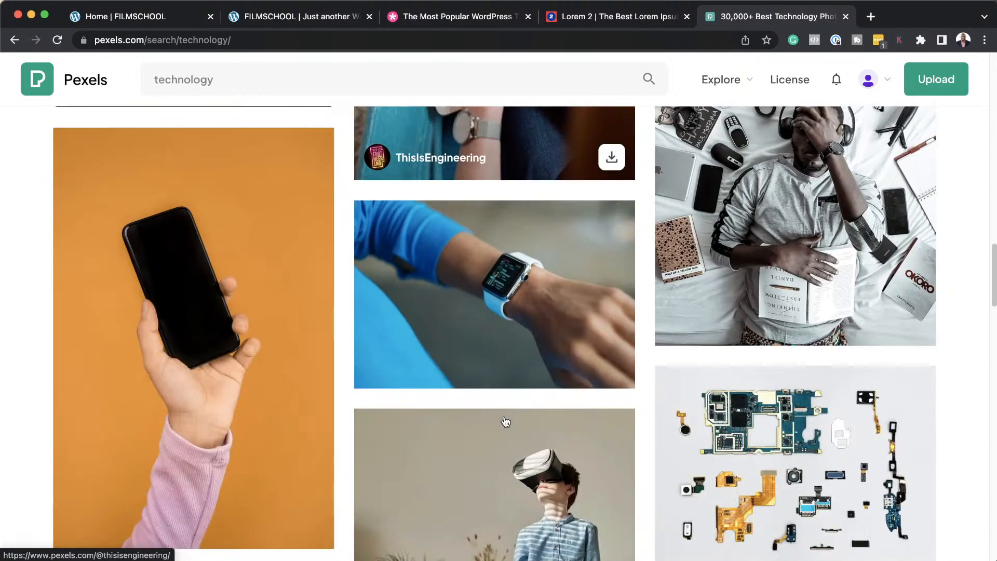
- Browse the photo collections on the Pexels Discover page and choose the recommended Technology collection
click(738, 84)
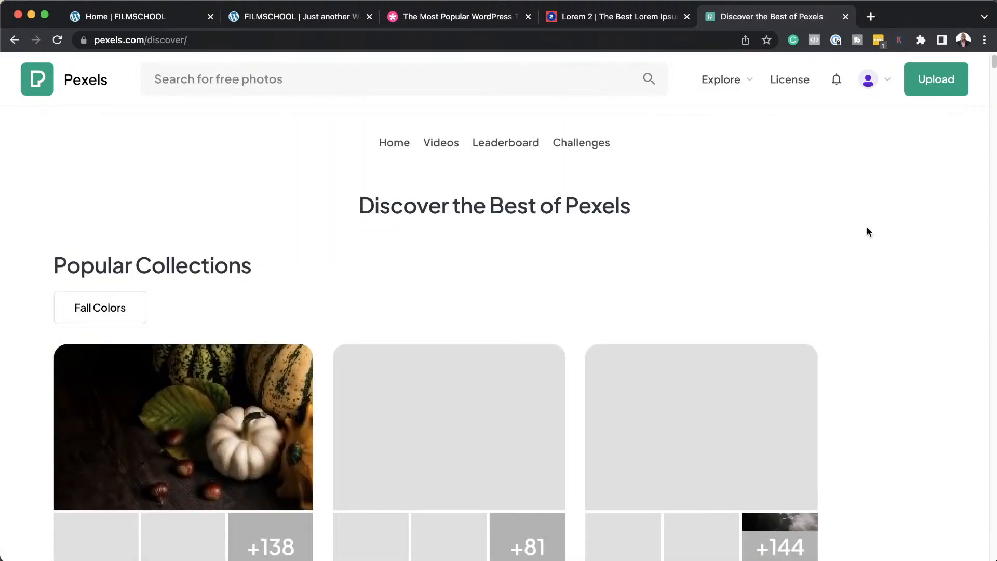
scroll(897, 294, down, 5)
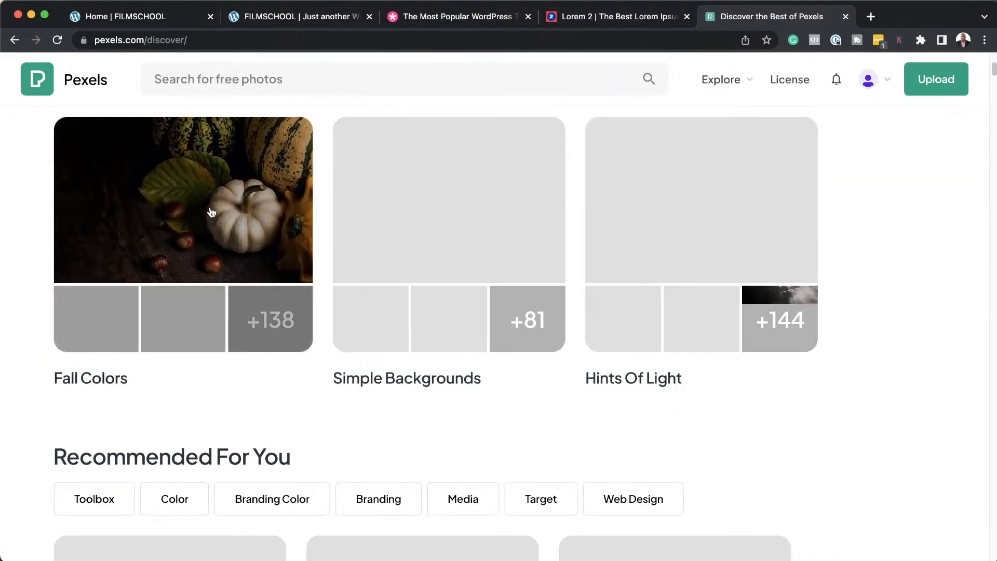
scroll(212, 212, up, 5)
scroll(280, 374, down, 1)
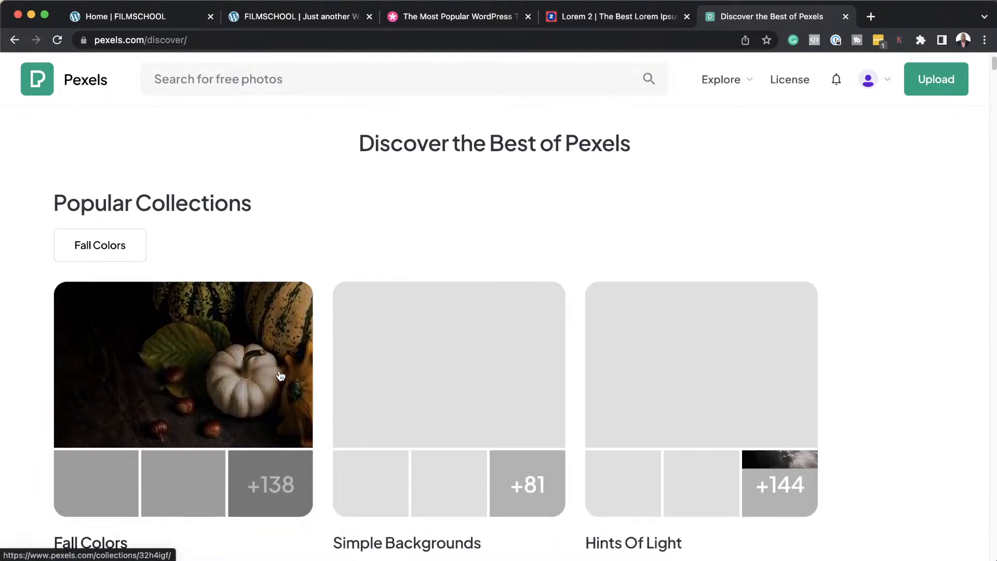
scroll(281, 375, down, 1)
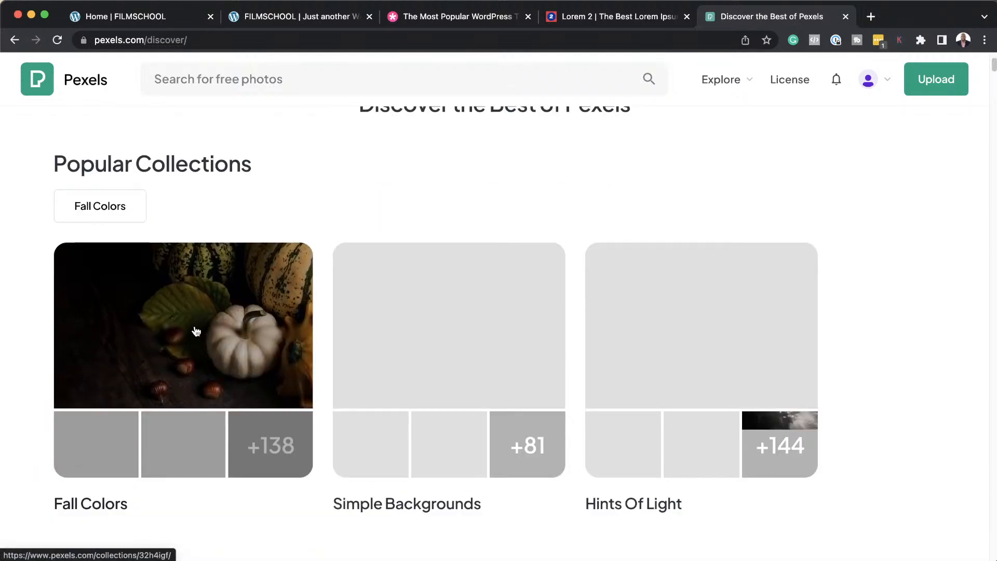
scroll(196, 332, down, 9)
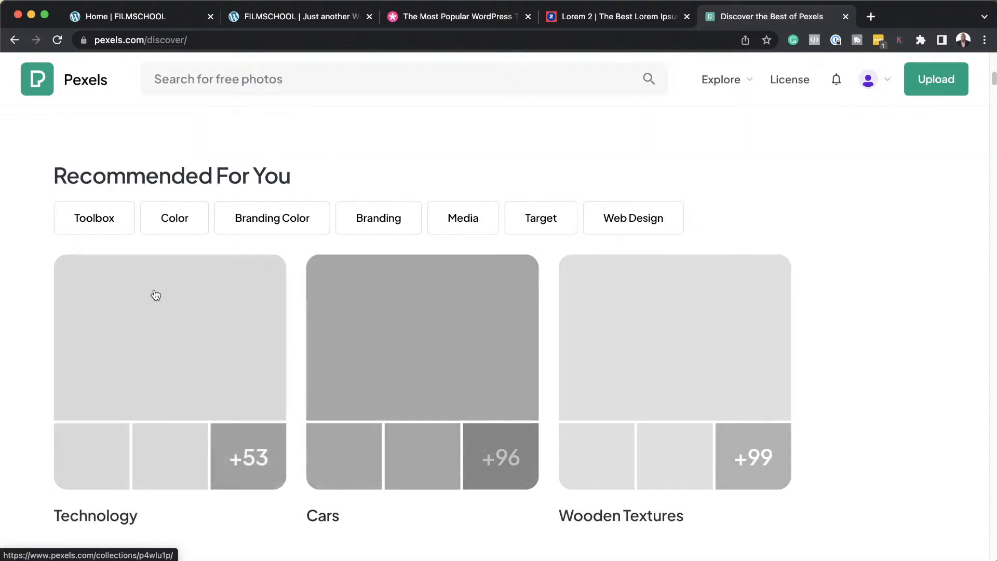
scroll(247, 321, up, 1)
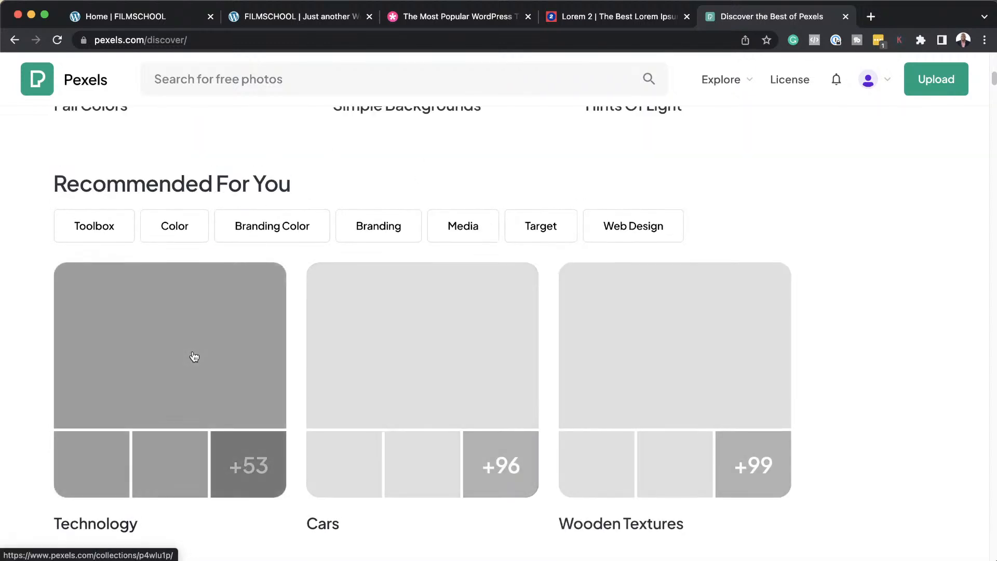
click(194, 356)
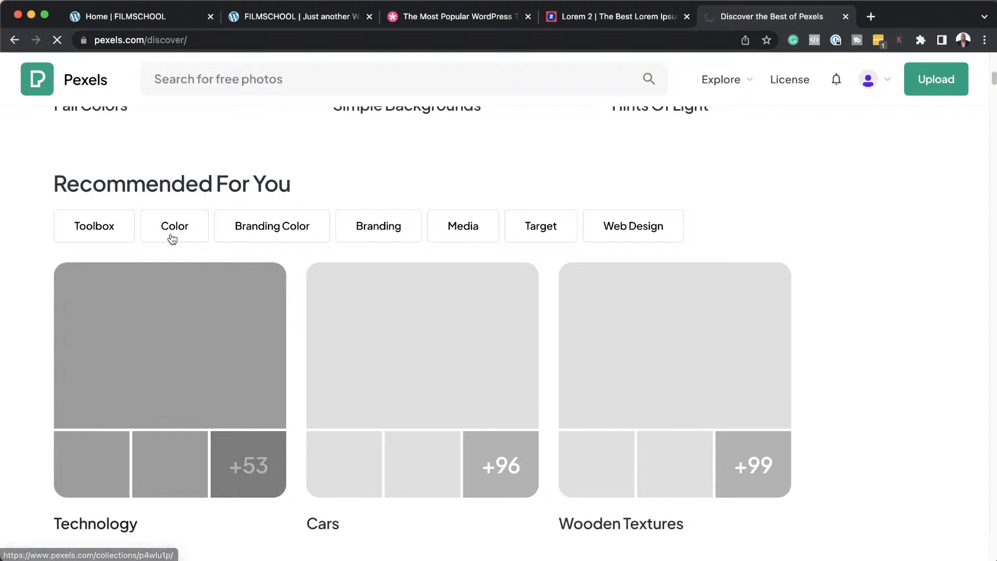
scroll(215, 283, up, 10)
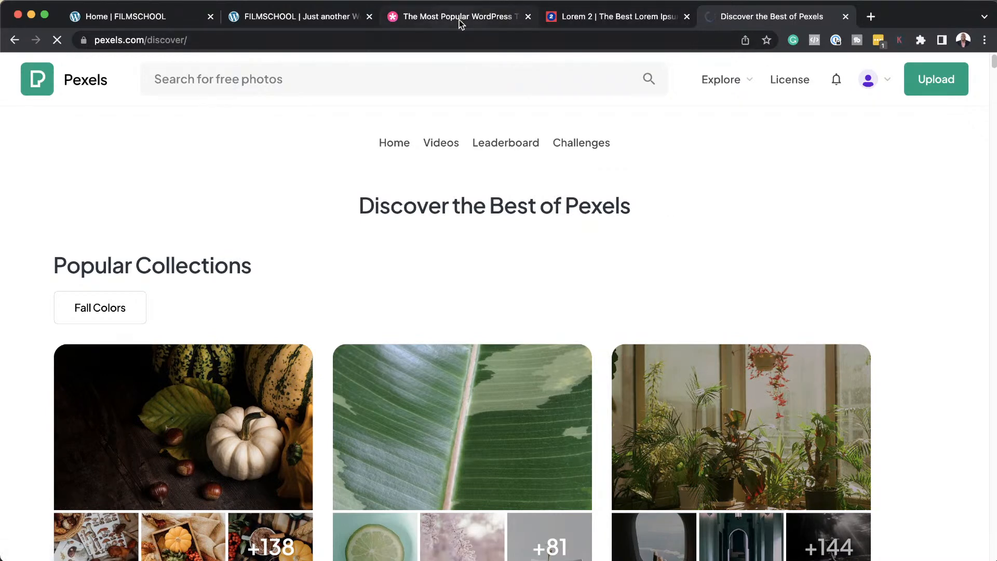
- Return to the Home page in the Visual Builder and check the layout design options of the header's section
click(306, 16)
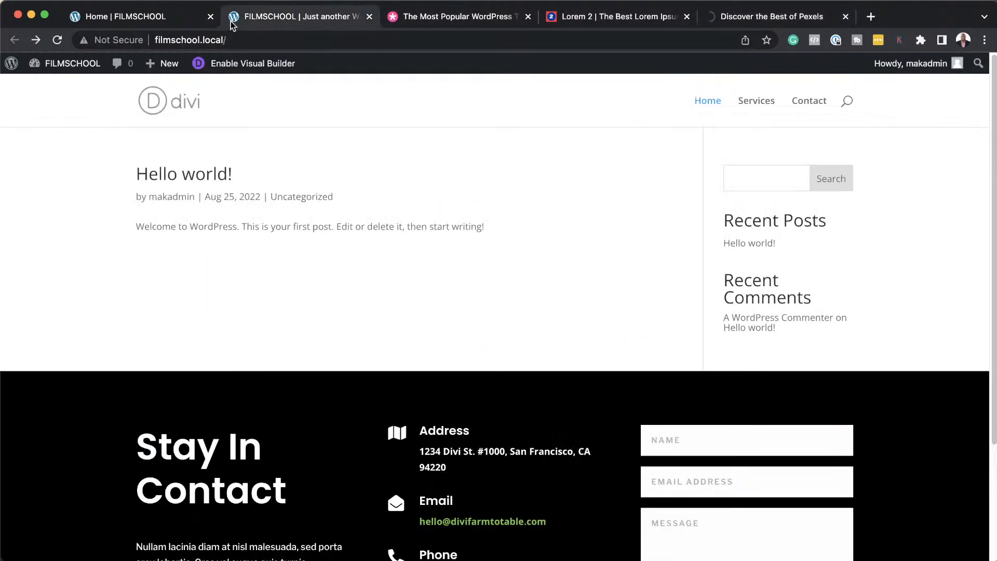
click(167, 19)
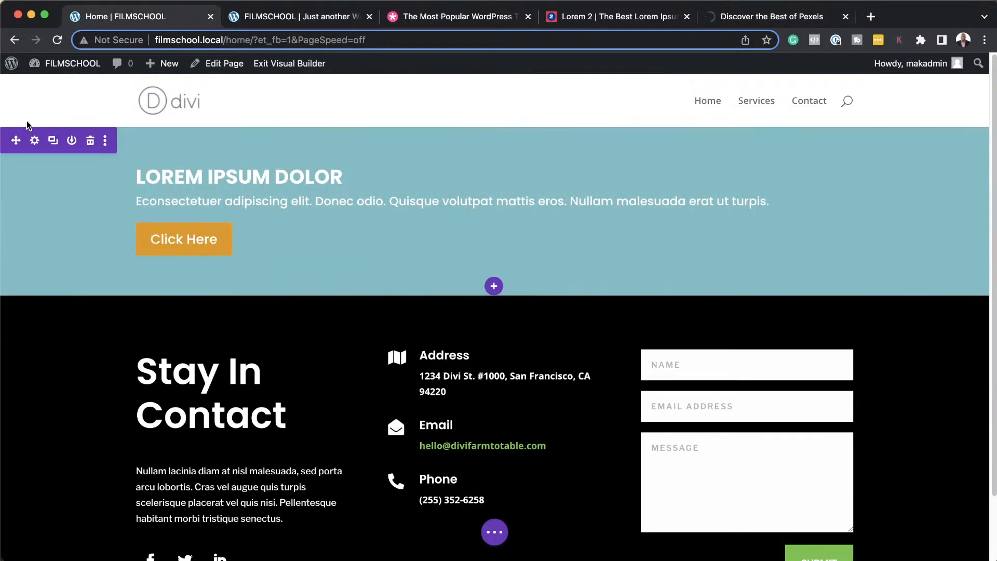
click(34, 140)
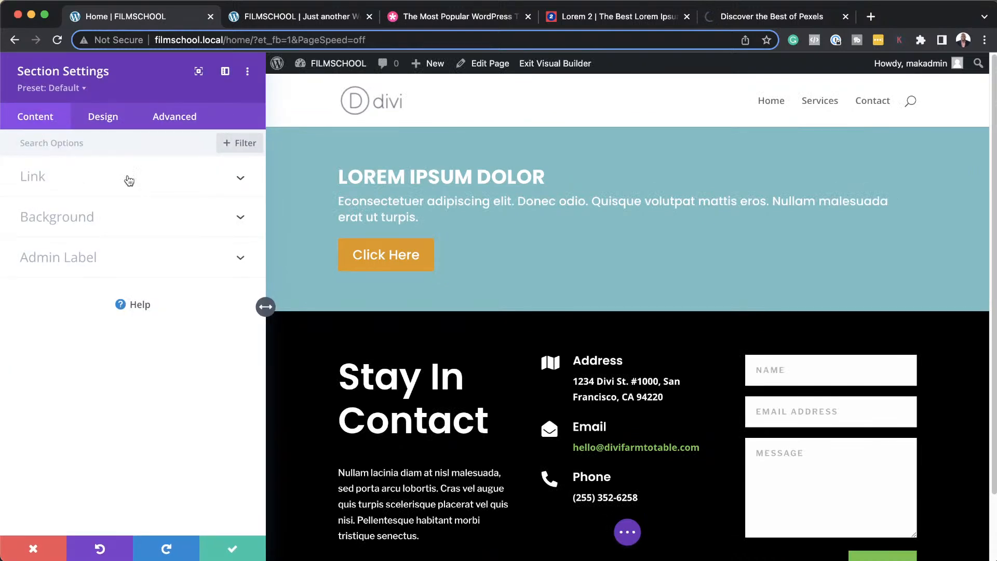
click(102, 116)
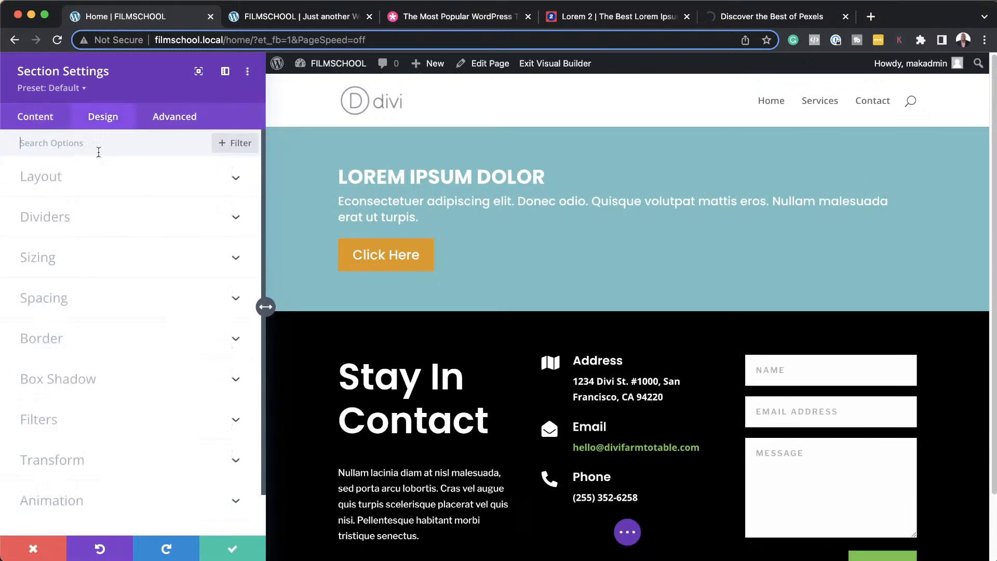
click(86, 178)
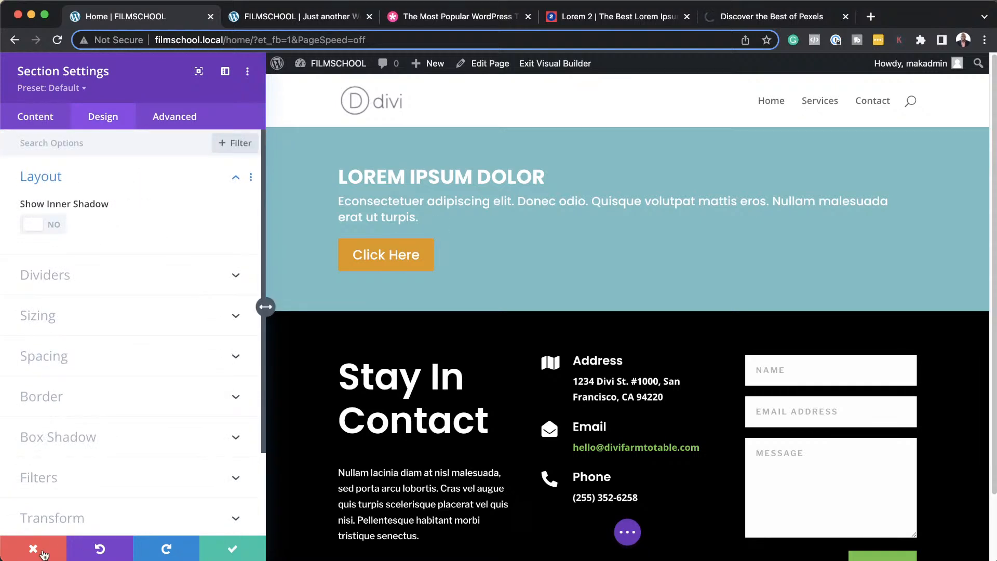
click(41, 549)
- Enable Make Fullscreen in the layout design settings of the Home page's Fullwidth Header module
mouse_move(378, 173)
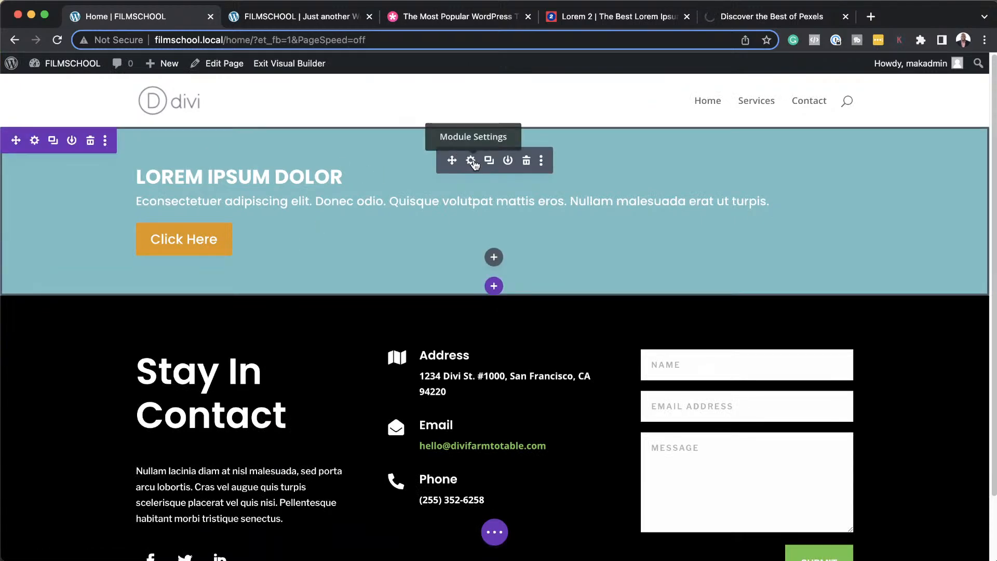
click(470, 161)
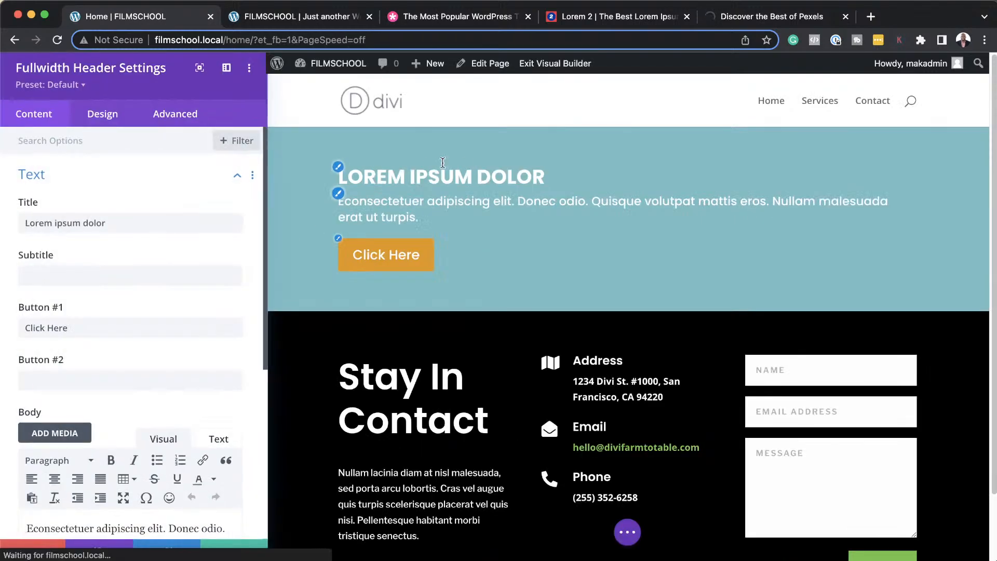
click(114, 124)
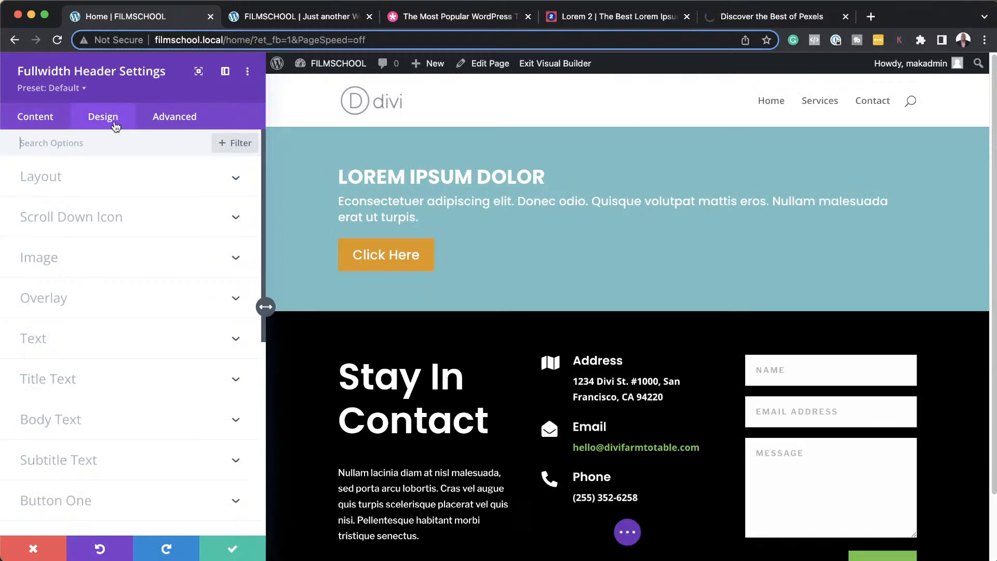
click(89, 178)
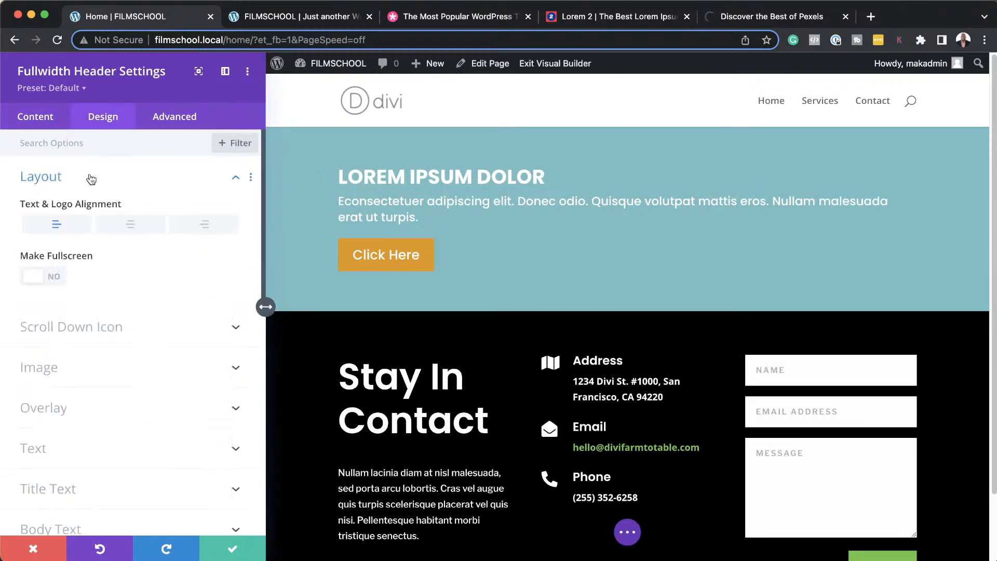
click(57, 278)
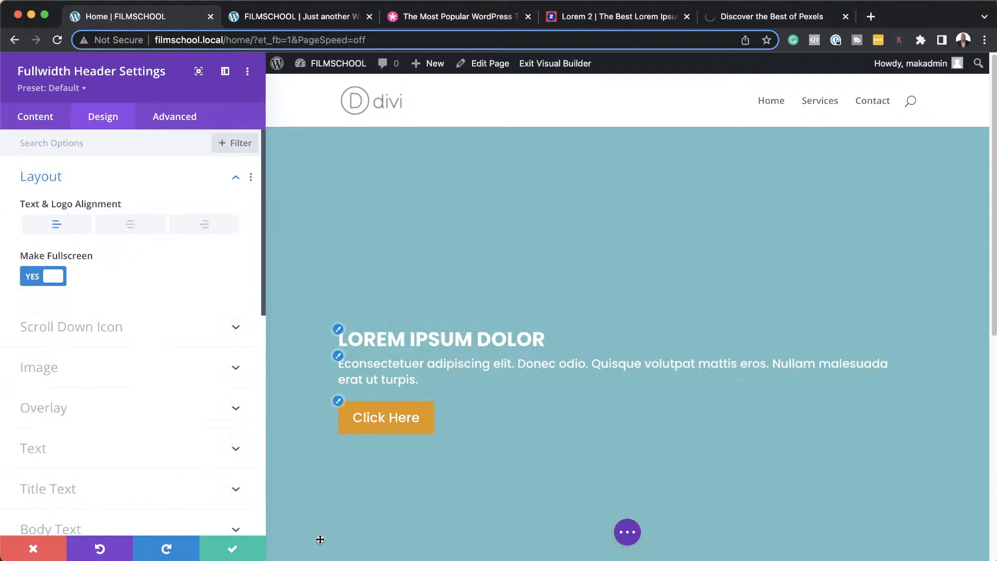
- Set the media library photo of a cameraman filming a guitarist as the Fullwidth Header's background image
click(71, 373)
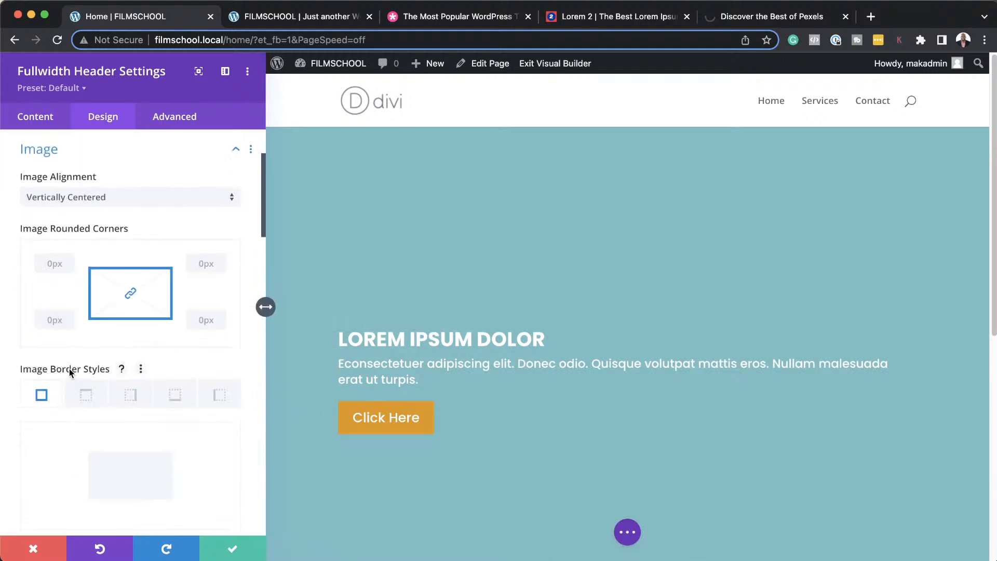
click(34, 117)
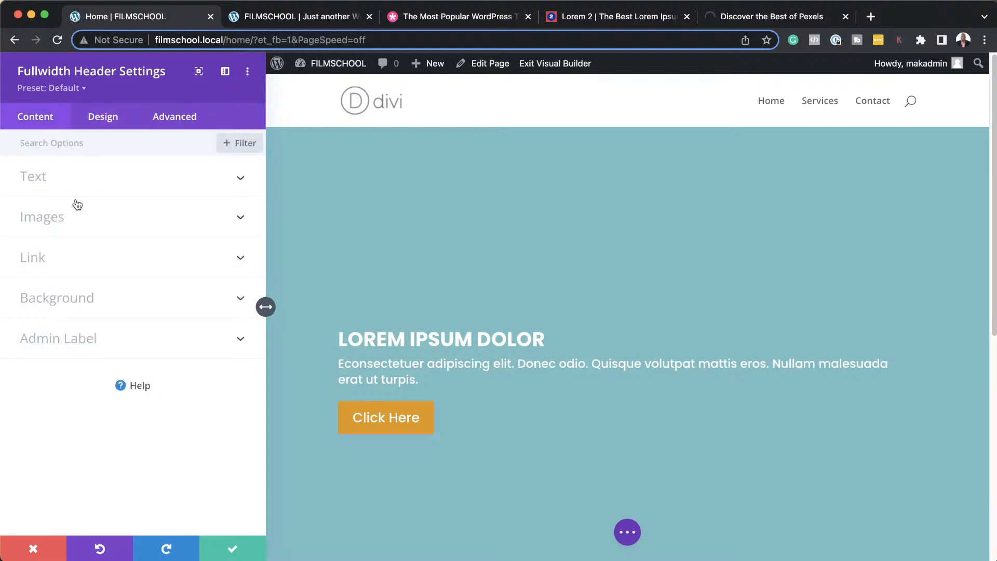
click(67, 222)
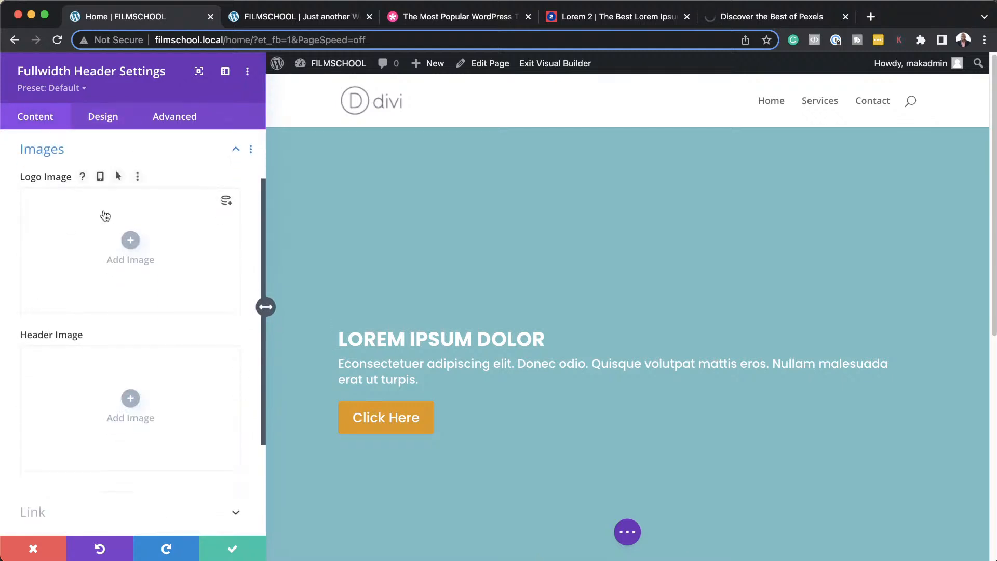
scroll(153, 418, down, 5)
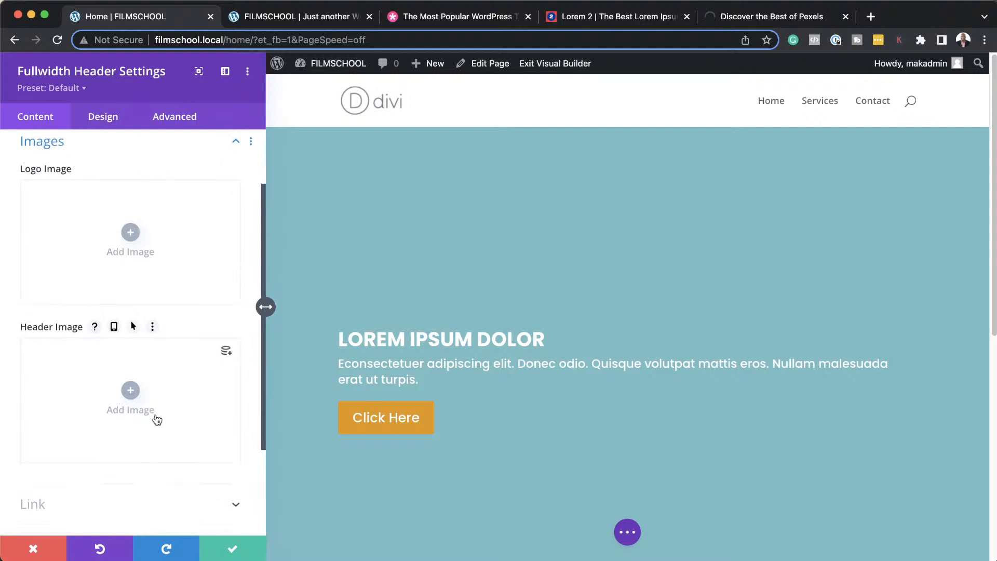
click(152, 418)
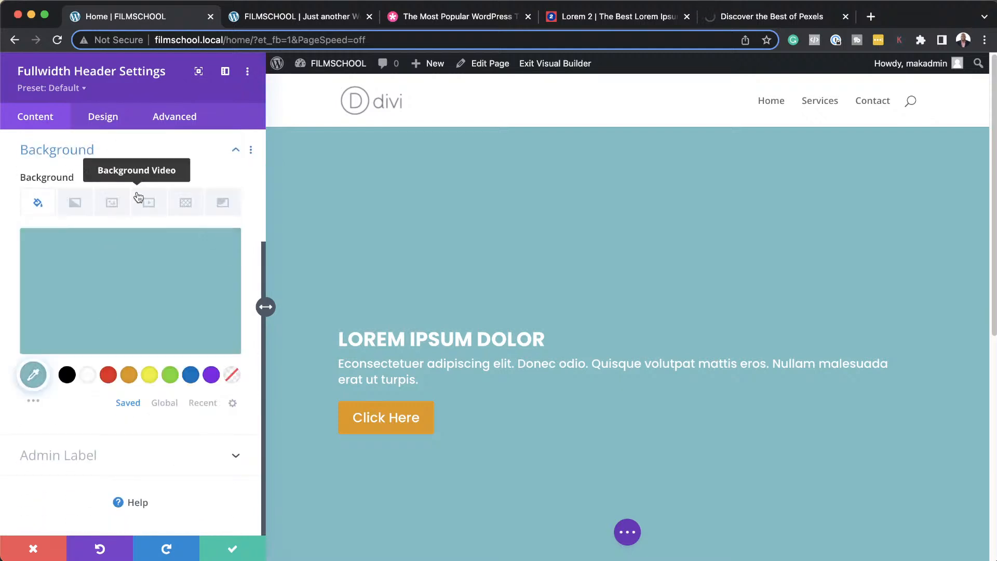
click(111, 205)
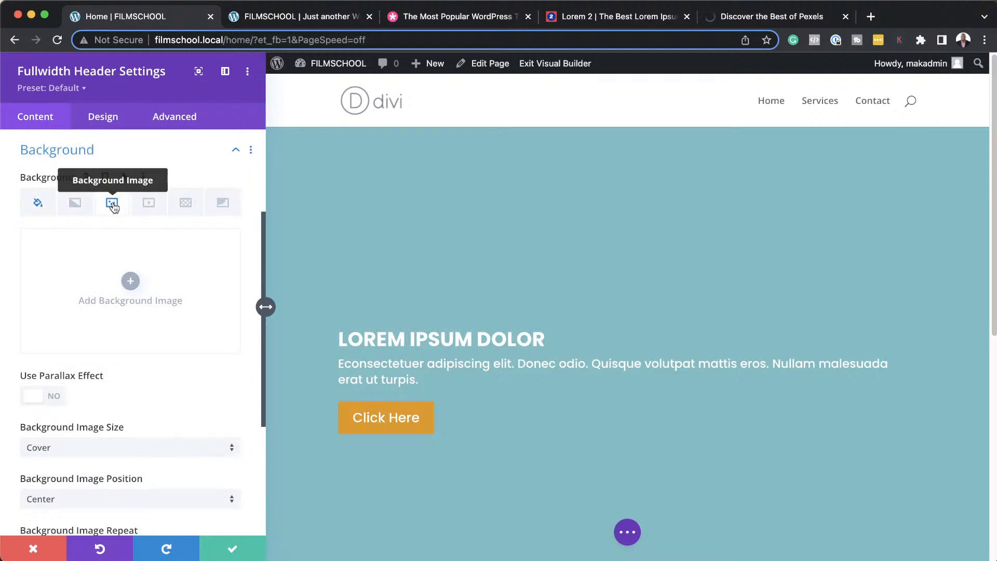
click(131, 282)
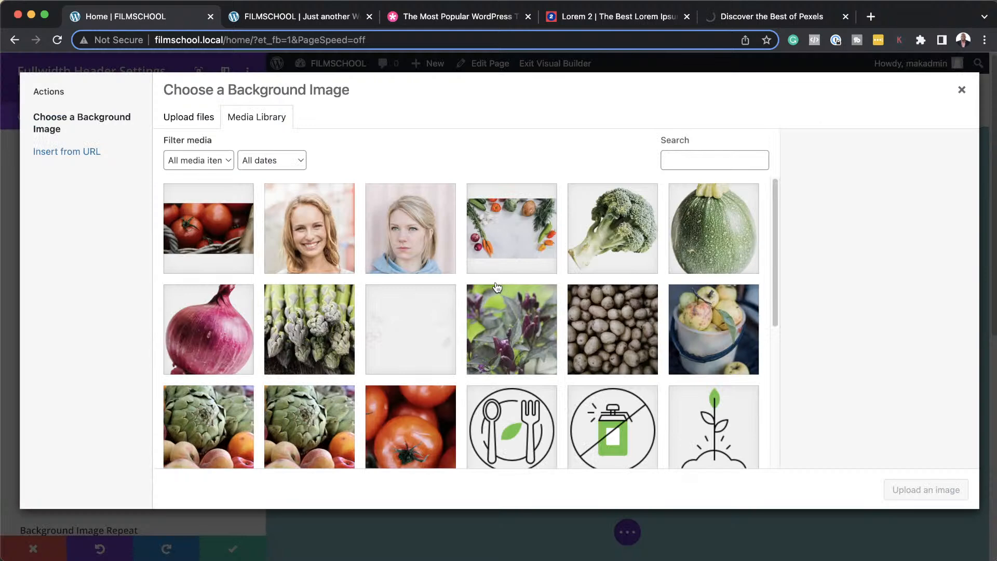
scroll(434, 301, down, 2)
scroll(435, 303, down, 6)
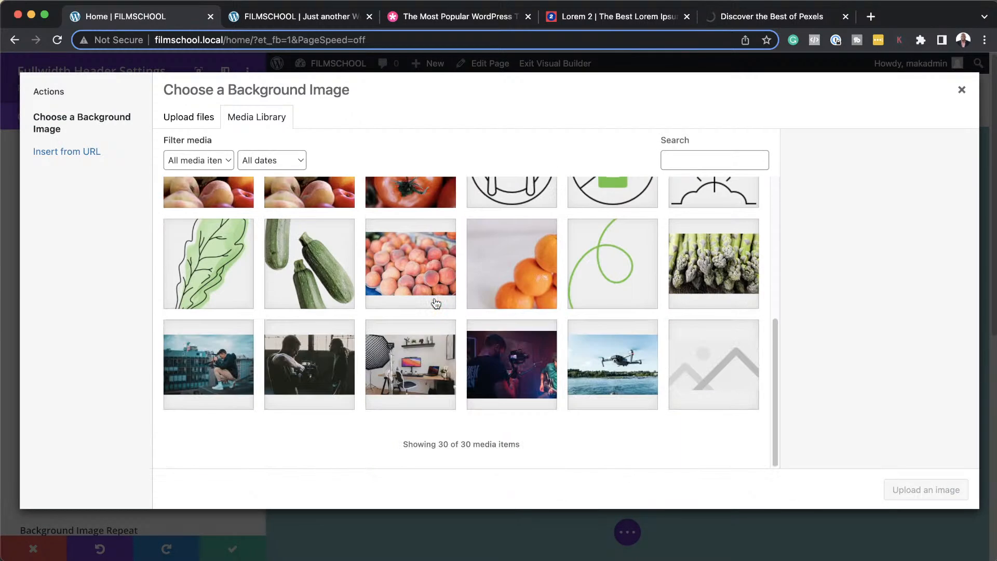
click(531, 374)
click(952, 491)
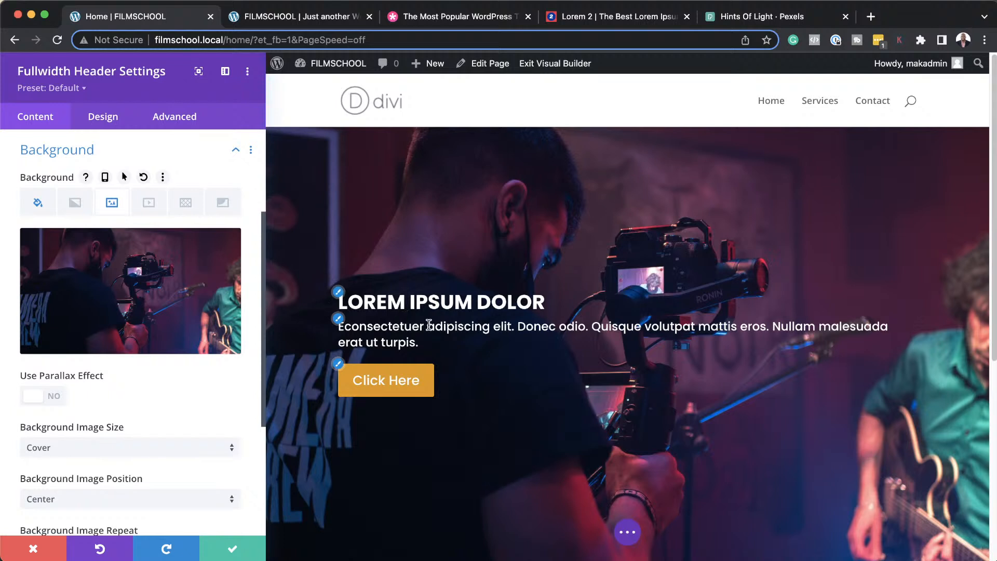
- Change the Fullwidth Header's background color to black
mouse_move(144, 282)
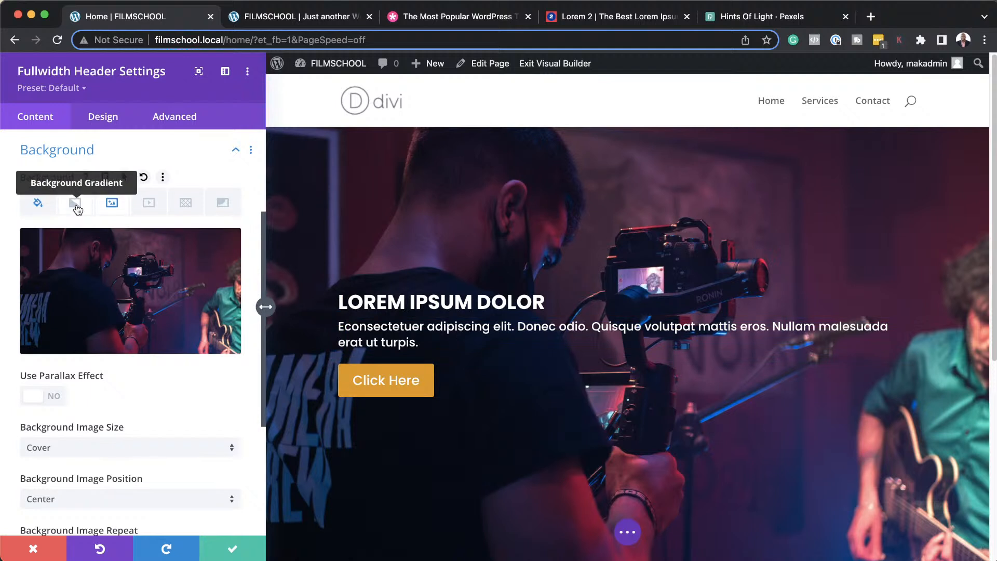
click(35, 205)
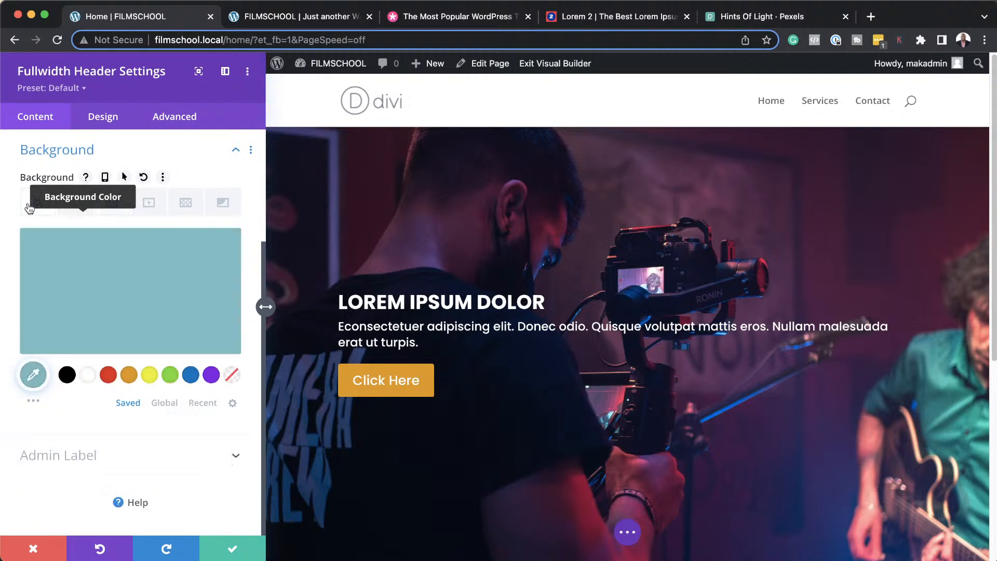
click(67, 371)
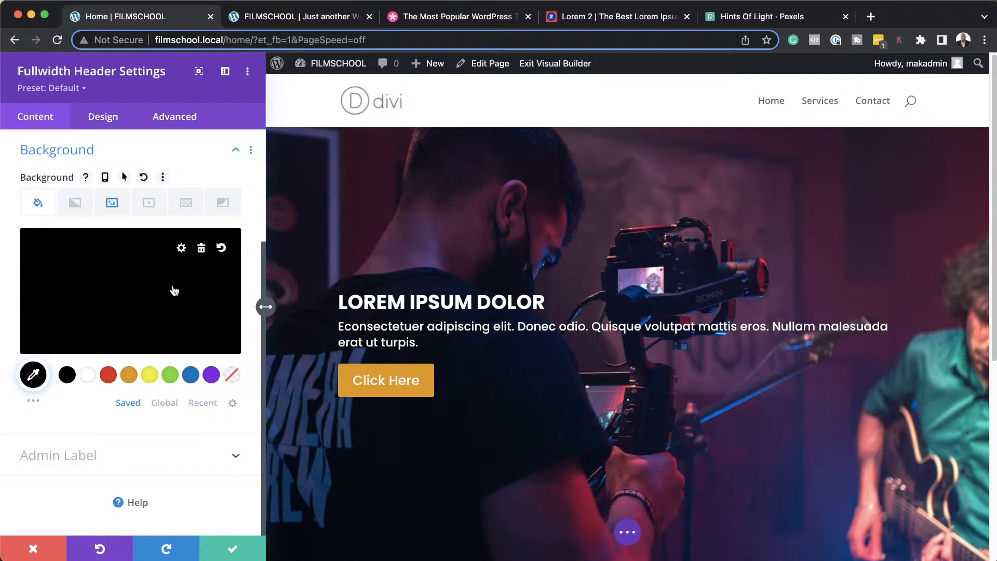
- Set the background image blend of the Fullwidth Header to Soft Light
click(113, 204)
scroll(154, 411, down, 2)
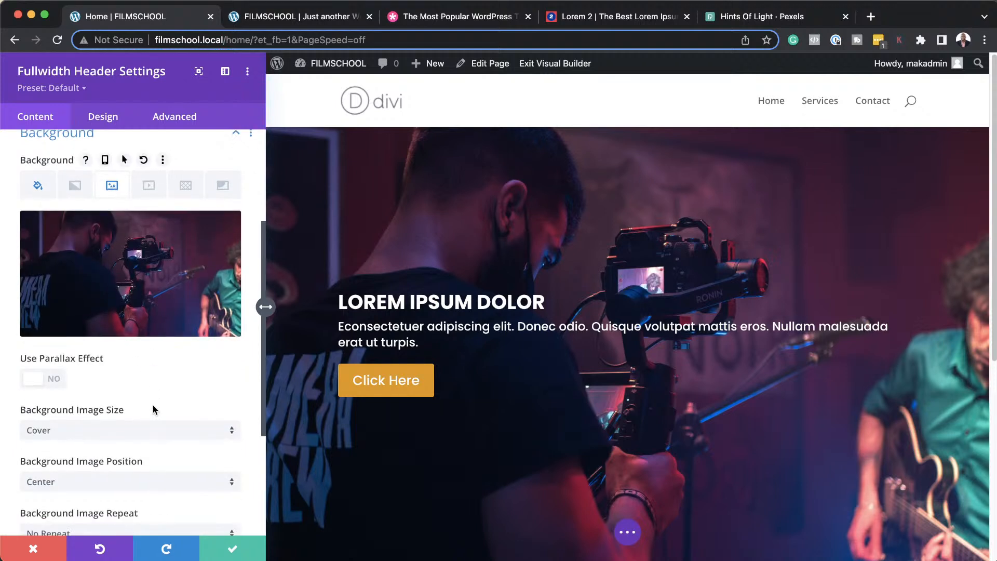
scroll(154, 410, down, 4)
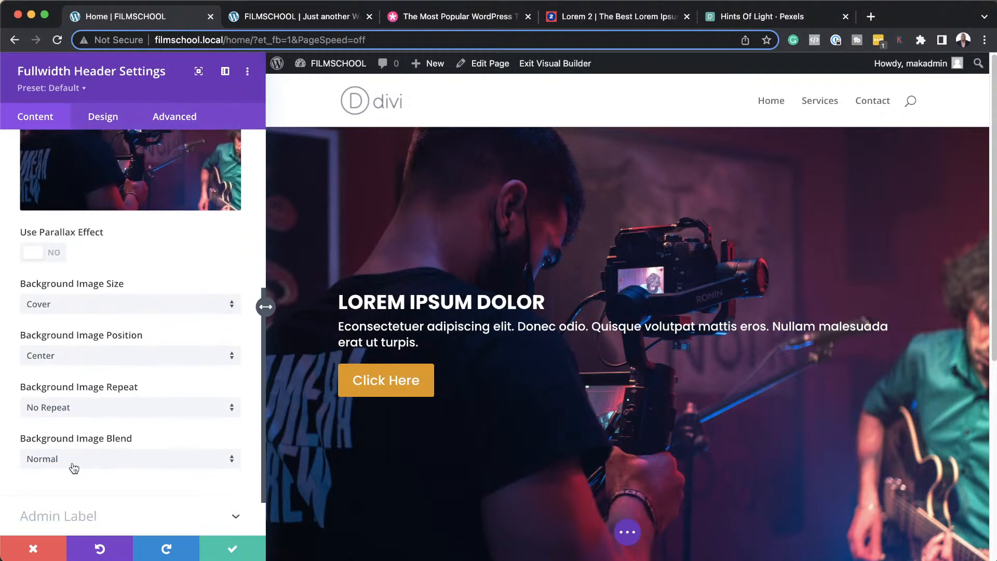
click(88, 464)
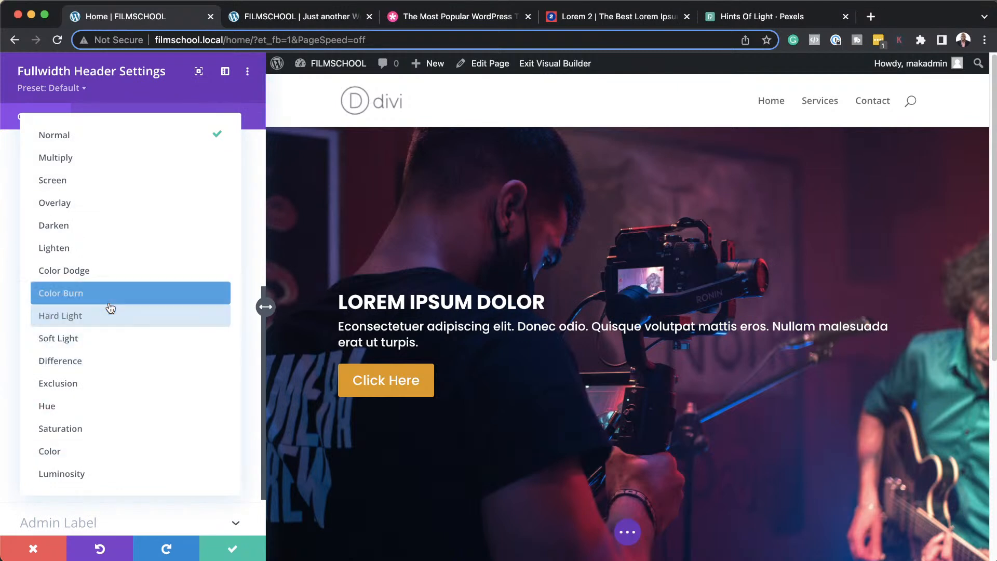
click(102, 337)
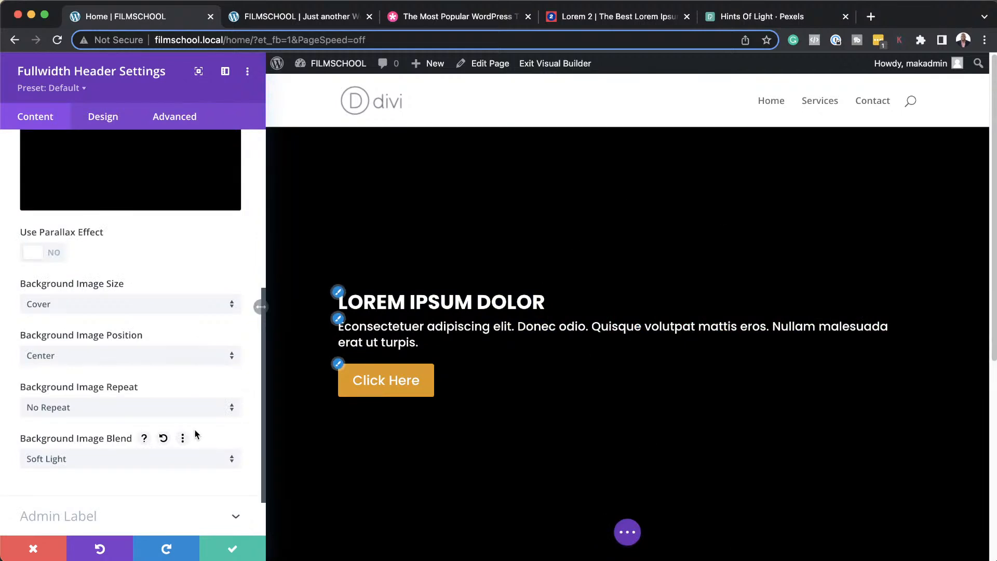
- Lower the opacity of the header's black background color to 0.69
scroll(141, 389, up, 6)
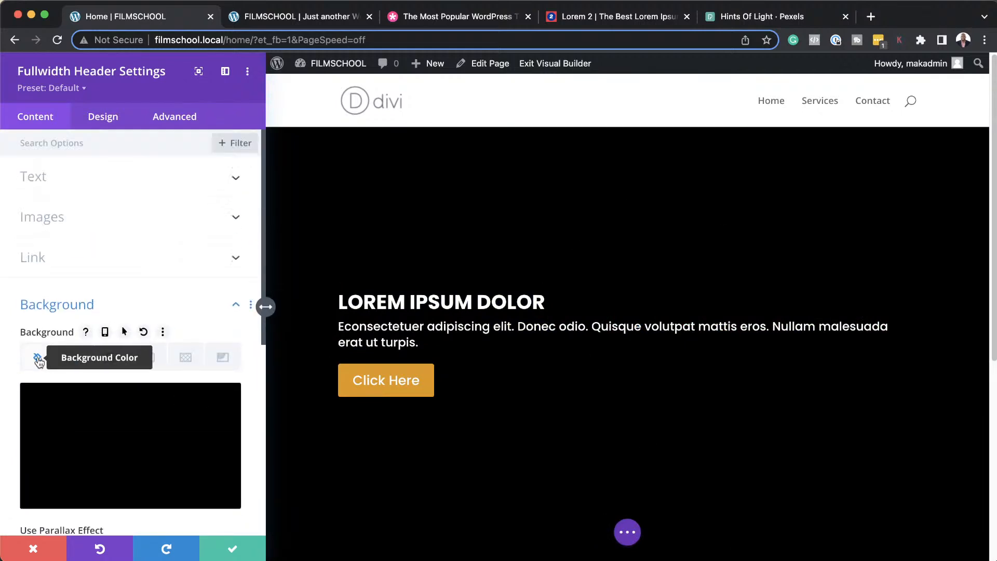
click(38, 358)
scroll(134, 423, down, 2)
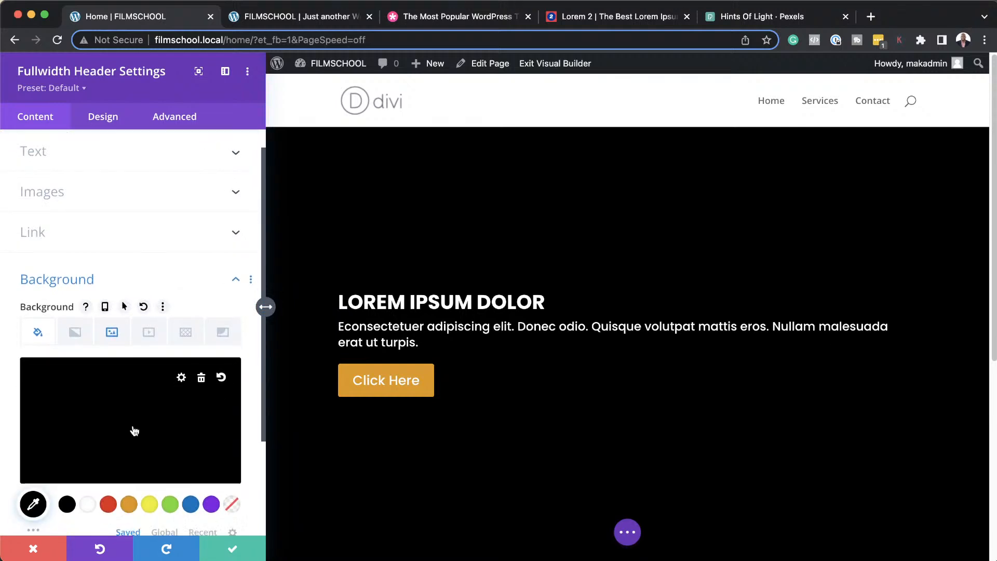
click(133, 420)
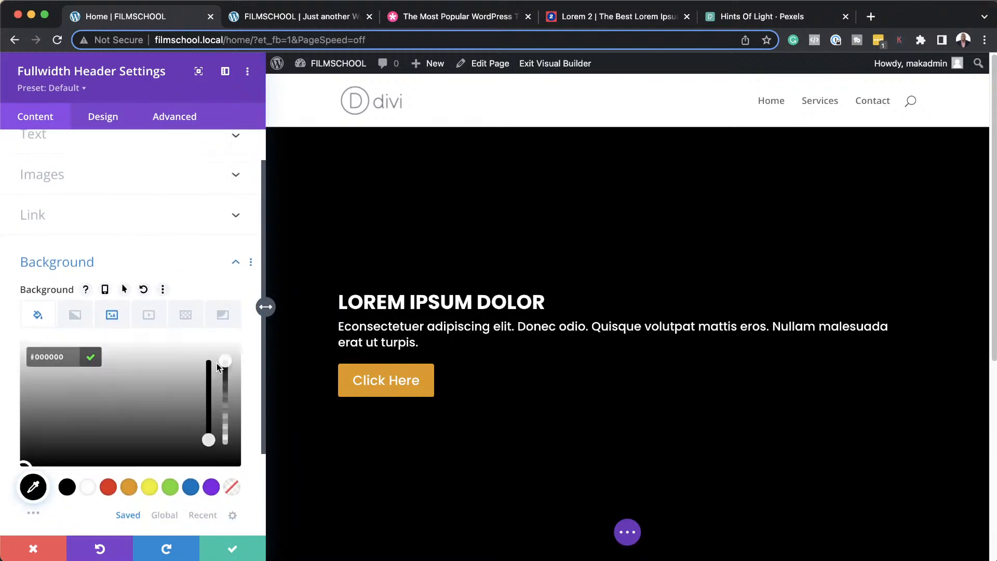
drag(226, 363, 226, 398)
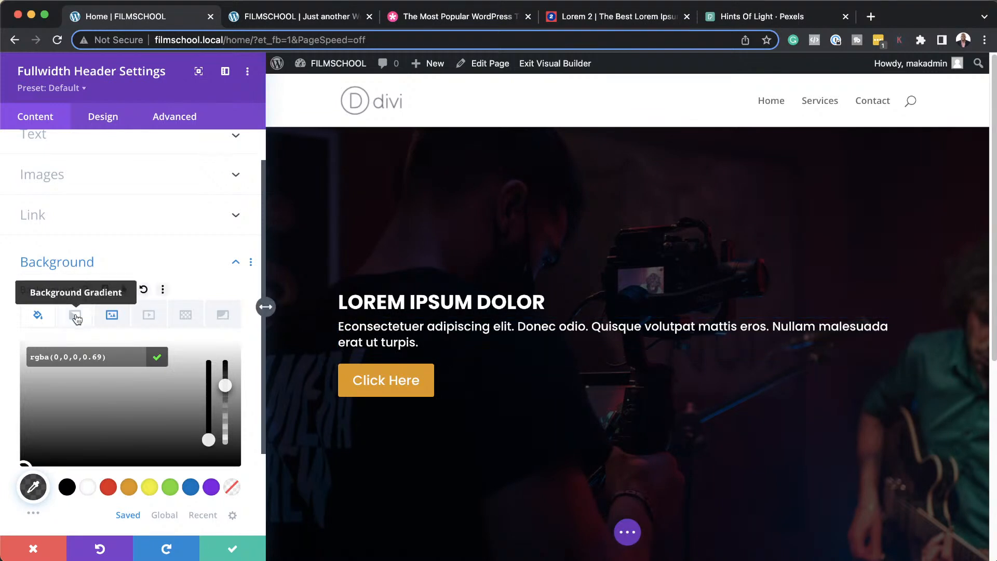
- Remove the header's background color and add a linear background gradient with a direction of 90deg
click(39, 313)
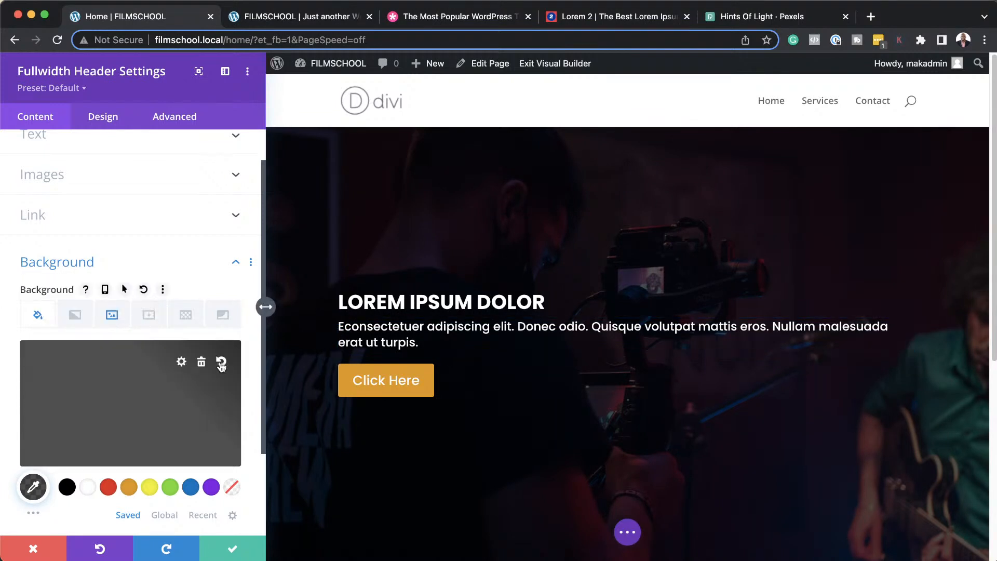
click(201, 362)
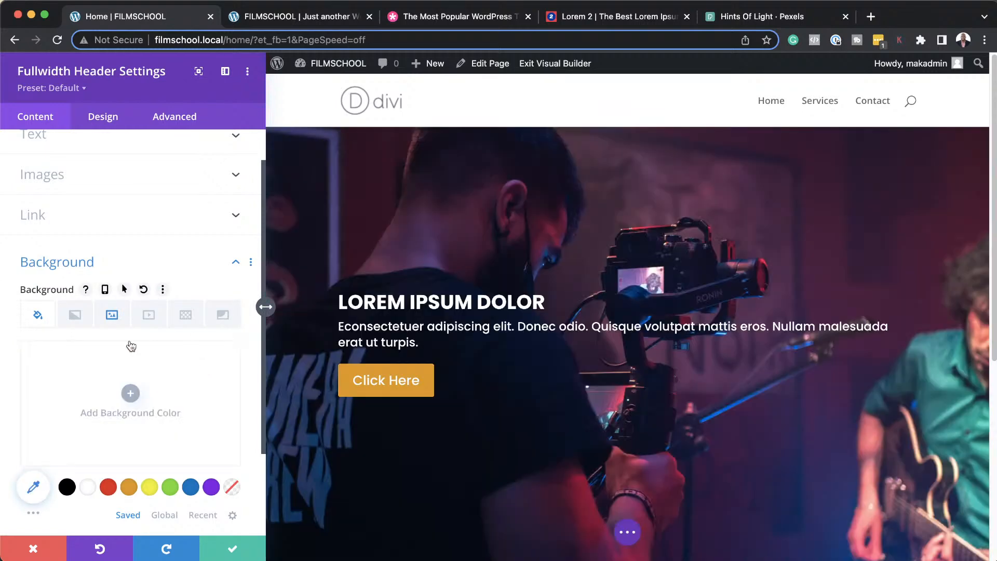
click(74, 316)
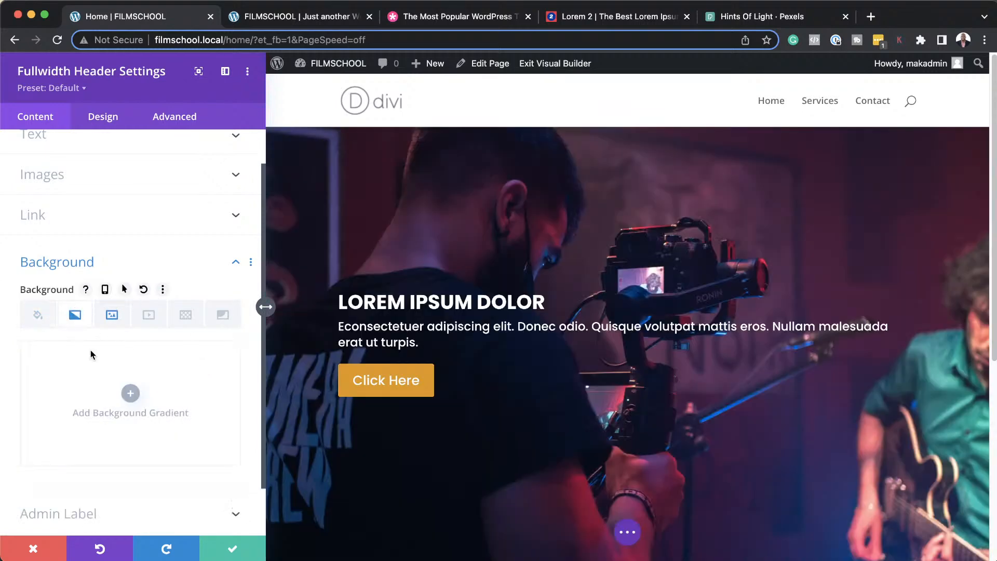
click(131, 393)
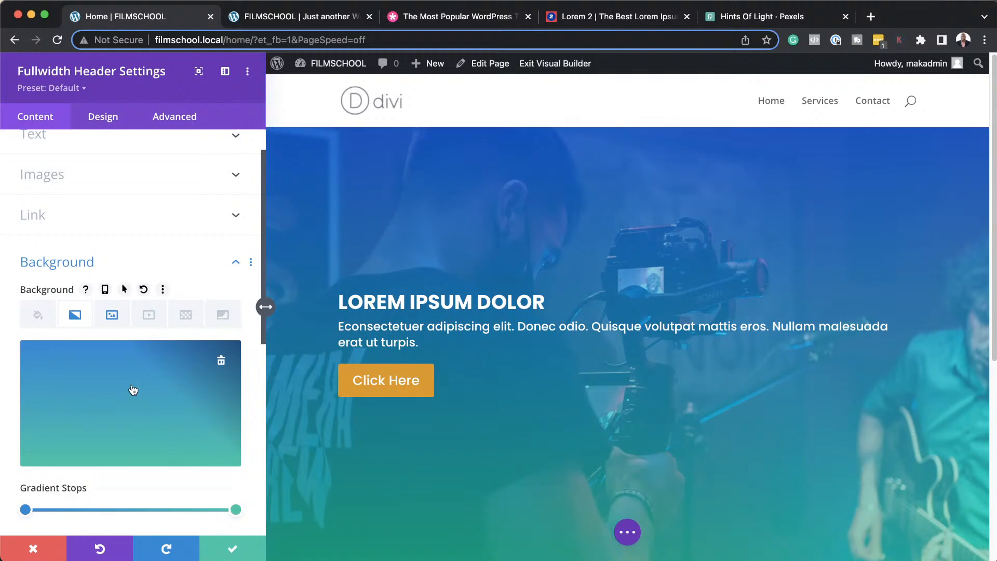
scroll(169, 465, down, 5)
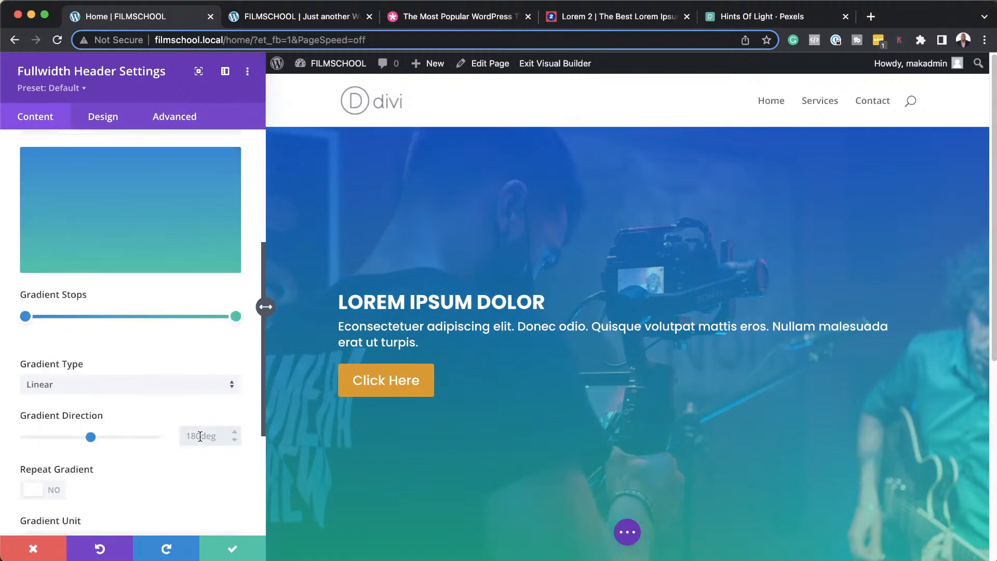
key(Return)
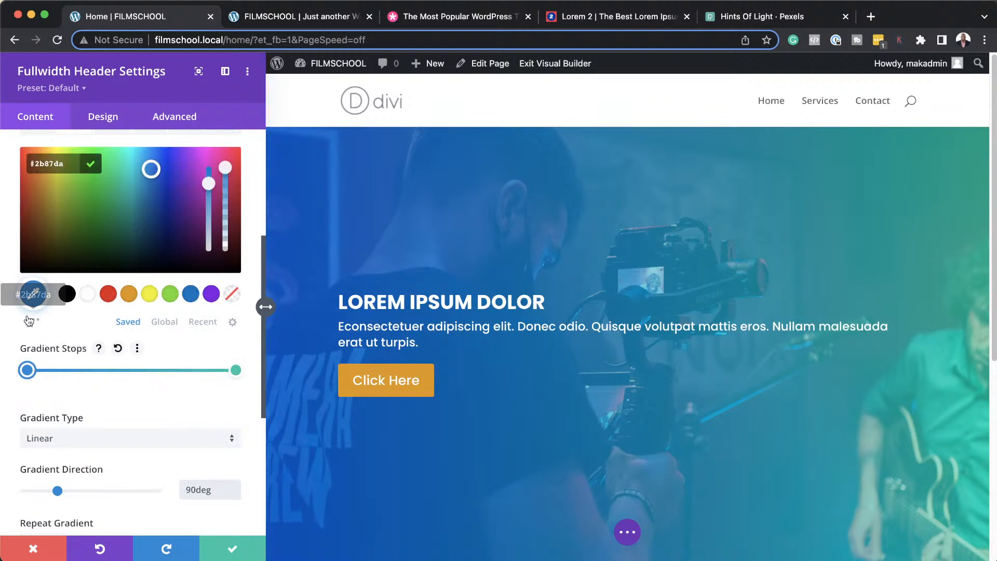
- Set the gradient's first stop to black (#000000) and its last stop, at 100%, to transparent
click(26, 316)
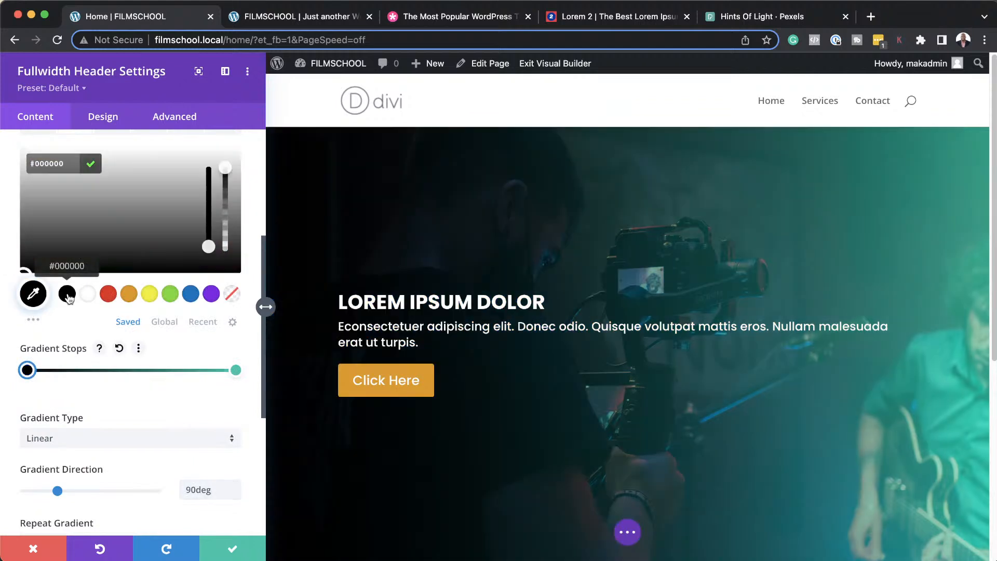
click(68, 295)
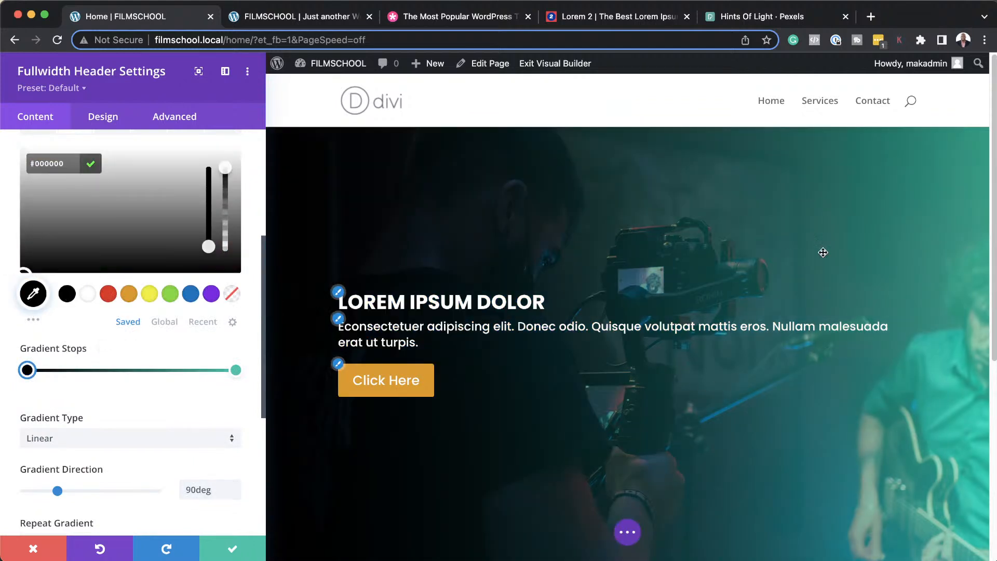
click(235, 370)
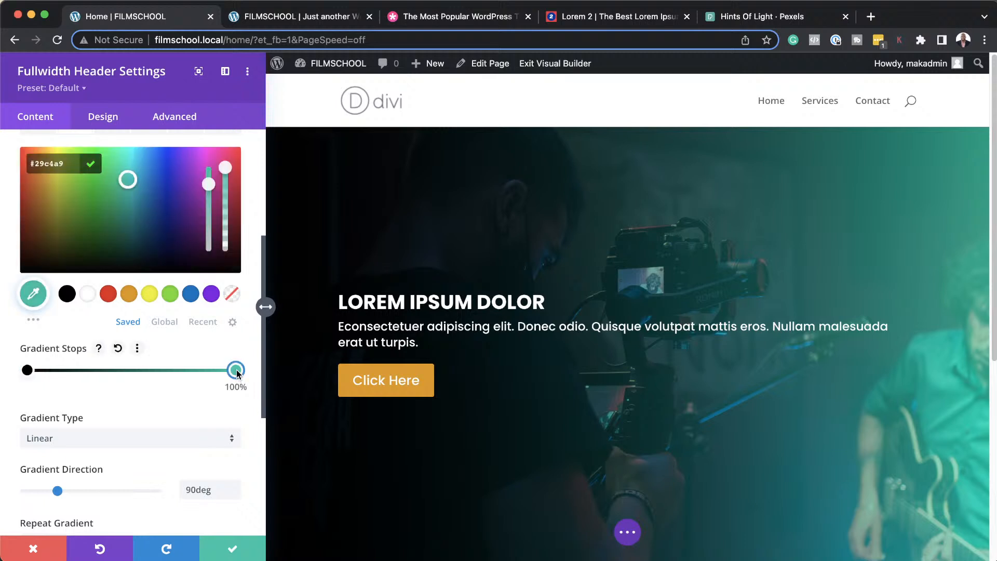
click(232, 294)
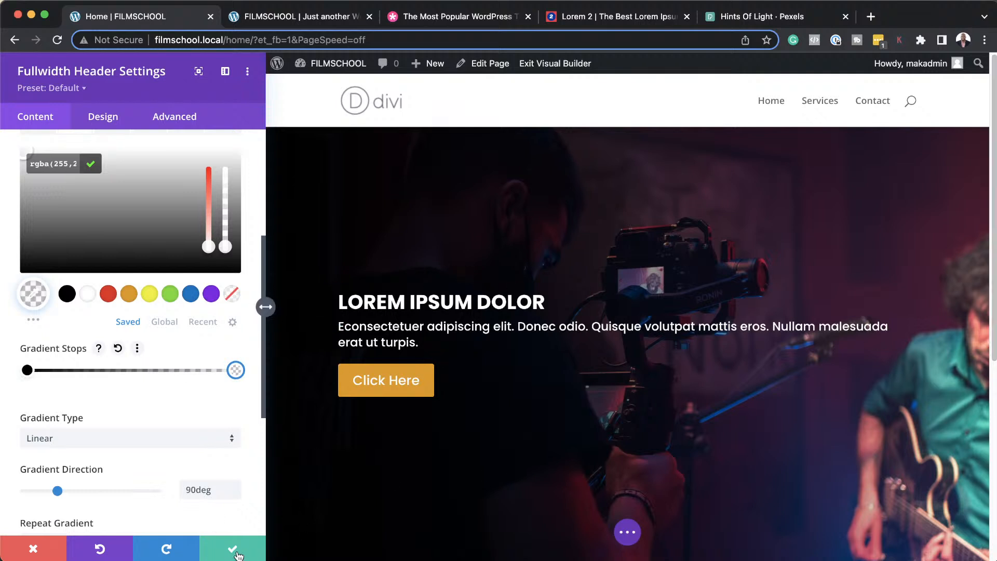
- Reduce the Fullwidth Header's content width to 60% in its sizing design settings
click(106, 117)
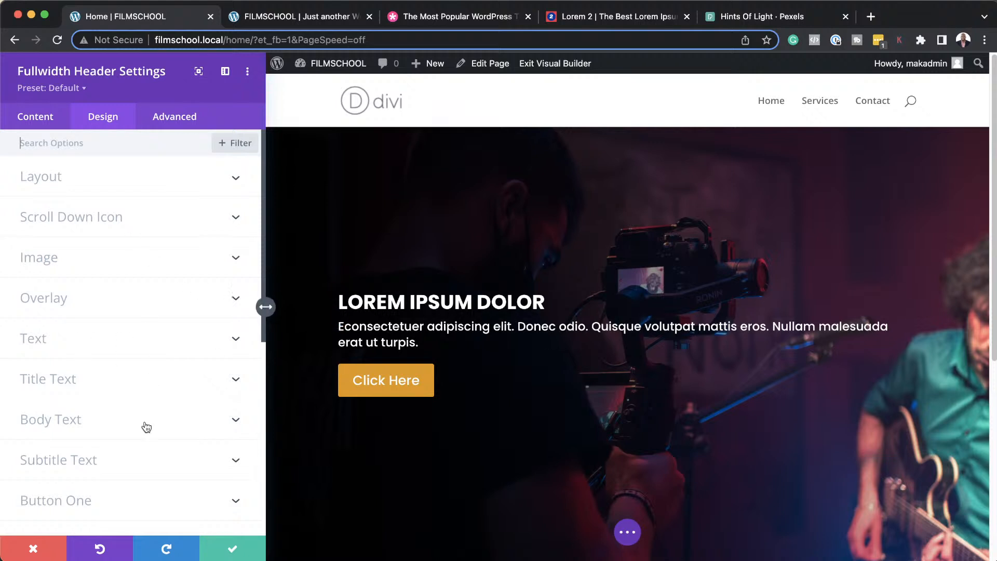
scroll(147, 427, down, 2)
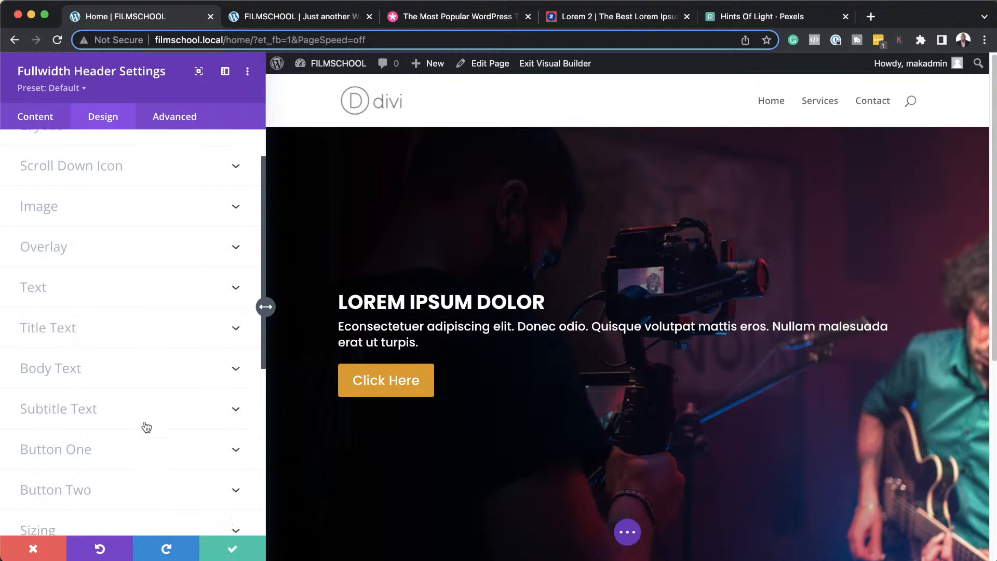
scroll(146, 426, down, 2)
click(130, 483)
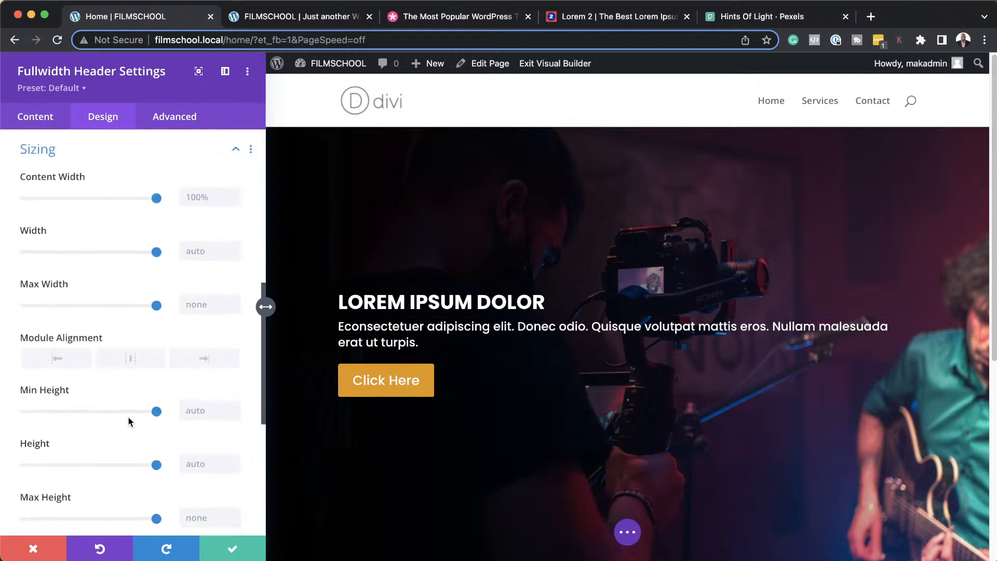
drag(157, 198, 104, 202)
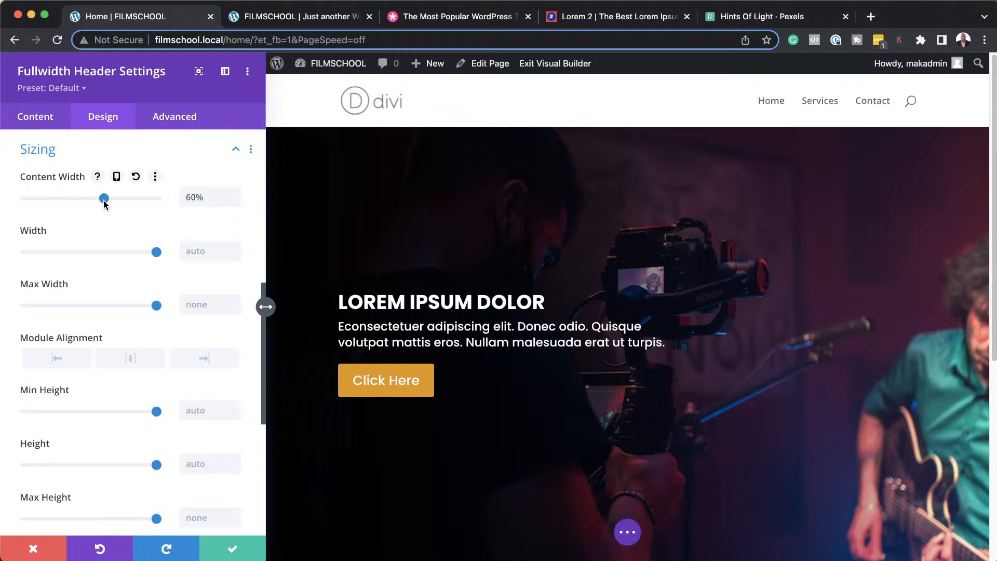
- Enable responsive values for the header's content width, set the tablet value to 100%, and check the phone and desktop layouts
click(117, 178)
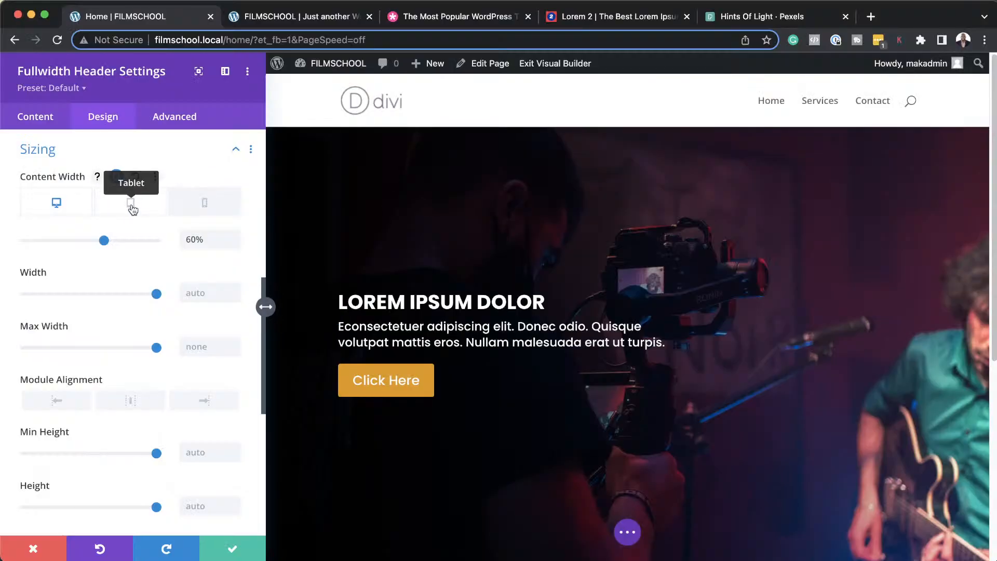
click(131, 205)
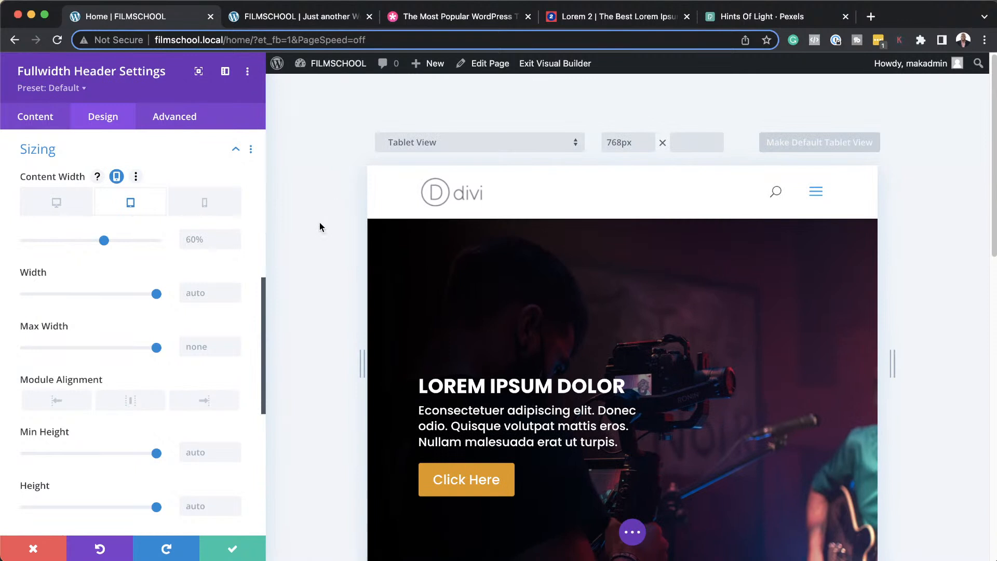
scroll(307, 300, down, 3)
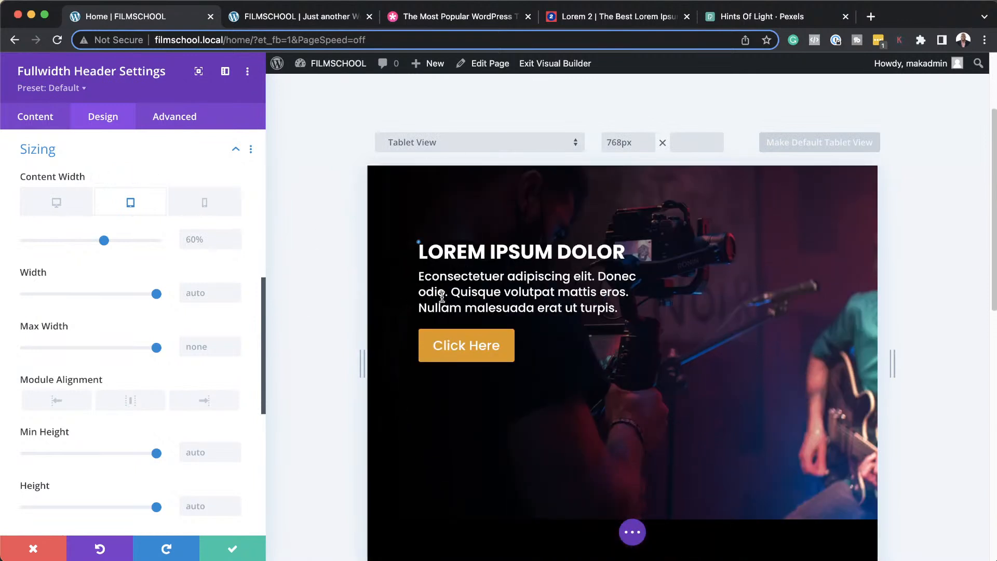
scroll(734, 363, up, 2)
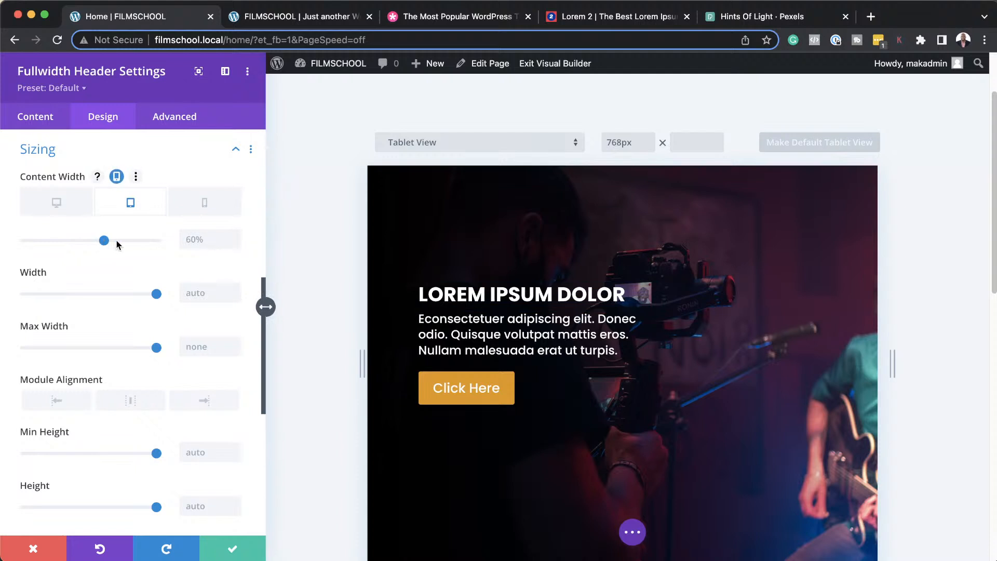
drag(116, 240, 190, 242)
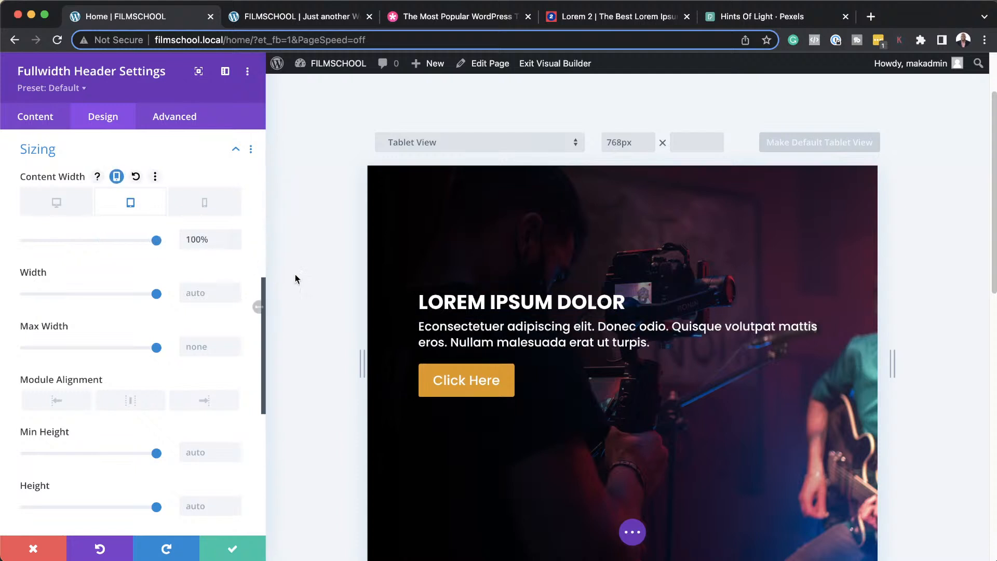
click(207, 205)
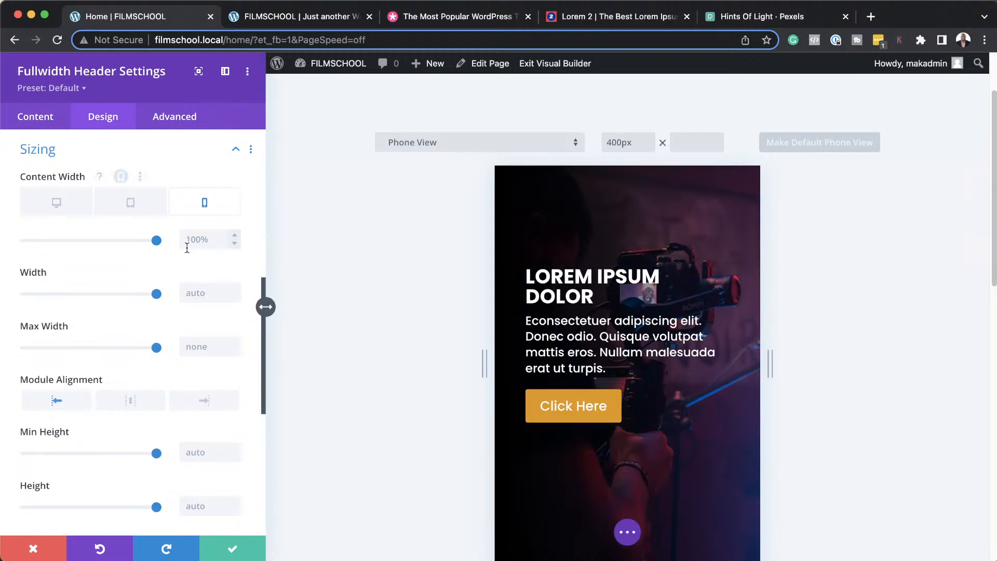
scroll(188, 248, up, 4)
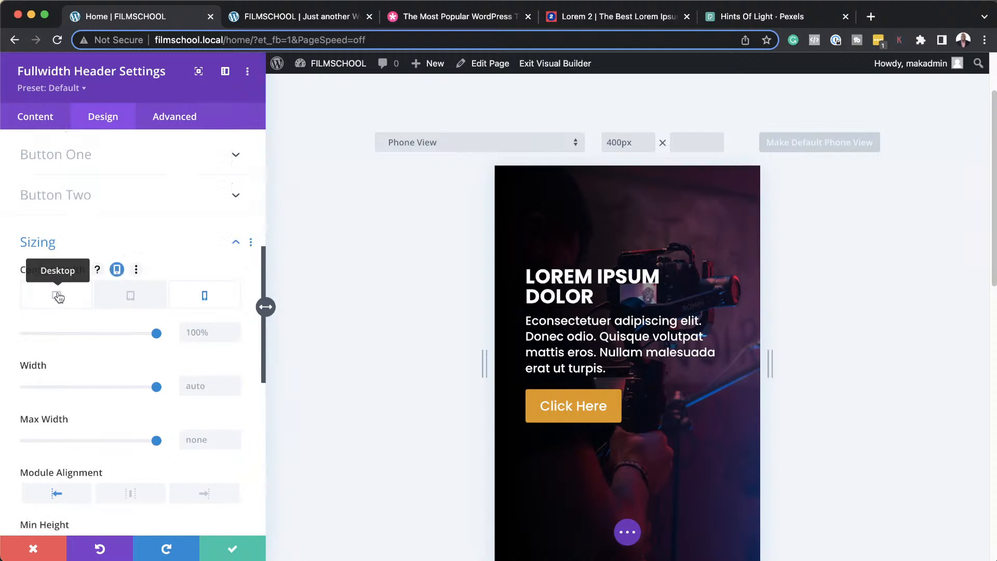
click(57, 296)
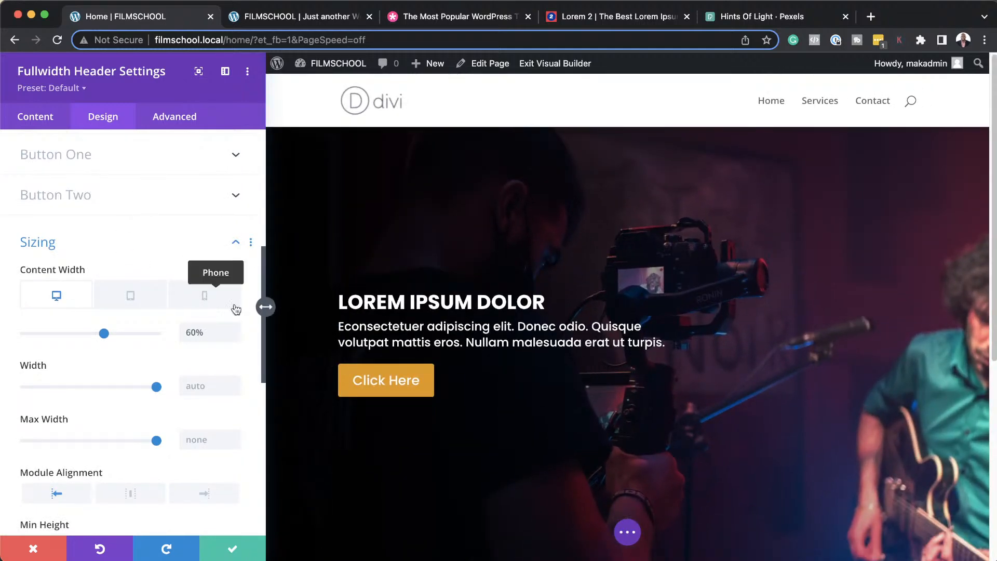
- Center the header's title text in the phone layout only, using responsive title text alignment
click(338, 292)
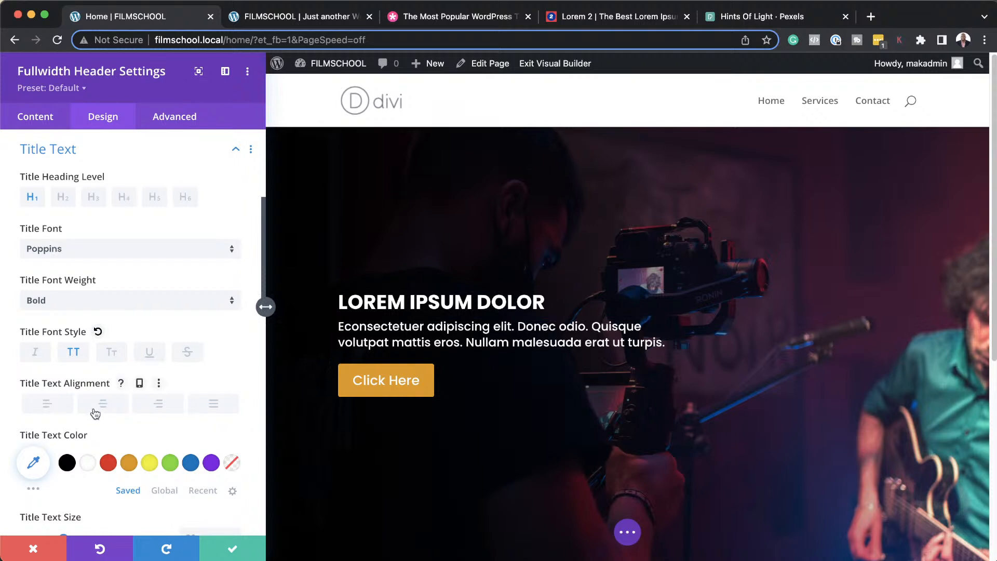
click(141, 383)
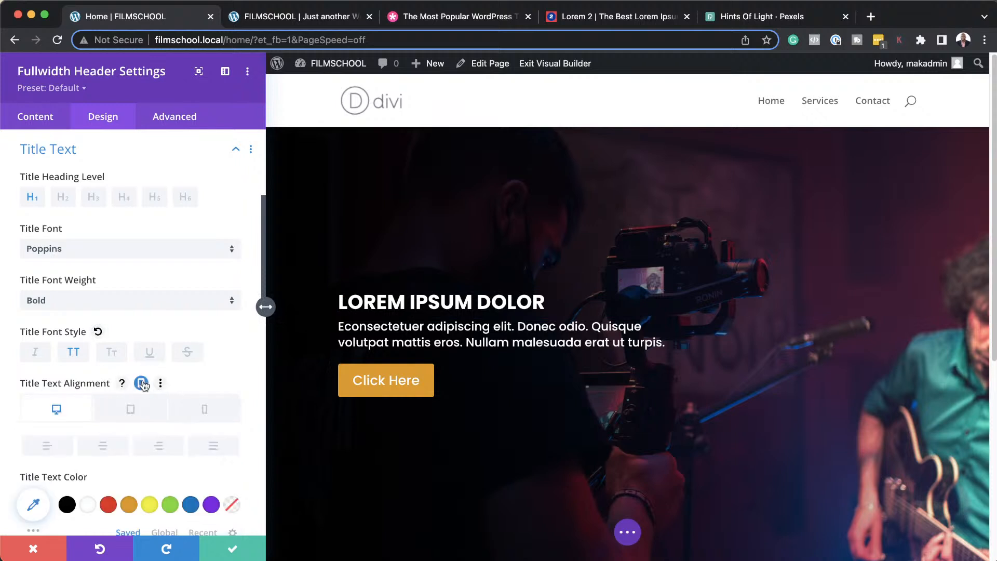
click(223, 412)
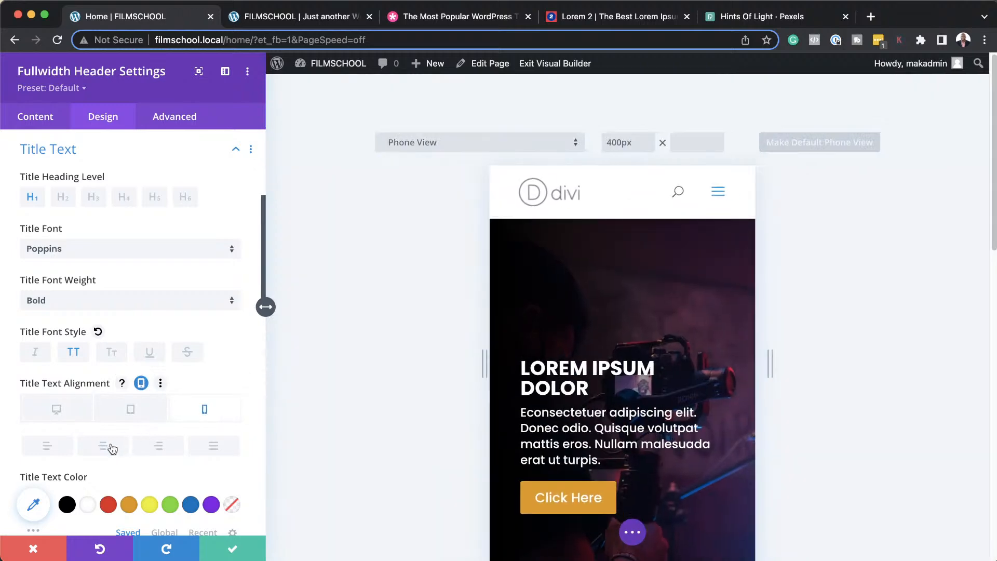
click(103, 447)
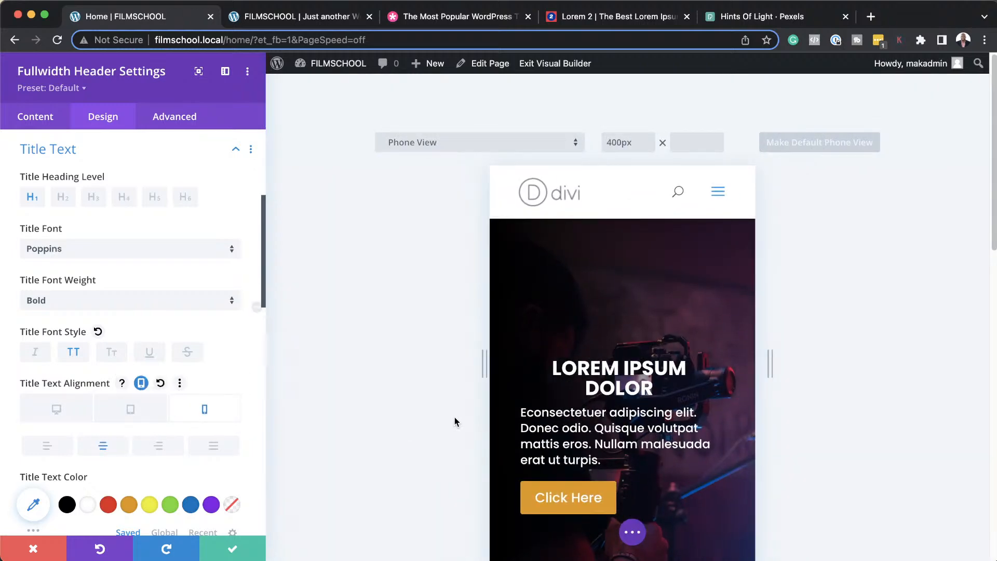
- Center the header's body text in the phone layout only, using responsive body text alignment
click(521, 405)
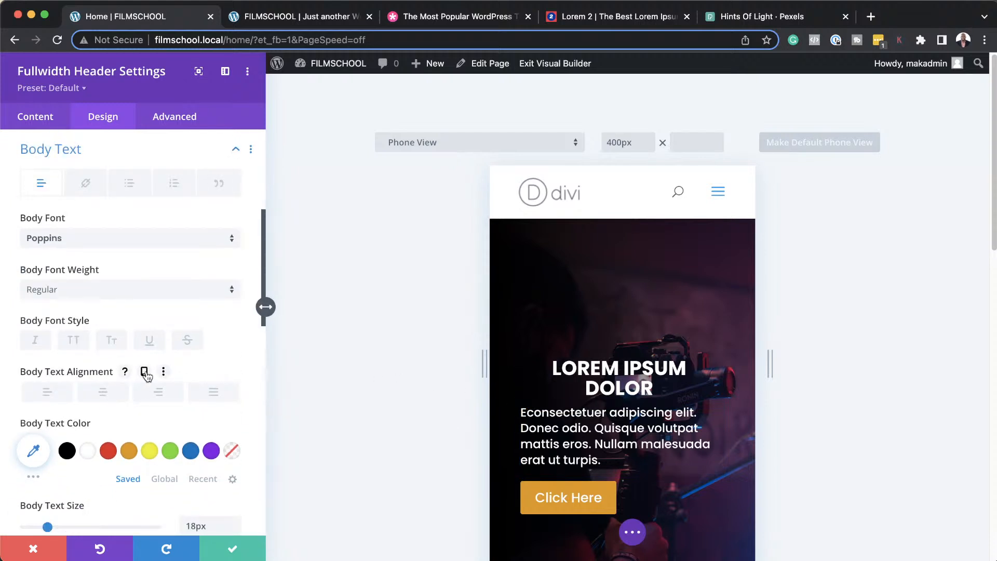
click(145, 373)
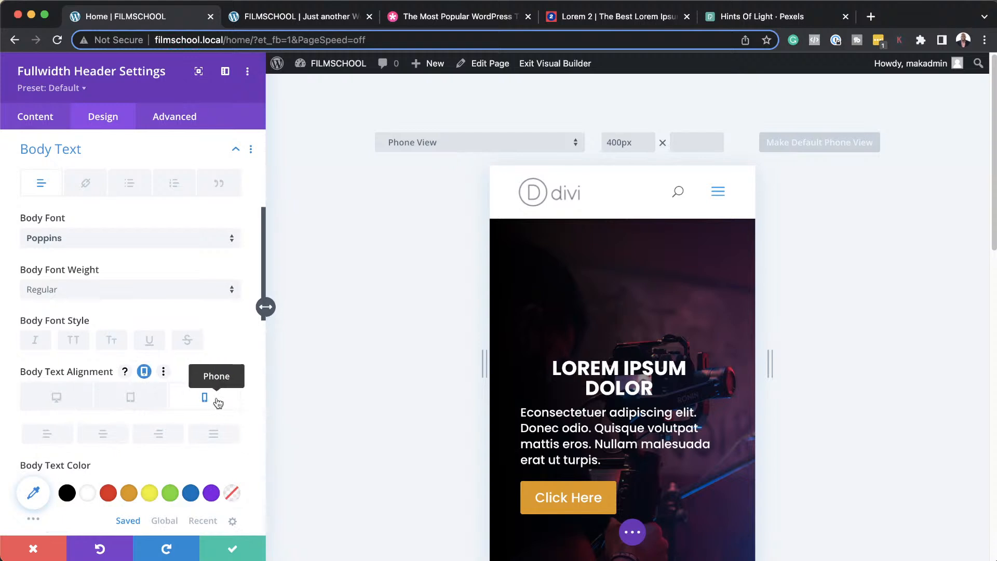
click(103, 434)
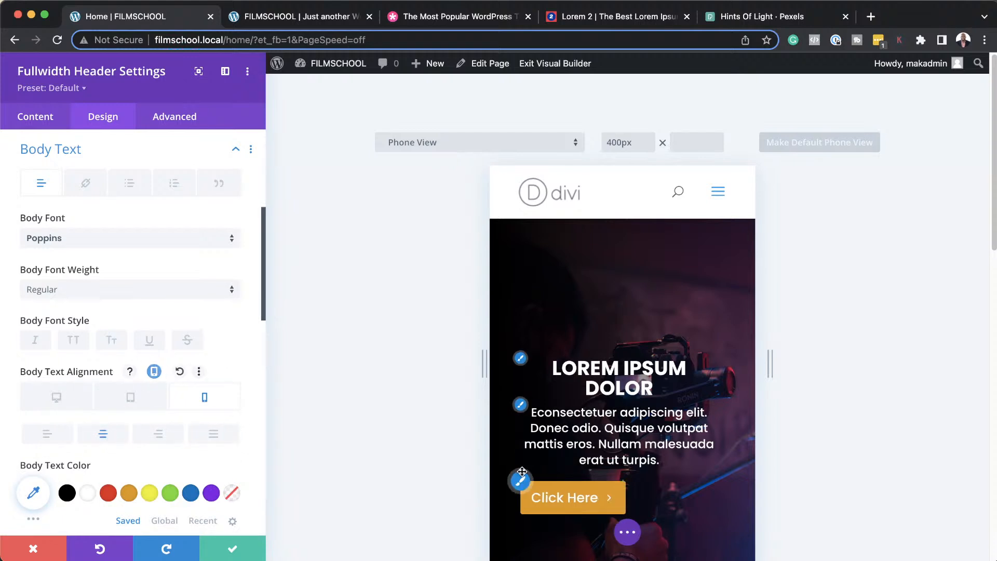
- Look through the header's Button One design settings for a way to align the button in the phone layout
click(522, 473)
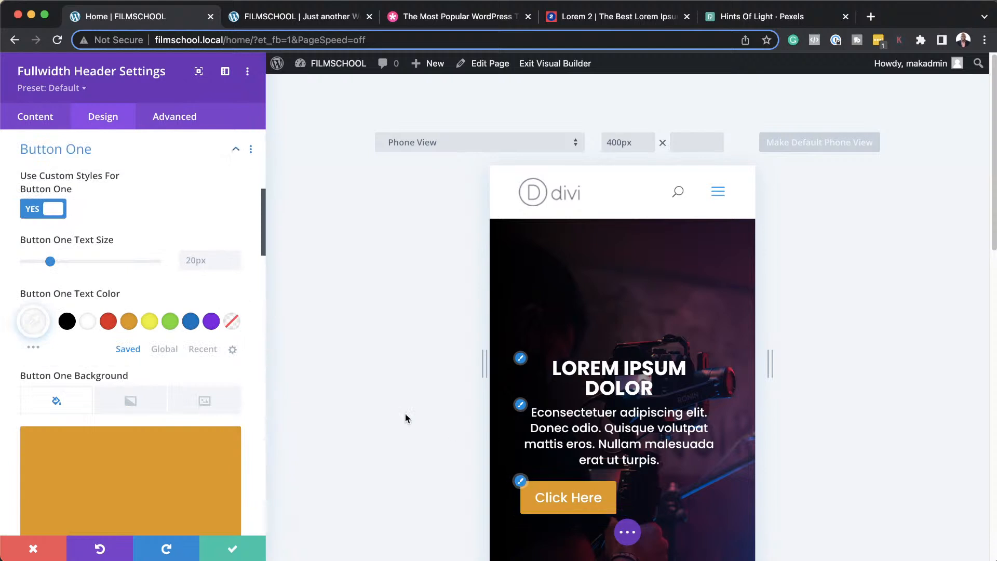
scroll(223, 398, down, 1)
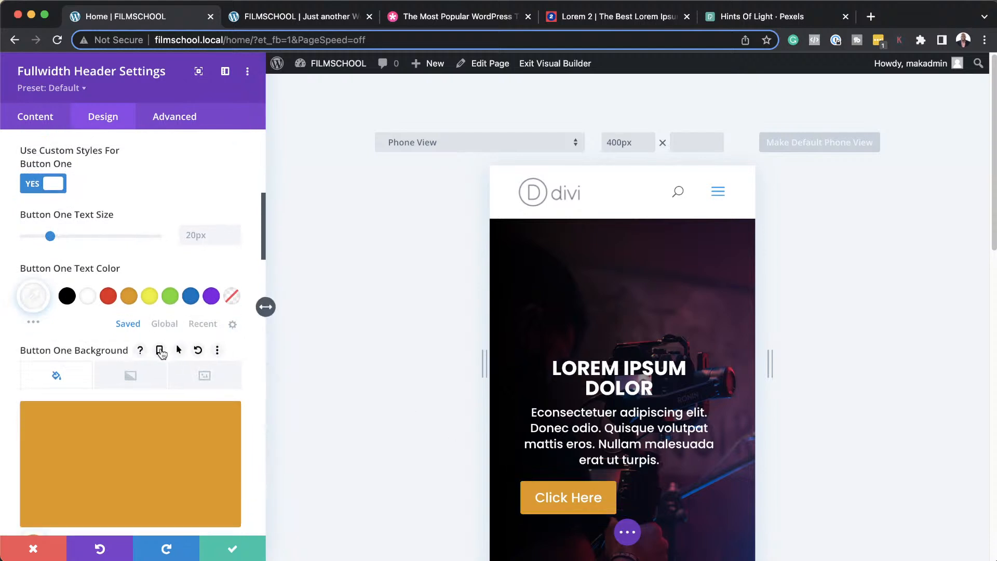
click(160, 351)
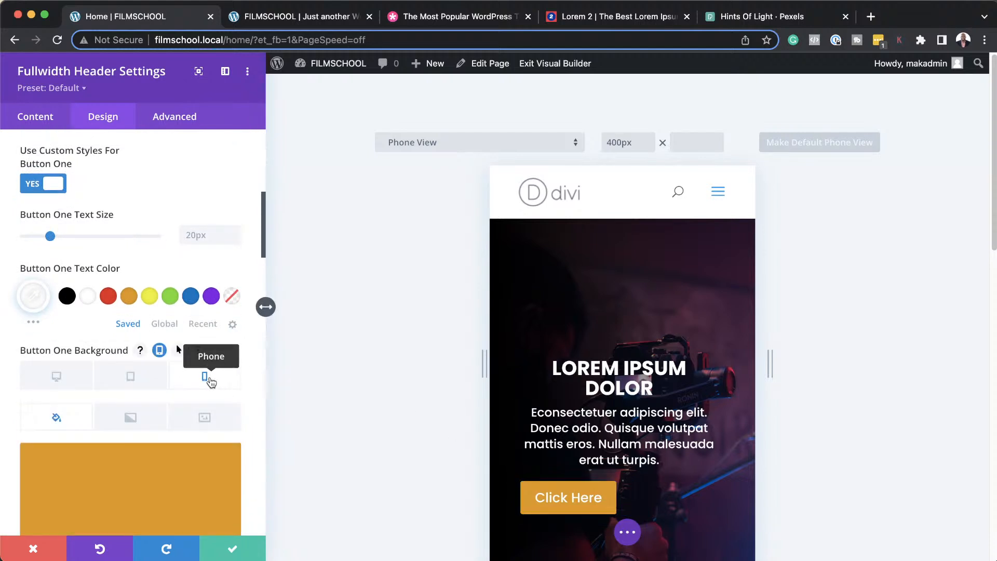
scroll(214, 378, down, 1)
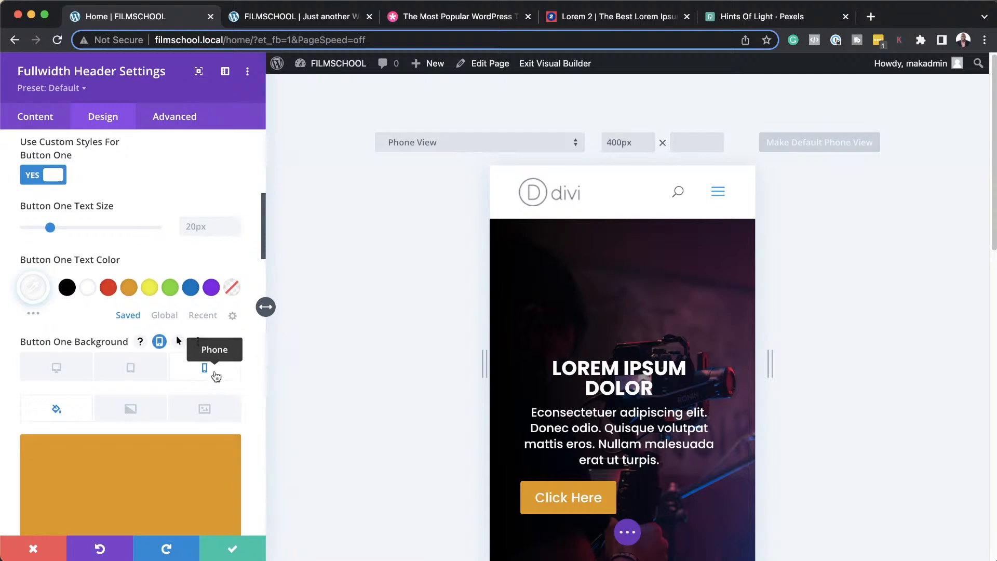
scroll(216, 376, down, 5)
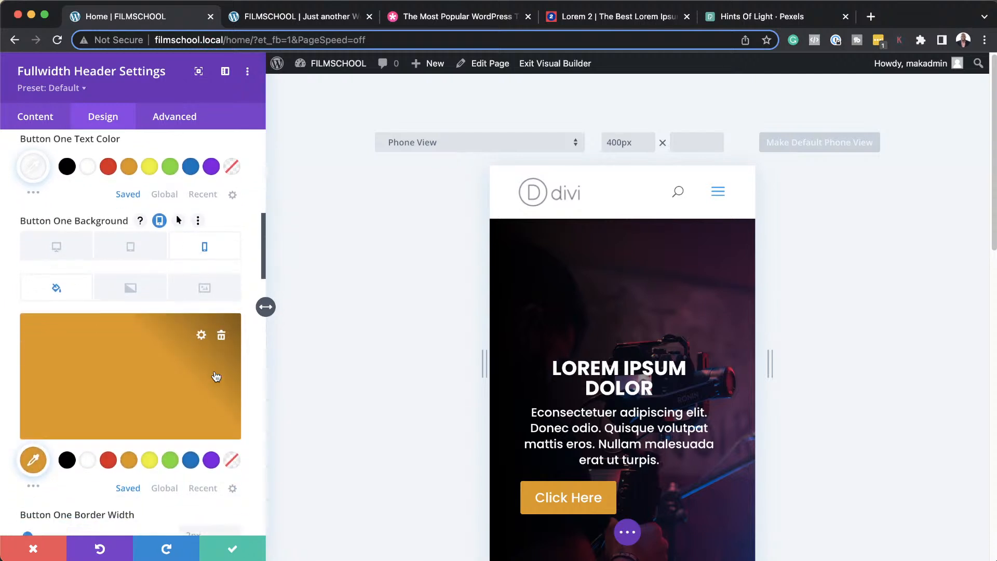
scroll(216, 376, down, 12)
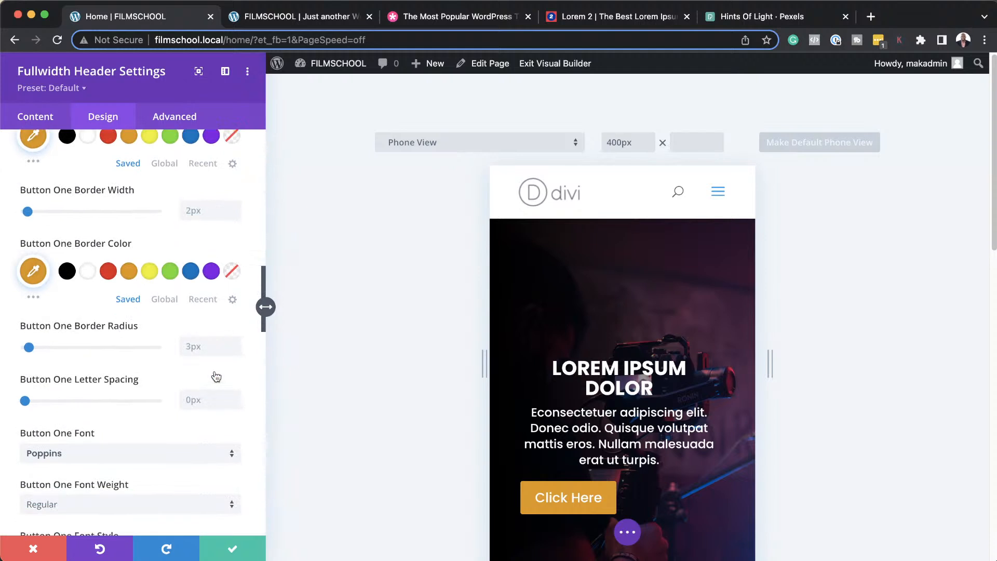
scroll(216, 376, down, 9)
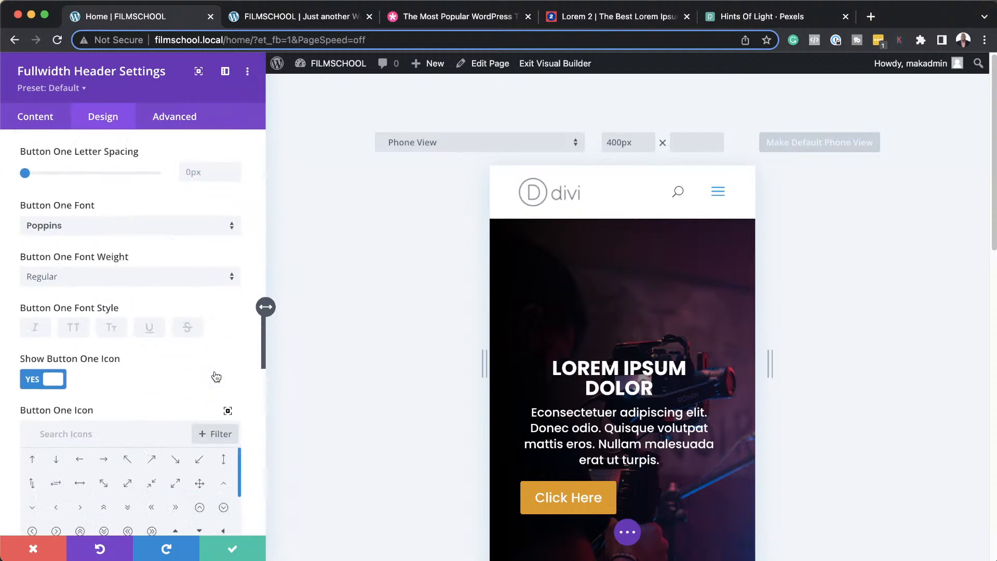
scroll(216, 376, down, 10)
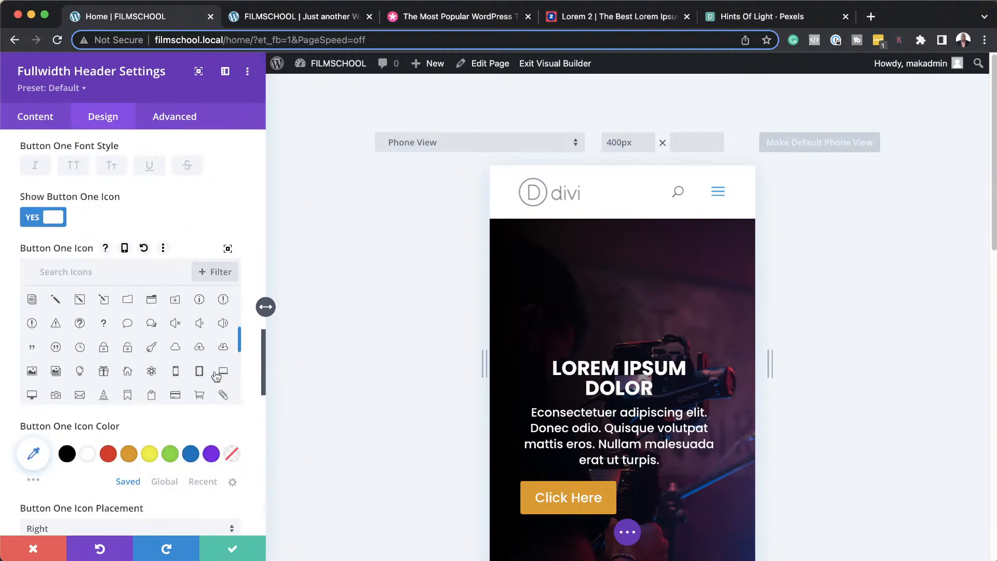
scroll(216, 376, up, 5)
scroll(224, 500, down, 3)
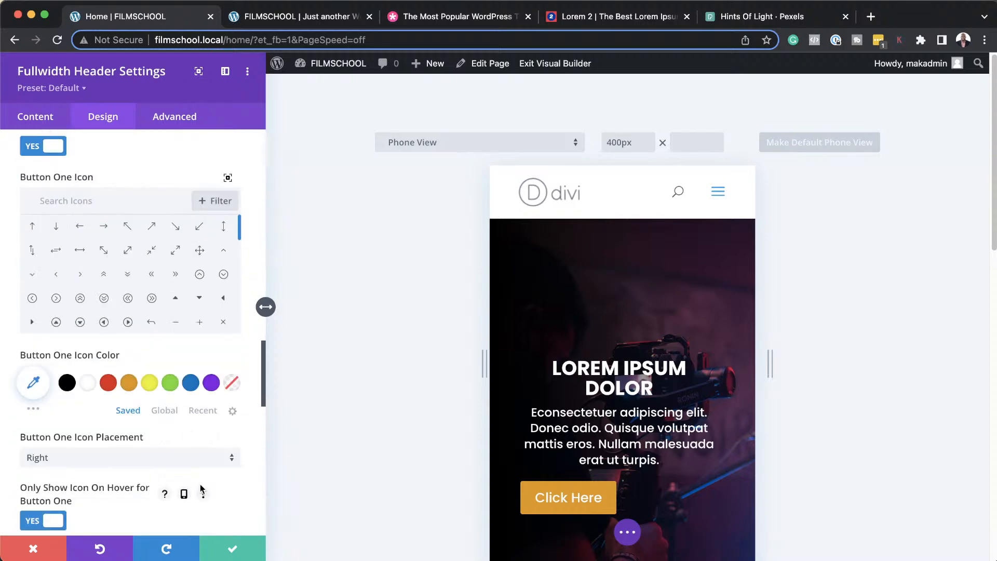
scroll(155, 445, down, 6)
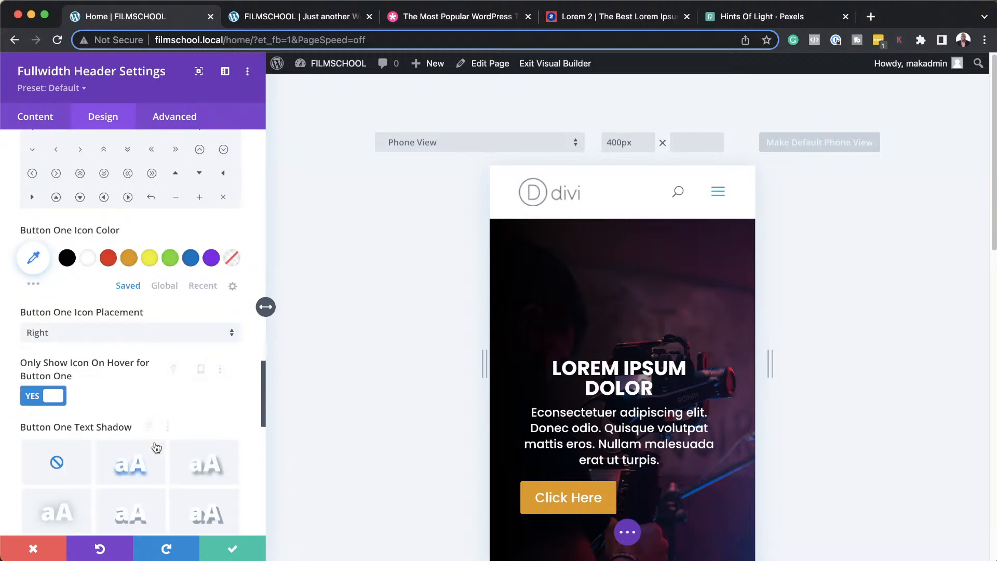
scroll(156, 446, up, 15)
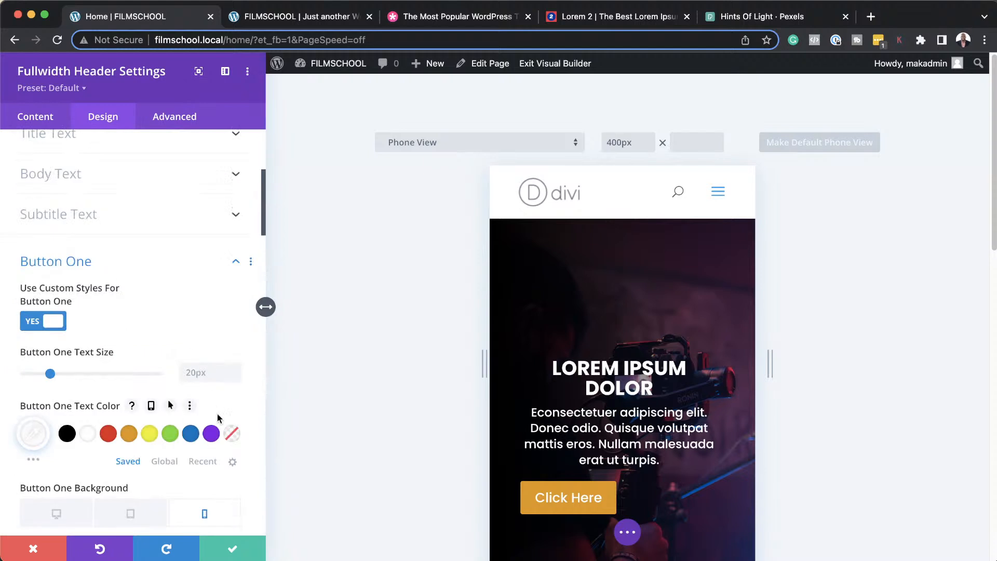
scroll(232, 436, down, 2)
scroll(231, 436, down, 4)
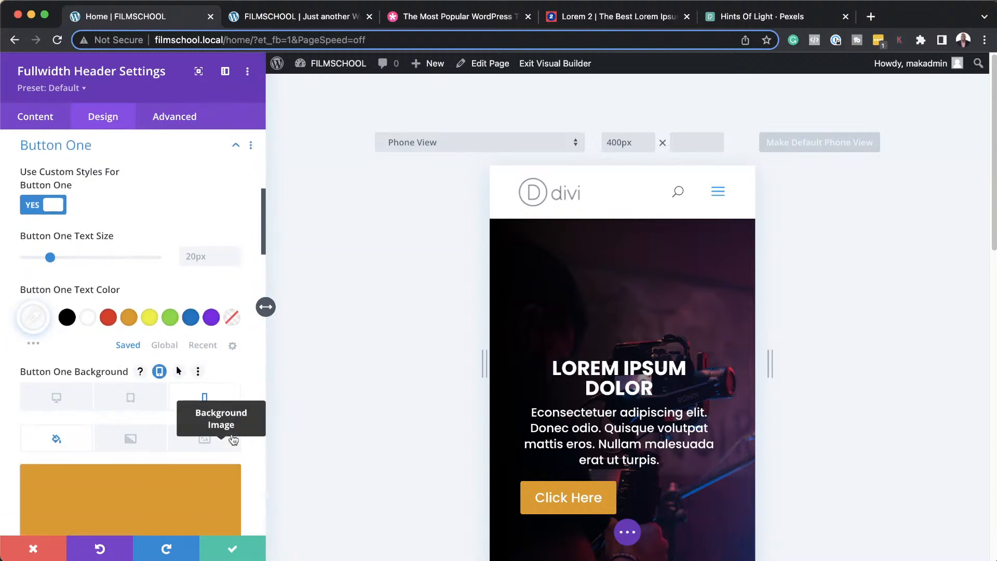
scroll(243, 425, down, 5)
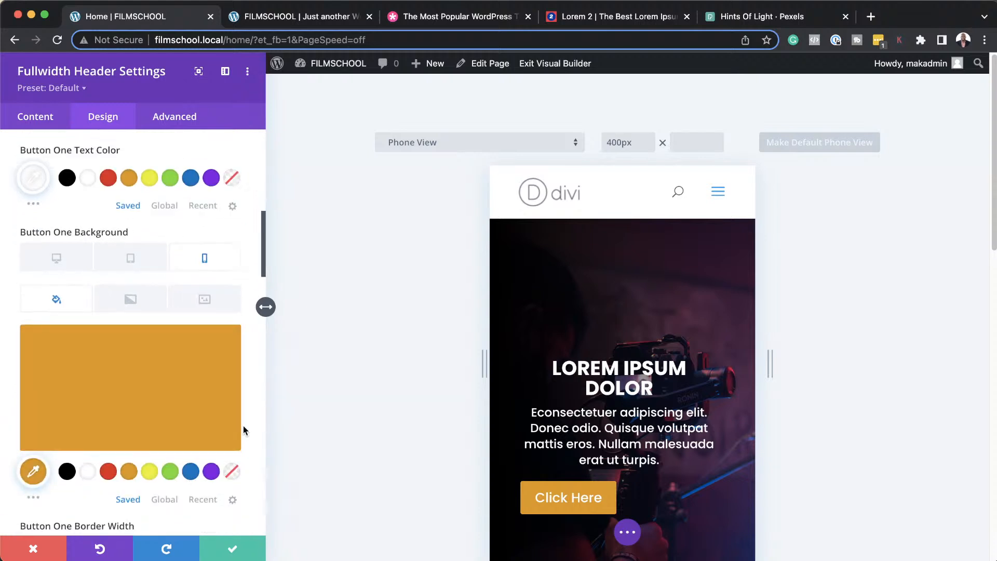
scroll(243, 426, down, 7)
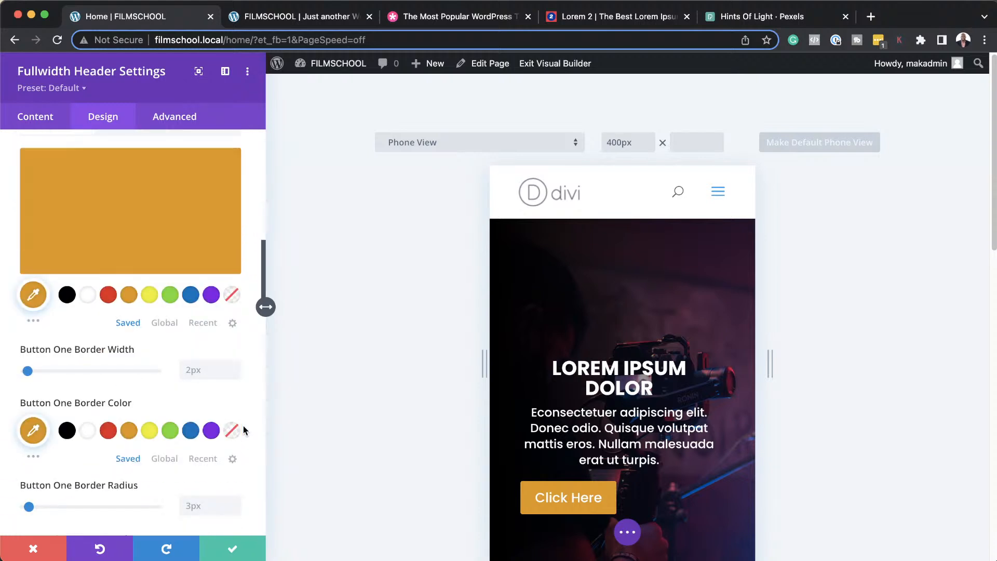
scroll(243, 427, down, 7)
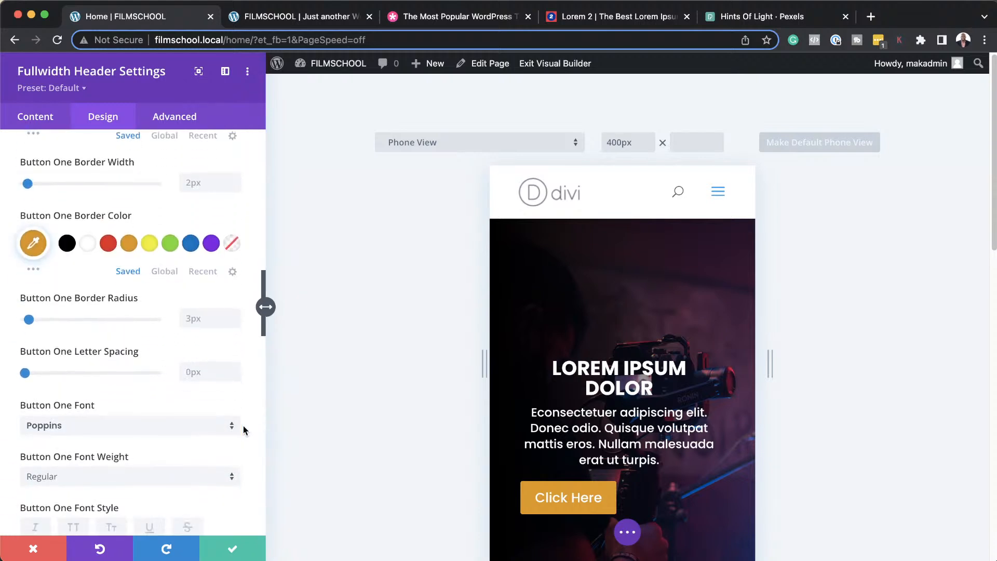
scroll(244, 429, down, 5)
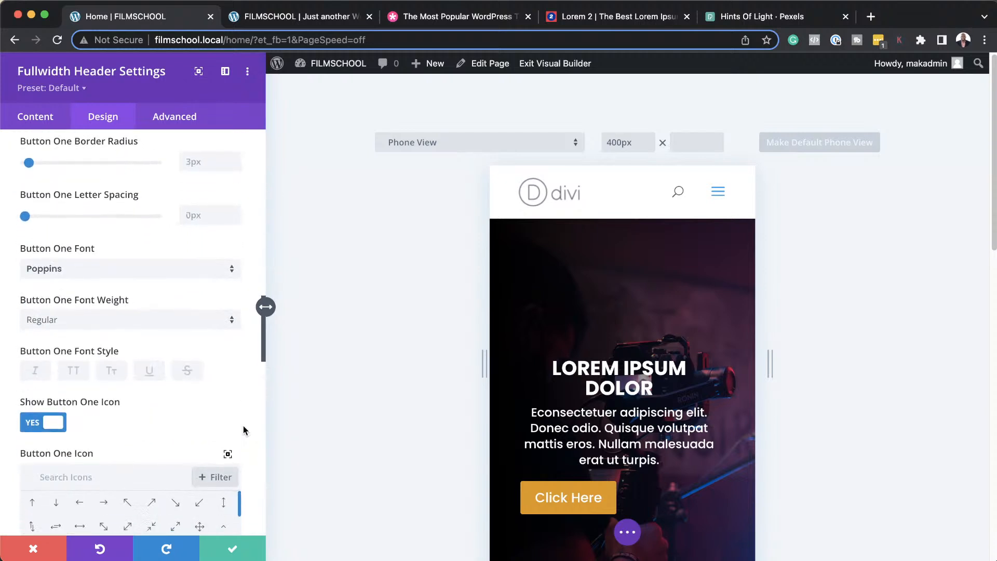
scroll(243, 428, down, 7)
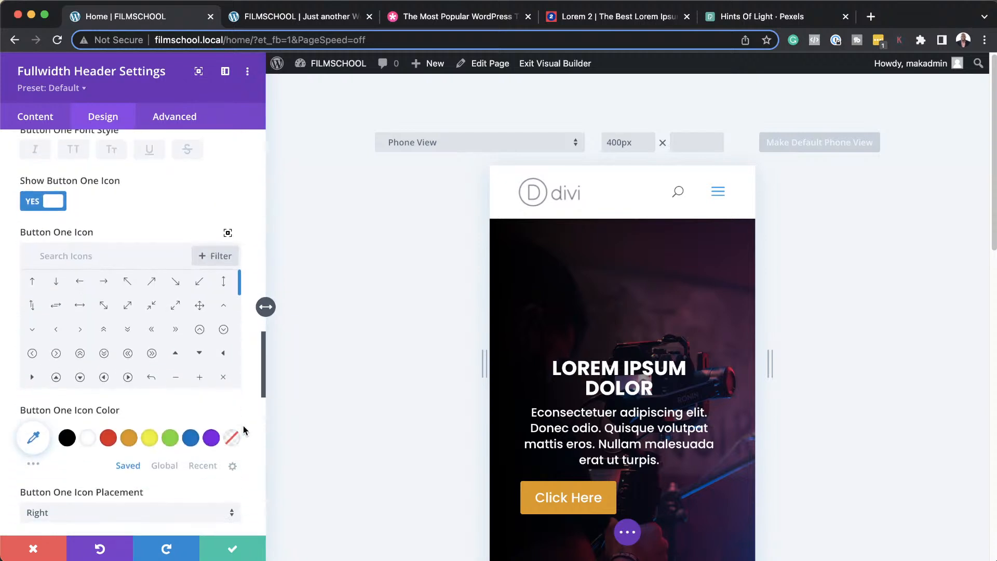
scroll(244, 430, down, 5)
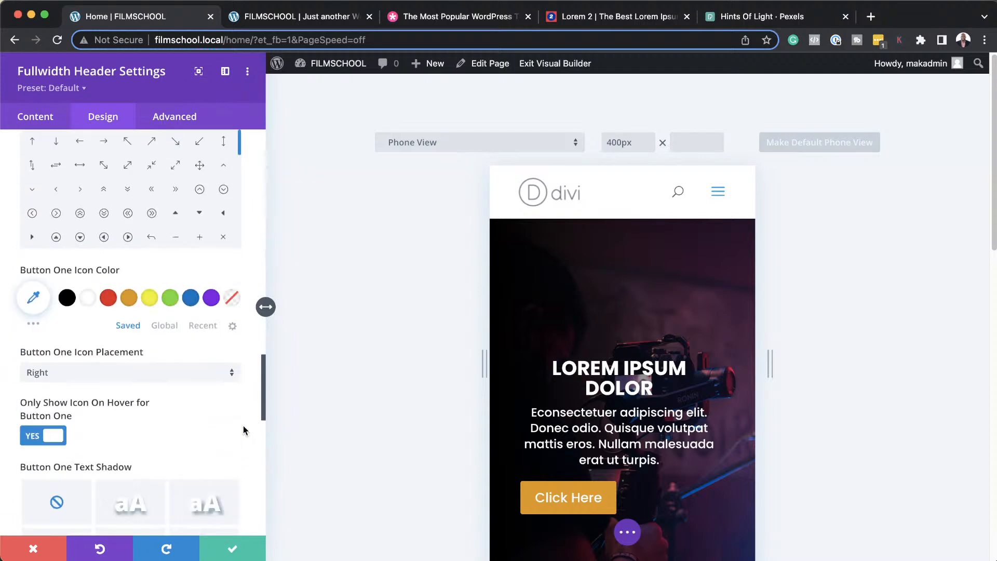
scroll(243, 430, down, 6)
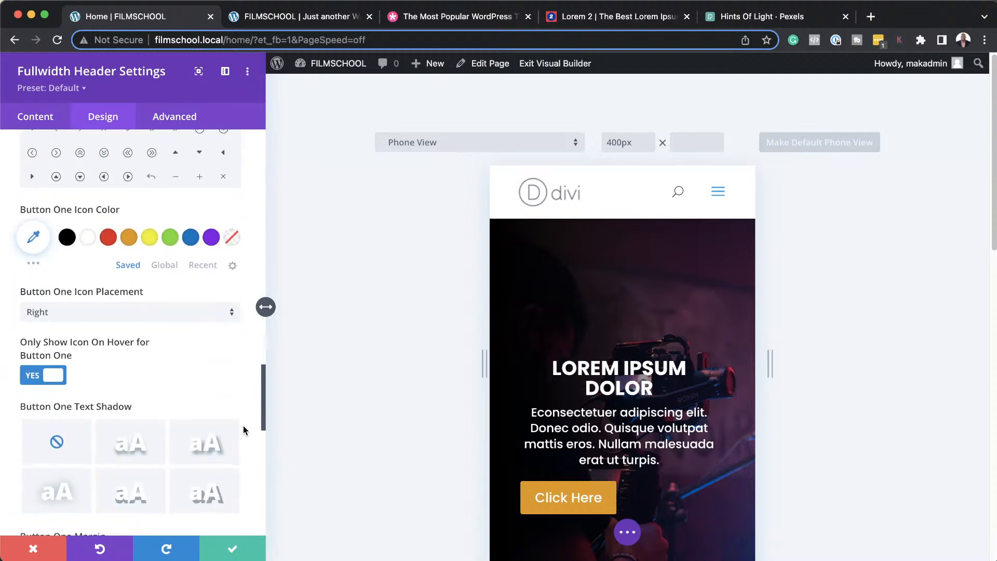
scroll(243, 430, down, 3)
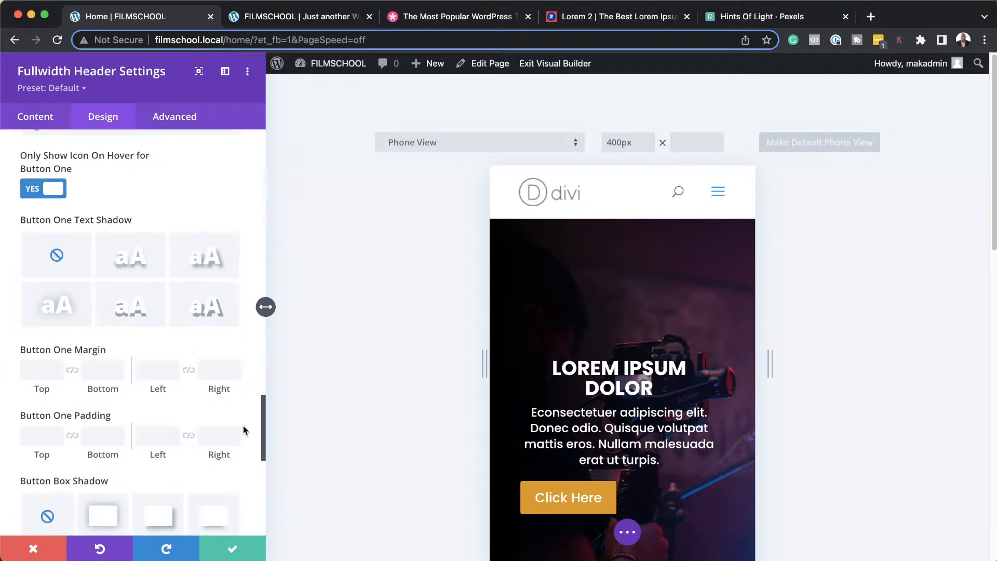
- Save the fullwidth header's settings and save the Home page
scroll(243, 430, down, 3)
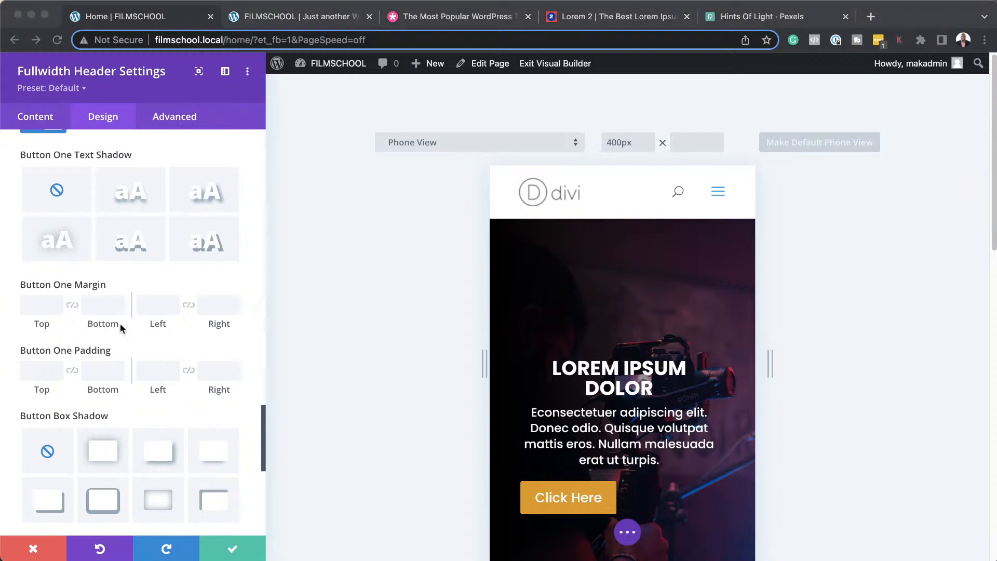
click(237, 553)
click(237, 554)
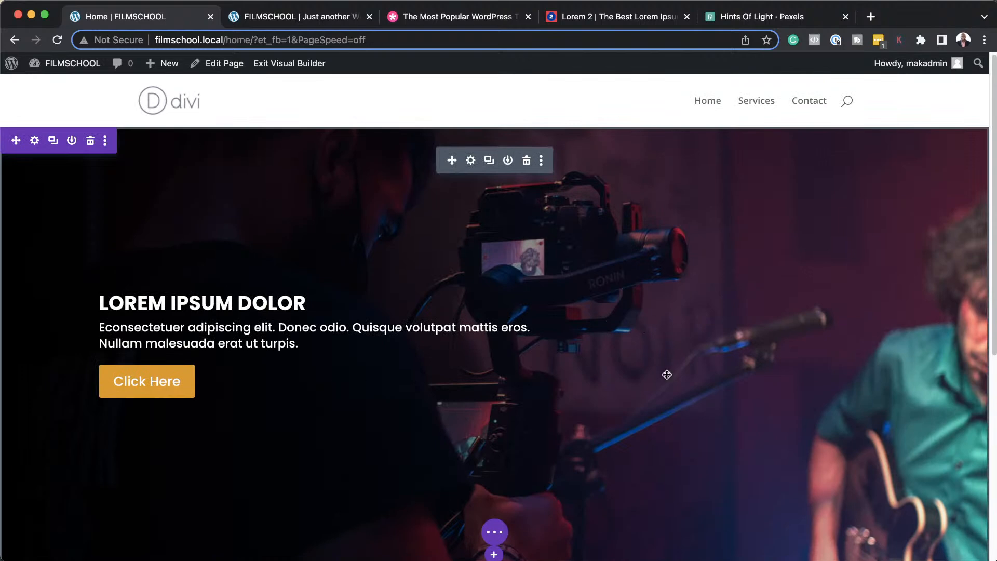
scroll(678, 425, down, 3)
scroll(678, 426, up, 1)
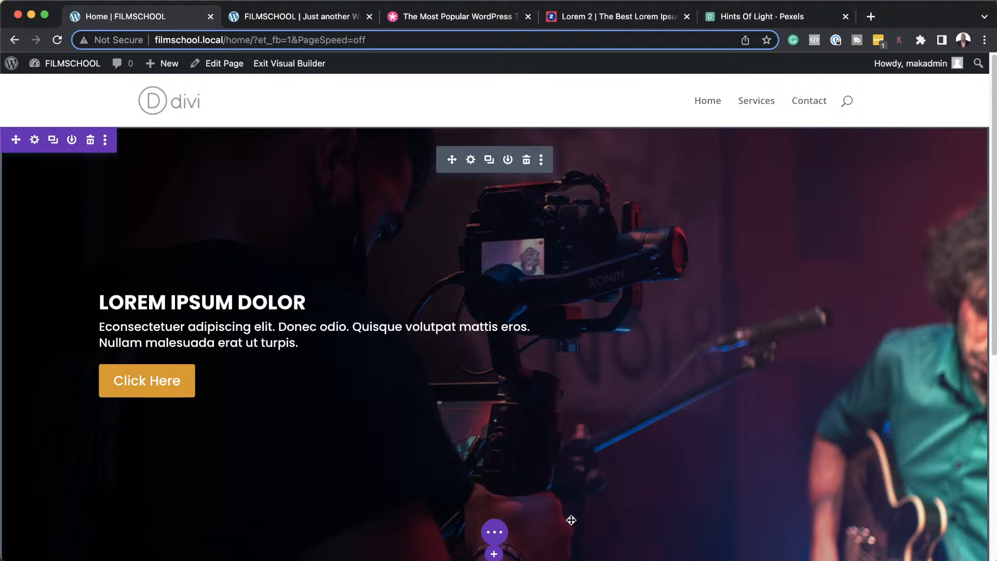
key(super+s)
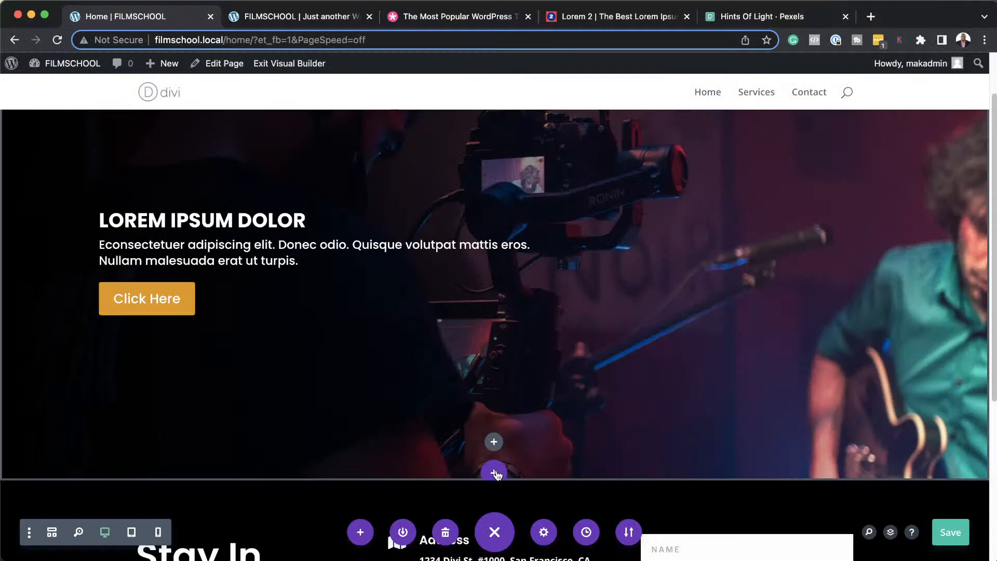
- Switch to the Elegant Themes website to view its Account options, and return to the Home page builder
click(494, 473)
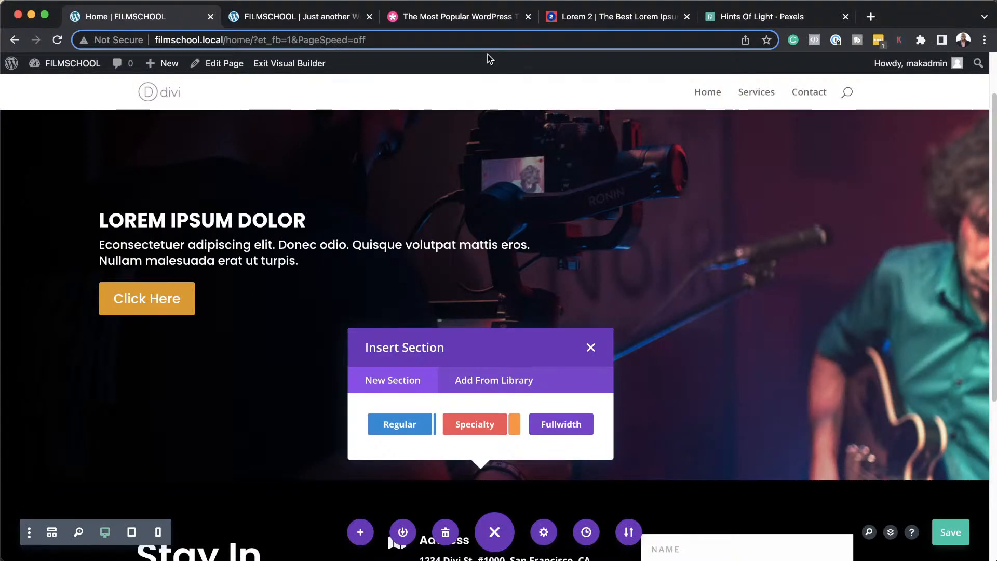
click(452, 16)
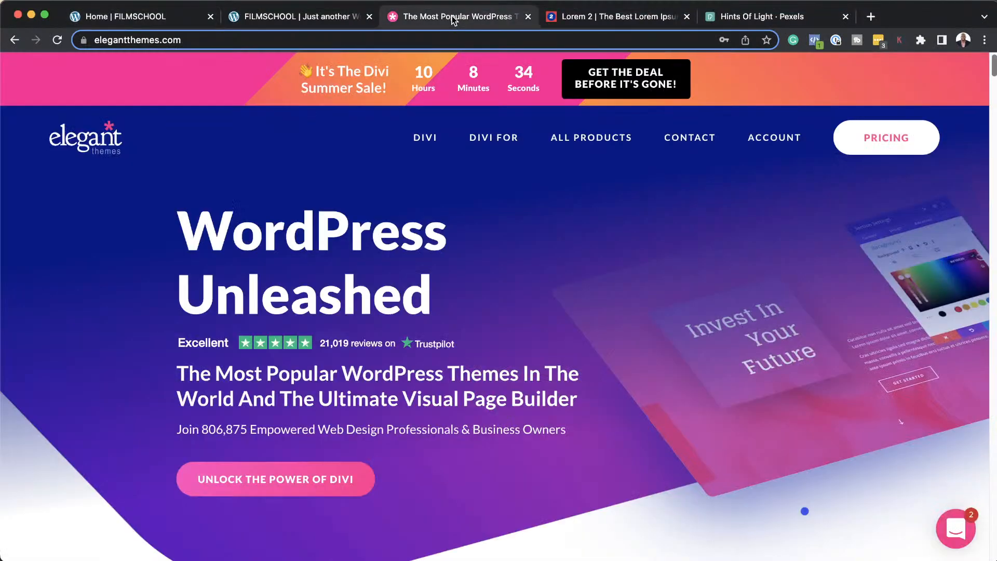
mouse_move(488, 124)
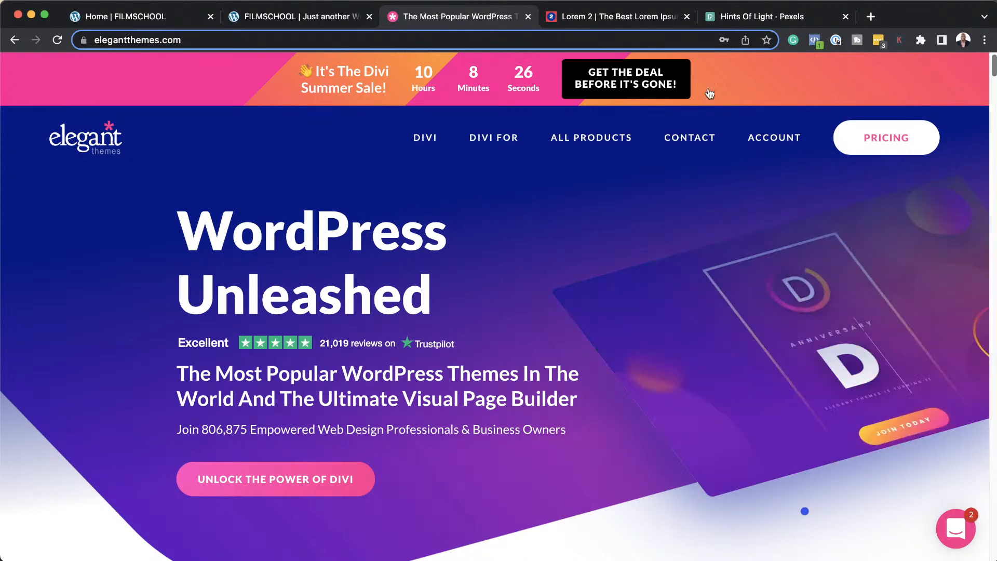
mouse_move(736, 145)
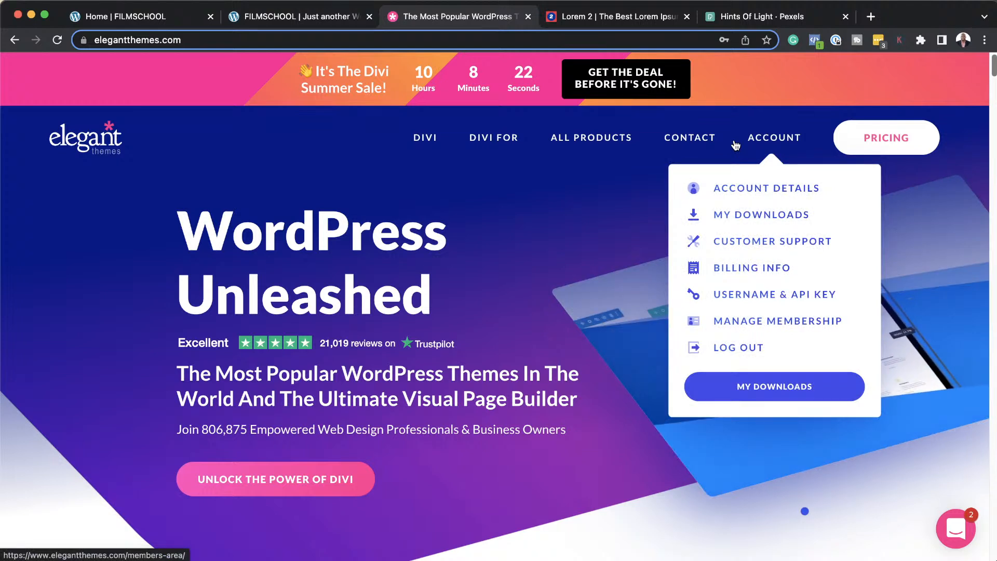
mouse_move(683, 127)
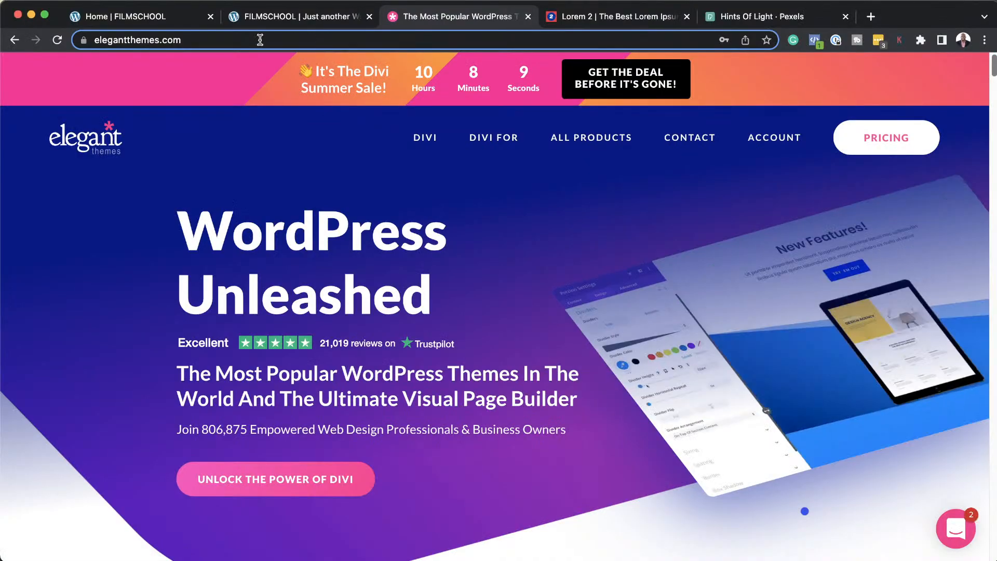
click(136, 20)
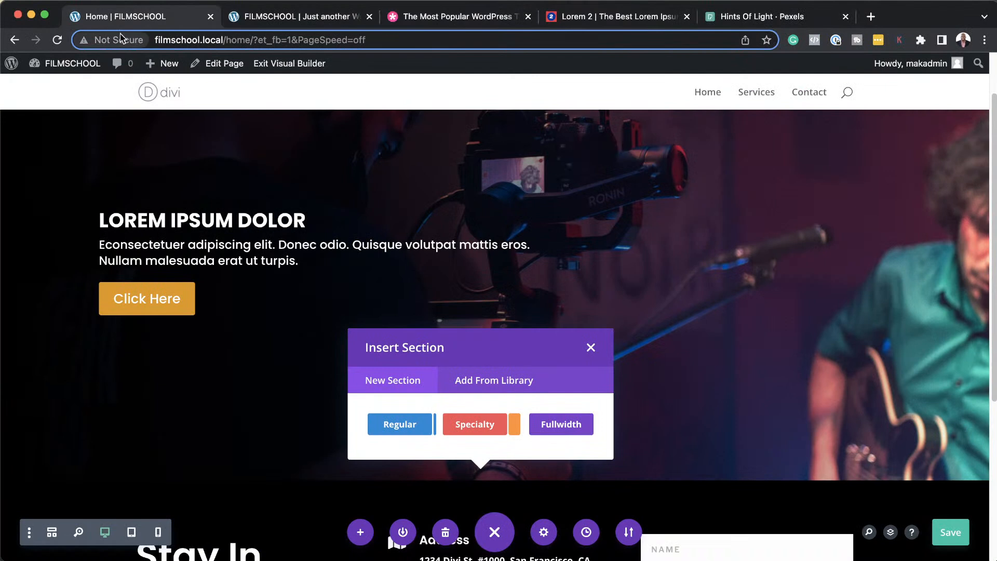
click(590, 347)
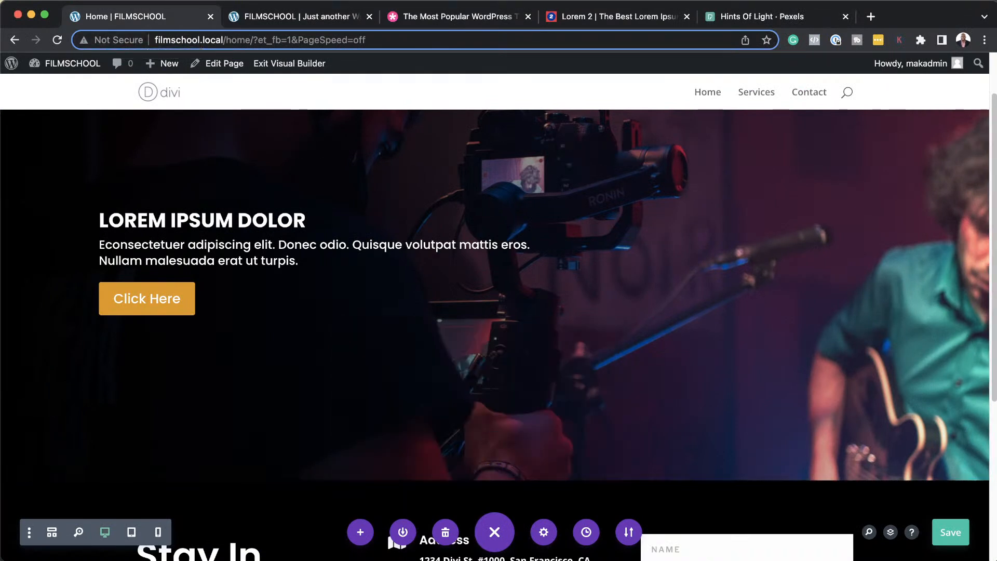
key(super+Tab)
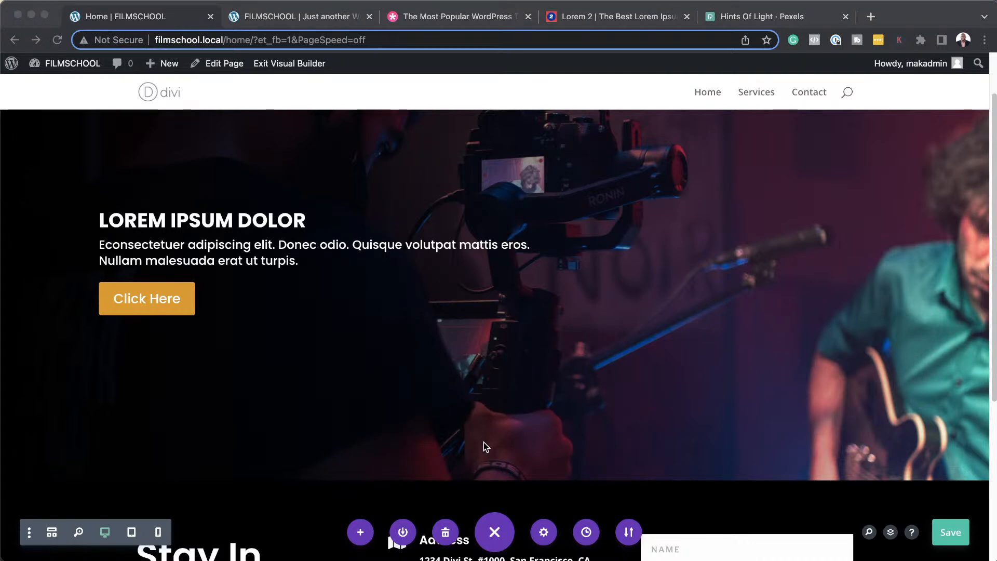
- Open the section library for a new section below the fullwidth header and view the connected Divi Cloud account
scroll(485, 444, down, 5)
scroll(493, 335, up, 4)
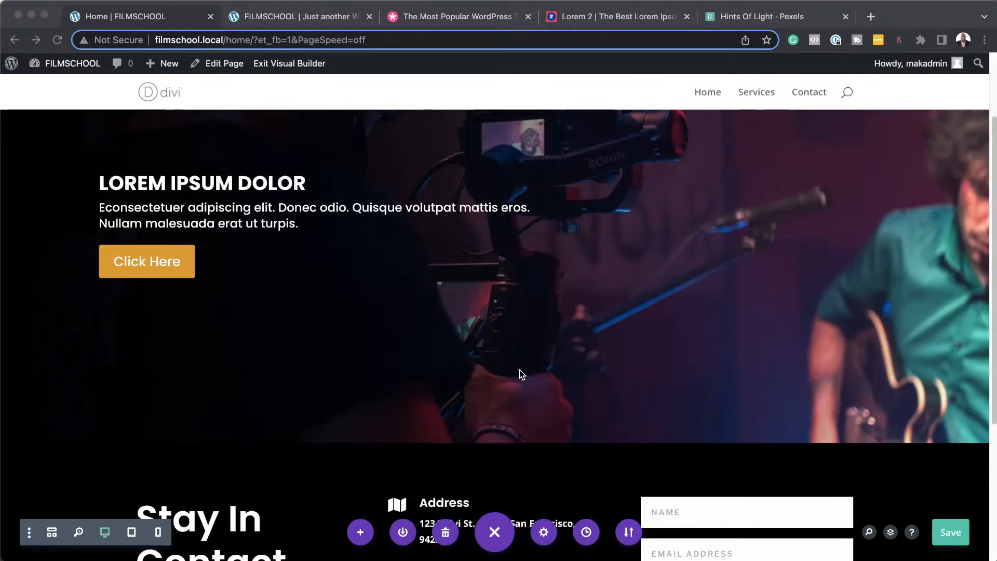
click(549, 401)
click(495, 435)
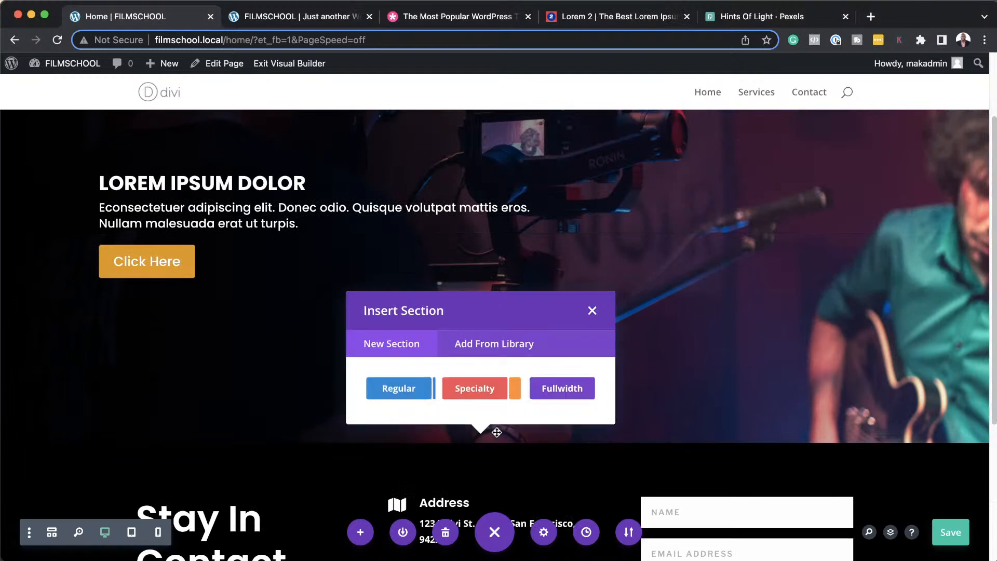
click(510, 346)
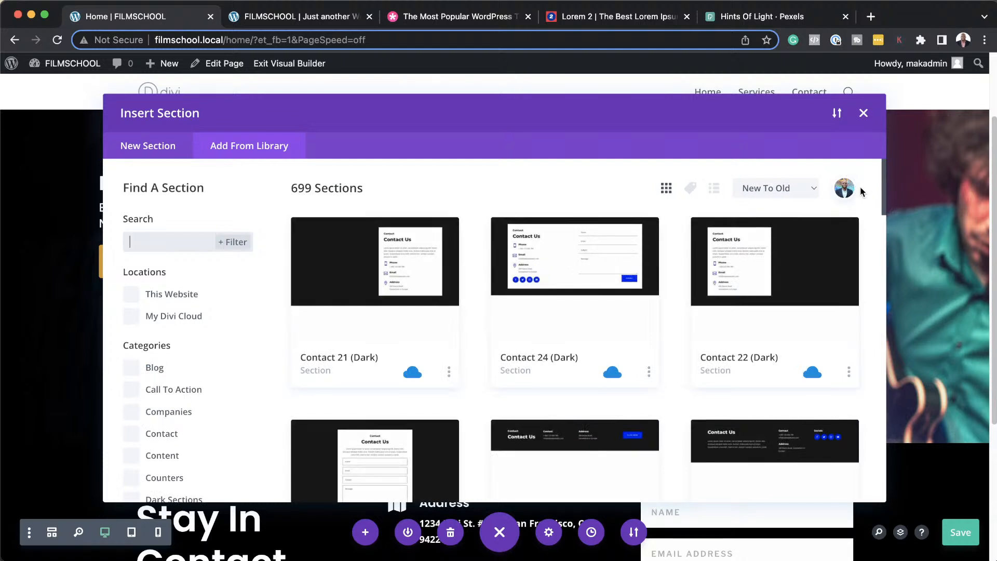
click(842, 191)
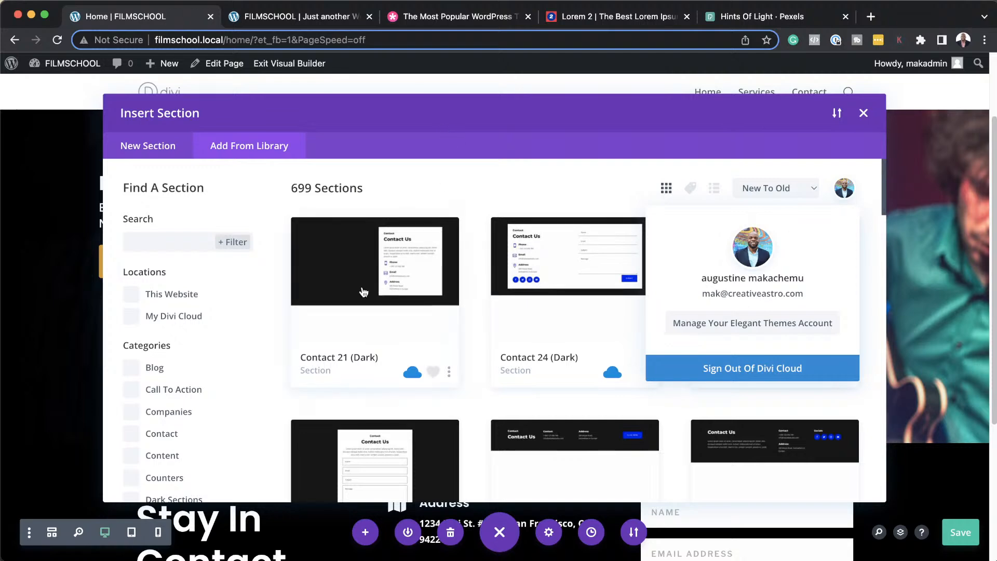
- Filter the section library by the Light Sections category
scroll(367, 323, down, 3)
scroll(368, 323, down, 4)
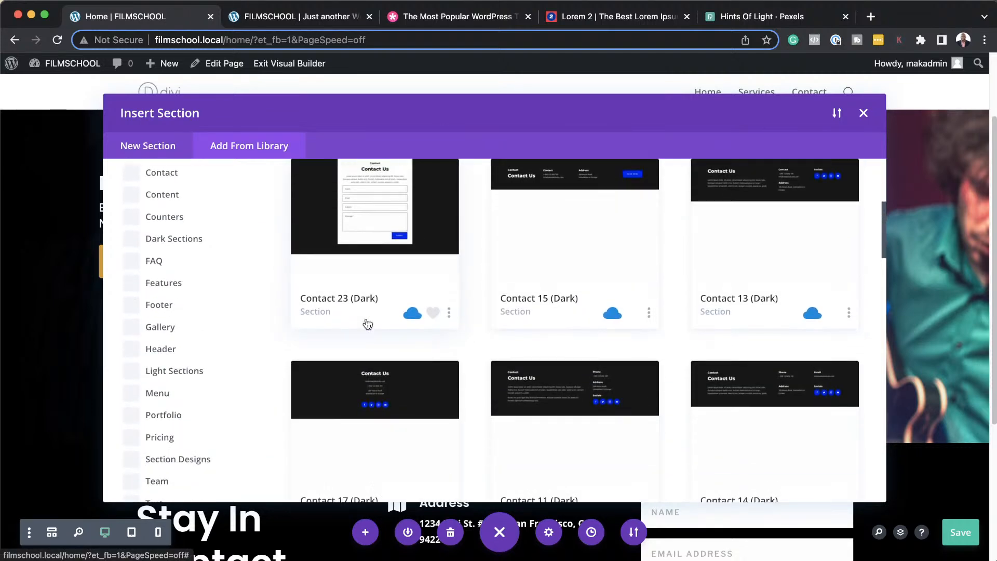
scroll(367, 323, down, 2)
scroll(367, 323, down, 6)
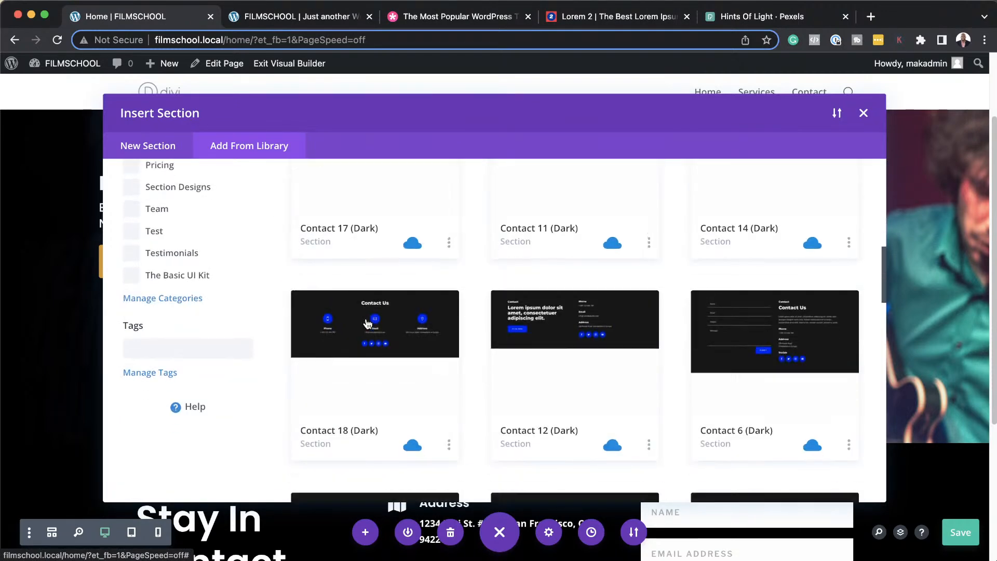
scroll(460, 347, down, 2)
scroll(460, 338, up, 6)
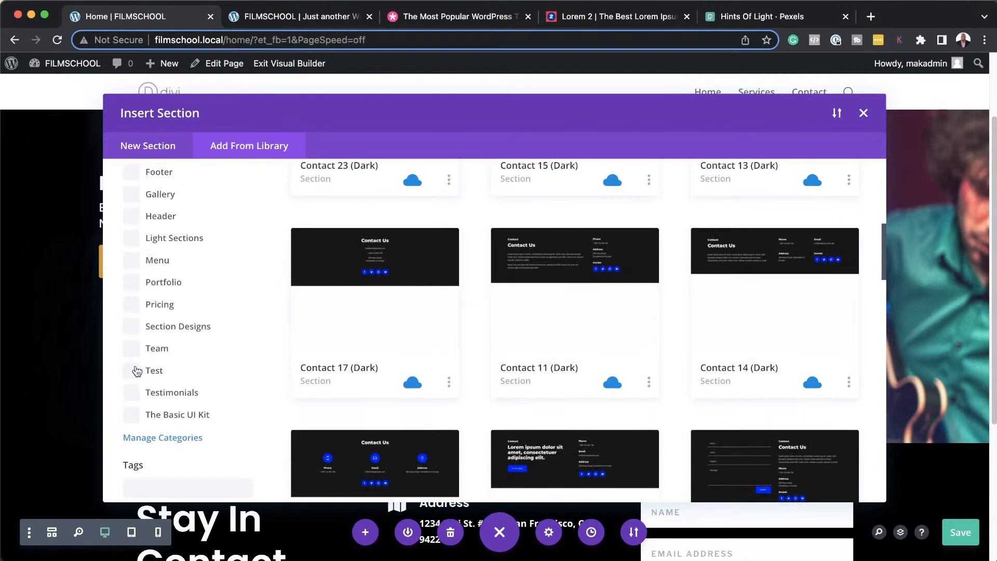
scroll(202, 359, up, 1)
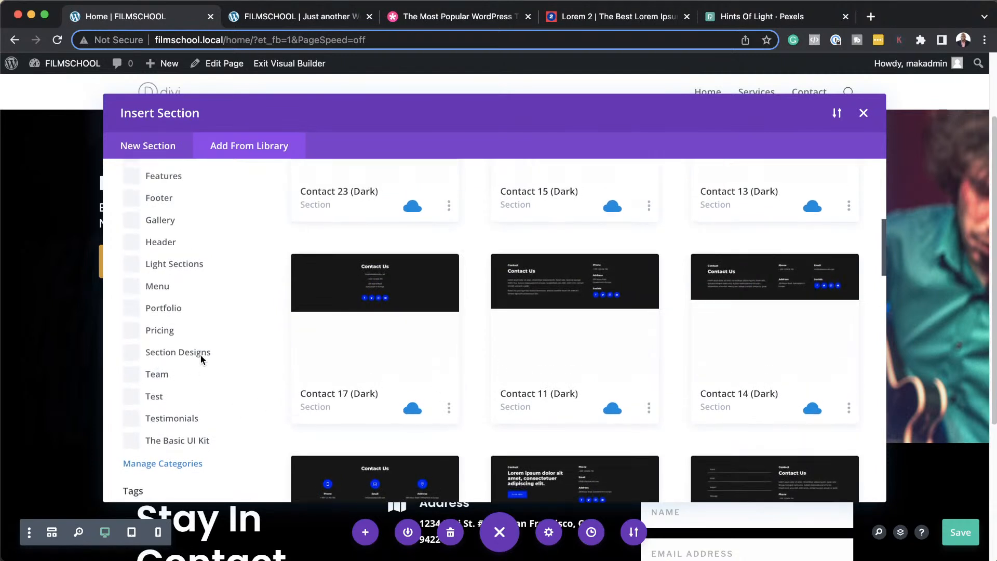
click(133, 265)
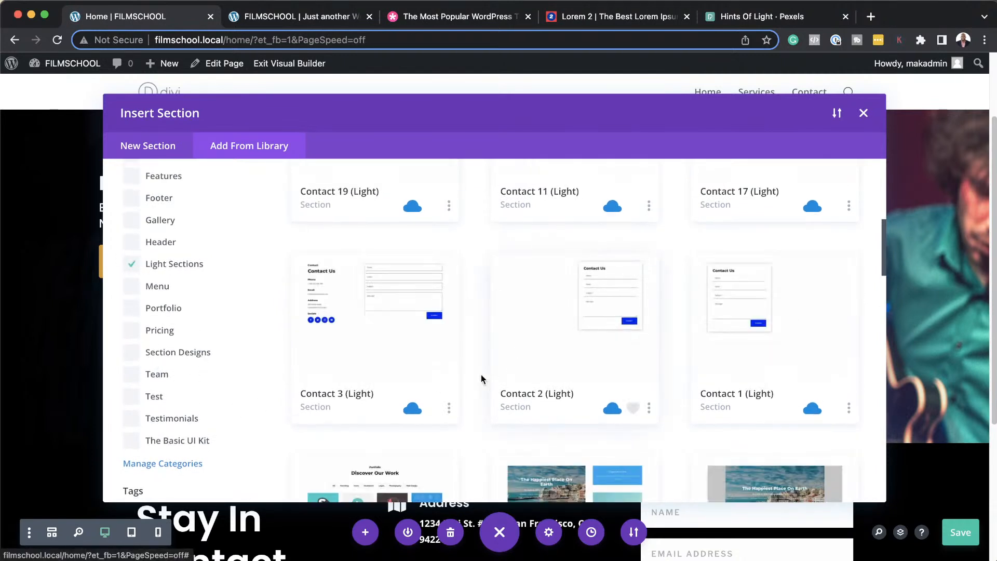
- Browse the light section designs in the library, from the contact layouts through to the content and features layouts
scroll(490, 363, up, 4)
scroll(490, 363, up, 10)
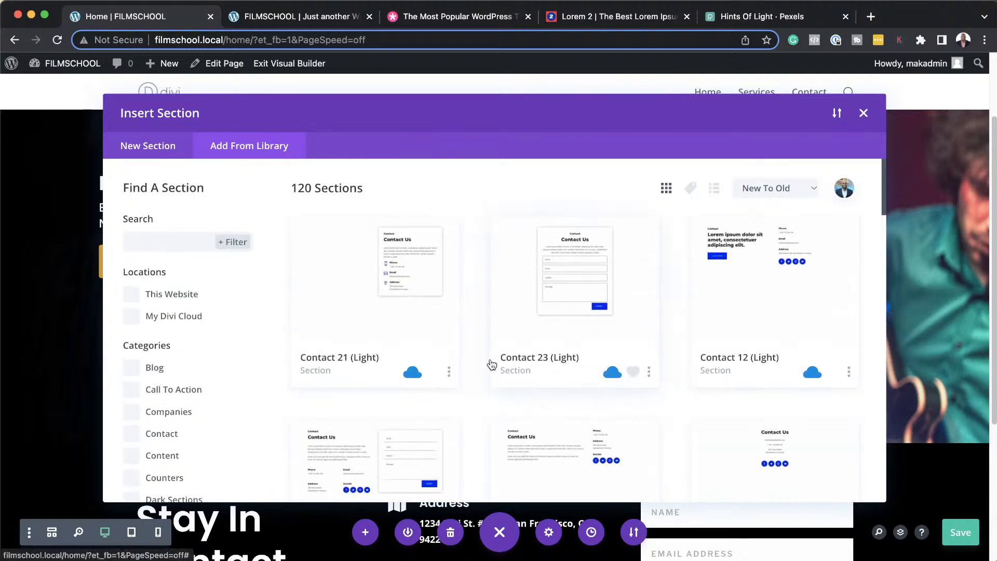
scroll(490, 363, down, 5)
scroll(490, 363, up, 5)
scroll(490, 363, down, 10)
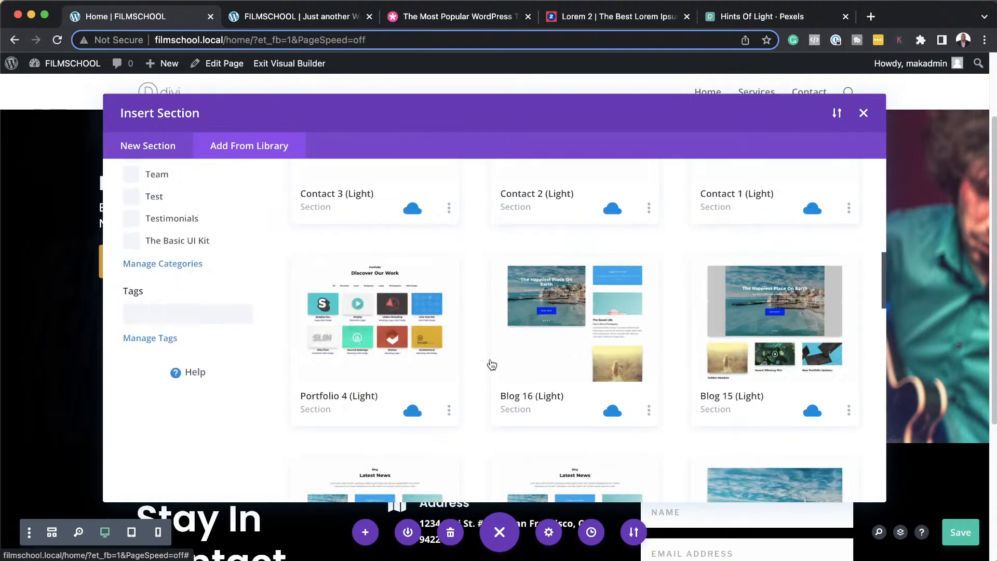
scroll(491, 364, down, 10)
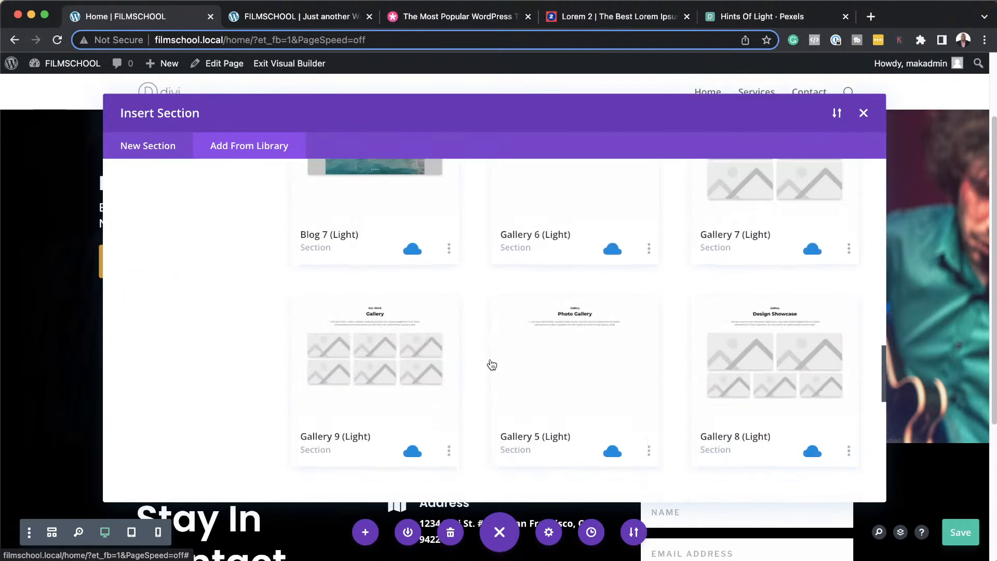
scroll(491, 364, down, 5)
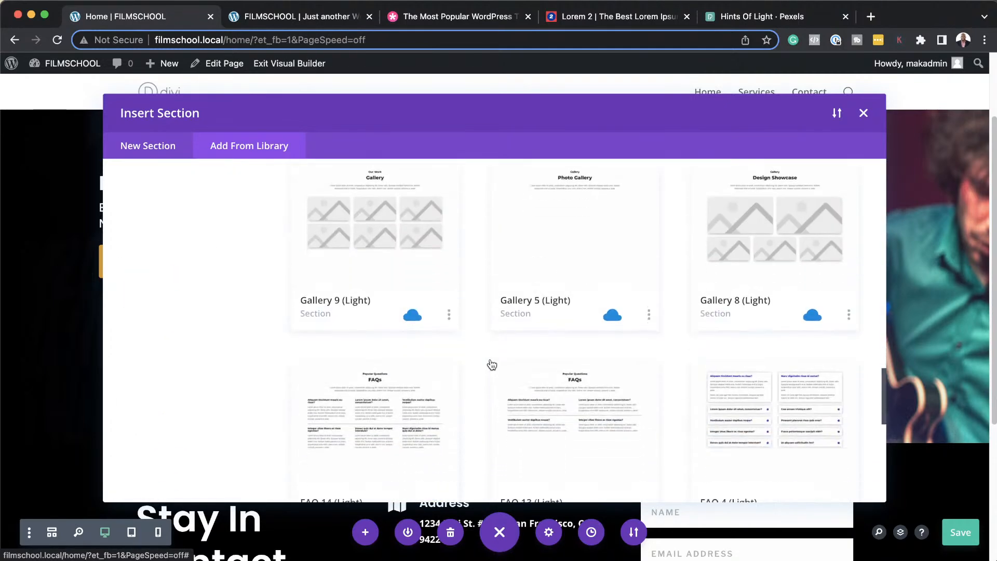
scroll(491, 364, down, 10)
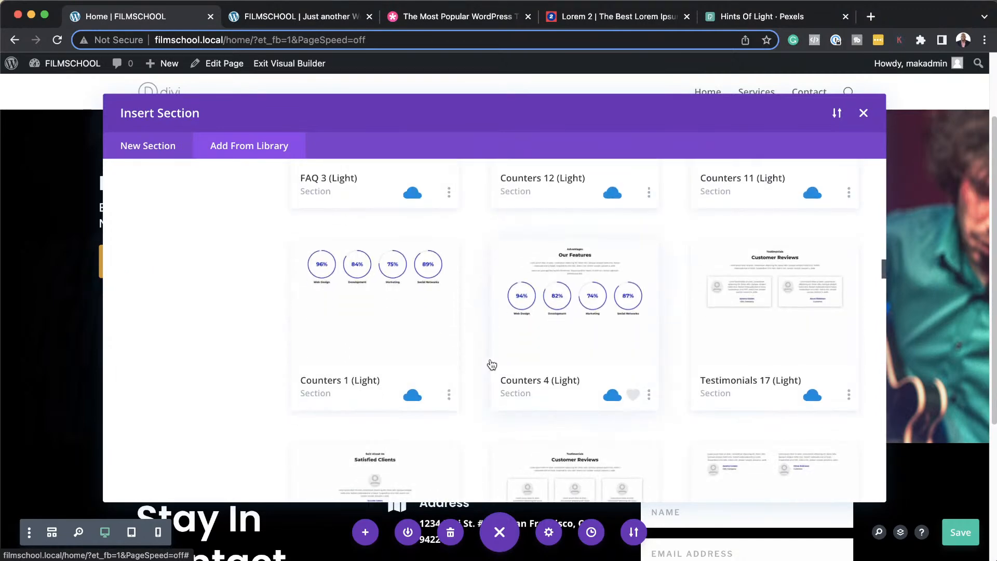
scroll(491, 364, down, 7)
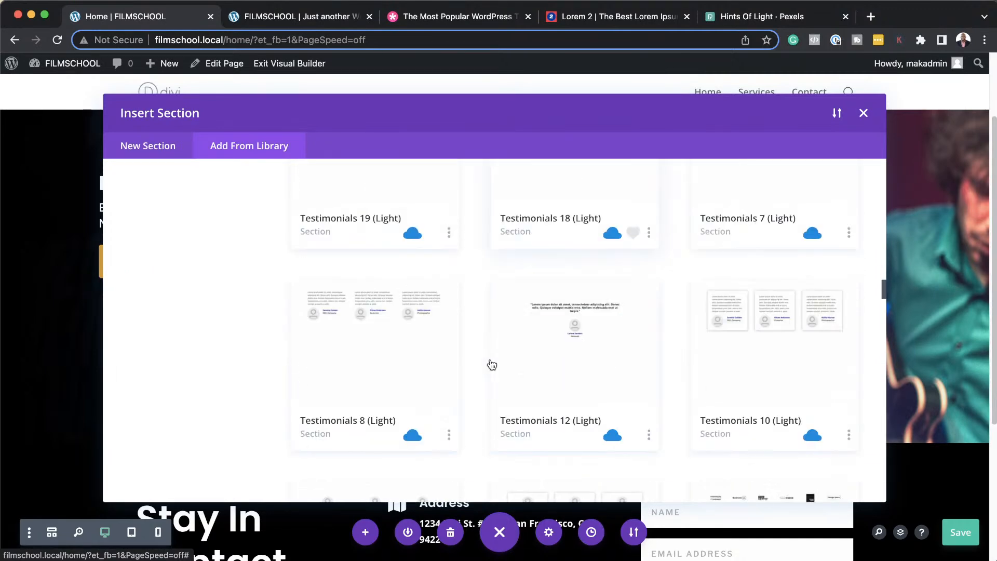
scroll(491, 364, down, 6)
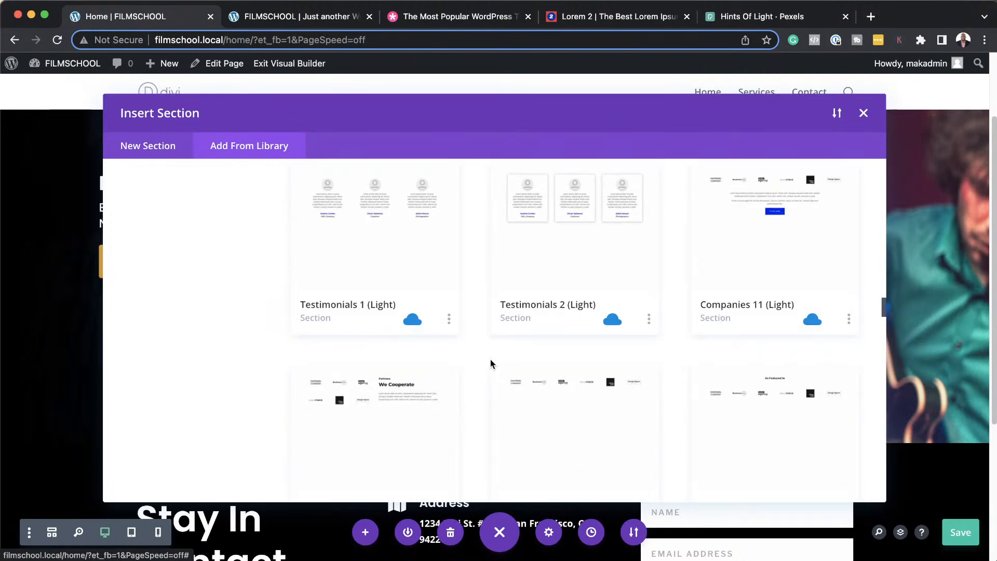
scroll(491, 364, down, 4)
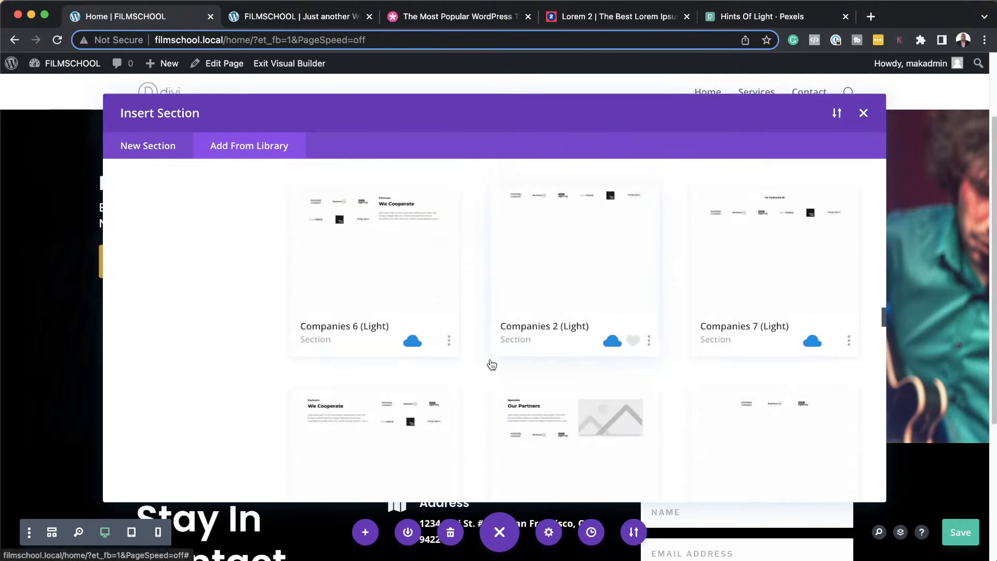
scroll(492, 364, down, 4)
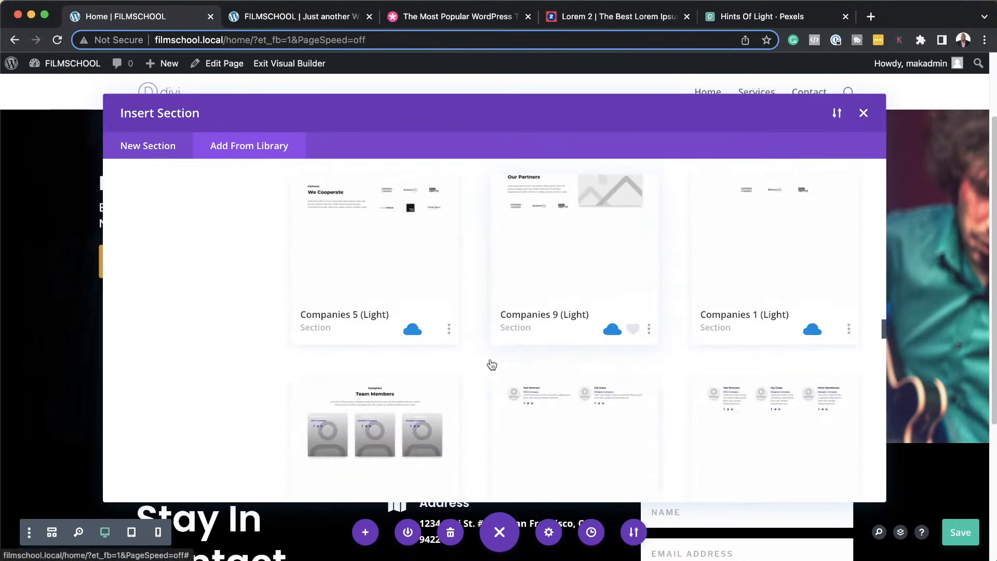
scroll(491, 364, down, 5)
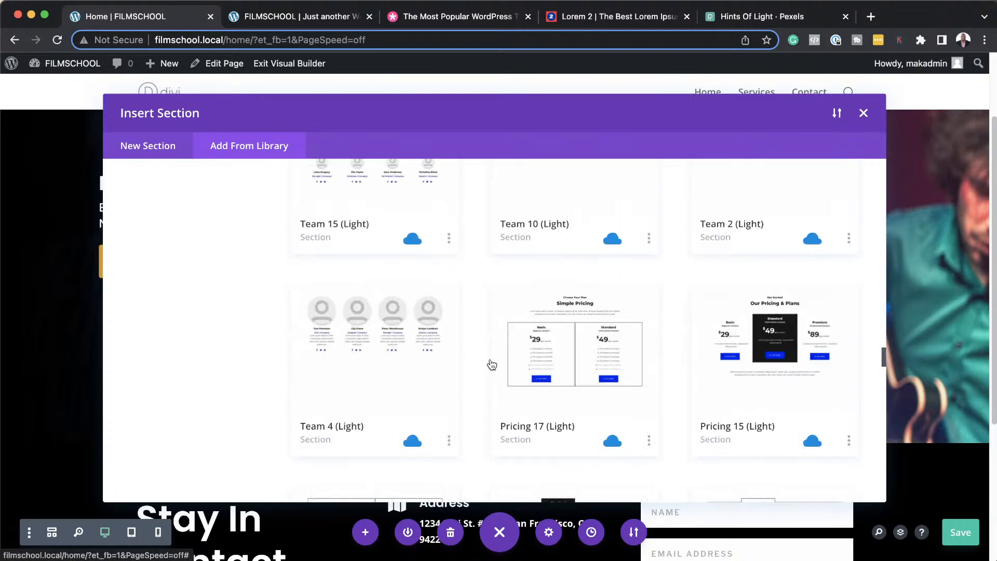
scroll(491, 364, down, 6)
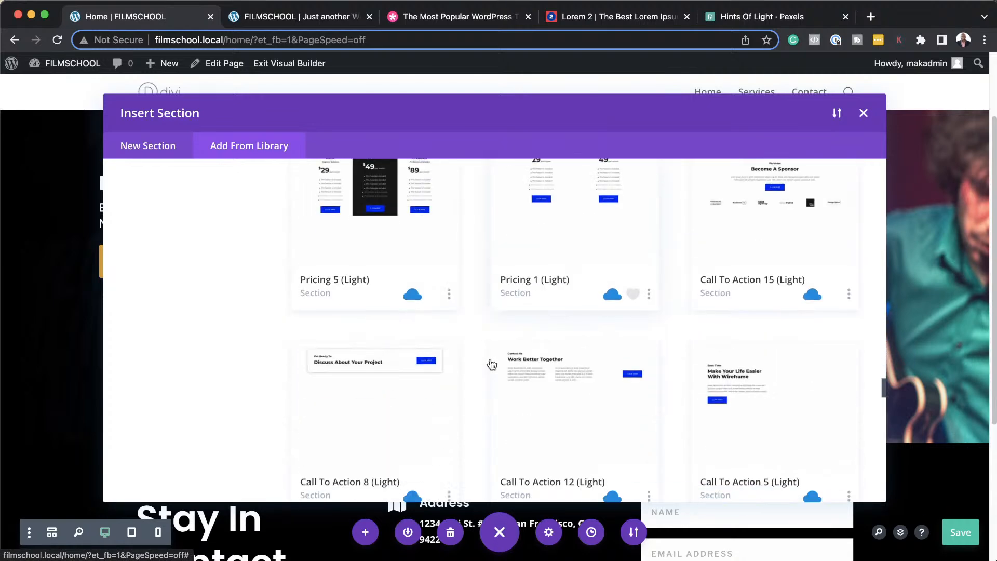
scroll(492, 364, down, 5)
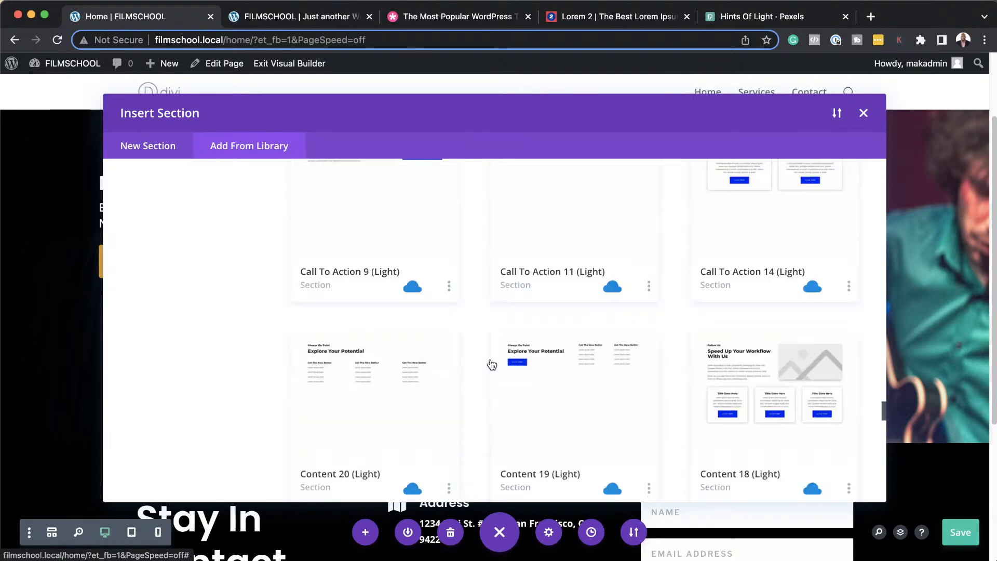
scroll(491, 364, down, 4)
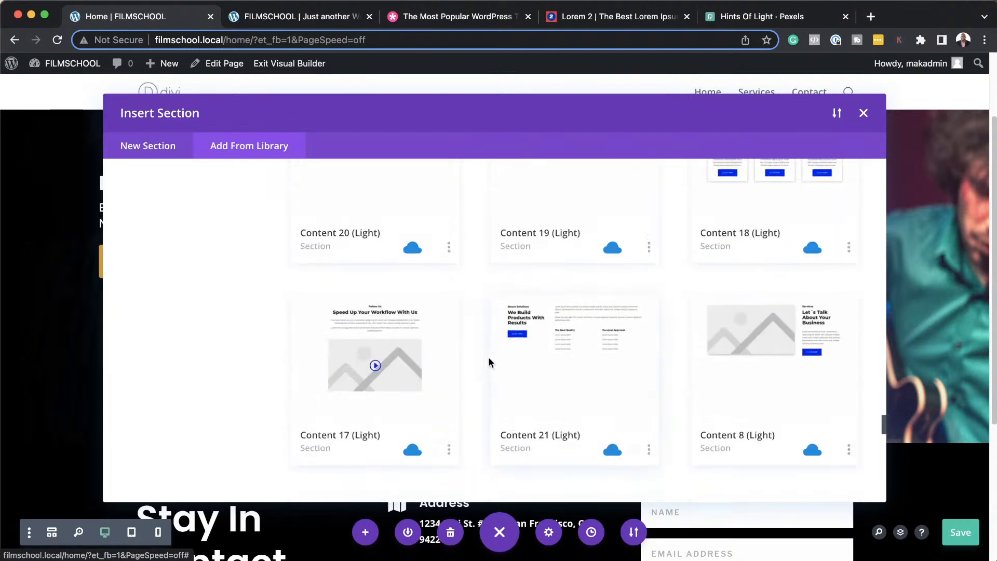
scroll(489, 358, down, 5)
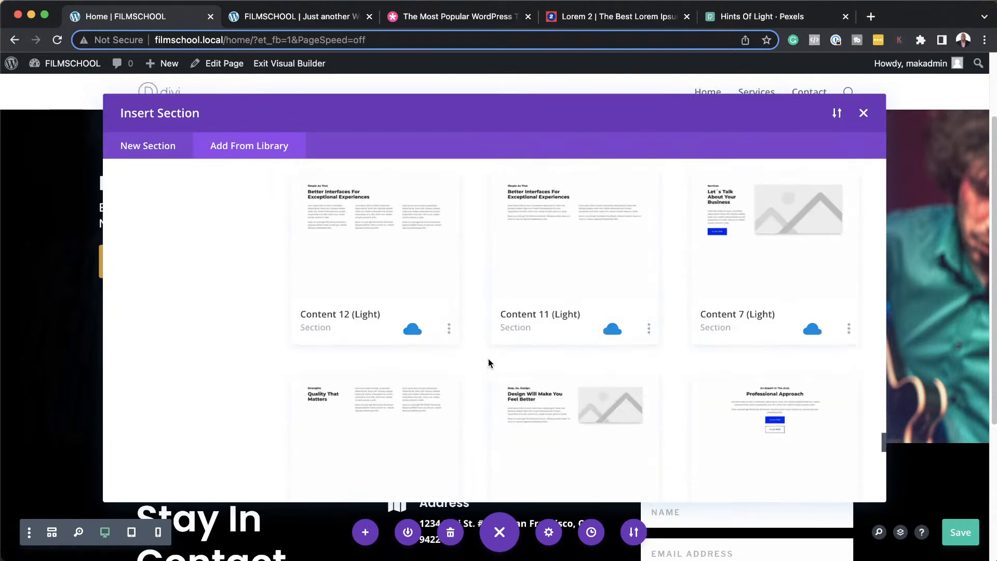
scroll(488, 358, up, 5)
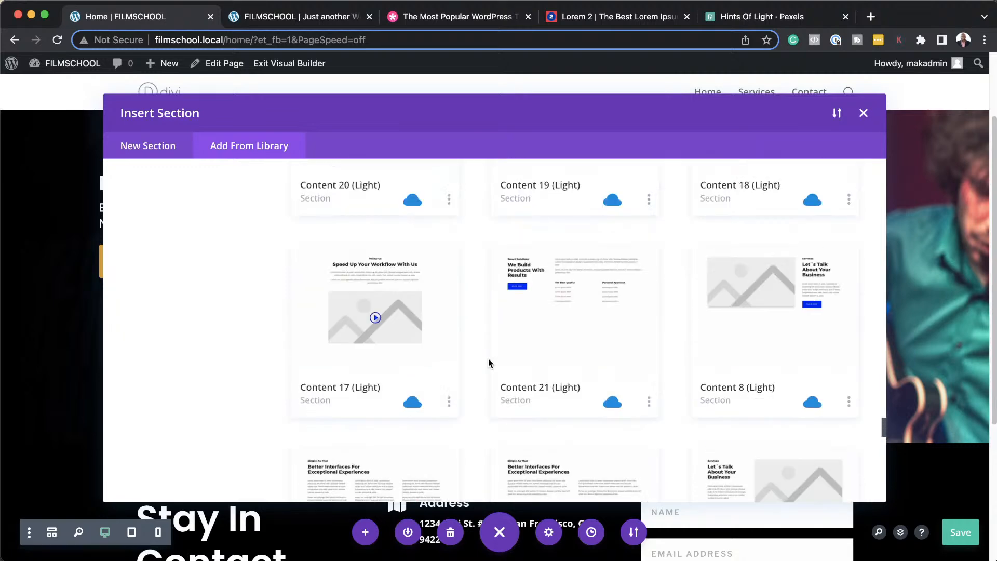
scroll(488, 359, down, 6)
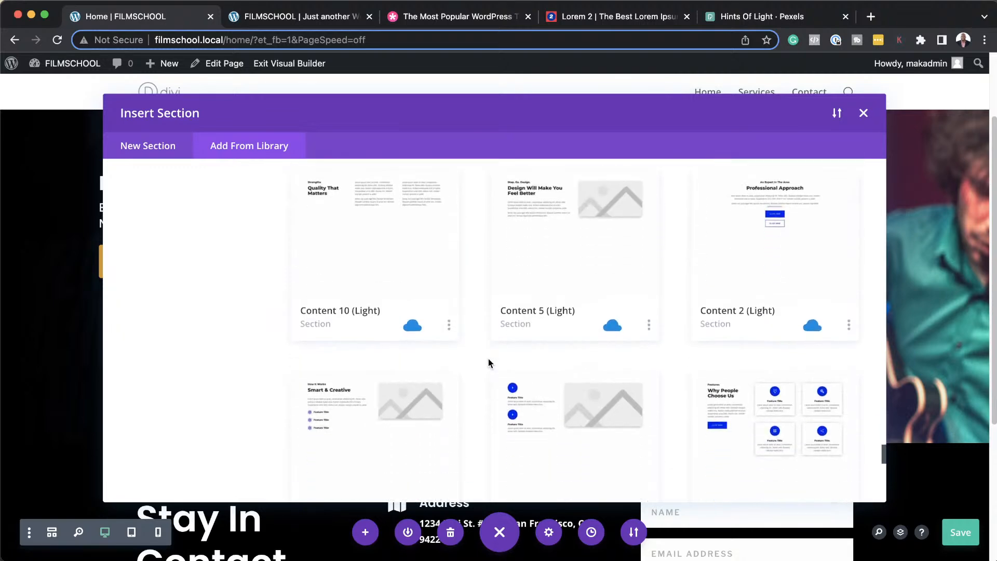
- Insert the Features 25 (Light) section from the library below the fullwidth header
scroll(488, 359, down, 3)
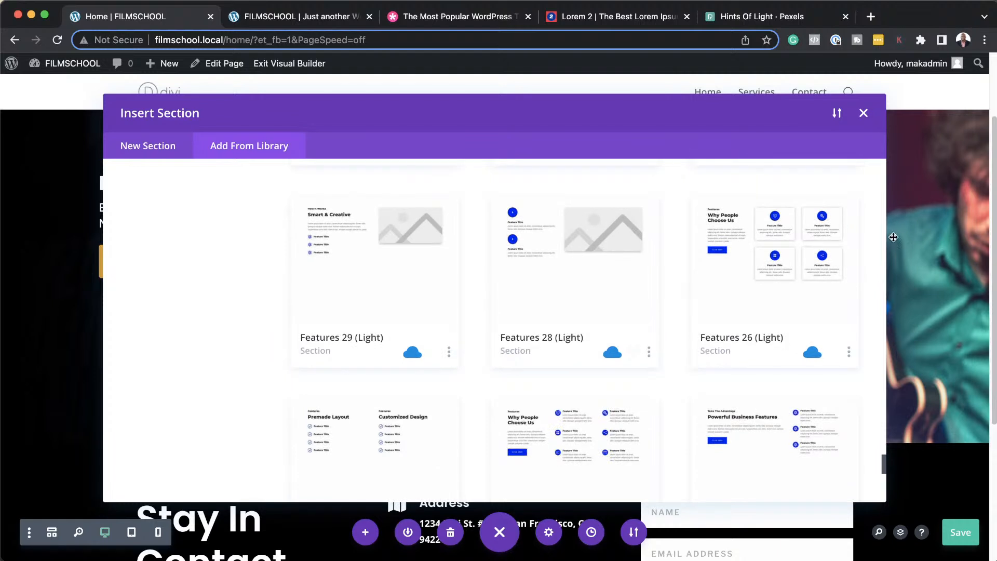
click(594, 444)
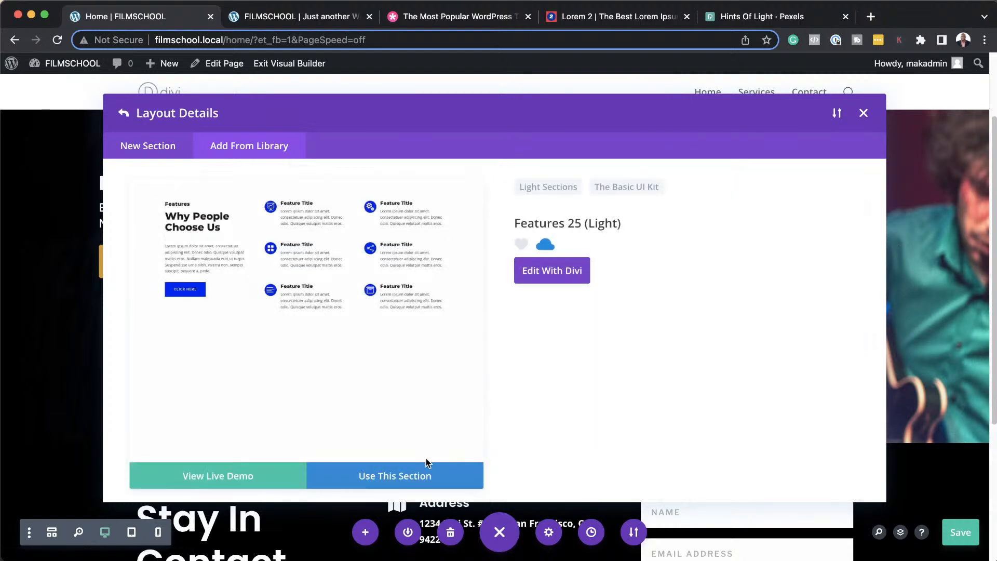
click(401, 476)
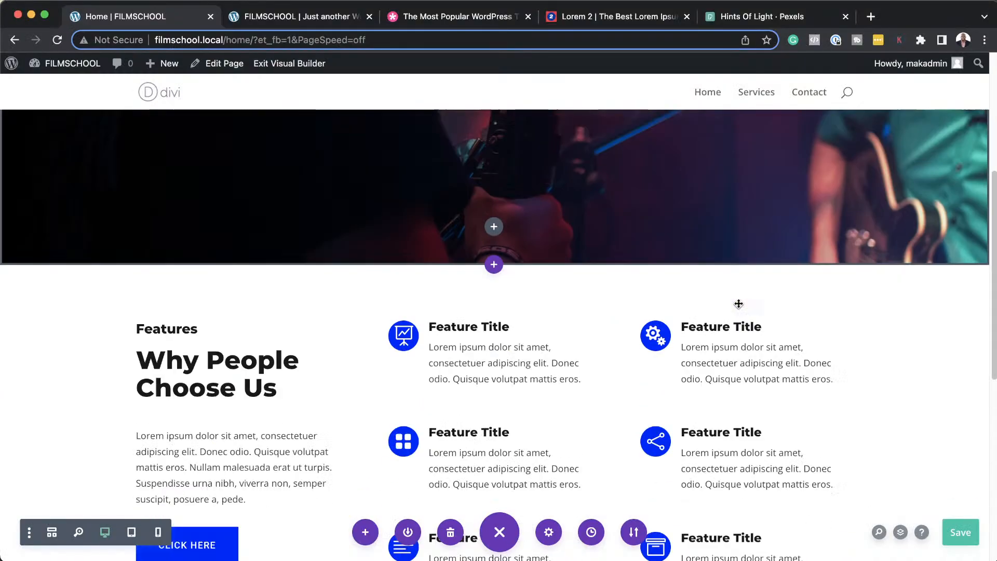
- Set the font of the paragraph under the "Why People Choose Us" heading to Poppins
scroll(579, 313, down, 2)
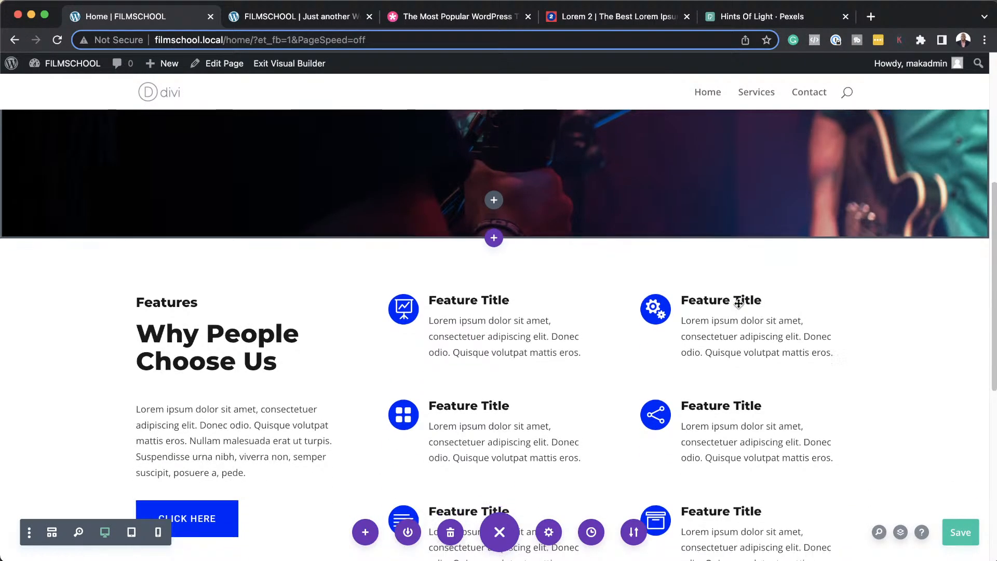
scroll(679, 369, down, 5)
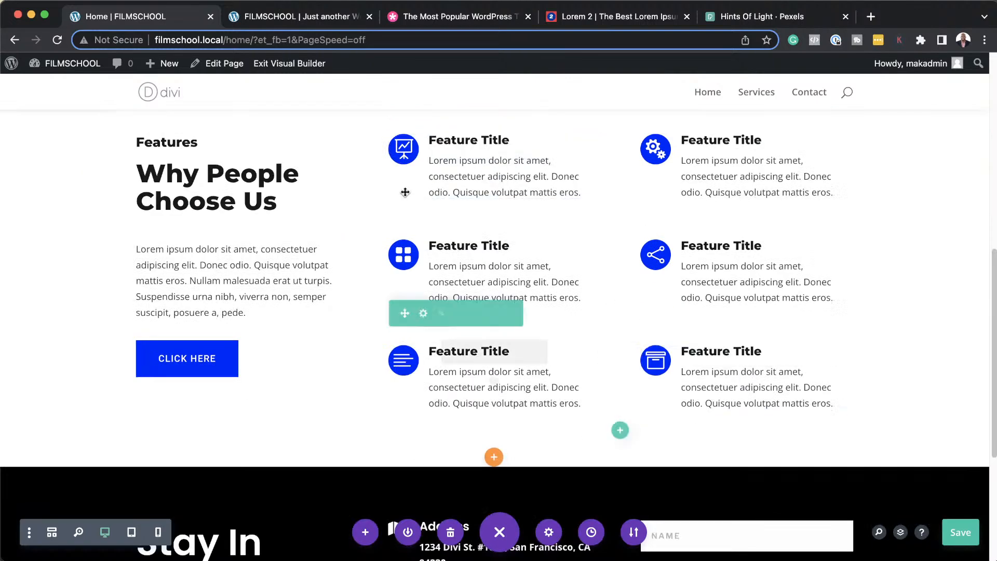
scroll(661, 374, down, 2)
scroll(405, 289, up, 8)
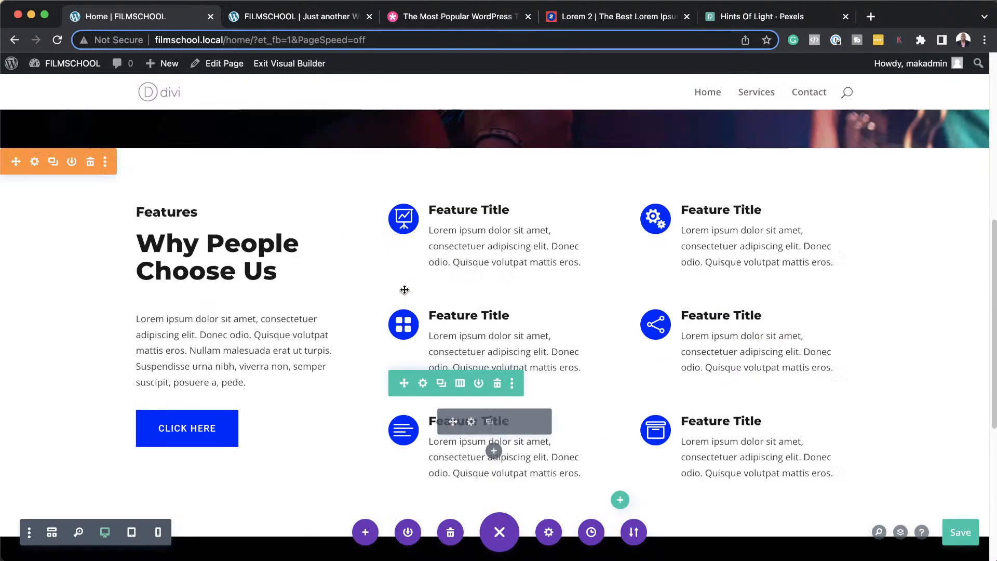
scroll(404, 289, down, 2)
scroll(400, 291, down, 2)
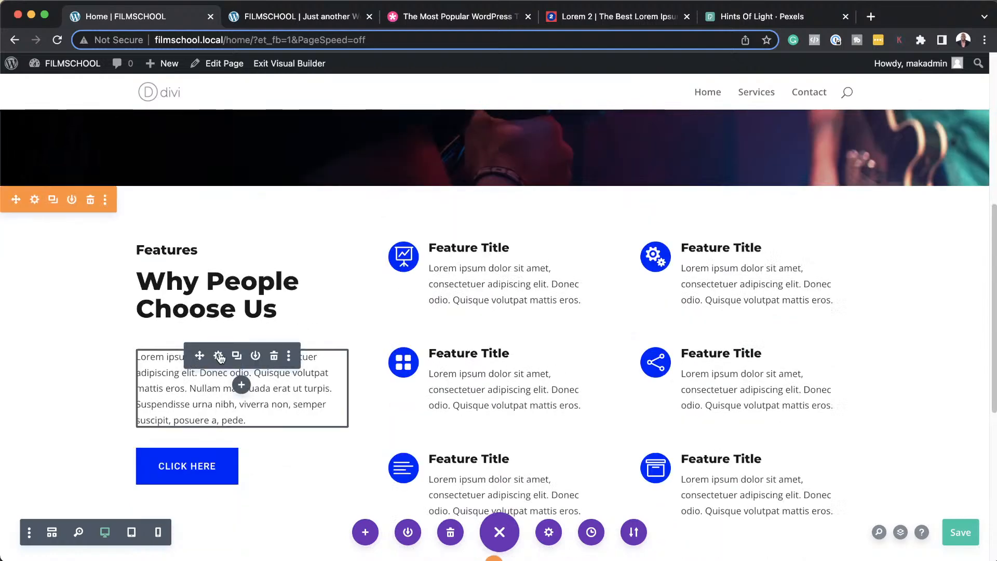
click(219, 357)
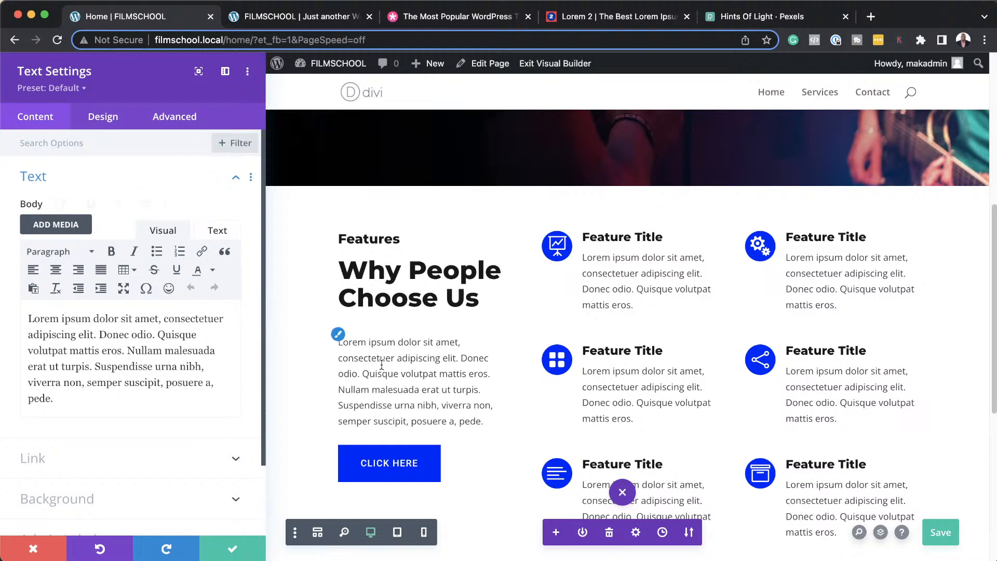
click(342, 340)
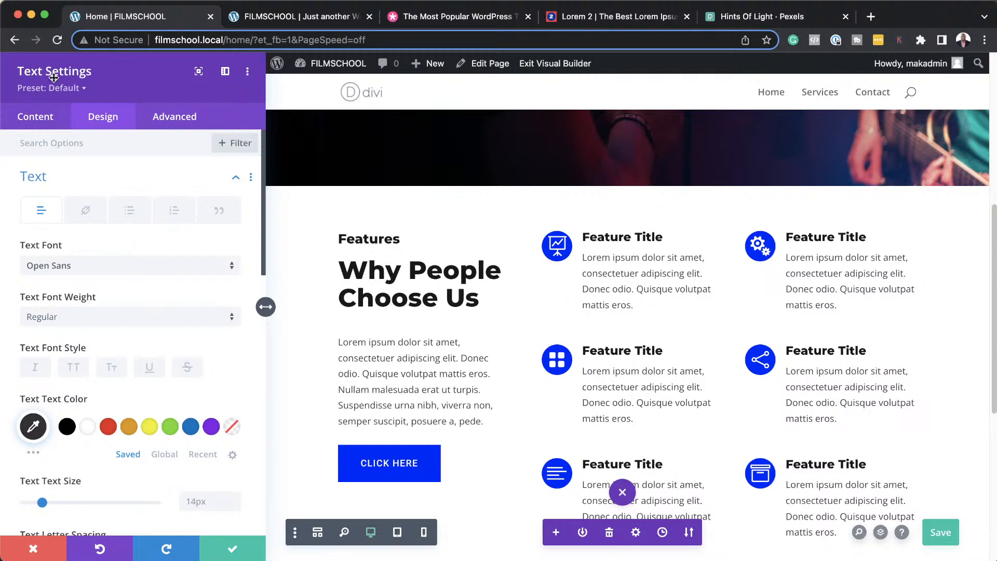
click(111, 266)
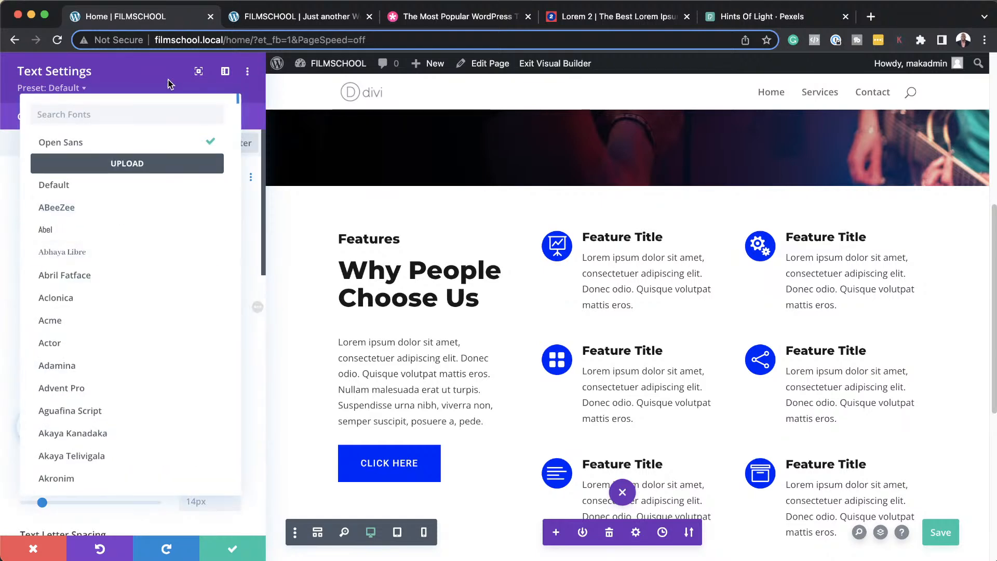
text(popp)
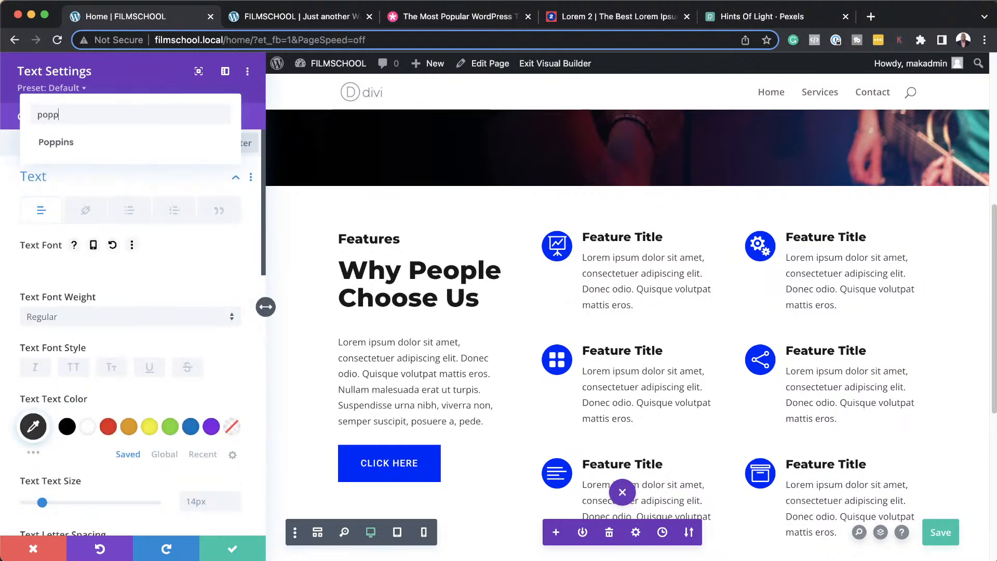
click(129, 142)
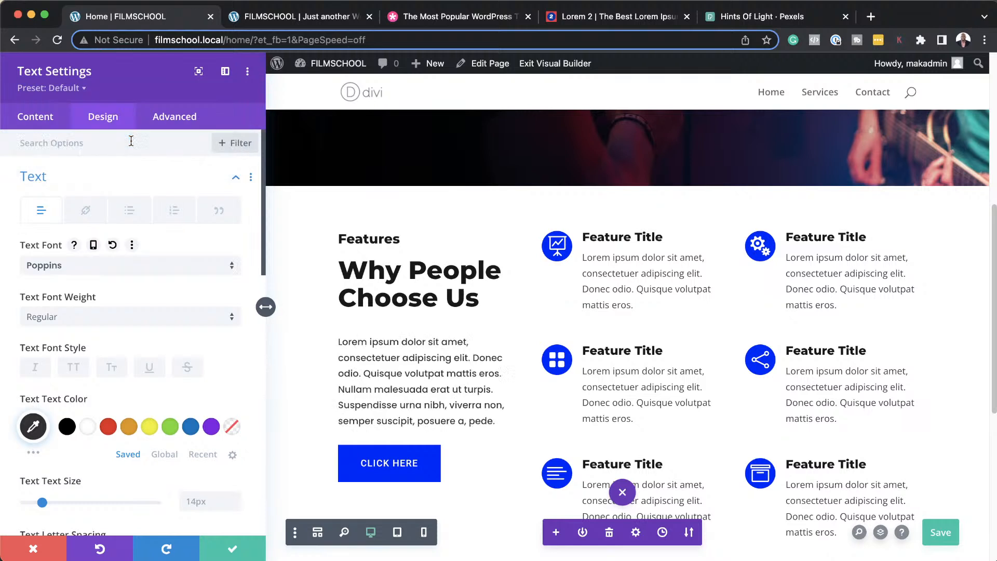
- Set the paragraph's text size to 16px and save the text module's settings
scroll(174, 363, down, 2)
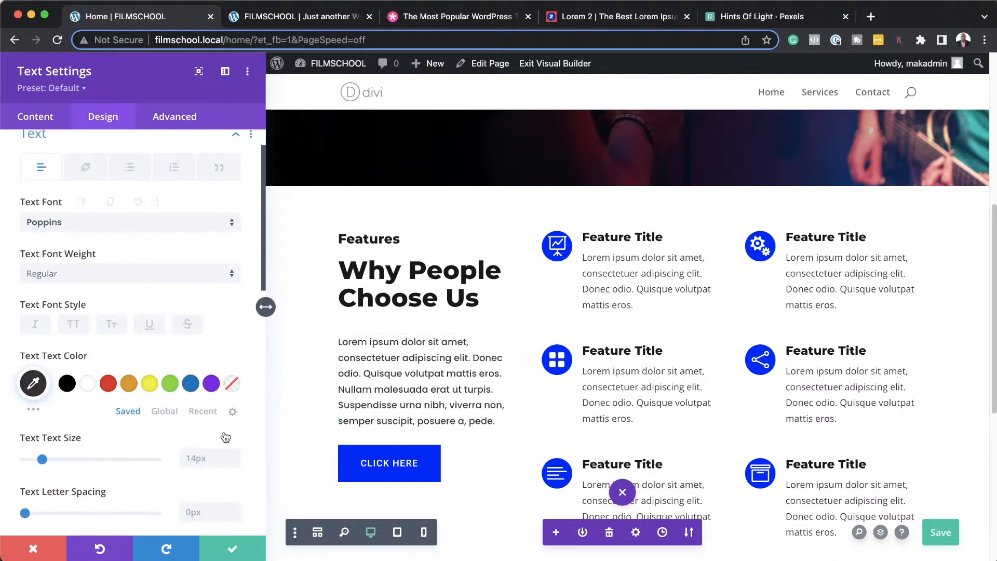
click(236, 455)
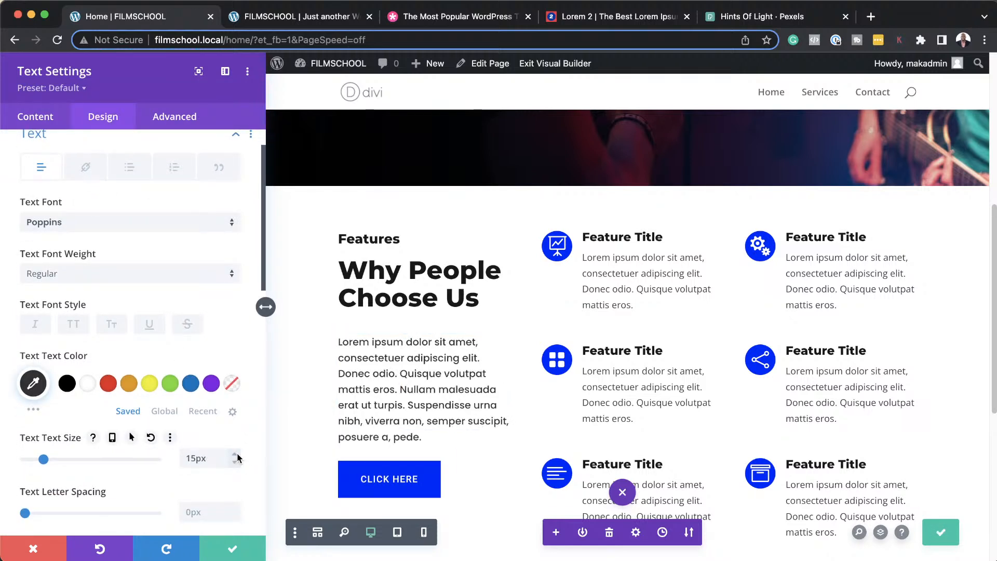
click(237, 455)
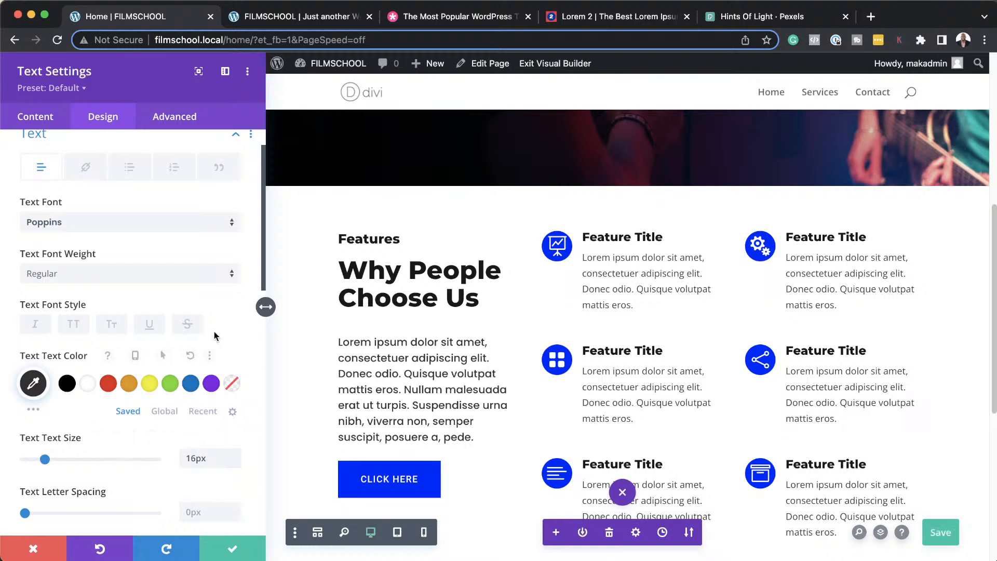
click(232, 552)
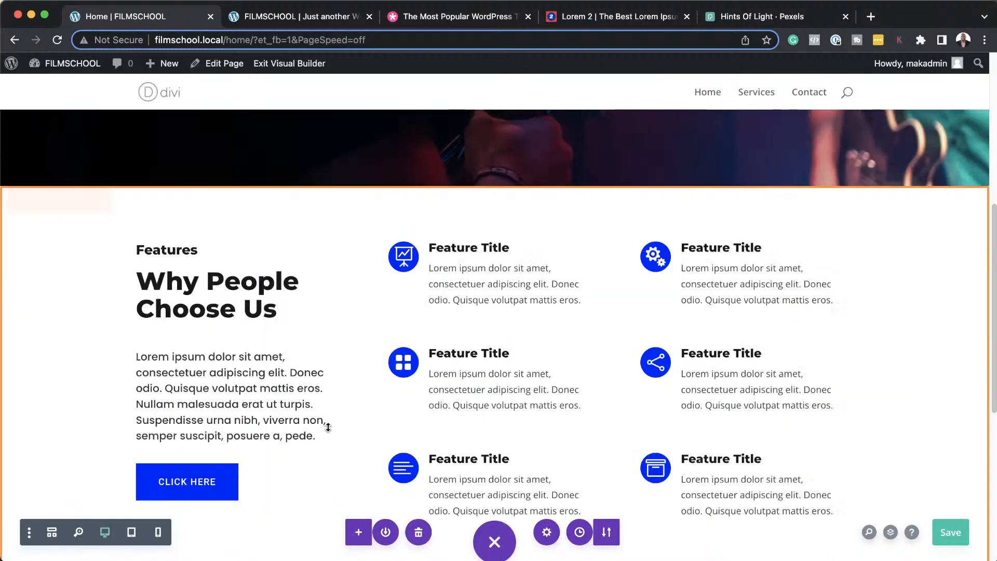
- Add a regular section with a two-column row below the features section and insert a Text module in its first column
scroll(328, 426, down, 3)
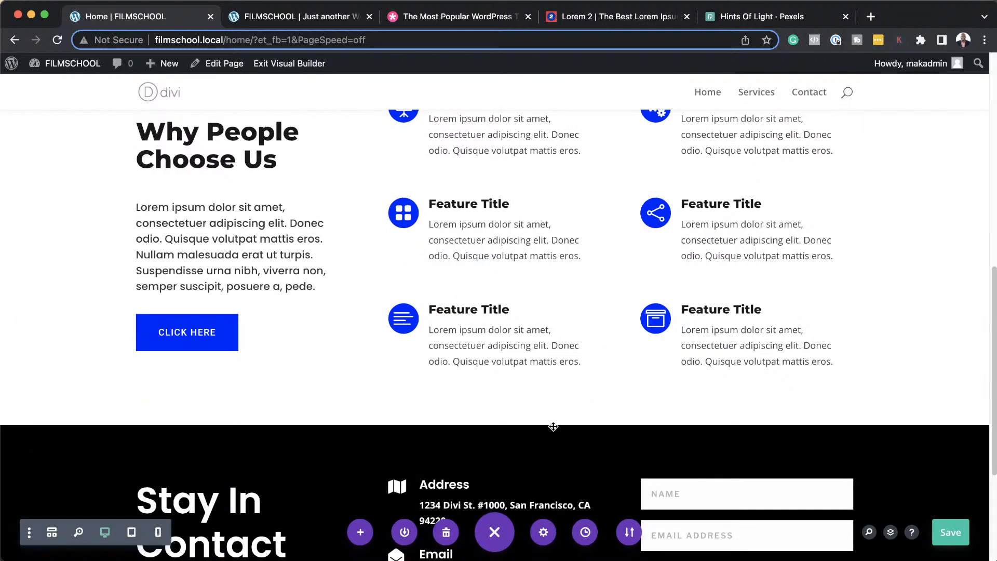
scroll(512, 367, down, 1)
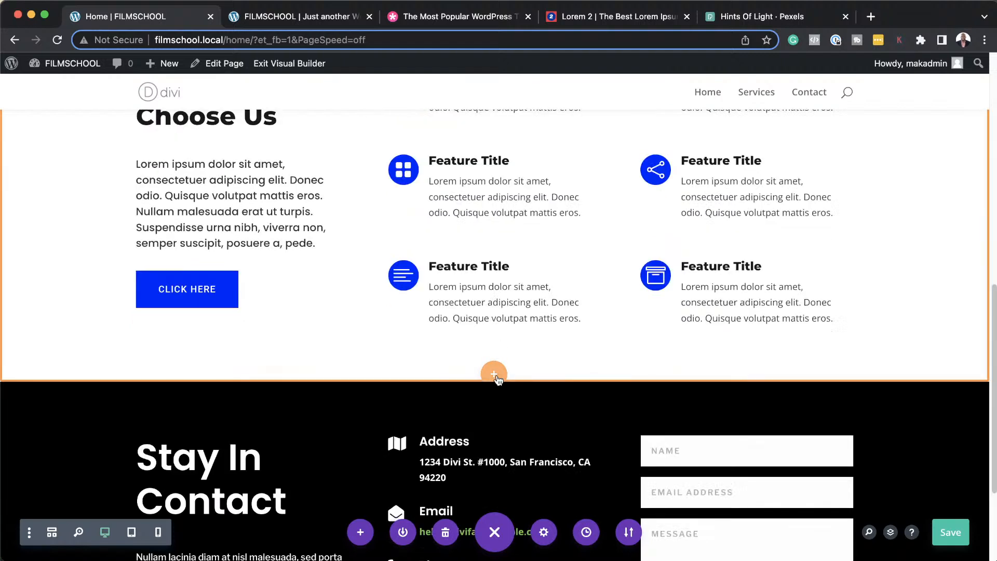
click(496, 373)
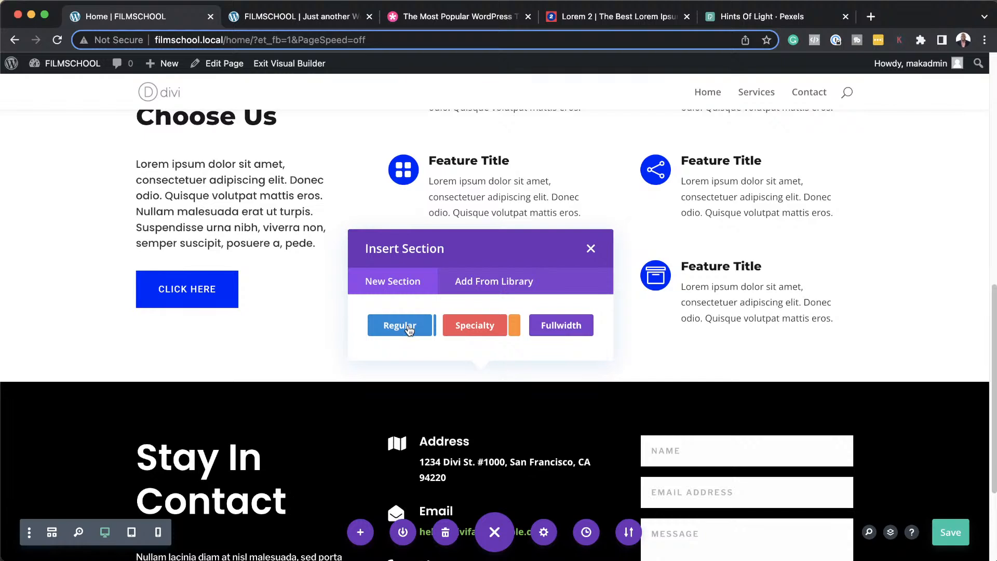
click(409, 328)
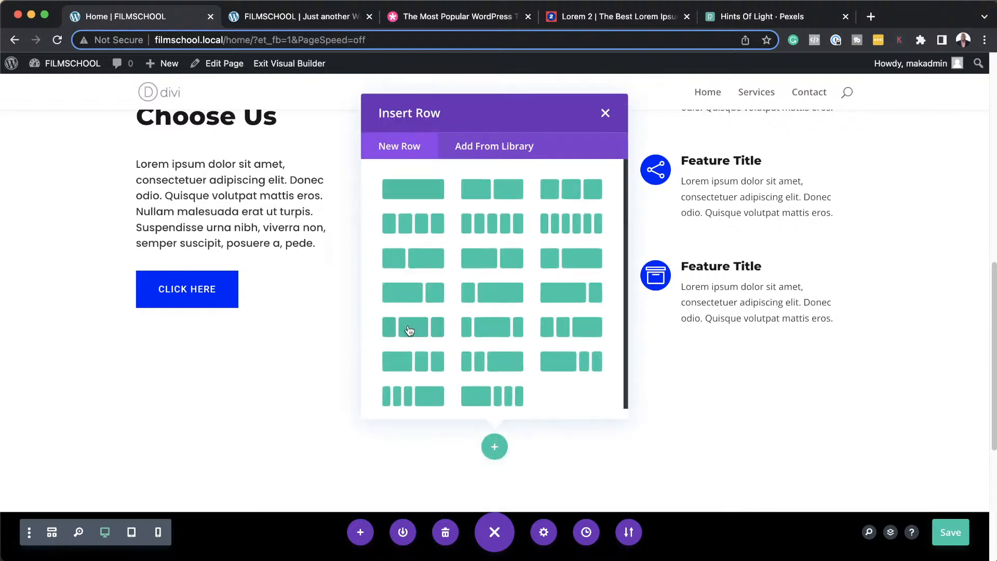
click(507, 191)
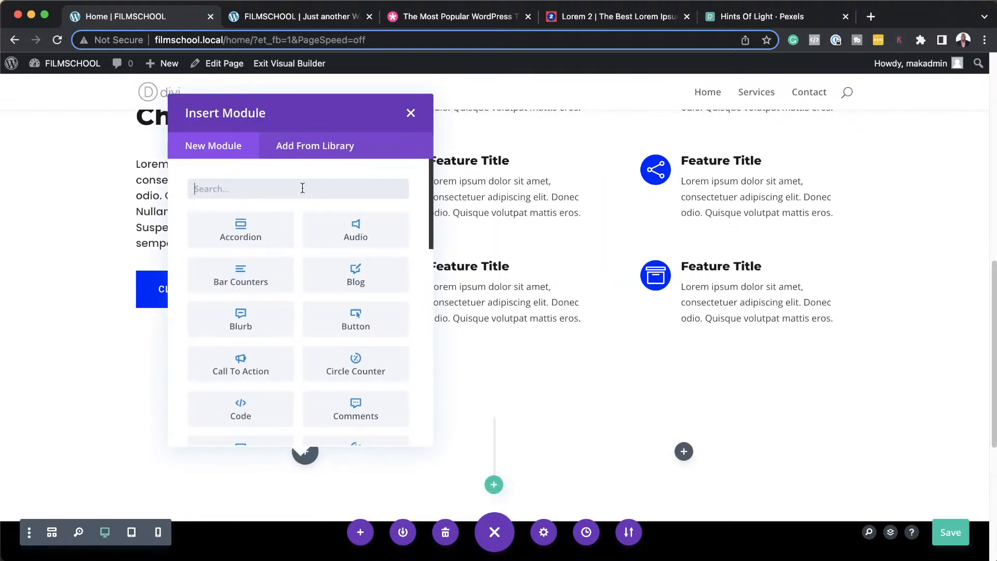
text(text)
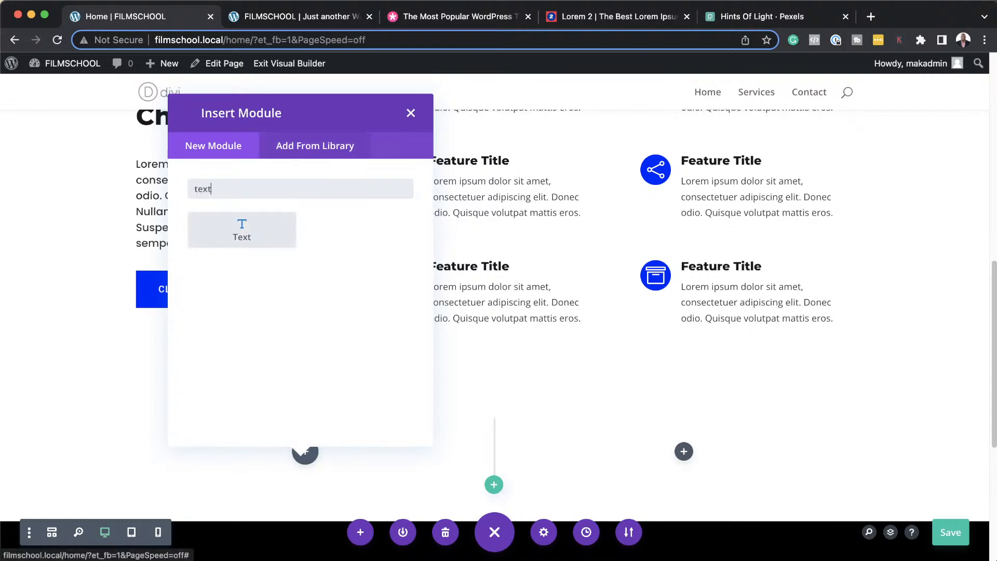
click(267, 224)
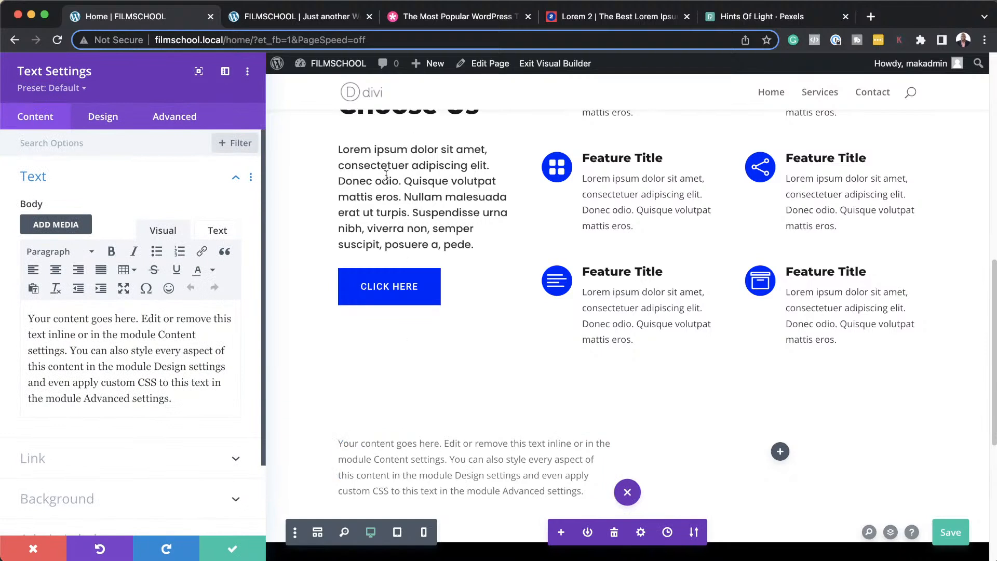
click(112, 123)
click(73, 180)
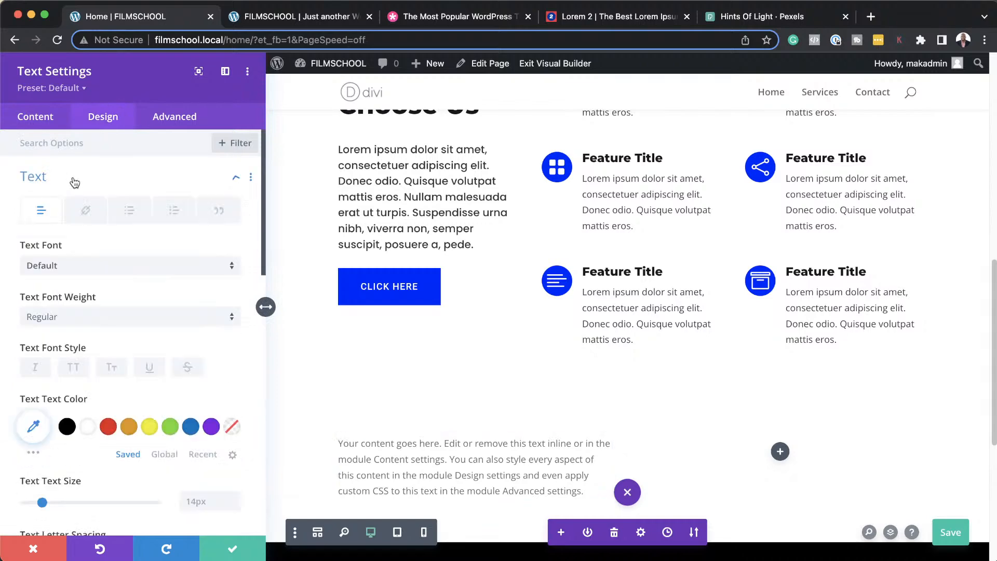
click(102, 266)
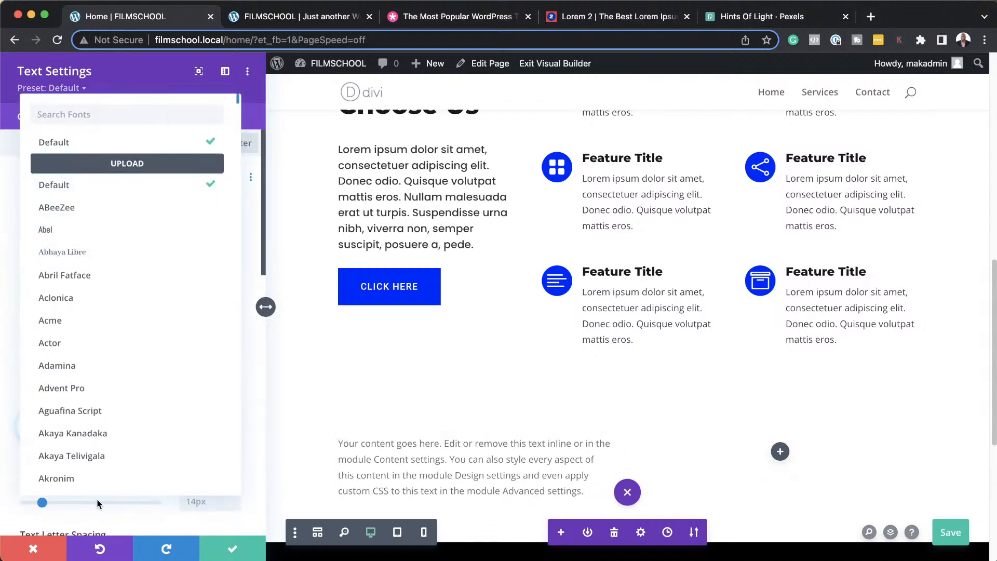
click(44, 552)
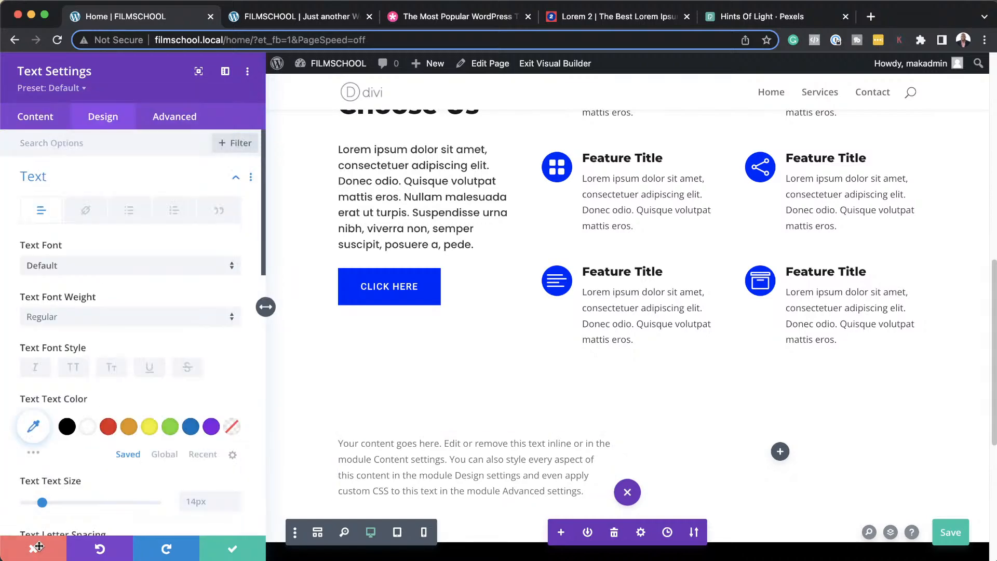
click(36, 548)
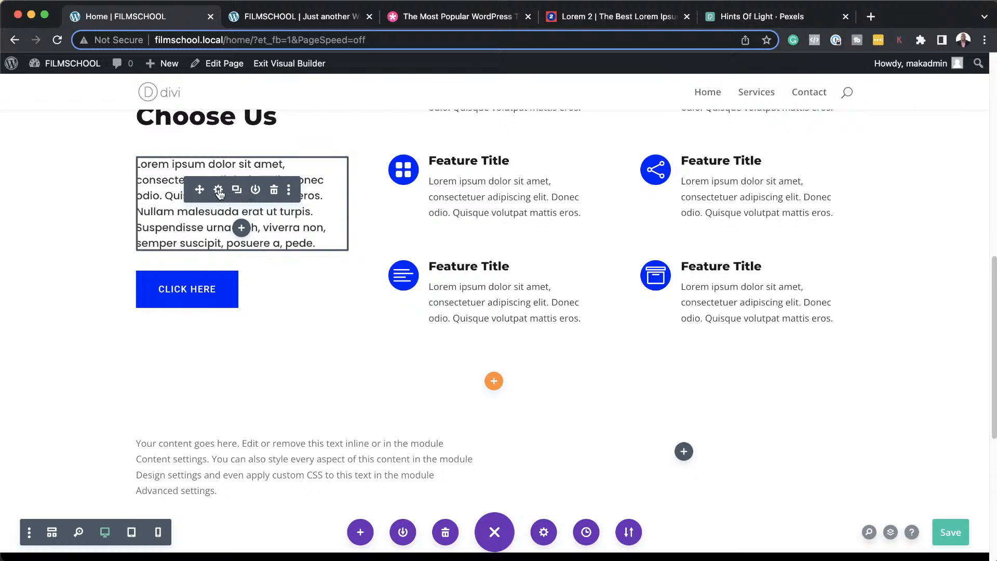
- Create a text preset named "Paragraph" from the current styles of the paragraph under "Why People Choose Us" and assign it as the site-wide default
click(219, 191)
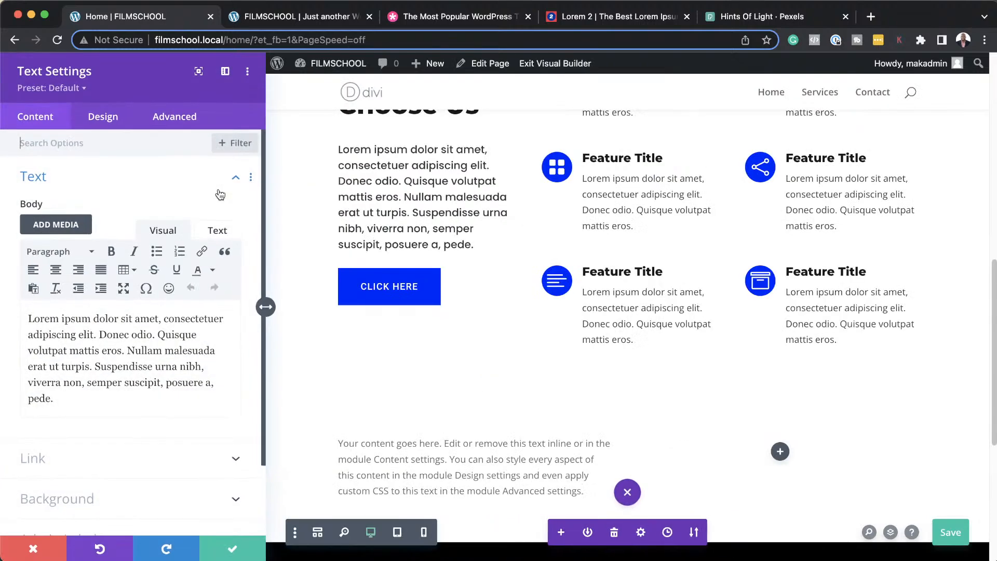
click(83, 89)
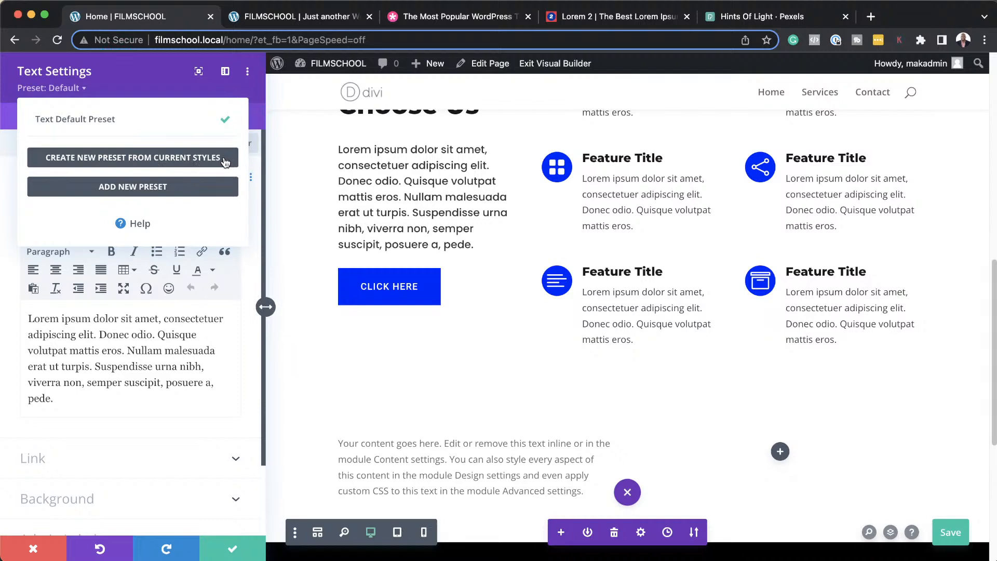
click(154, 73)
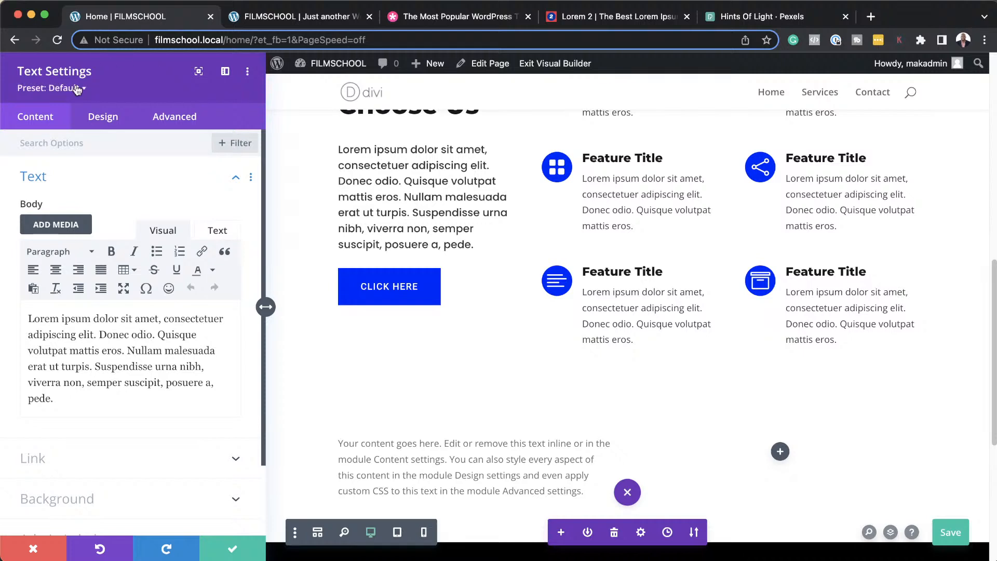
click(339, 145)
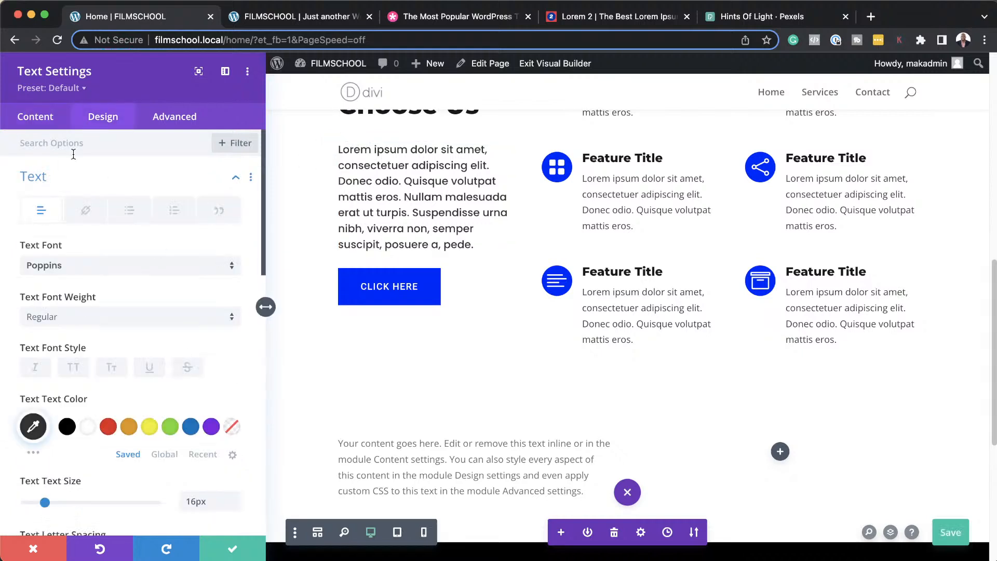
click(83, 90)
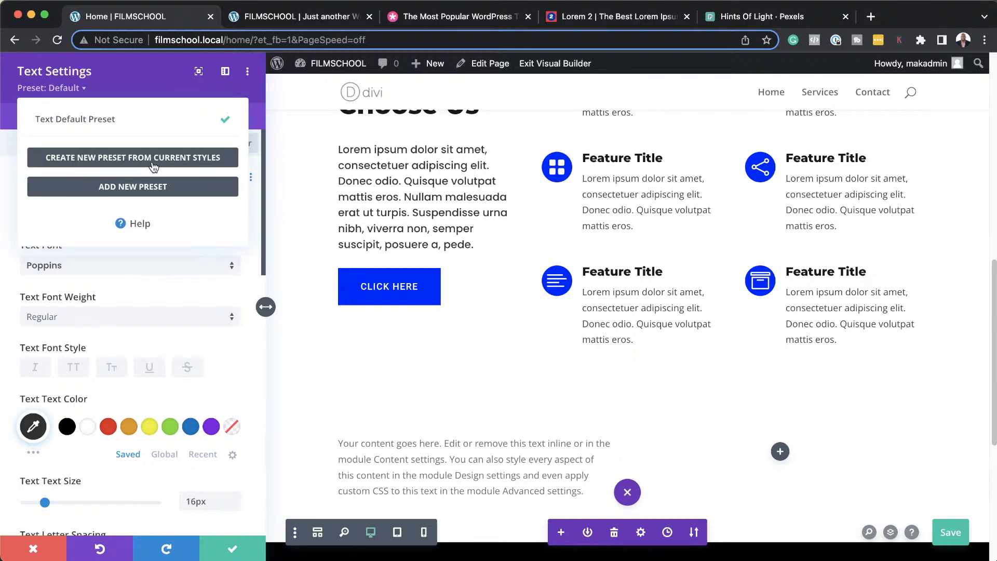
click(173, 162)
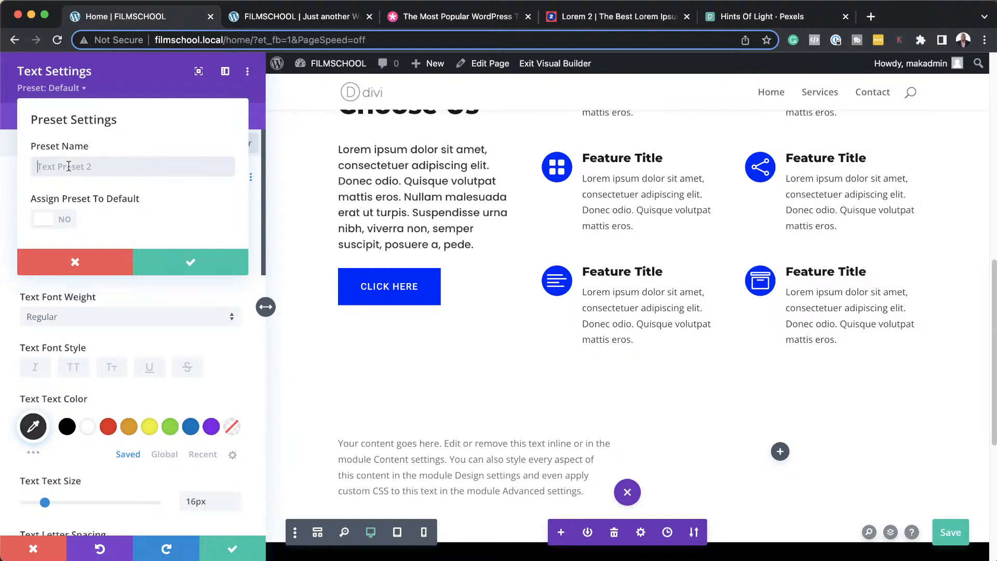
text(Paragraph)
click(68, 224)
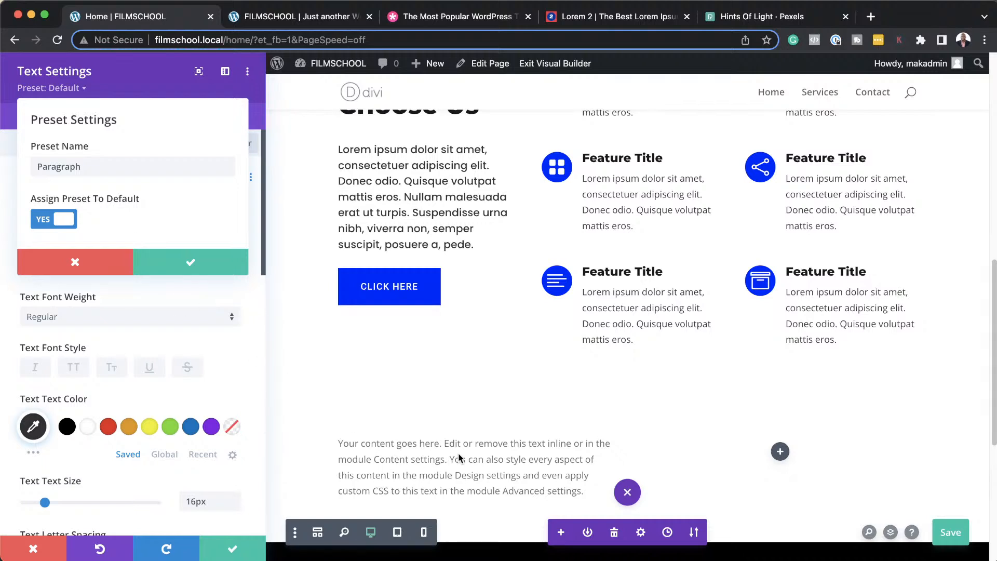
click(192, 263)
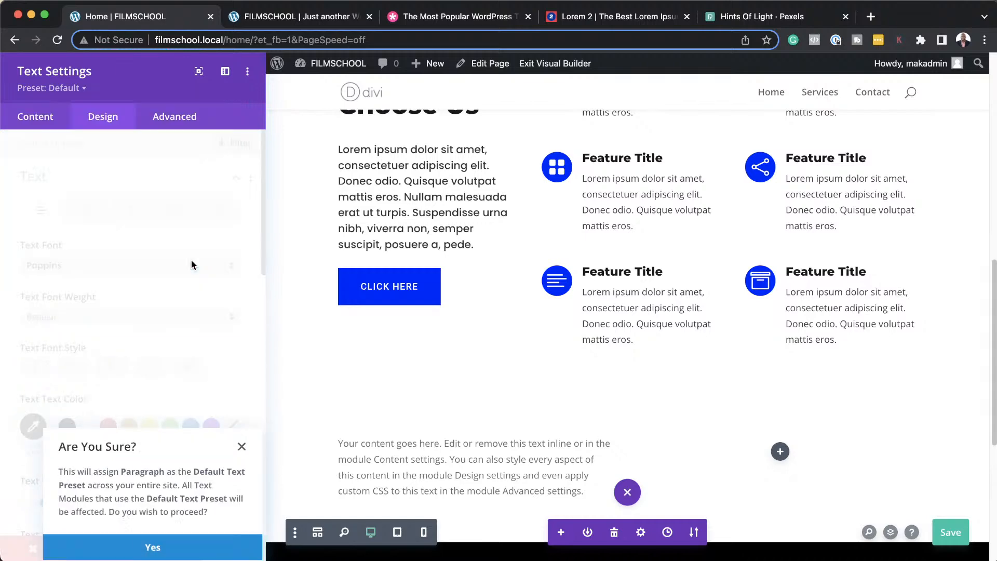
click(153, 549)
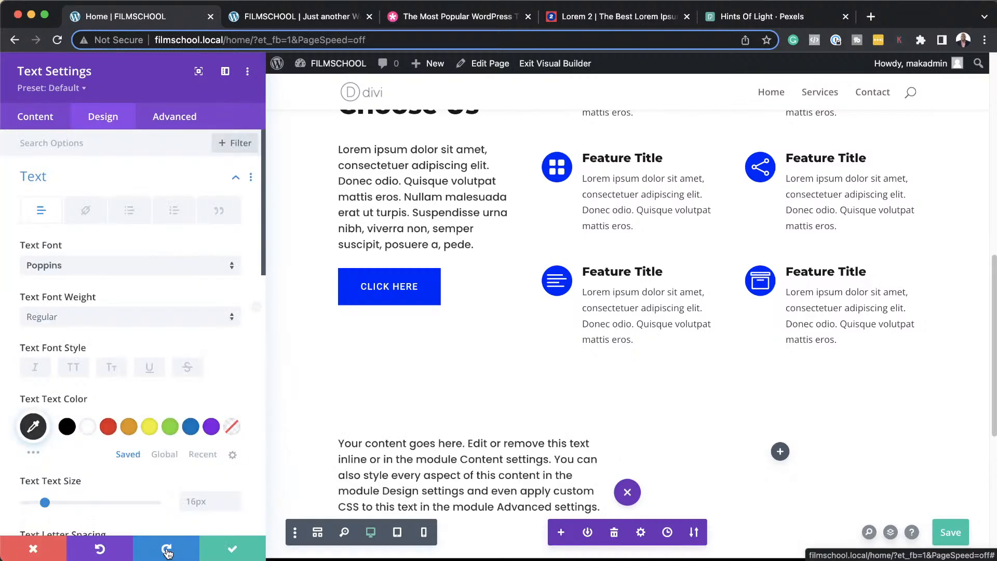
- Save the text preset changes and the paragraph module's settings
click(392, 480)
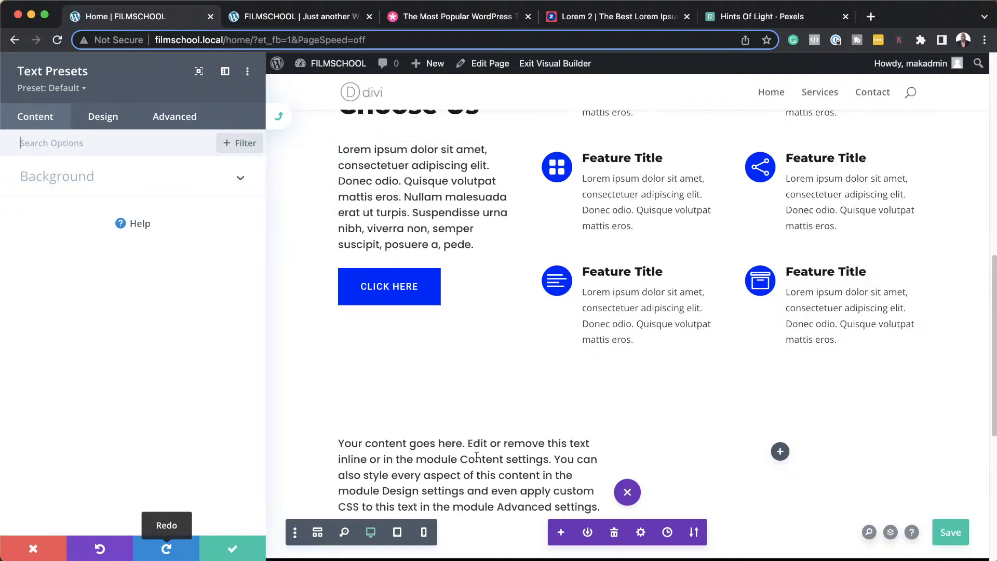
click(236, 547)
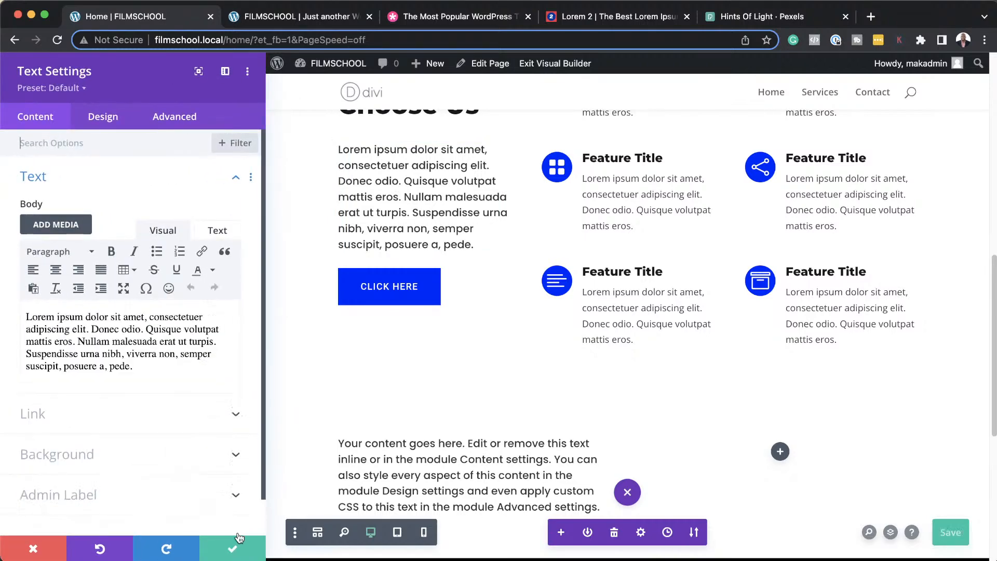
click(233, 550)
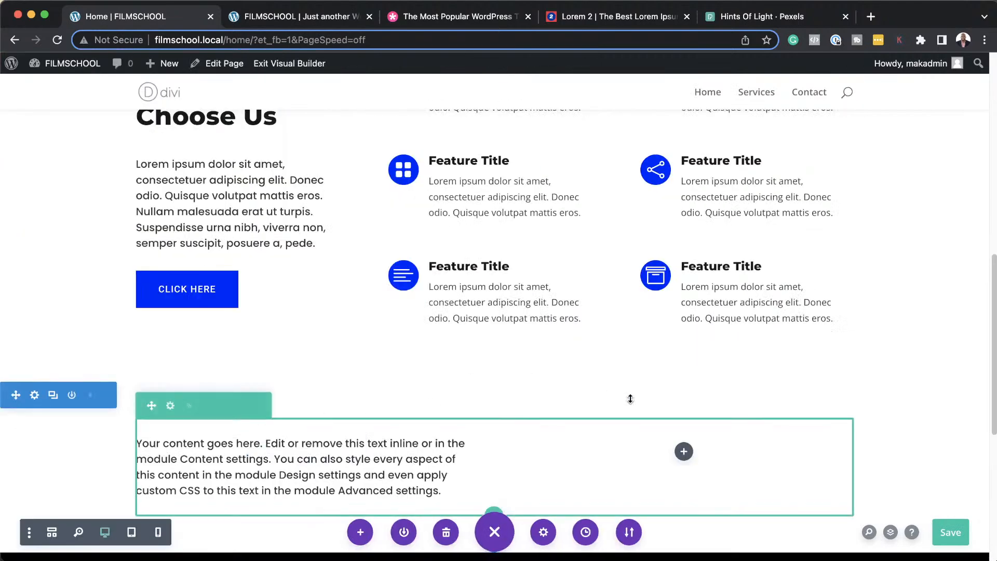
- Replace the text module in the new row's first column with a newly inserted Text module and save the page
click(350, 443)
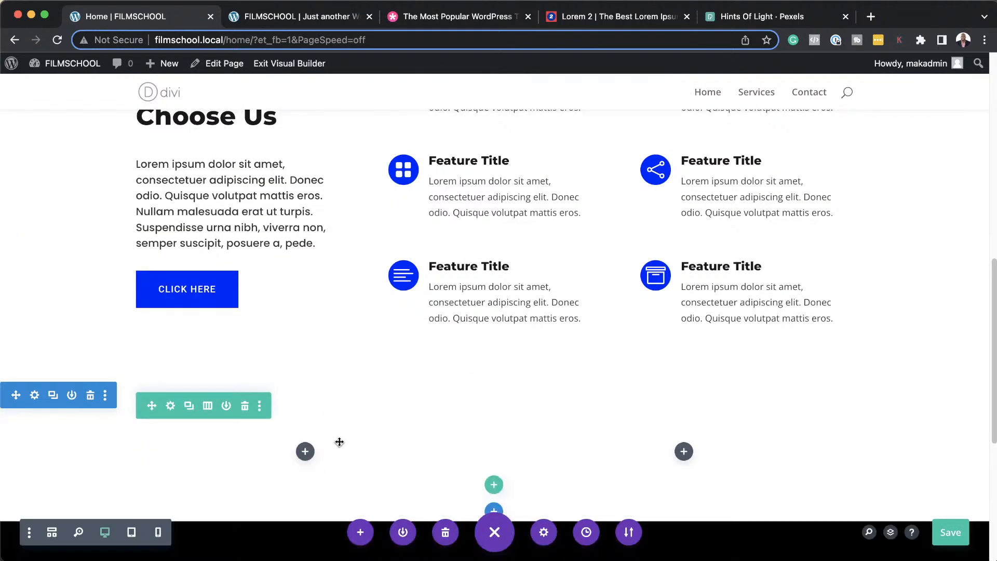
click(305, 451)
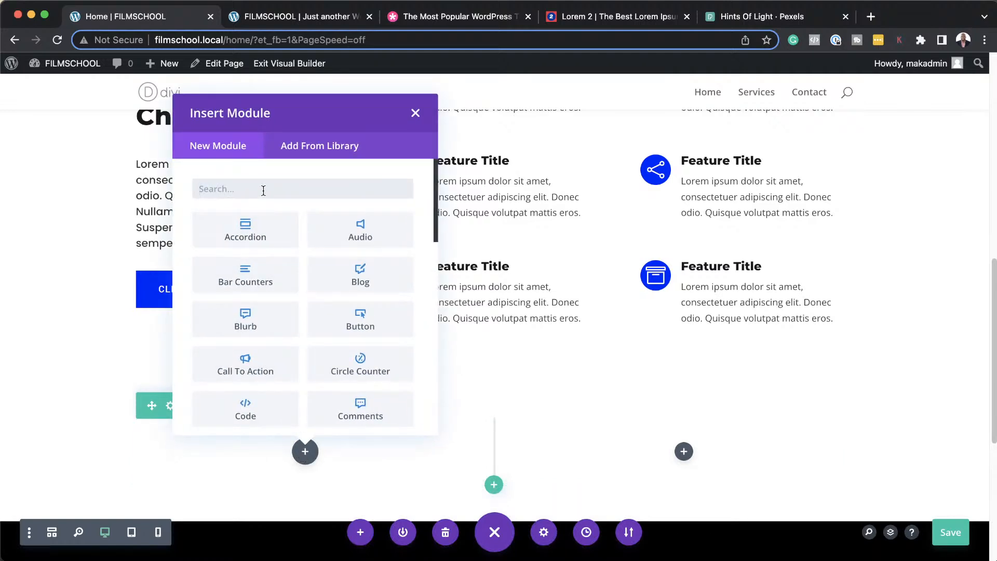
text(text)
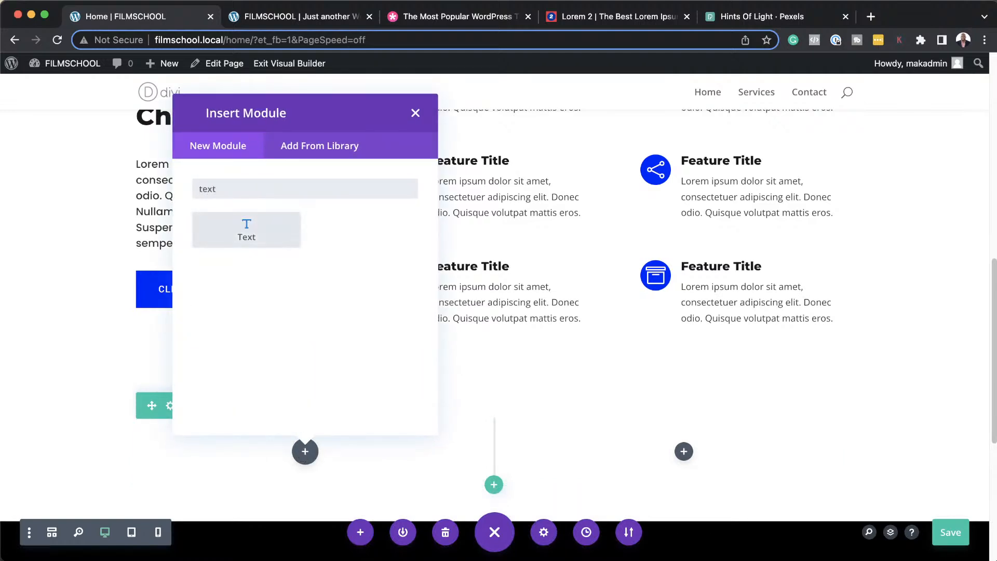
click(260, 225)
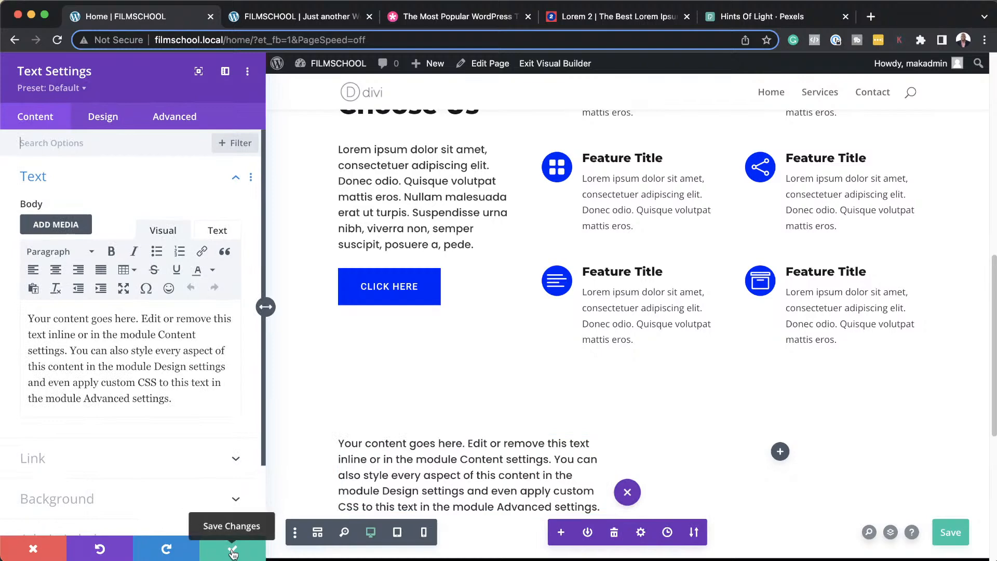
click(233, 553)
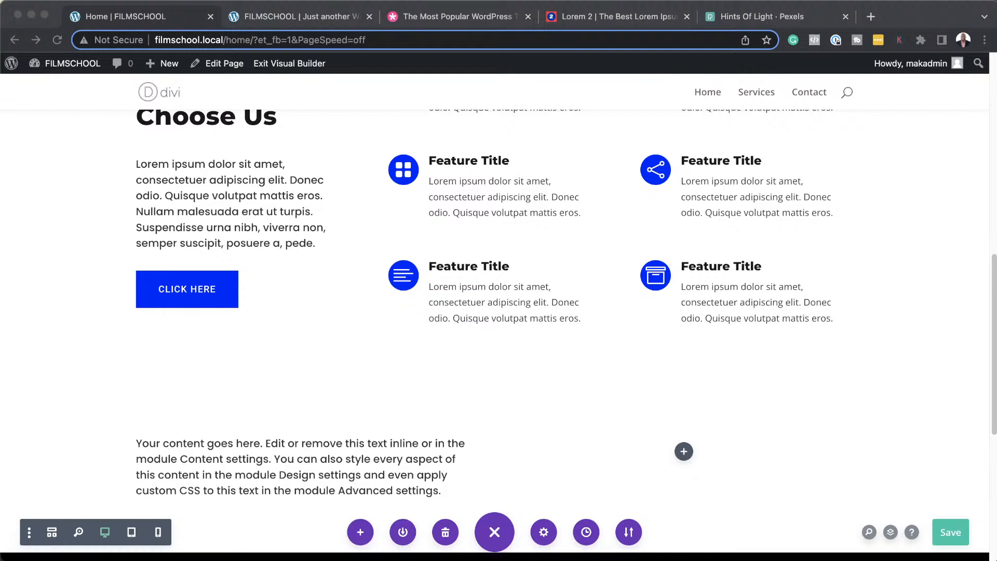
key(super+s)
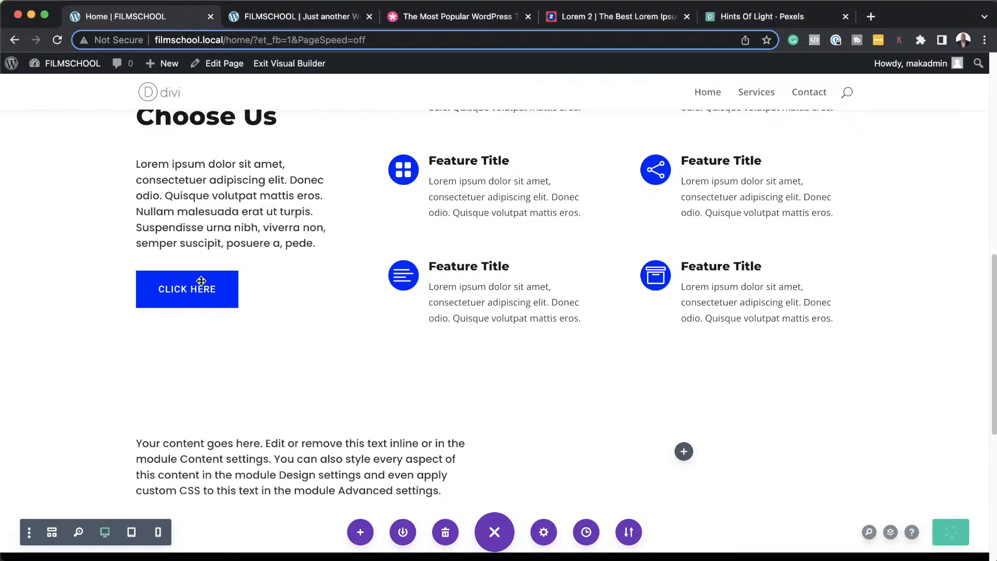
- Set the background of the button under "Why People Choose Us" to orange #e09900 and its border to the same orange
mouse_move(182, 275)
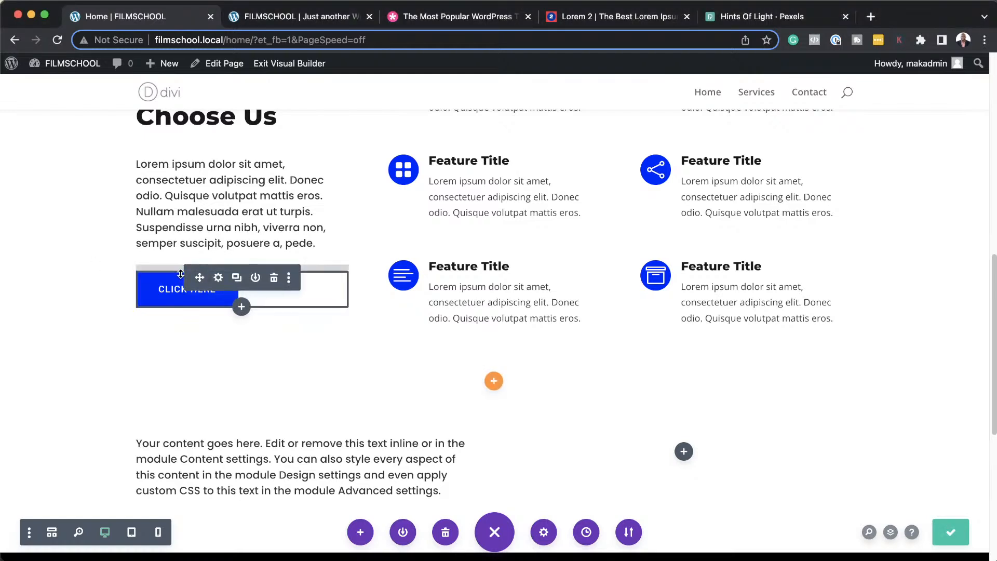
click(218, 279)
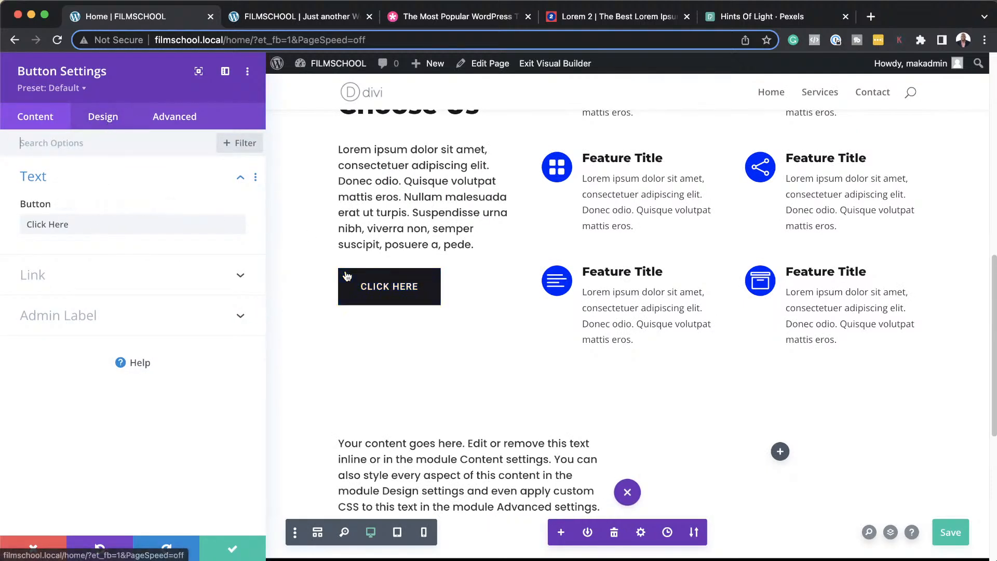
click(113, 123)
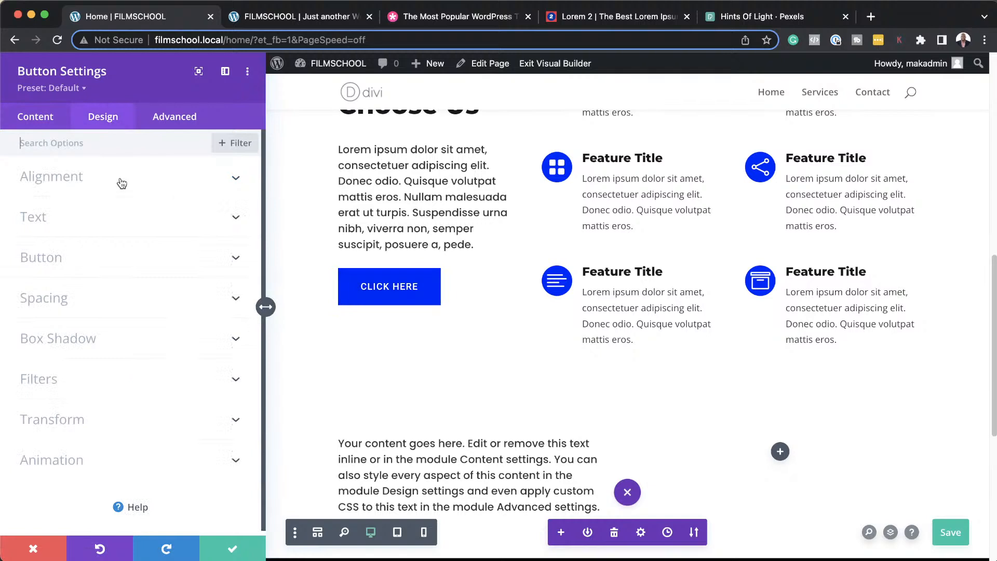
click(92, 253)
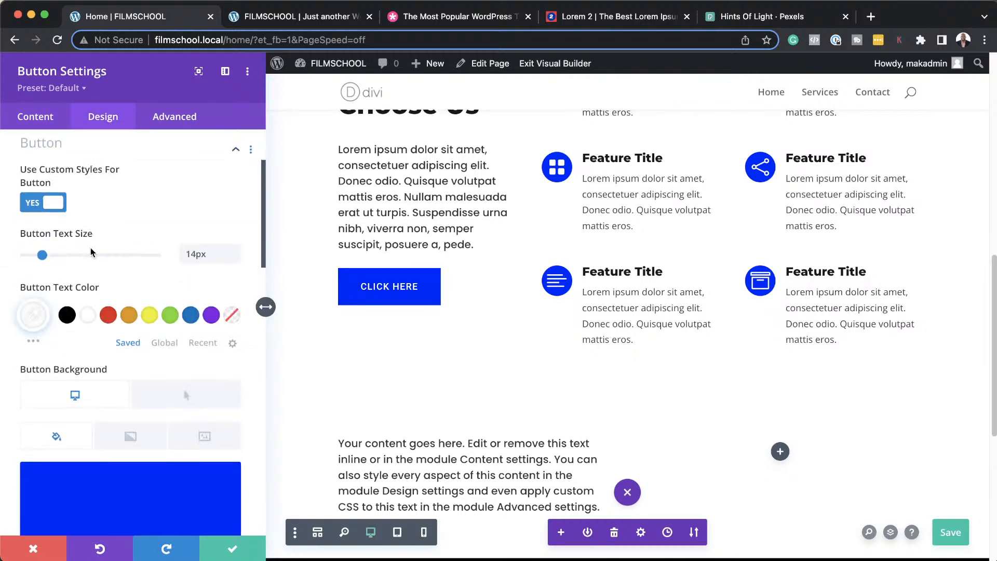
scroll(161, 351, down, 1)
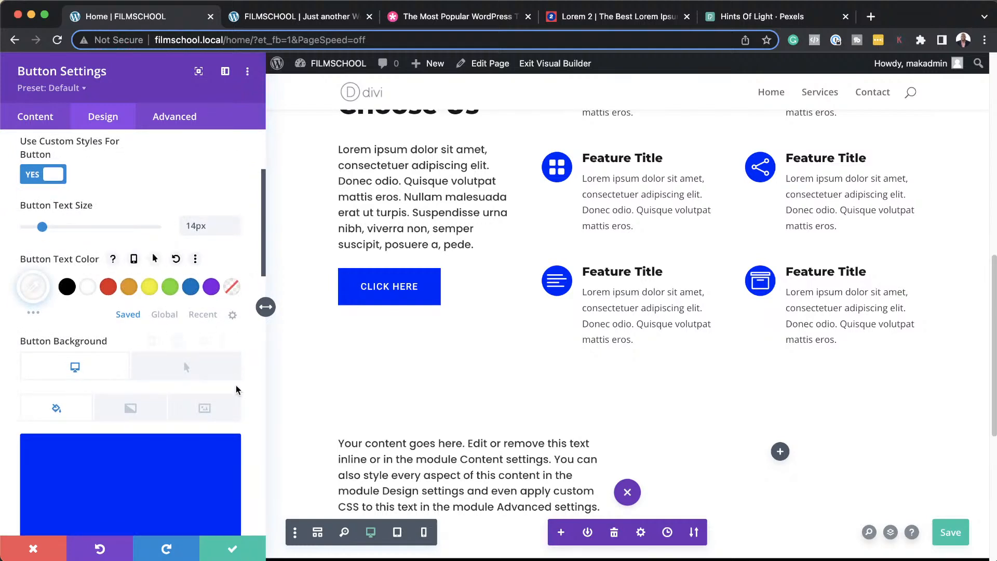
scroll(236, 390, down, 2)
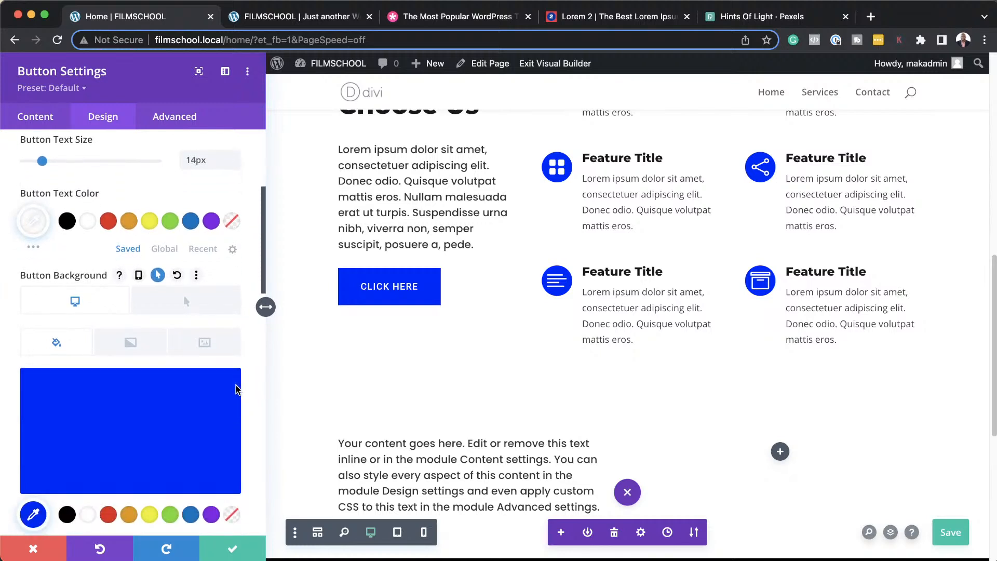
click(130, 515)
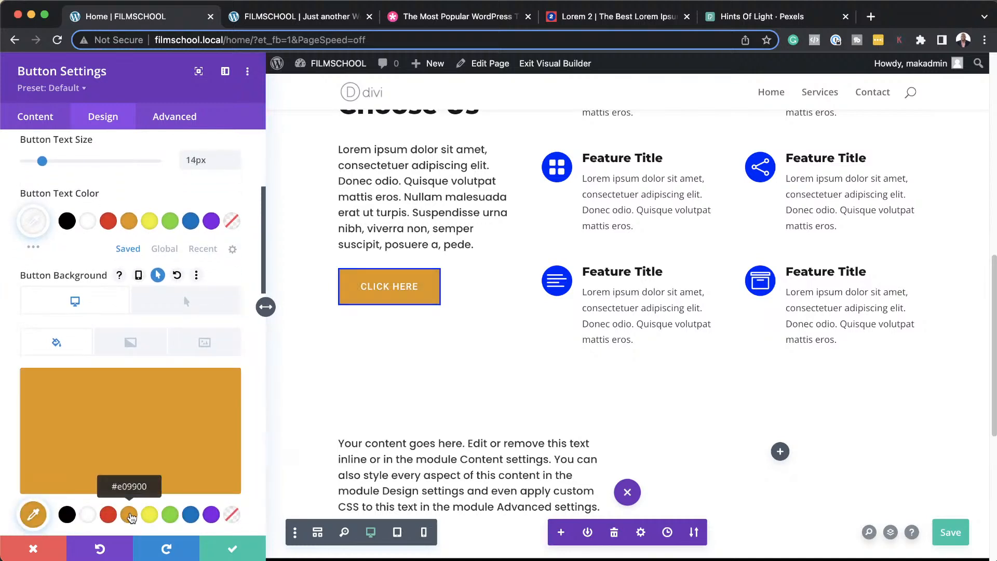
scroll(145, 490, down, 3)
scroll(145, 487, down, 5)
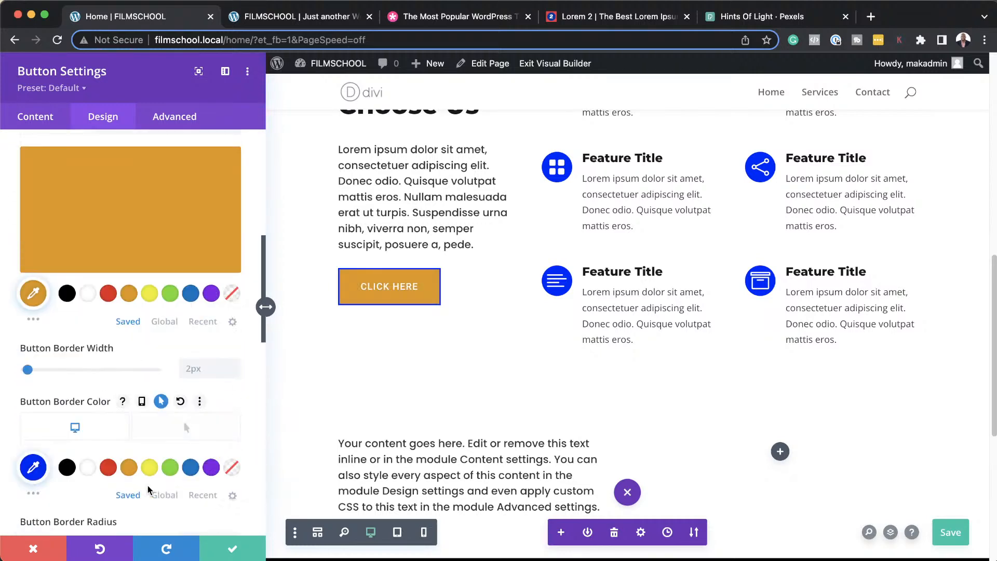
click(130, 422)
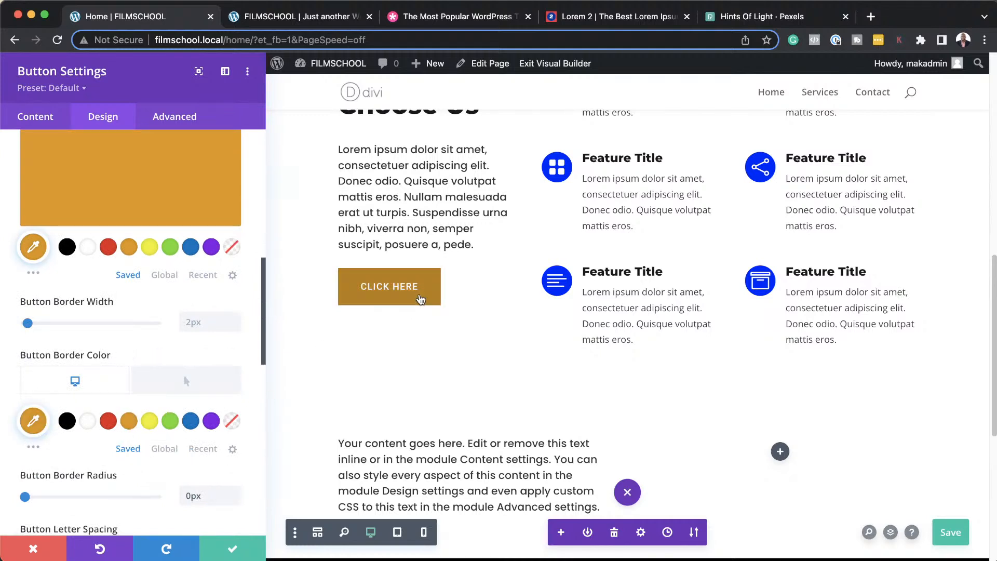
- Set the orange button's font to Poppins with a Bold font weight
scroll(121, 410, down, 4)
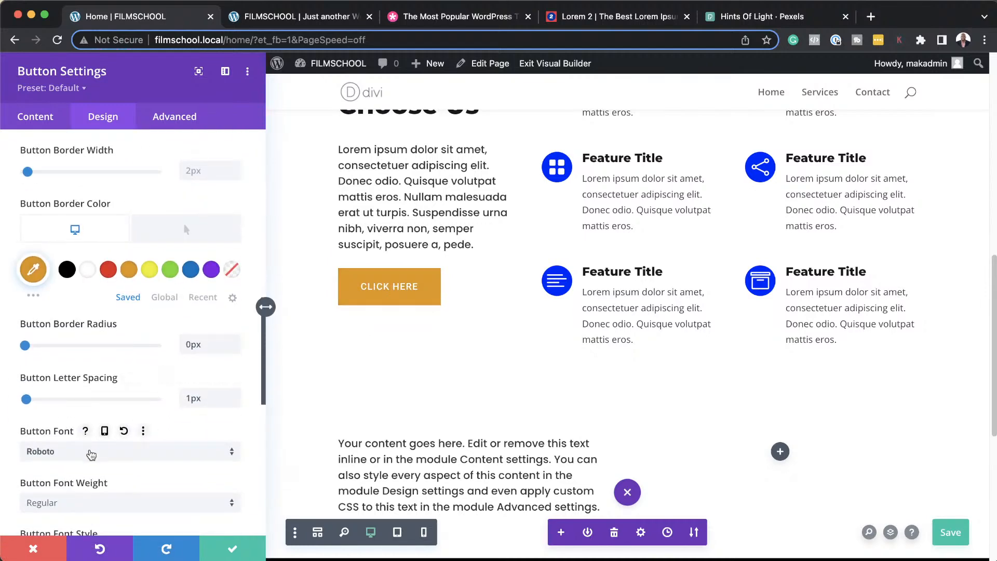
click(91, 455)
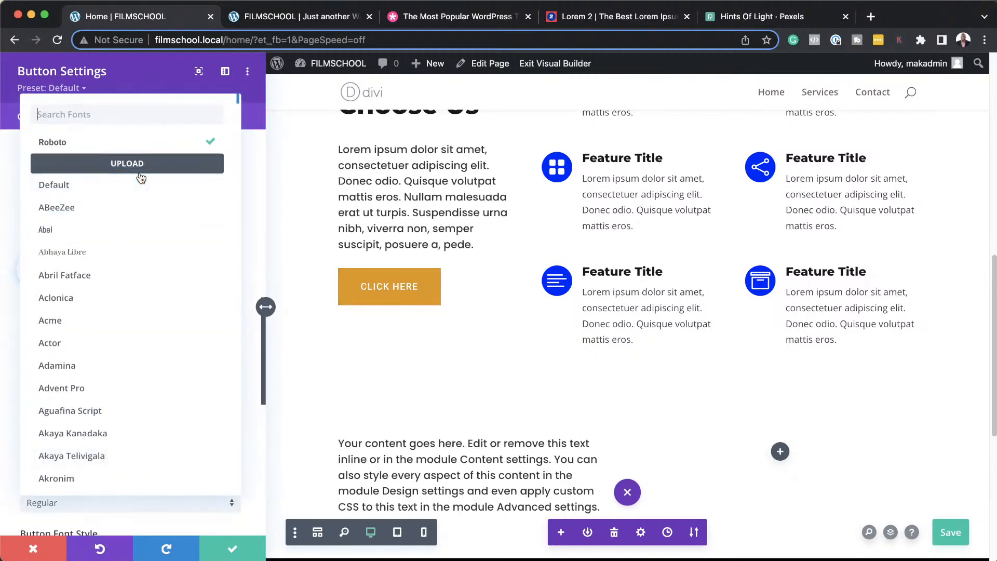
text(pop)
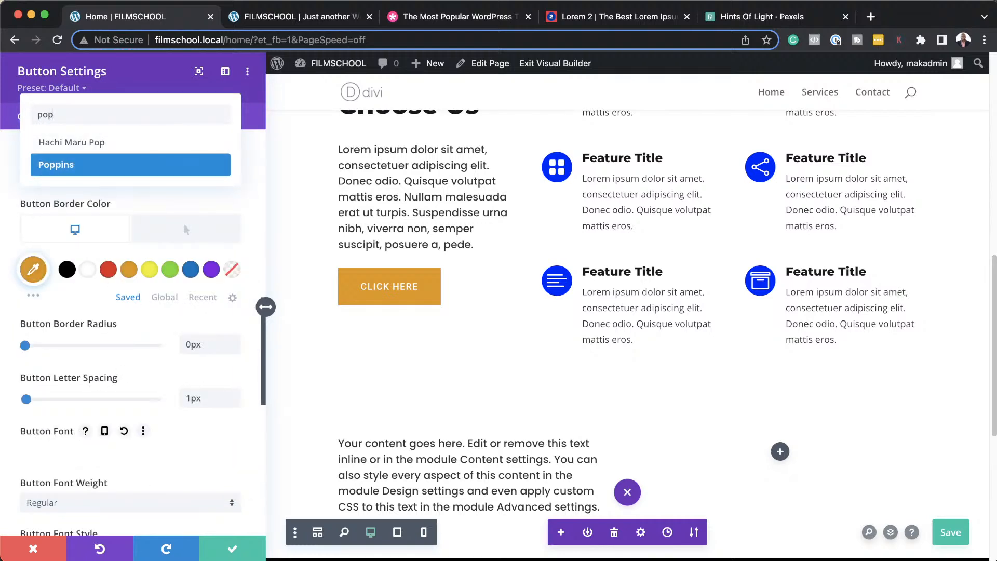
text(p)
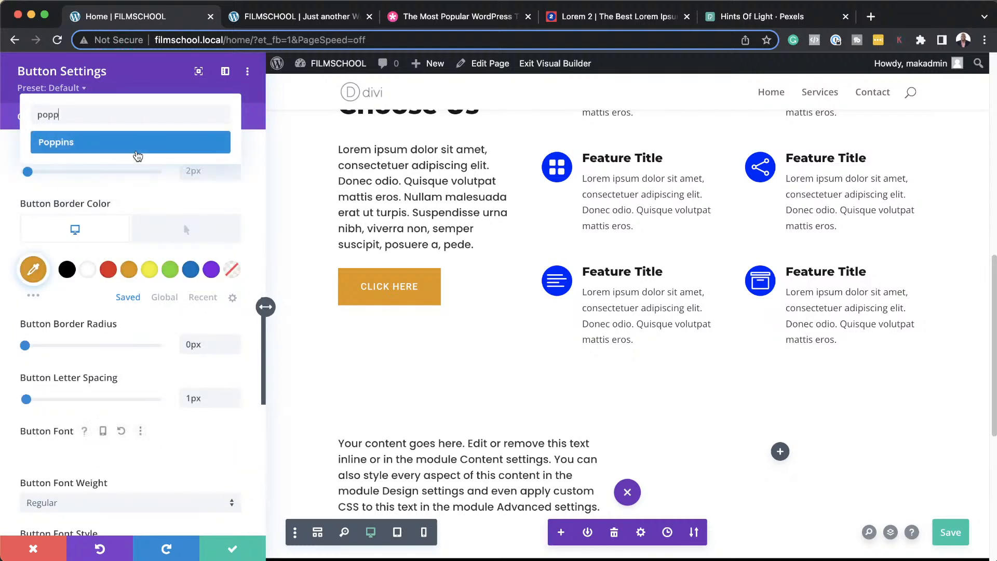
click(138, 145)
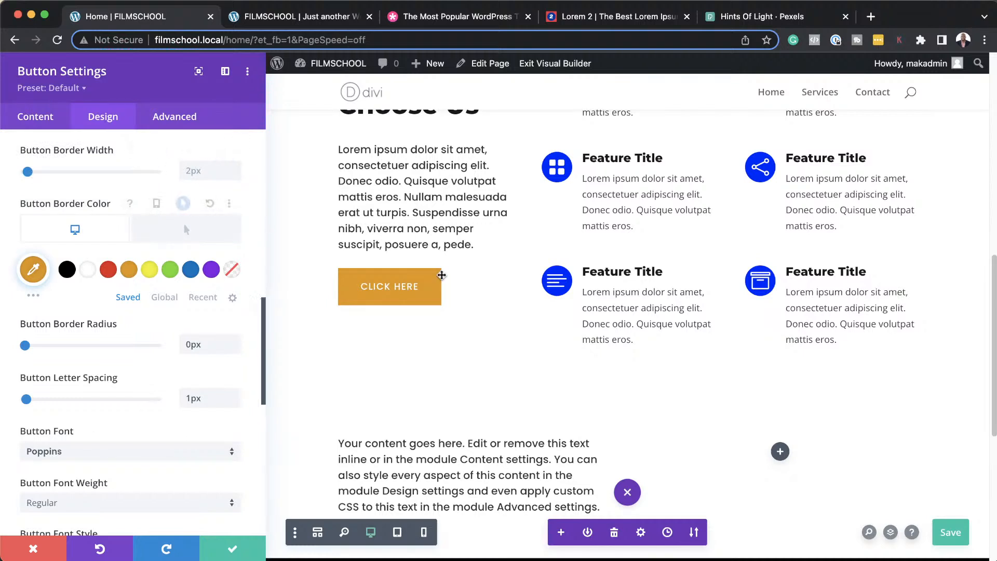
scroll(125, 373, down, 2)
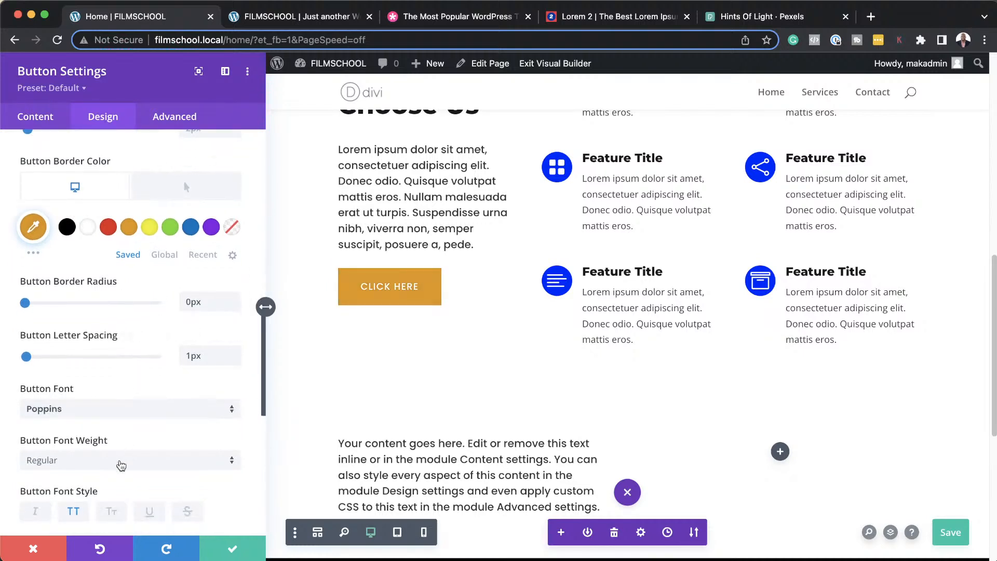
click(115, 460)
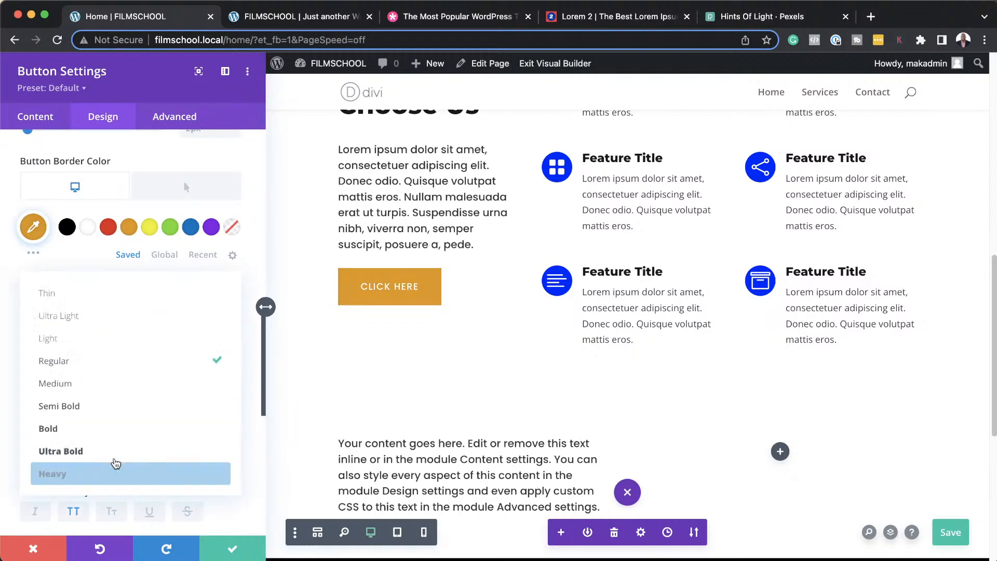
click(114, 433)
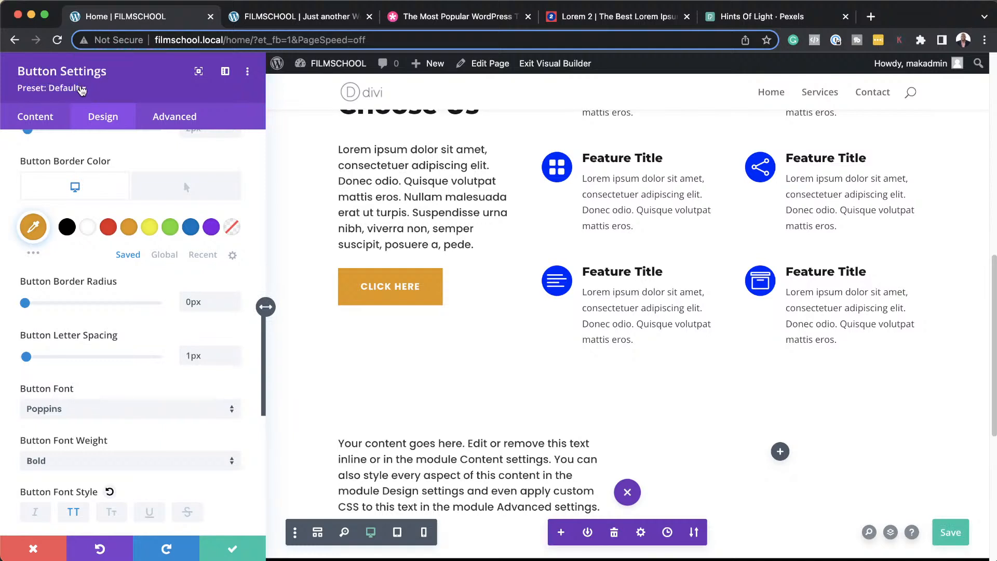
- Create a button preset named "Main Button" from the current styles, assign it as the site-wide default, and save the preset and button settings
click(84, 91)
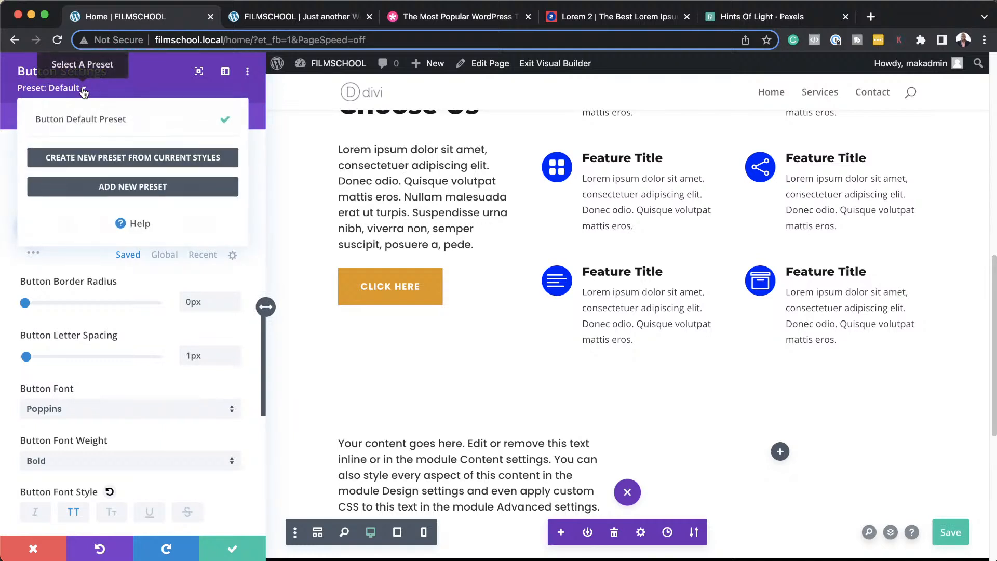
click(136, 162)
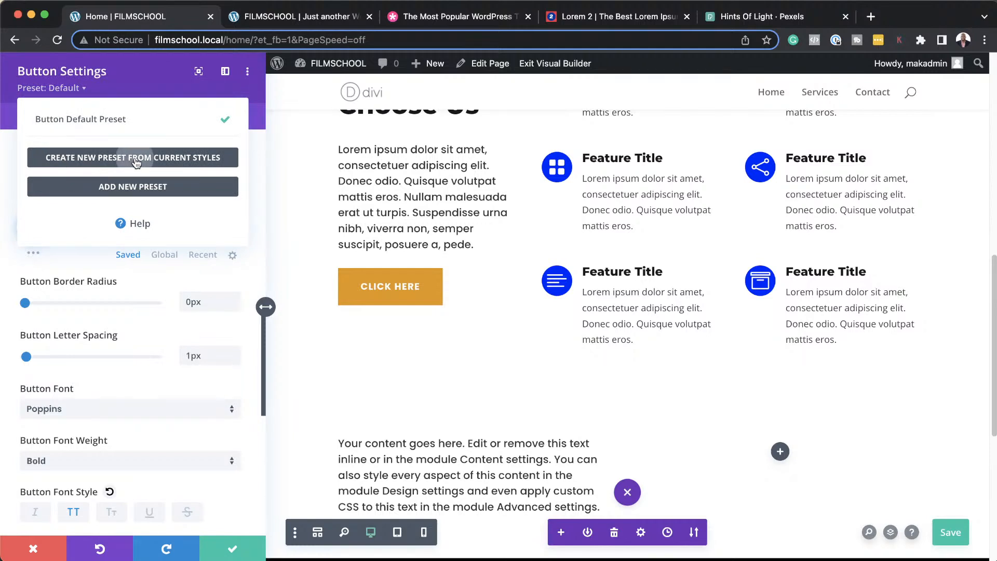
click(124, 166)
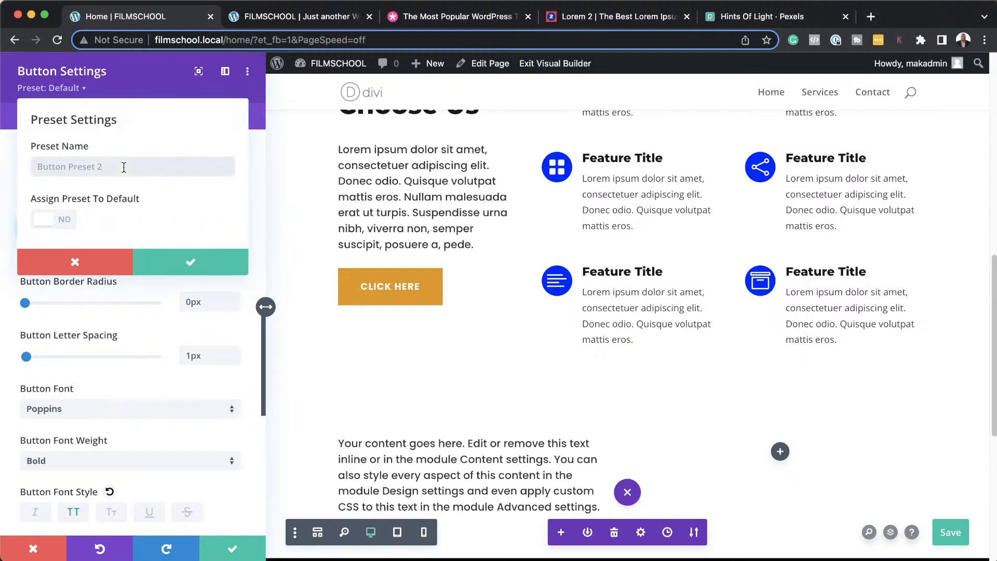
text(Main Button)
click(68, 222)
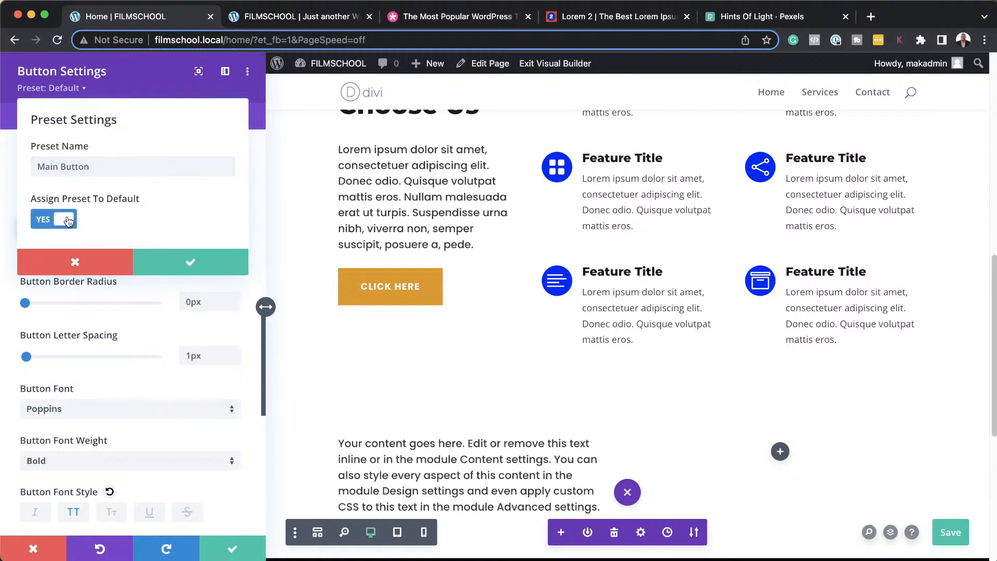
click(196, 265)
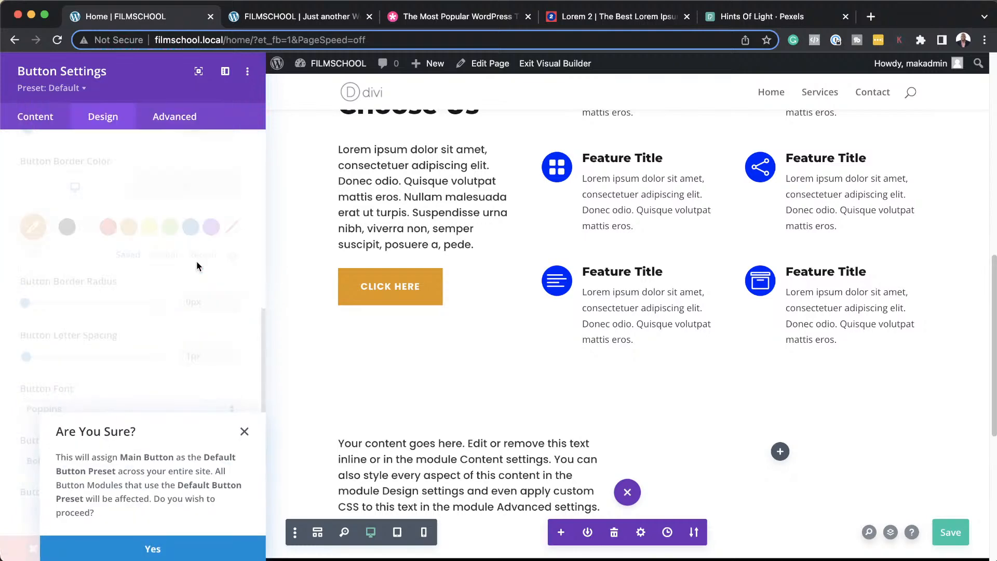
click(180, 550)
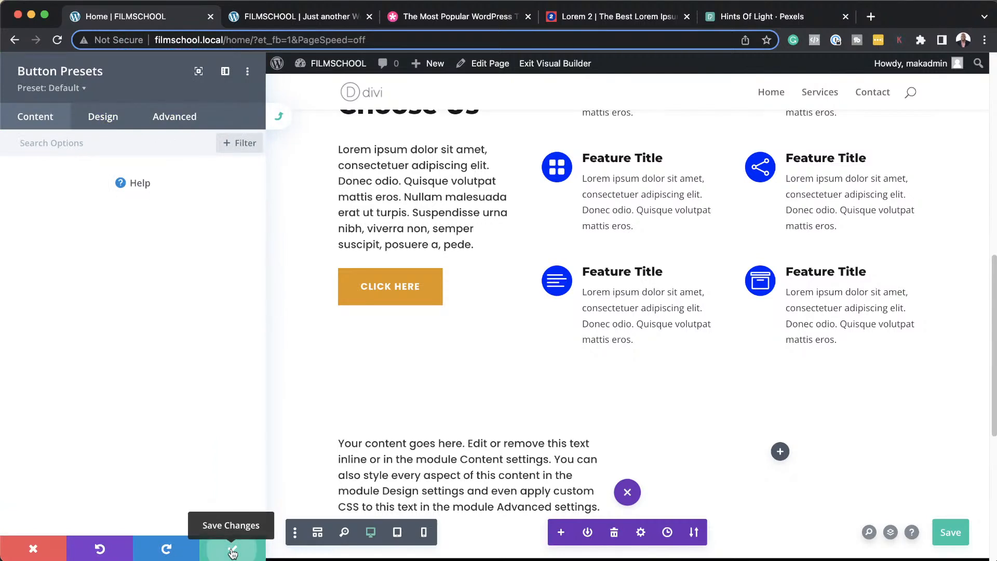
click(234, 553)
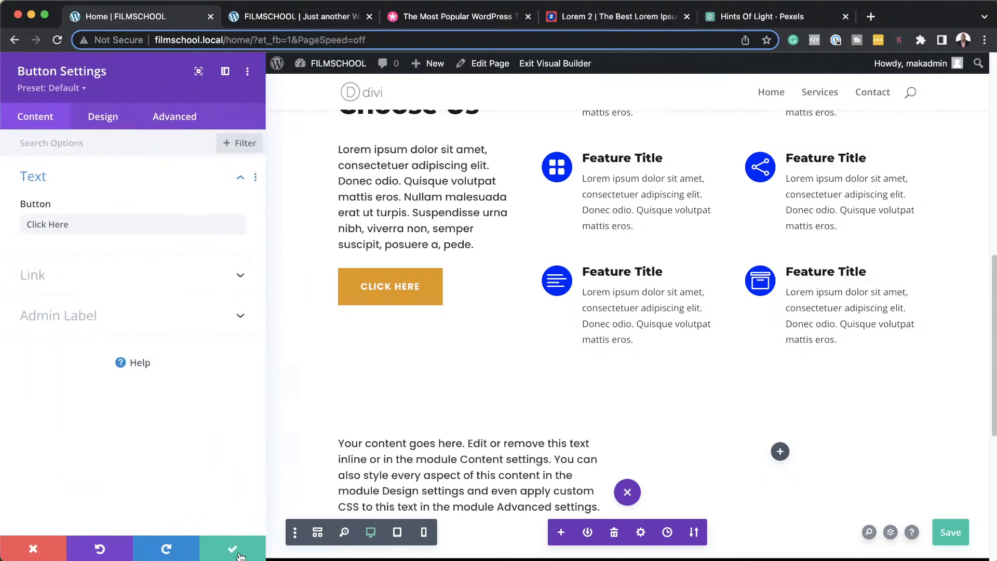
click(232, 552)
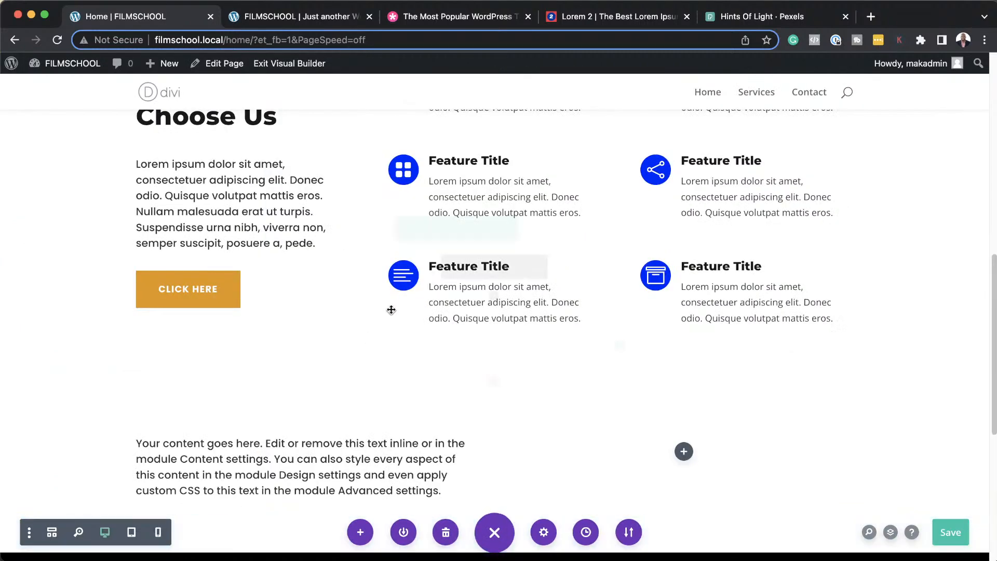
- Insert a Button module below the text module in the new row's first column
drag(391, 310, 305, 395)
click(305, 390)
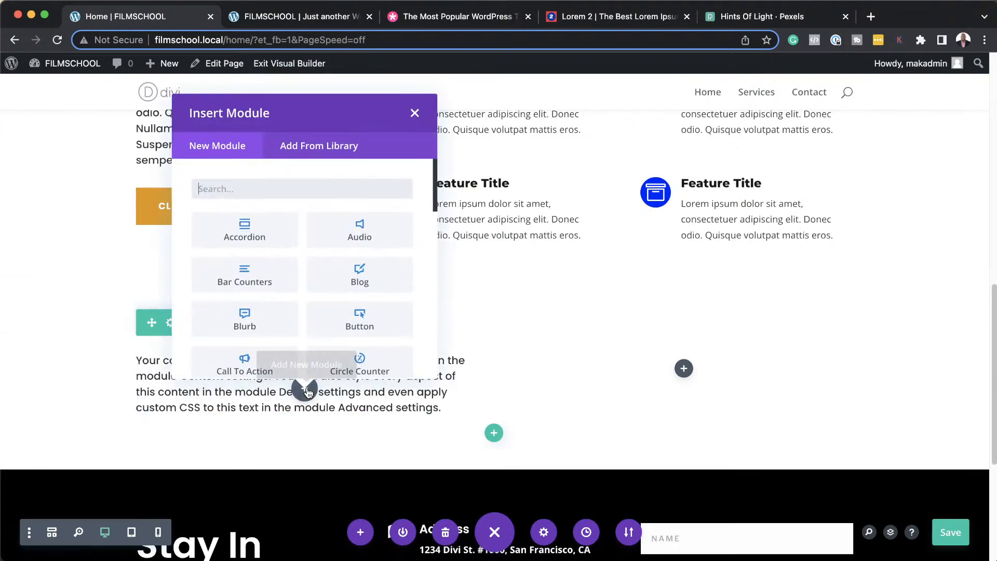
click(390, 326)
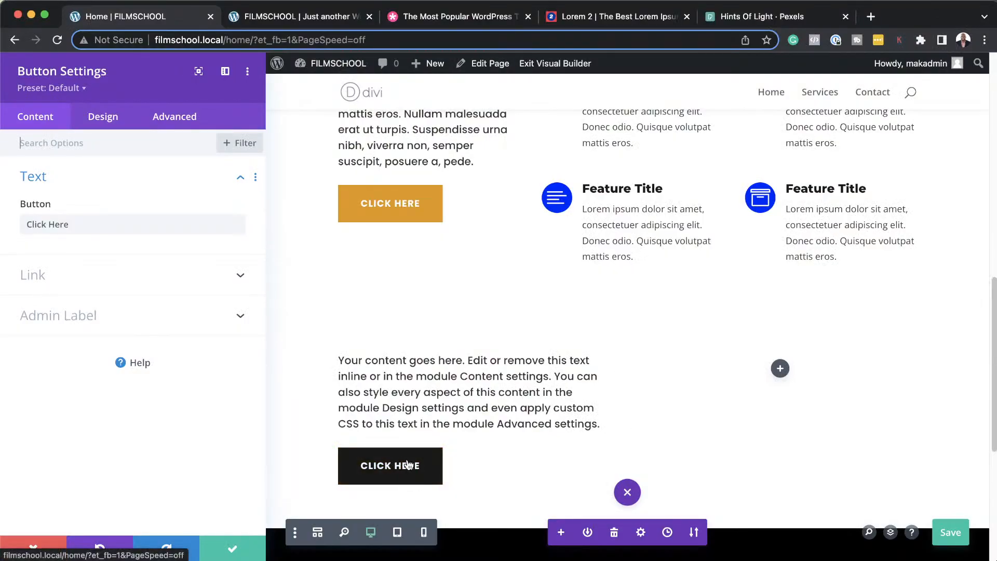
- Override the new button's background with red #e02b20 and its border with the same red, and save its settings
click(94, 118)
click(61, 266)
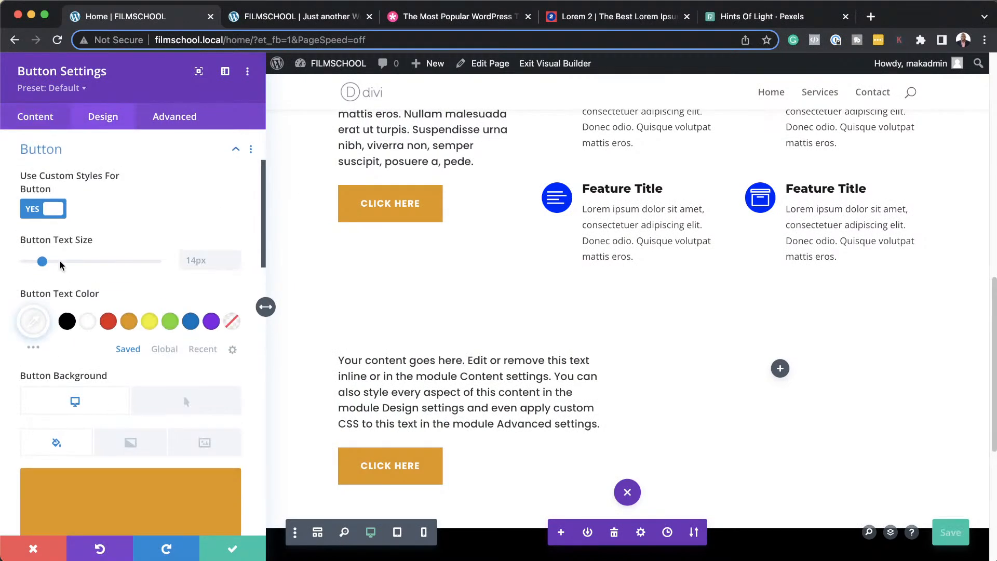
scroll(170, 400, down, 5)
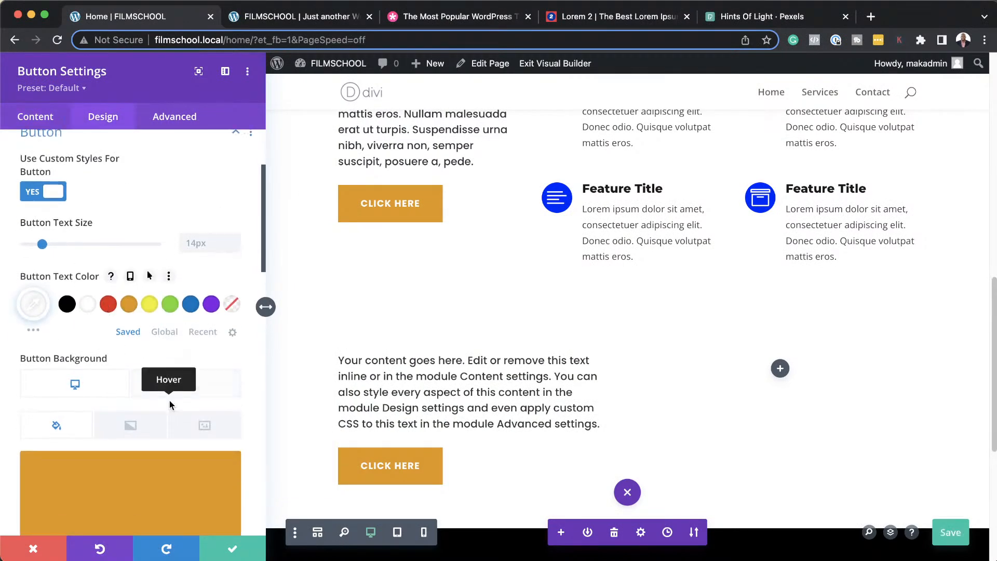
scroll(173, 404, down, 1)
click(108, 457)
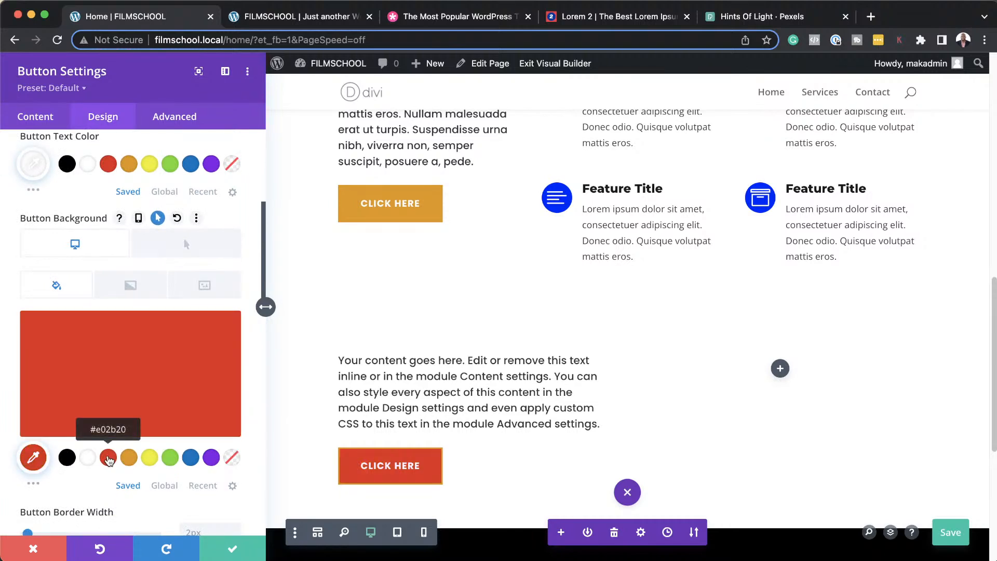
scroll(119, 477, down, 5)
click(108, 488)
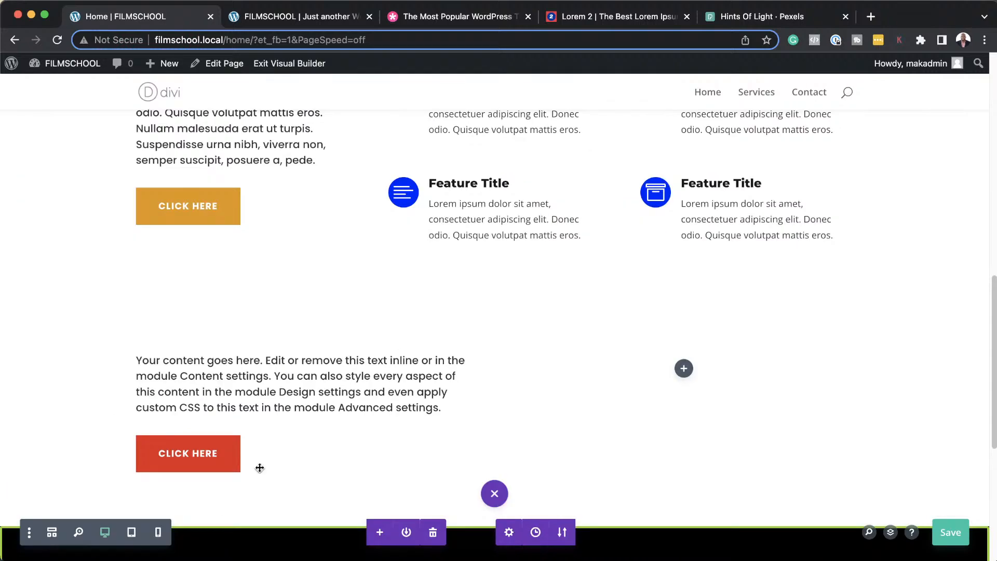
click(230, 545)
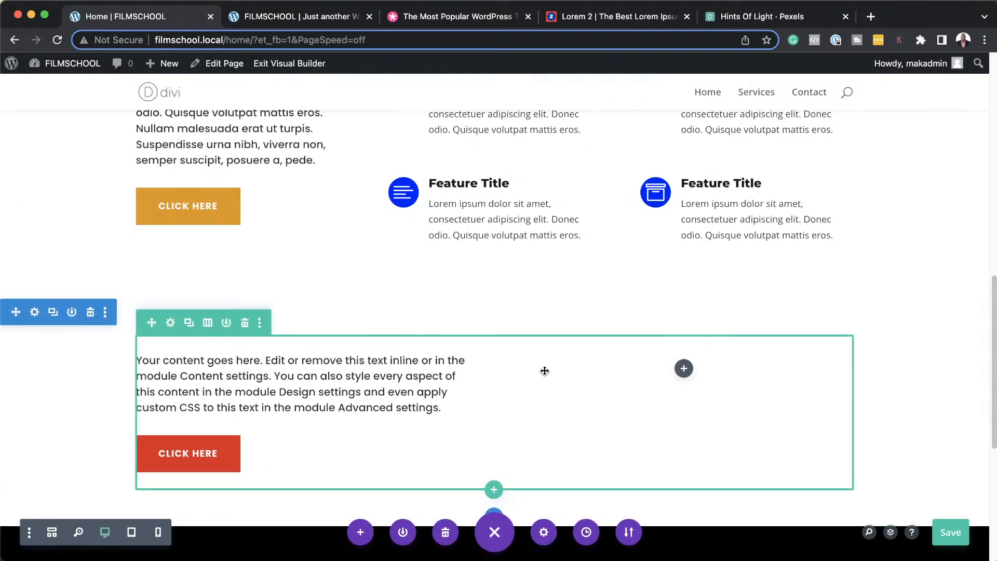
- Insert a Button module in the new row's second column and open its default preset for style editing
click(684, 368)
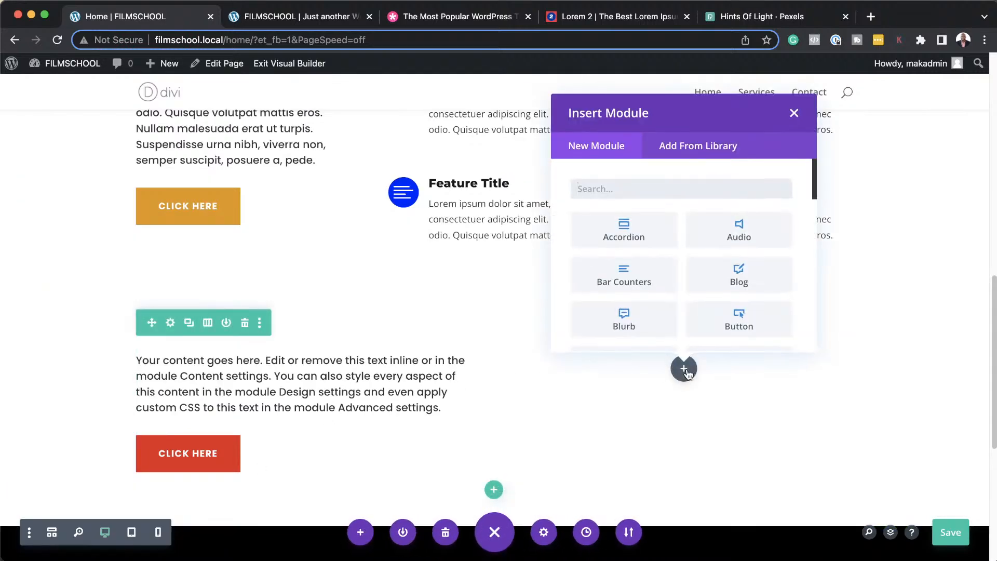
click(740, 319)
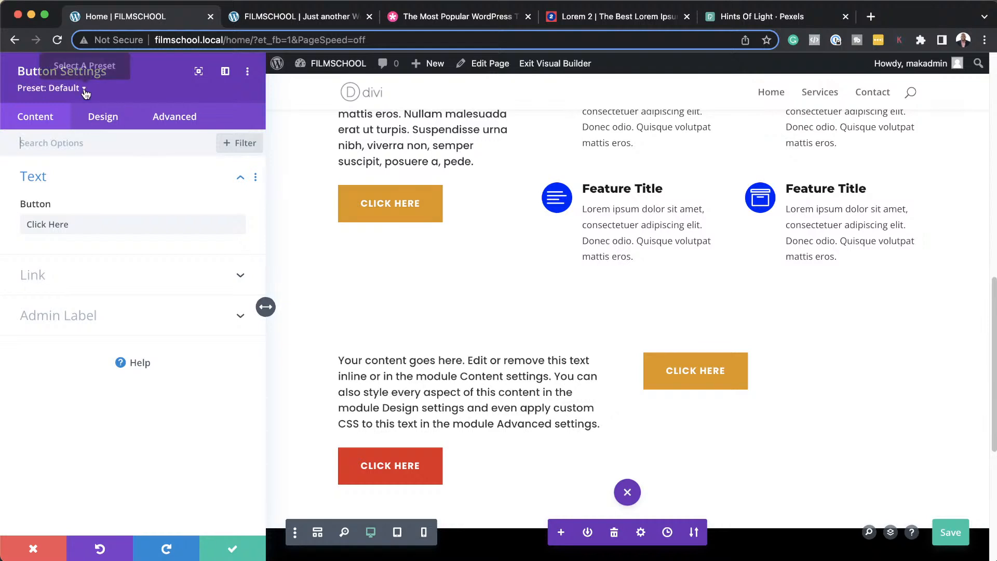
click(248, 72)
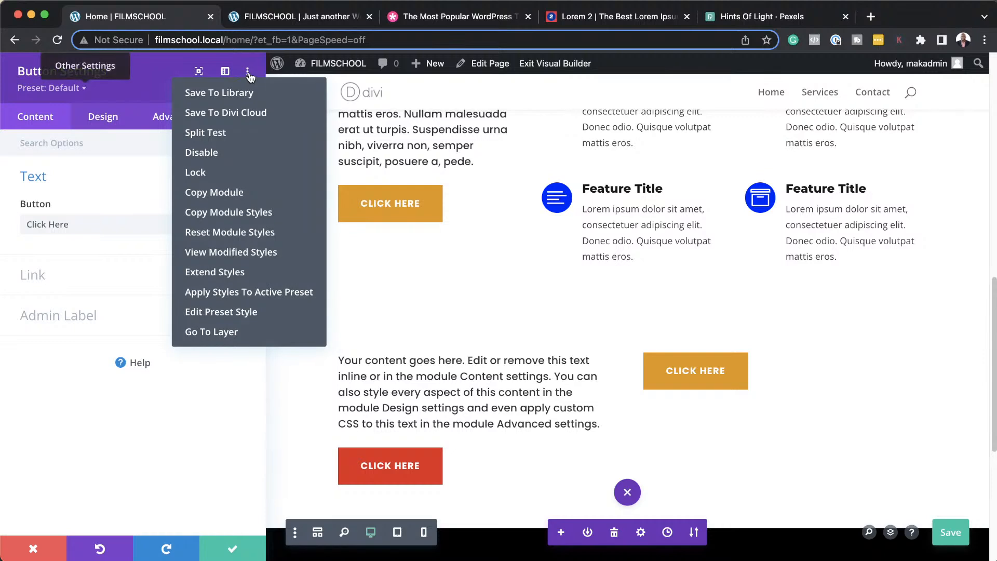
click(280, 321)
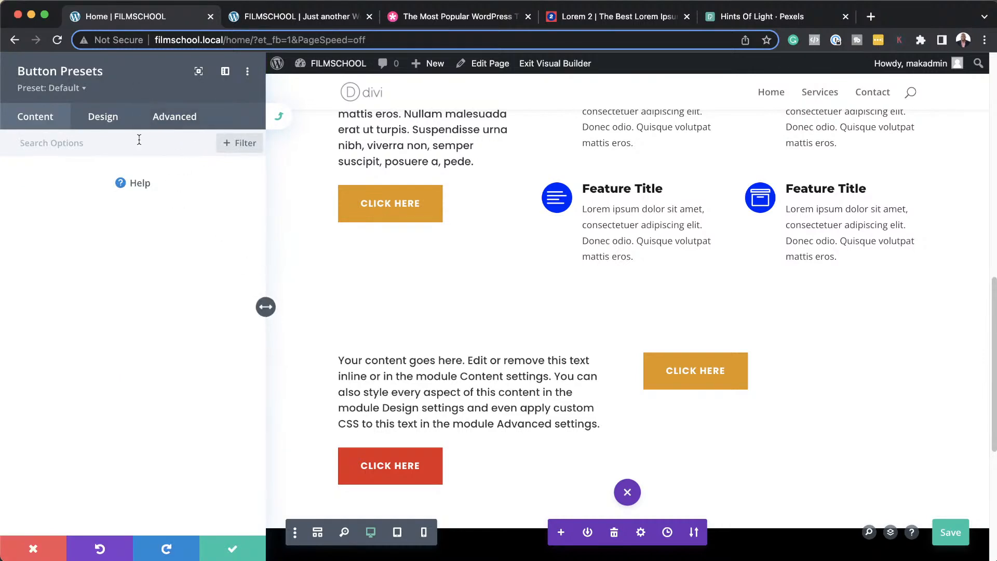
- Set the hover-state button background in the default button preset to red #e02b20
click(107, 117)
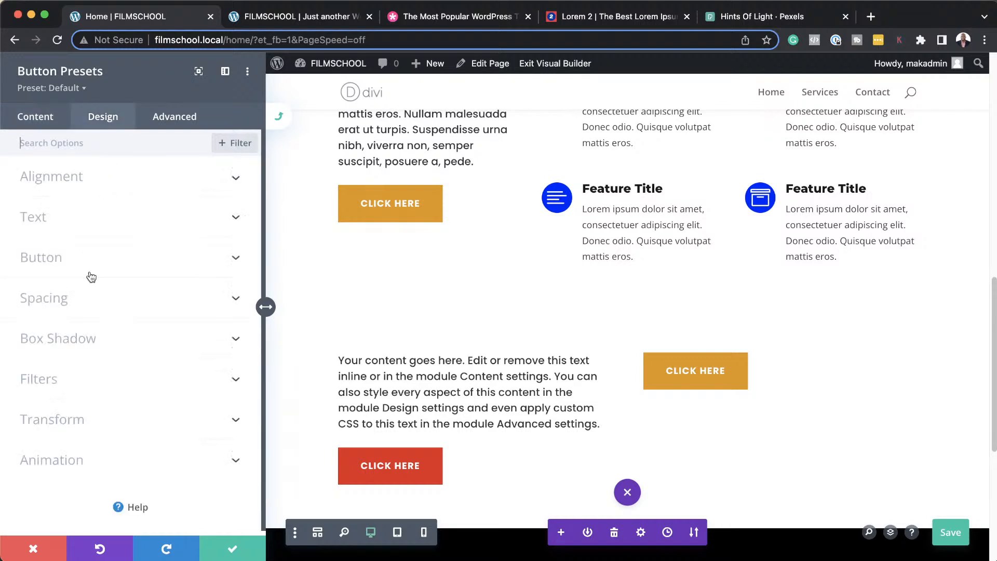
click(72, 261)
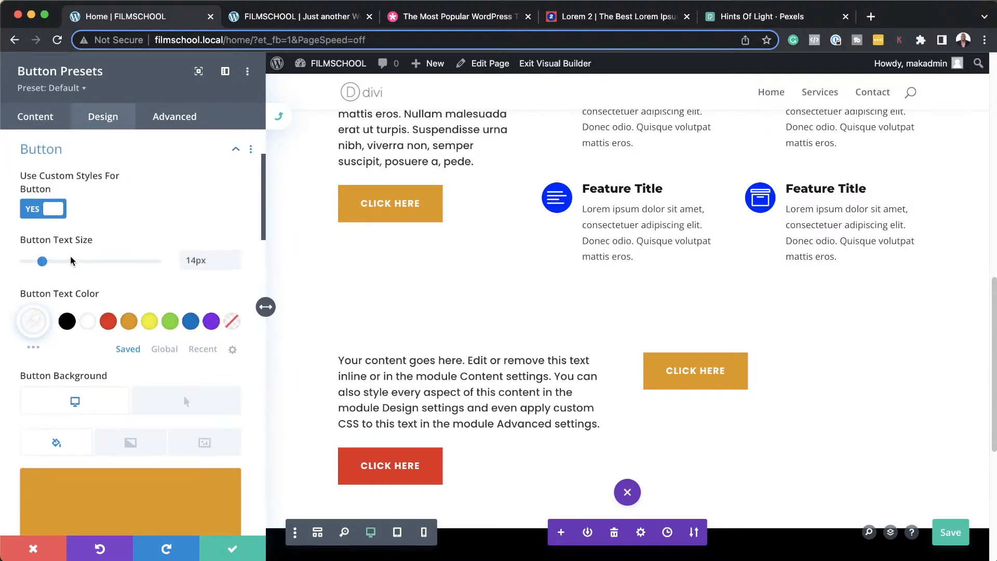
scroll(144, 471, down, 5)
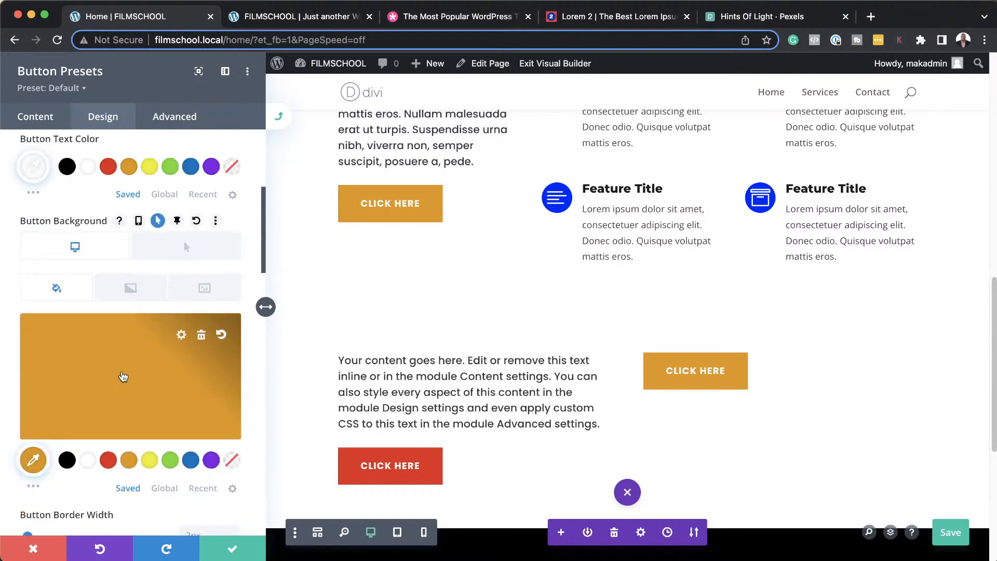
scroll(176, 387, down, 1)
scroll(179, 385, up, 1)
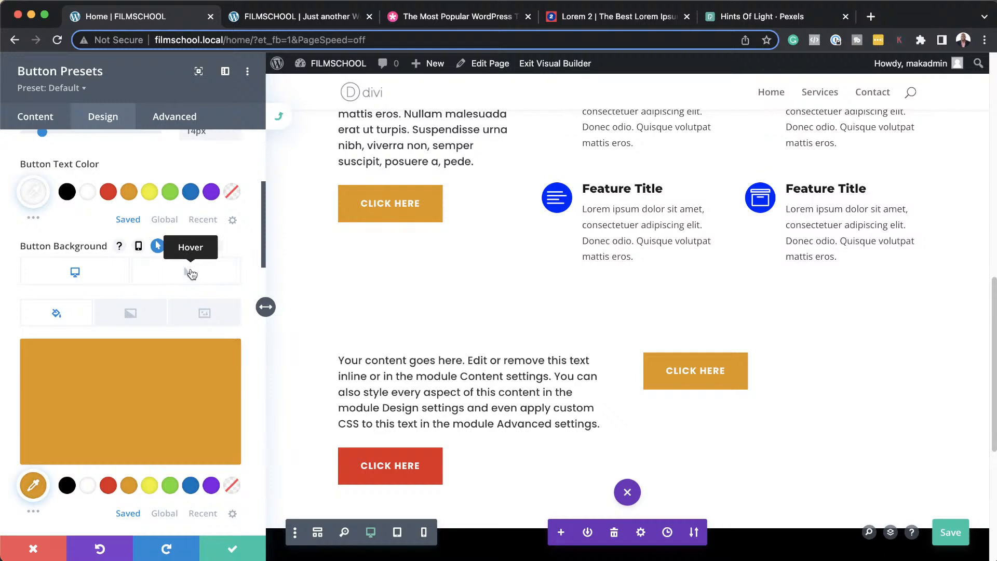
click(190, 272)
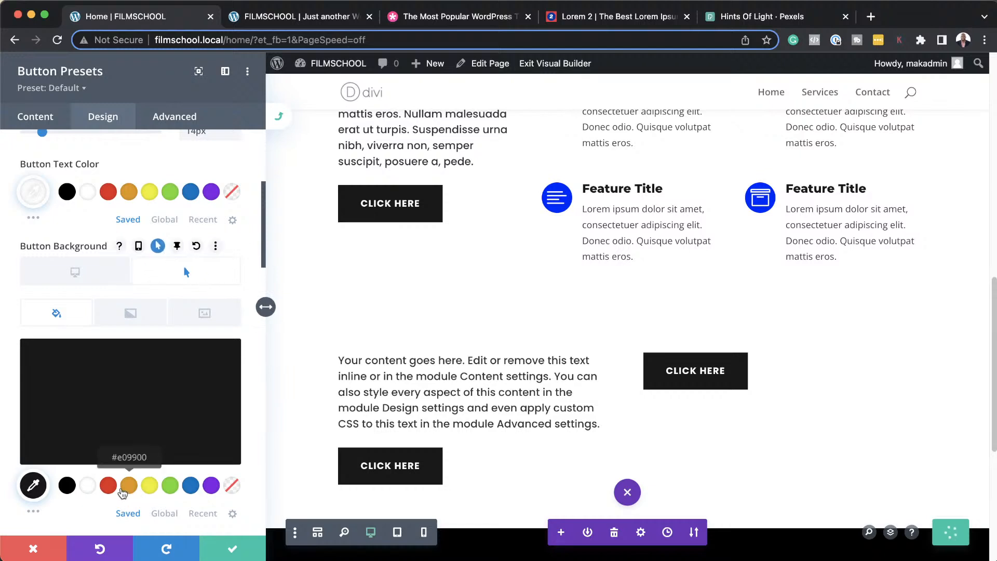
click(110, 487)
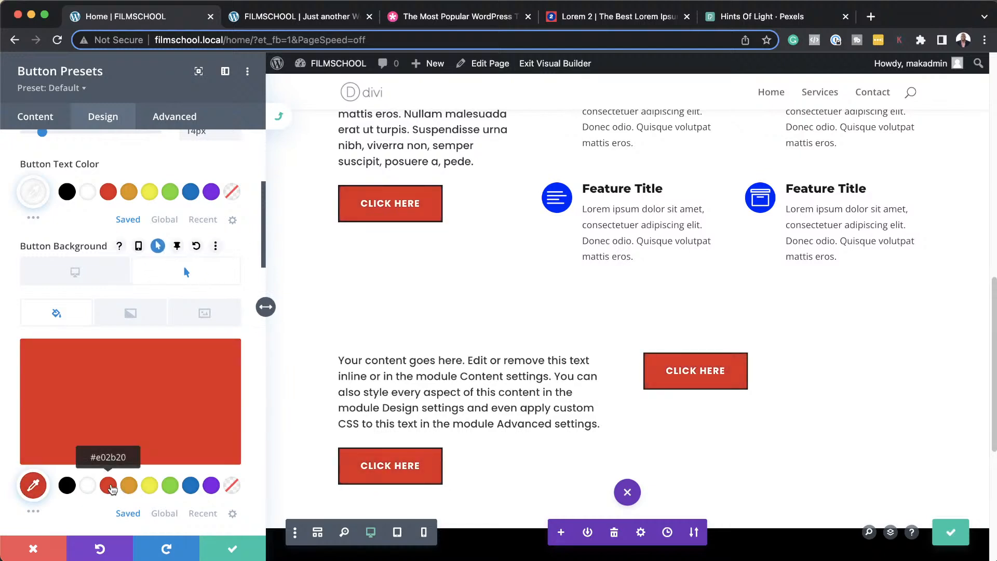
- Set the preset's hover-state button border color to the same red, then save the preset site-wide and the button settings
scroll(110, 487, down, 5)
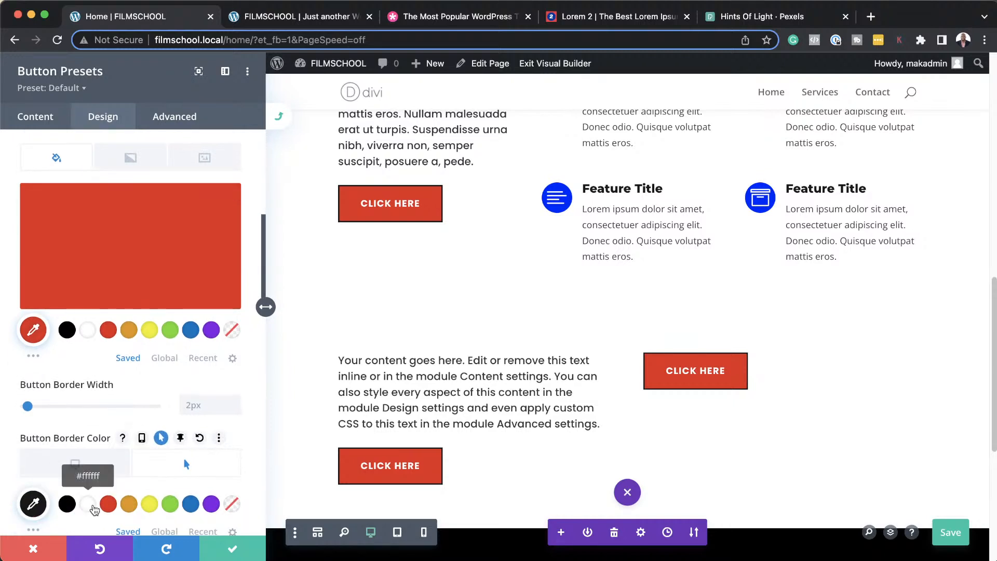
click(108, 507)
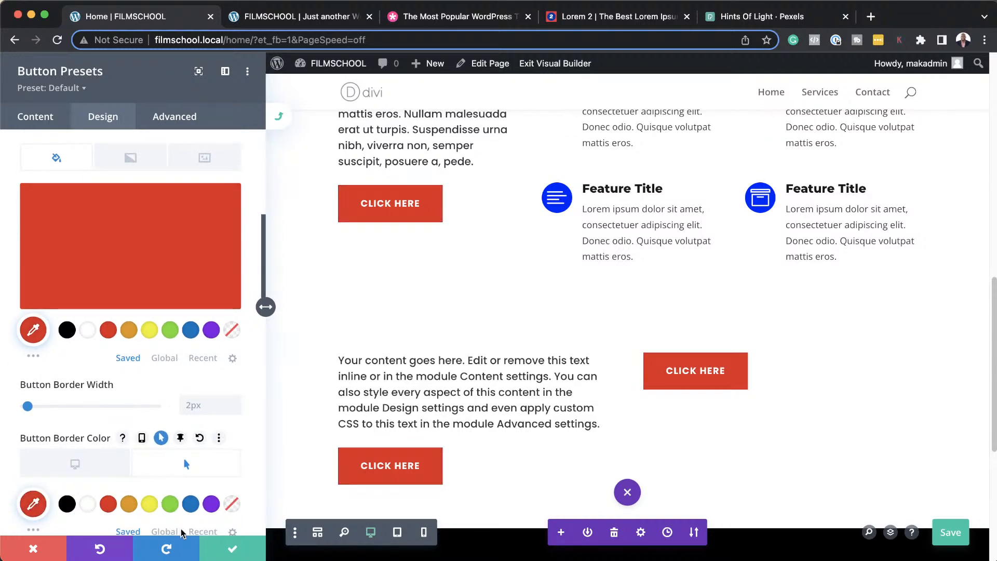
click(235, 550)
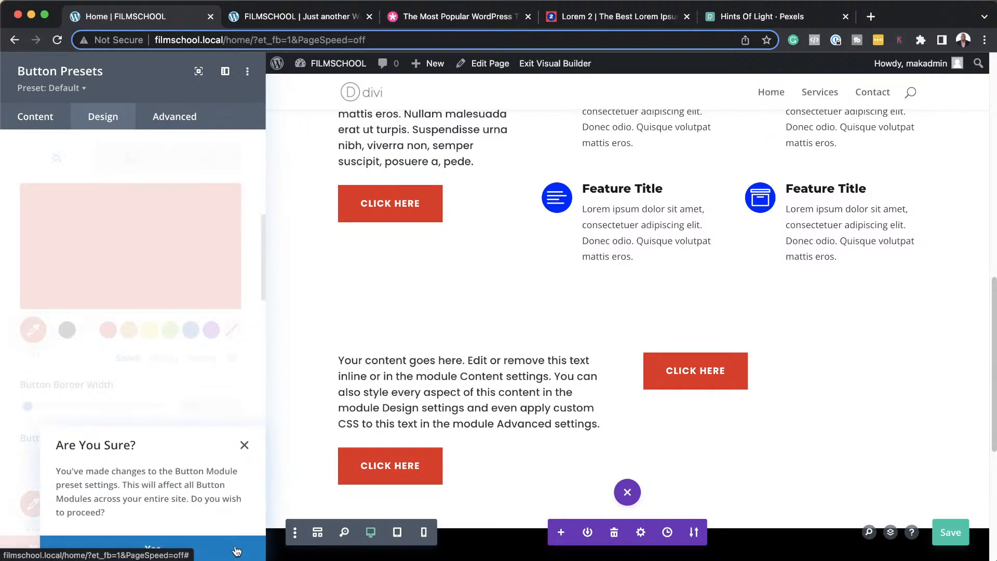
click(236, 551)
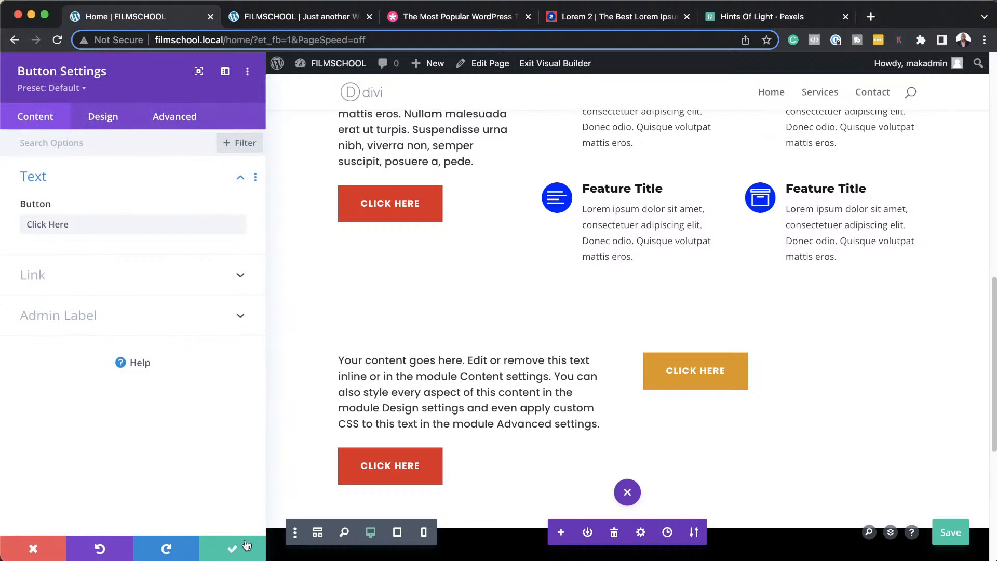
click(235, 550)
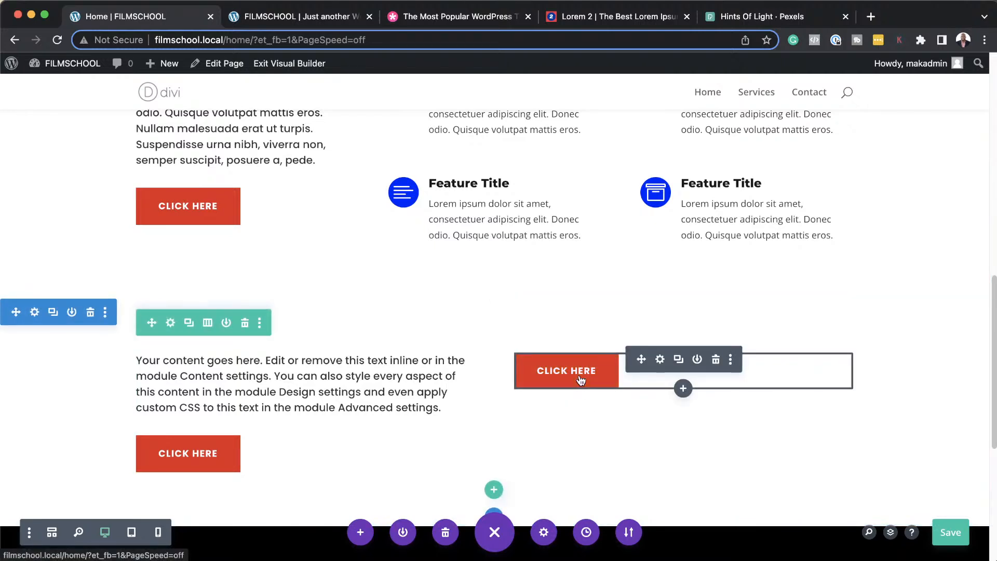
- Insert another Button module below the second column's button and save it with the default preset styling
click(683, 389)
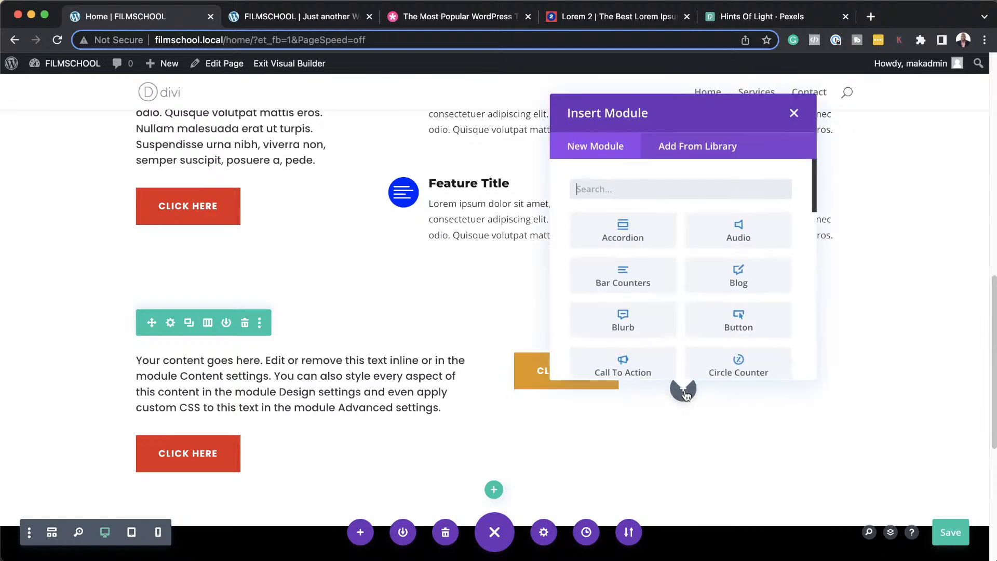
click(742, 326)
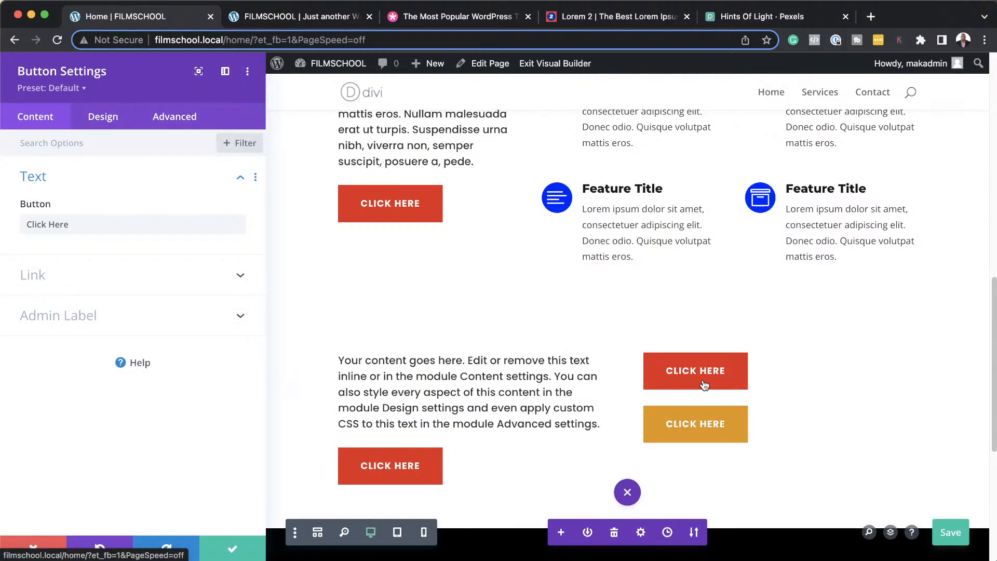
click(234, 551)
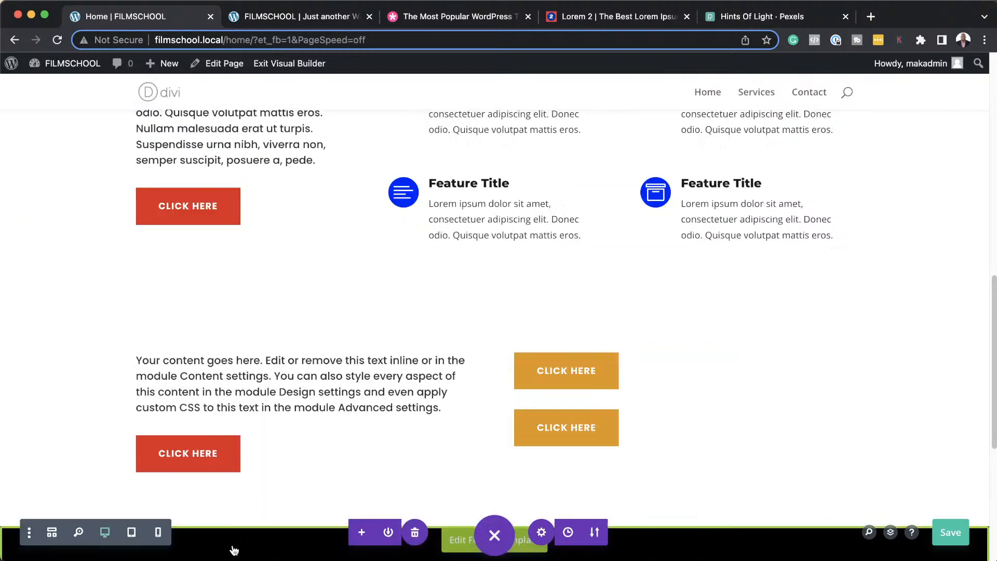
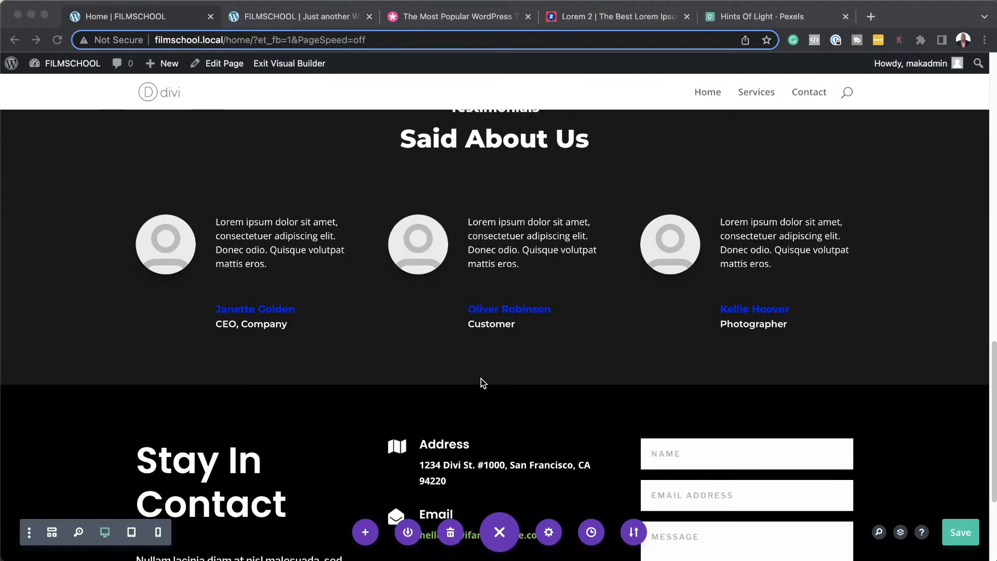
- Insert a regular section below the testimonials section, containing a row with three equal columns
click(494, 380)
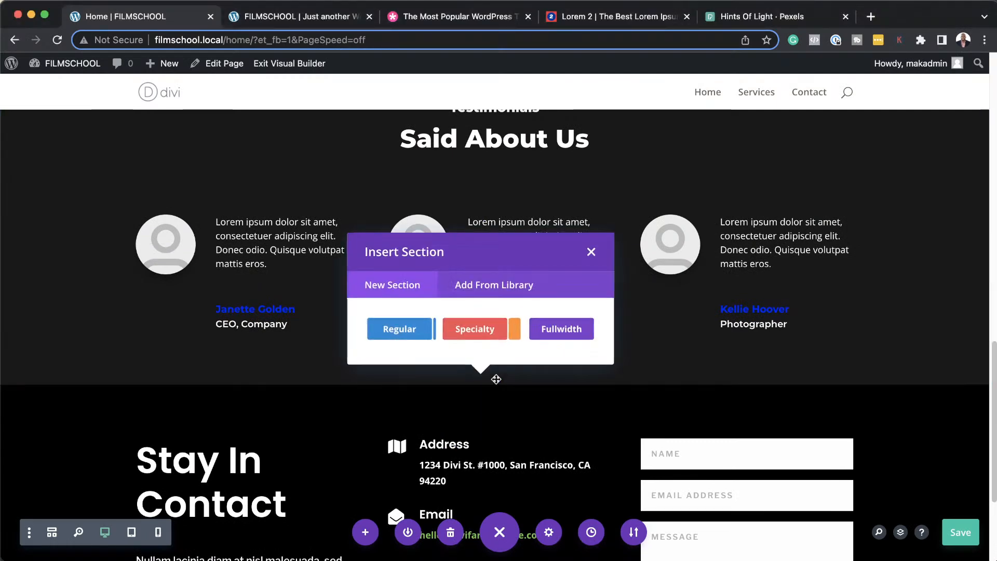
click(400, 332)
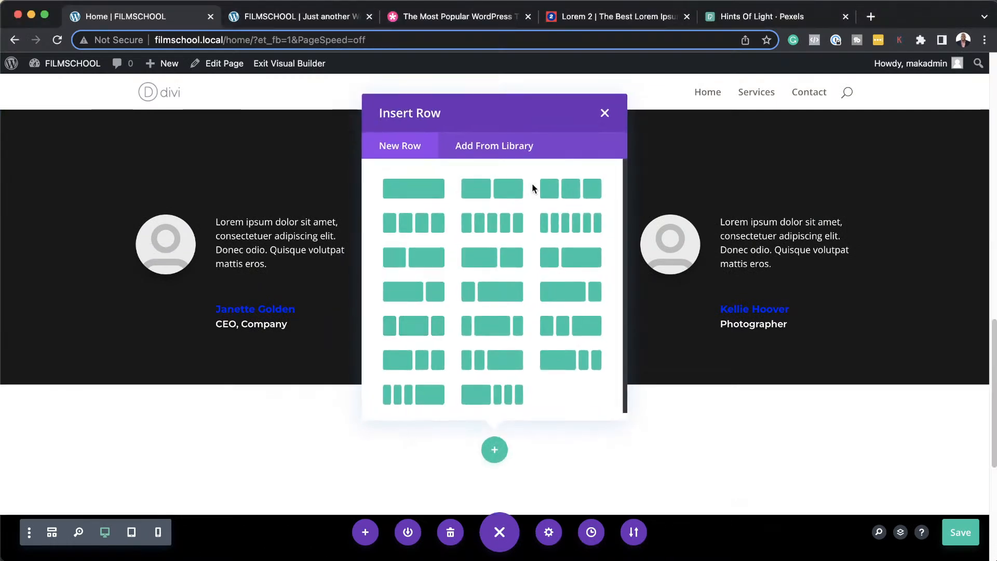
click(576, 195)
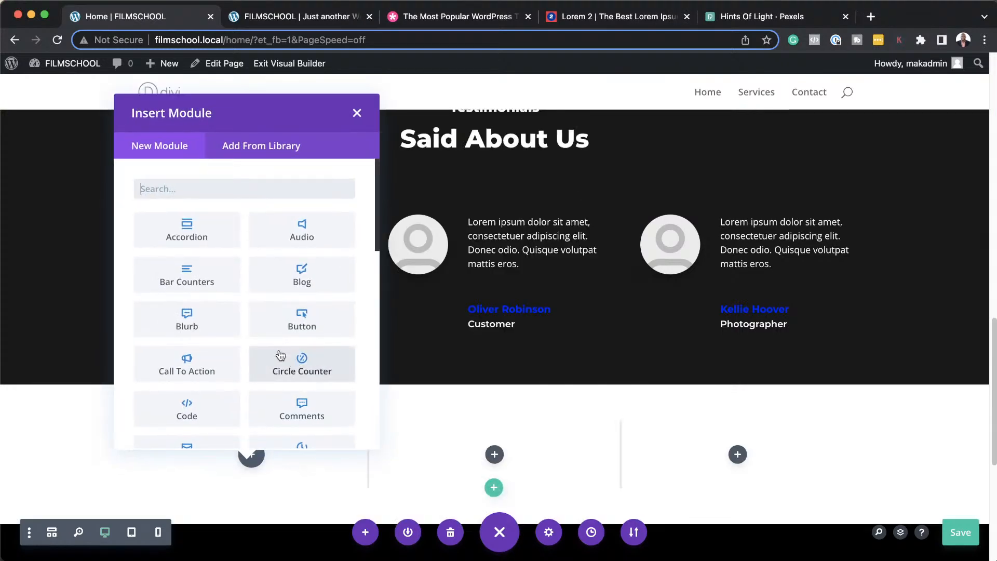
- Insert a Blurb module in the new row's first column and set its image to the drone photo from the media library
click(196, 325)
scroll(496, 410, down, 4)
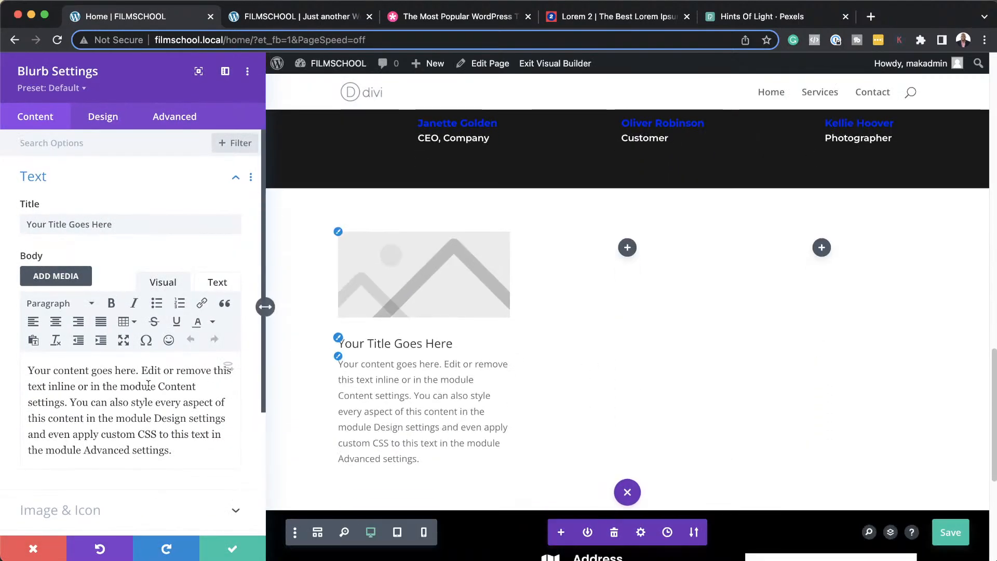
scroll(149, 454, down, 2)
click(87, 459)
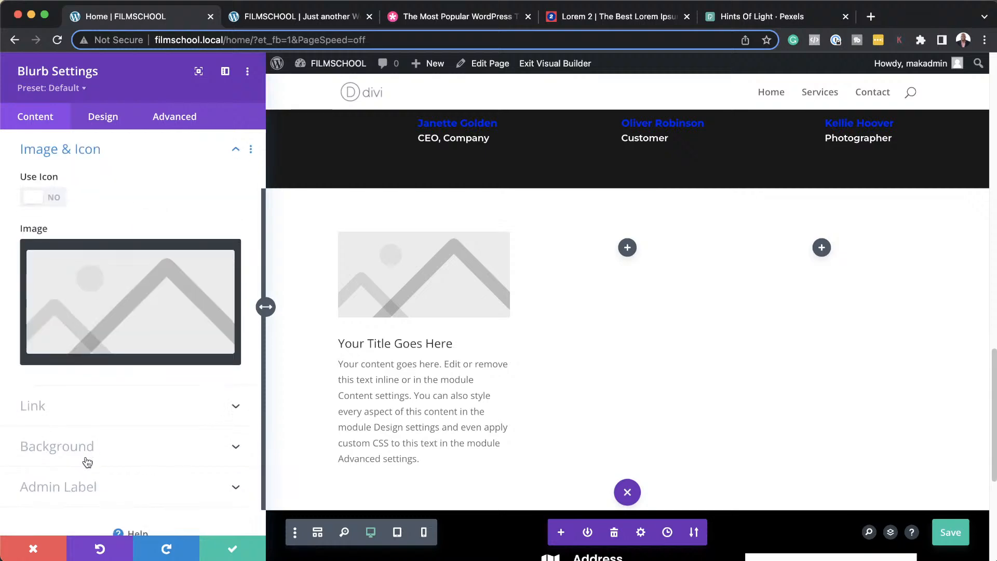
click(89, 292)
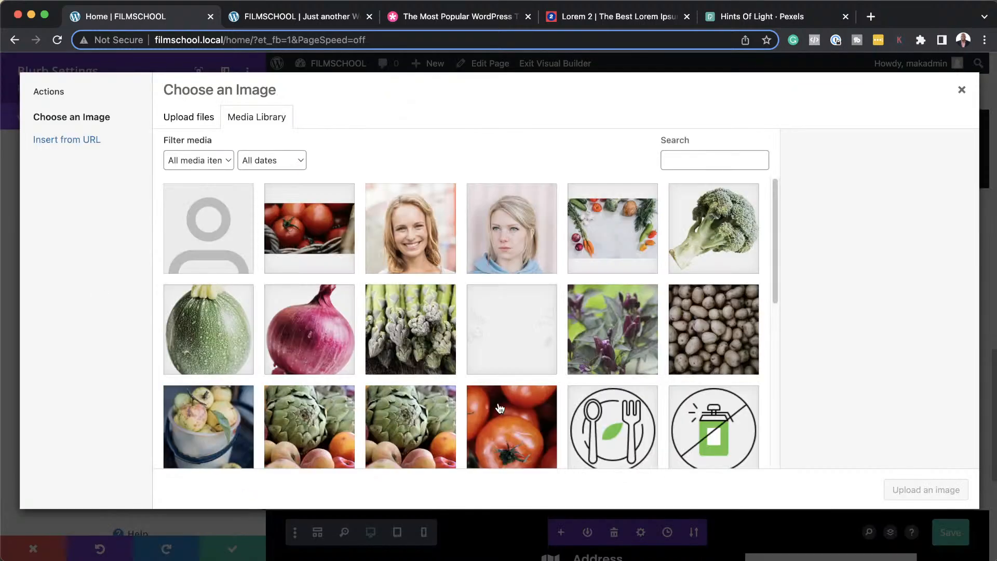
scroll(499, 408, down, 7)
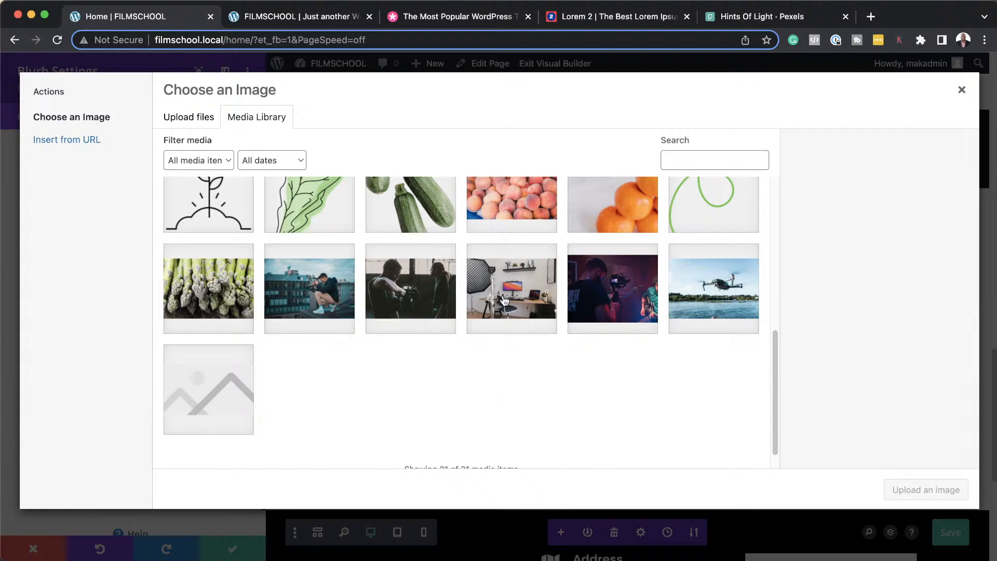
click(748, 292)
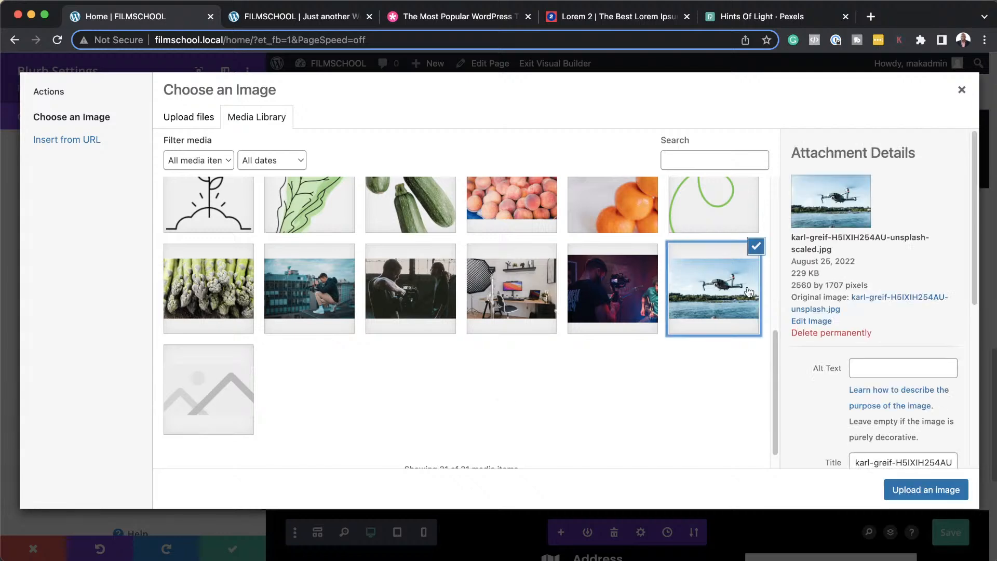
click(927, 490)
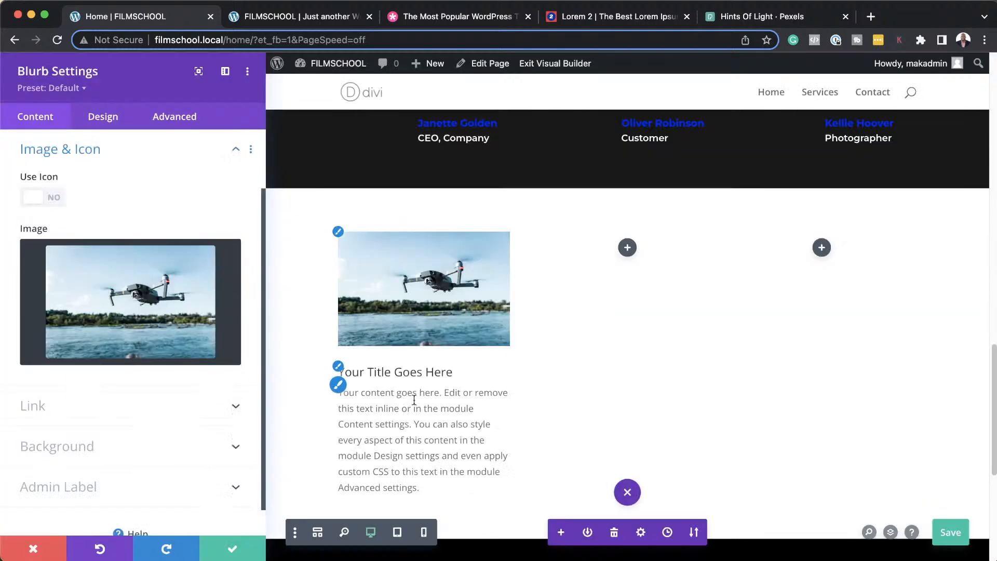
- Set the blurb's title and body font weights to Bold and save the blurb settings
click(338, 366)
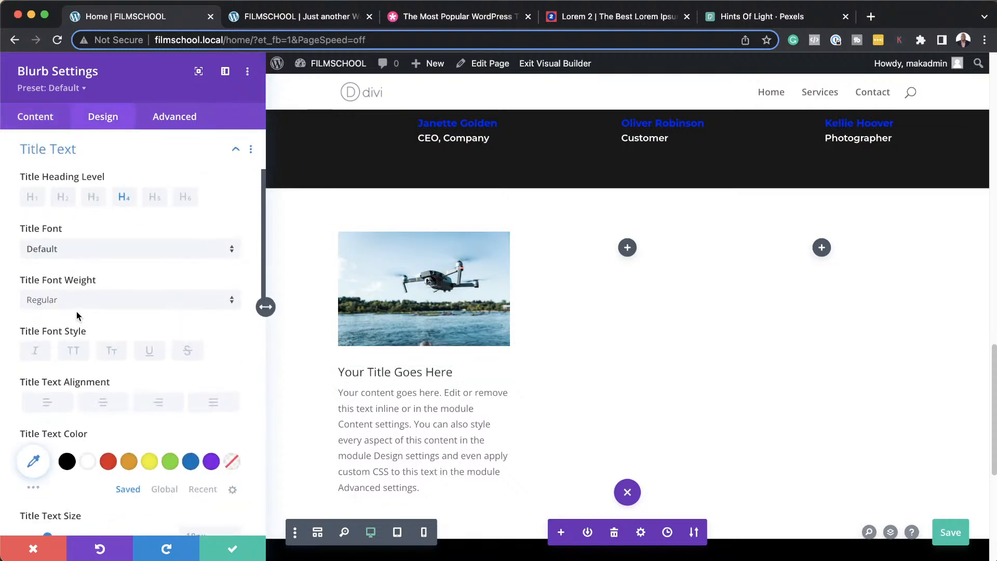
click(66, 300)
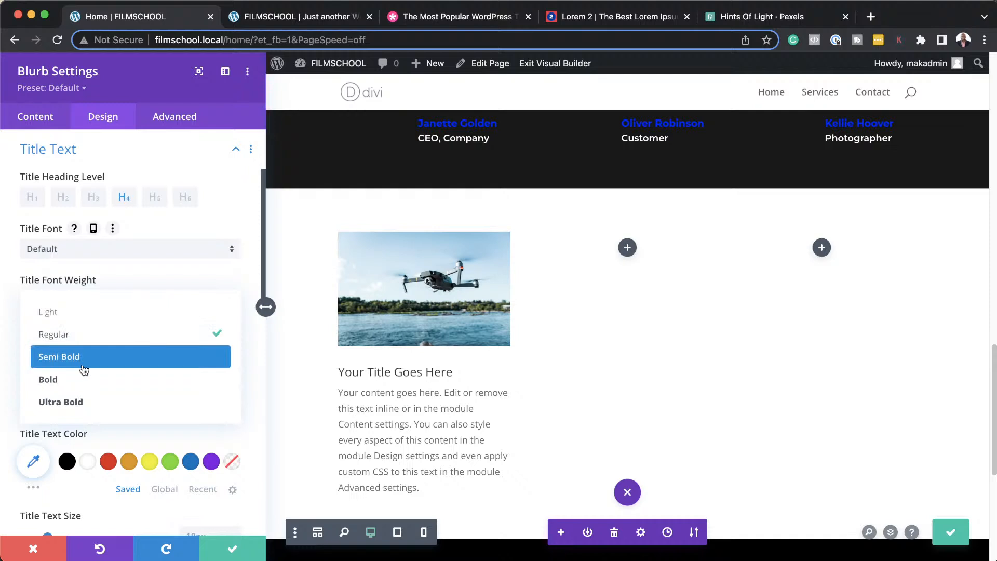
click(42, 378)
click(338, 384)
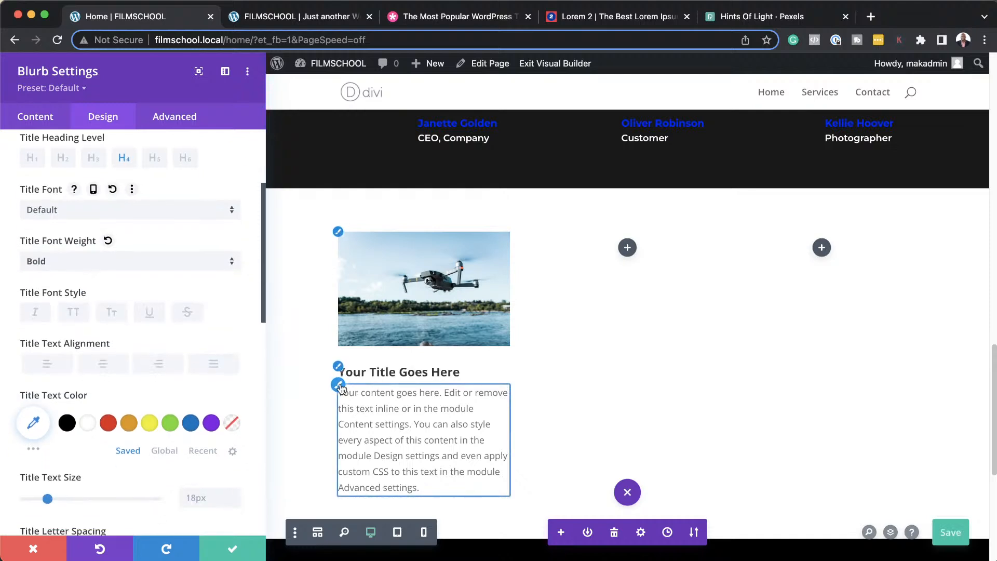
click(92, 292)
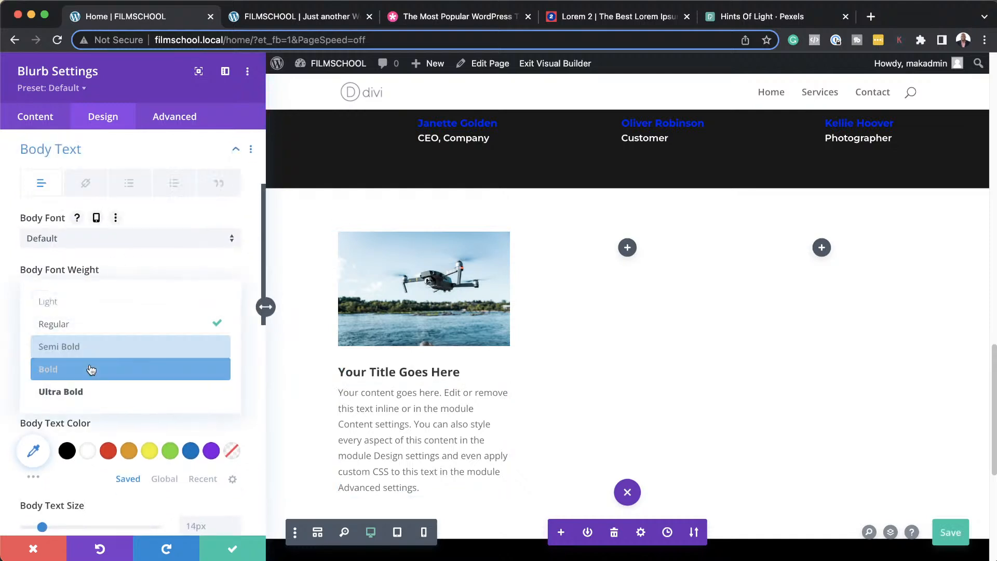
click(91, 369)
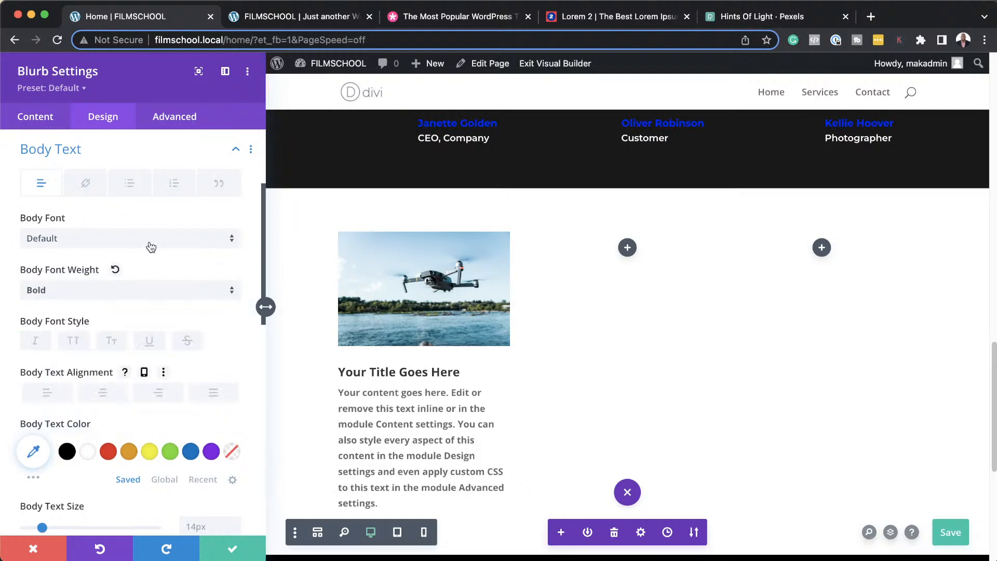
click(233, 550)
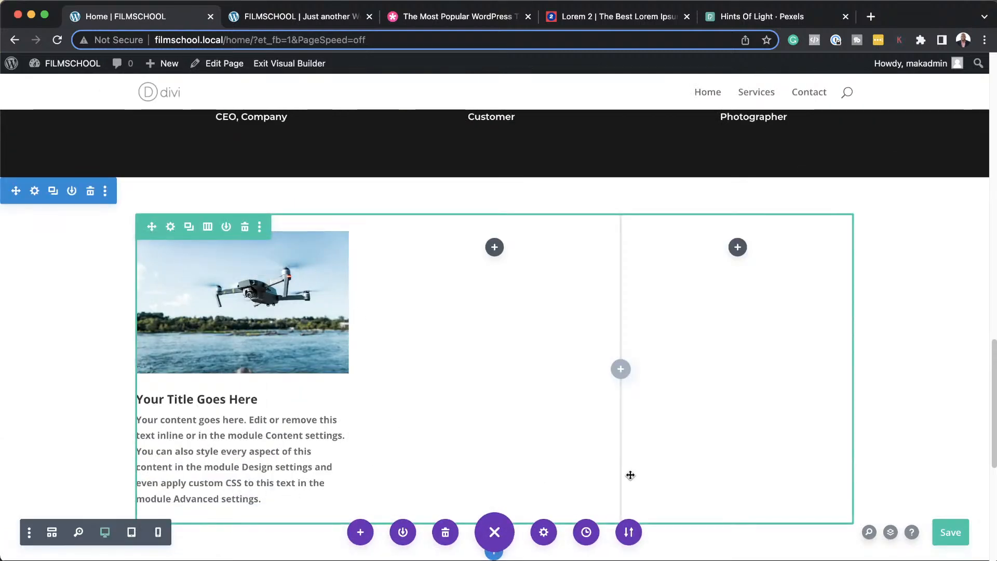
- Insert a Blurb module in the row's second column and enable an icon in place of its image
click(495, 247)
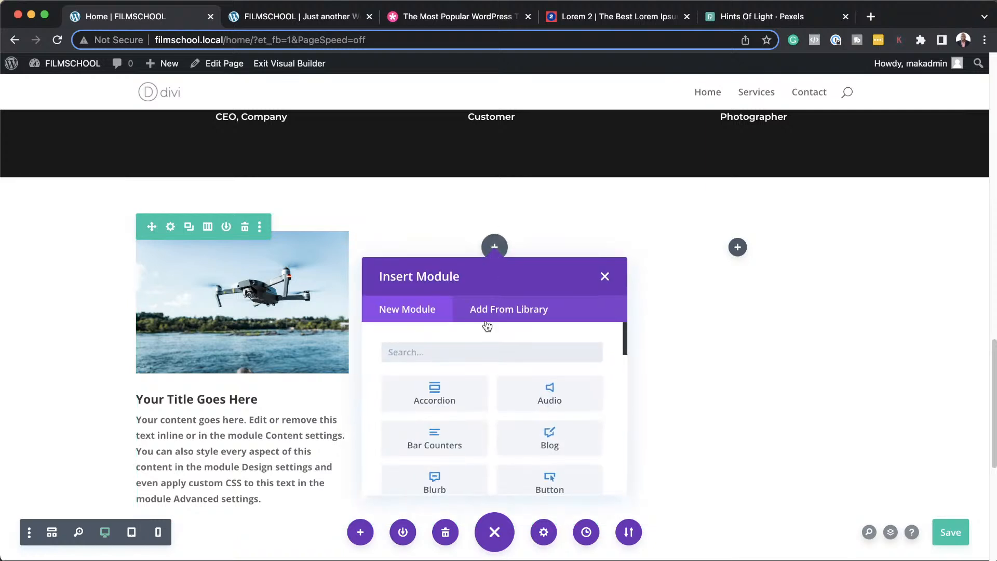
click(437, 480)
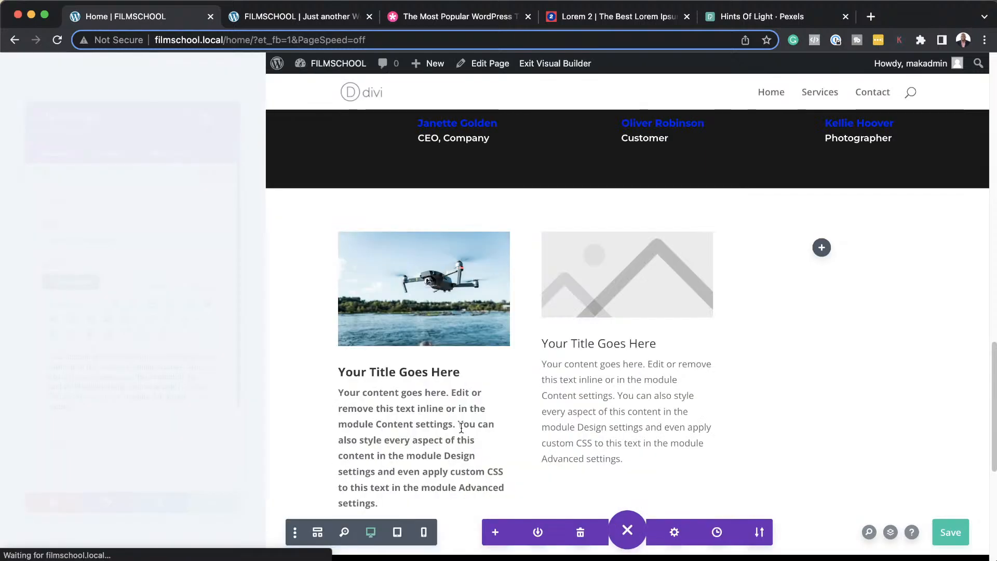
scroll(131, 465, down, 5)
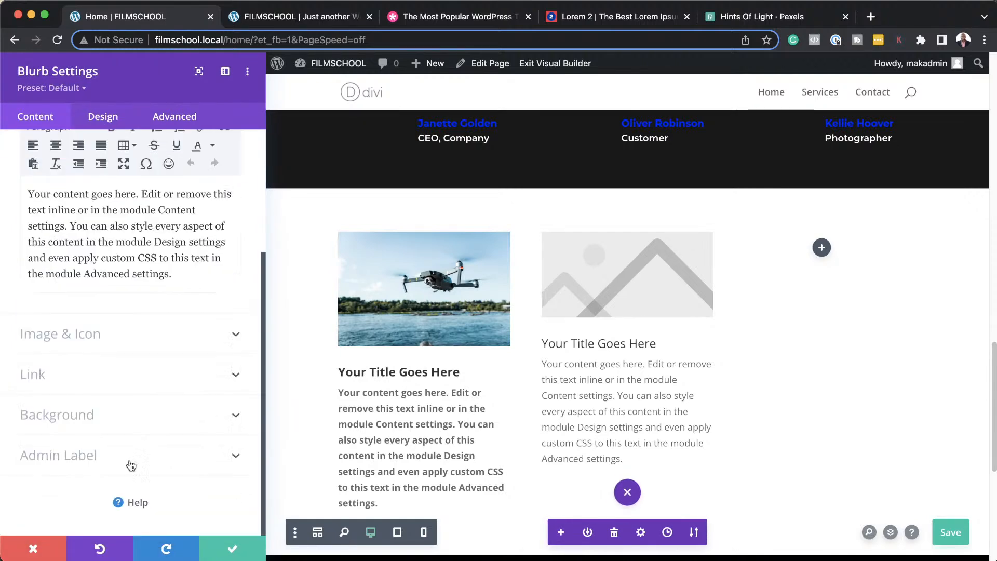
click(81, 343)
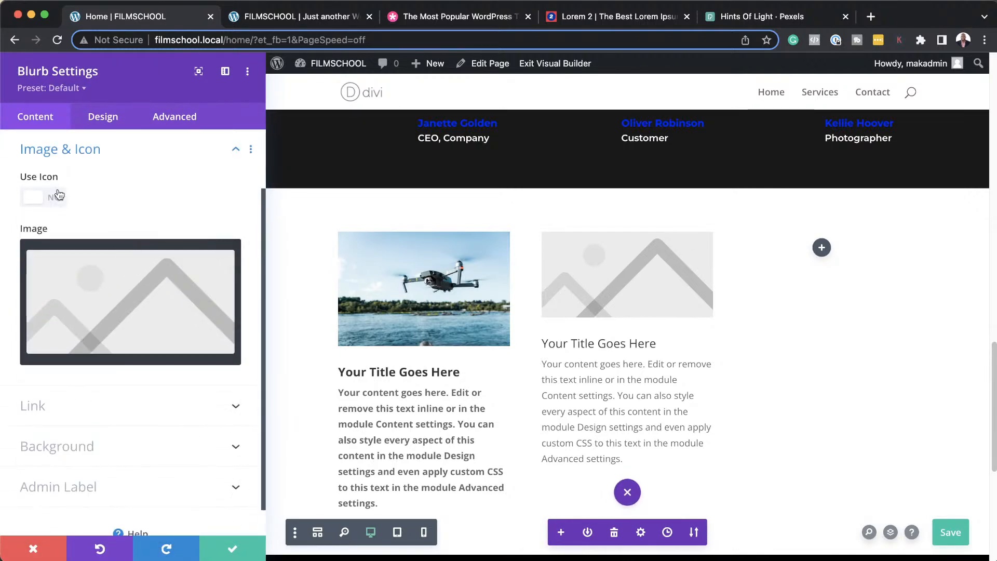
click(54, 199)
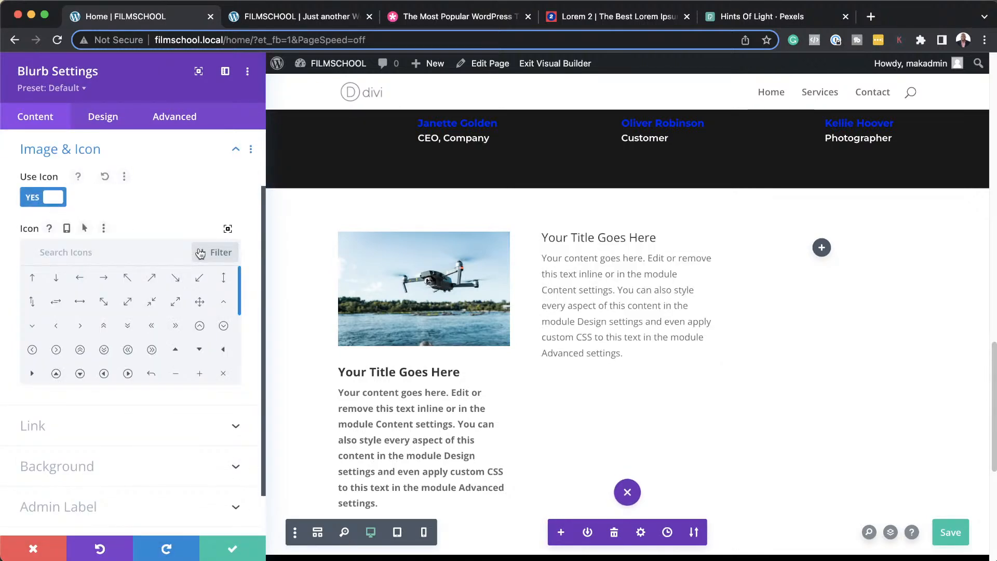
- Filter the blurb's icon choices to Font Awesome and select the solid bus icon
click(215, 255)
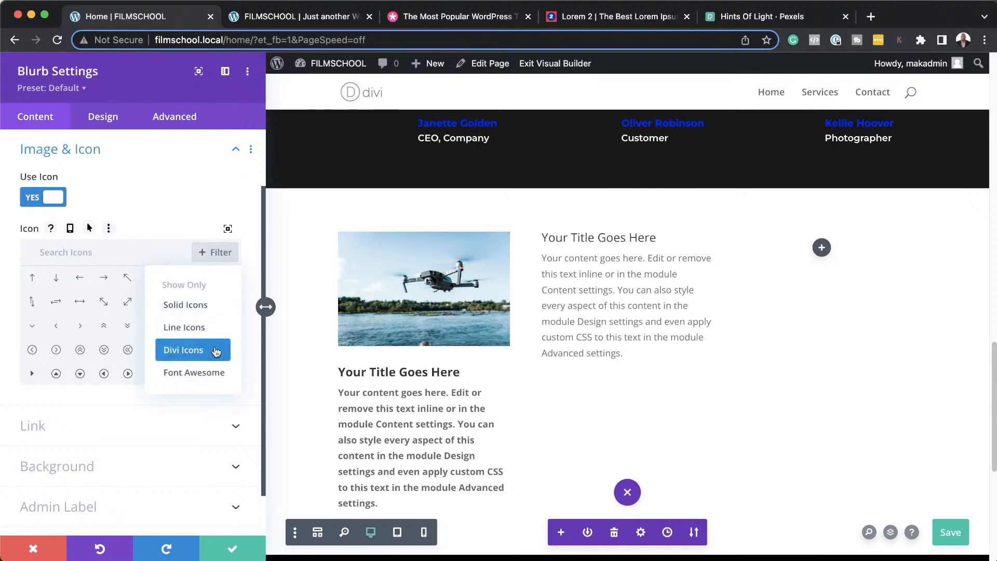
click(216, 372)
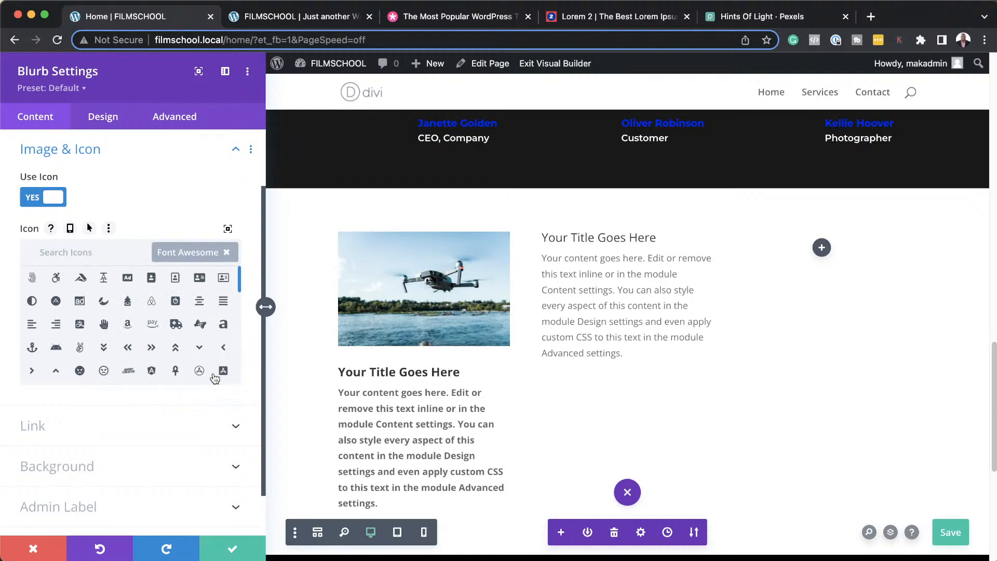
scroll(155, 349, down, 4)
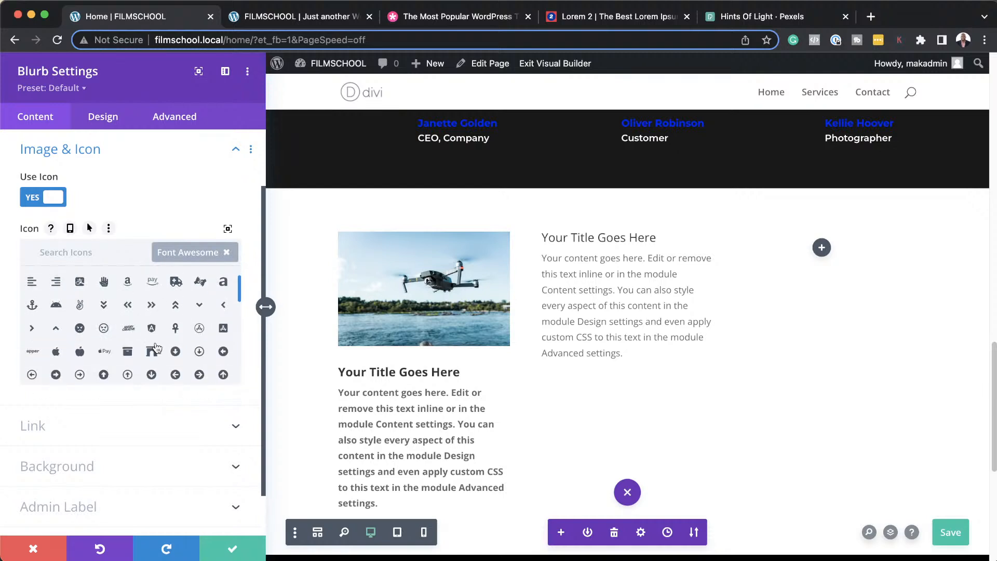
scroll(158, 348, down, 4)
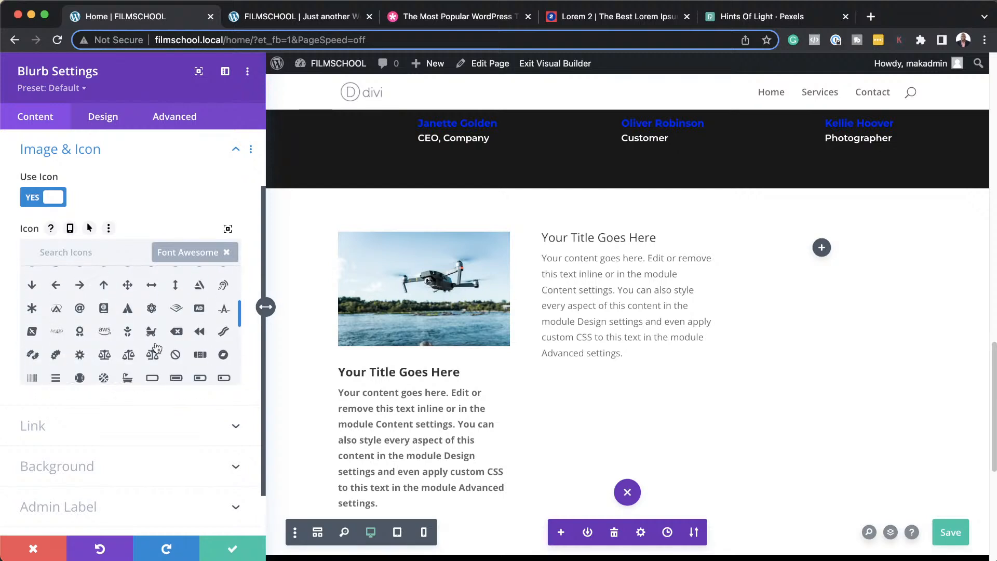
scroll(156, 347, down, 3)
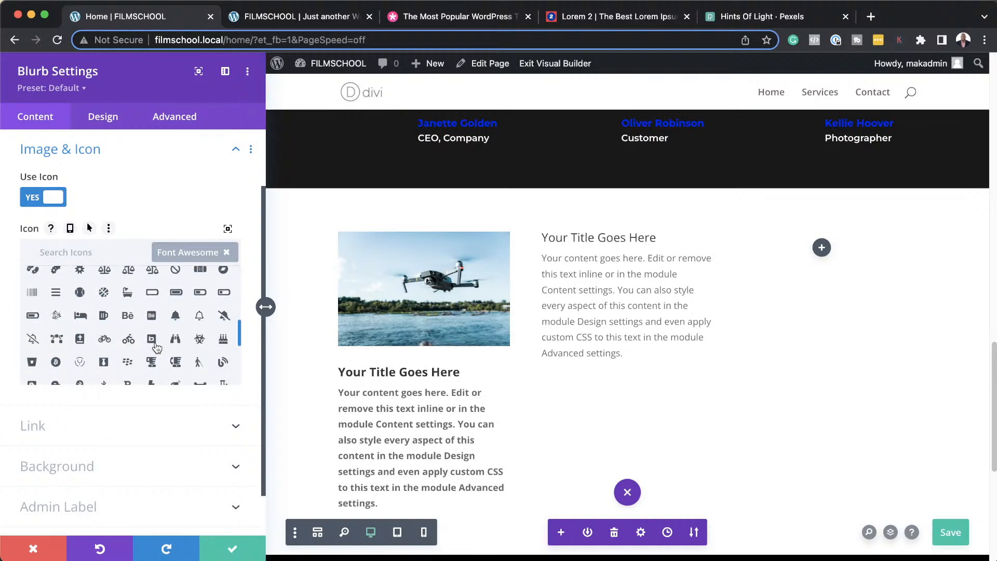
scroll(157, 348, down, 3)
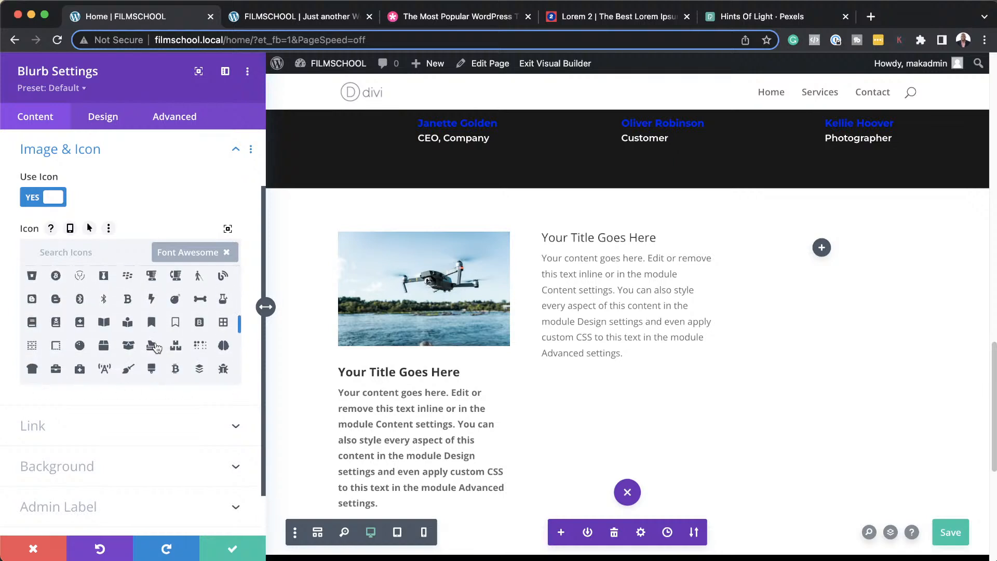
scroll(156, 347, down, 2)
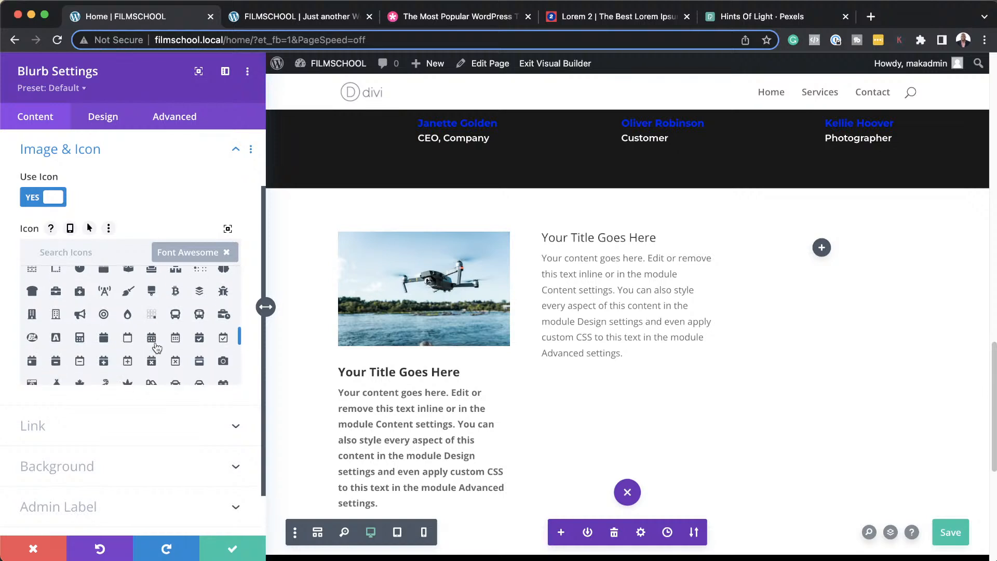
click(174, 318)
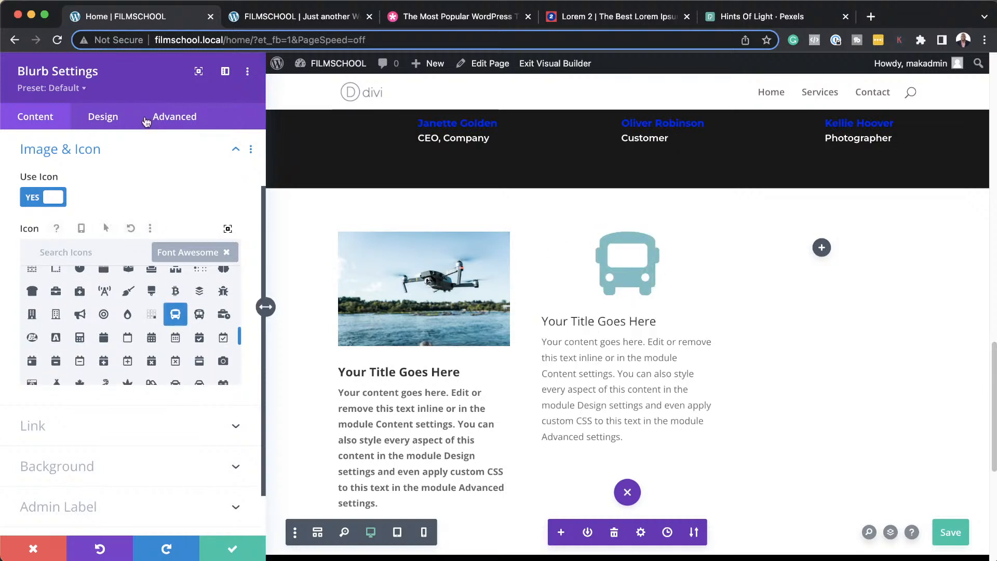
- Set the bus icon's color to red #e02b20 and its width to 56px, and save the blurb settings
click(110, 117)
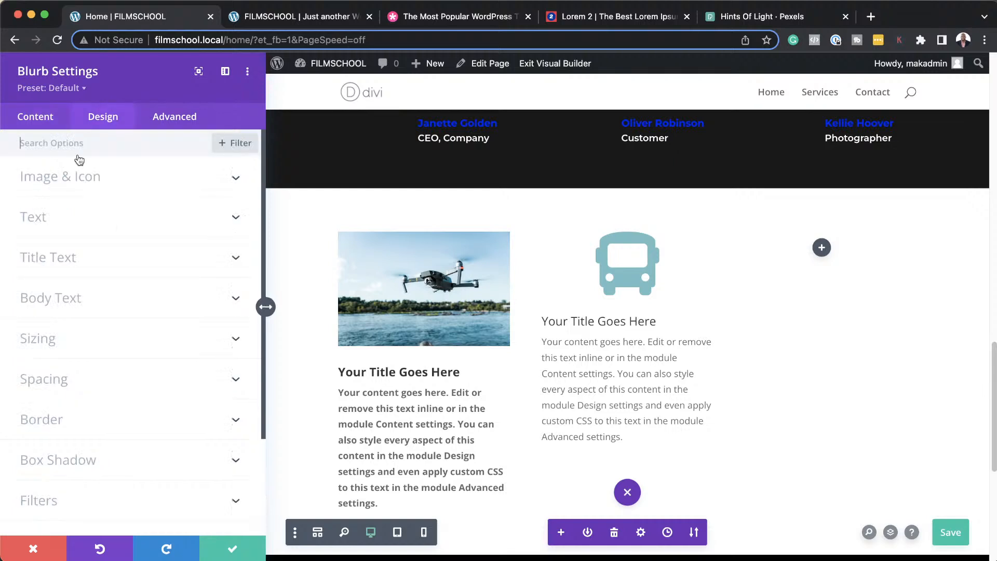
click(98, 180)
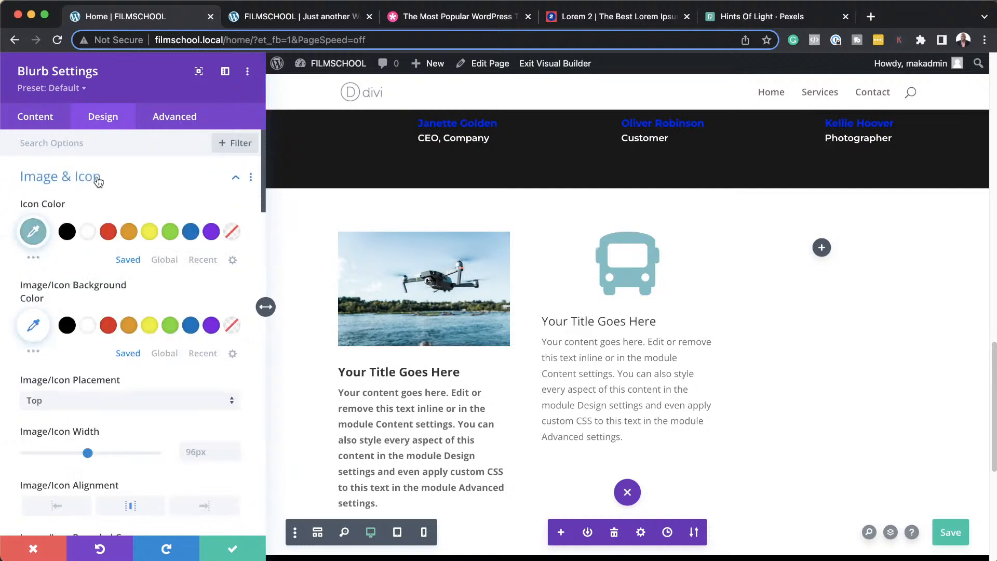
click(66, 233)
click(109, 232)
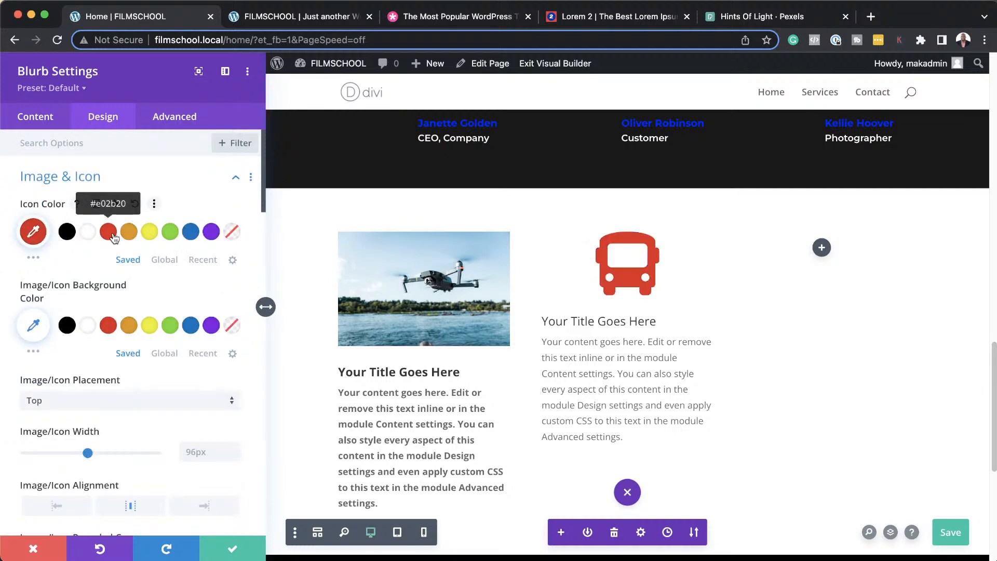
scroll(162, 353, down, 2)
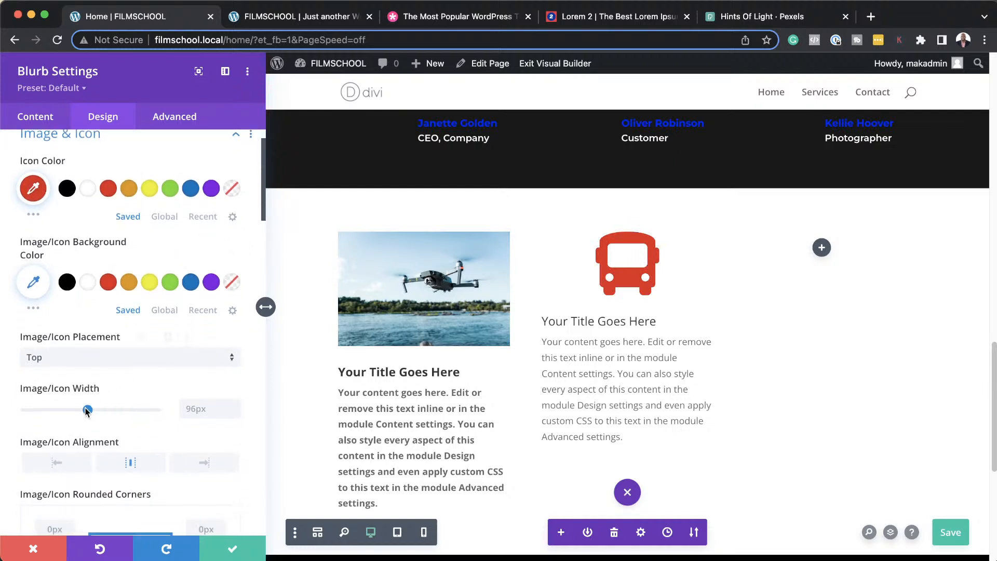
drag(88, 411, 62, 414)
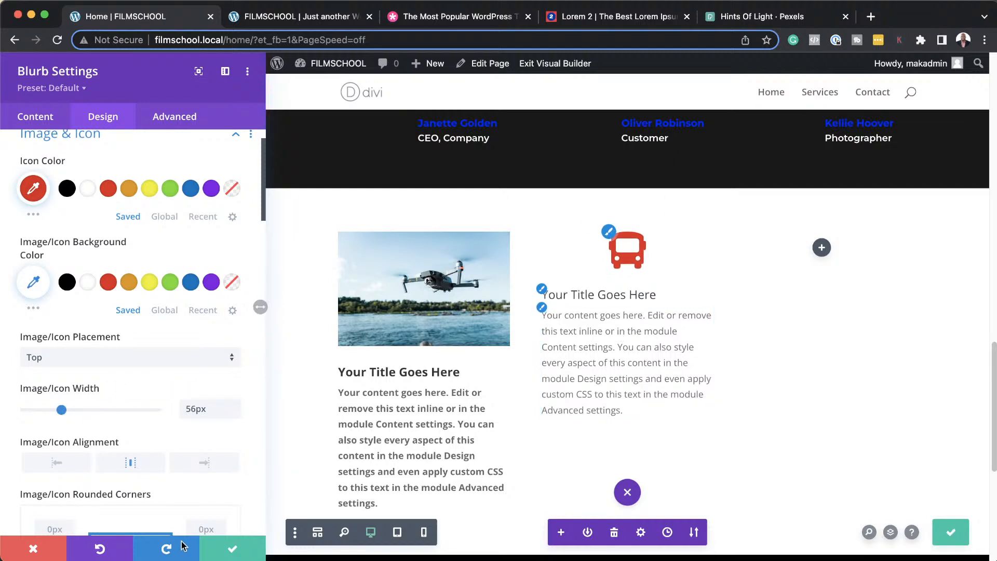
click(232, 554)
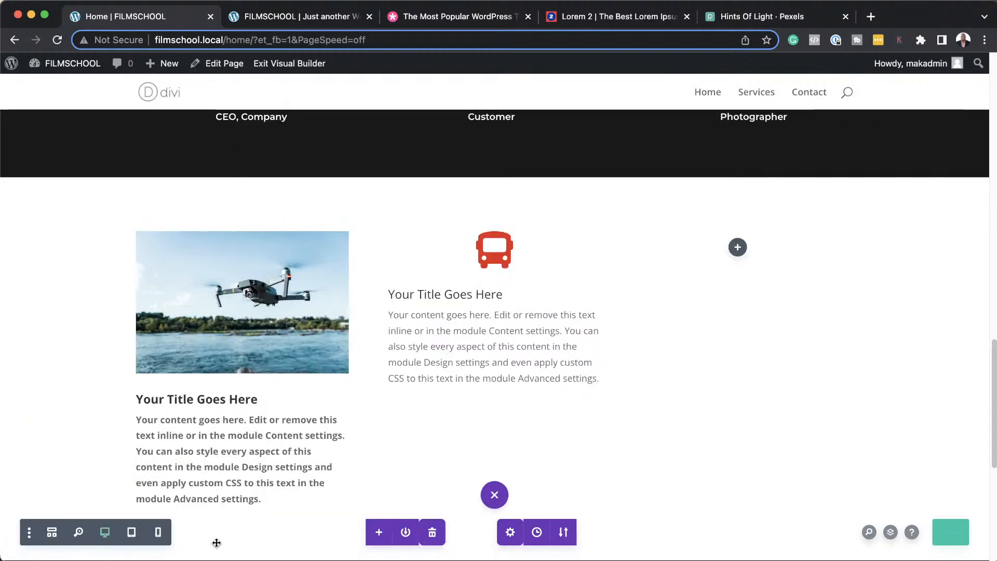
- Insert a Blurb module in the row's third column
click(738, 248)
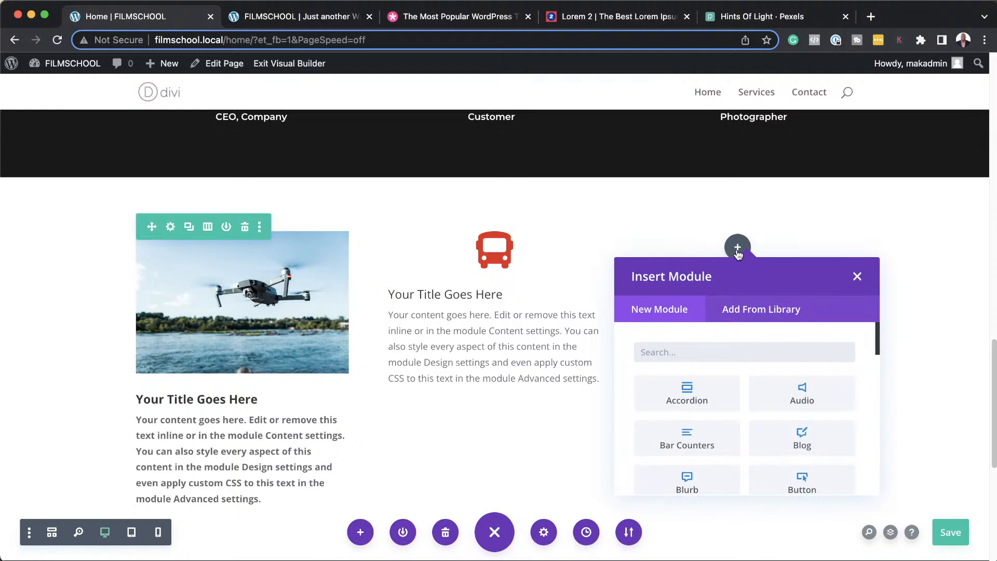
text(blur)
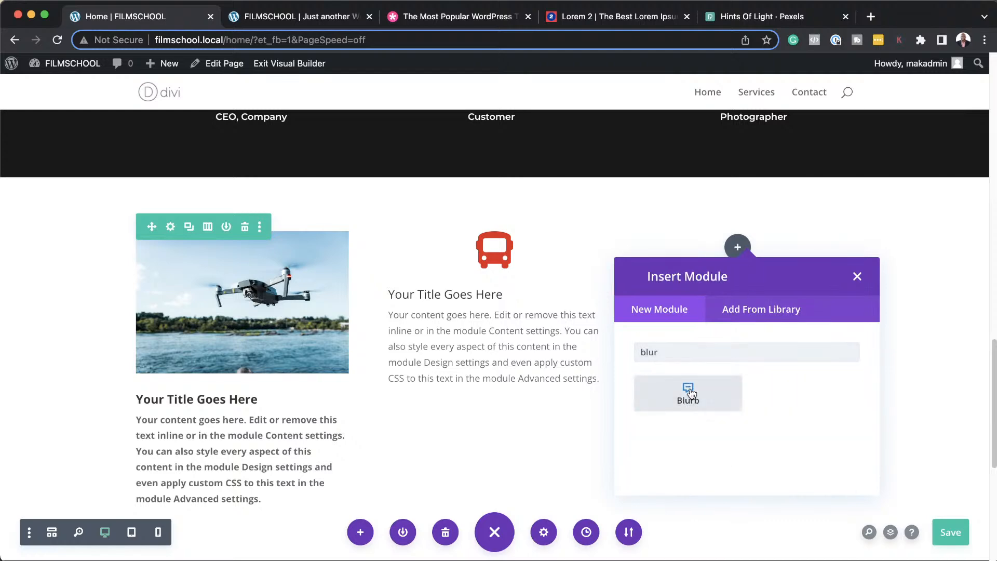
click(688, 394)
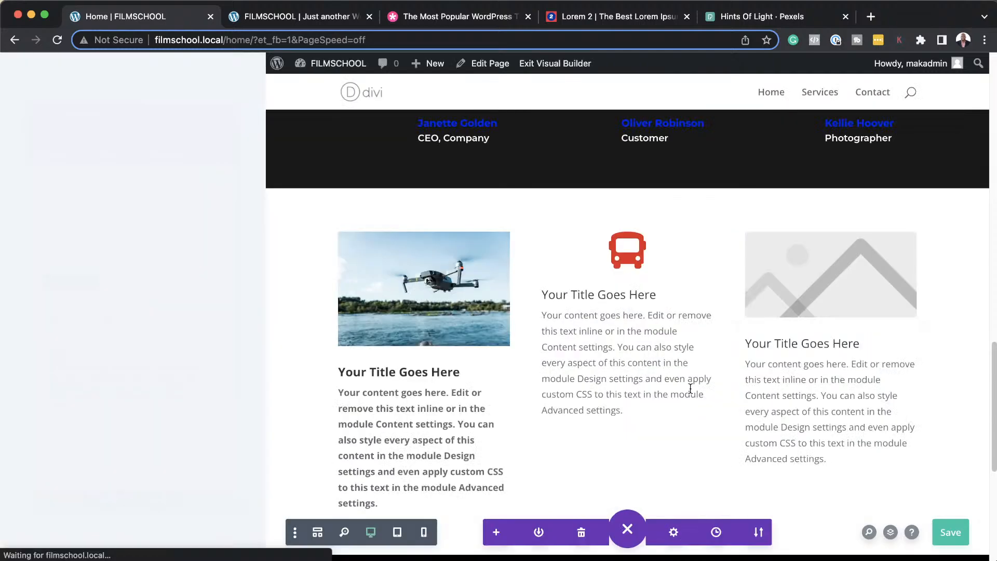
- Try the camera operator photo from the media library as the third blurb's background image, and remove it again
scroll(175, 403, down, 5)
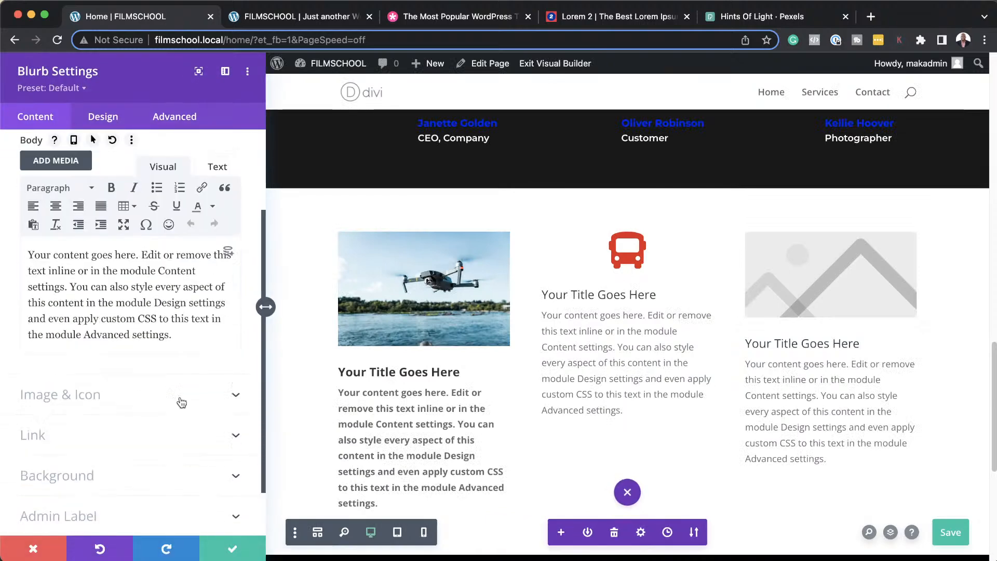
click(103, 420)
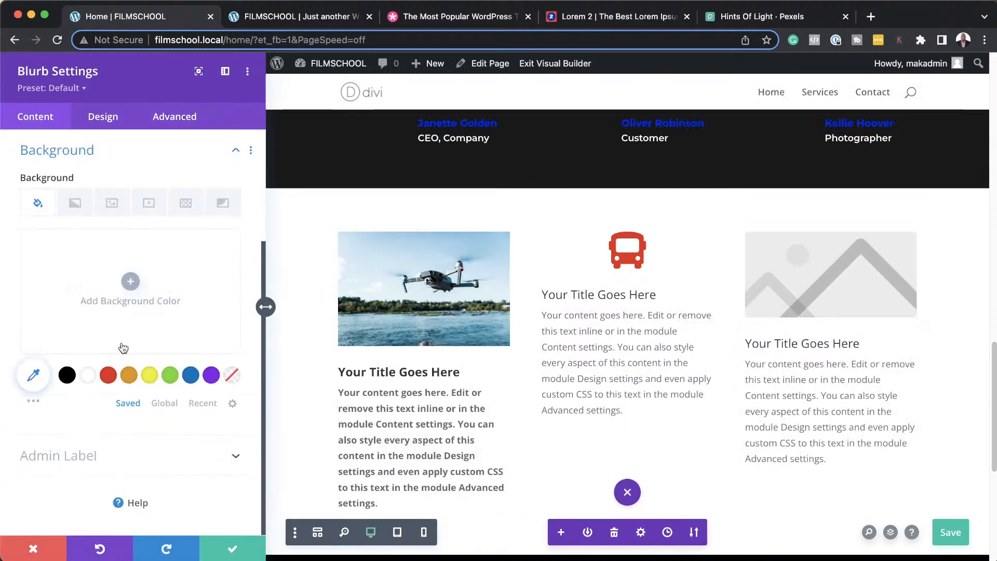
click(112, 205)
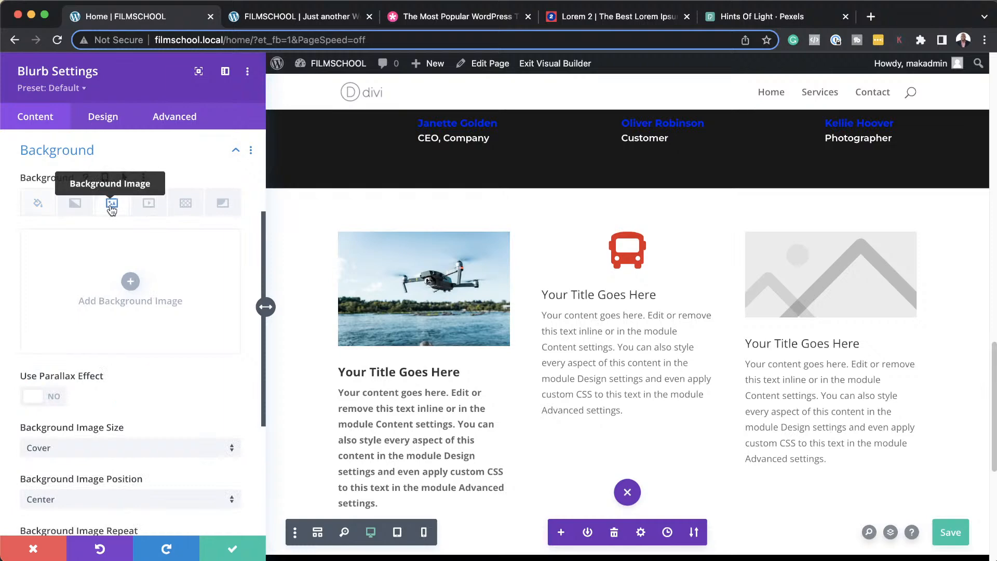
click(131, 278)
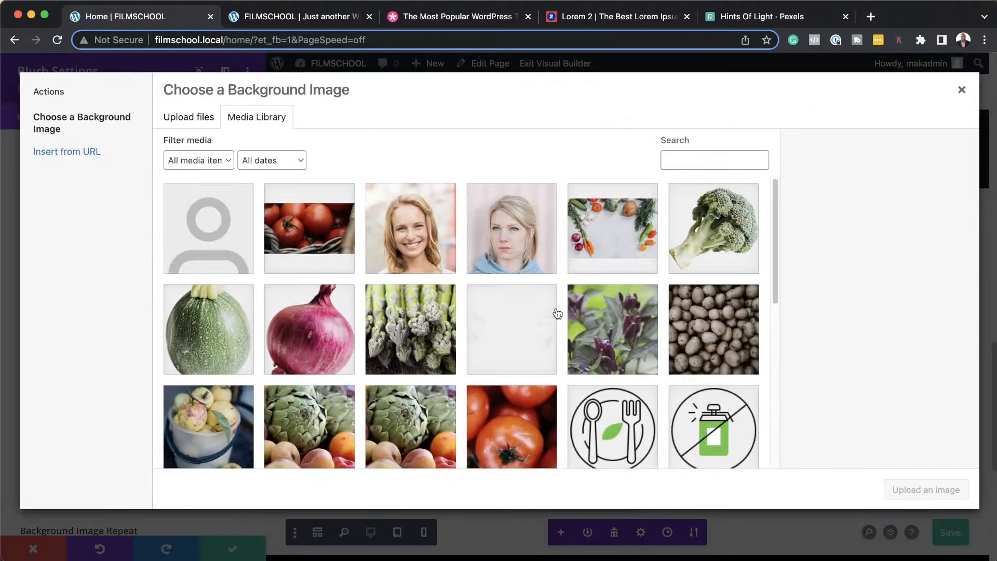
scroll(557, 312, down, 5)
click(418, 371)
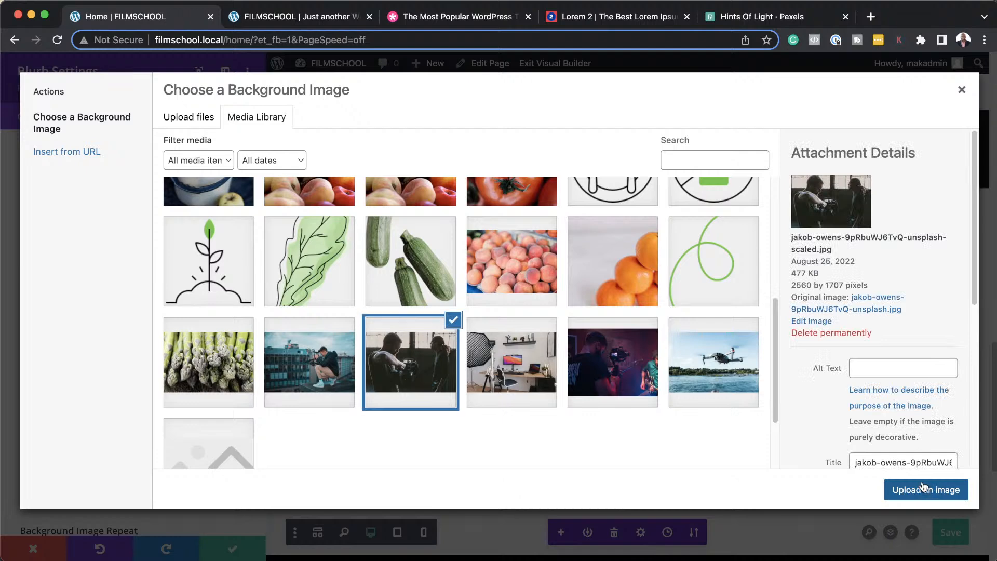
click(926, 491)
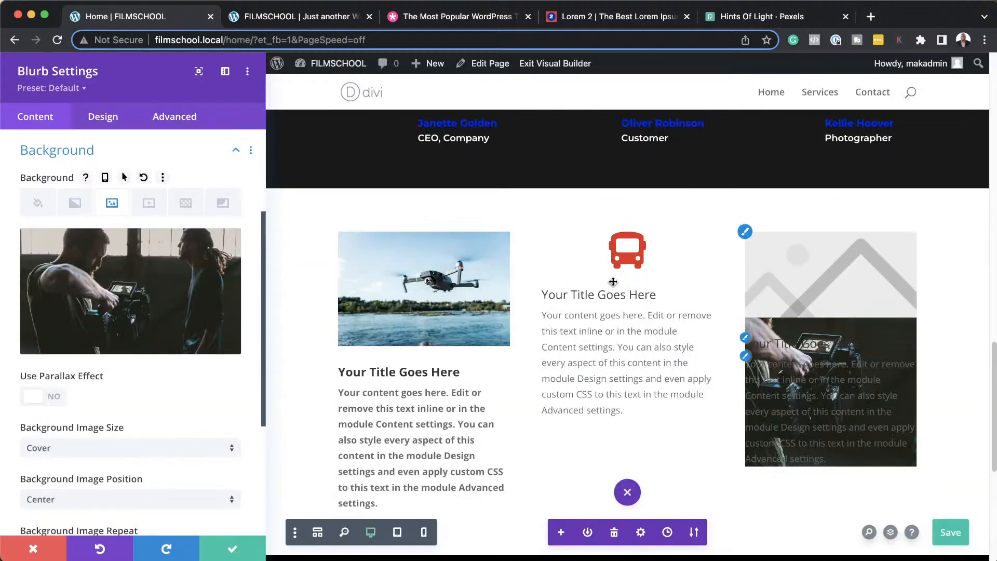
scroll(164, 386, down, 3)
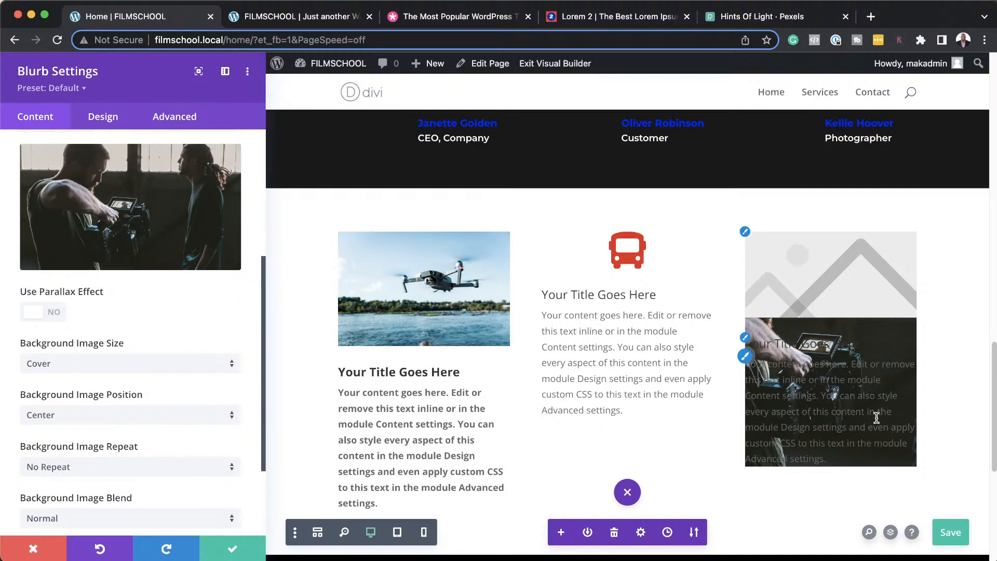
scroll(174, 394, up, 3)
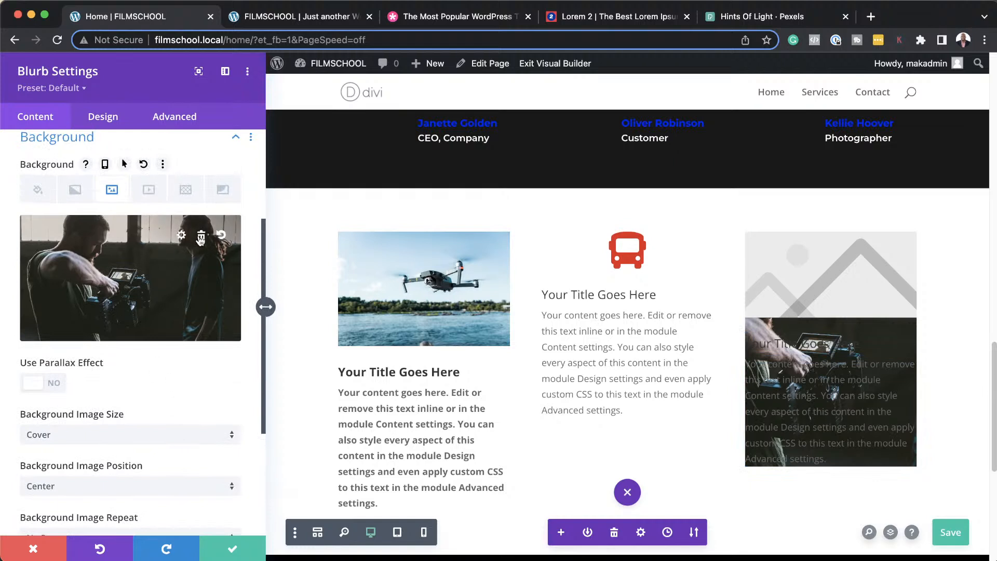
click(202, 237)
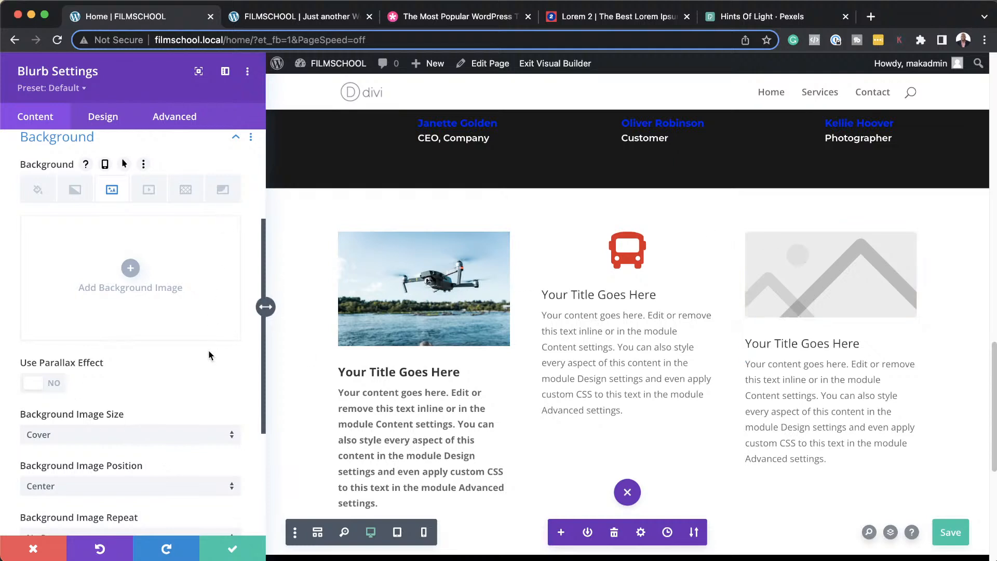
- Set the third blurb's padding to 5% on all four sides and save the page
click(37, 190)
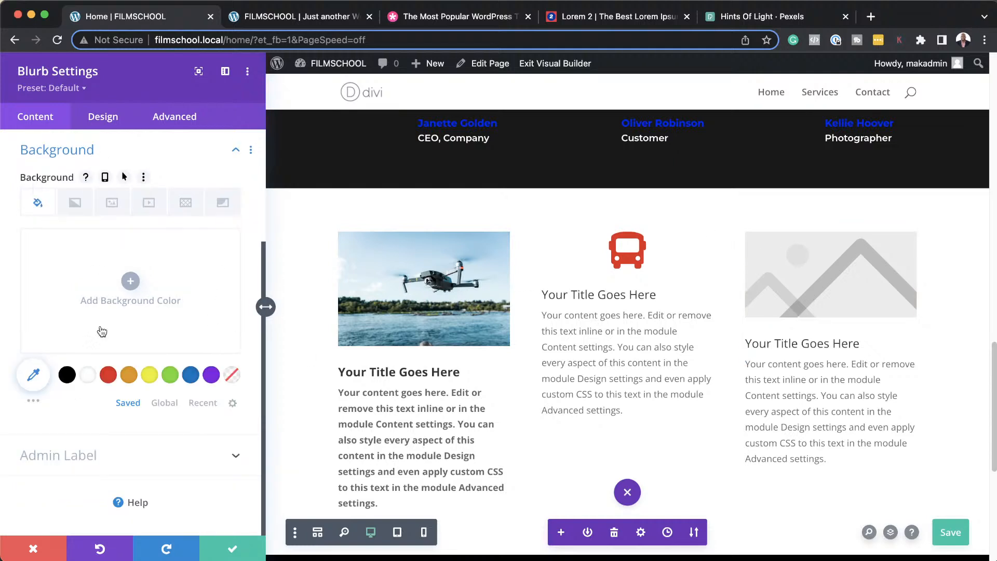
scroll(118, 335, up, 4)
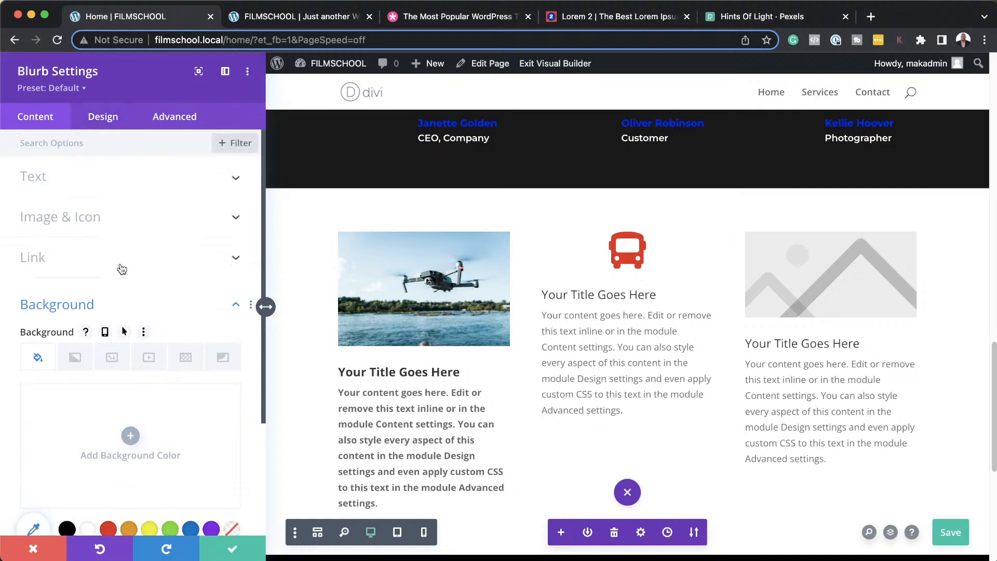
click(112, 119)
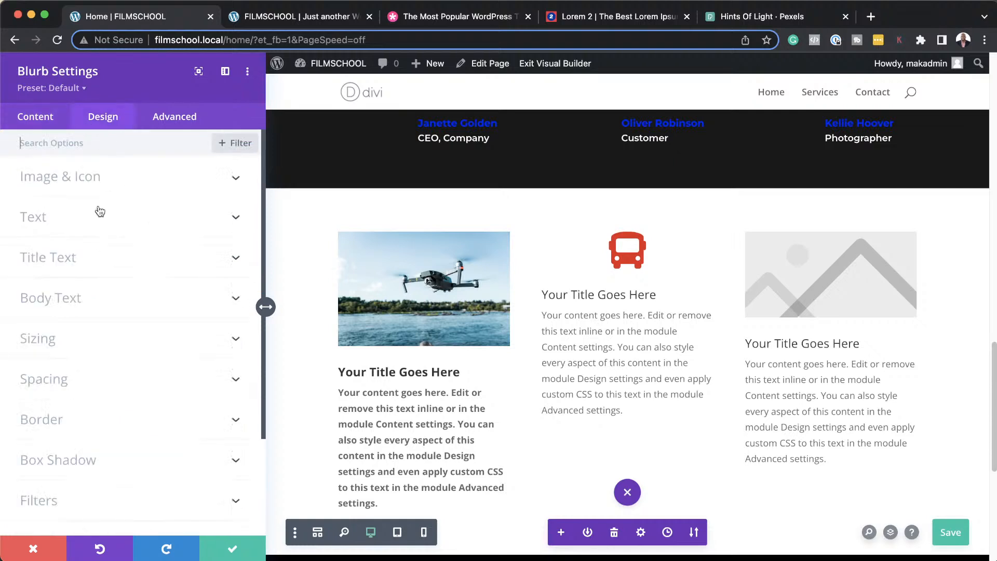
click(92, 378)
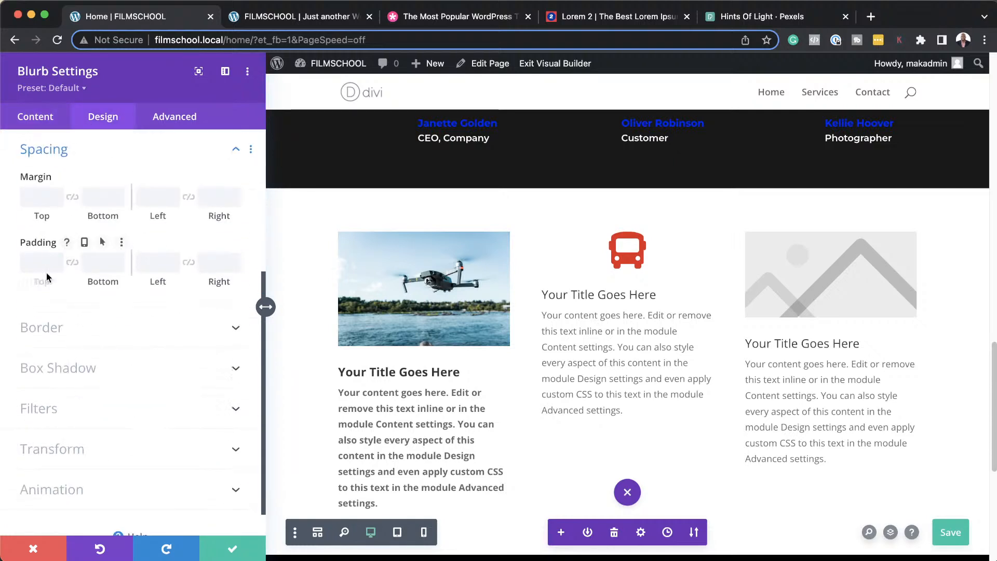
click(38, 260)
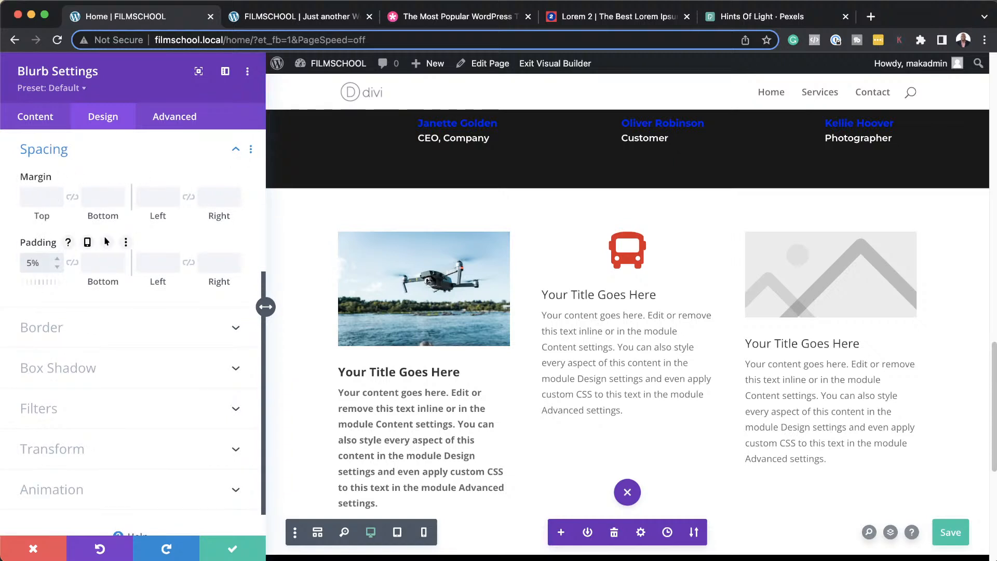
click(72, 262)
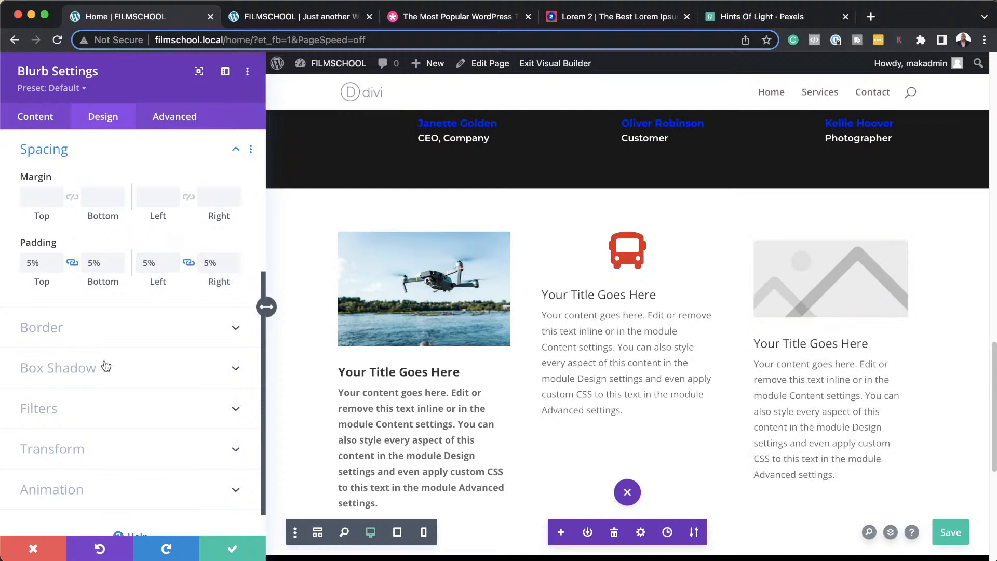
key(ctrl+s)
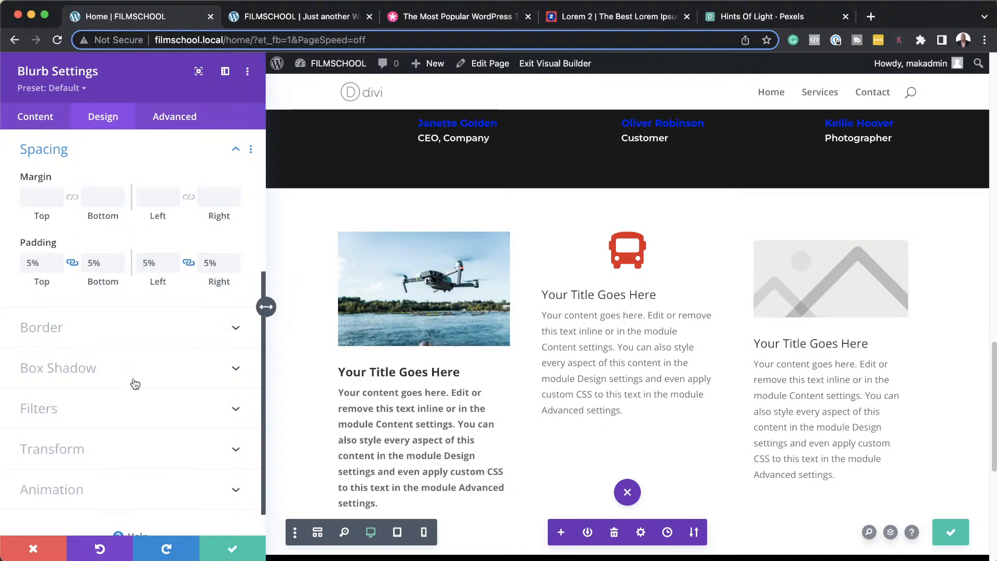
- Enable an icon for the third blurb, filter the choices to Font Awesome and select the basketball icon
click(38, 116)
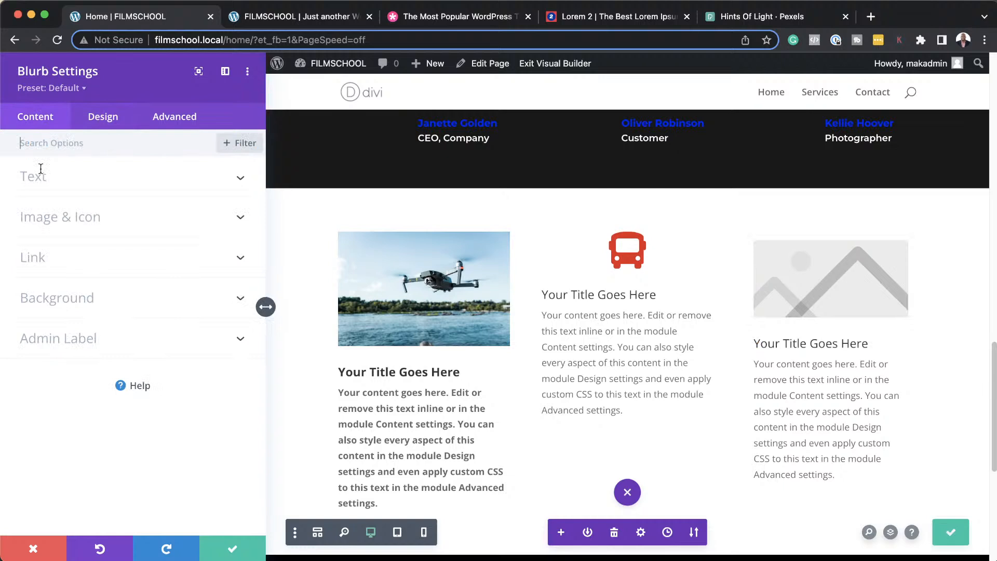
click(84, 224)
click(52, 197)
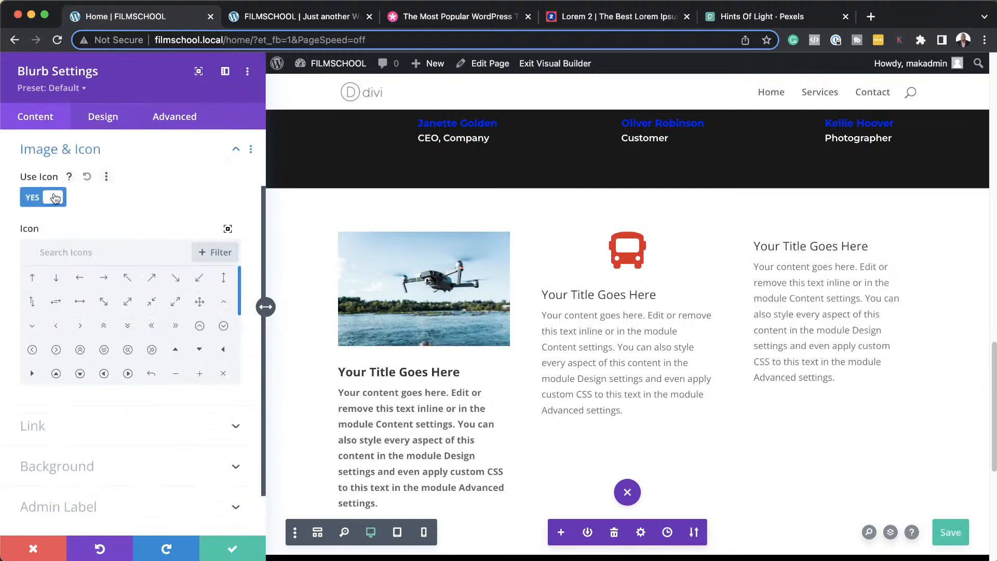
click(231, 258)
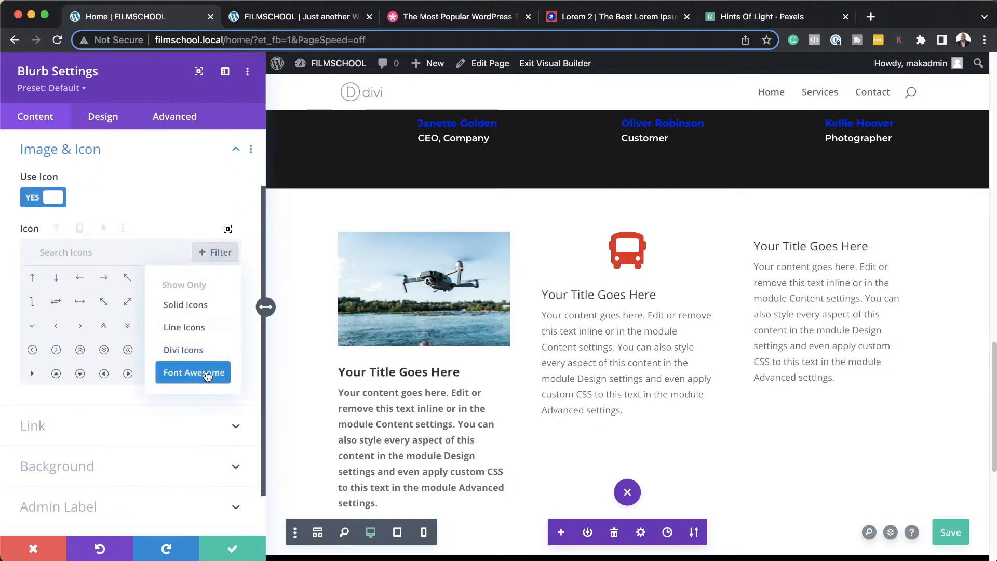
click(202, 308)
scroll(152, 370, down, 5)
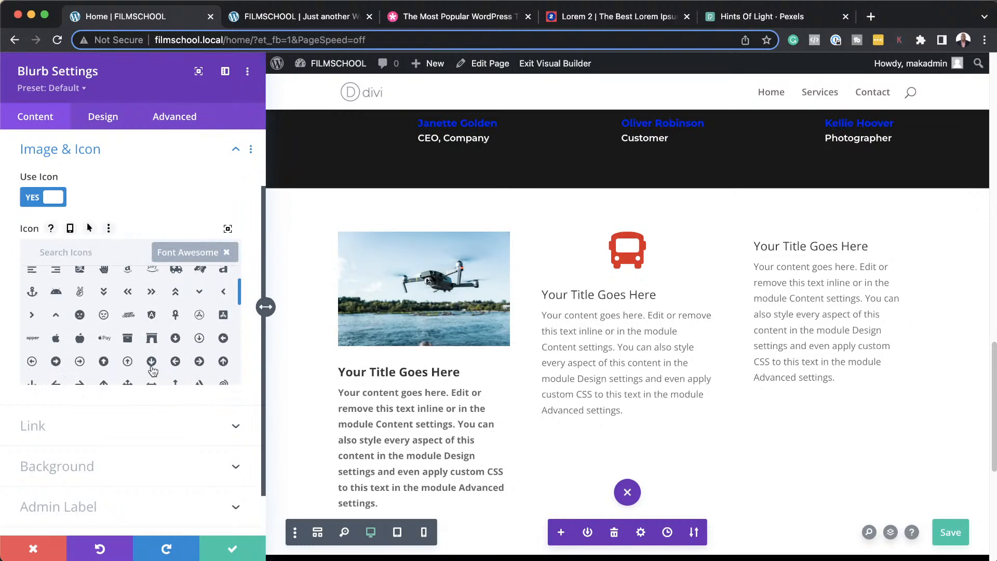
scroll(152, 370, down, 1)
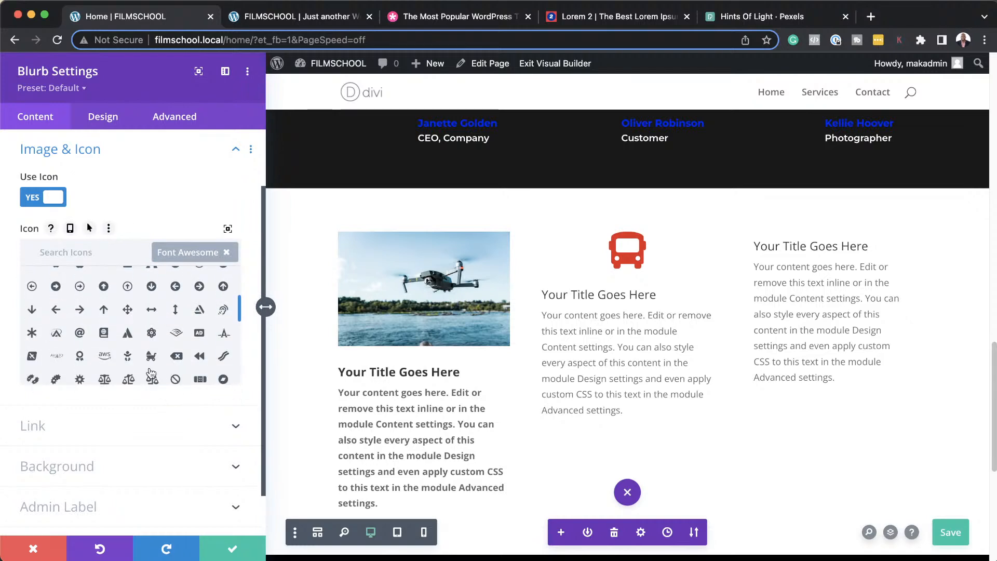
scroll(115, 340, down, 3)
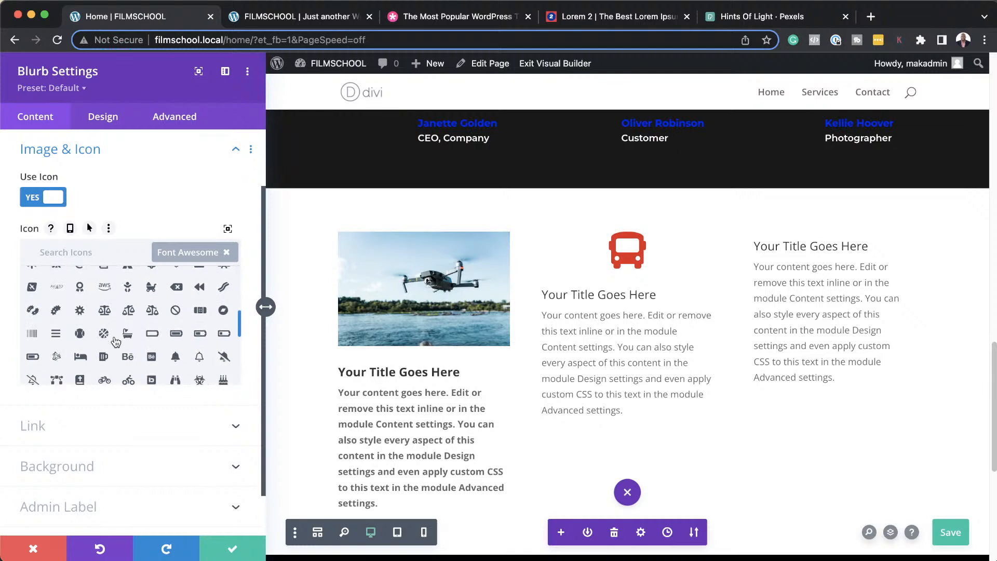
click(105, 334)
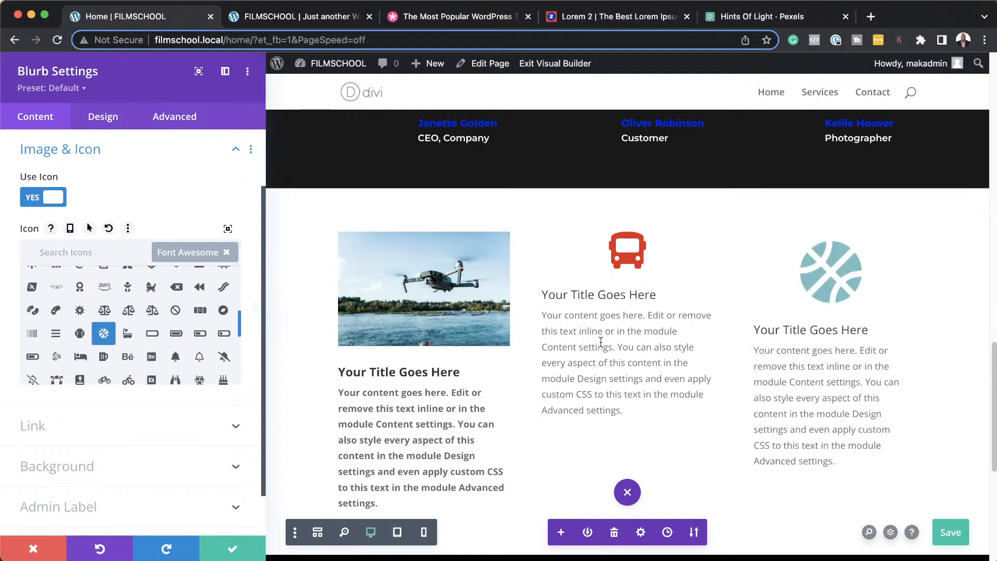
- Reduce the third blurb's icon width to 49px
click(106, 119)
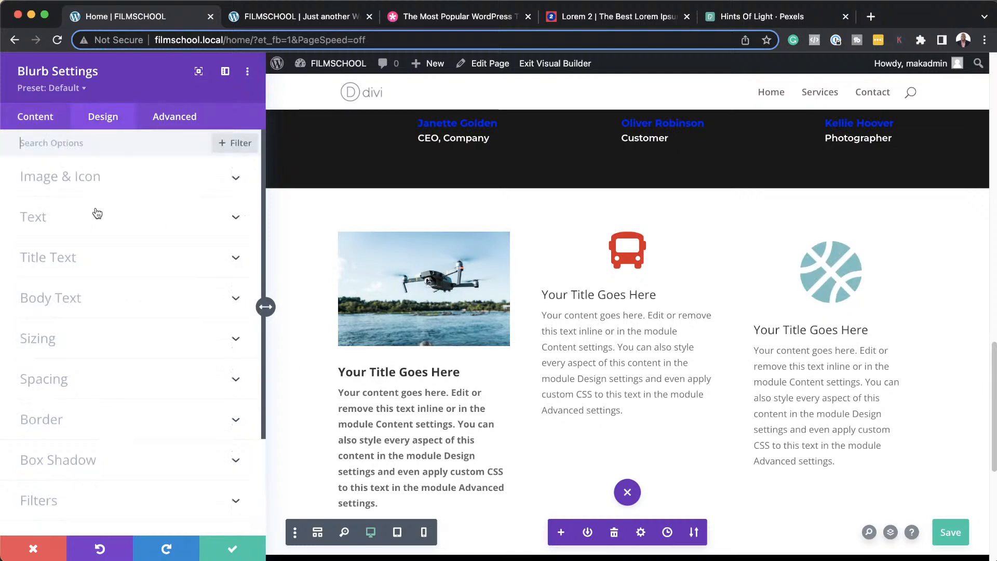
click(78, 179)
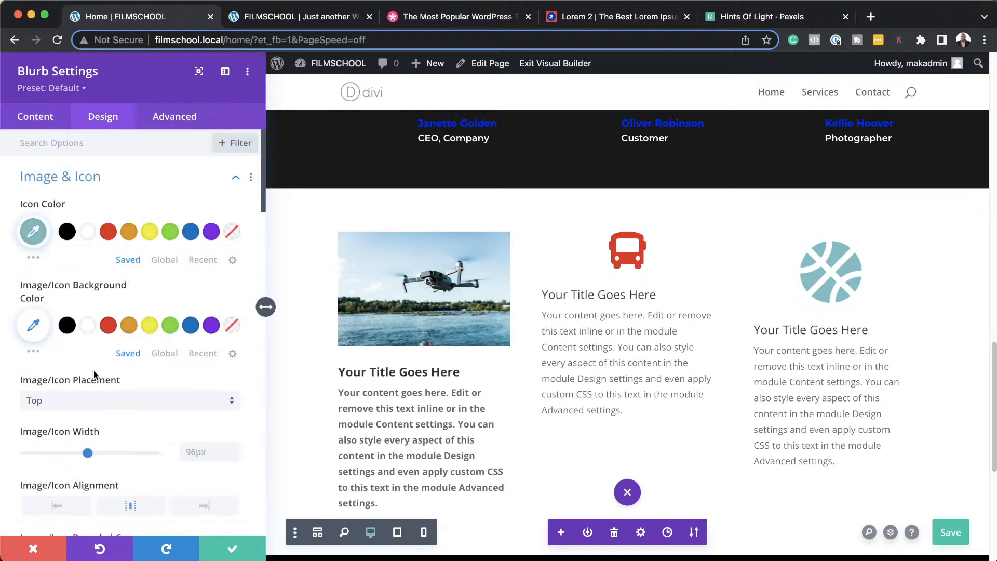
drag(88, 455, 57, 453)
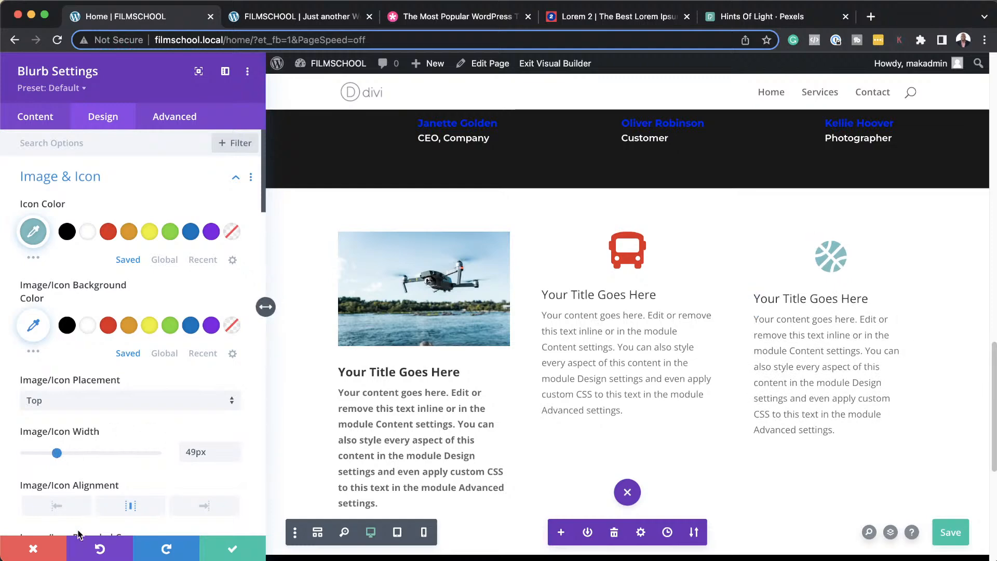
- Set the background color of the third-column blurb to red
scroll(126, 412, down, 15)
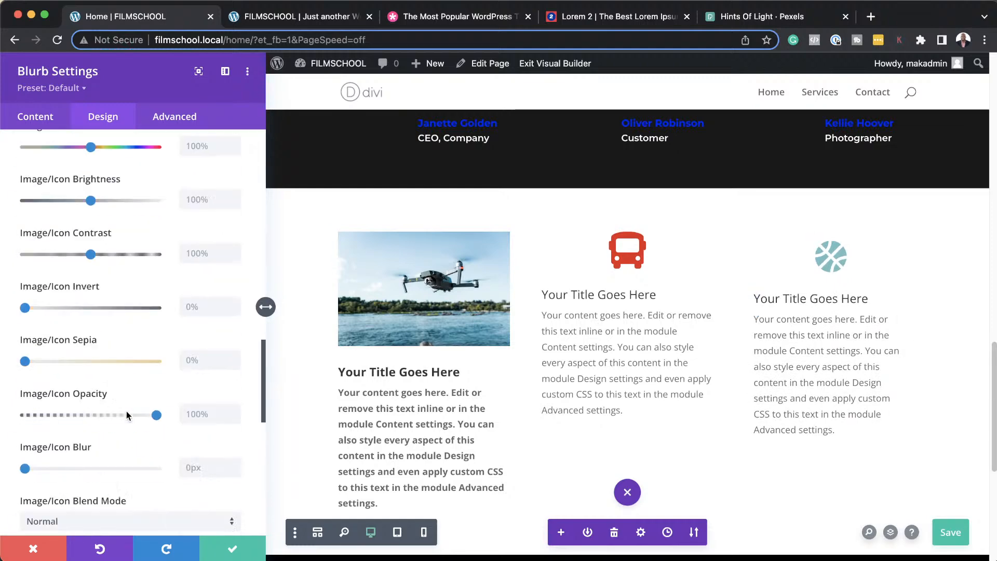
click(35, 117)
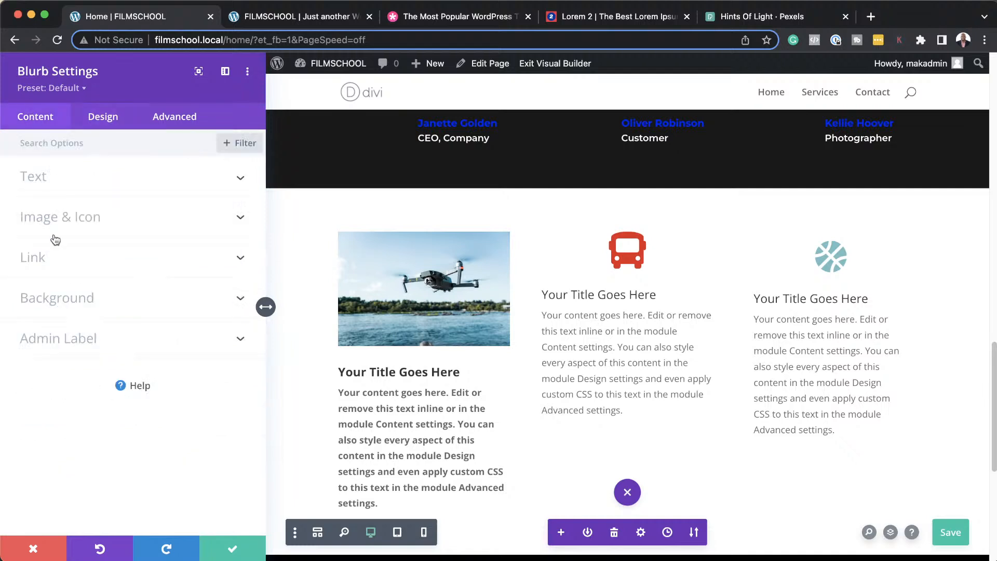
click(76, 303)
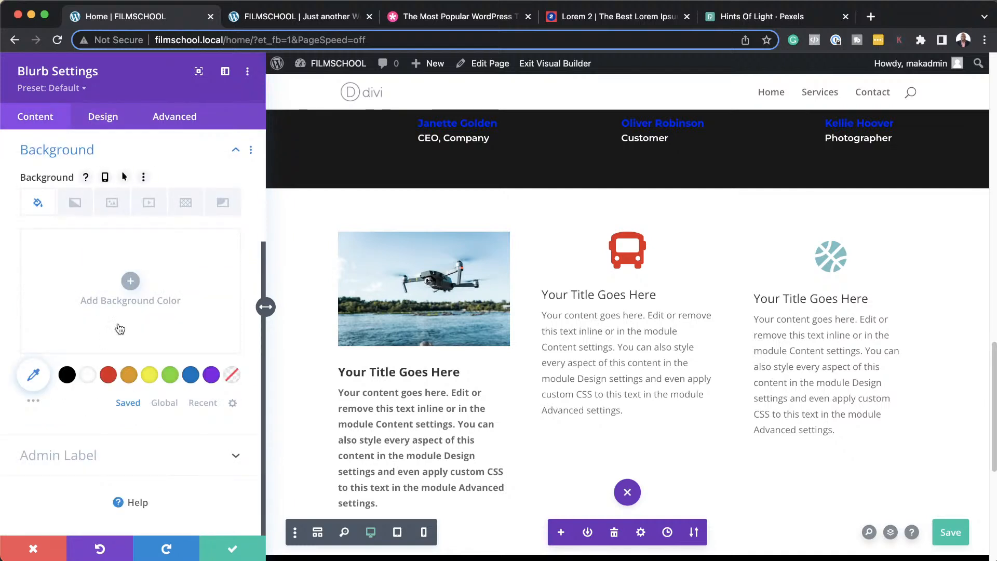
click(137, 295)
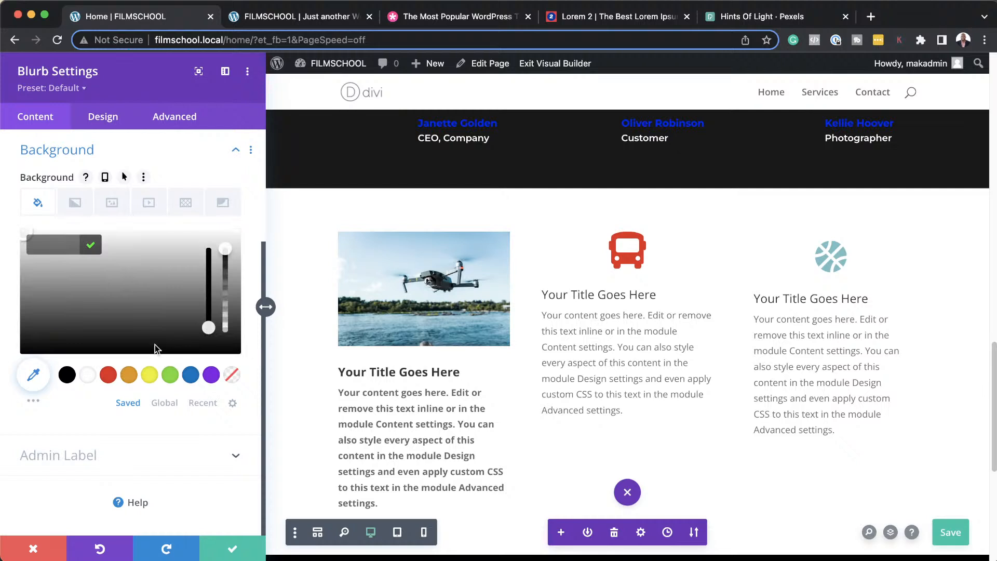
click(109, 375)
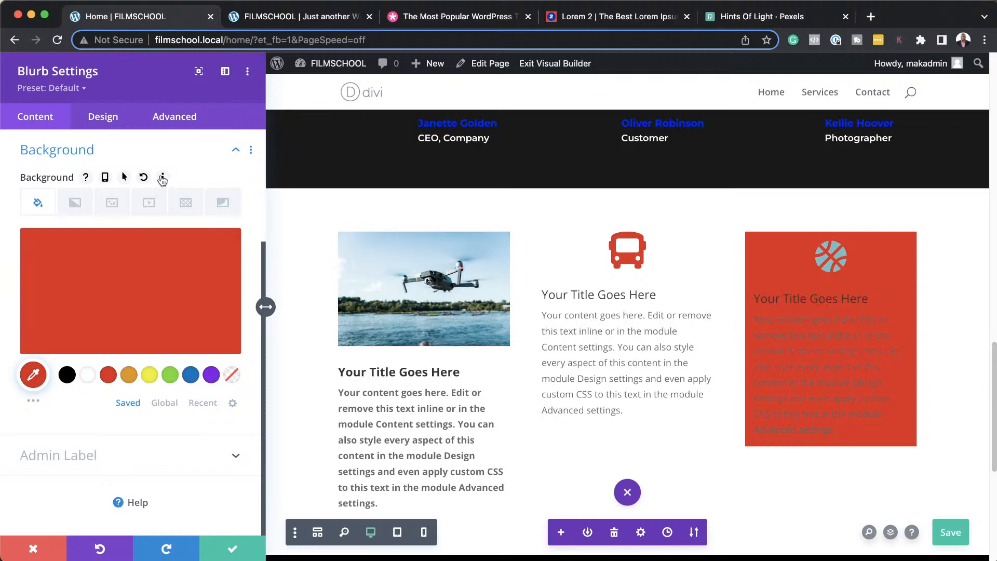
- Round all four corners of the red blurb's border to 6px
click(110, 118)
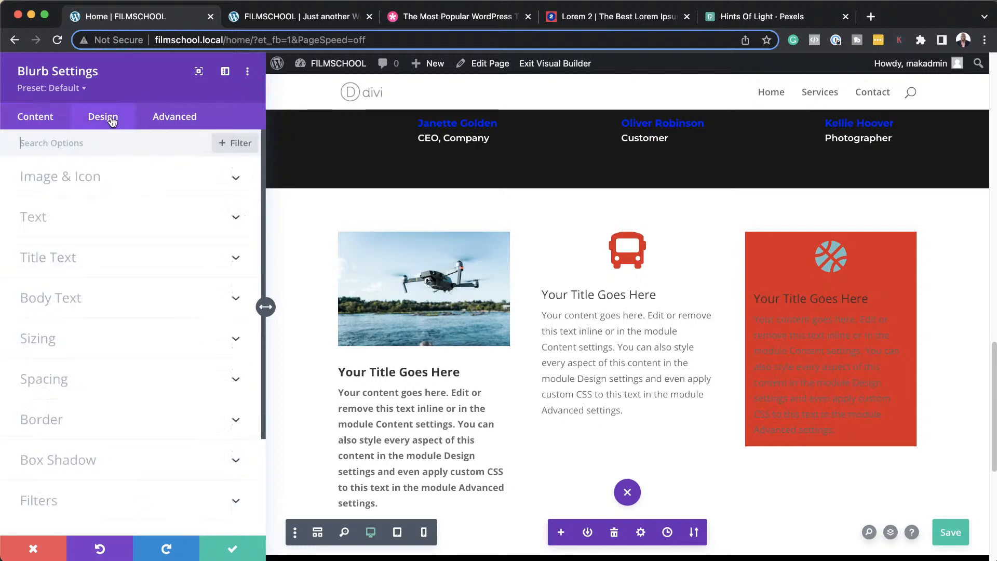
click(98, 420)
click(57, 215)
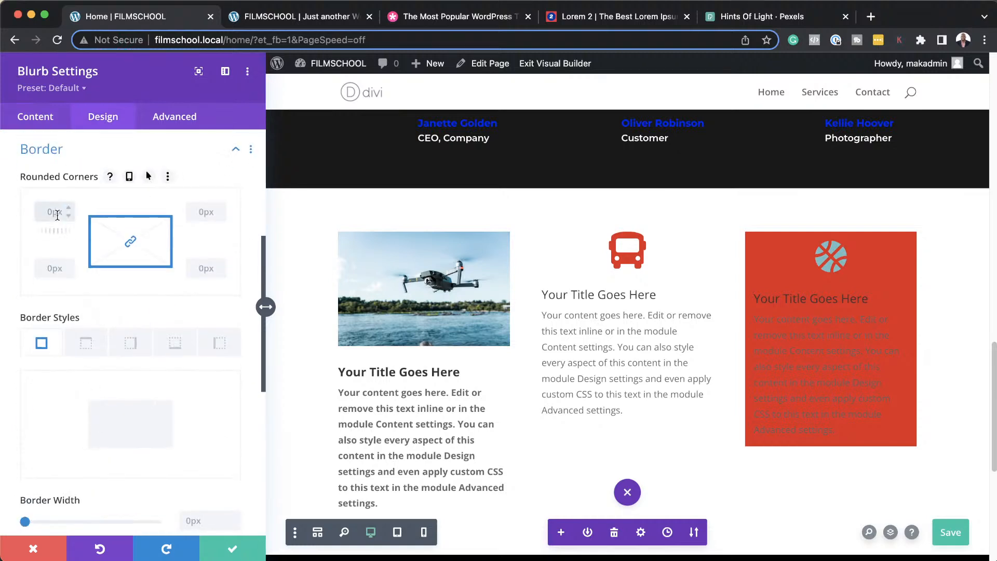
text(6px)
- Format the red blurb's title text in Poppins, center-aligned and white
click(755, 293)
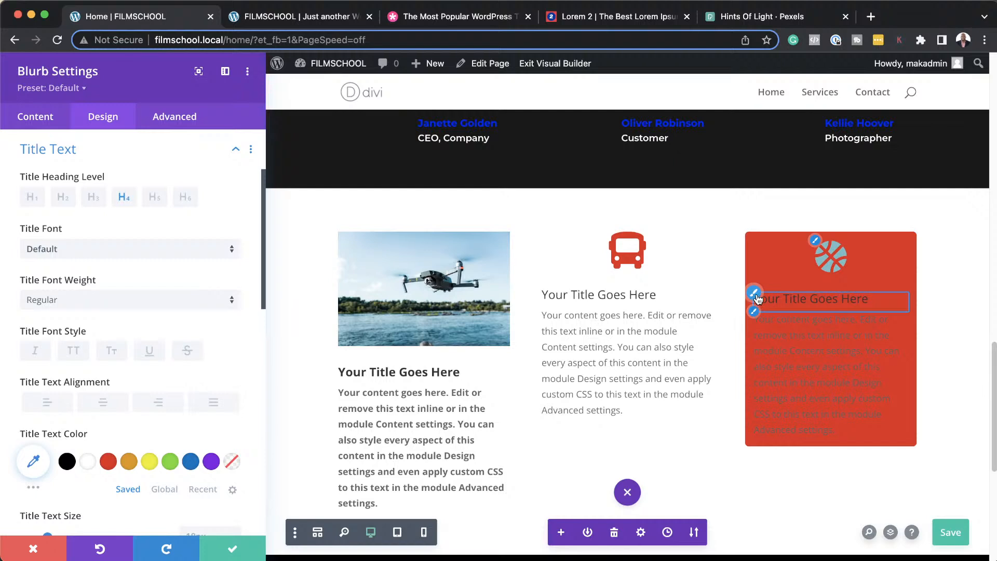
click(203, 253)
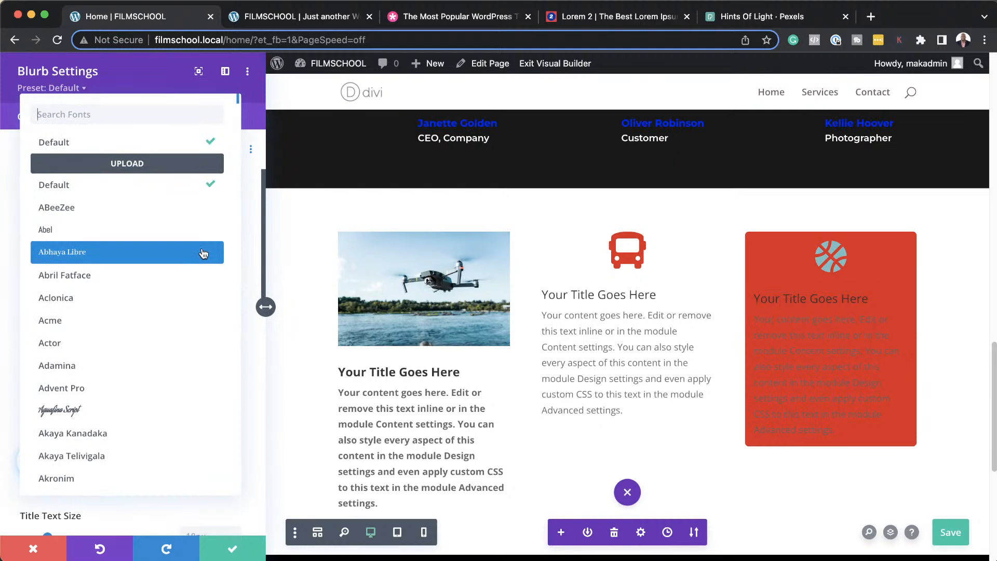
text(popp)
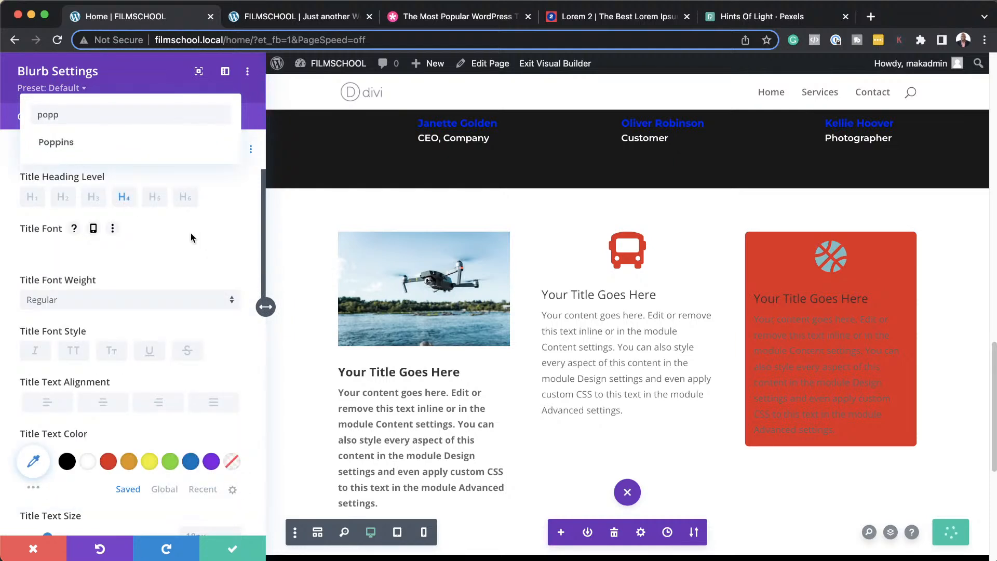
click(132, 142)
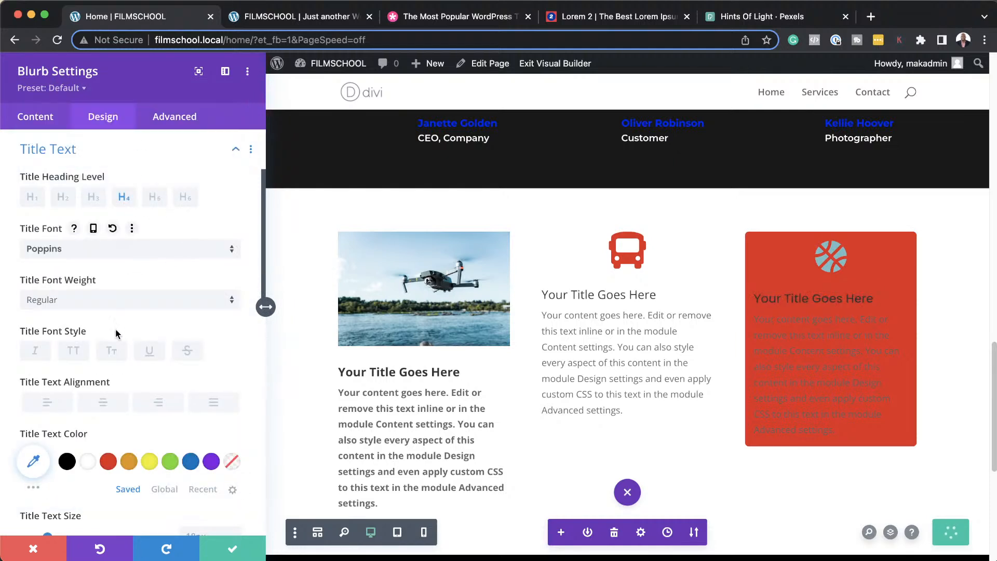
click(110, 399)
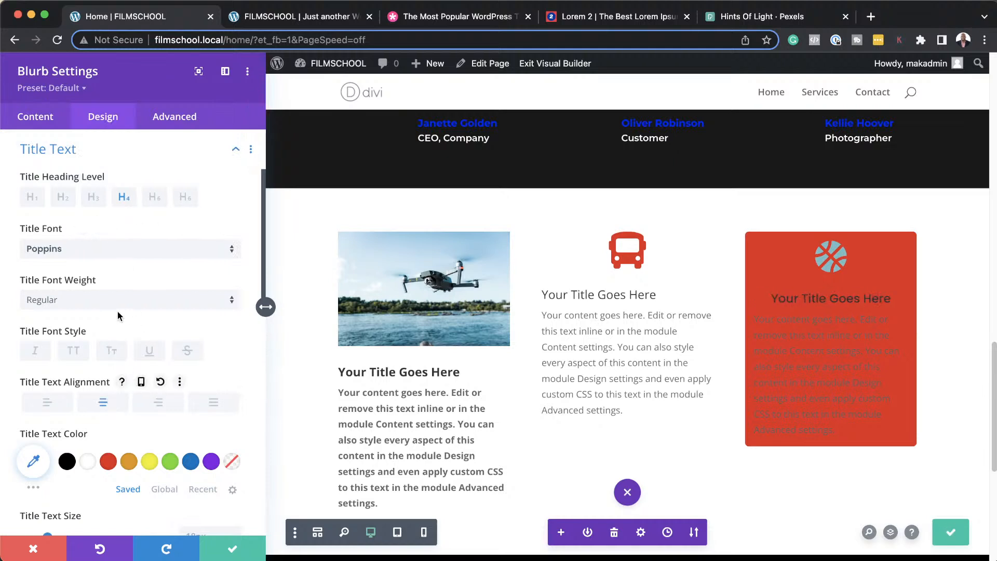
click(88, 461)
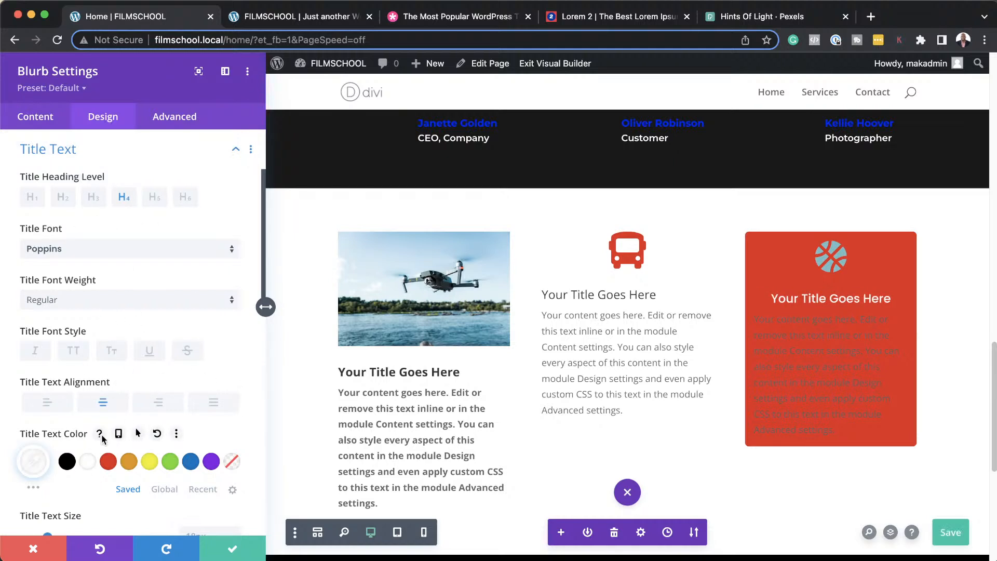
- Format the red blurb's body text in Poppins, center-aligned and white
click(756, 316)
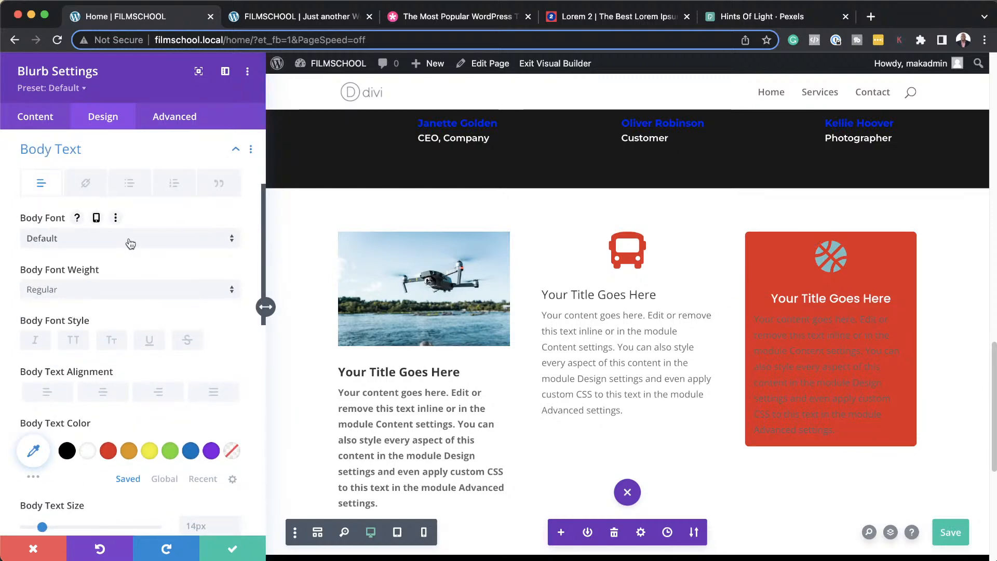
click(130, 239)
text(pop)
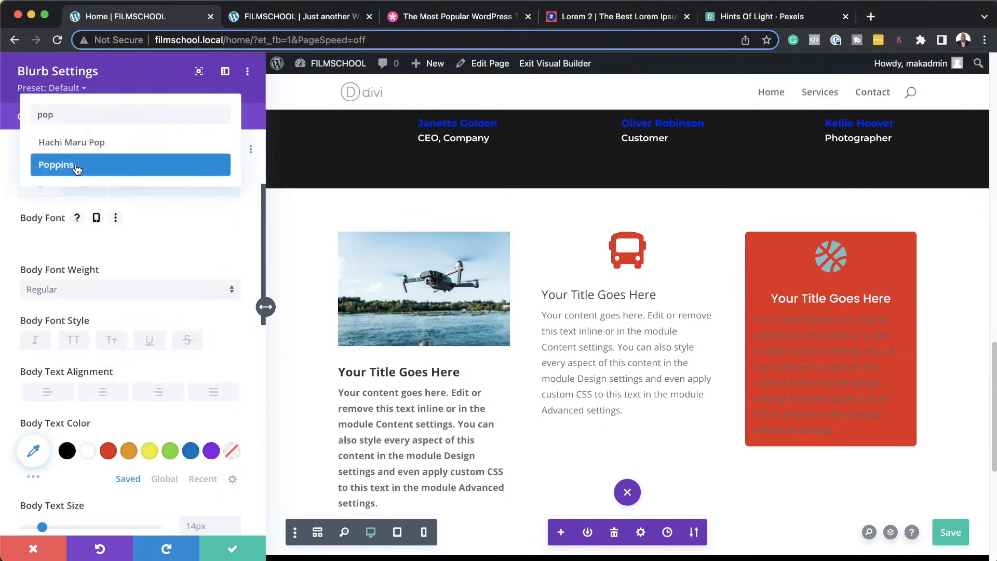
click(77, 165)
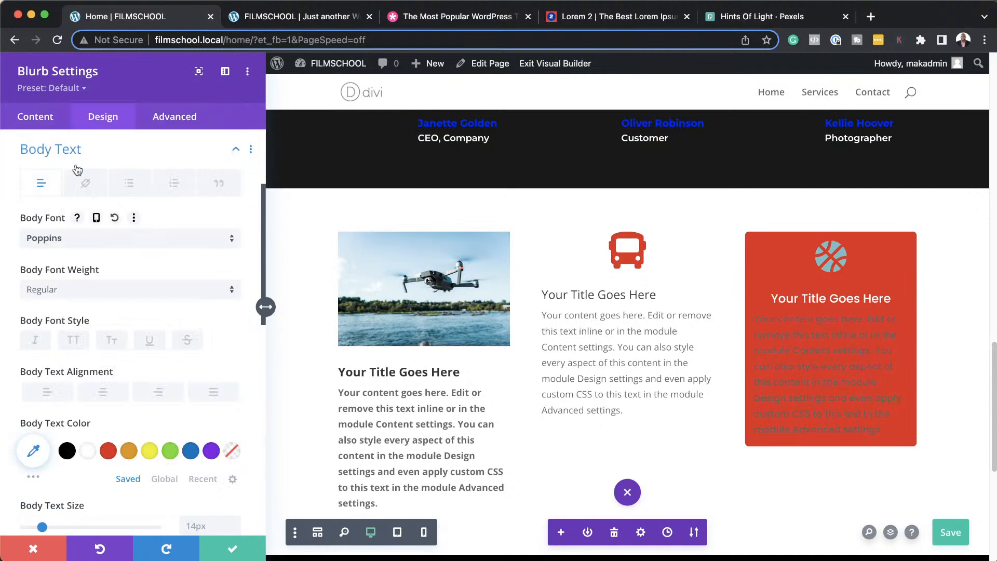
click(103, 393)
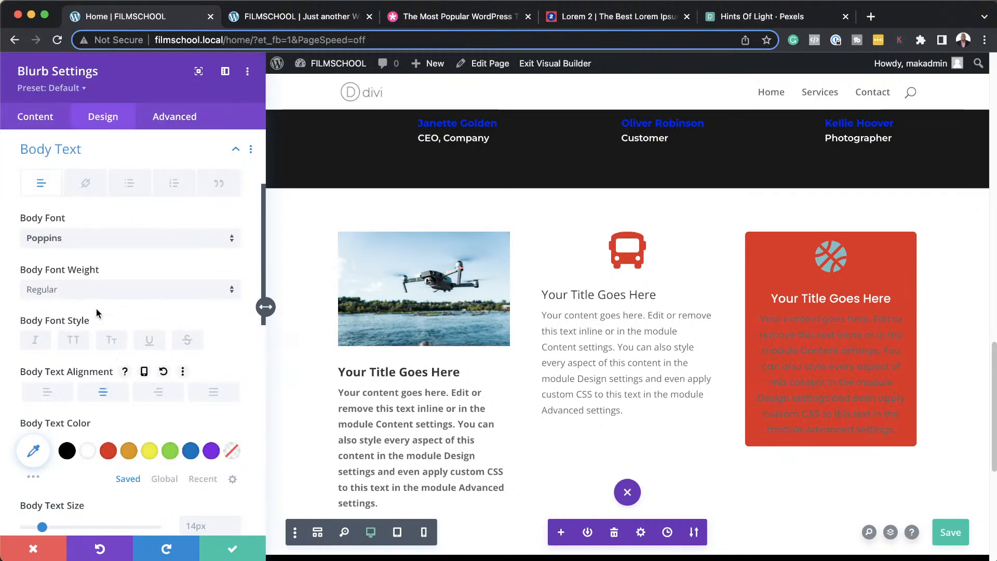
click(88, 451)
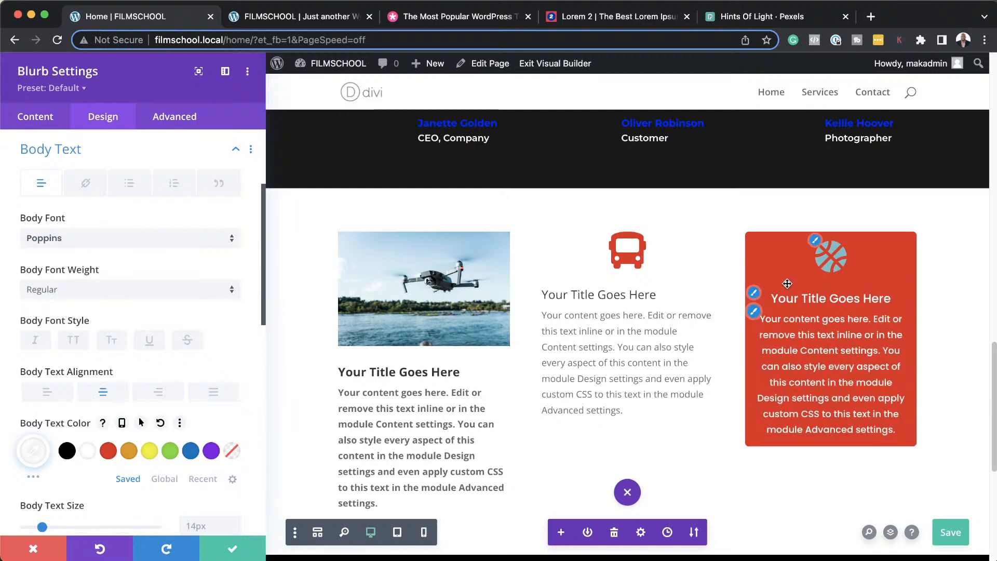
- Set the red blurb's title to Bold weight with uppercase style
click(752, 294)
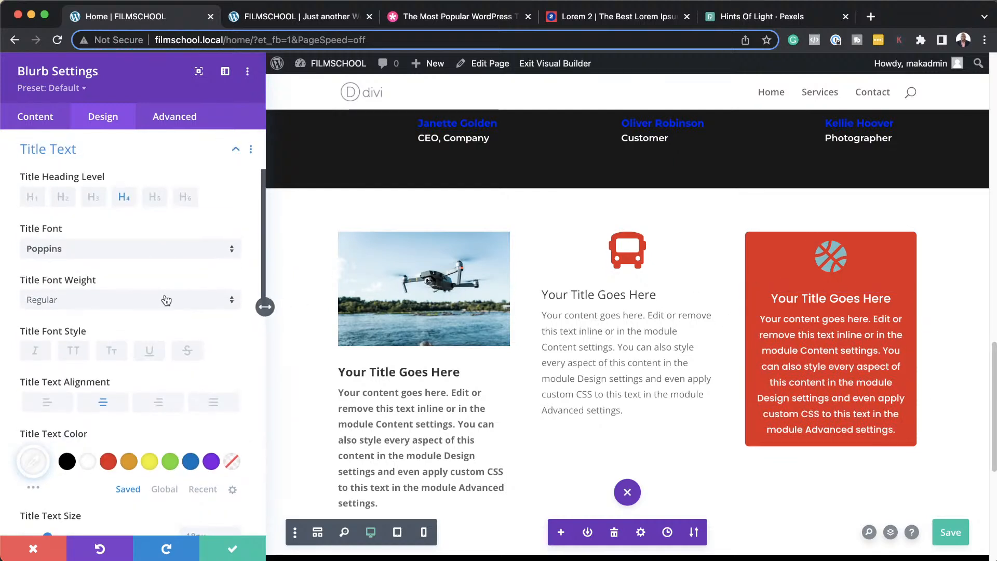
click(101, 300)
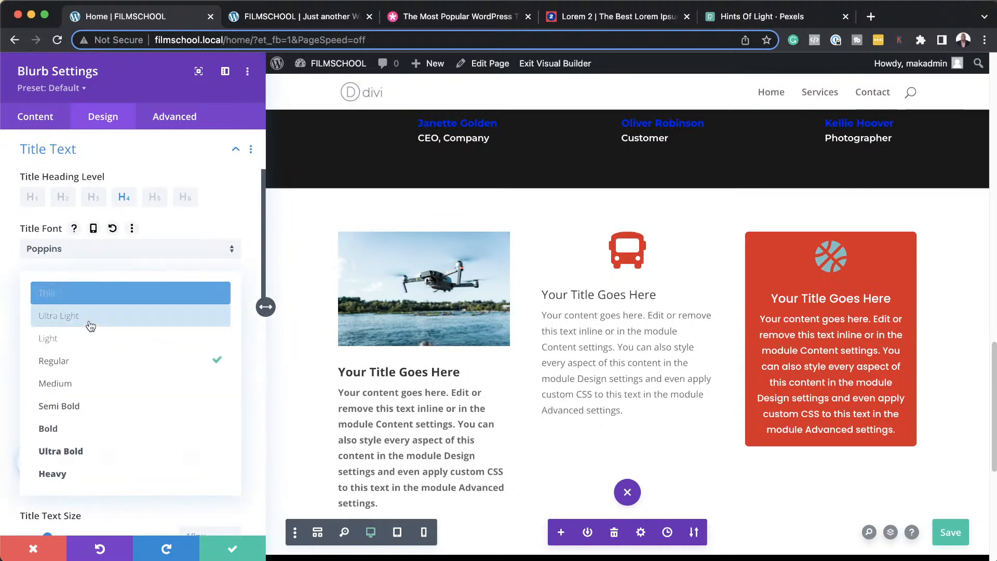
click(91, 428)
click(78, 353)
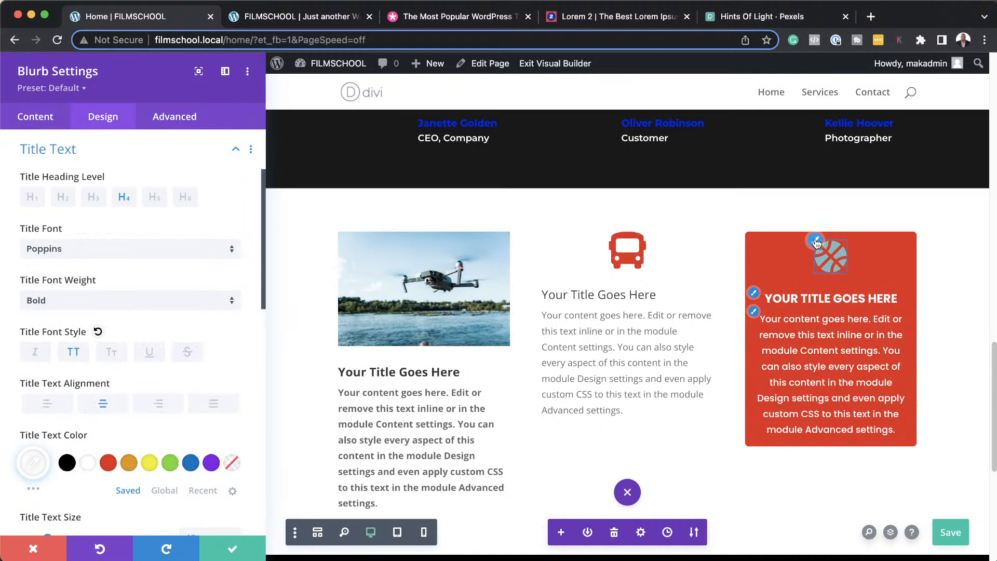
- Color the red blurb's basketball icon white and save the module settings
click(816, 240)
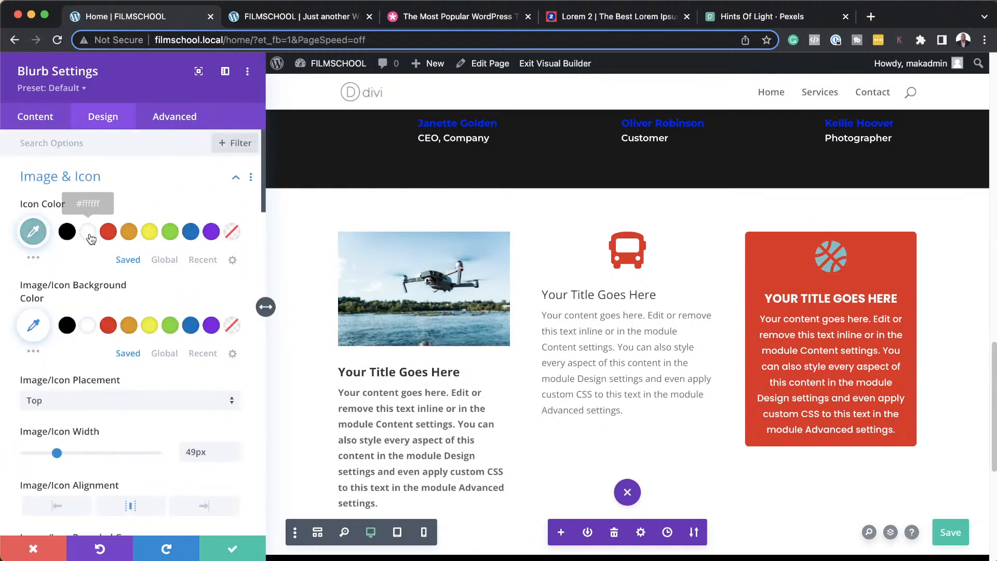
click(87, 232)
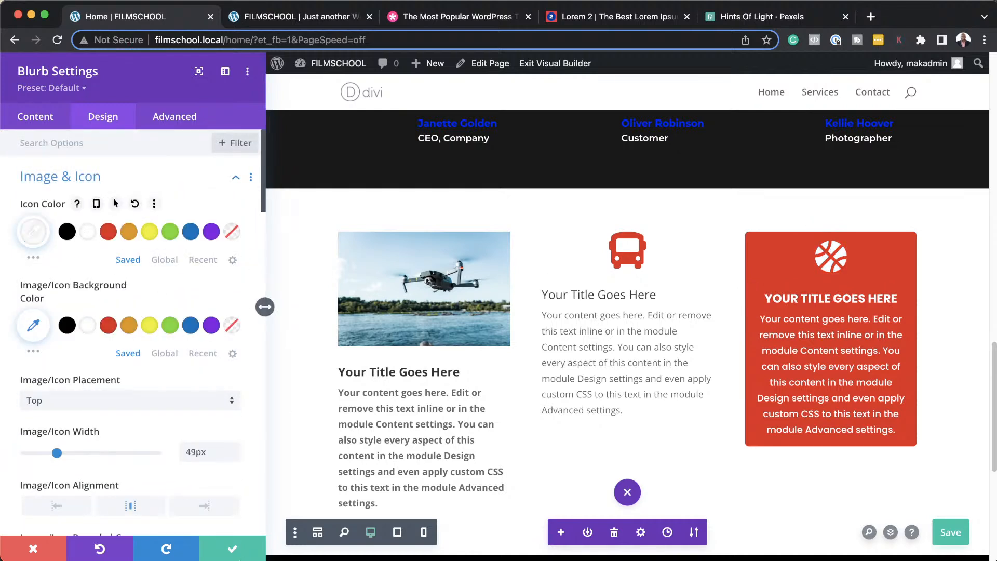
click(232, 549)
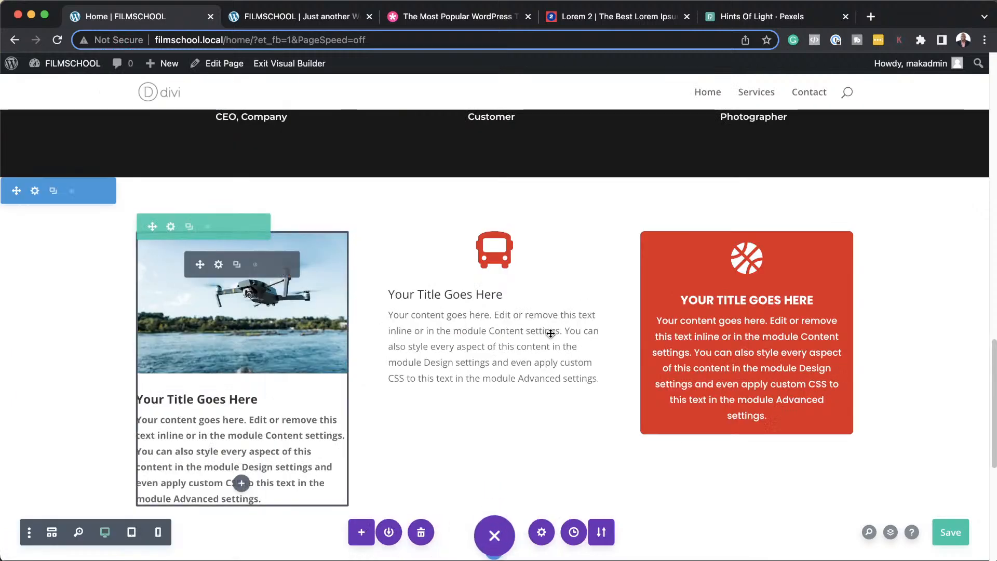
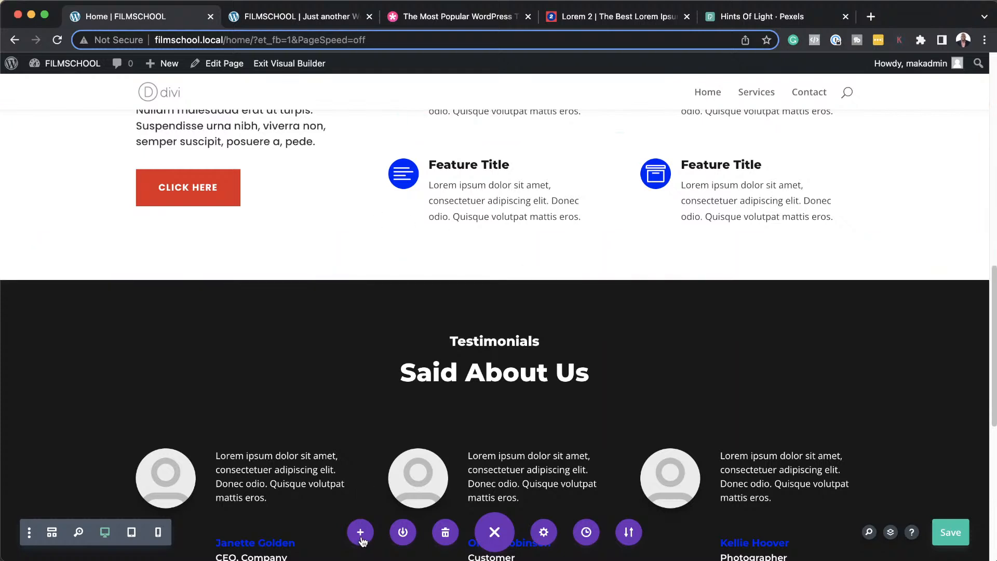
- Examine the layout library's import dialog with its Import Presets and Import To Cloud options, and leave without importing anything
key(ctrl+s)
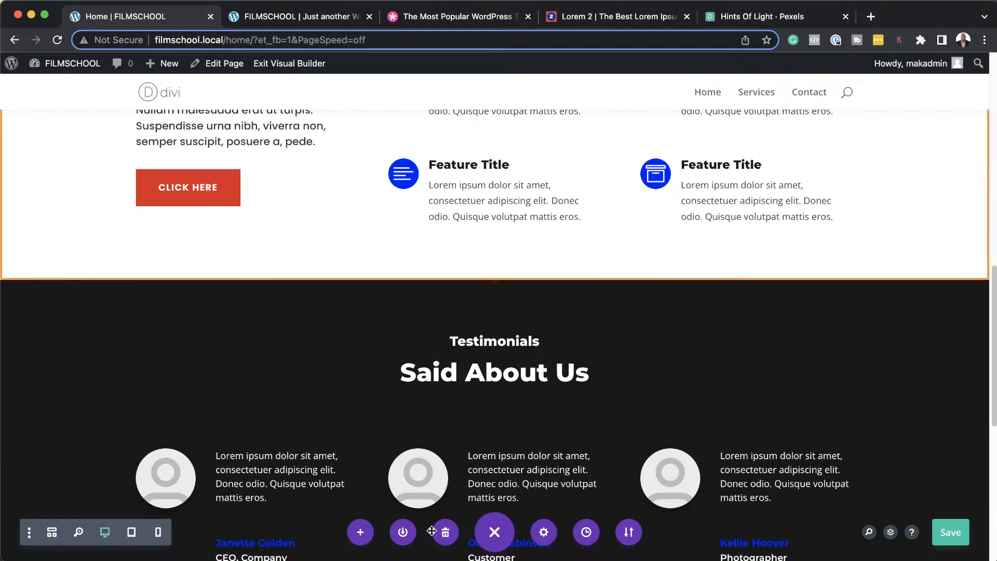
click(360, 533)
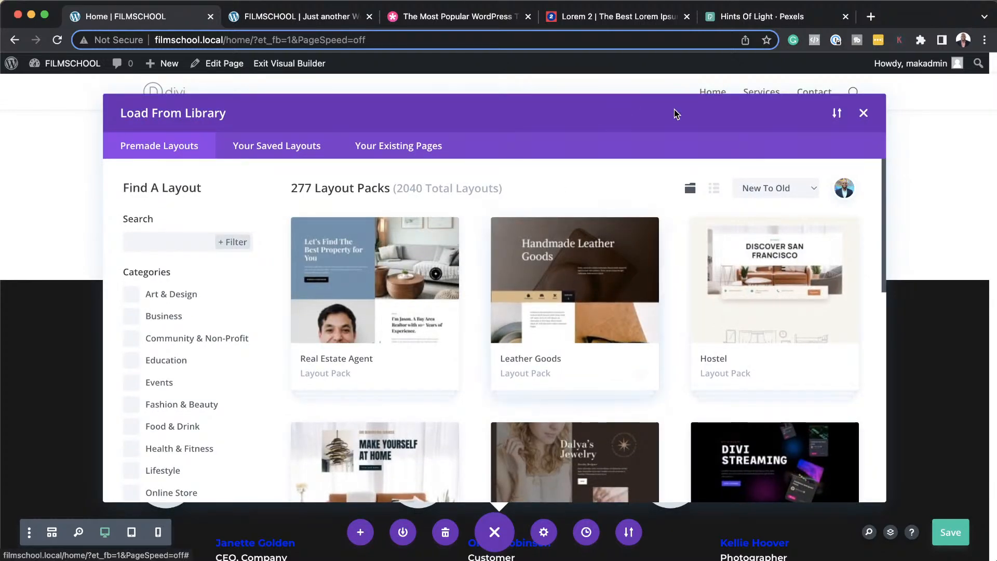
click(837, 113)
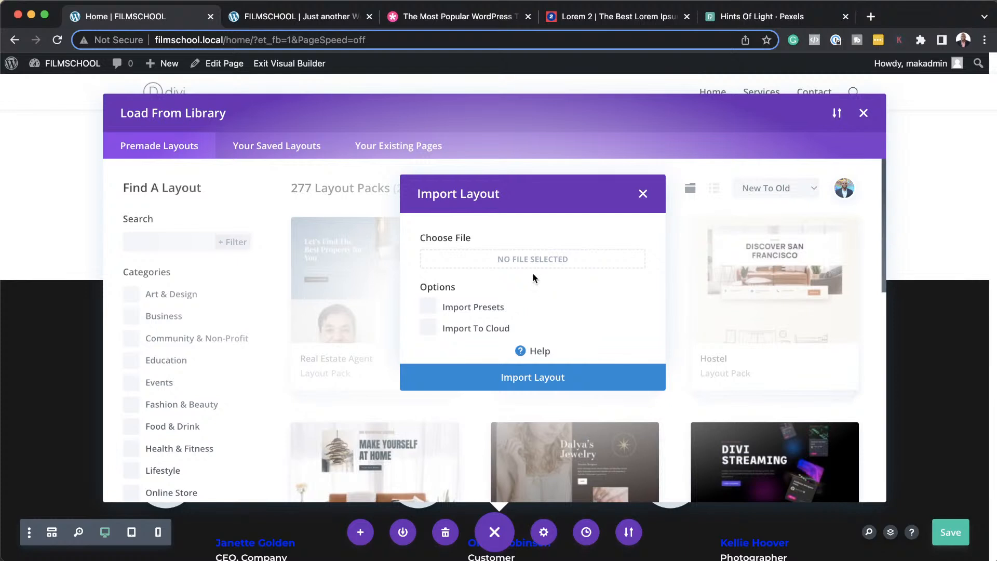
click(428, 328)
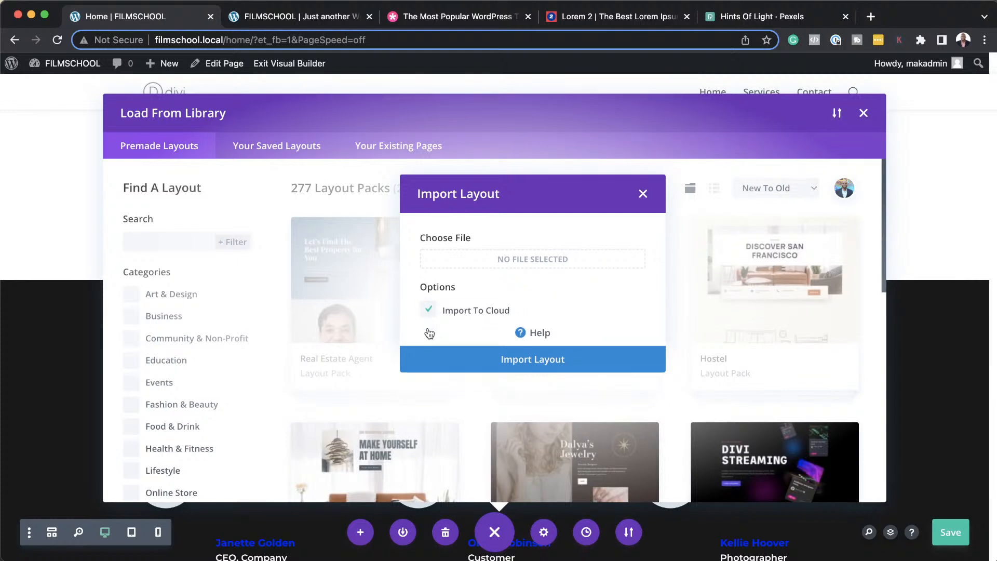
click(429, 310)
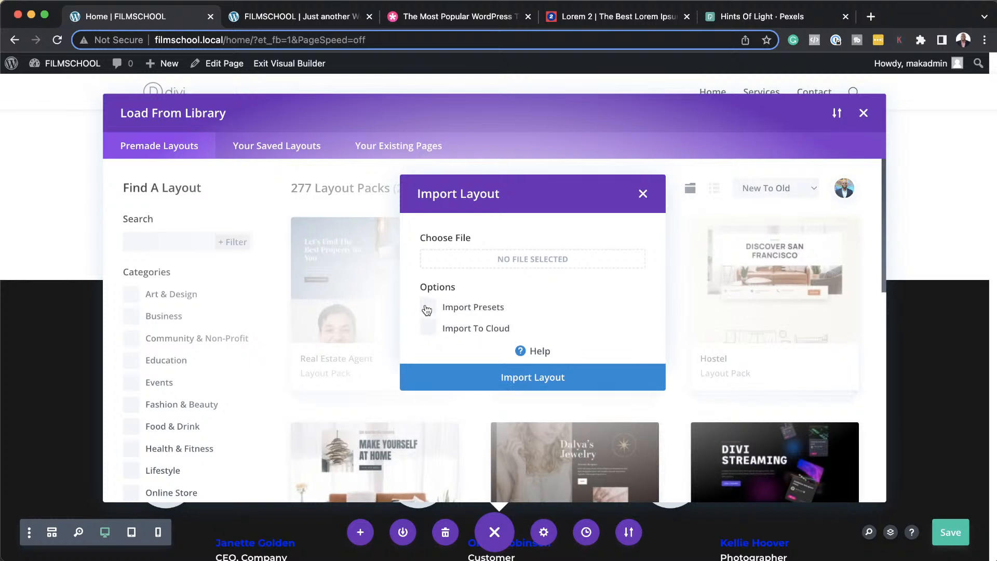
click(427, 310)
click(428, 310)
click(643, 193)
click(864, 115)
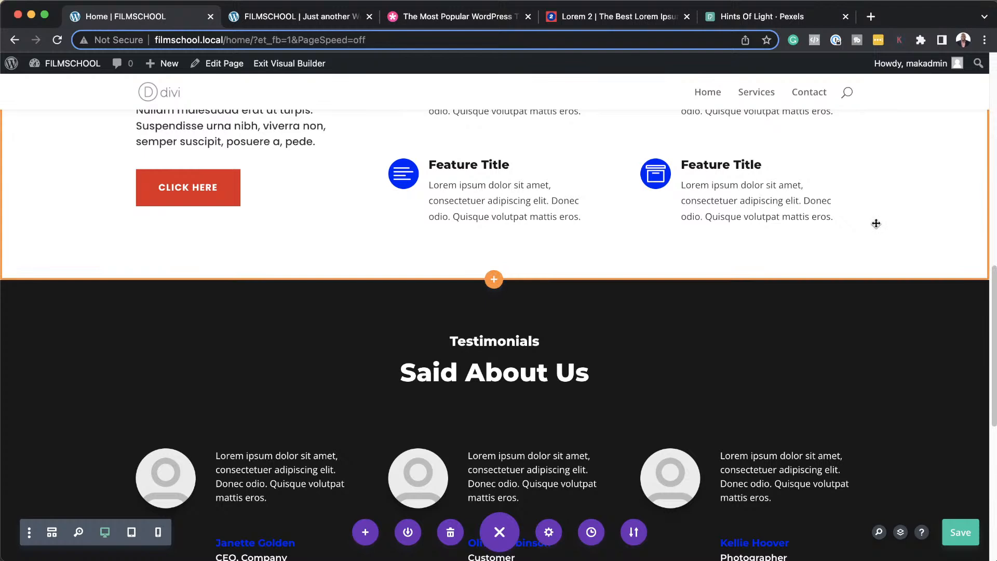
- Review the testimonials, footer and features sections and save the page
scroll(643, 296, down, 6)
scroll(596, 302, up, 1)
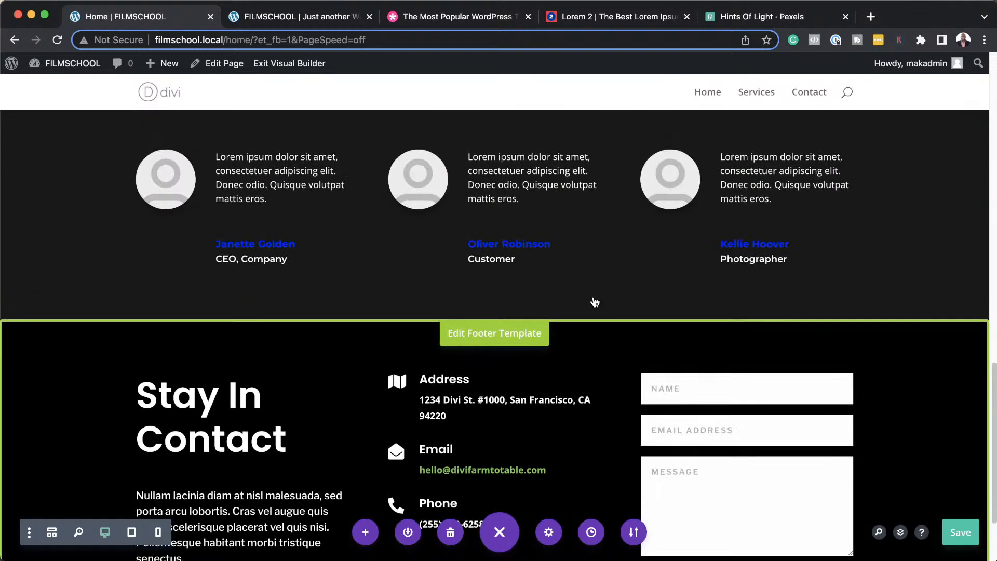
scroll(594, 296, up, 10)
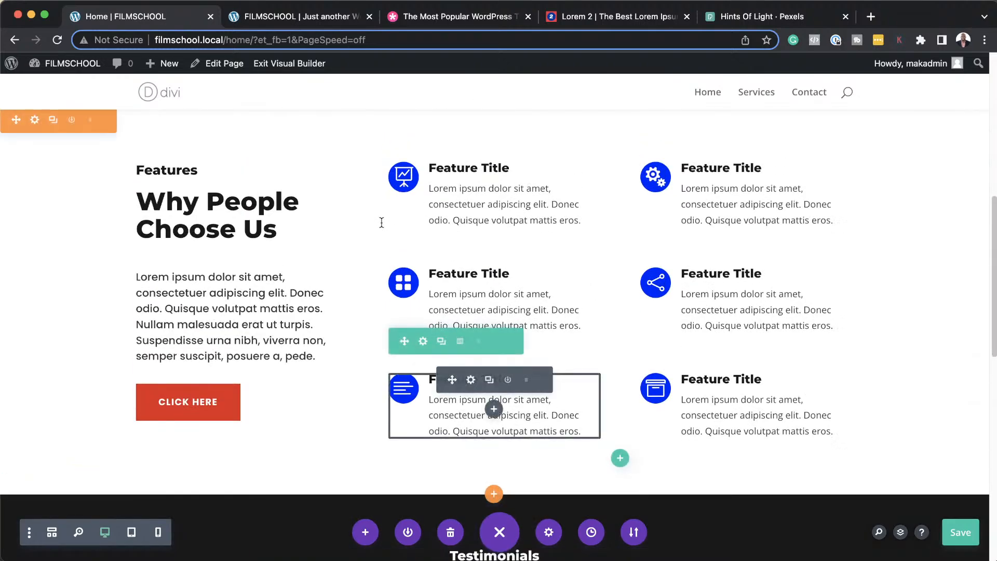
key(super+s)
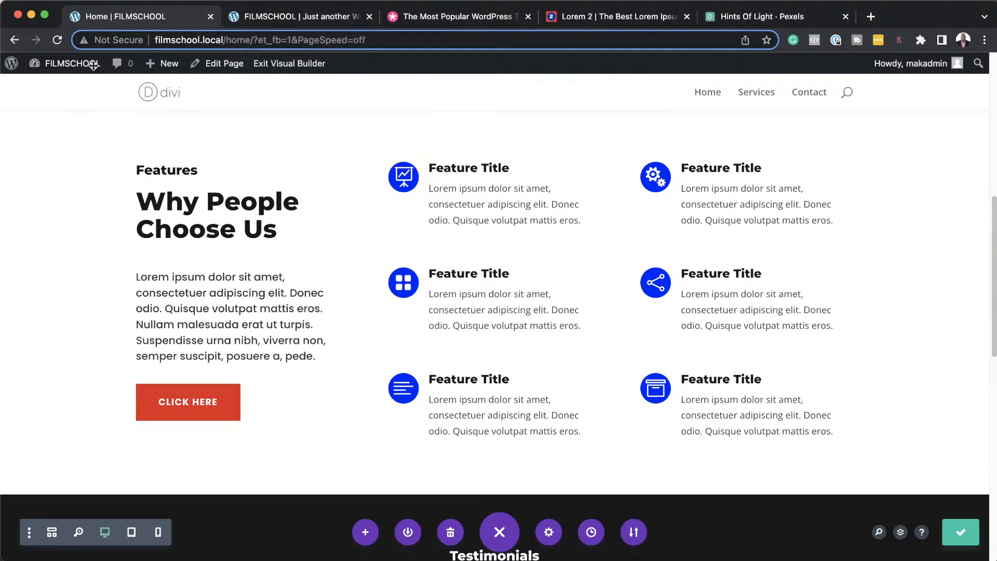
mouse_move(66, 66)
scroll(479, 379, down, 8)
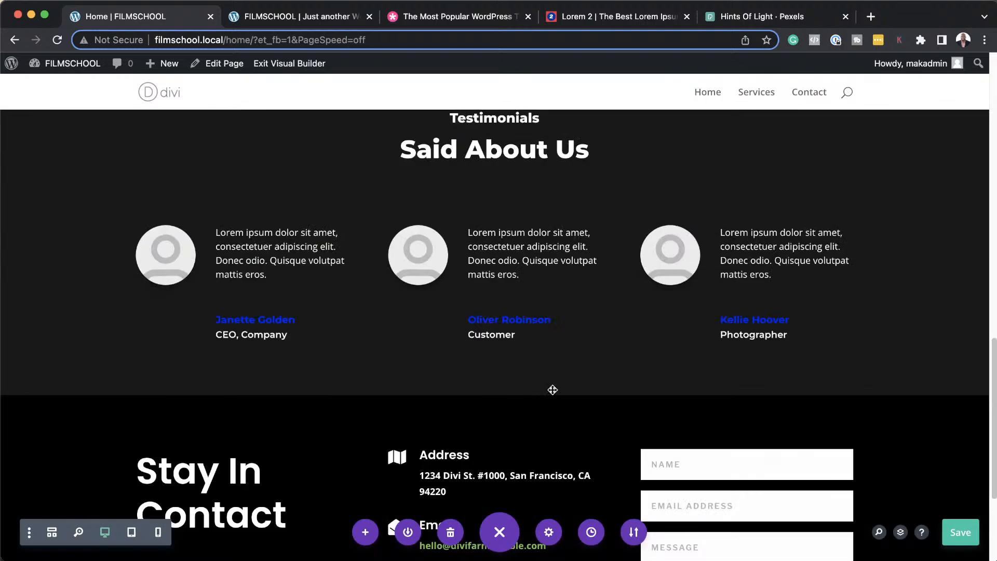
- Insert a regular section with a two-column row below the testimonials and add a Contact Form module to its first column
click(493, 385)
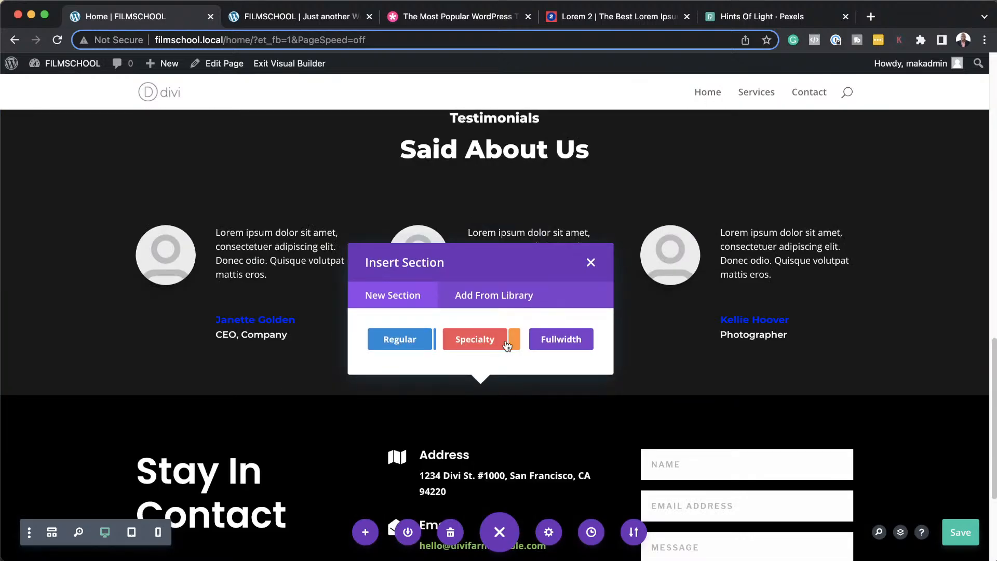
click(413, 342)
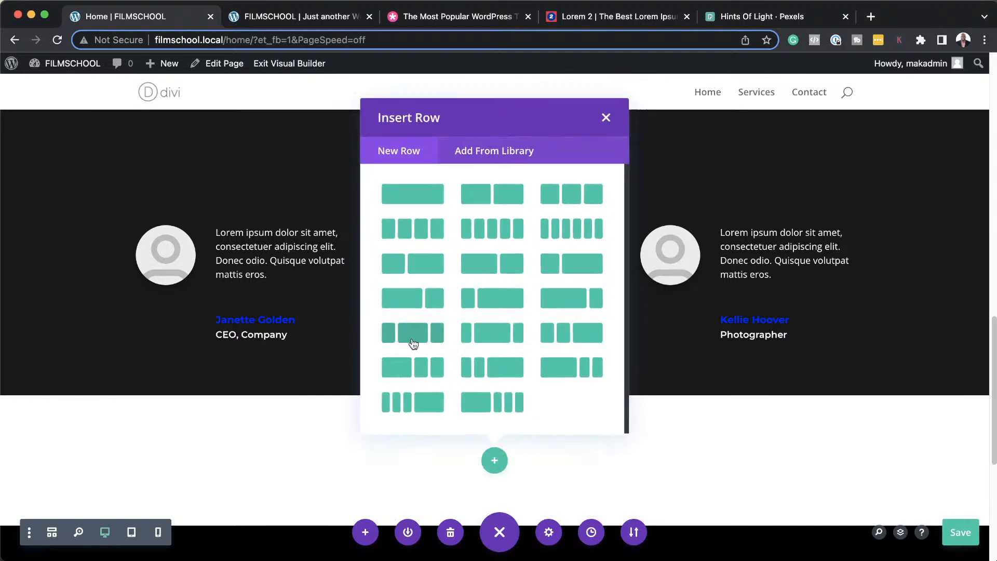
click(501, 197)
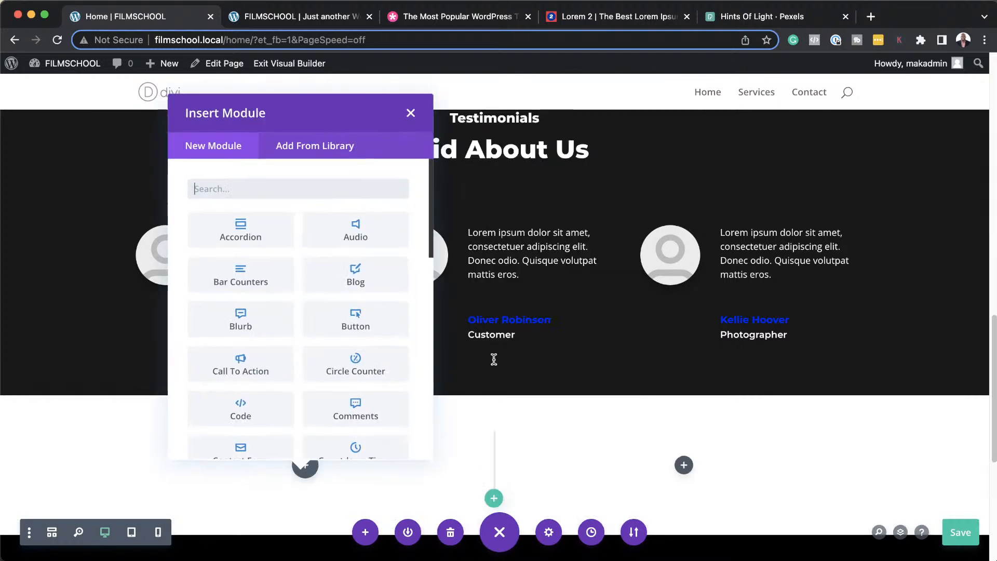
click(358, 182)
text(co)
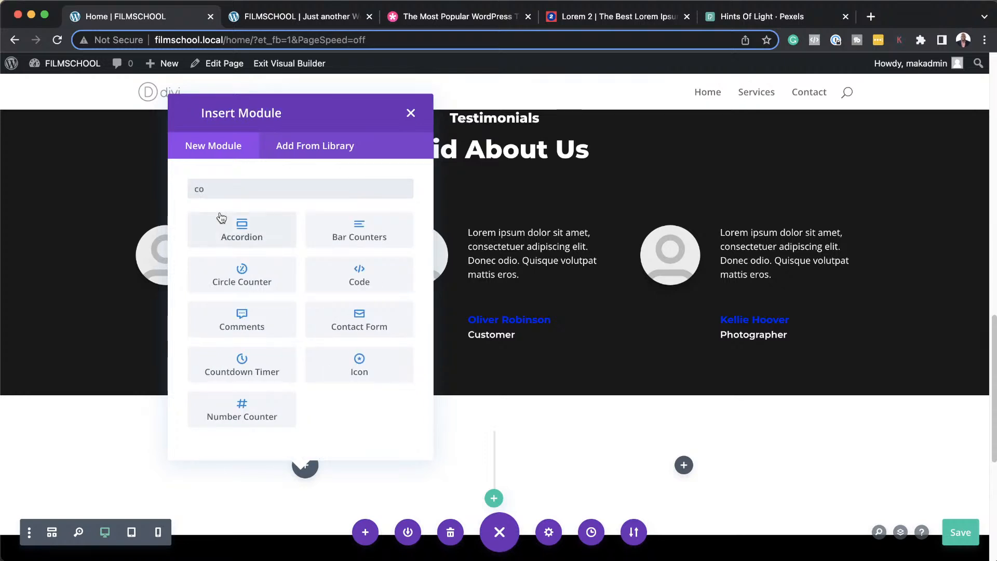
click(384, 329)
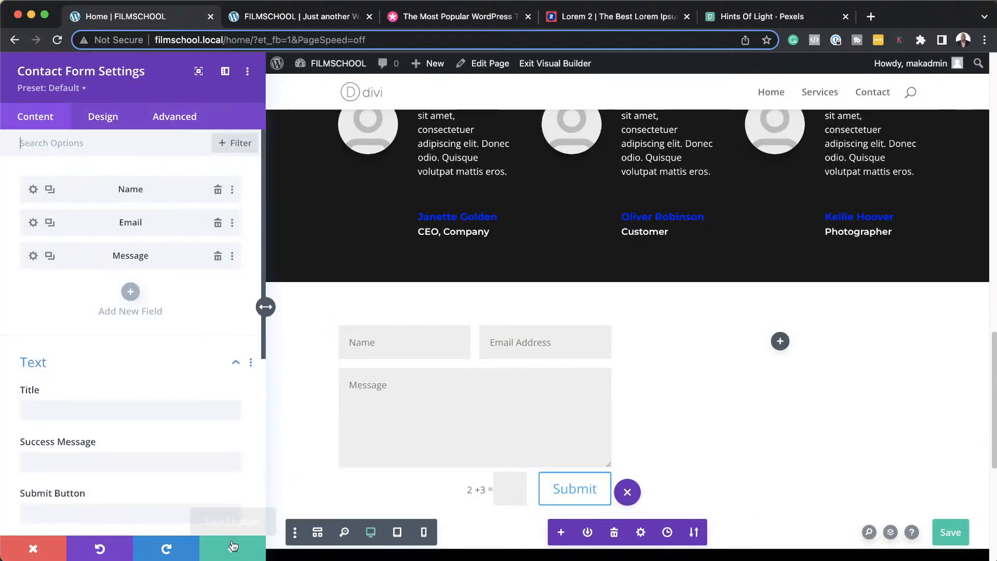
- Try a black background on the contact form module, reset it to transparent, and save the module settings
scroll(167, 428, down, 5)
scroll(97, 397, down, 3)
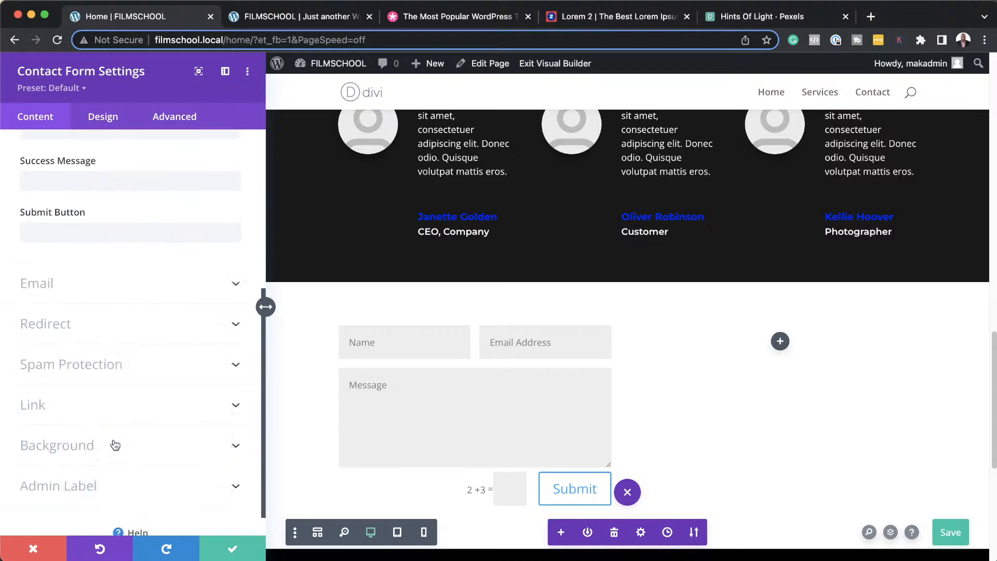
click(104, 415)
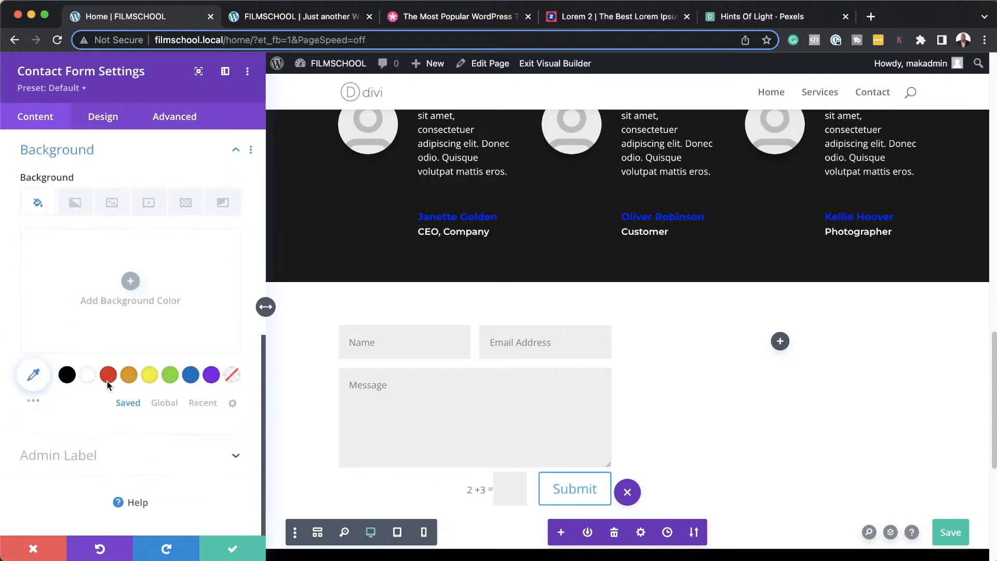
click(68, 377)
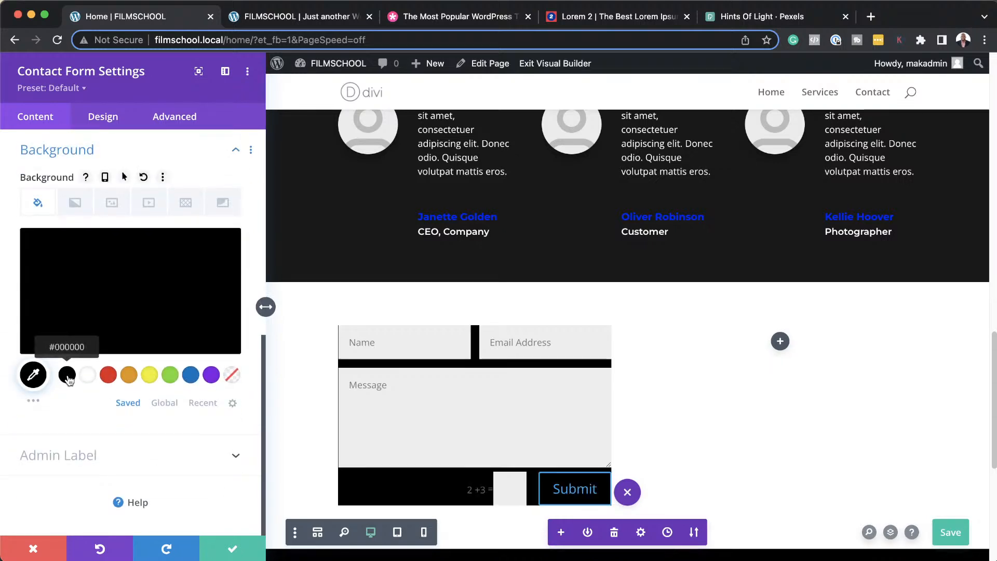
click(231, 374)
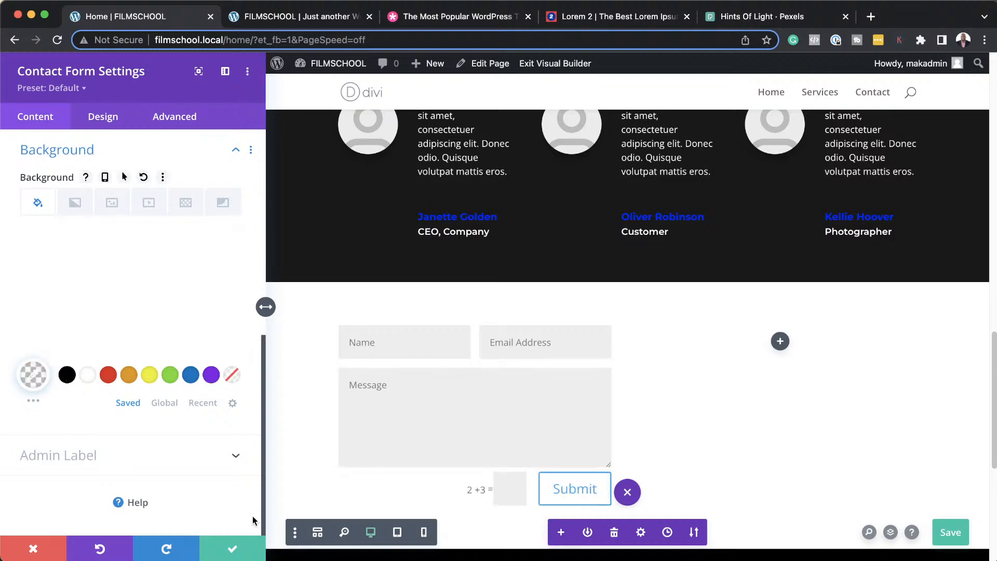
click(238, 550)
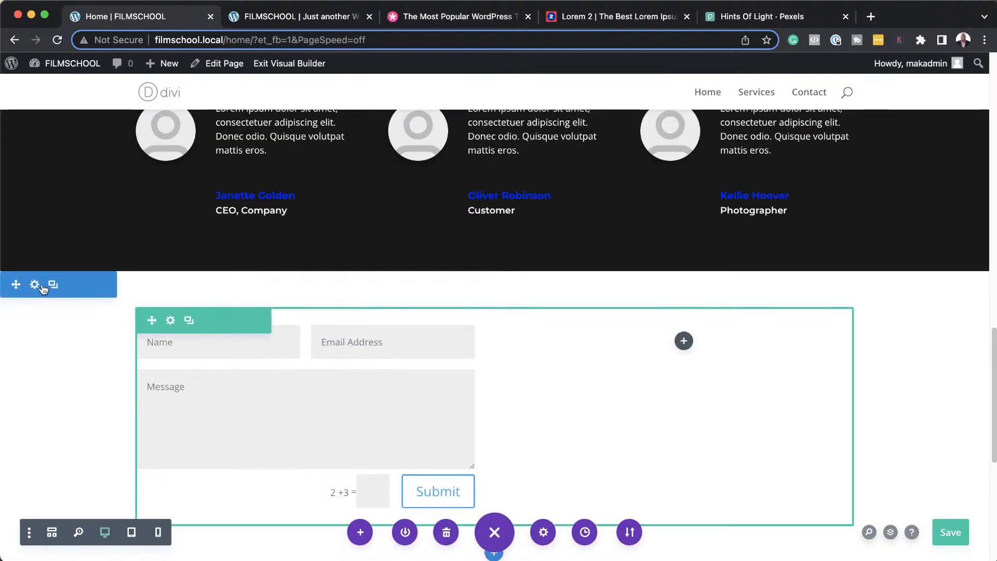
- Set the background of the section holding the new contact form to black (#000000) and save its settings
click(41, 286)
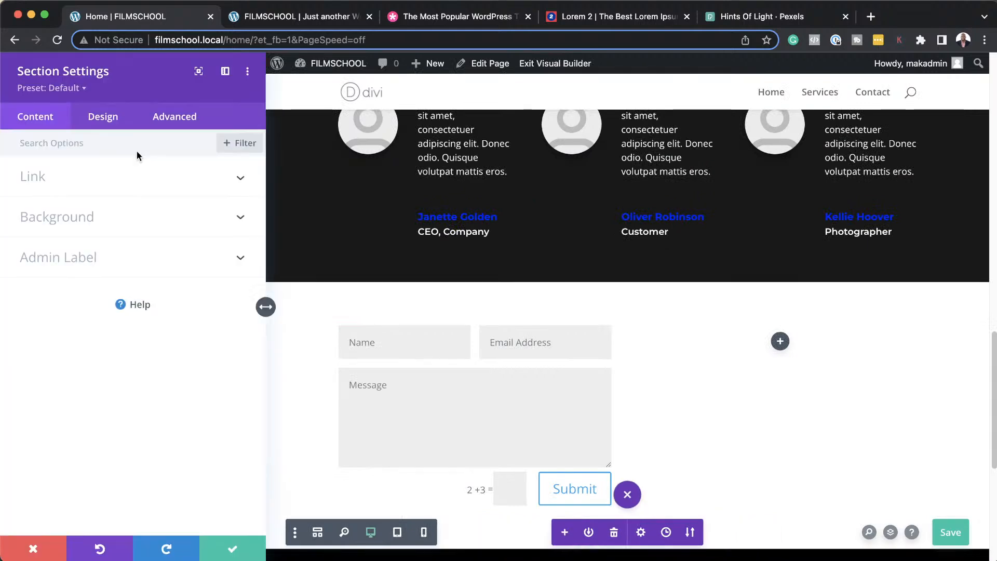
click(101, 223)
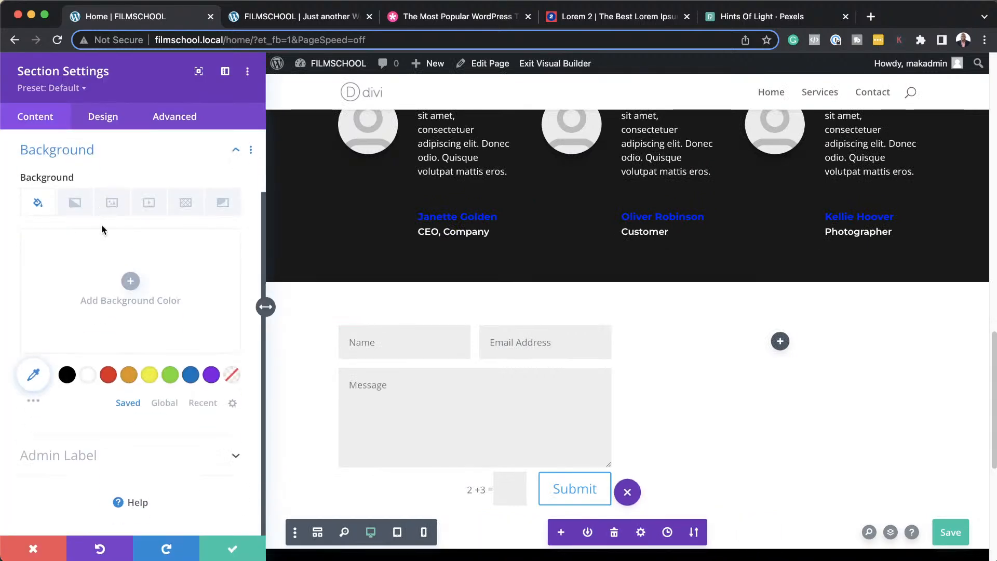
click(66, 376)
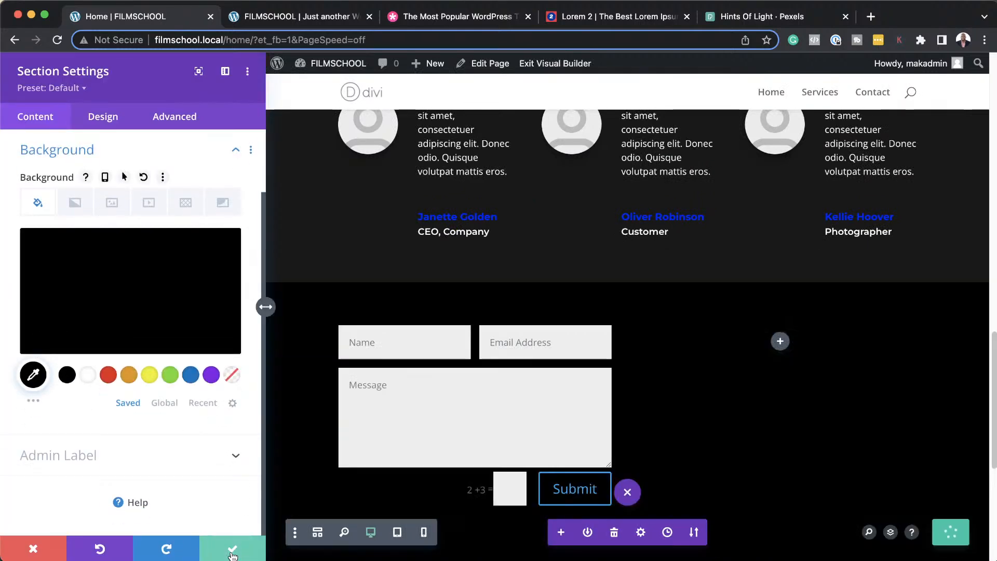
click(232, 550)
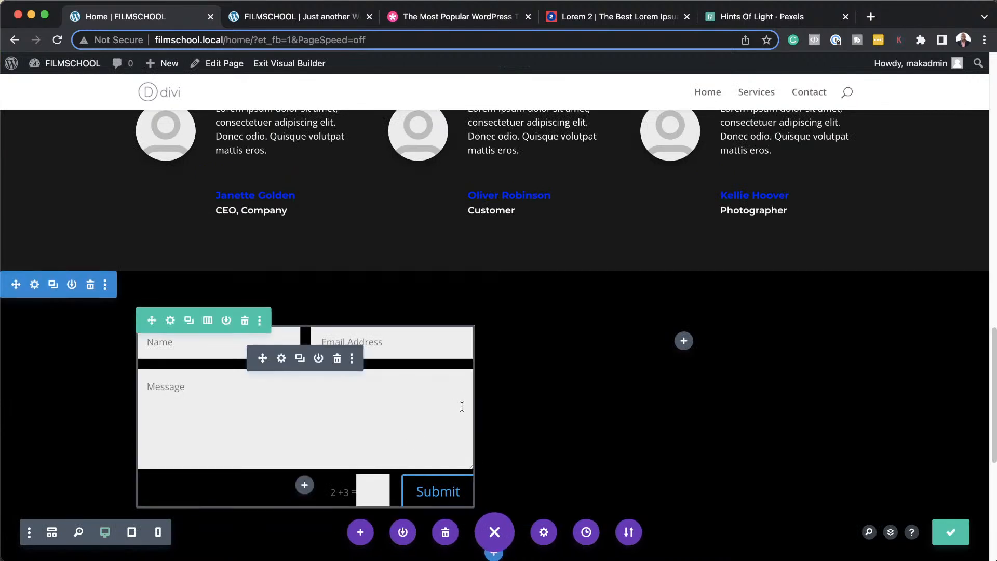
- Examine the contact form module's design options, including its text and title text settings
click(282, 359)
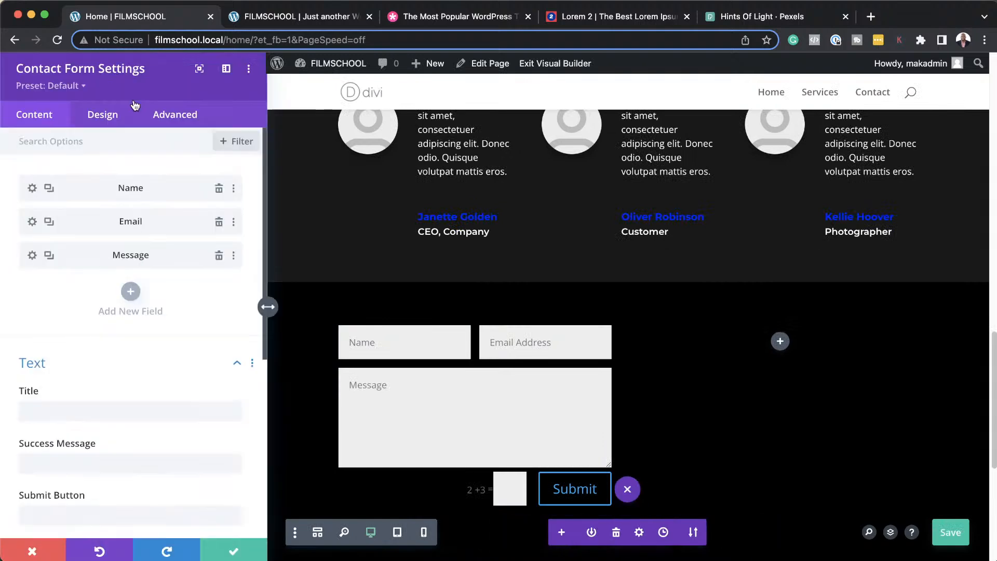
click(116, 118)
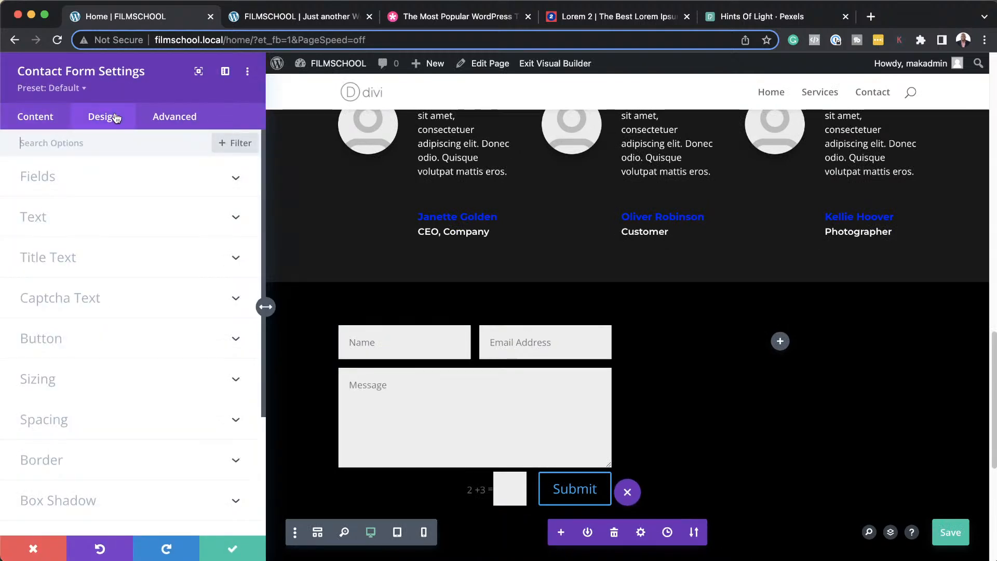
scroll(128, 307, down, 5)
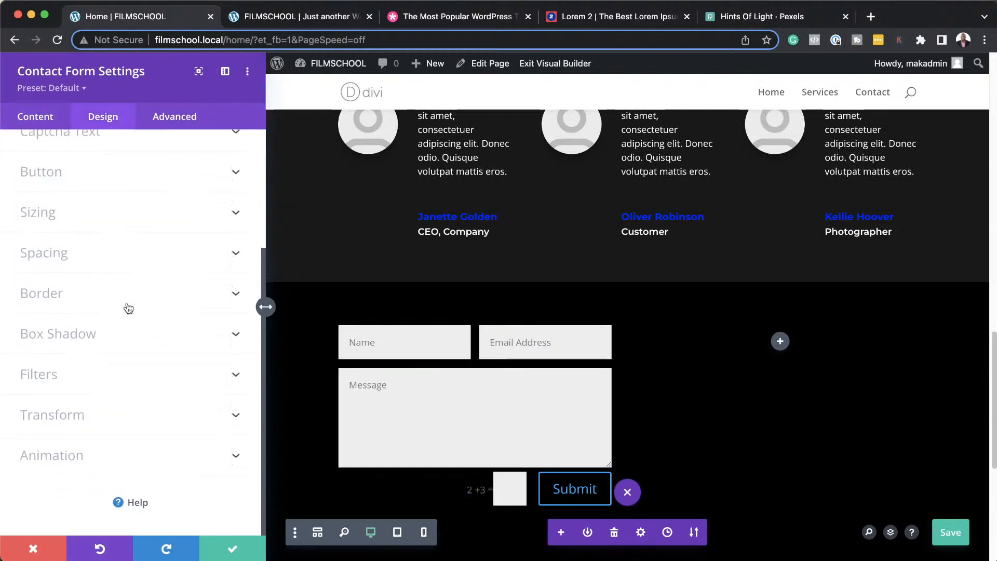
scroll(128, 307, up, 5)
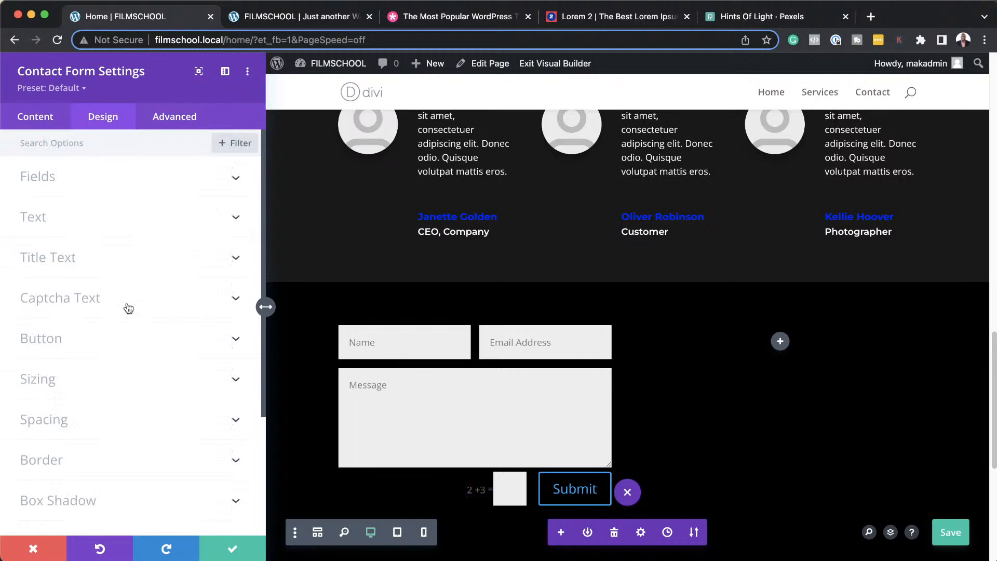
click(80, 222)
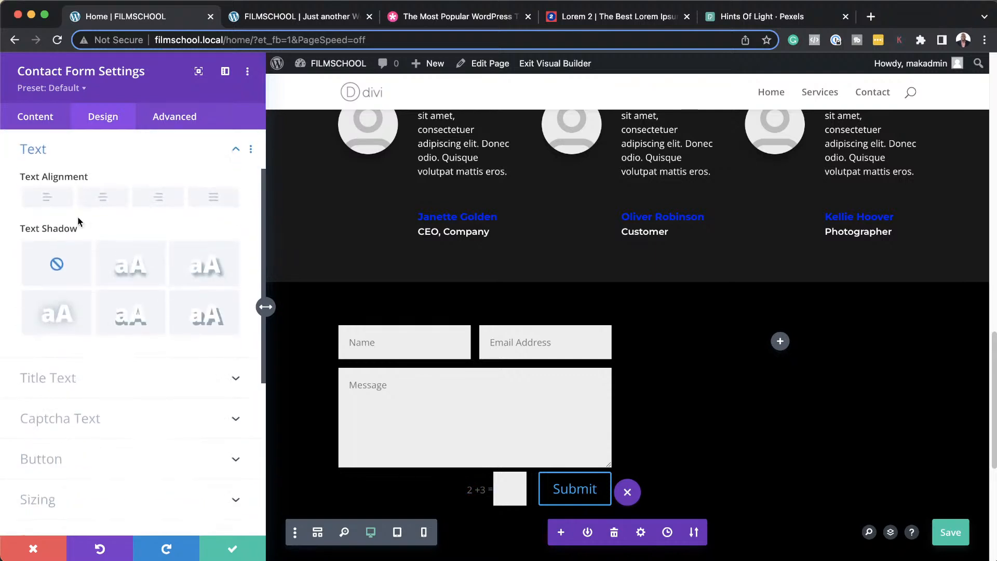
click(151, 377)
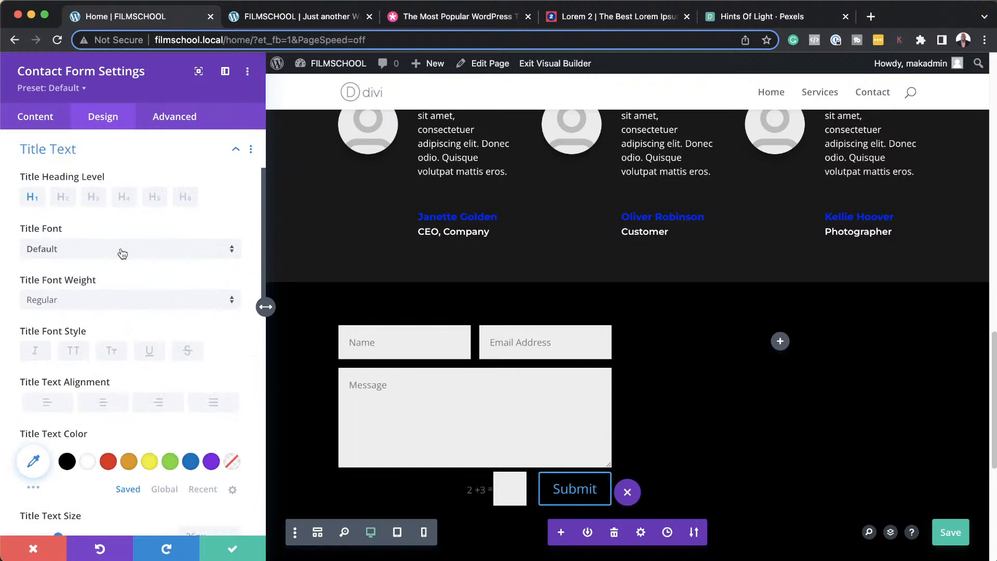
scroll(135, 311, down, 7)
scroll(153, 393, down, 5)
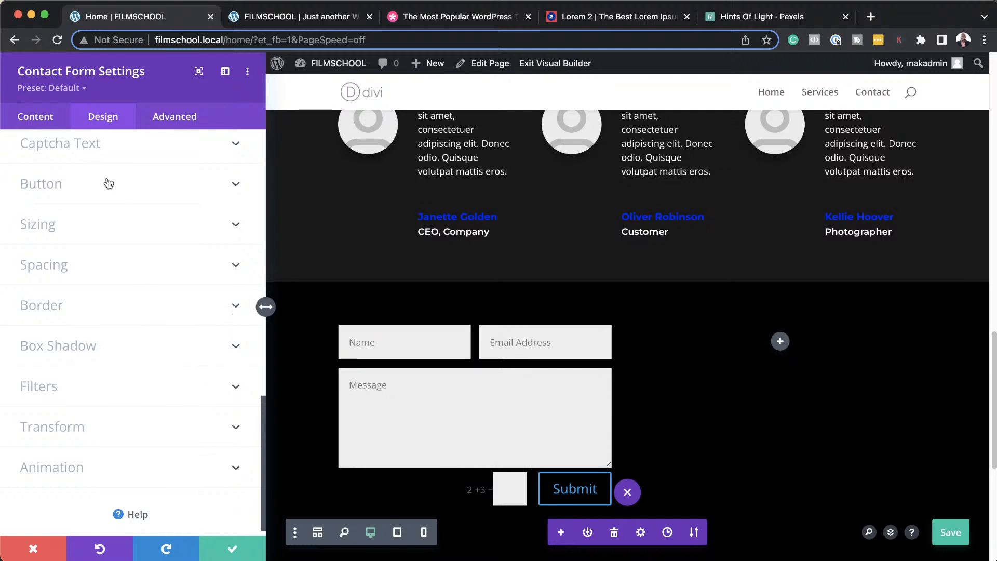
- Try enabling the contact form's redirect with # as the redirect URL, and discard the changes
click(43, 120)
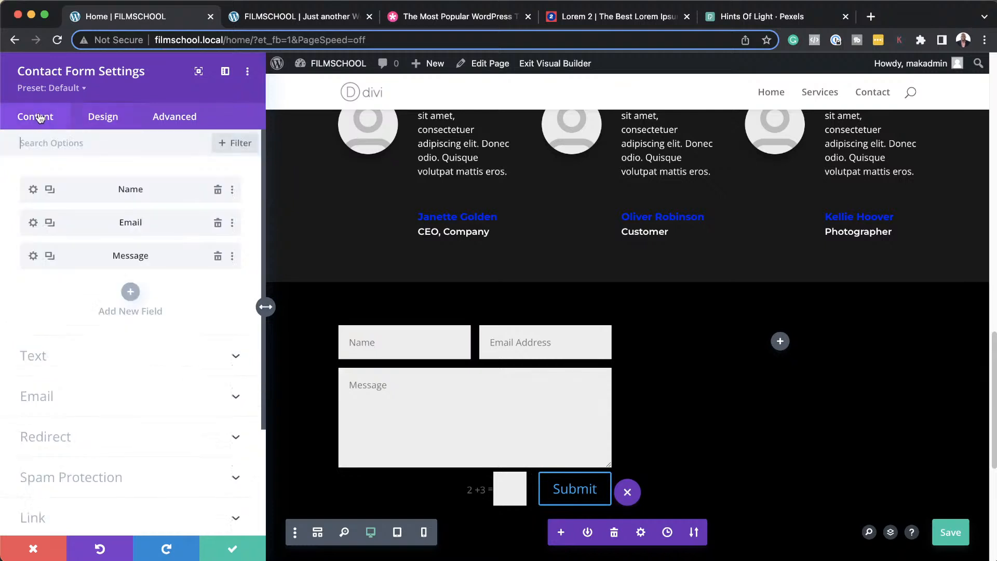
scroll(108, 400, down, 1)
scroll(108, 400, down, 1)
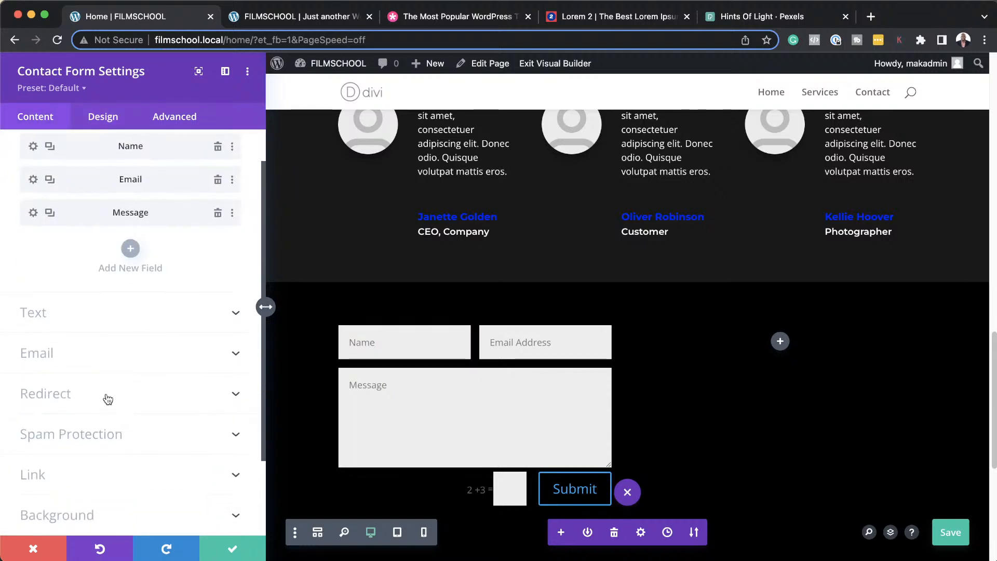
click(107, 399)
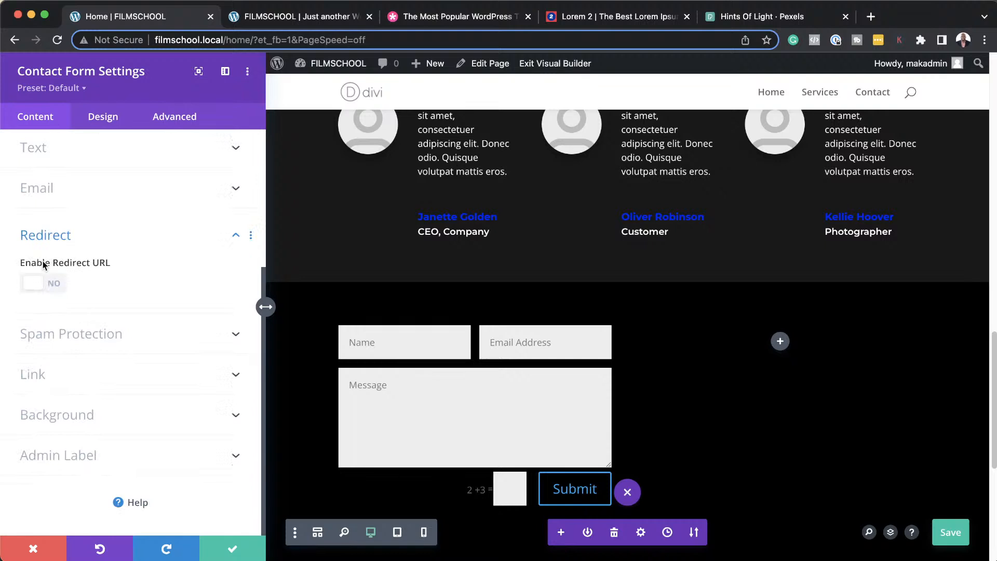
click(59, 289)
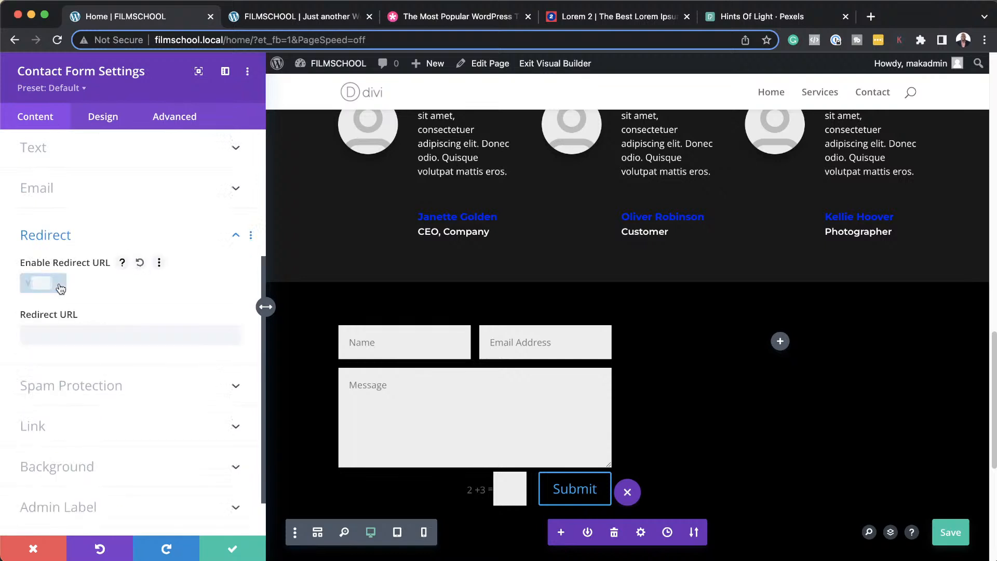
click(117, 331)
text(#)
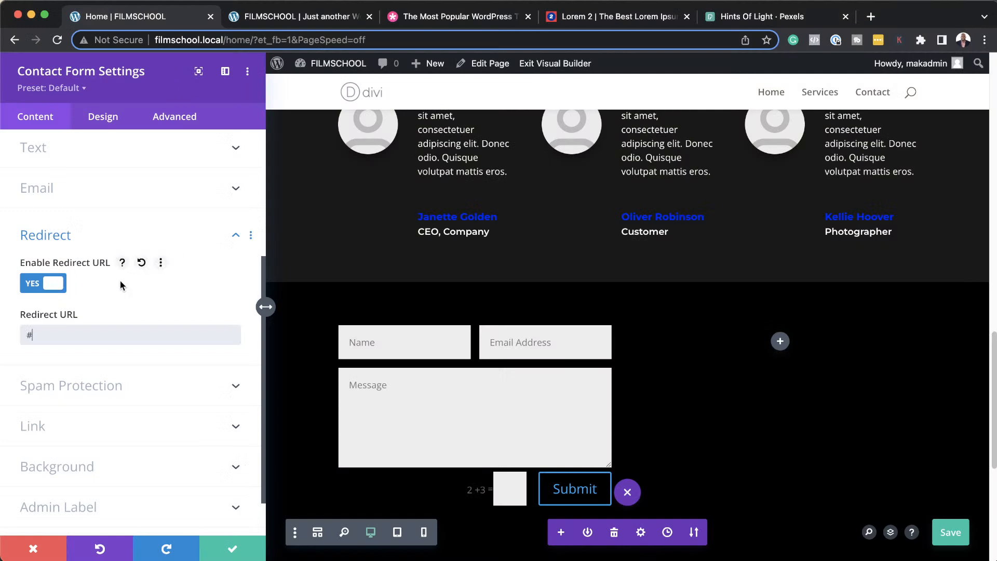
drag(57, 334, 21, 336)
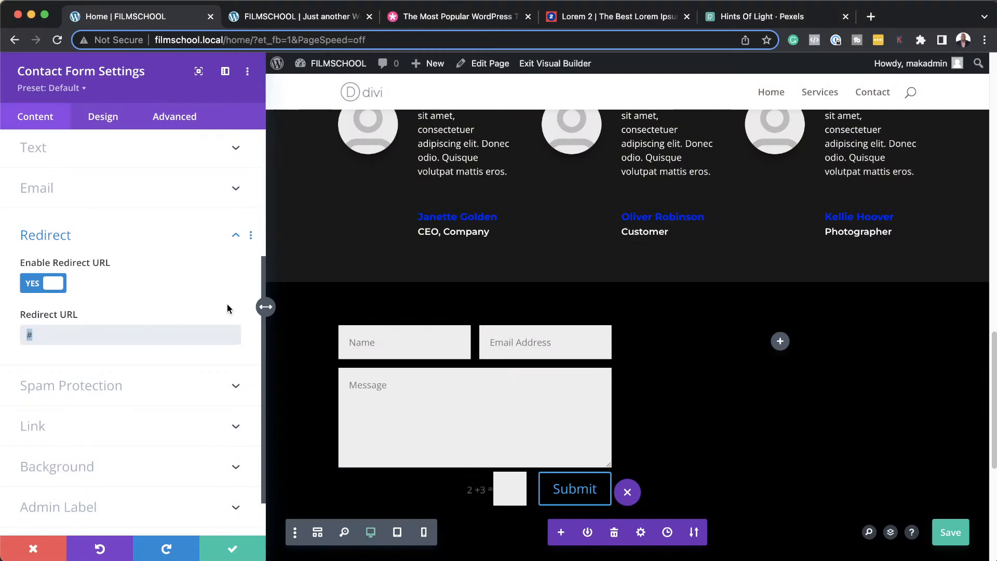
click(61, 554)
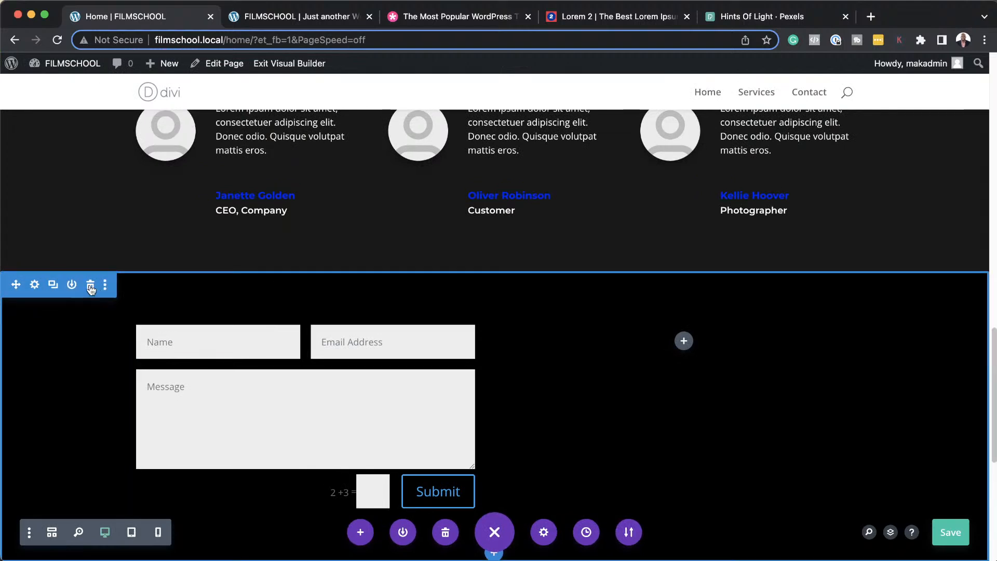
- Delete the new contact form section below the testimonials and save the page
click(90, 285)
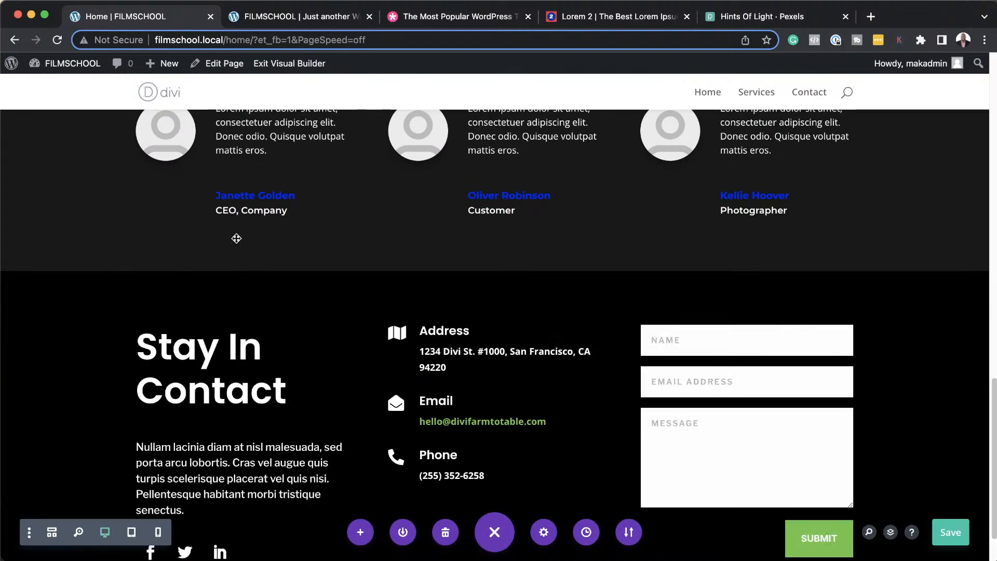
key(super+s)
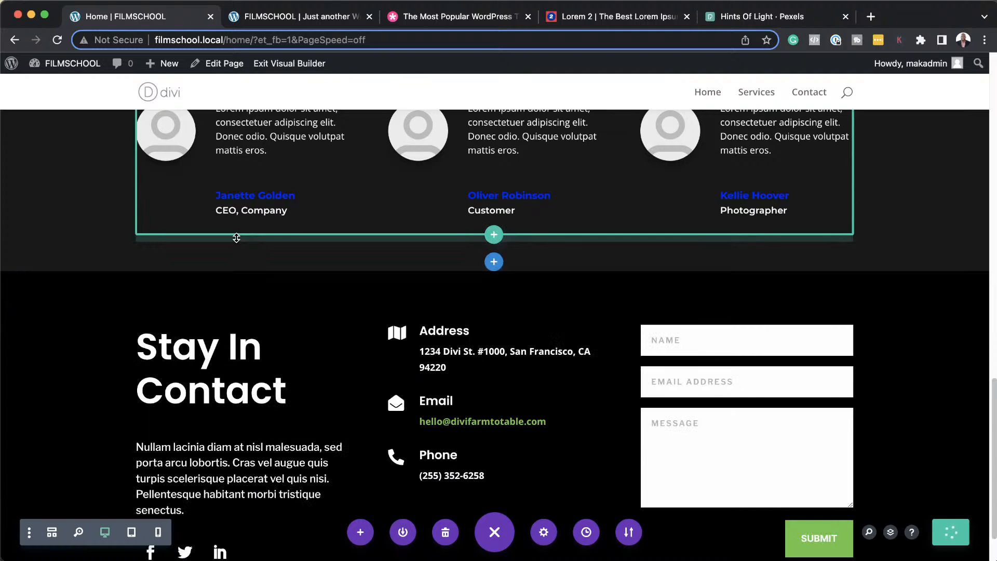
- Go to the site's list of all posts and open the "Hello world!" post for editing with Divi
mouse_move(68, 63)
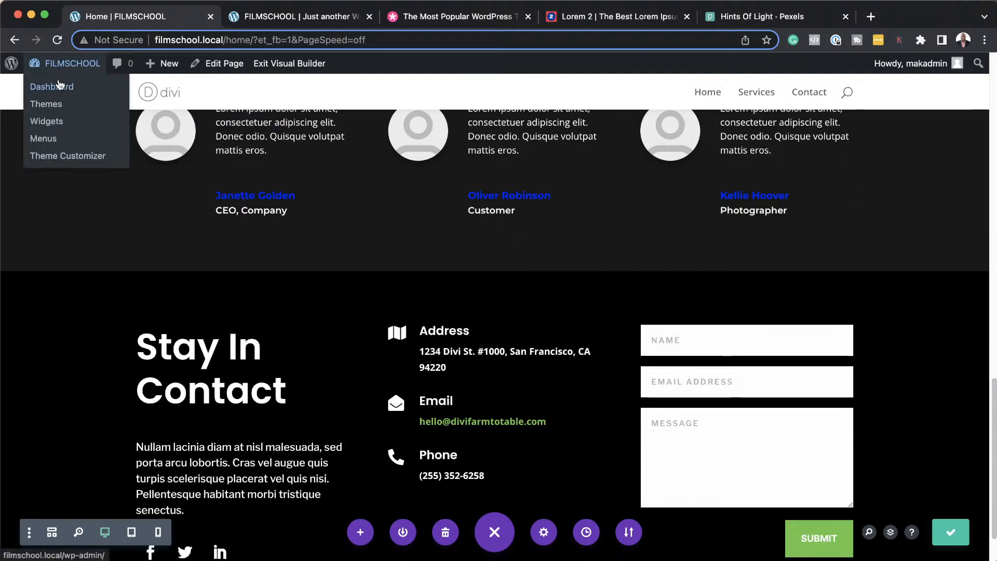
click(54, 87)
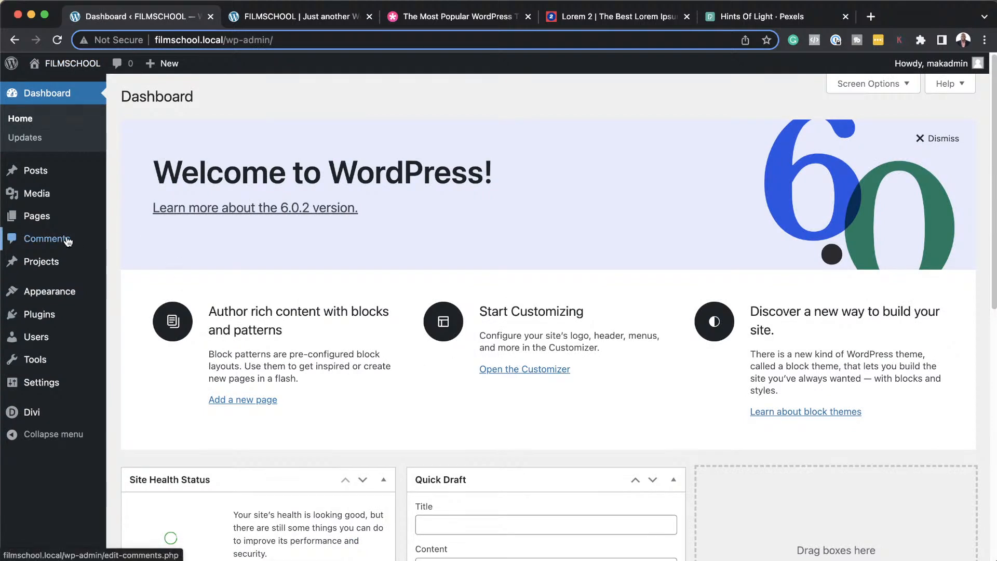
mouse_move(60, 178)
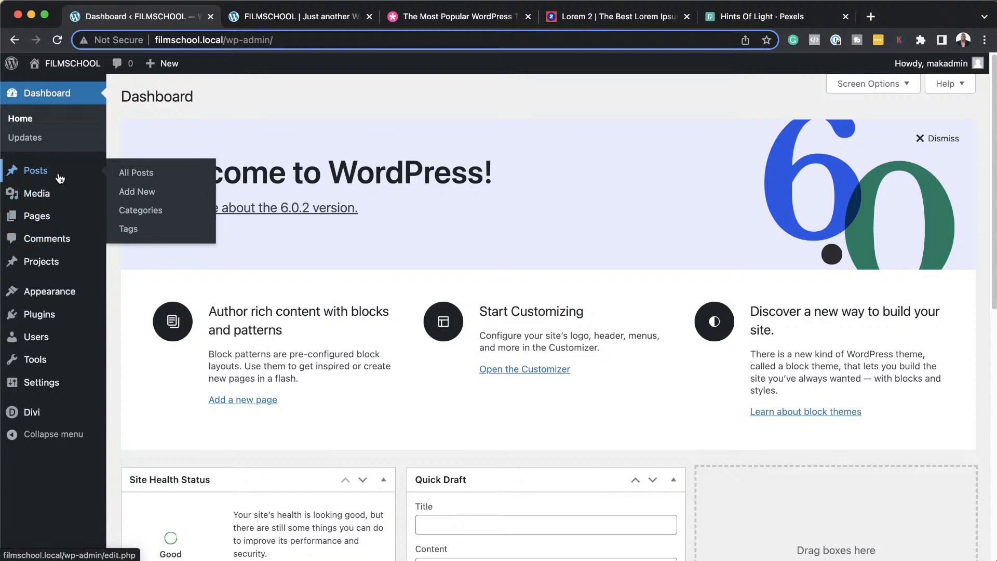
click(154, 173)
mouse_move(182, 205)
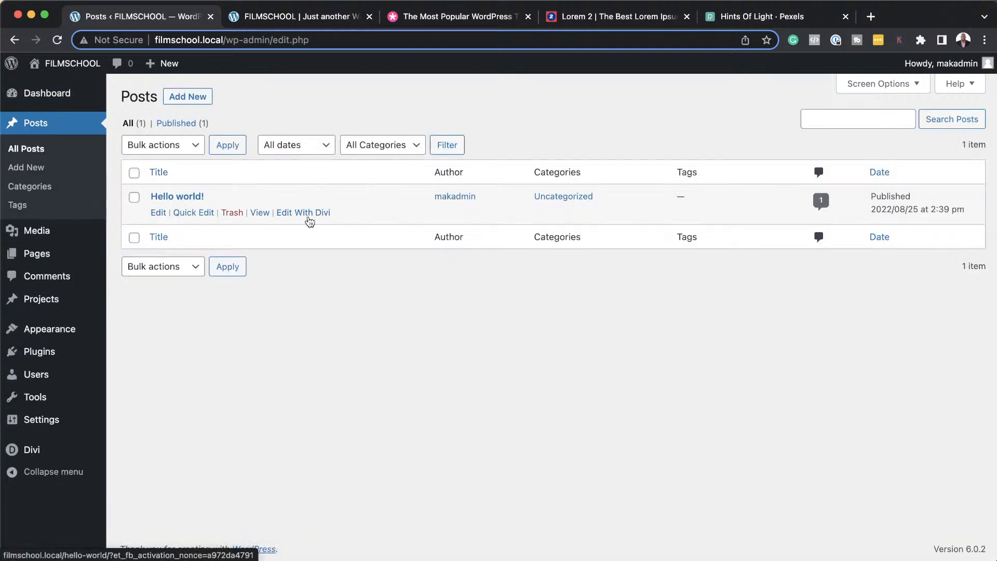
click(308, 217)
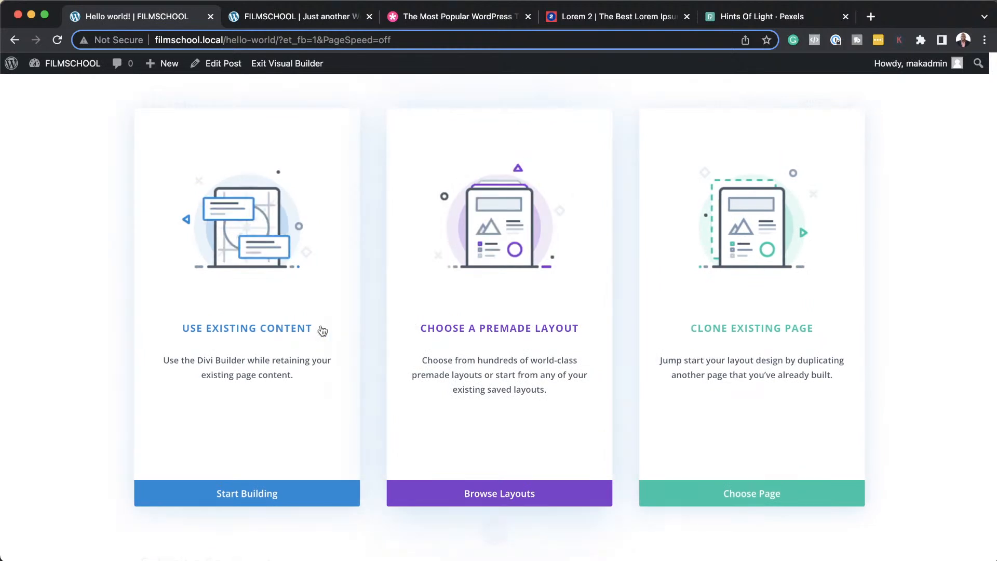
- Leave the post's builder start screen and open the Divi Theme Builder from the site dashboard
click(296, 332)
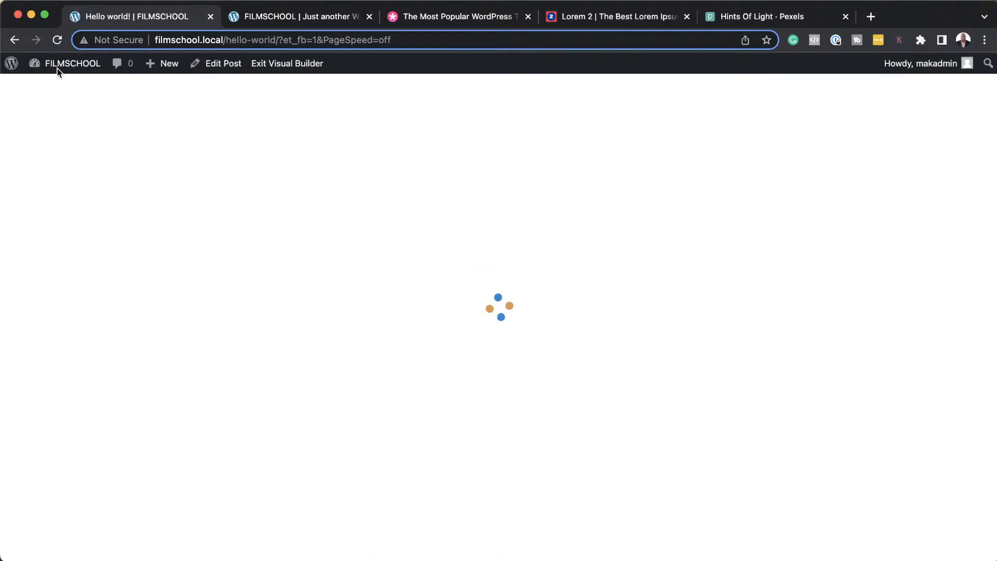
mouse_move(58, 70)
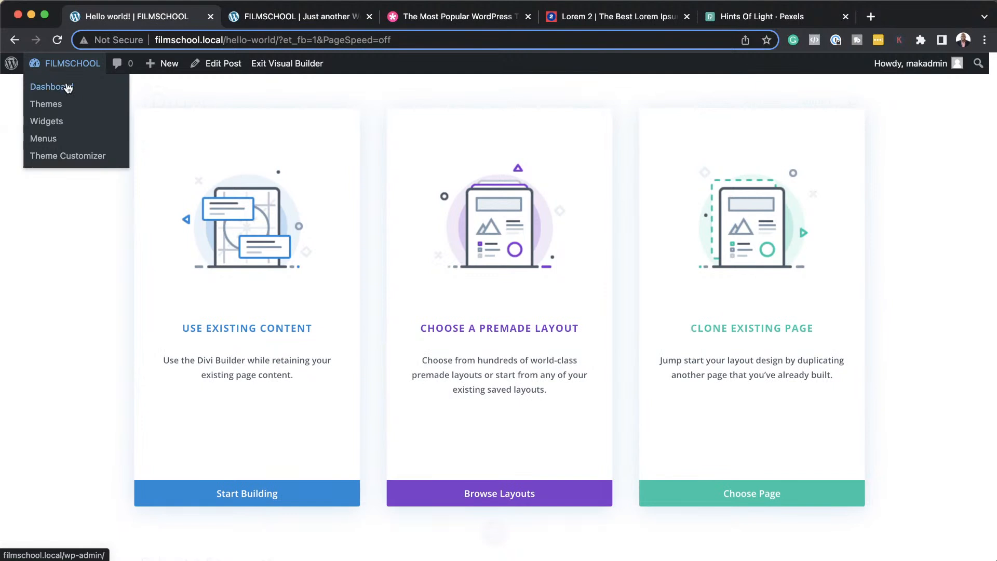
click(67, 88)
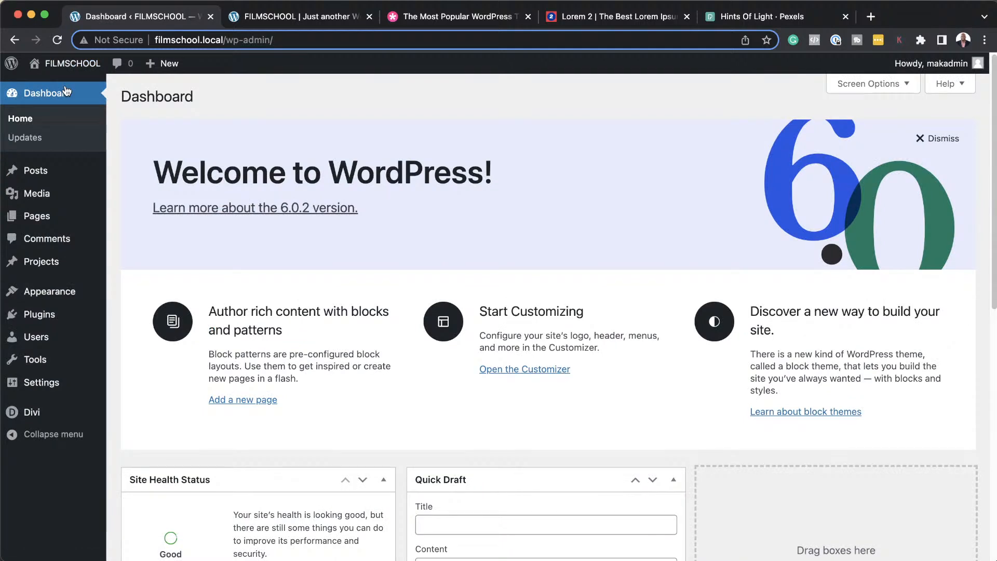
mouse_move(37, 416)
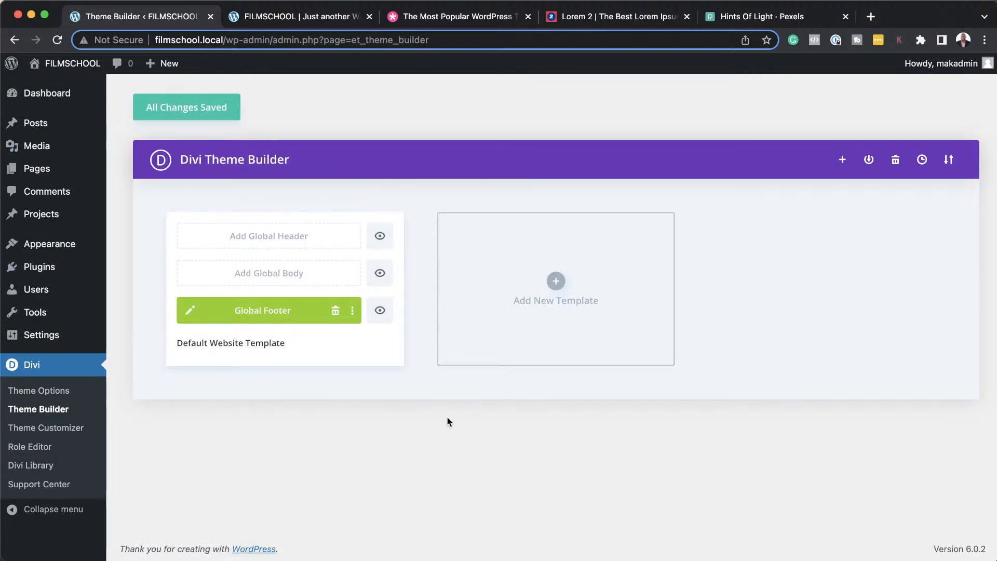
- Add the saved blog template from the library, using it with the global templates from this website
click(556, 281)
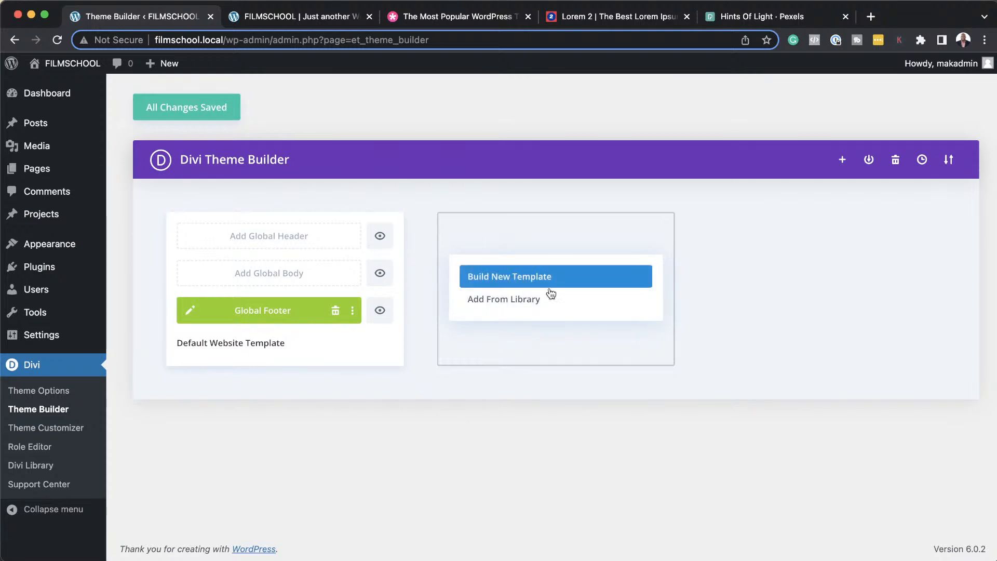
click(543, 304)
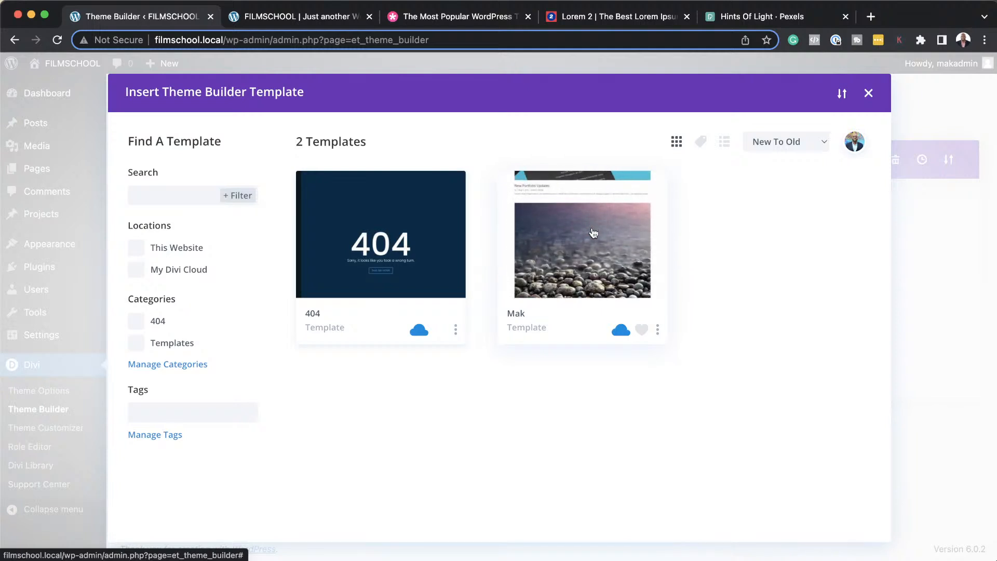
click(594, 233)
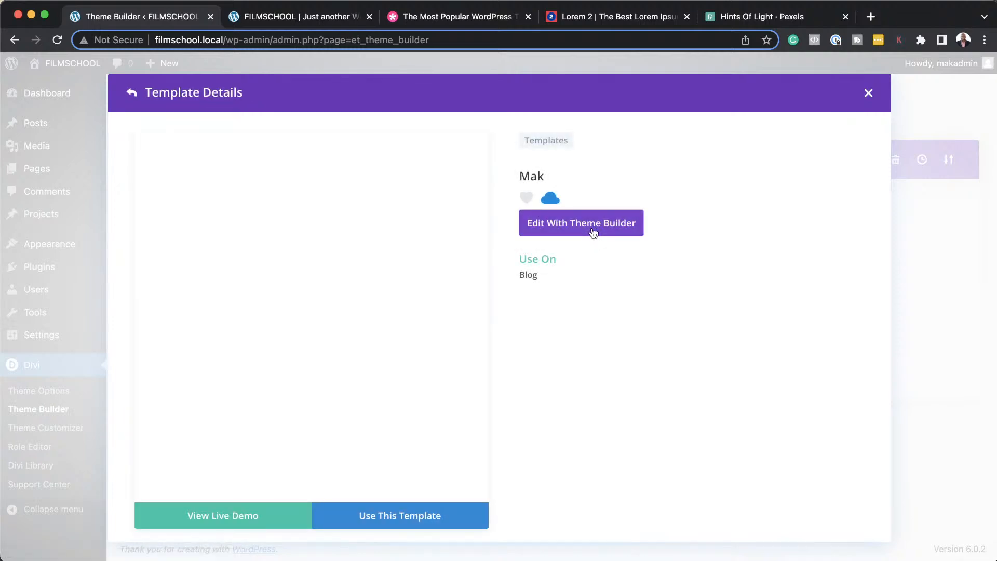
click(406, 521)
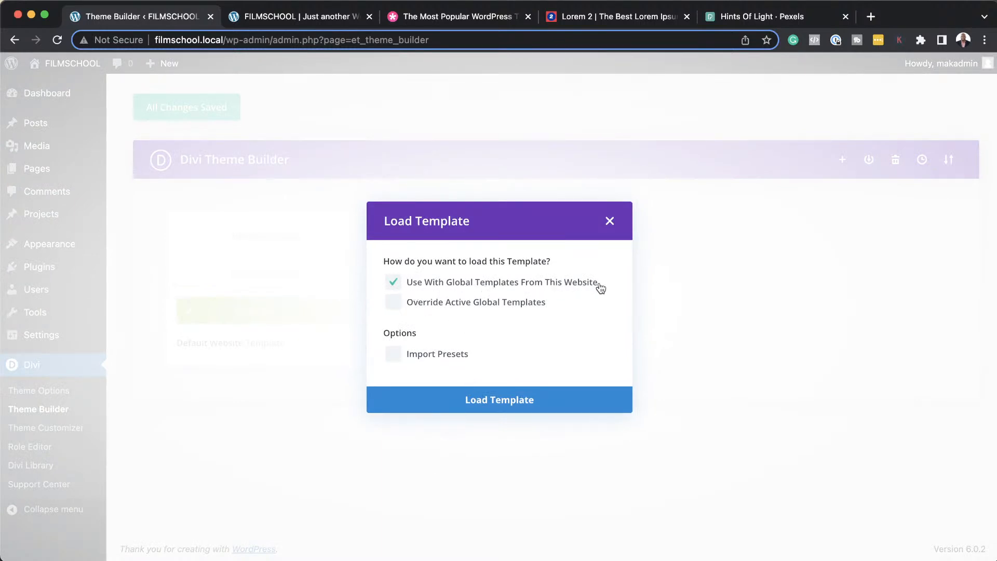
click(508, 404)
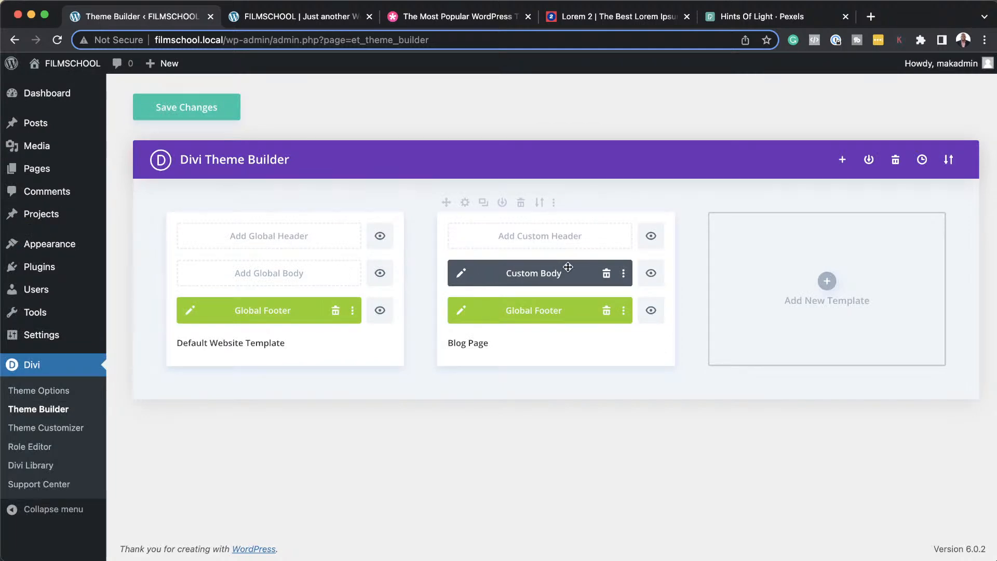
- Examine the Blog Page template's custom body layout, including its hero, search and all-posts sections, and return to the Theme Builder
click(461, 275)
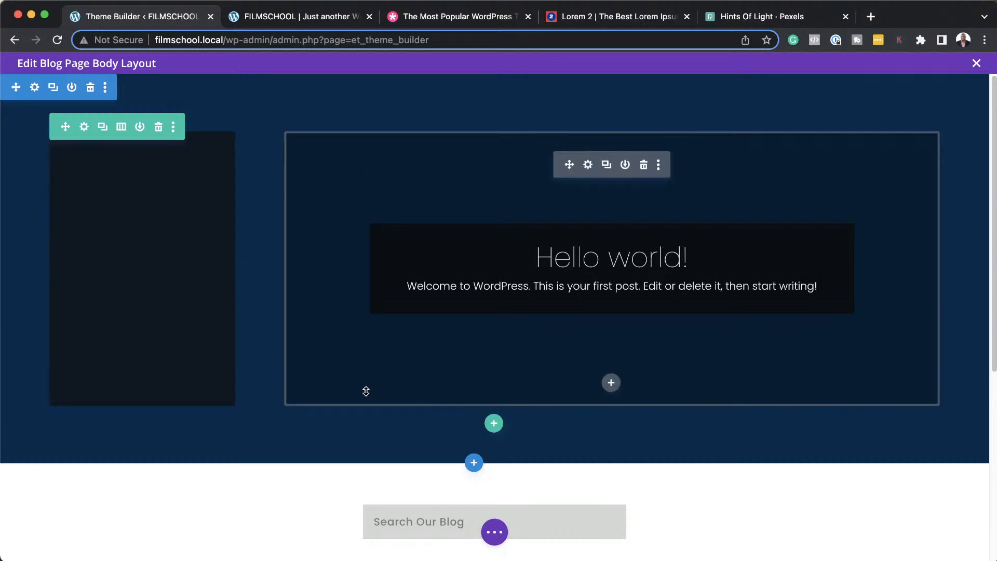
scroll(318, 382, down, 3)
scroll(317, 383, down, 1)
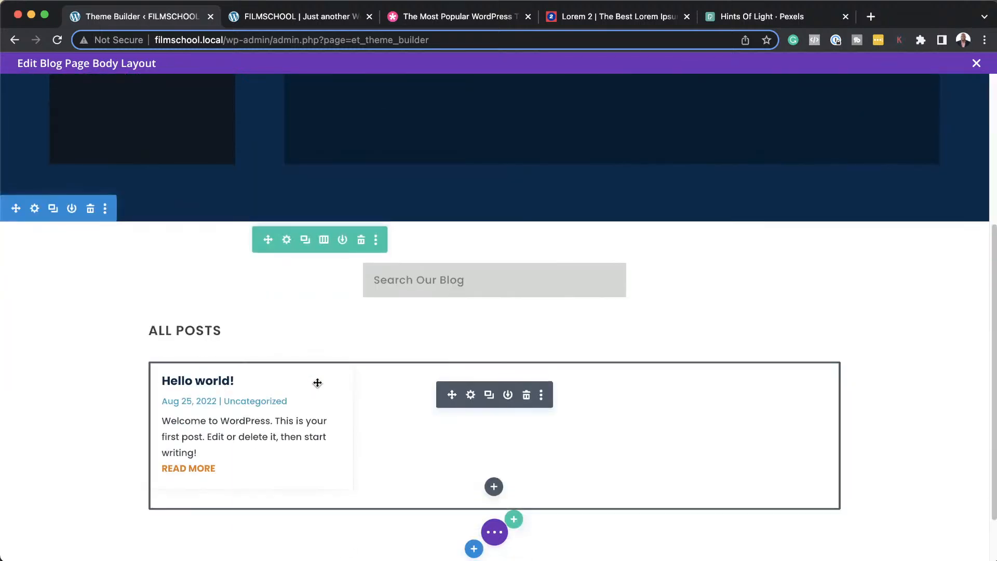
scroll(79, 404, down, 1)
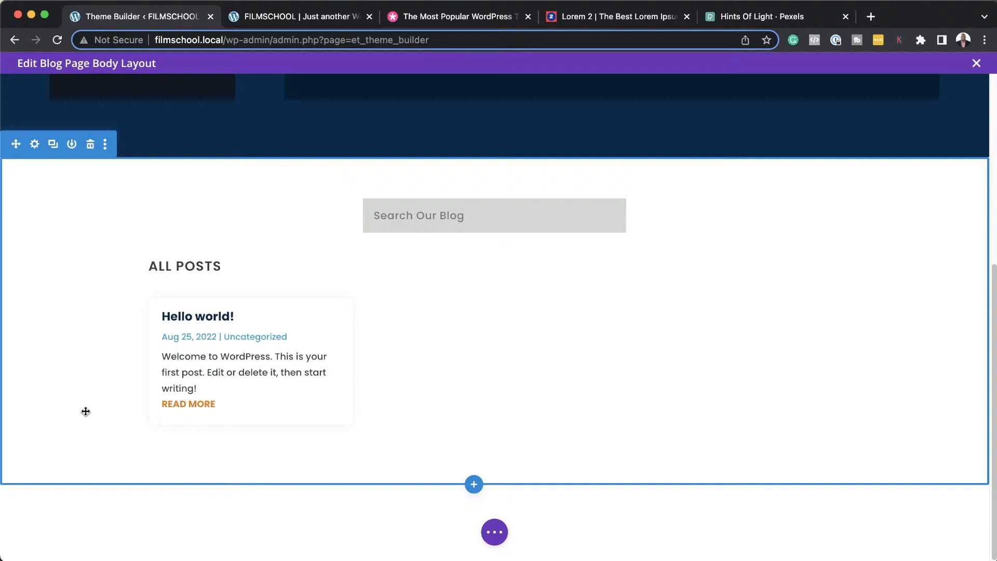
scroll(86, 409, up, 5)
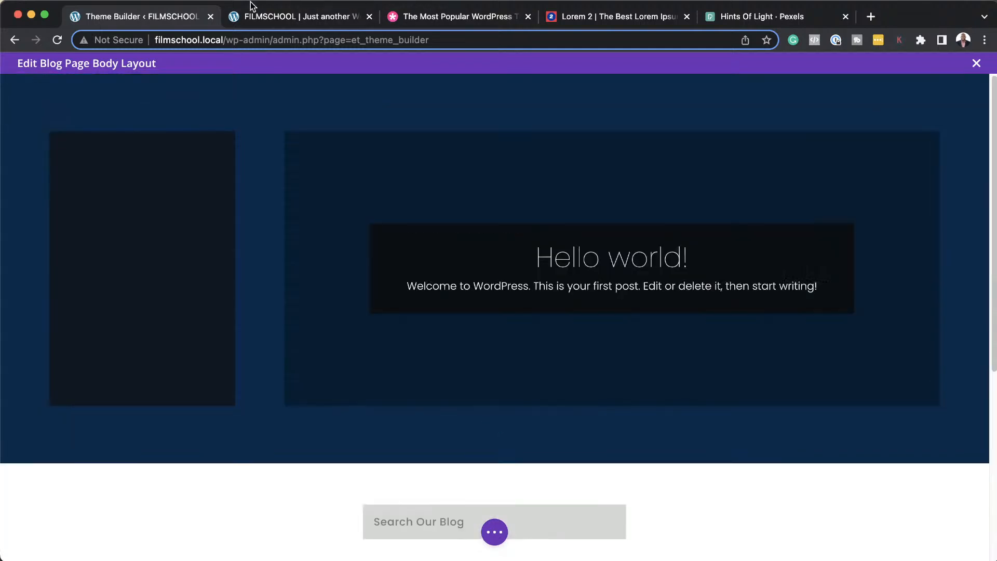
click(14, 40)
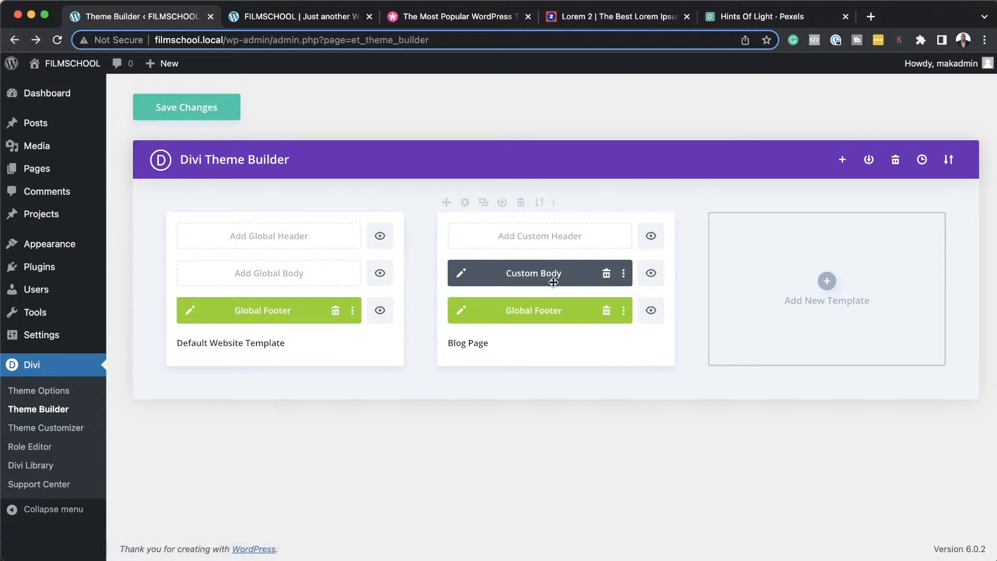
- Delete the Blog Page template and build a new template assigned to All Posts
click(521, 203)
click(556, 282)
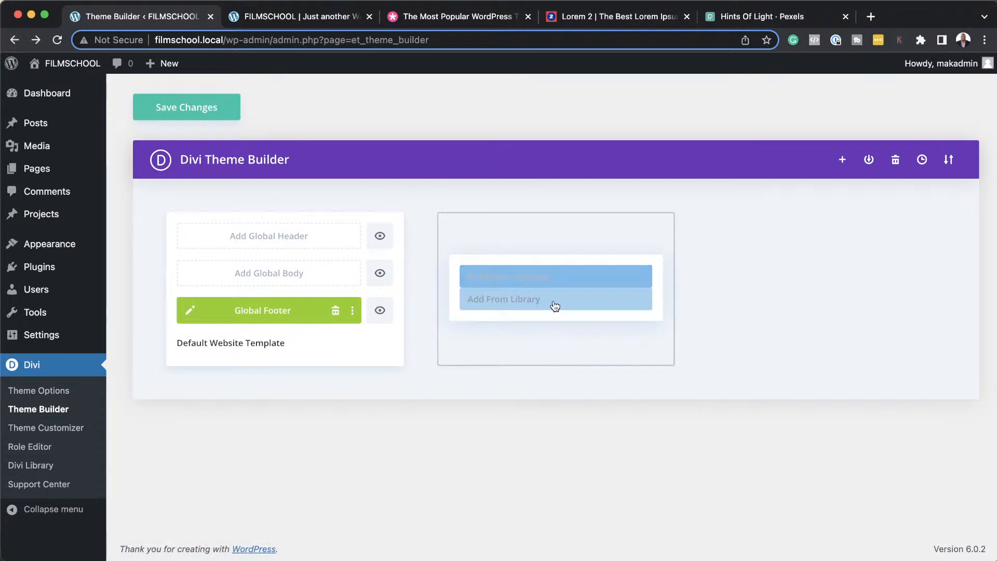
click(558, 281)
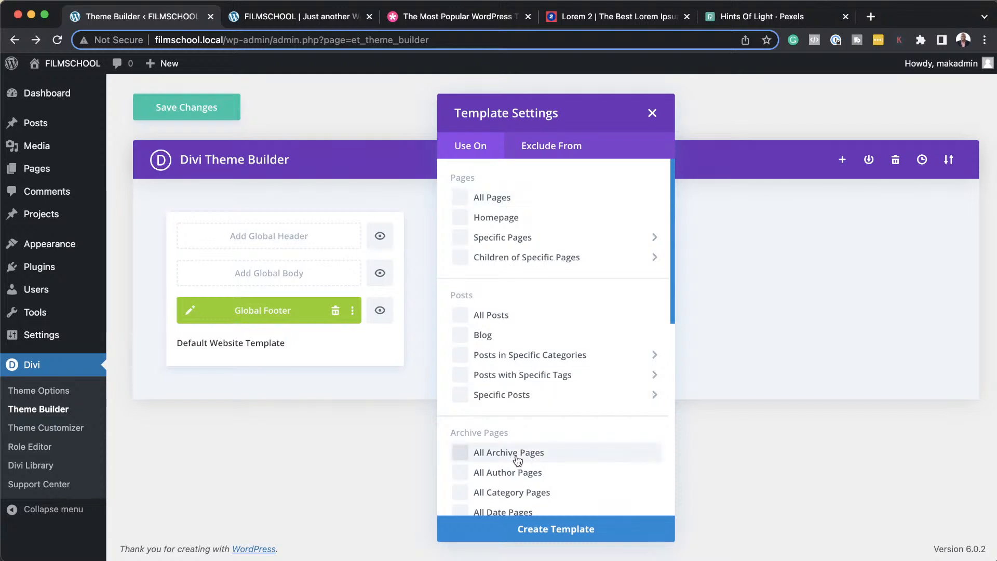
scroll(519, 459, down, 1)
scroll(519, 459, down, 2)
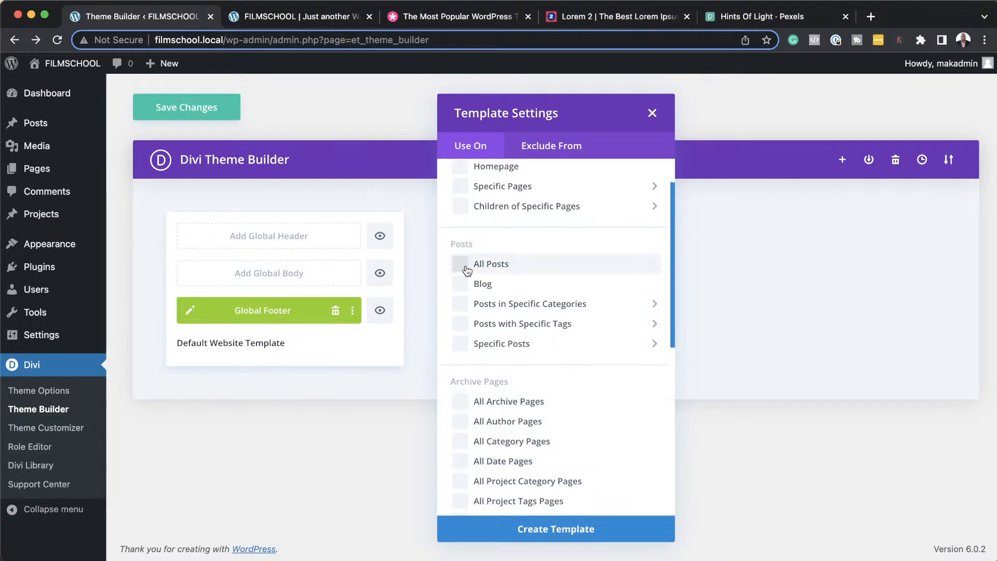
click(460, 264)
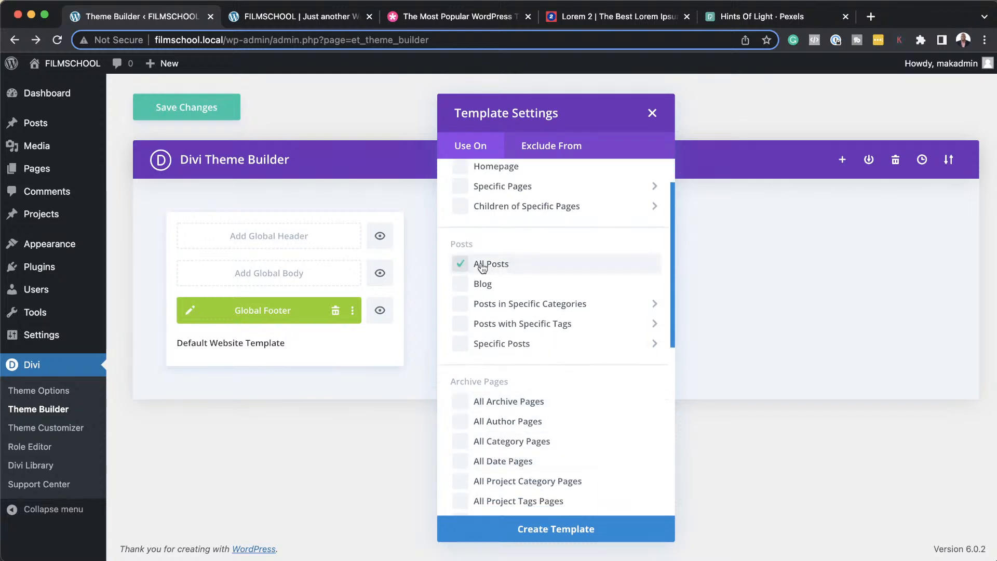
click(570, 527)
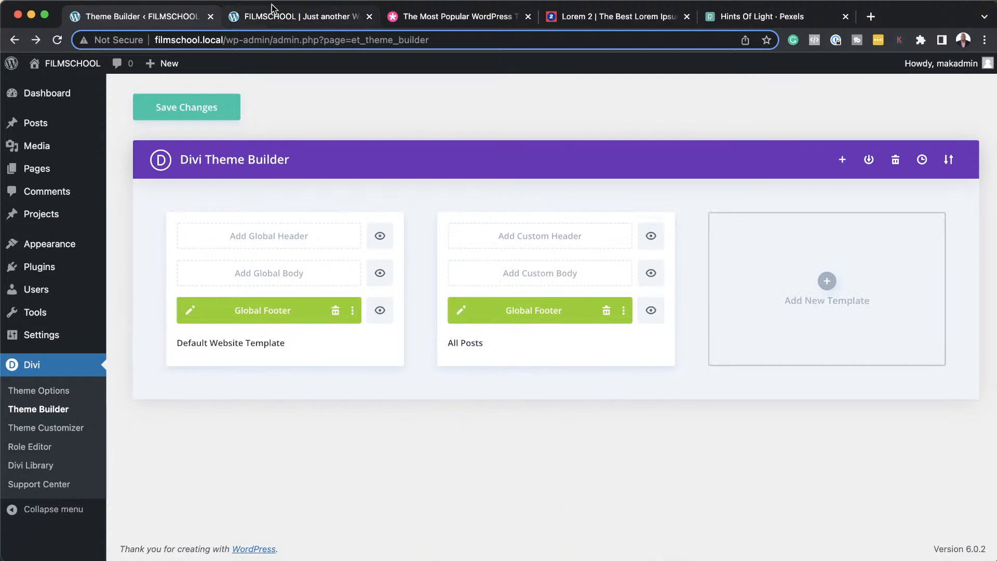
- Examine the "Hello world!" post's current layout on the live site, from the title down through the comments
click(295, 16)
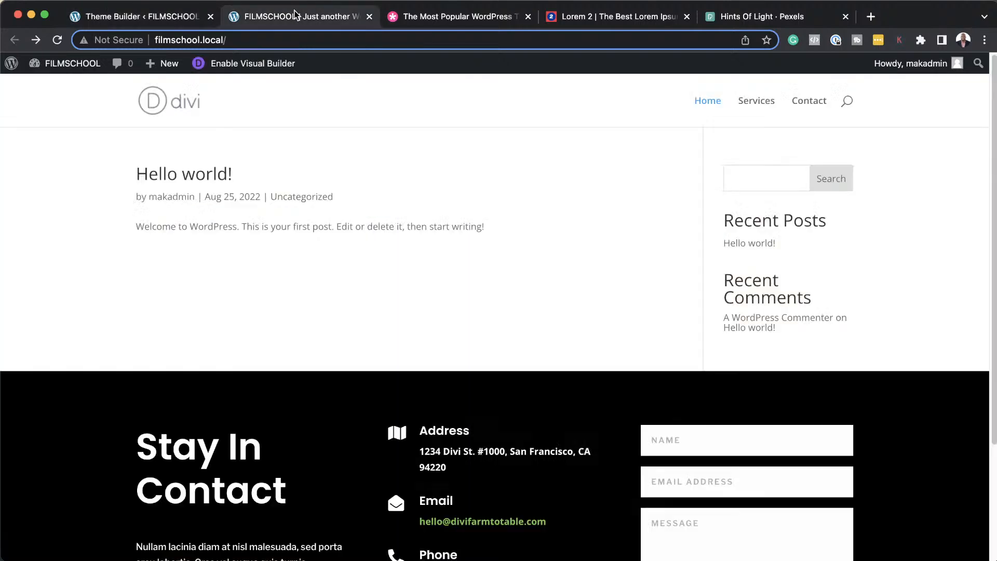
click(195, 181)
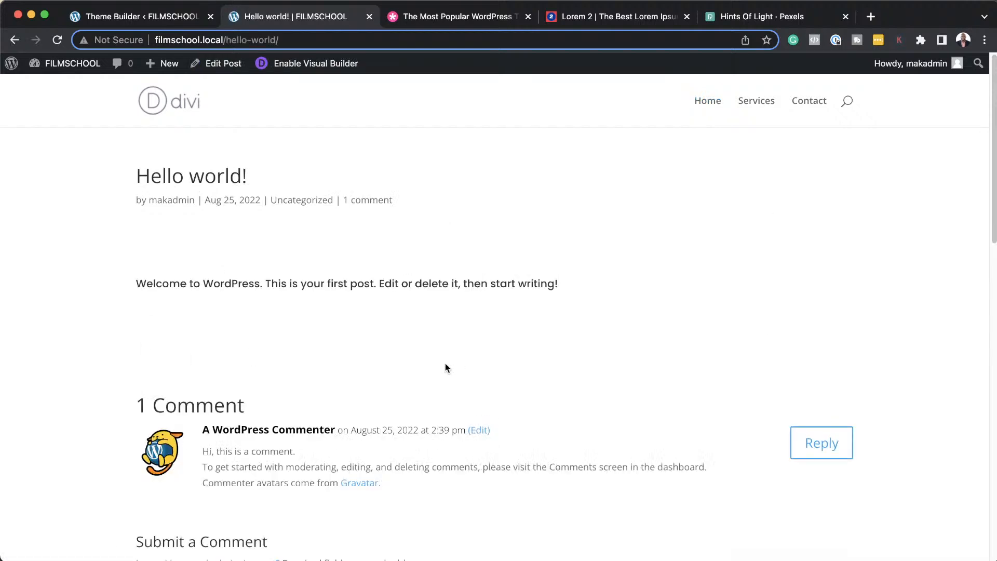
scroll(445, 367, down, 10)
scroll(446, 362, up, 8)
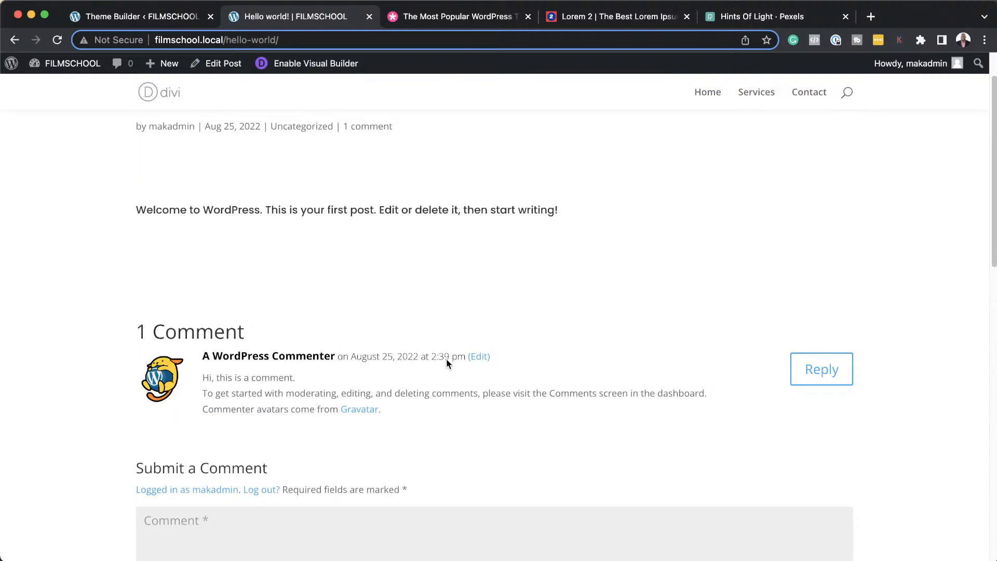
scroll(447, 358, up, 3)
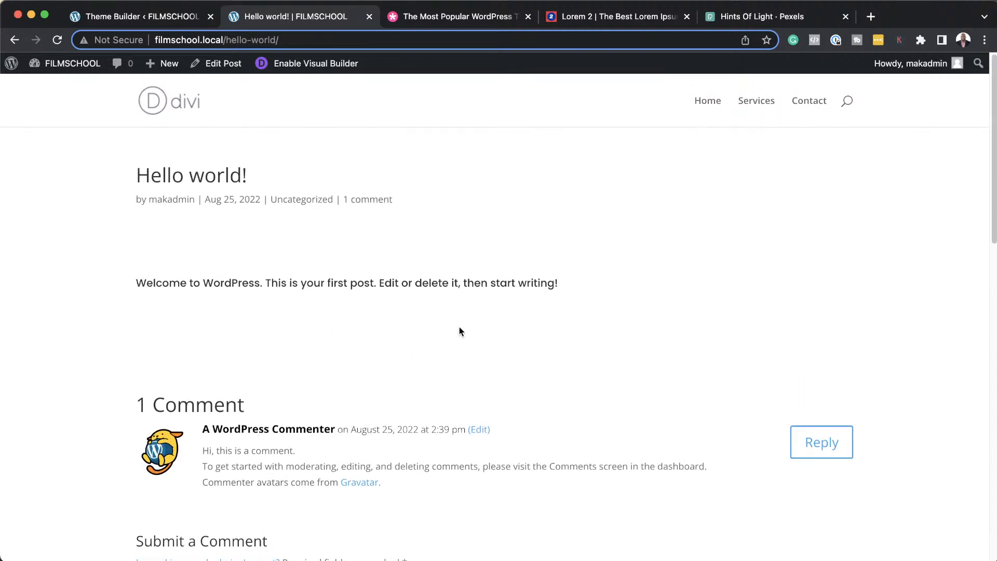
- Start building a custom body for the All Posts template and insert a single-column row
click(166, 14)
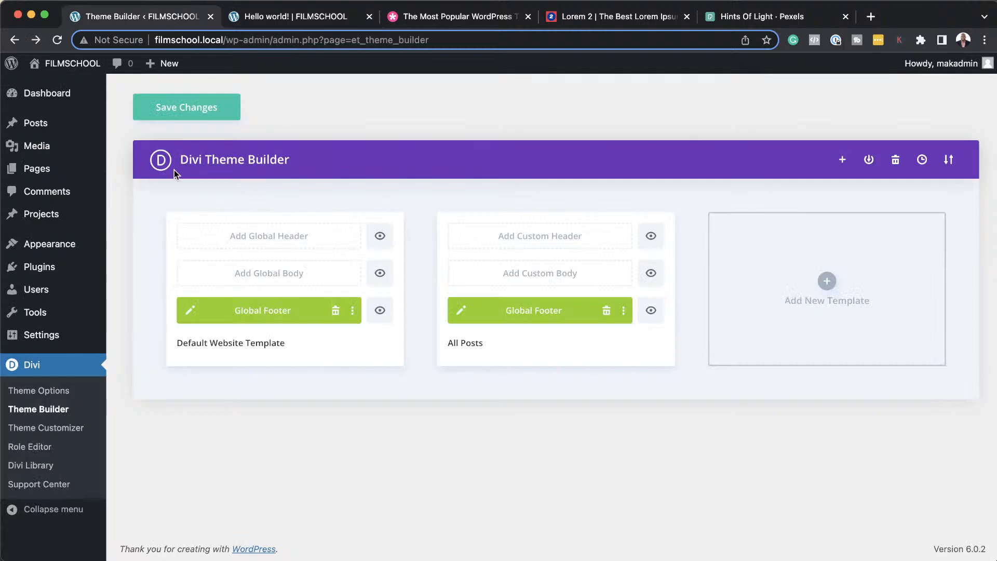
click(534, 275)
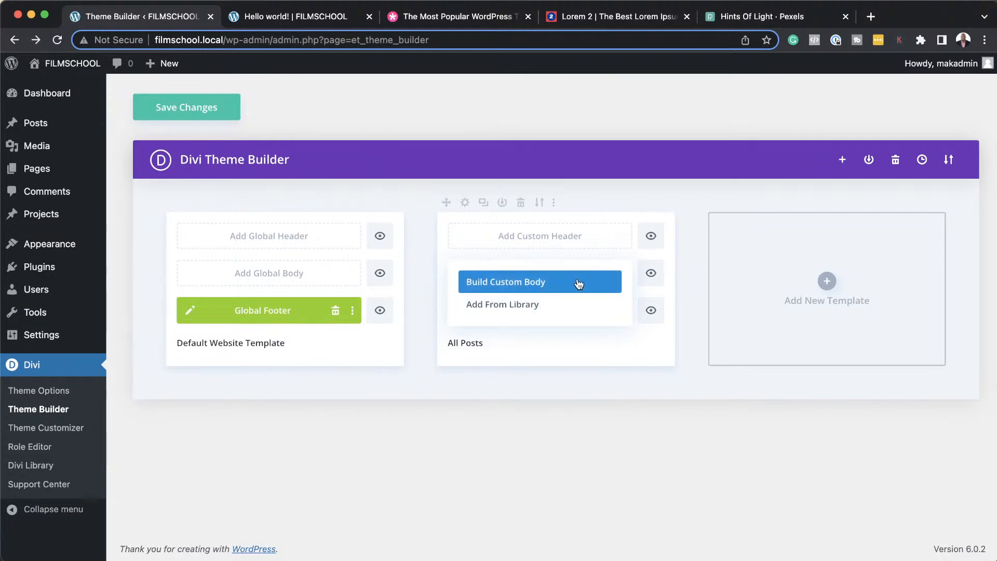
click(544, 289)
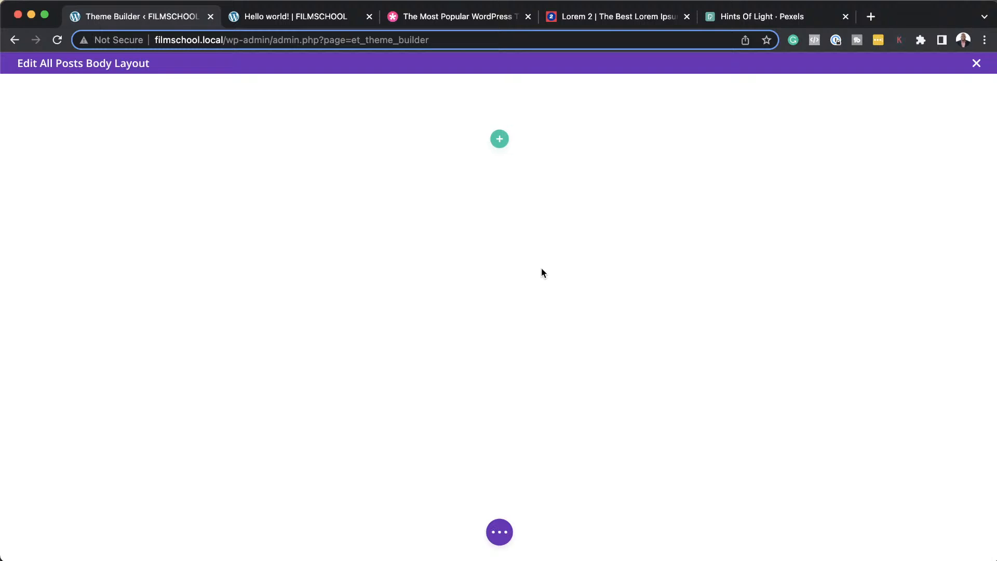
click(501, 141)
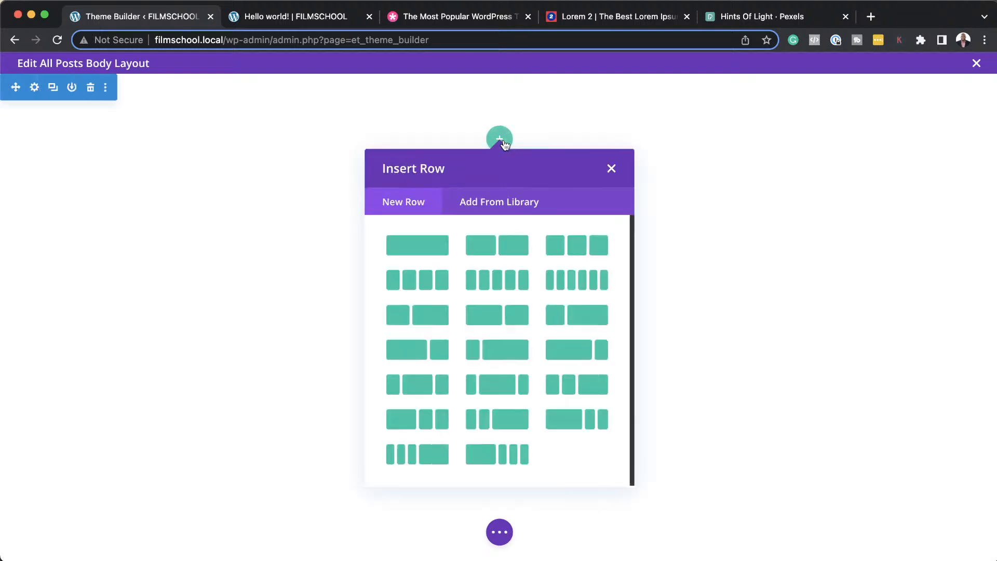
click(442, 251)
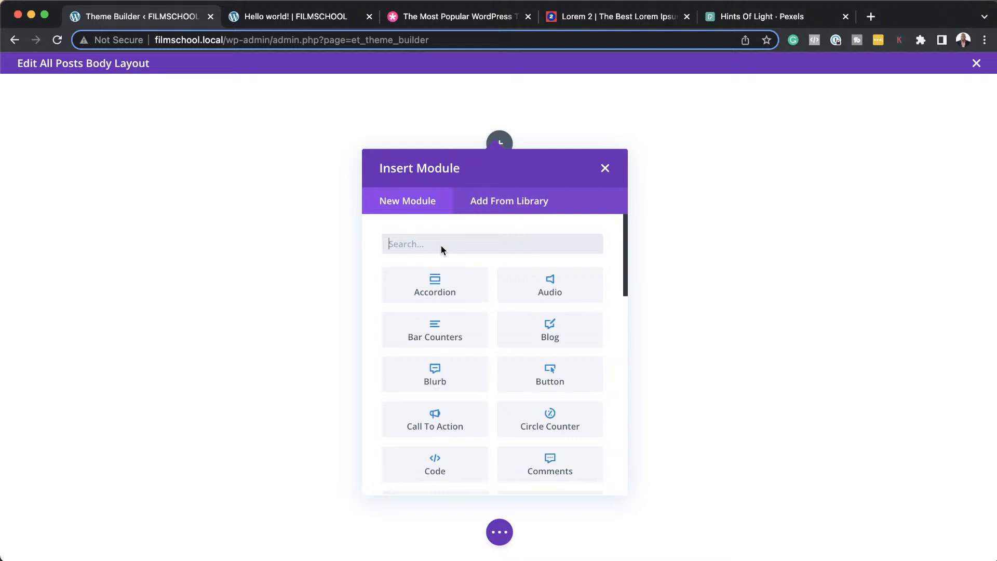
- Insert a Text module in the row and replace its placeholder body with the dynamic Post/Archive Title
text(text)
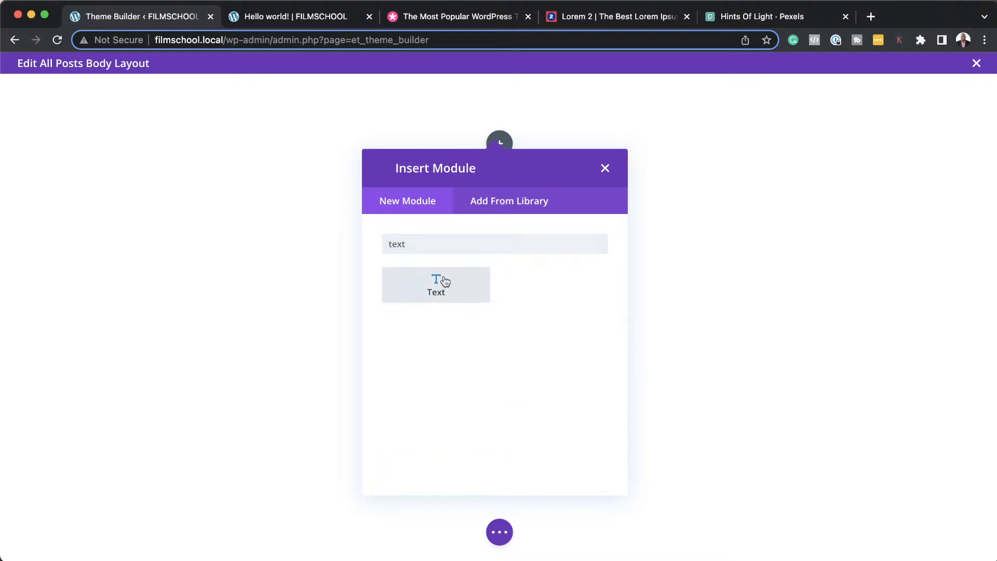
click(445, 281)
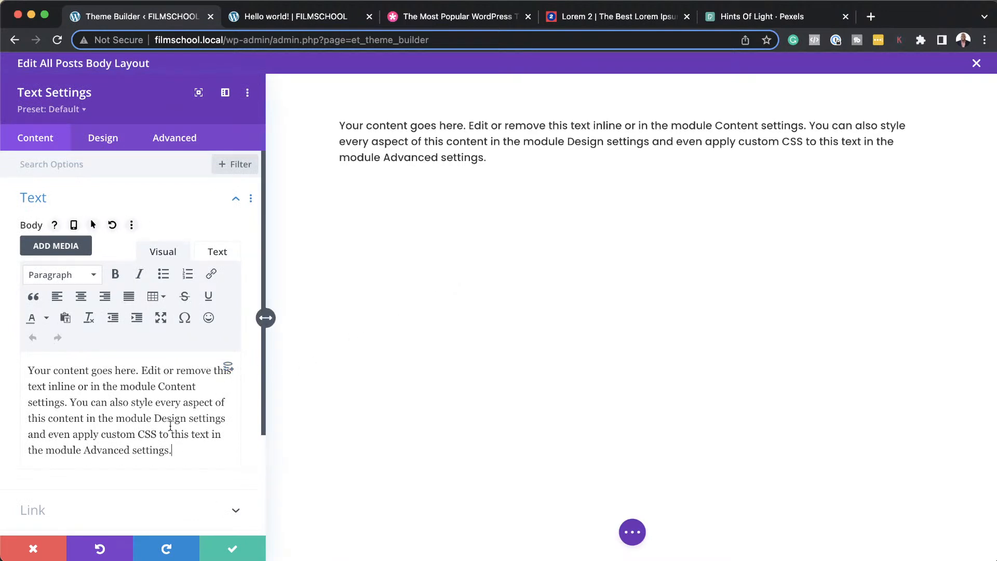
drag(171, 449, 18, 371)
key(BackSpace)
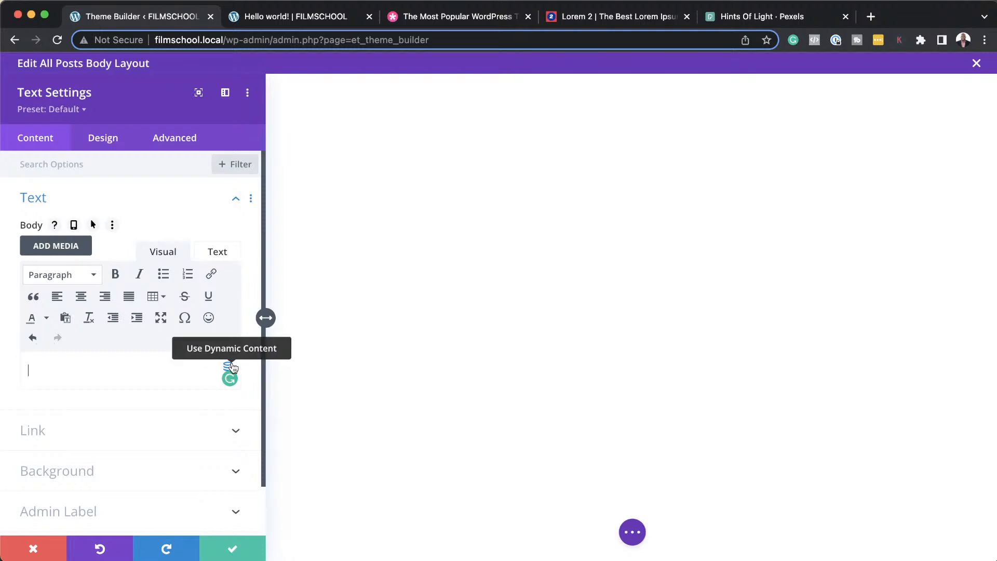
click(229, 366)
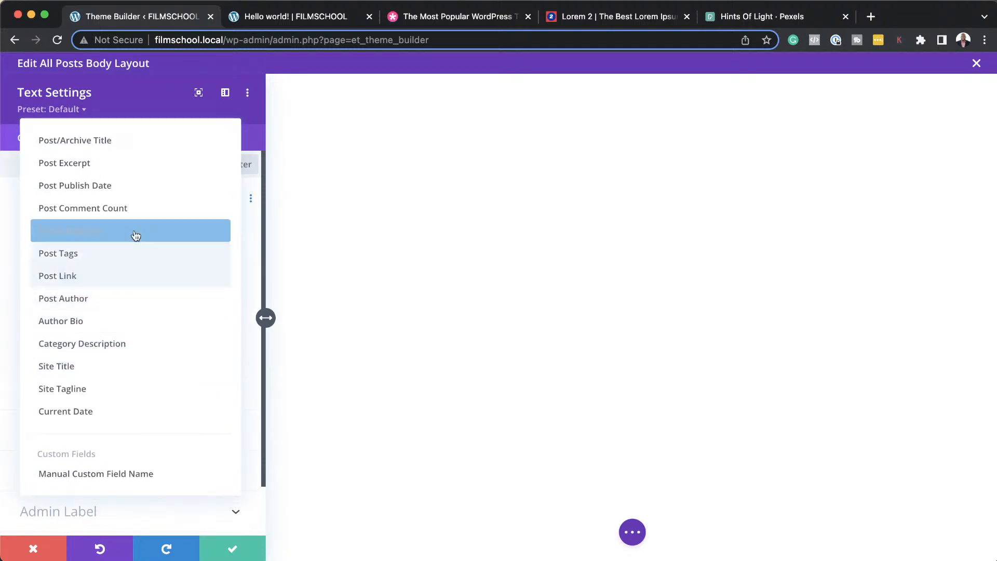
click(144, 142)
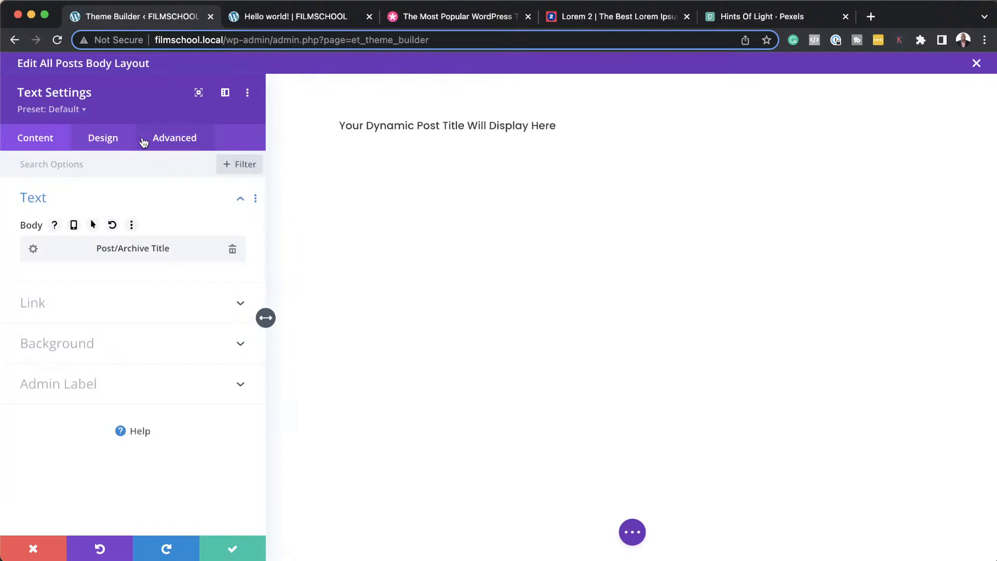
click(235, 554)
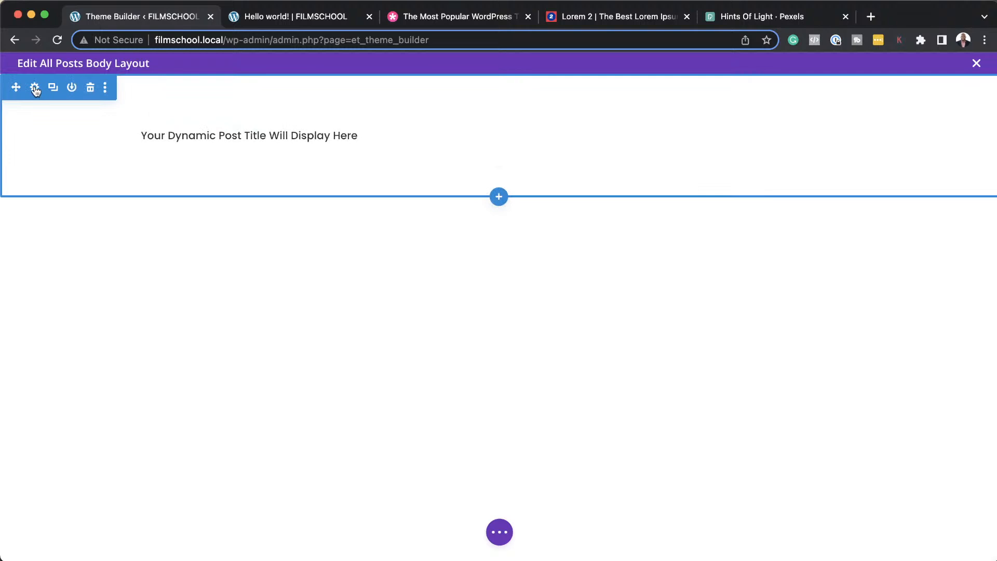
- Give the section containing the post title a dark grey #282828 background color and save the section settings
click(34, 89)
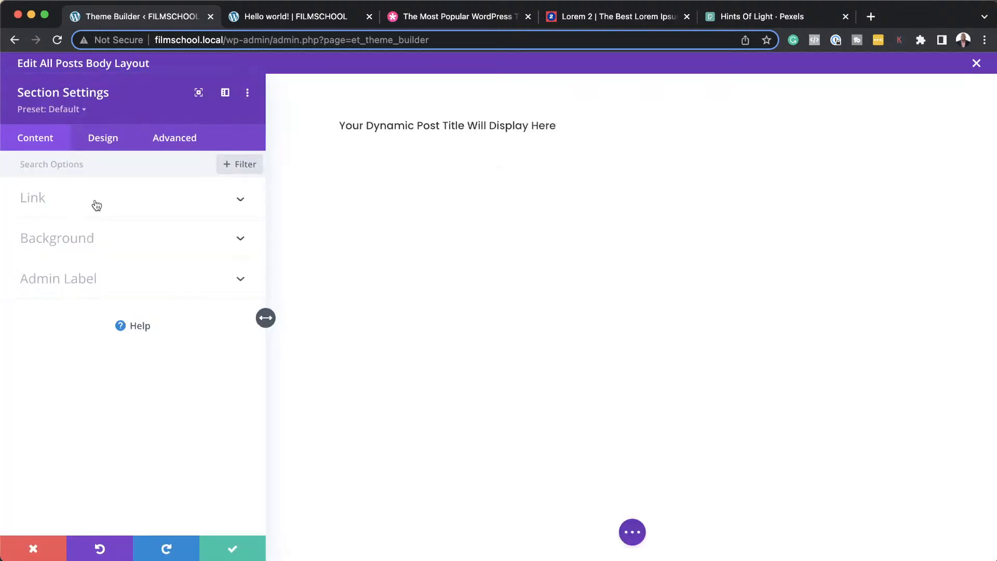
click(95, 241)
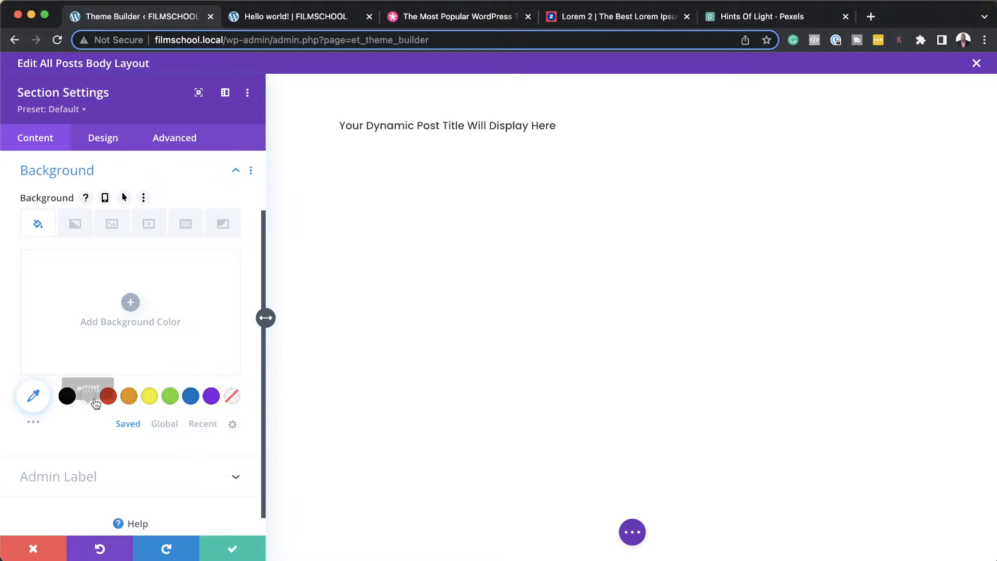
click(67, 396)
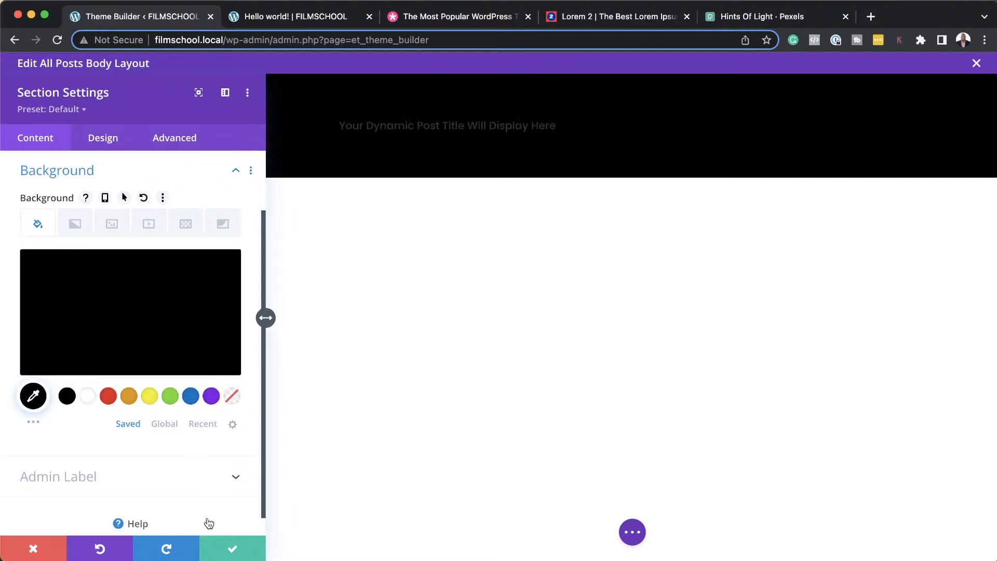
click(89, 312)
mouse_move(29, 370)
mouse_down()
mouse_move(25, 354)
mouse_move(19, 358)
mouse_up()
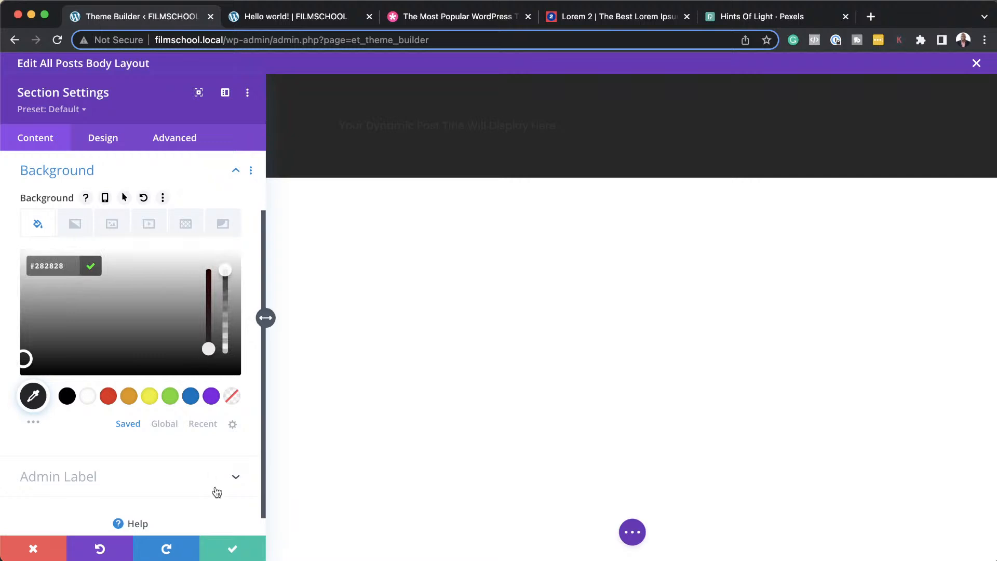
click(232, 549)
- Style the dynamic post title text white (#ffffff) and all uppercase
mouse_move(389, 137)
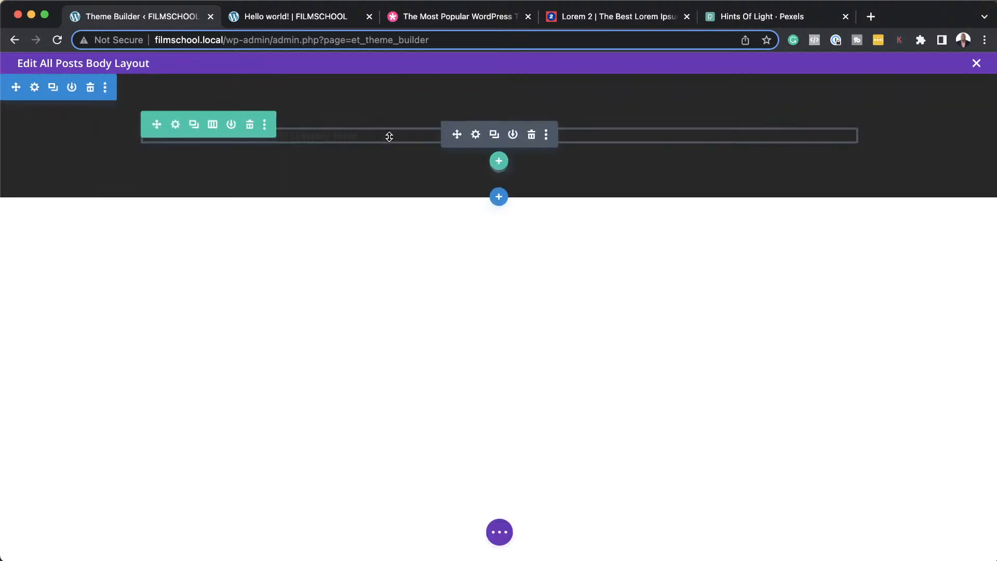
click(476, 135)
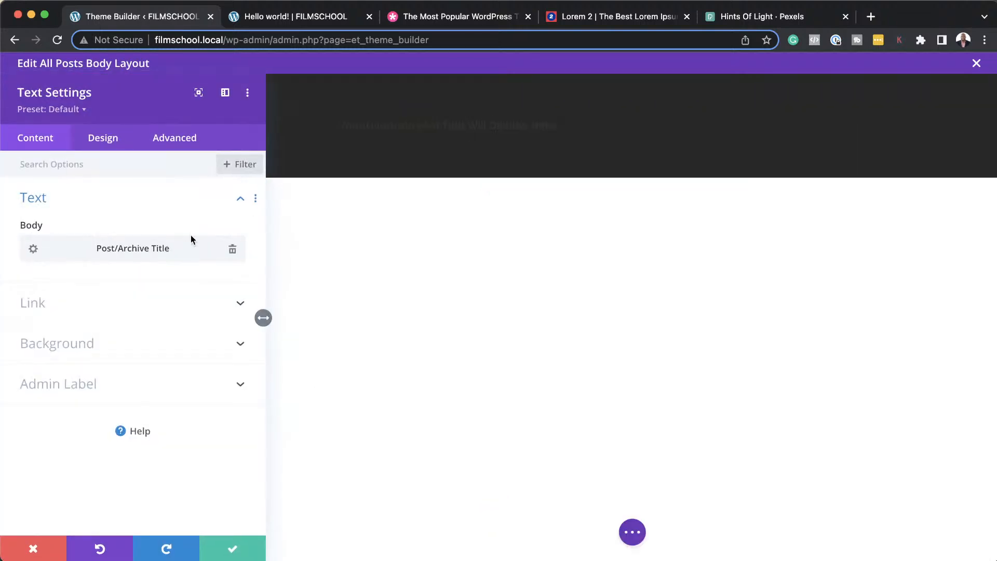
click(102, 138)
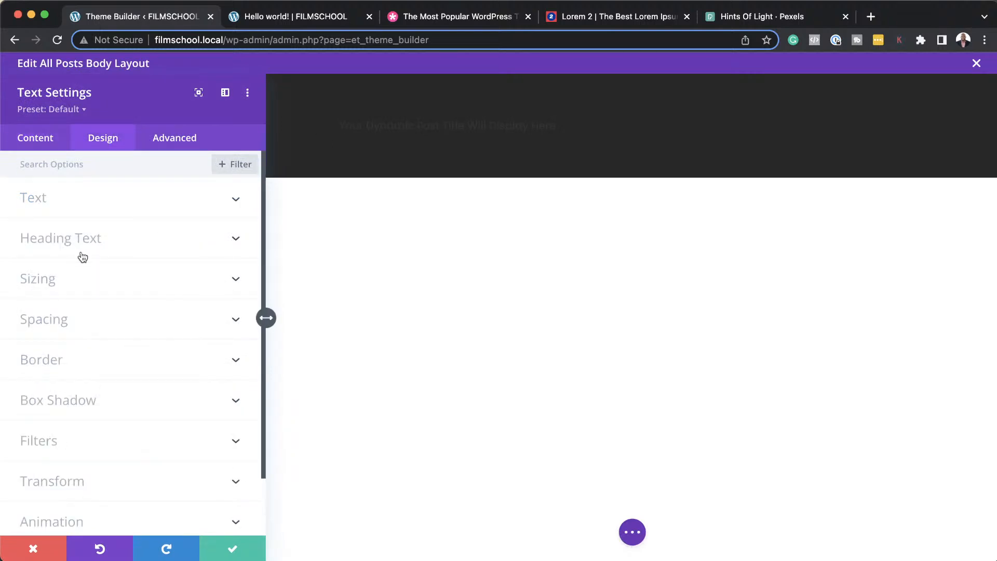
click(57, 204)
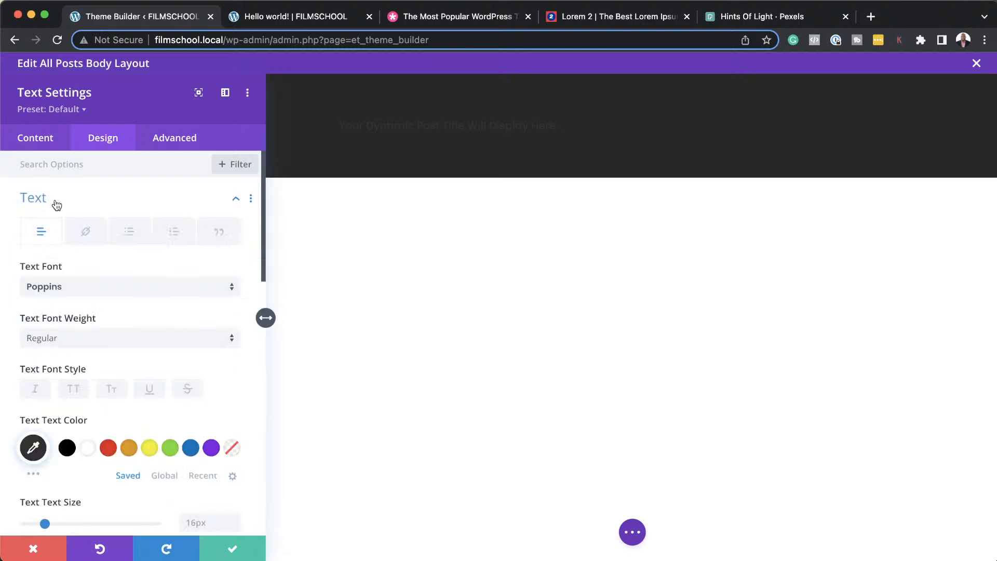
scroll(129, 329, down, 2)
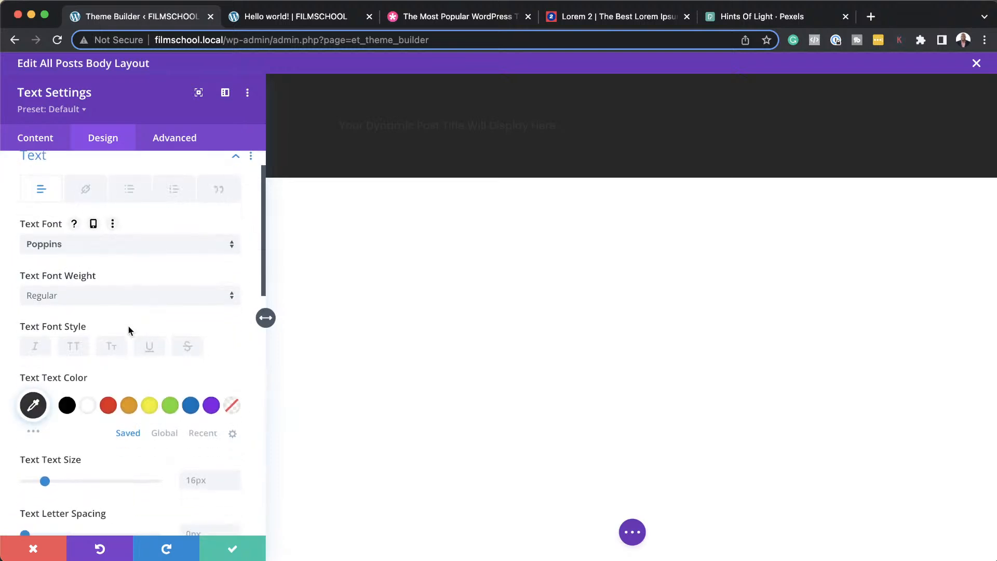
click(90, 408)
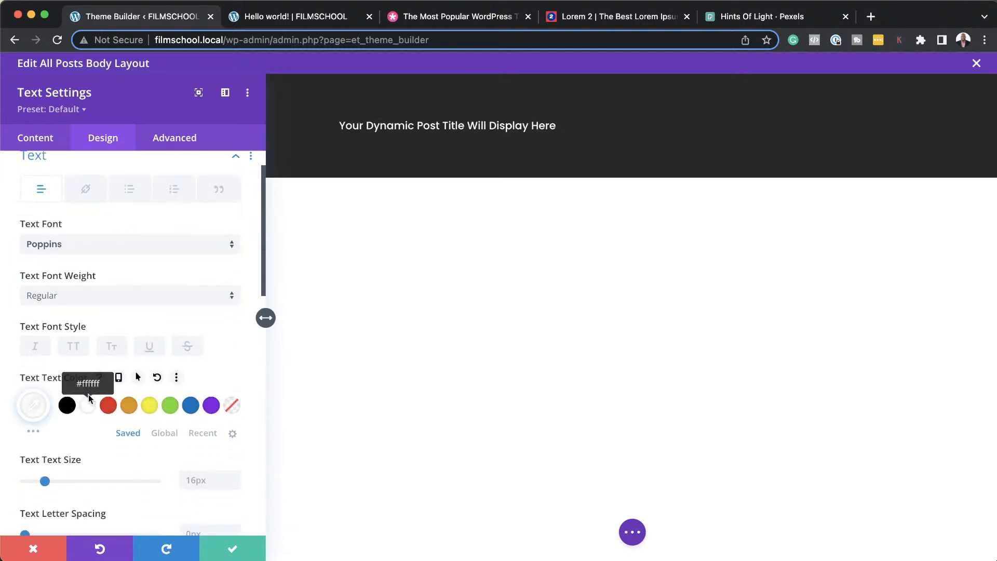
click(83, 350)
scroll(148, 470, down, 1)
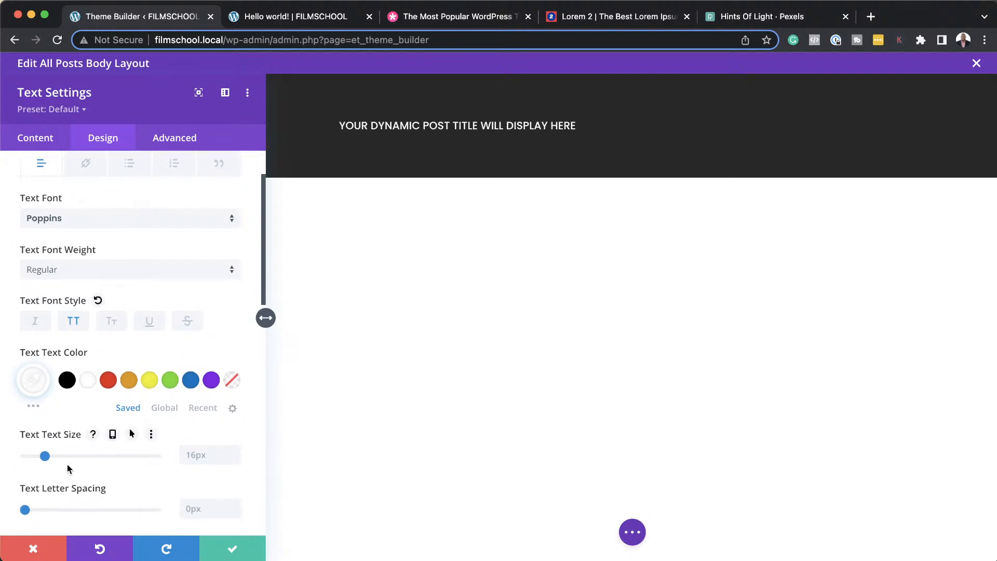
- Set the title's text size to 25px, letter spacing to 3px and font weight to Bold
mouse_move(54, 460)
mouse_down()
mouse_move(73, 459)
mouse_move(57, 461)
mouse_up()
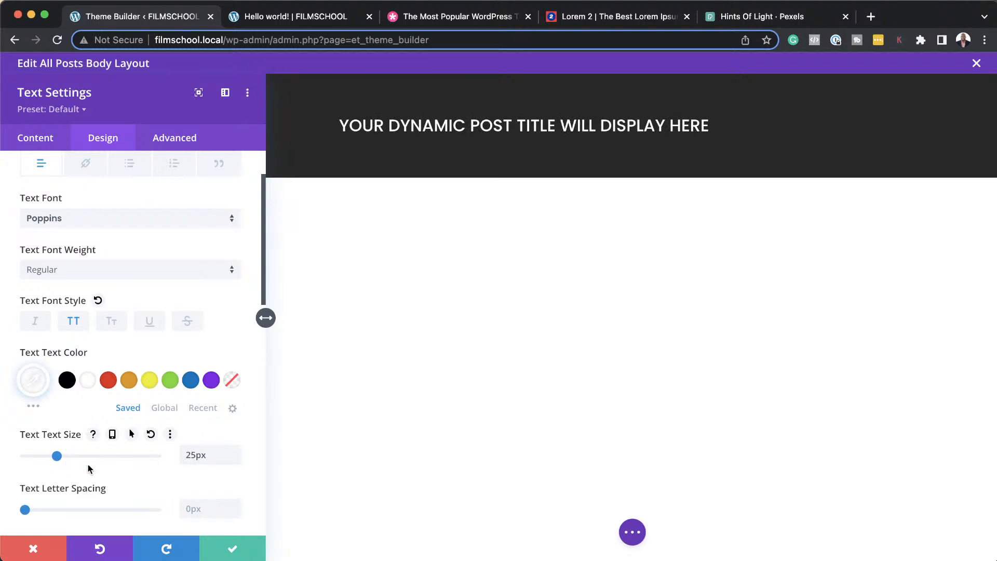
scroll(173, 470, down, 1)
scroll(203, 496, down, 1)
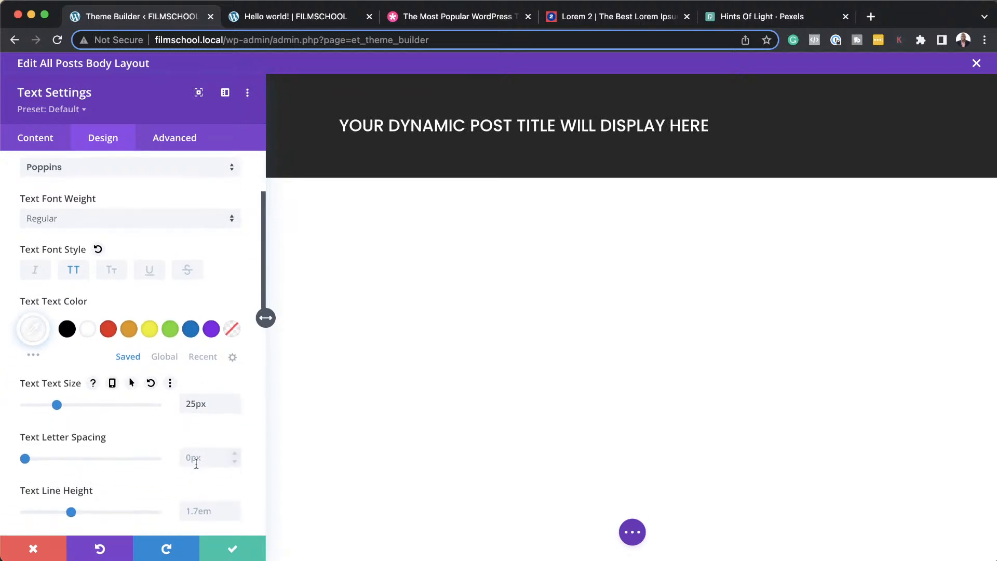
click(236, 454)
click(236, 454)
click(237, 454)
click(237, 454)
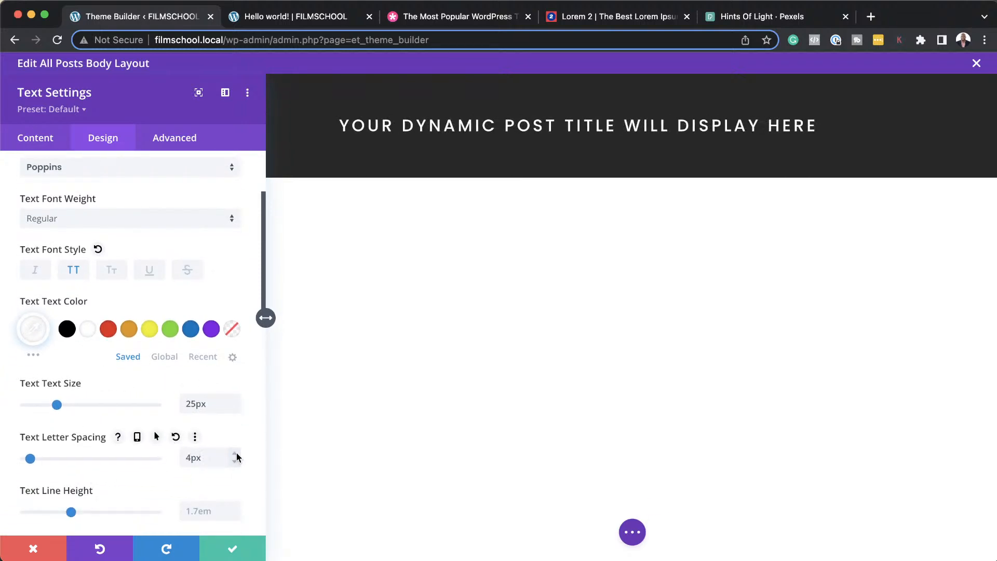
click(237, 465)
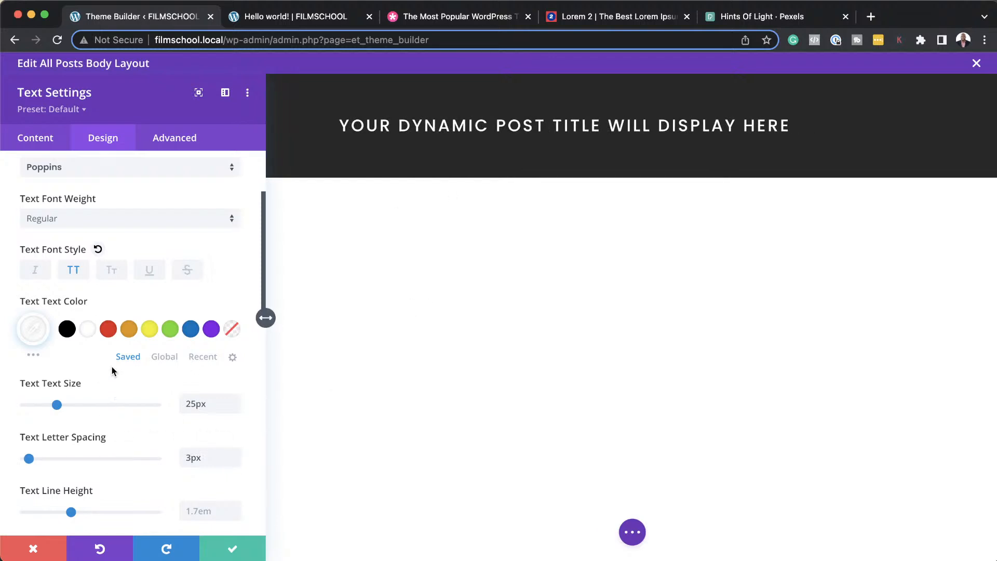
click(108, 223)
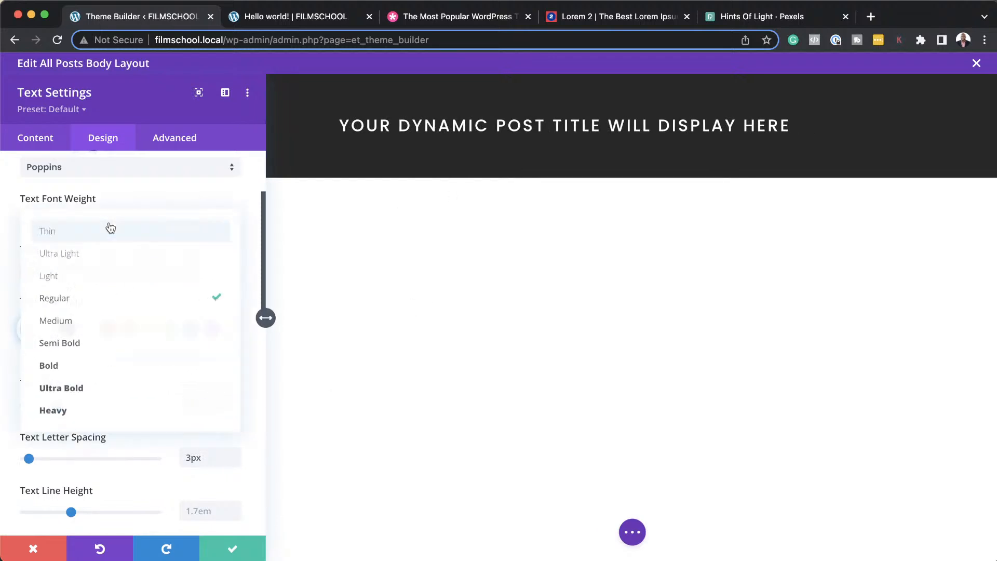
click(95, 372)
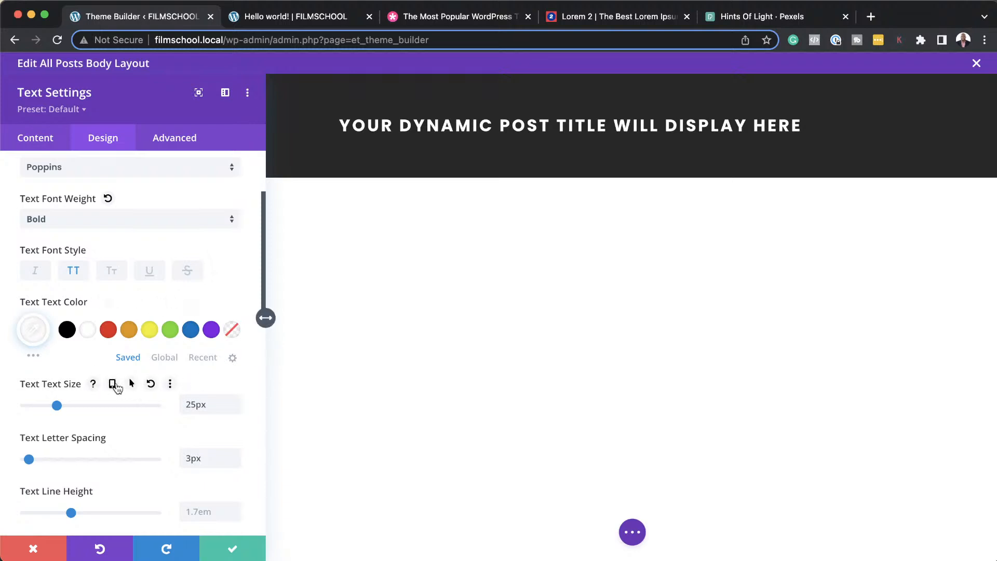
- Enable responsive text sizing for the title, switch to the tablet version and set the line height to 1.3em
click(114, 385)
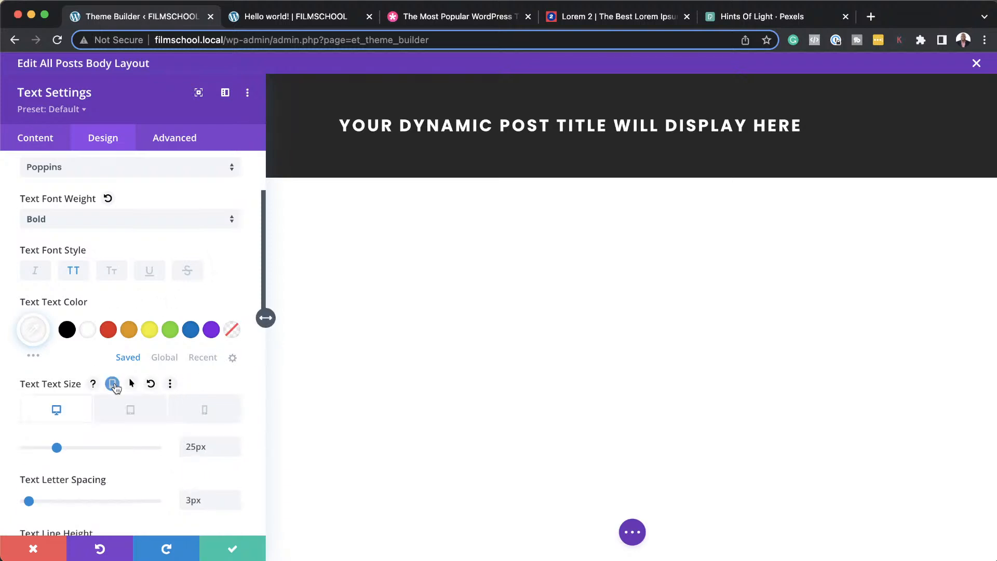
click(140, 415)
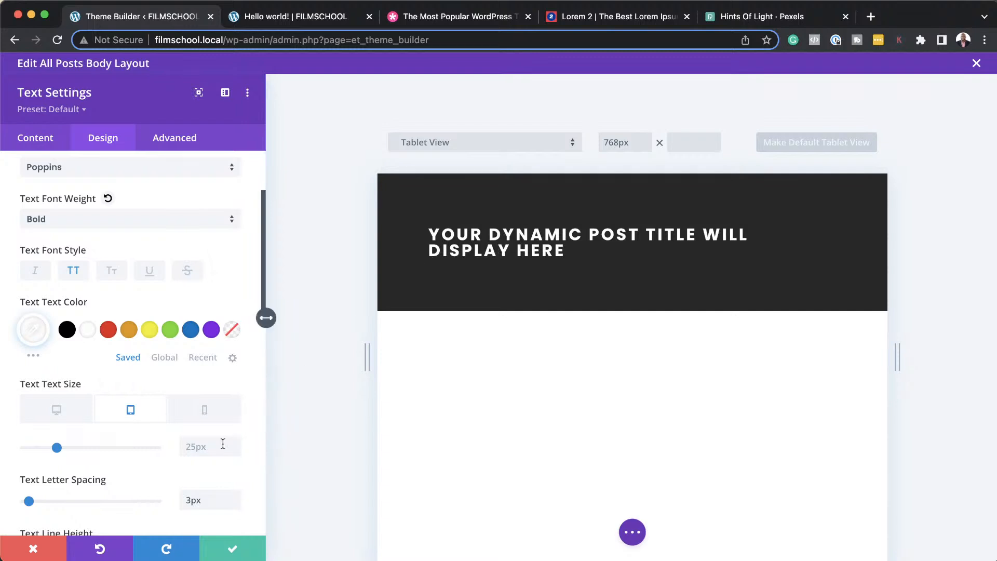
scroll(228, 489, down, 3)
click(236, 489)
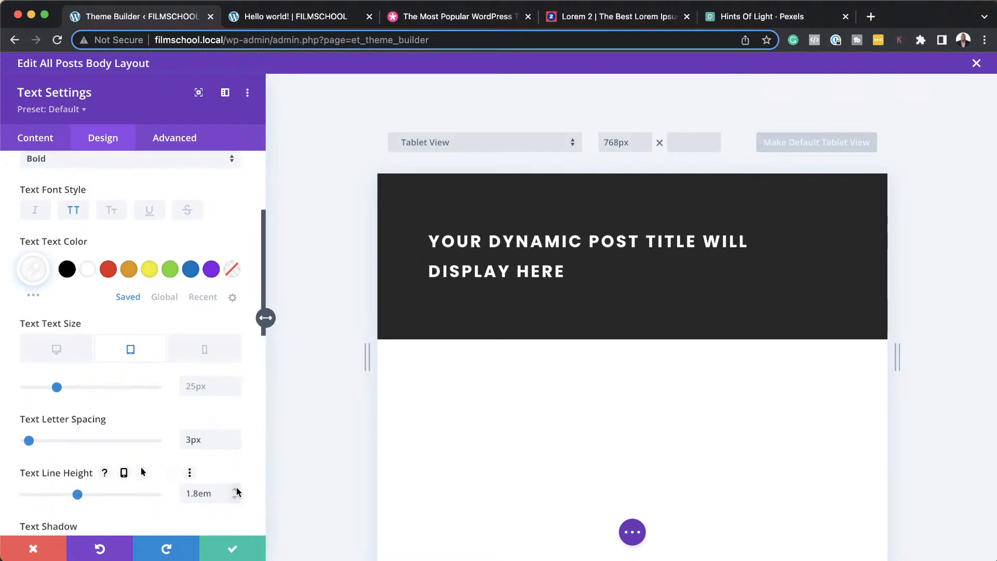
click(235, 497)
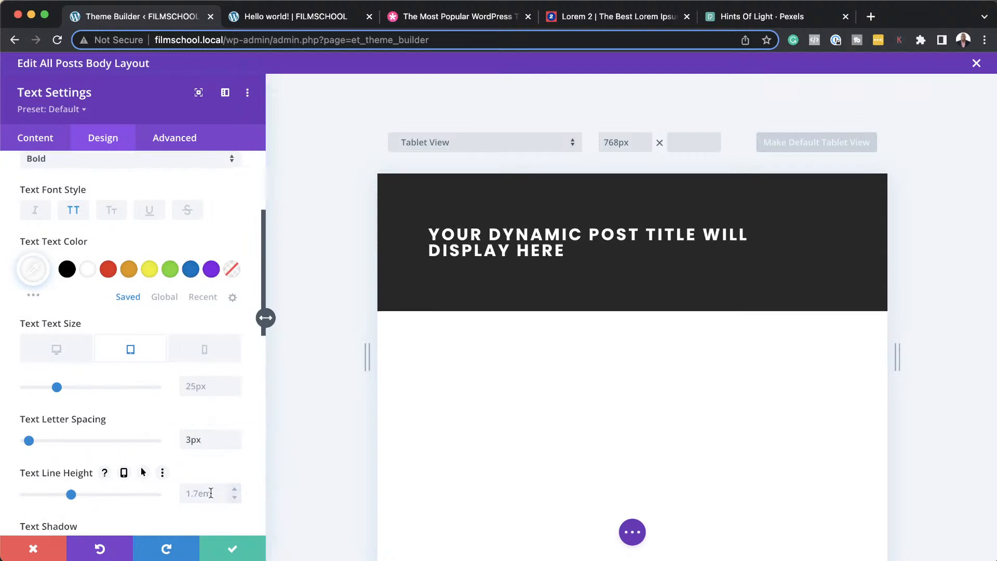
click(211, 493)
text(1em)
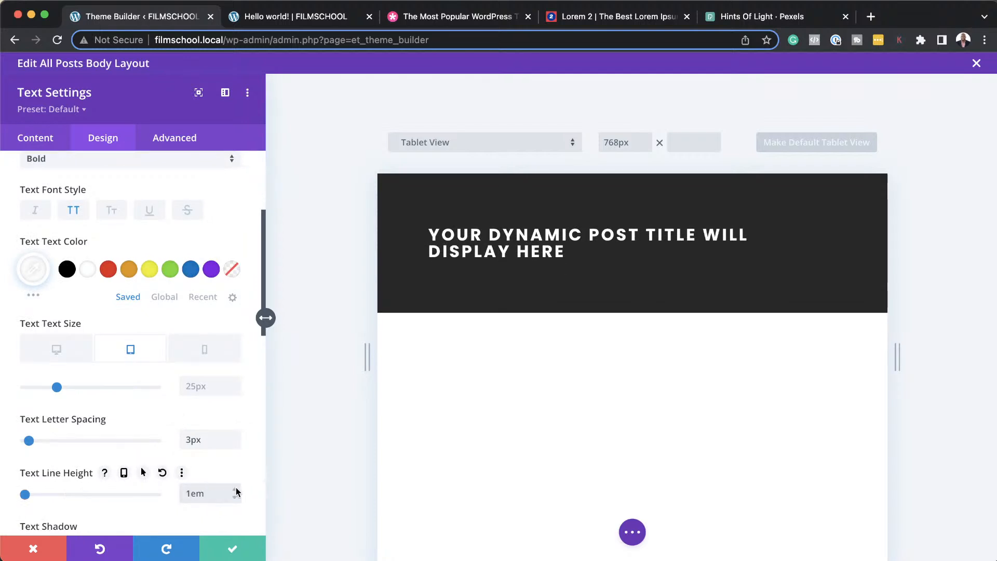
click(235, 489)
click(235, 490)
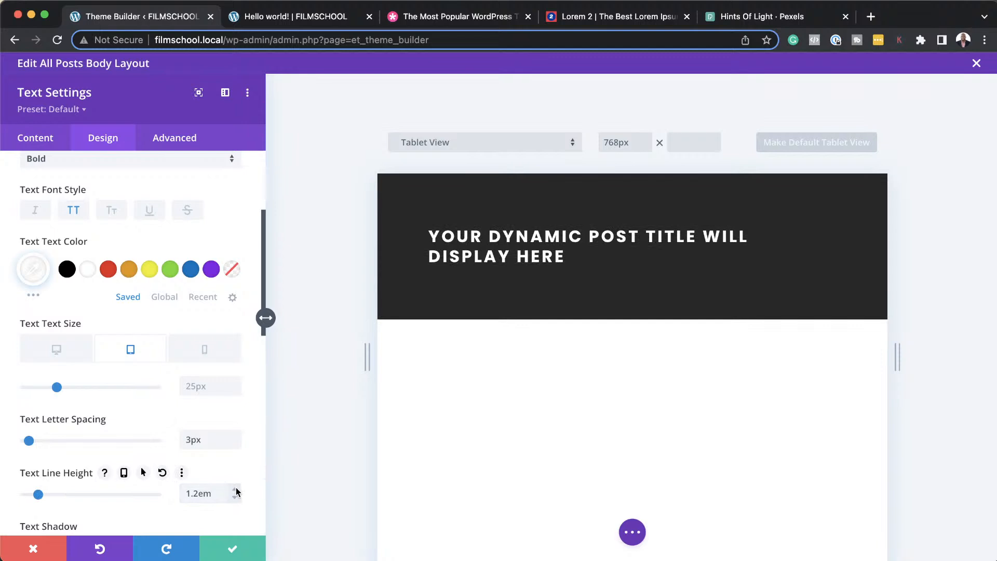
click(235, 490)
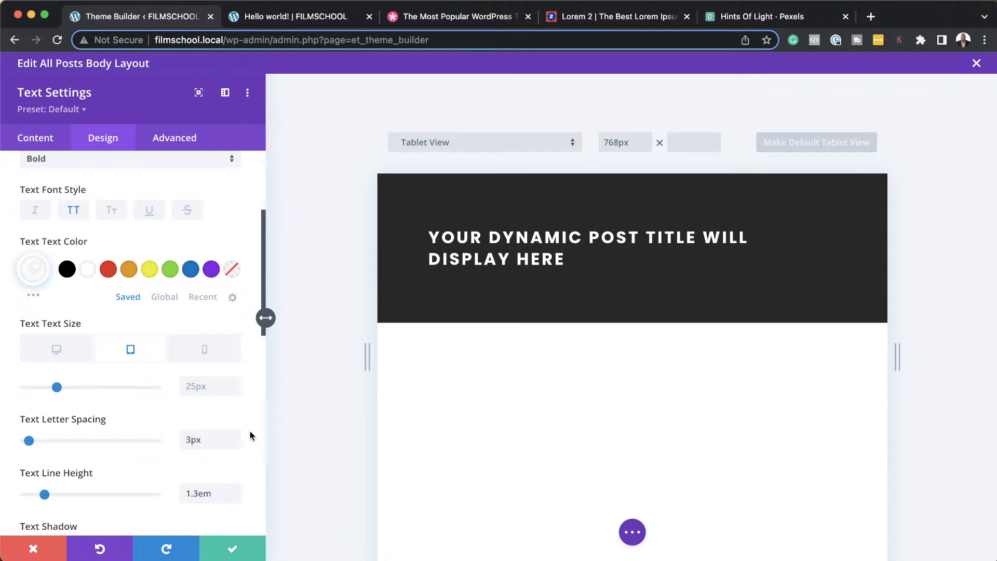
- Switch the title's text size to the phone version and center-align the text
click(217, 352)
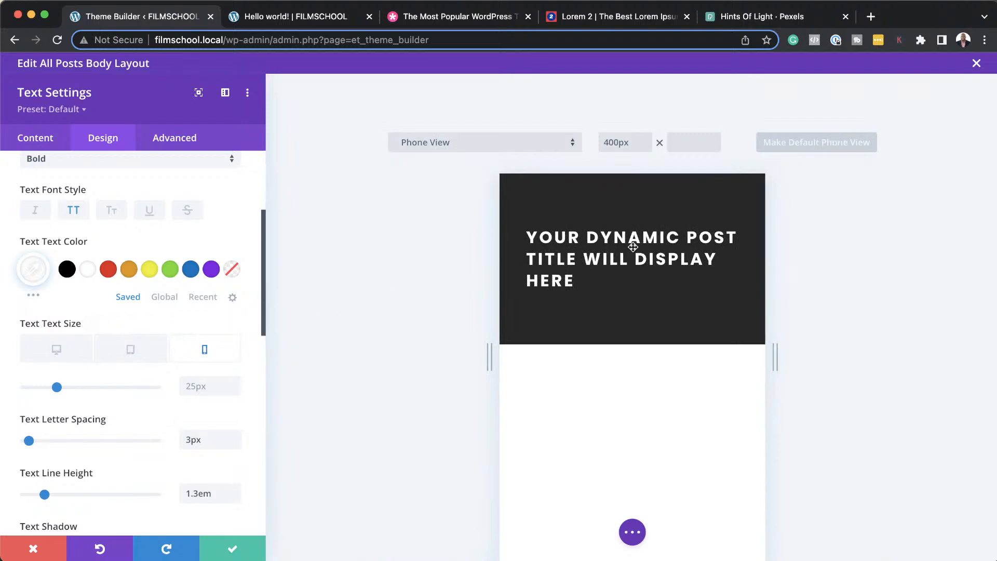
scroll(151, 439, down, 5)
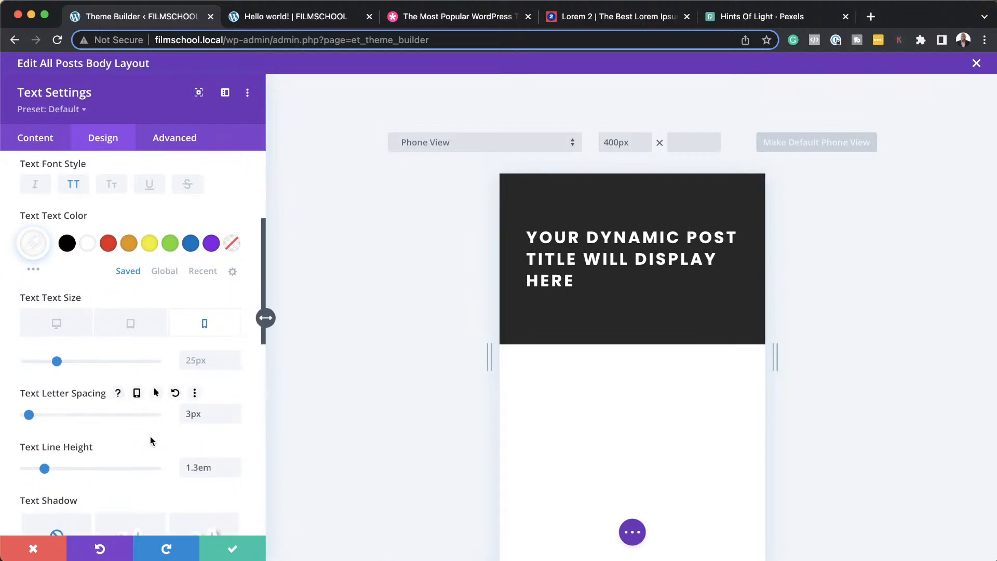
scroll(151, 442, down, 3)
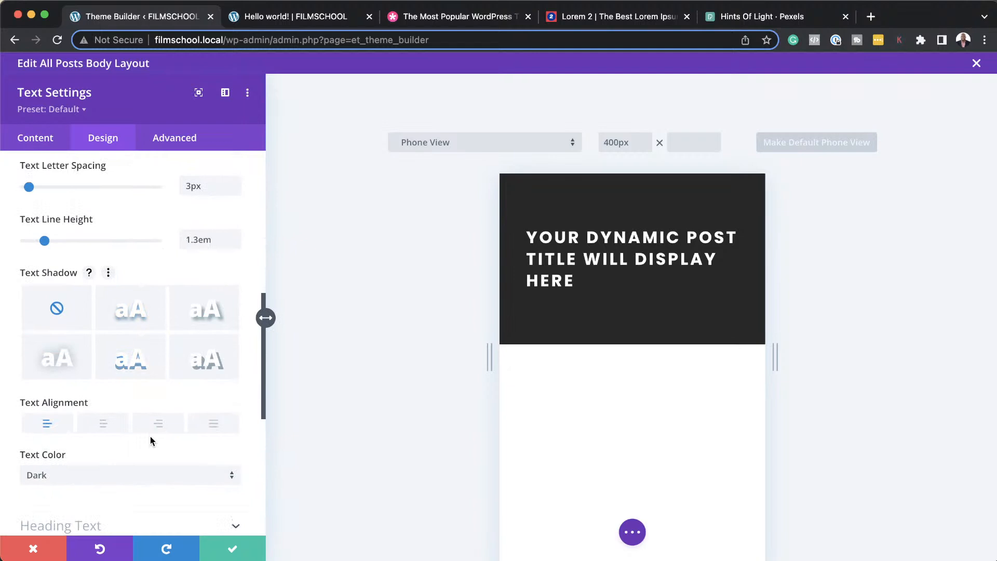
click(107, 427)
- Set the title's phone text size to 20px, return to the desktop version and save the module settings
scroll(210, 396, up, 5)
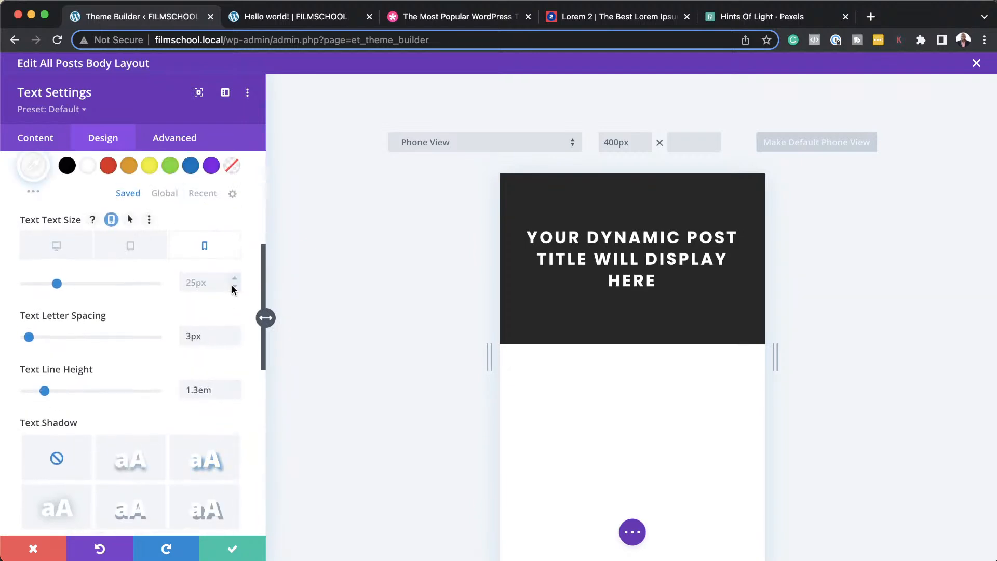
click(232, 289)
click(232, 290)
click(233, 289)
click(232, 290)
click(232, 289)
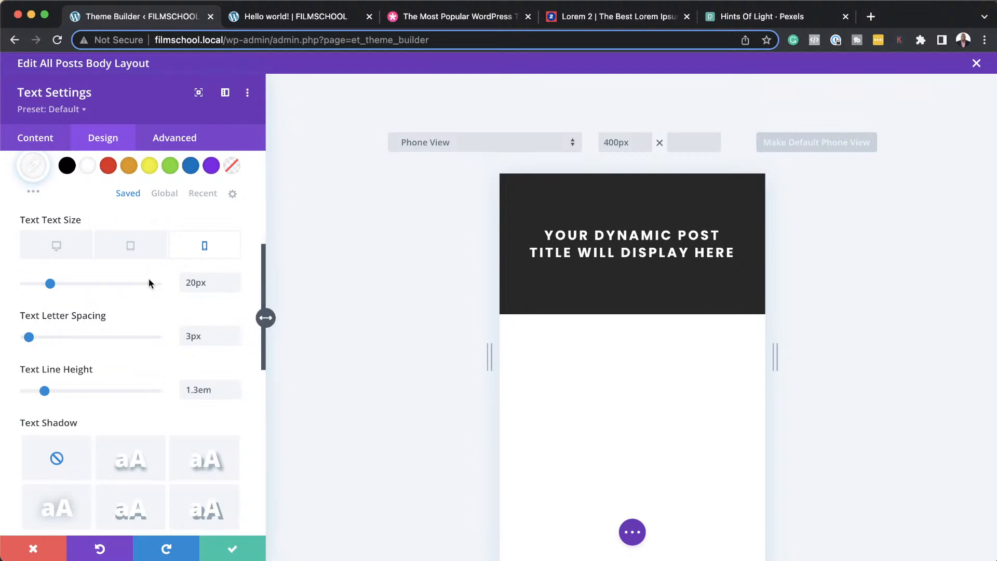
click(56, 246)
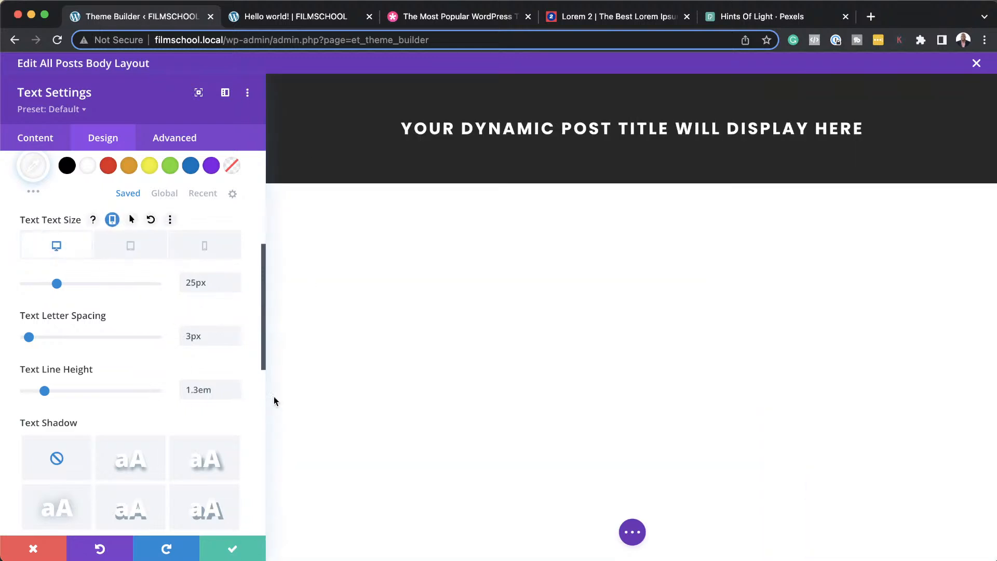
click(240, 547)
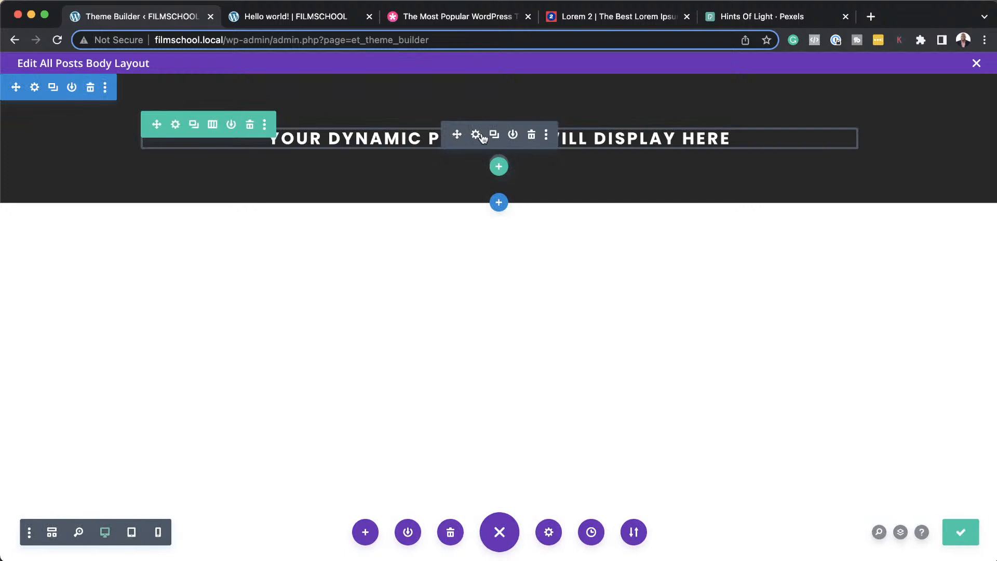
- Enable responsive text alignment for the dynamic post title and left-align it in the desktop version
click(476, 137)
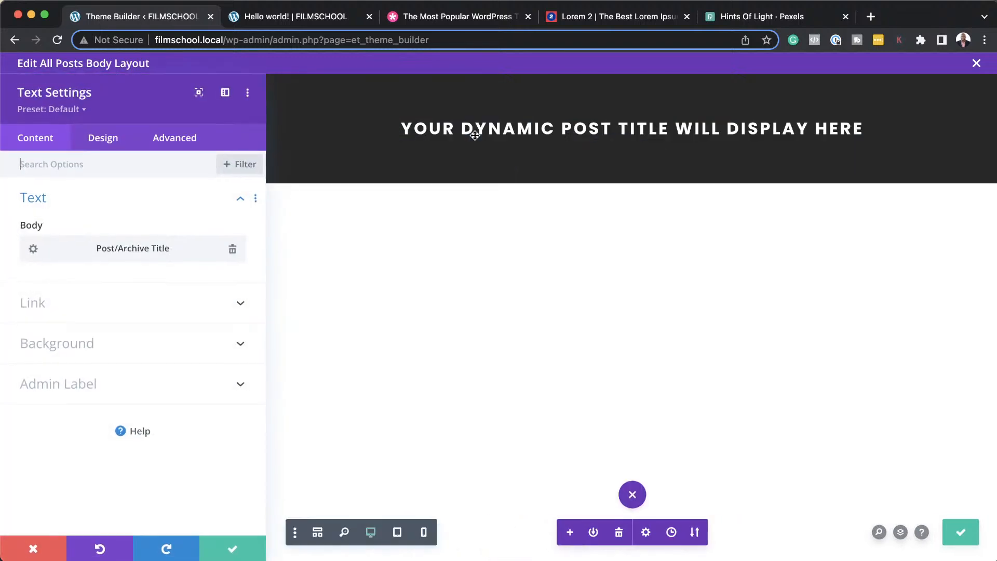
click(111, 147)
click(73, 203)
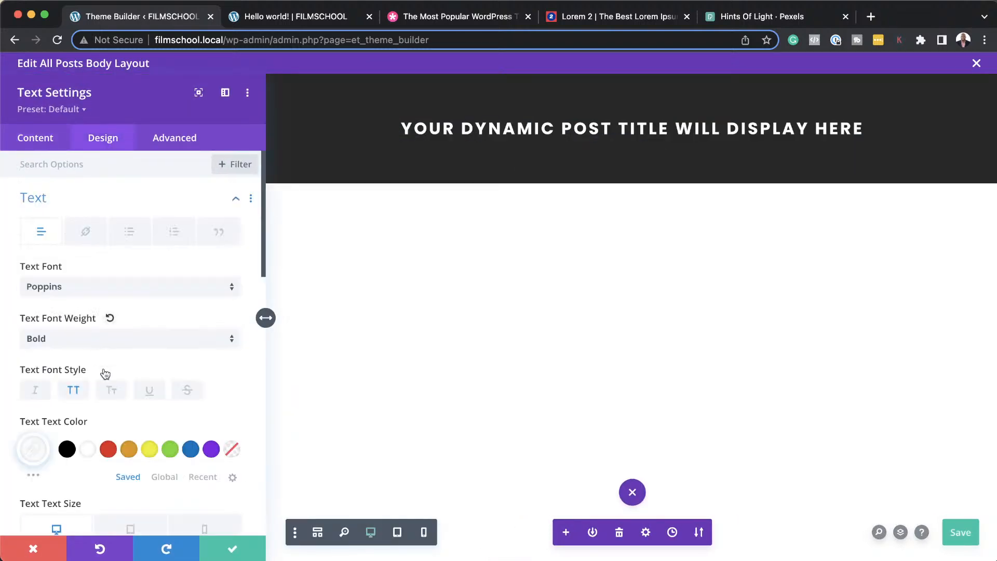
scroll(103, 381, down, 2)
scroll(102, 380, down, 2)
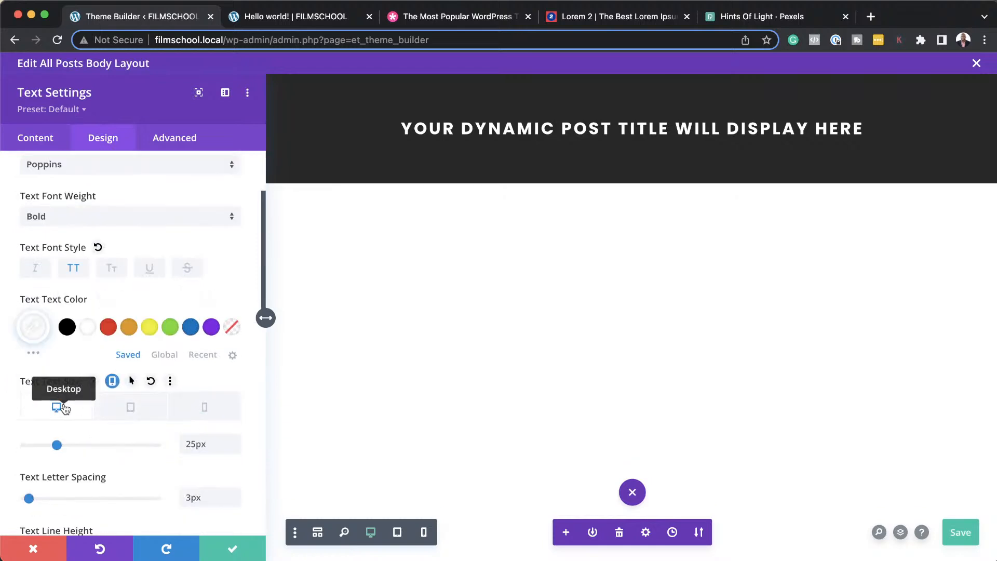
scroll(63, 408, down, 5)
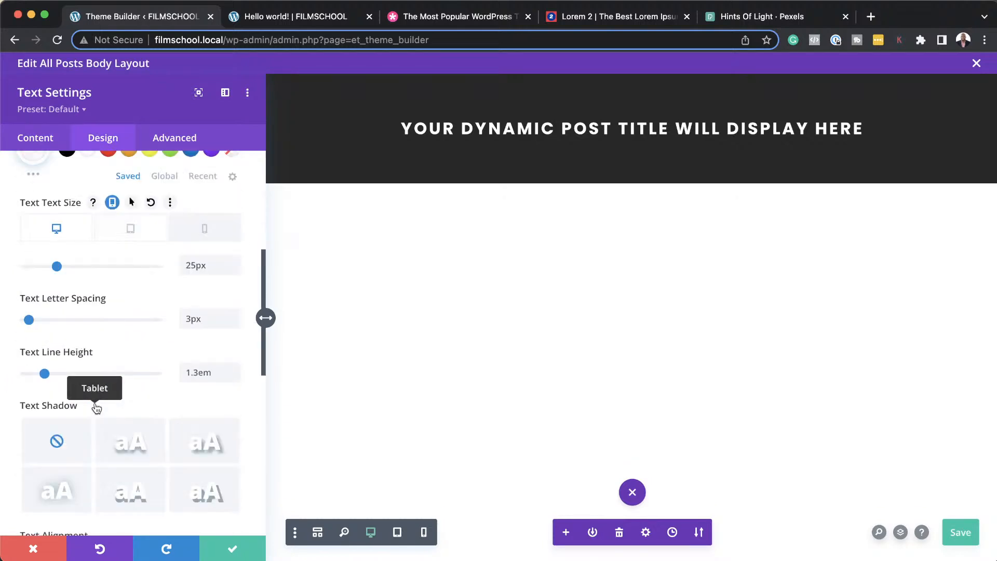
scroll(137, 318, down, 3)
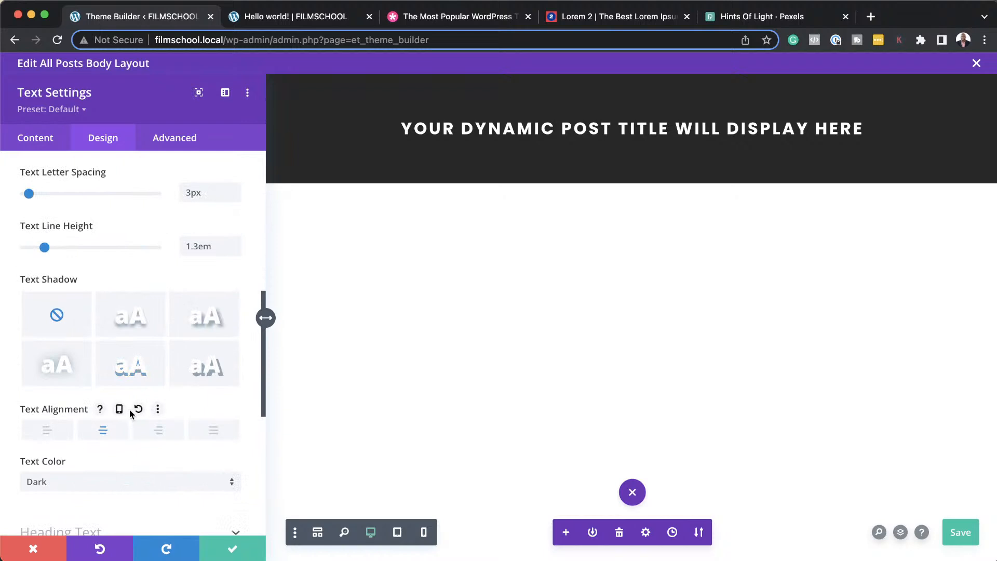
click(118, 409)
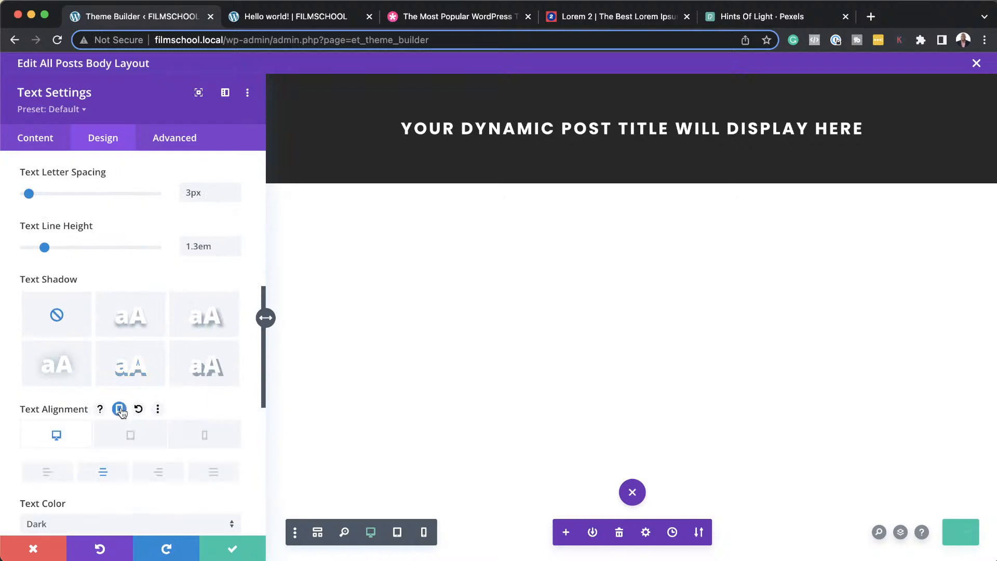
click(48, 472)
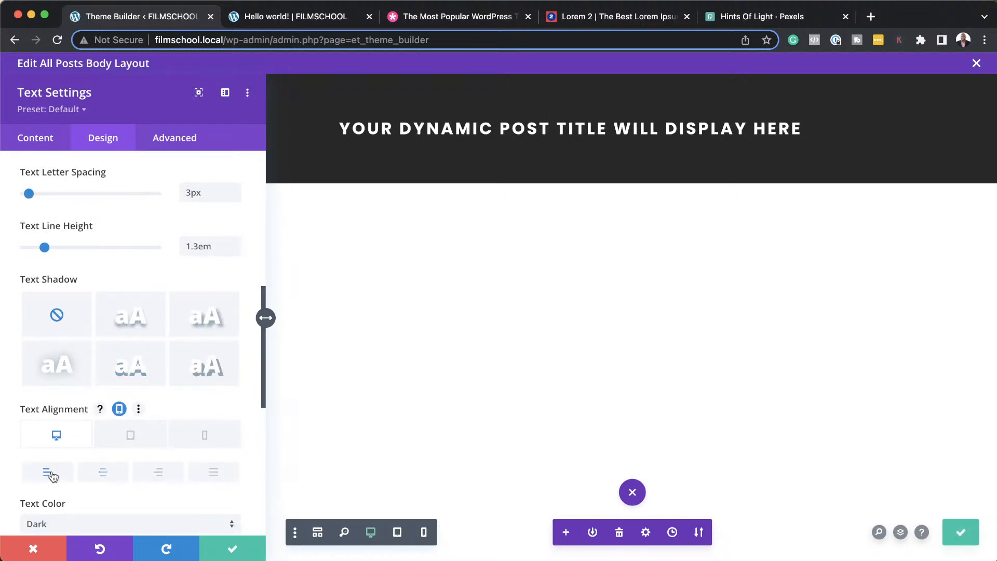
- Center-align the title in the tablet version, check the phone version, return to desktop and save the module settings
click(138, 439)
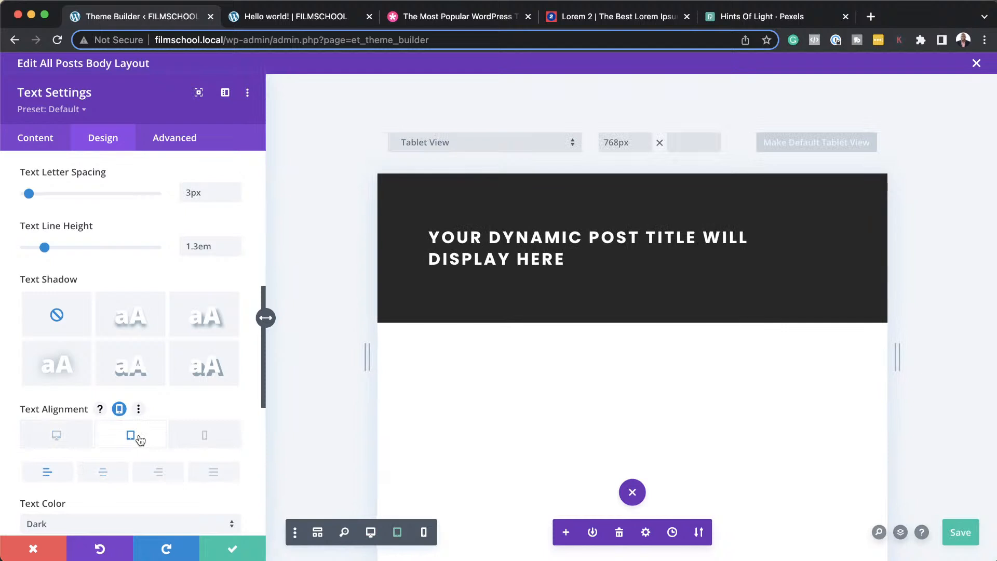
click(103, 473)
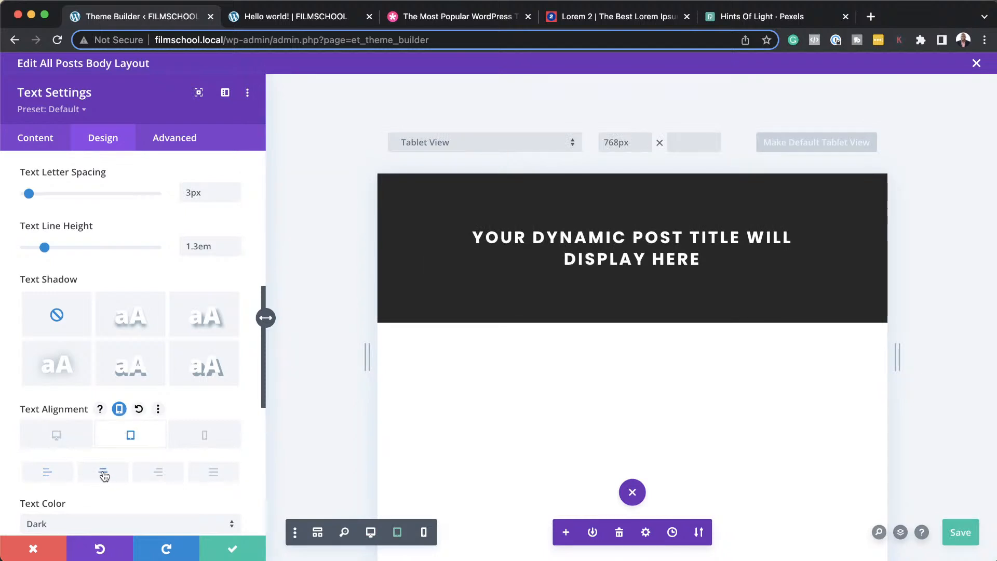
click(206, 439)
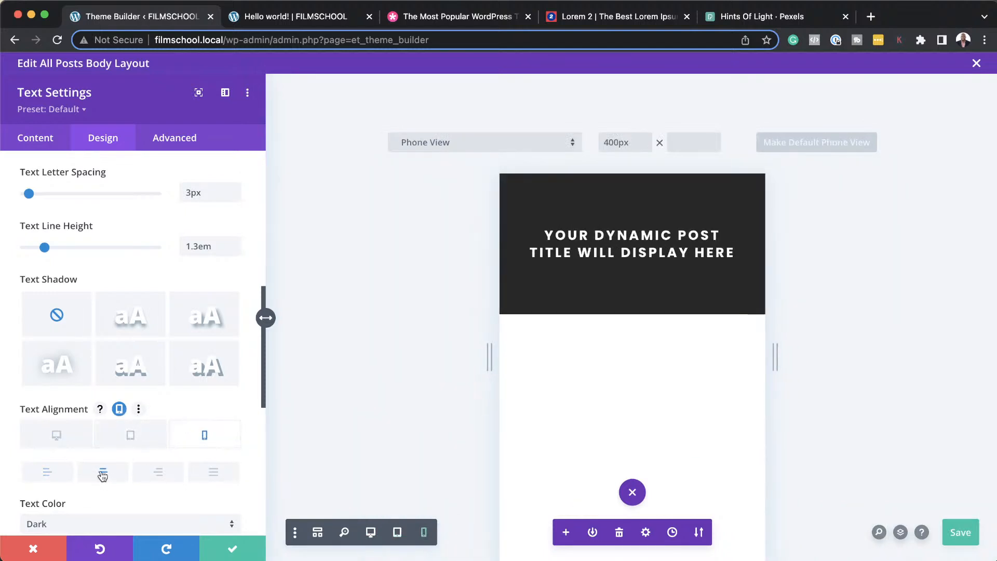
click(56, 435)
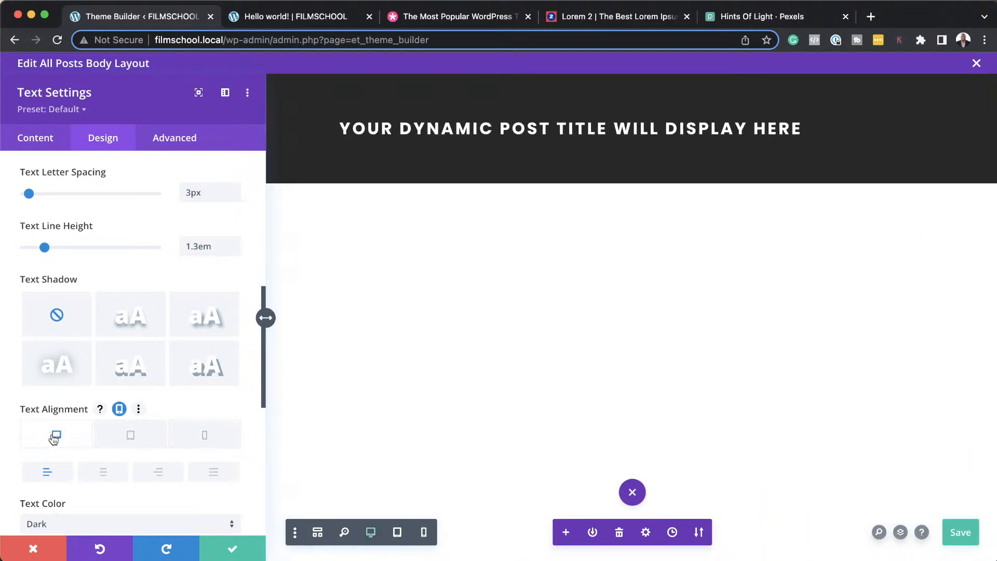
click(233, 549)
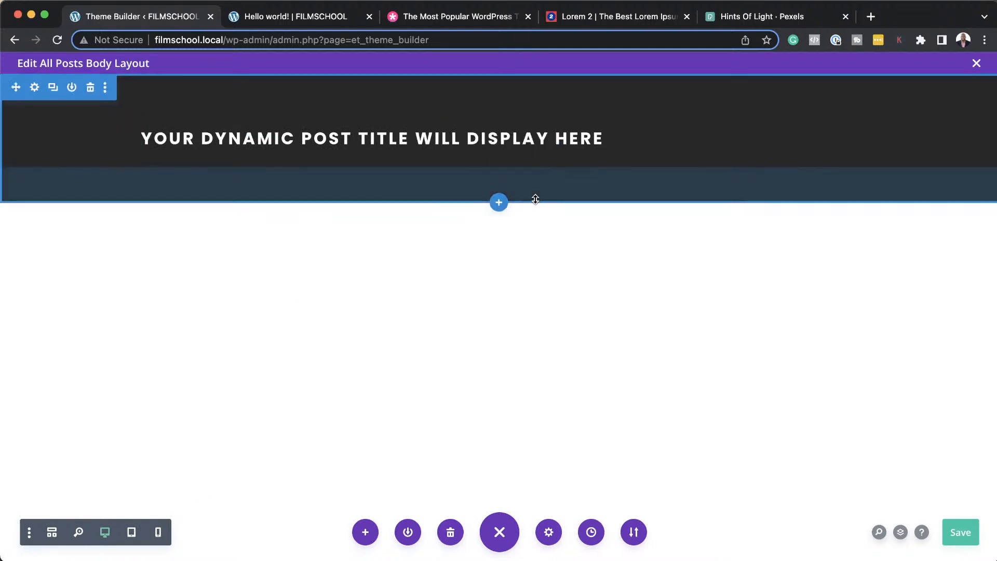
- Add a regular section below the dark header with a row of two equal columns
click(499, 207)
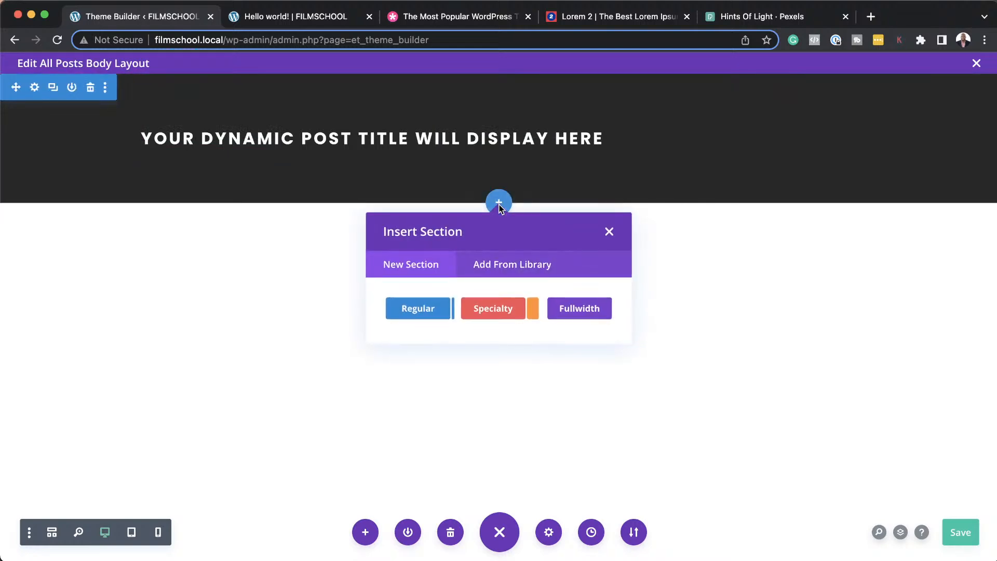
click(415, 310)
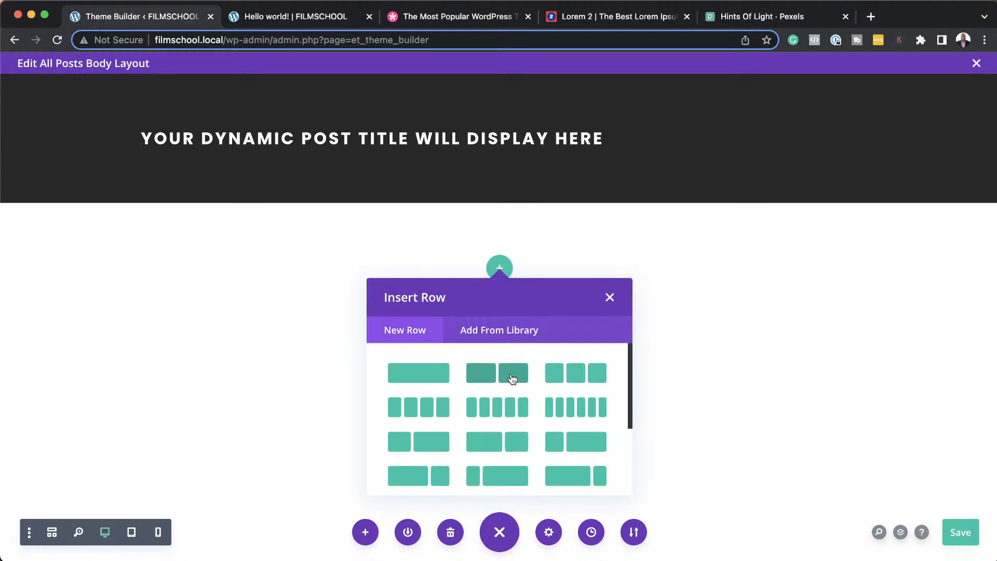
click(512, 374)
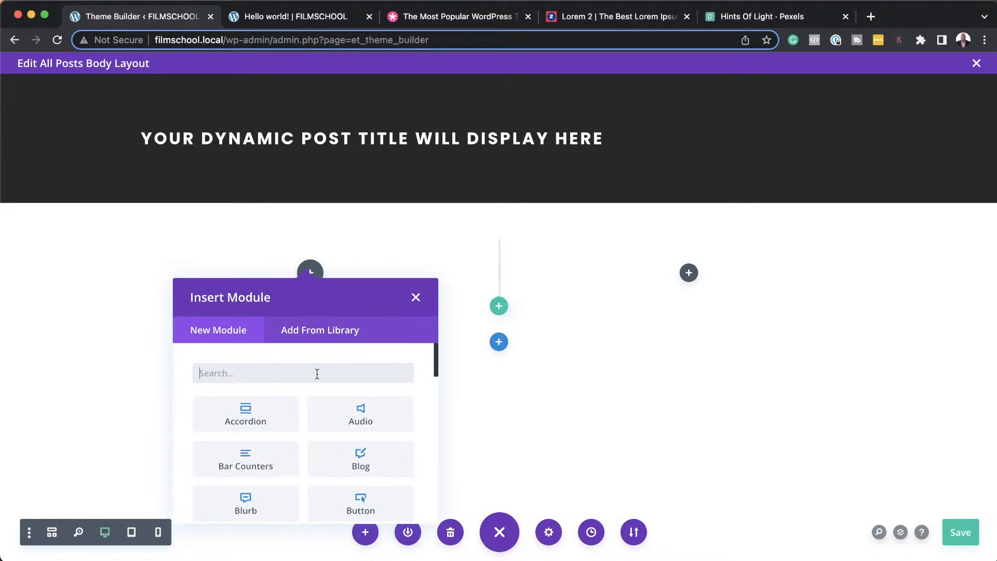
- Add an Image module to the first column, replace its placeholder with the dynamic Featured Image and save it
click(317, 373)
text(image)
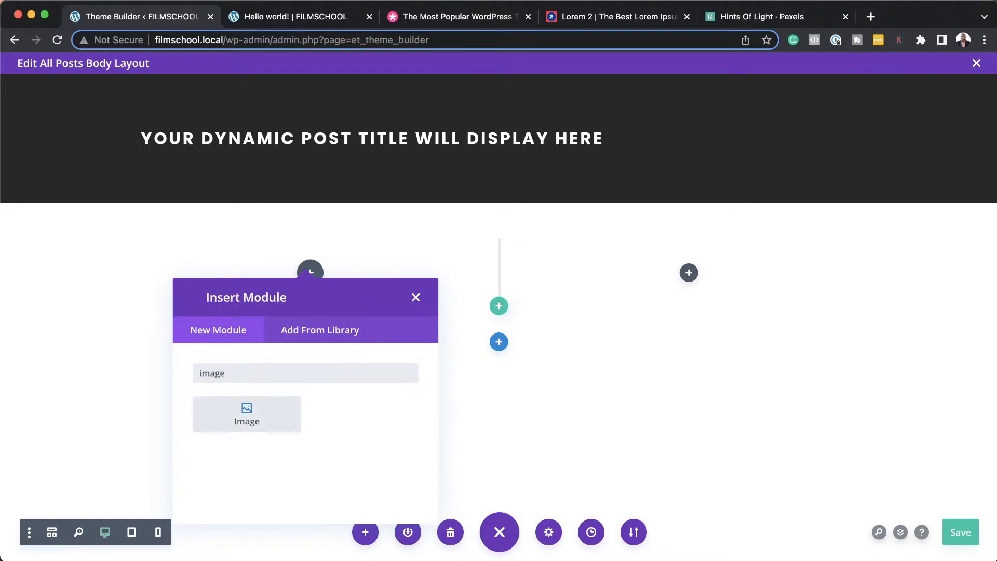
click(246, 415)
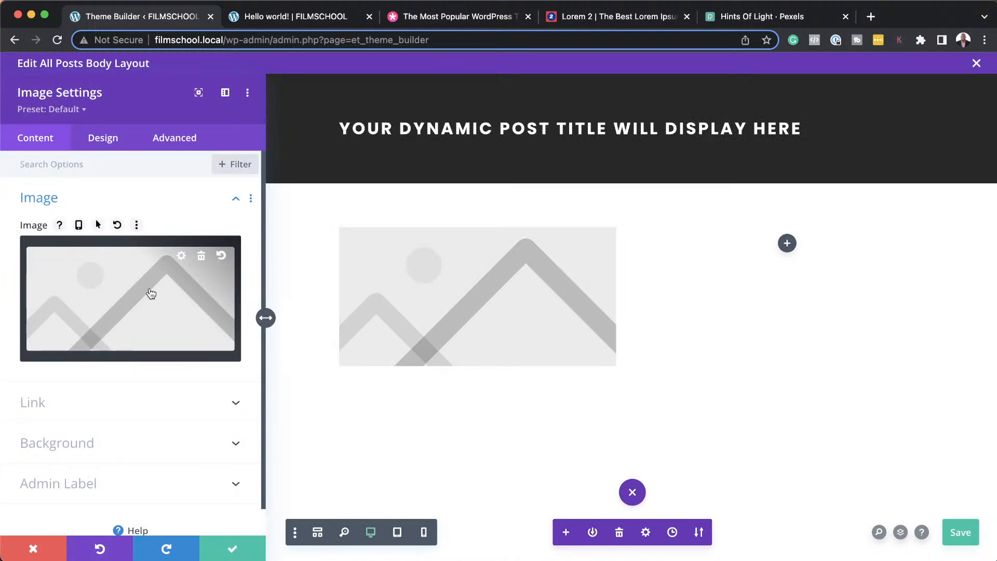
click(202, 256)
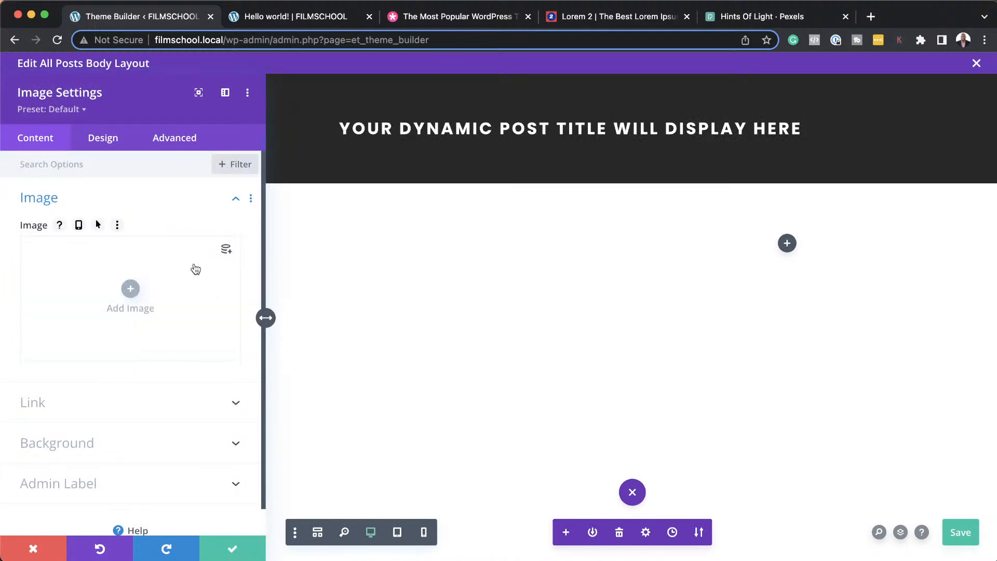
click(229, 252)
click(144, 258)
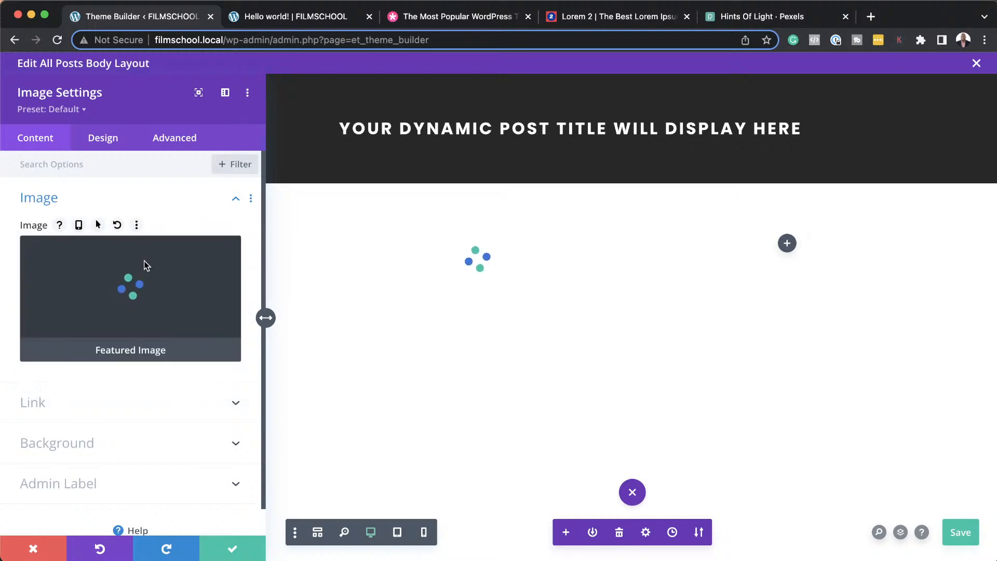
click(234, 550)
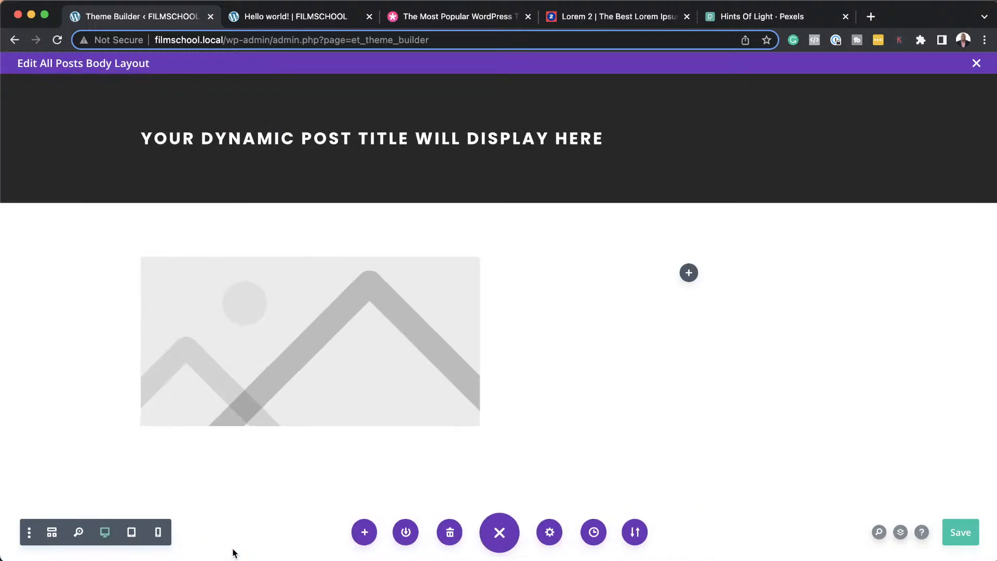
- Add a Post Content module to the second column, beside the featured image
click(687, 274)
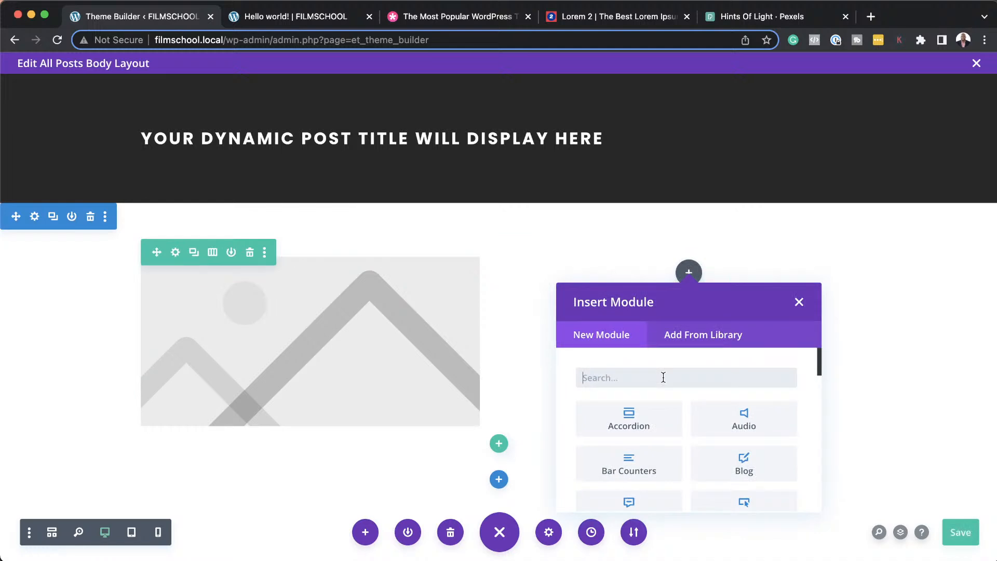
text(pos)
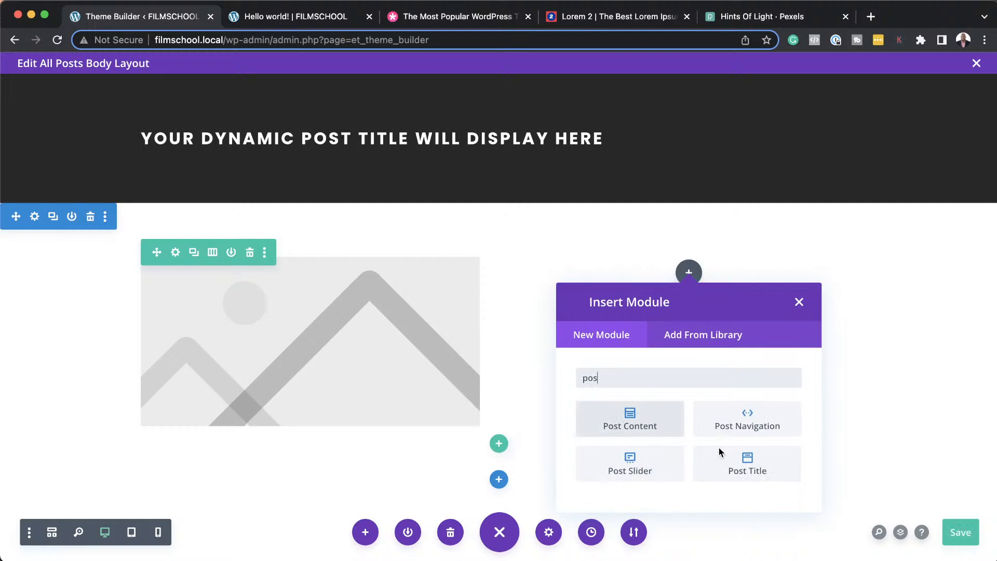
click(630, 421)
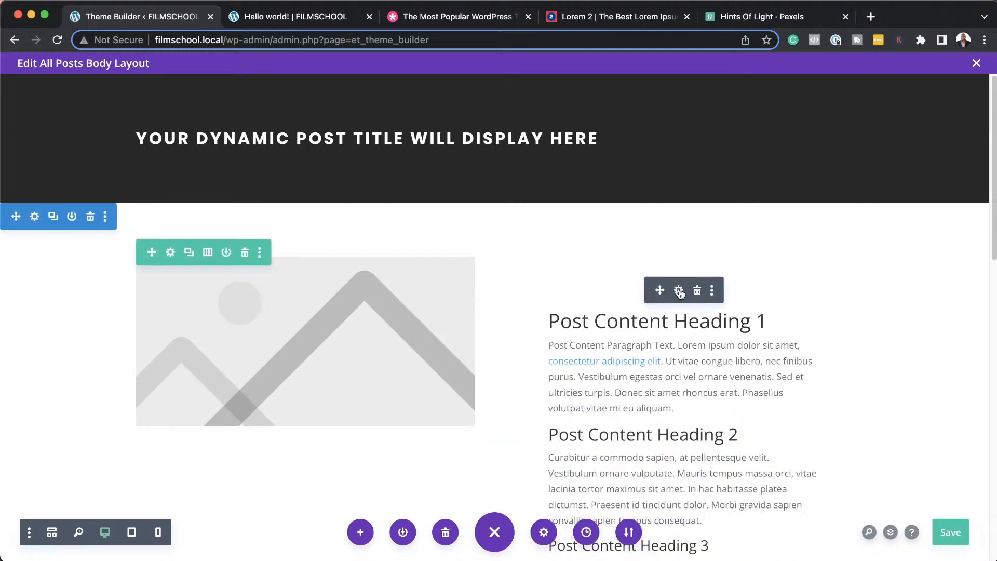
- Set the H1 heading font of the Post Content module to Poppins
click(679, 291)
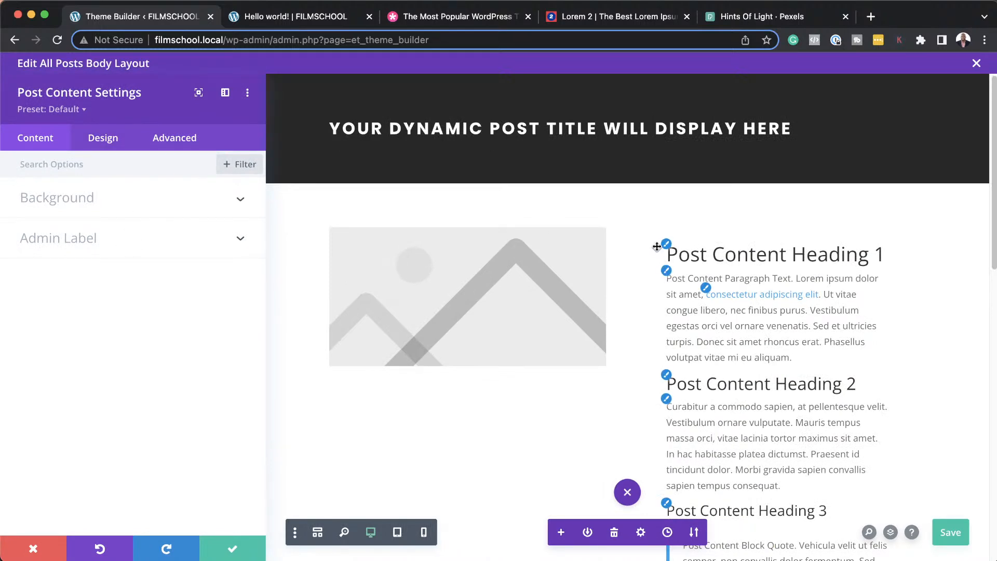
click(667, 244)
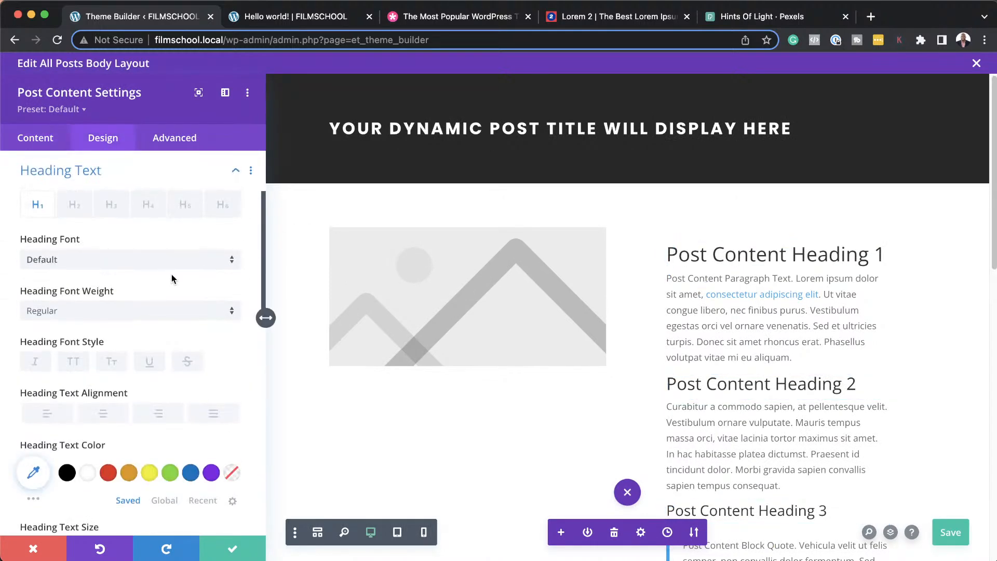
click(167, 261)
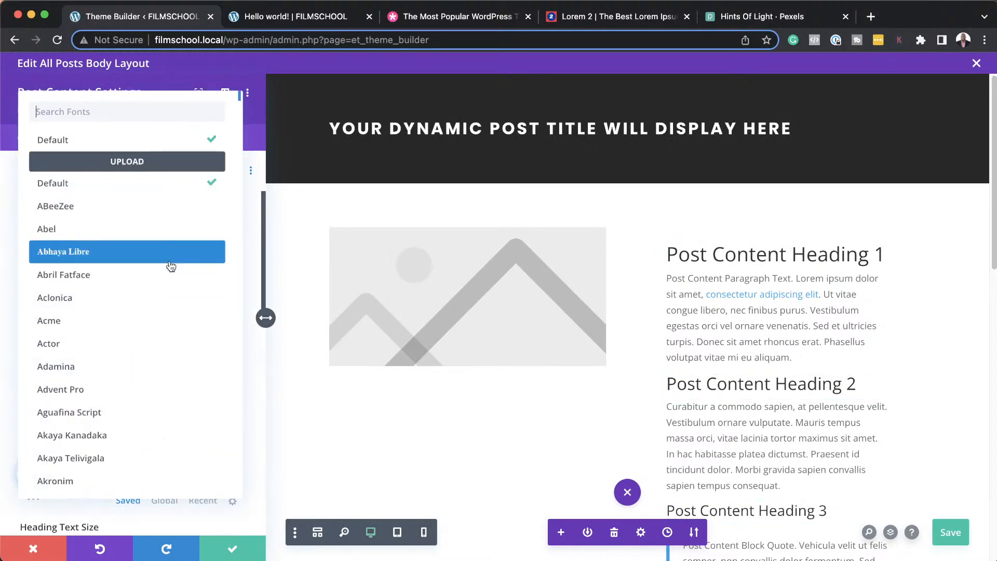
click(135, 115)
text(popp)
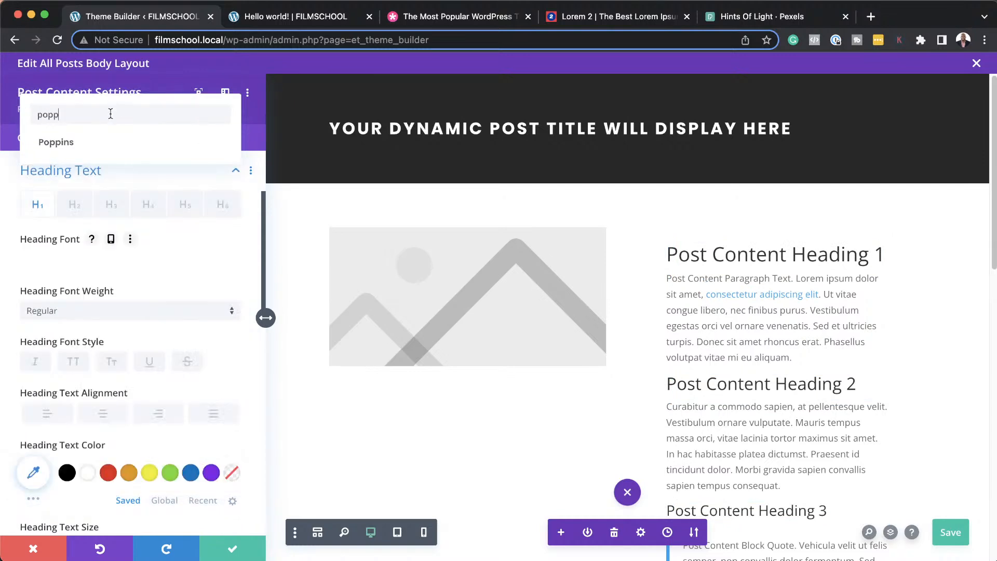
click(109, 141)
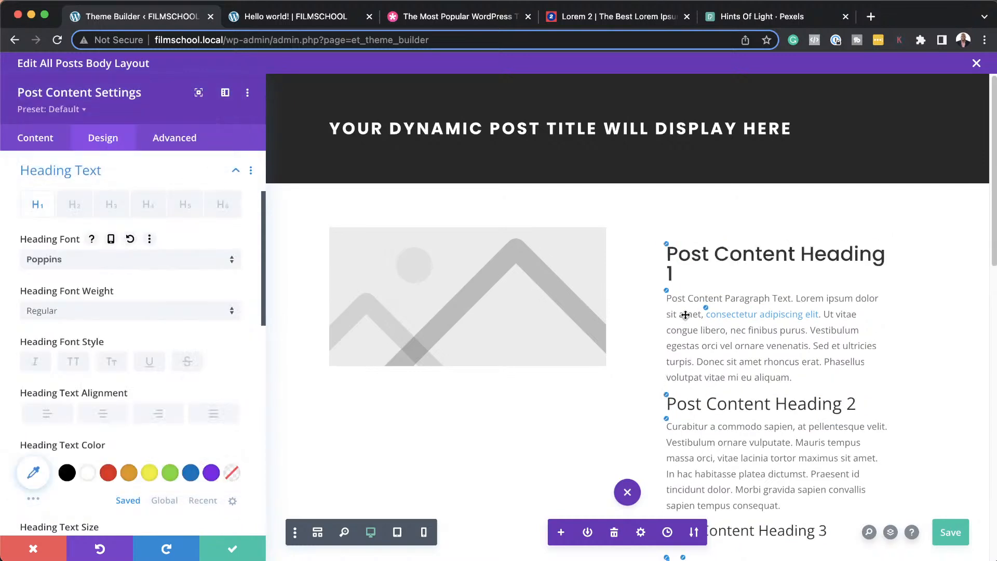
- Set the Post Content module's paragraph text to the Poppins font with a text size of 15px
click(667, 291)
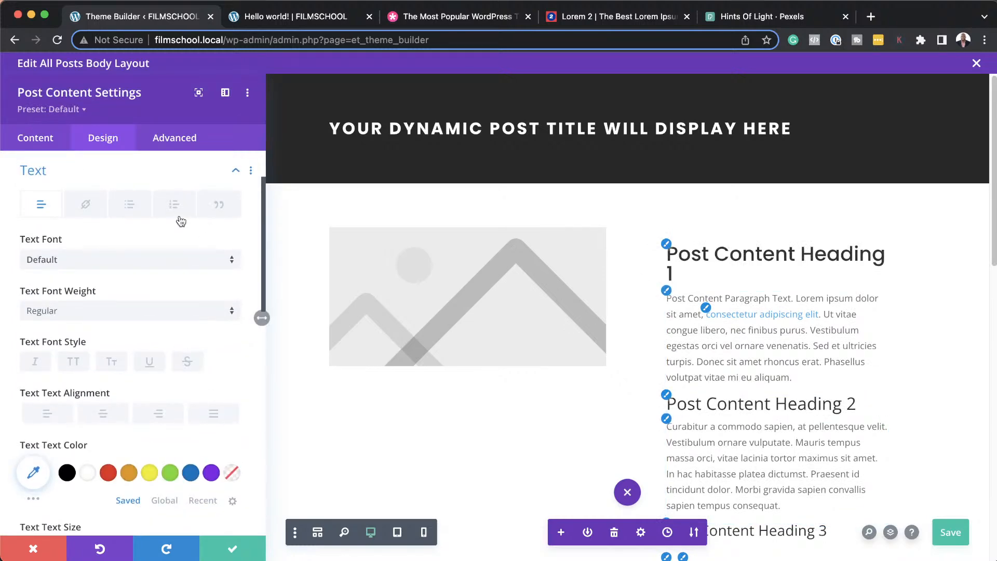
click(129, 259)
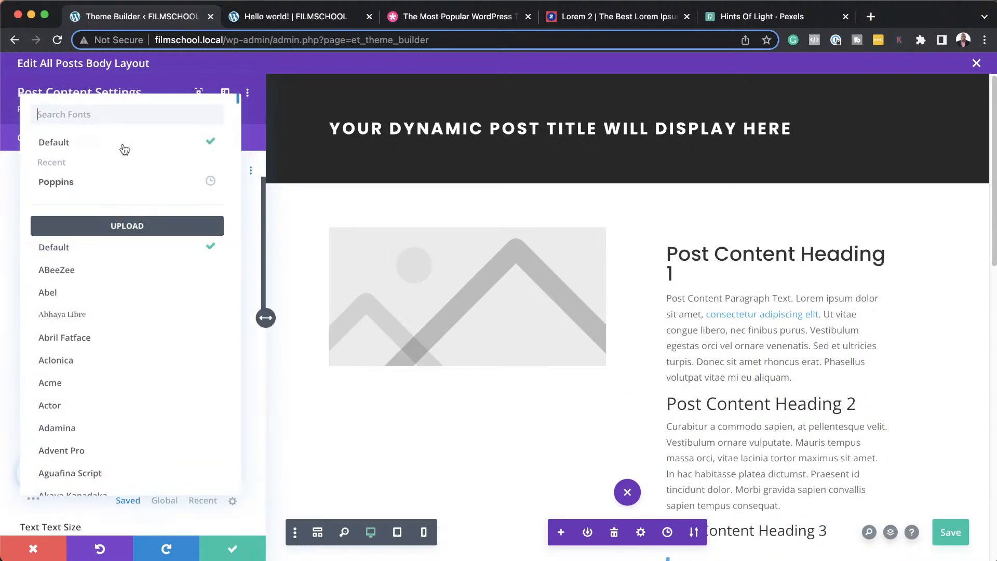
text(po)
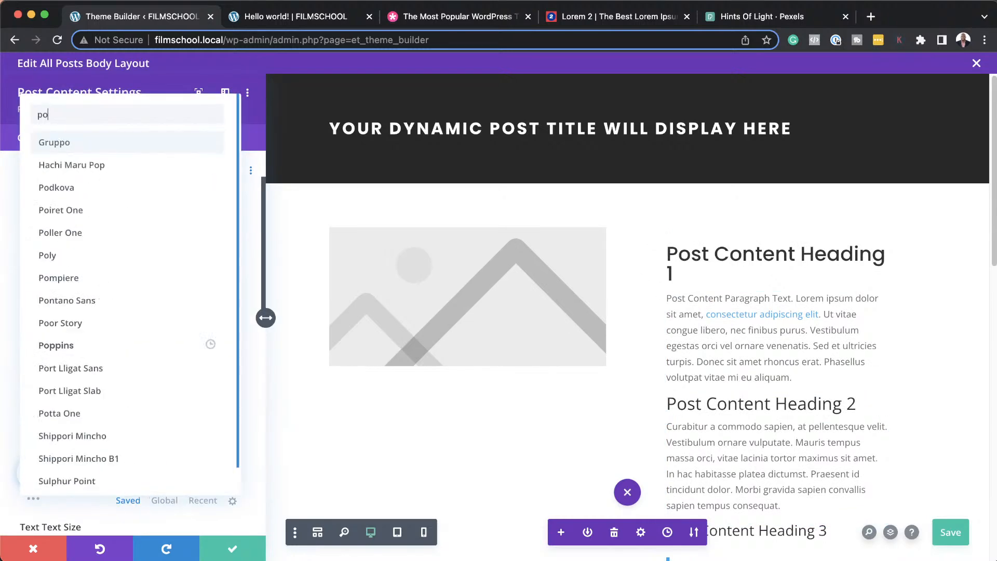
text(pp)
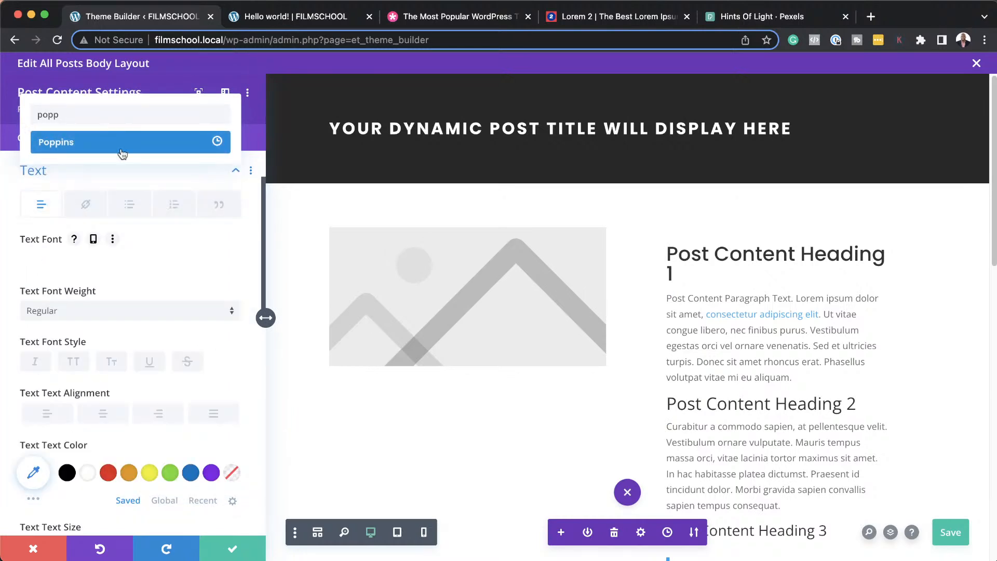
click(126, 148)
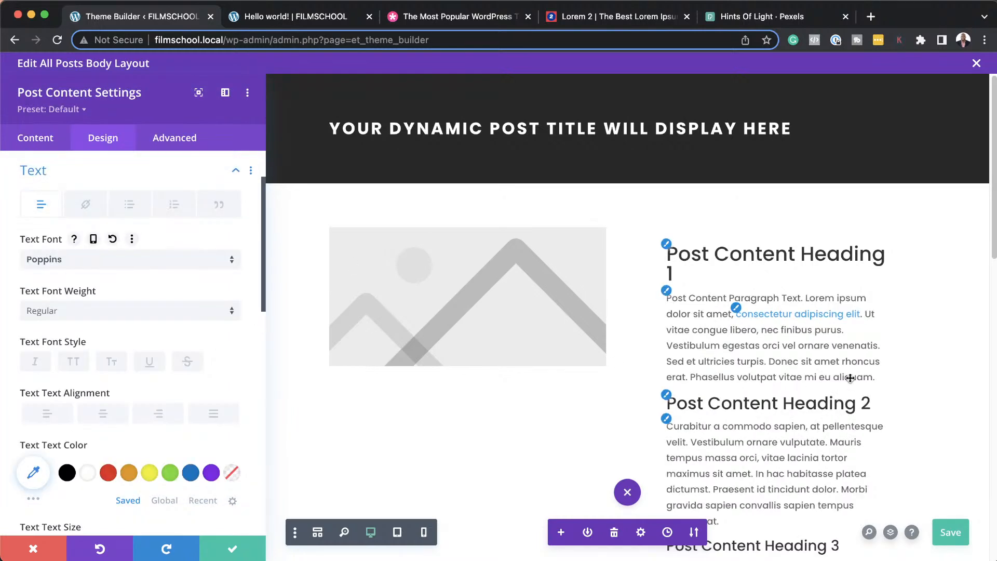
scroll(200, 413, down, 3)
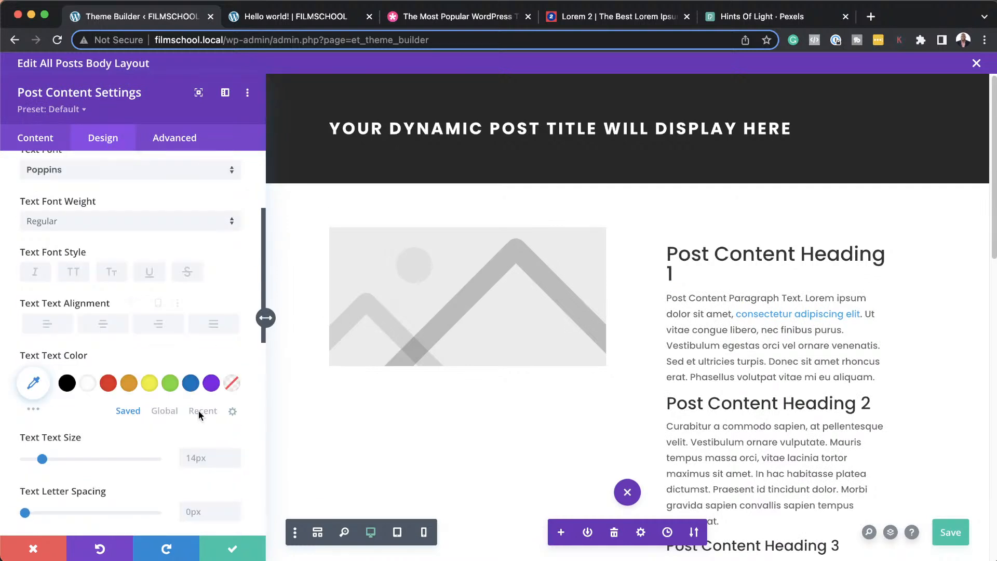
click(235, 454)
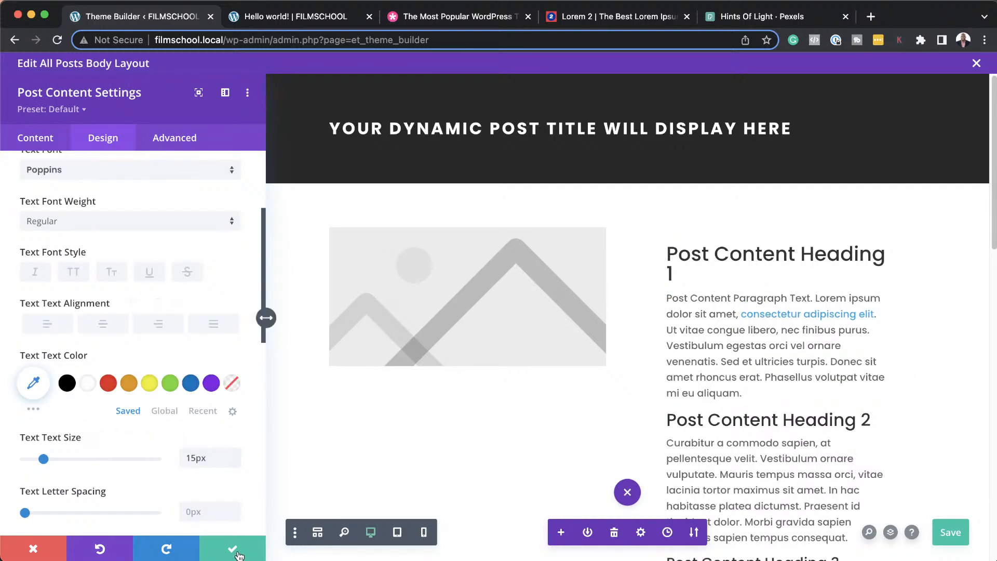
- Save the Post Content settings and add a new section with a single-column row below the post content section
click(233, 550)
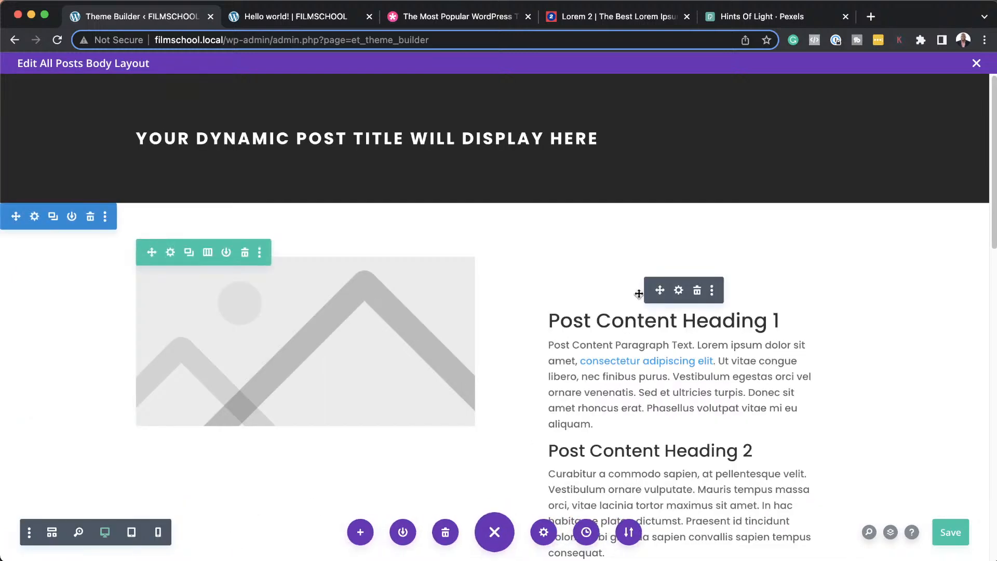
scroll(356, 338, down, 15)
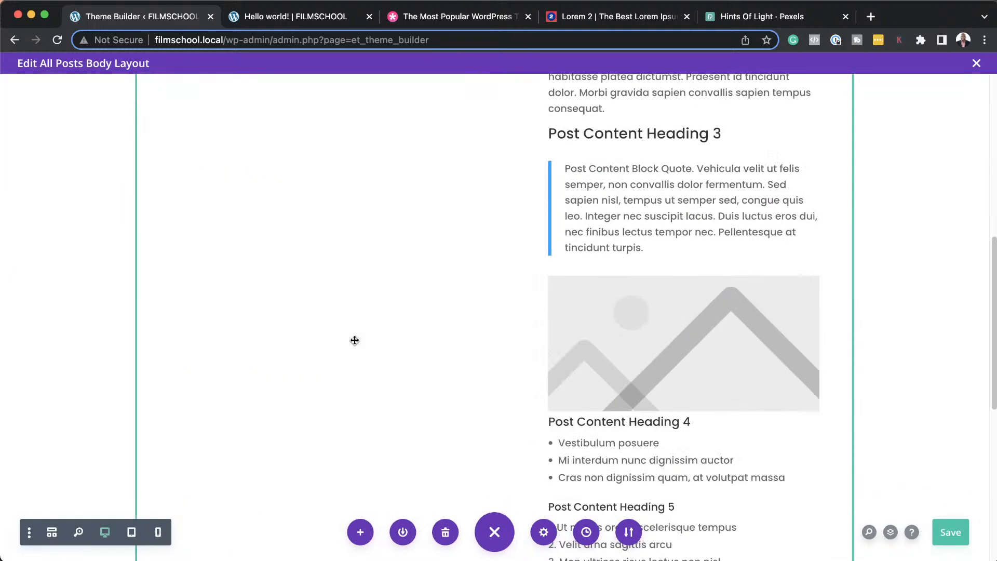
scroll(355, 340, down, 4)
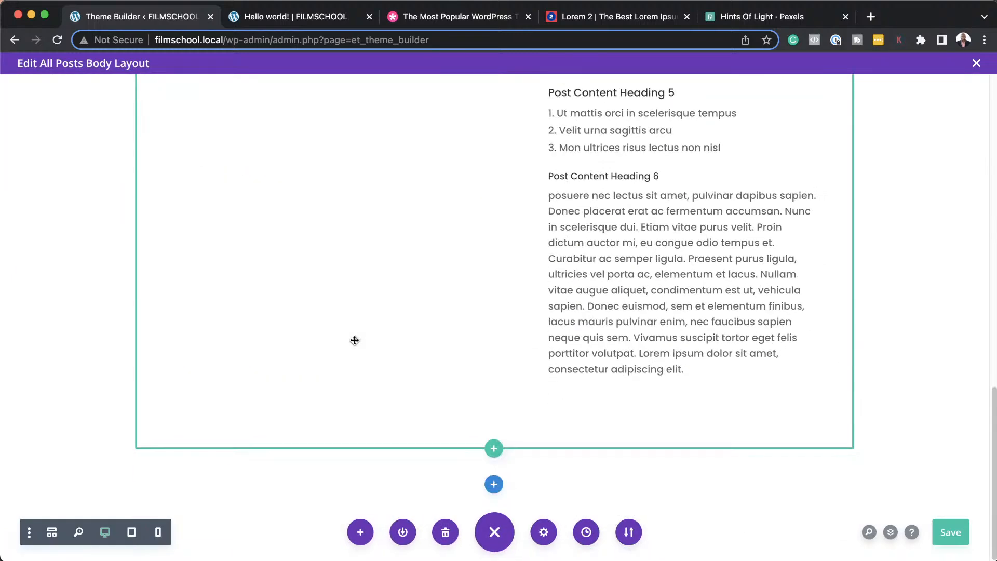
click(496, 485)
click(412, 437)
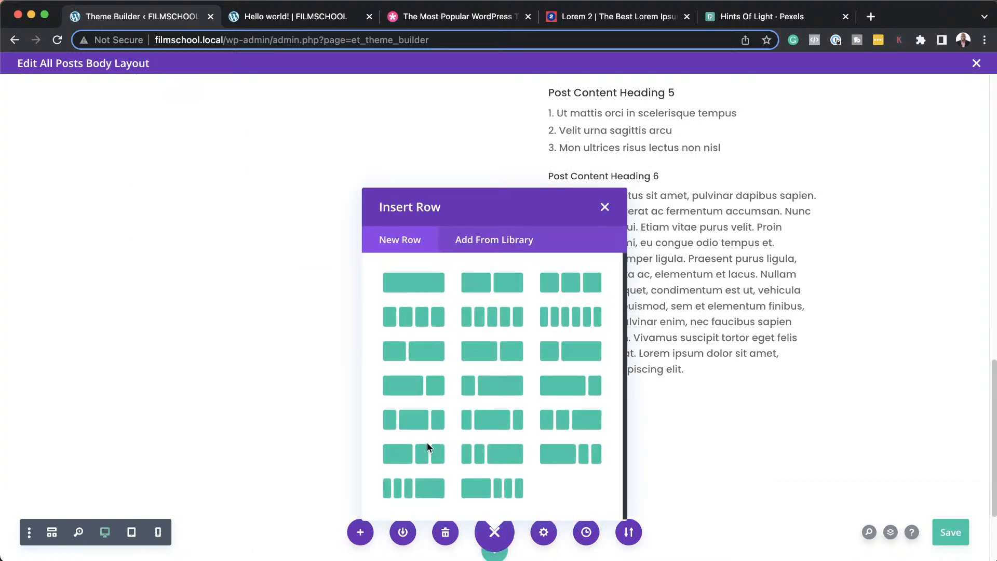
click(429, 287)
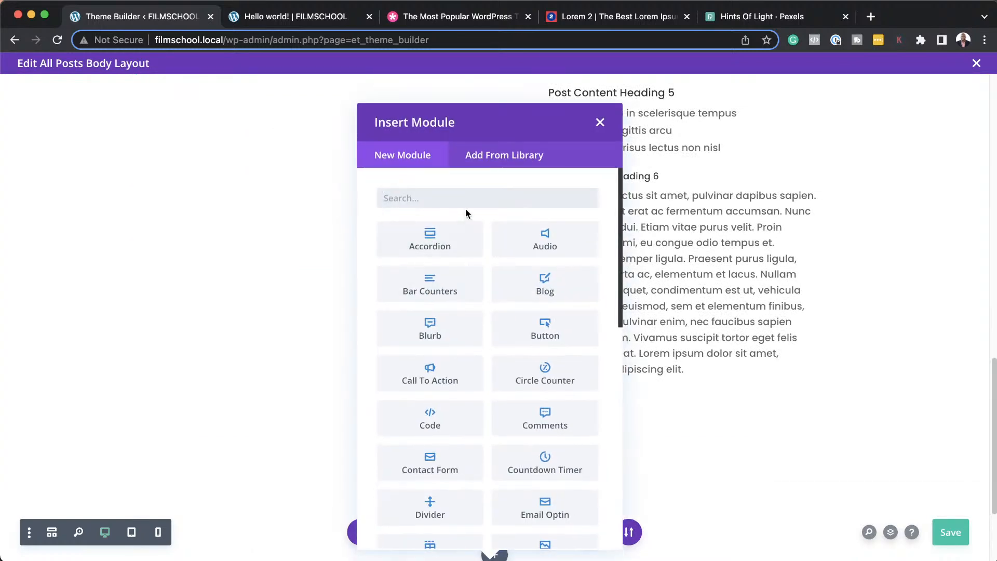
- Insert a Comments module into the new single-column row and save it with its default settings
text(com)
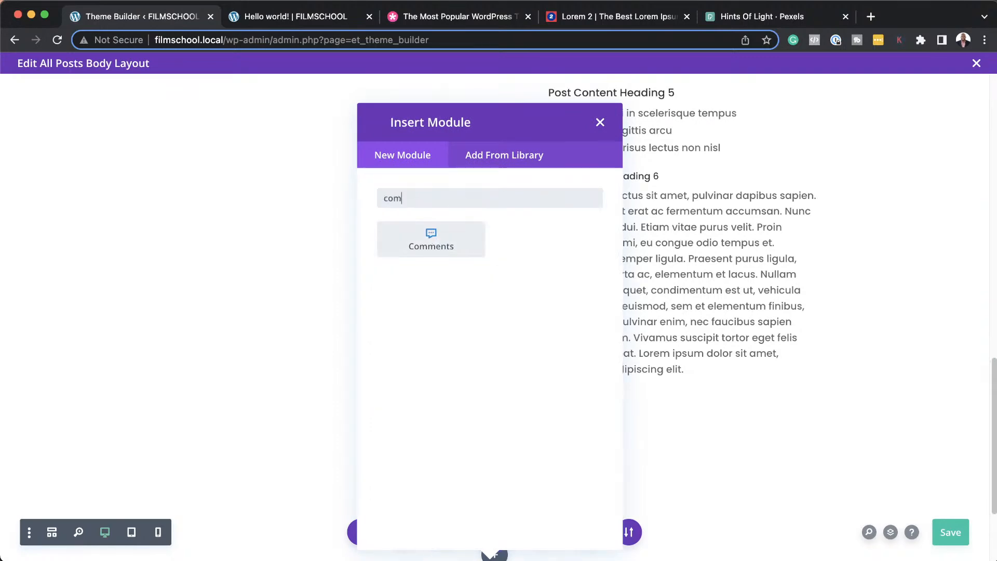
text(me)
click(430, 240)
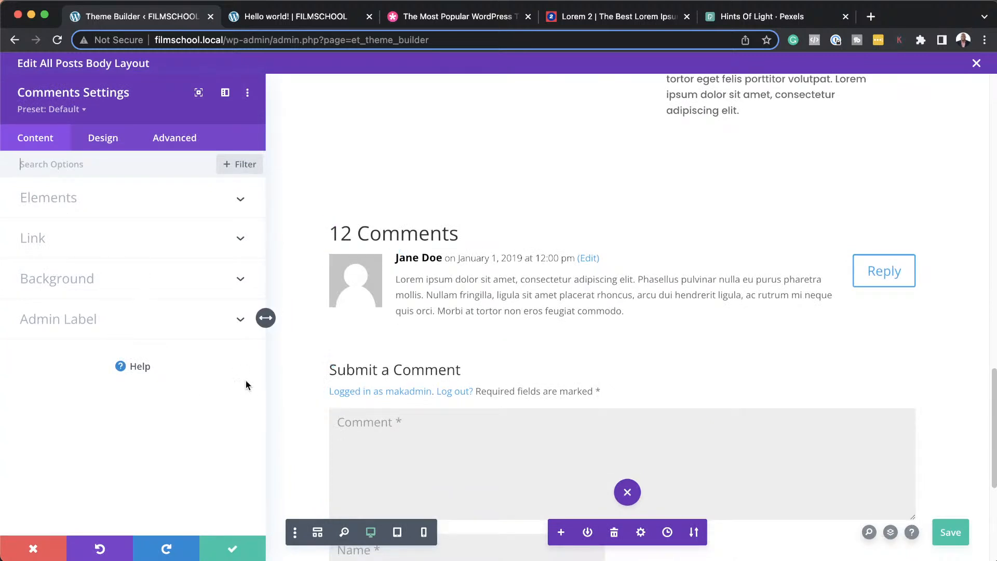
click(233, 546)
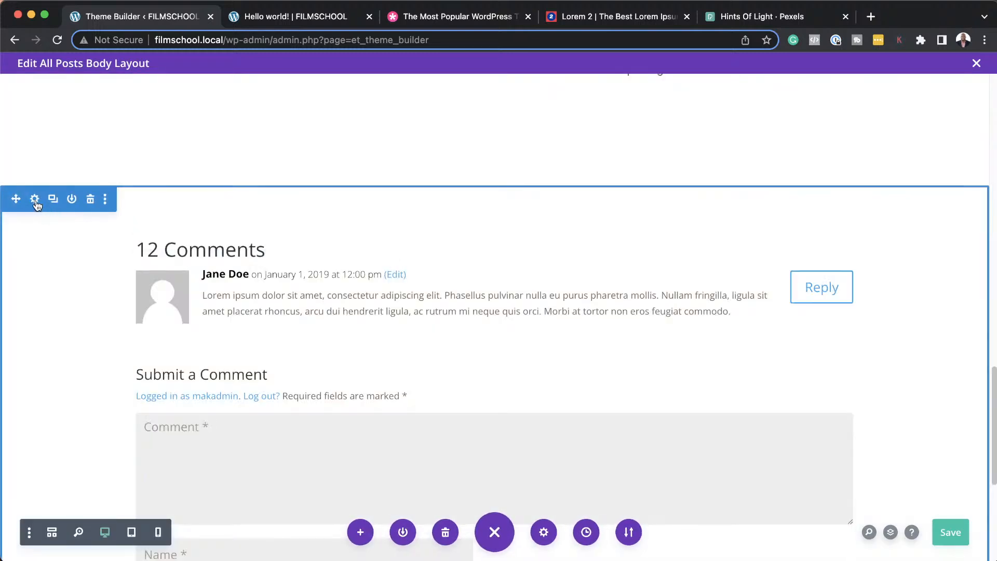
- Set the background color of the comments section to light gray #e0e0e0 and save the section settings
click(34, 201)
click(71, 235)
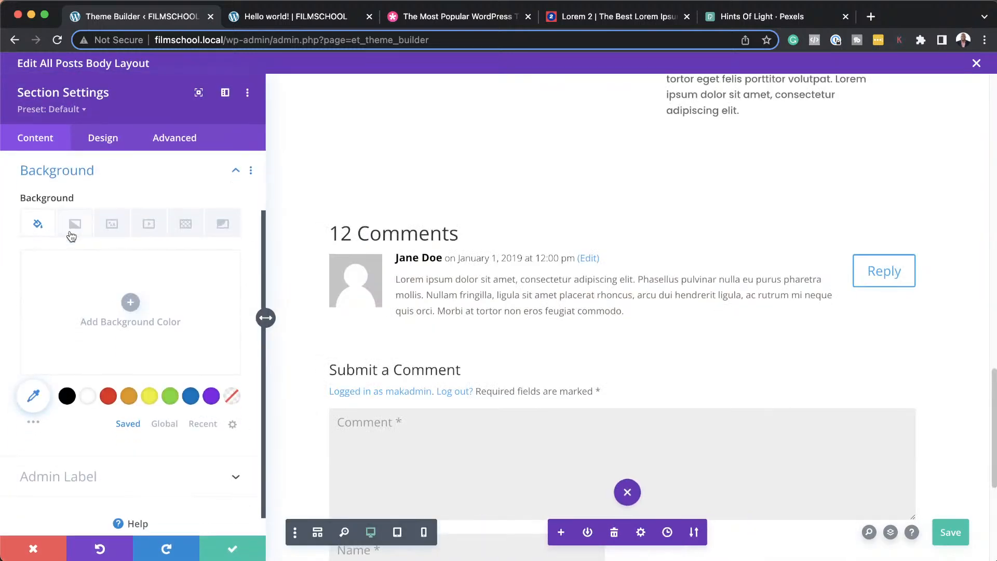
click(67, 396)
click(51, 325)
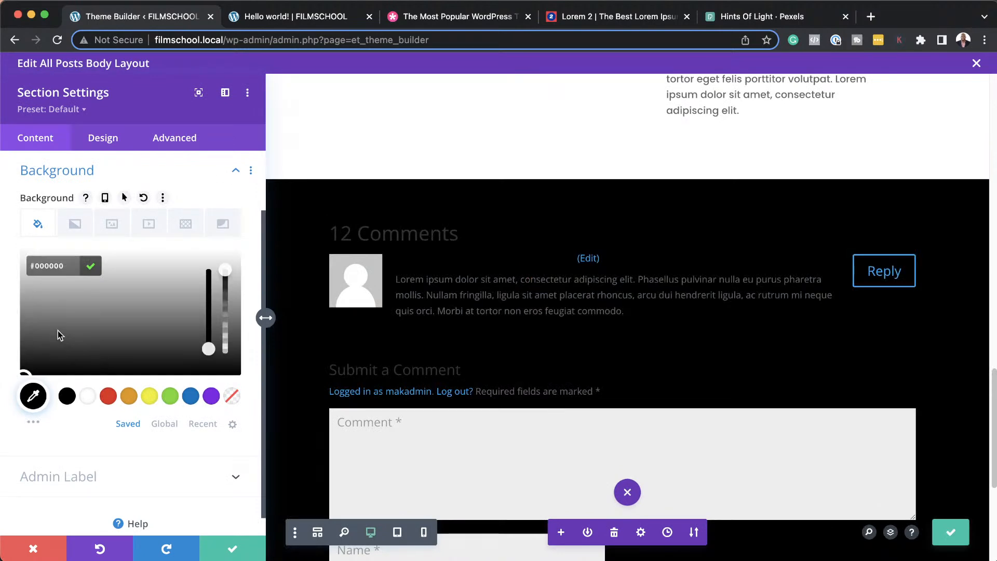
drag(58, 332, 23, 267)
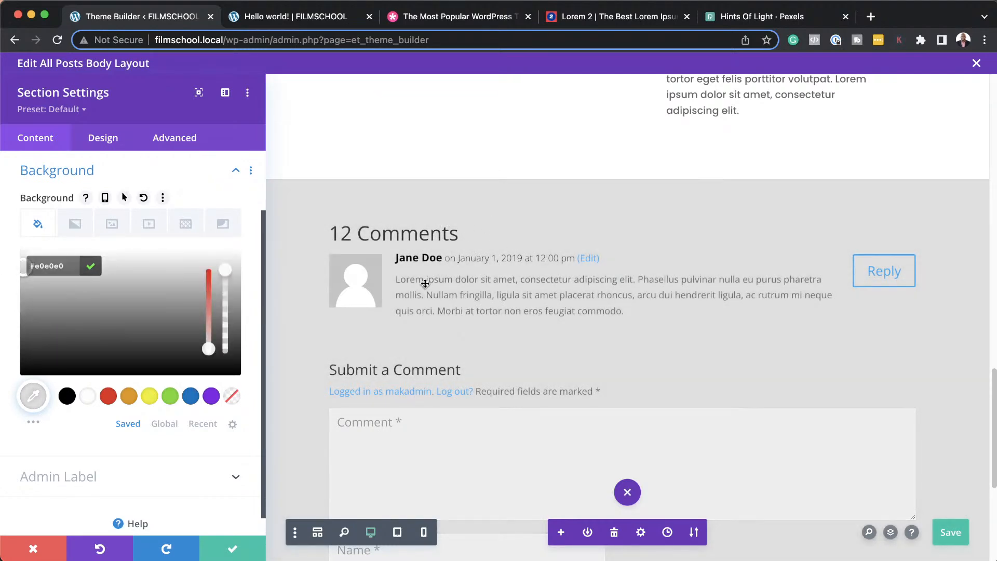
click(231, 548)
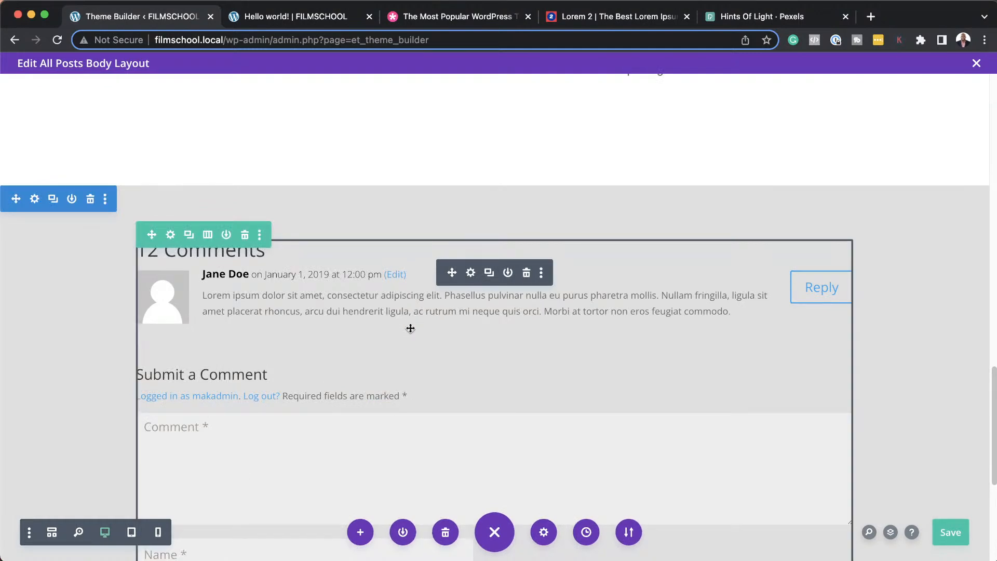
- Save the All Posts body layout, exit the layout editor and save the Theme Builder changes
click(307, 16)
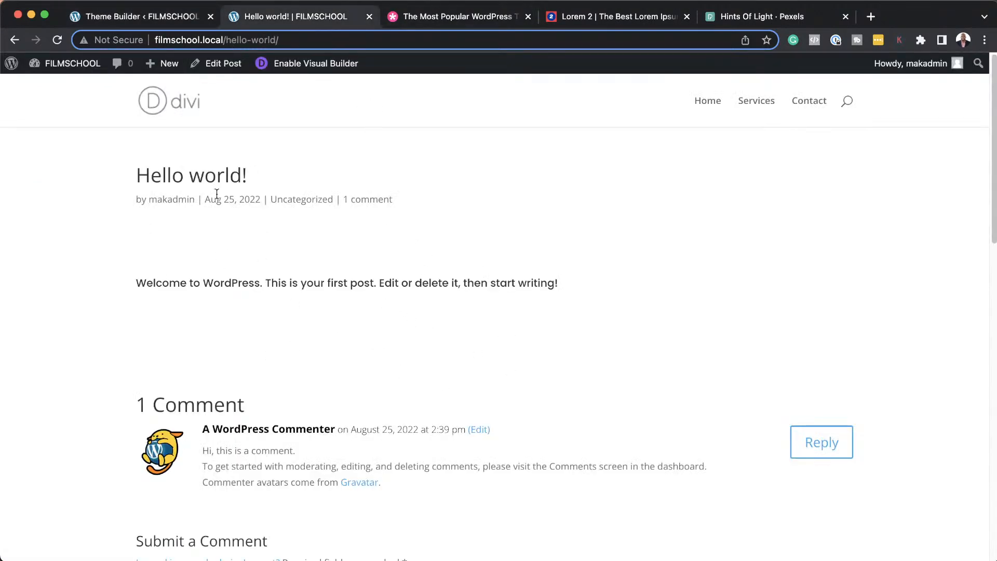
click(182, 20)
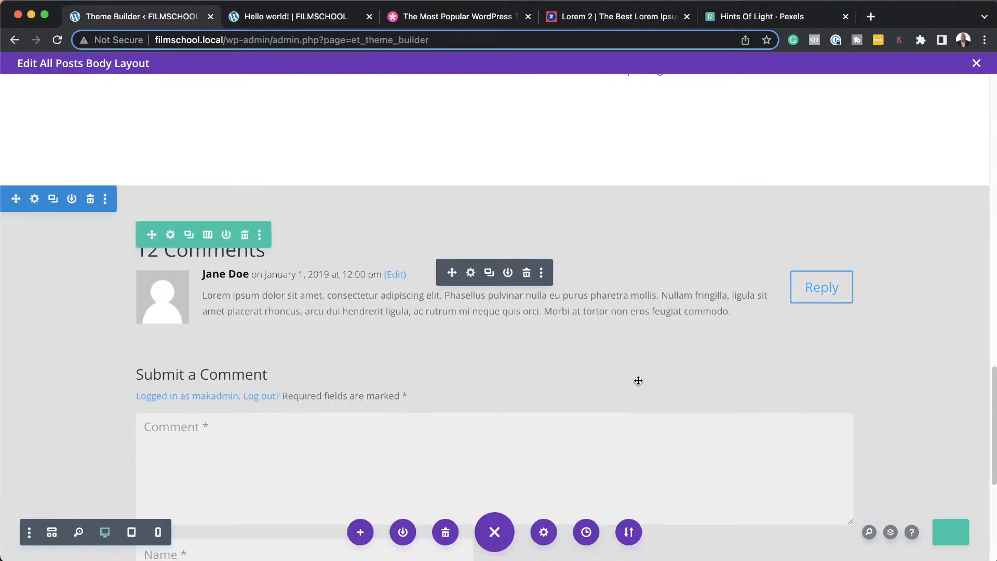
scroll(639, 384, up, 5)
scroll(641, 388, up, 10)
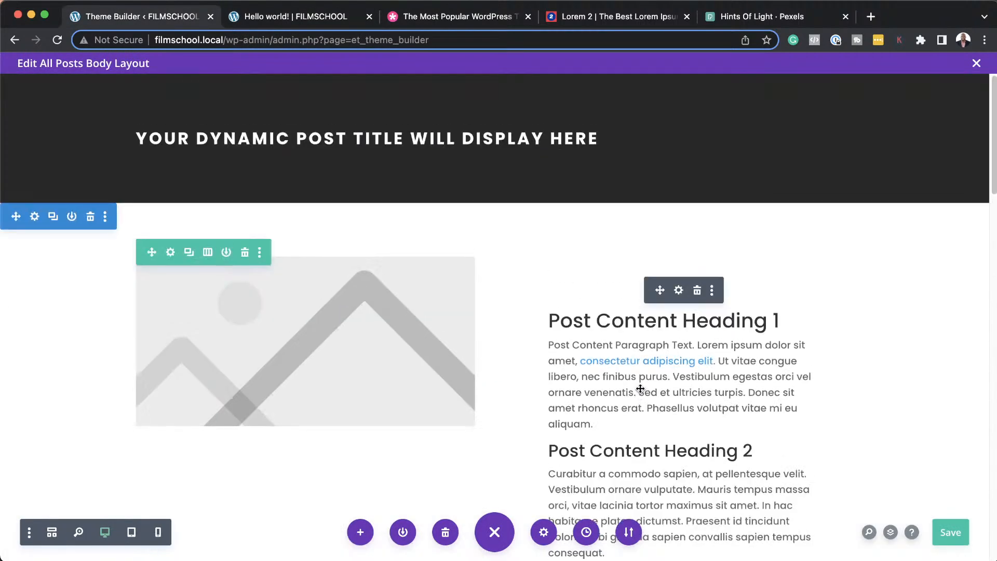
key(super+s)
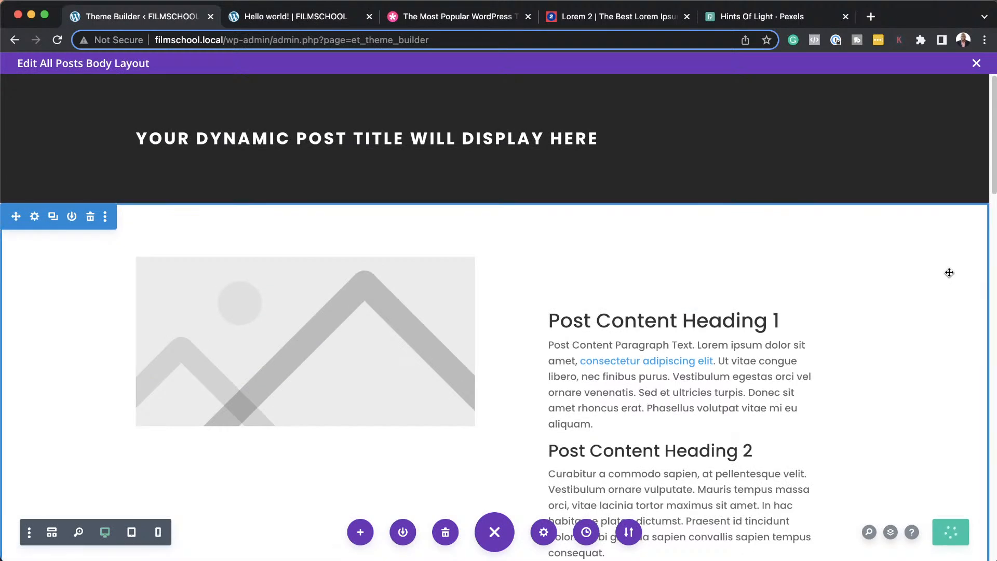
click(976, 63)
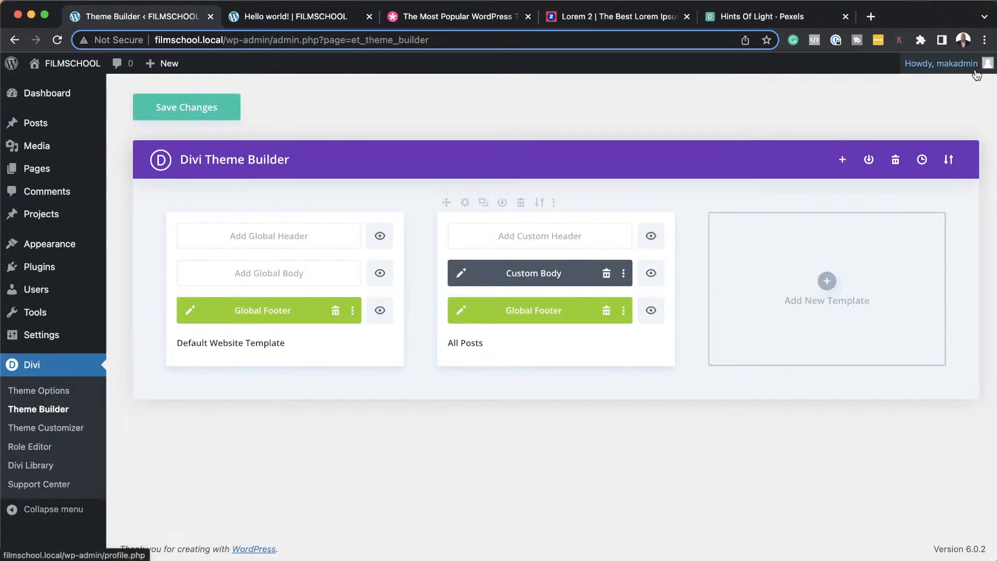
click(217, 116)
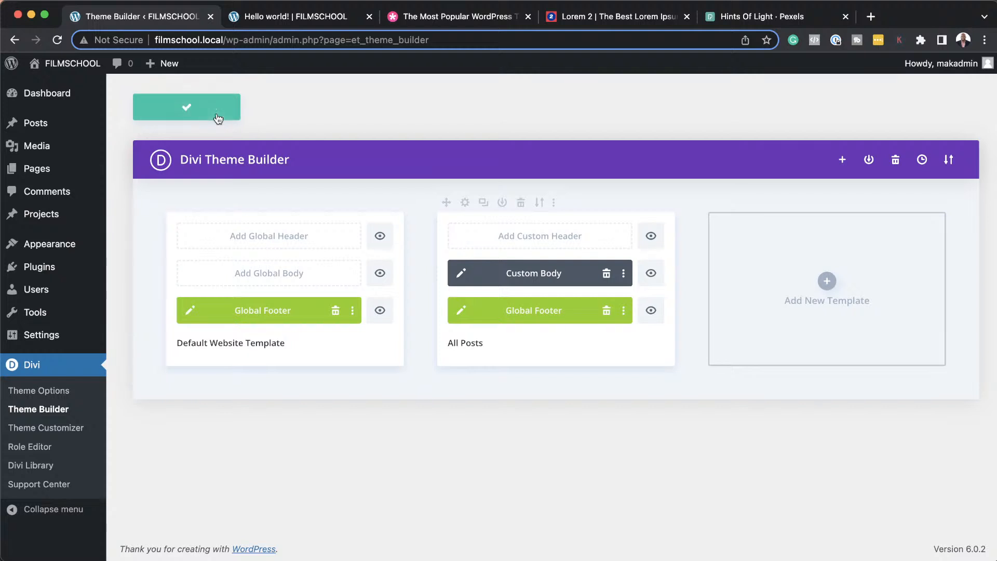
- Open the "Hello world!" post for editing and return it from the Divi Builder to the default editor
mouse_move(73, 174)
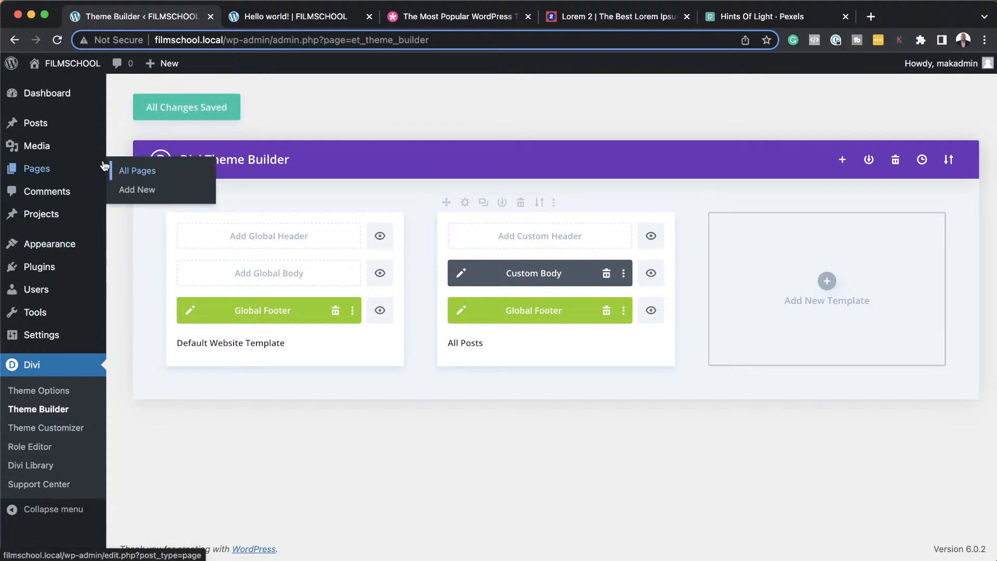
mouse_move(66, 125)
click(160, 127)
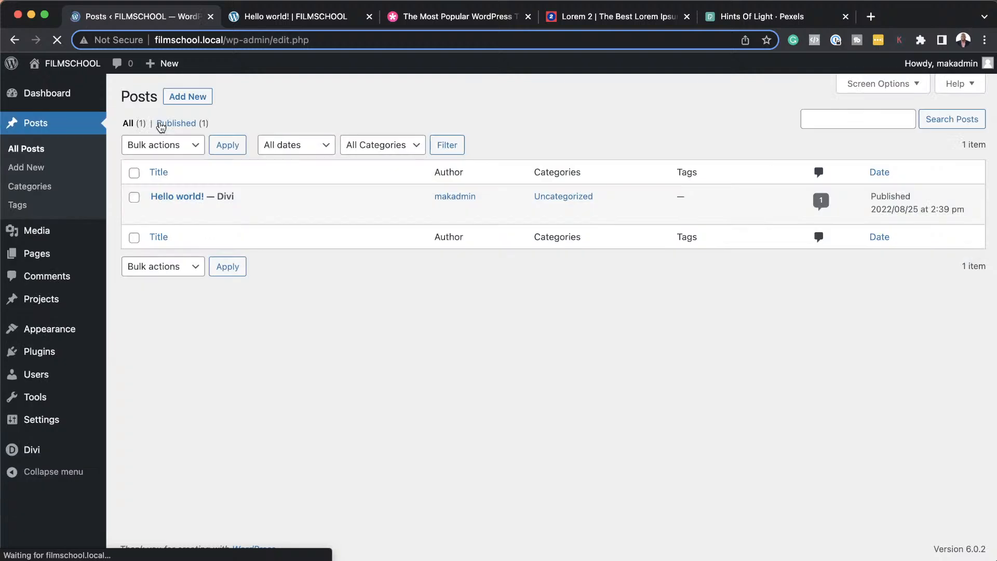
mouse_move(162, 207)
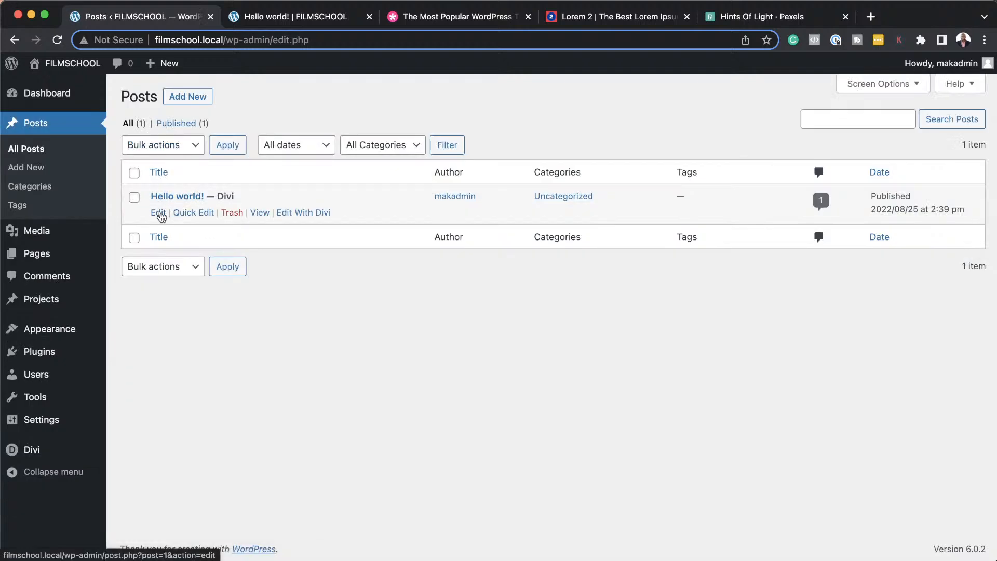
click(159, 213)
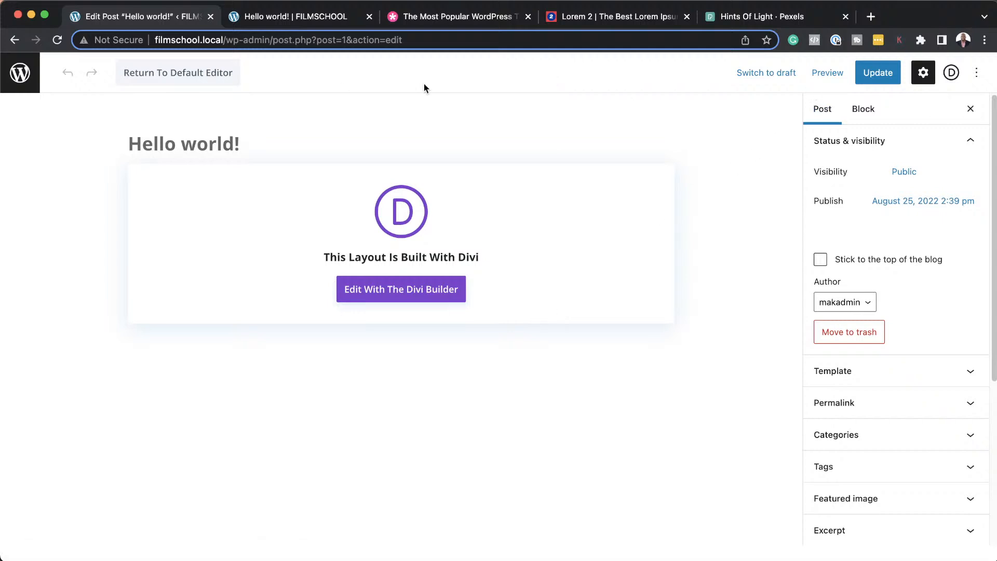
click(206, 77)
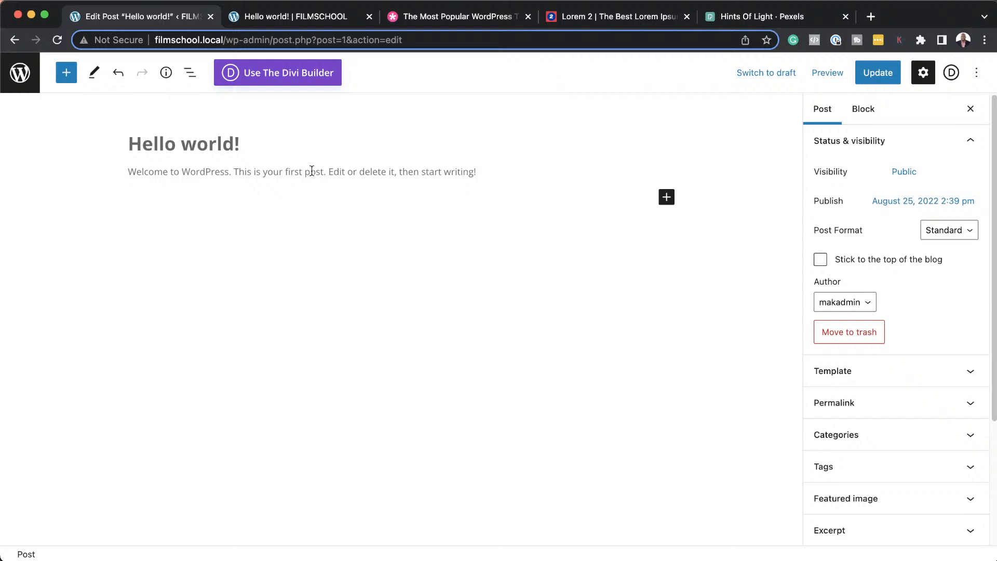
- Replace the post's welcome paragraph with three paragraphs copied from lorem2.com, from "Donec nec justo" through "facilisis luctus, metus."
click(603, 15)
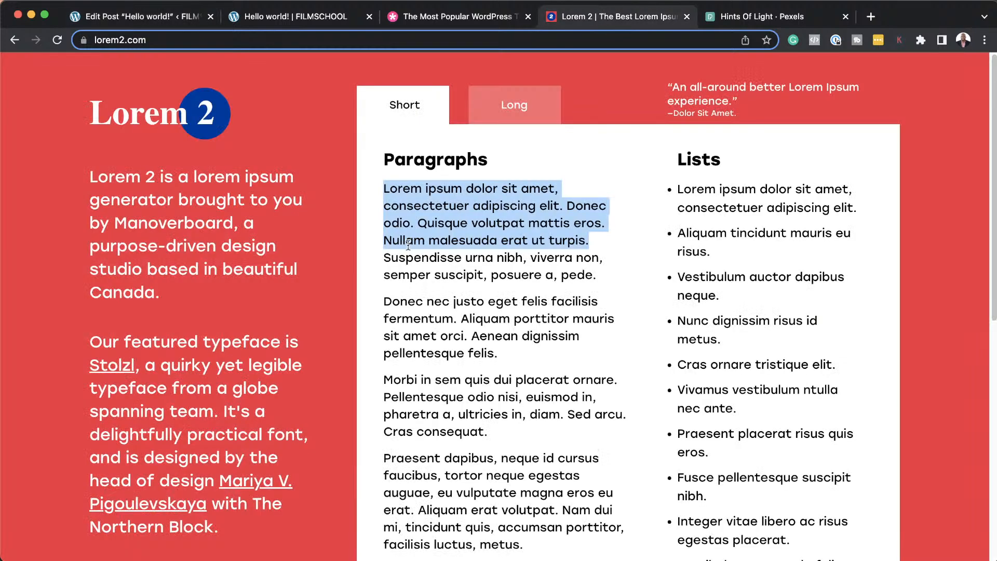
click(429, 265)
drag(385, 302, 537, 548)
key(super+c)
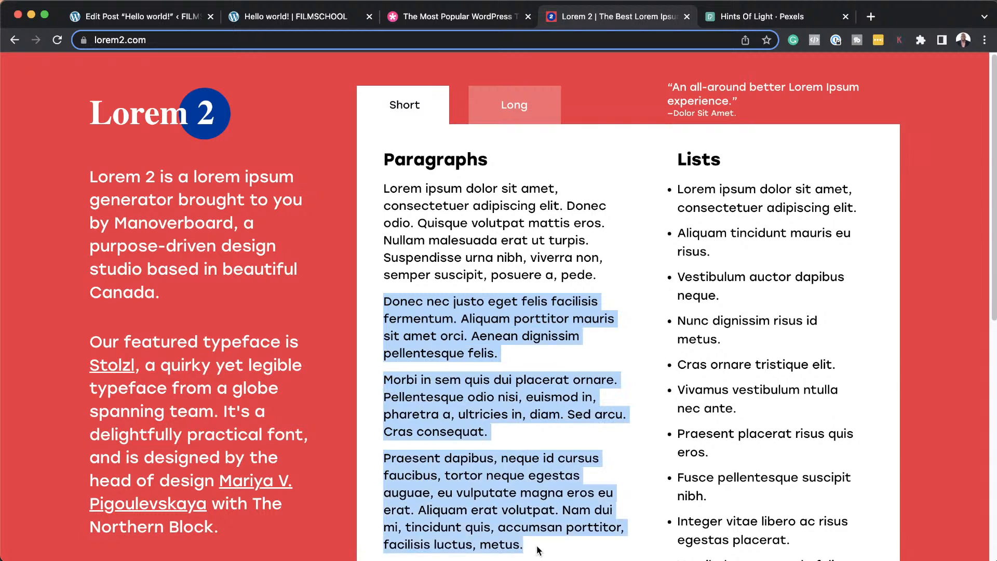
click(146, 16)
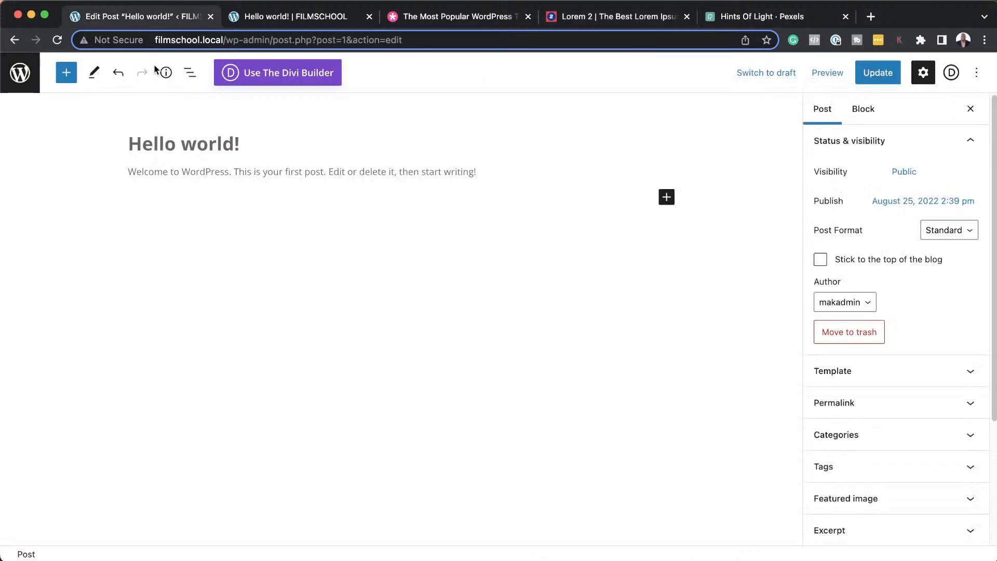
triple_click(193, 170)
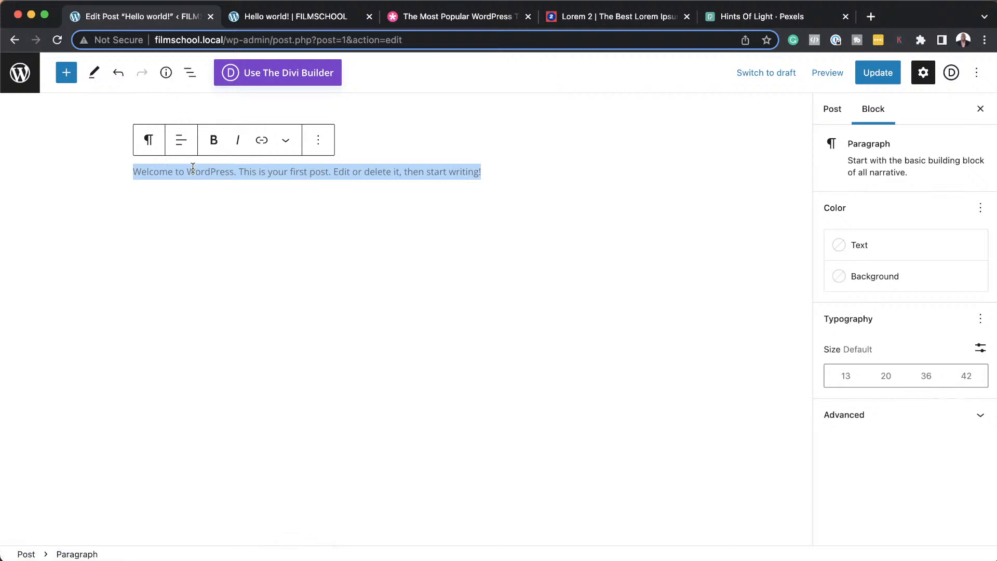
key(super+v)
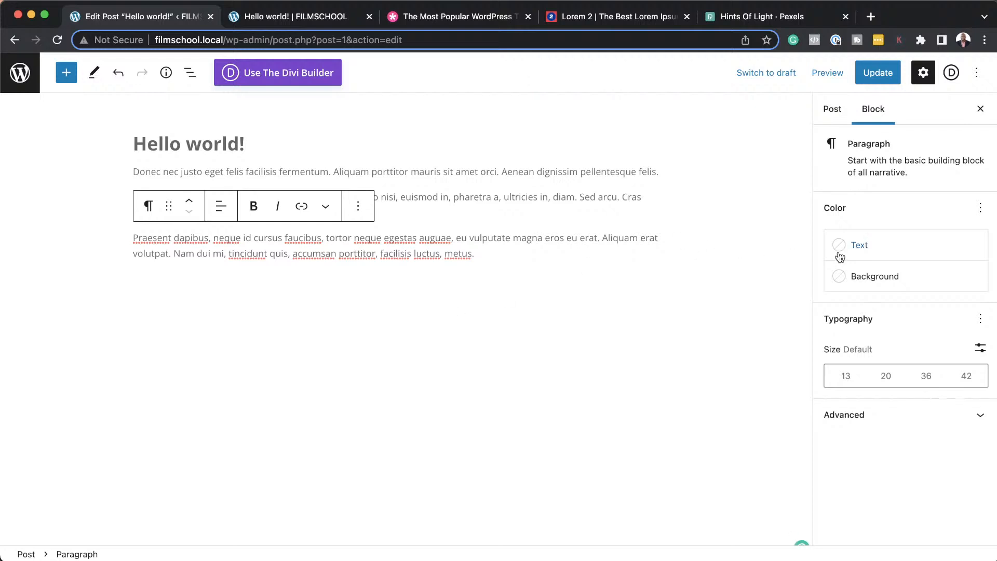
- Set the drone-over-water photo from the media library as the post's featured image and update the post
click(833, 108)
scroll(914, 343, down, 1)
scroll(914, 342, down, 1)
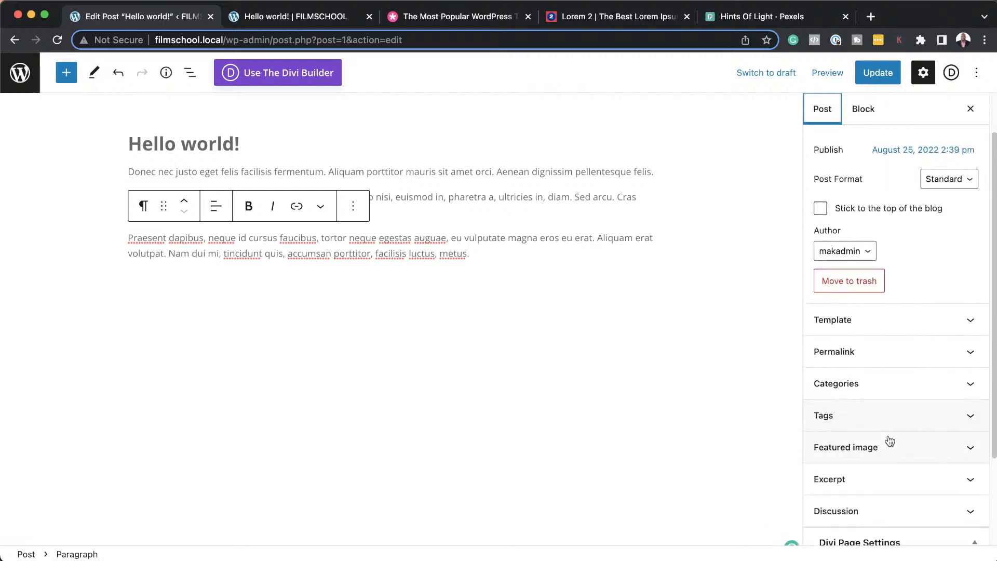
click(886, 448)
click(892, 491)
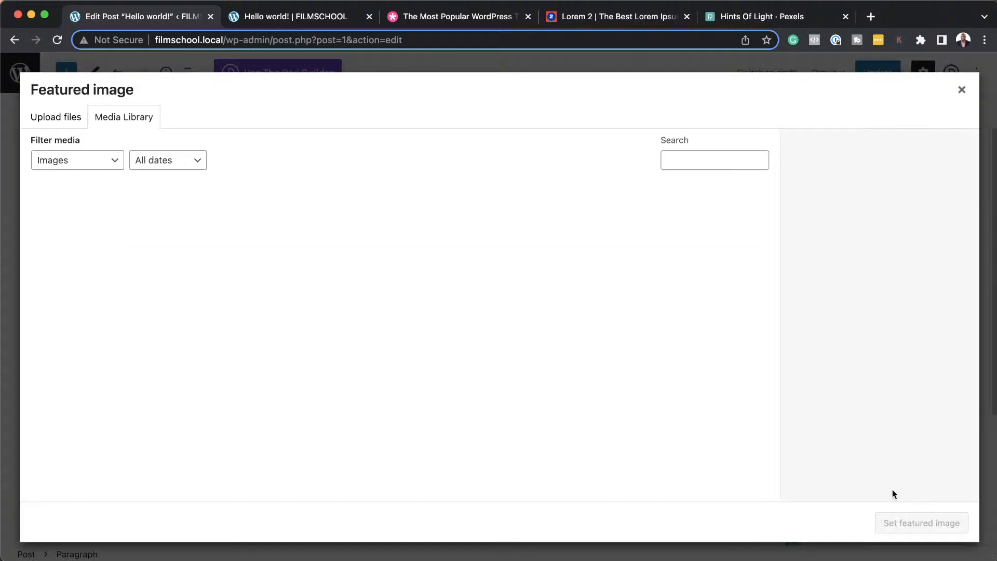
scroll(396, 384, down, 2)
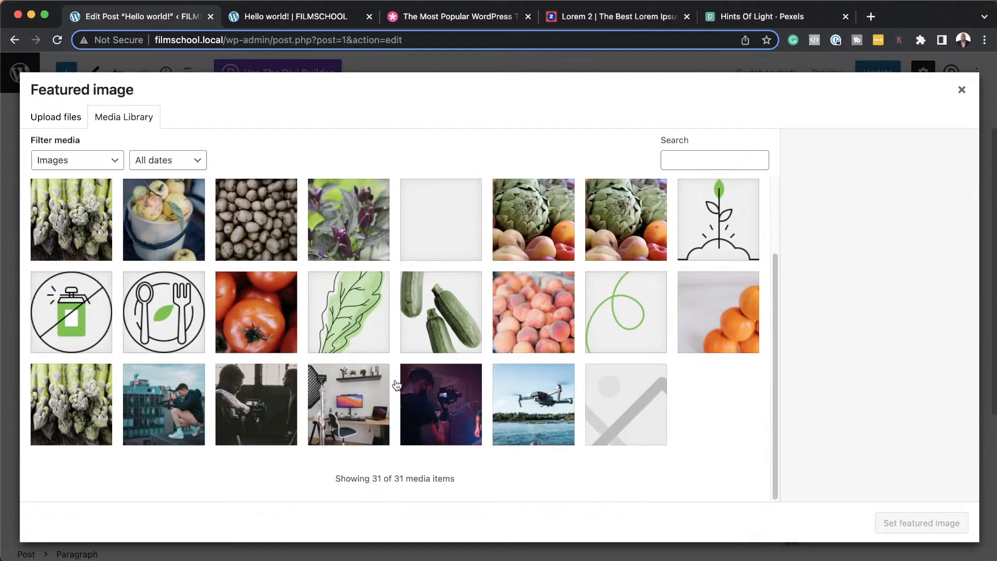
click(559, 419)
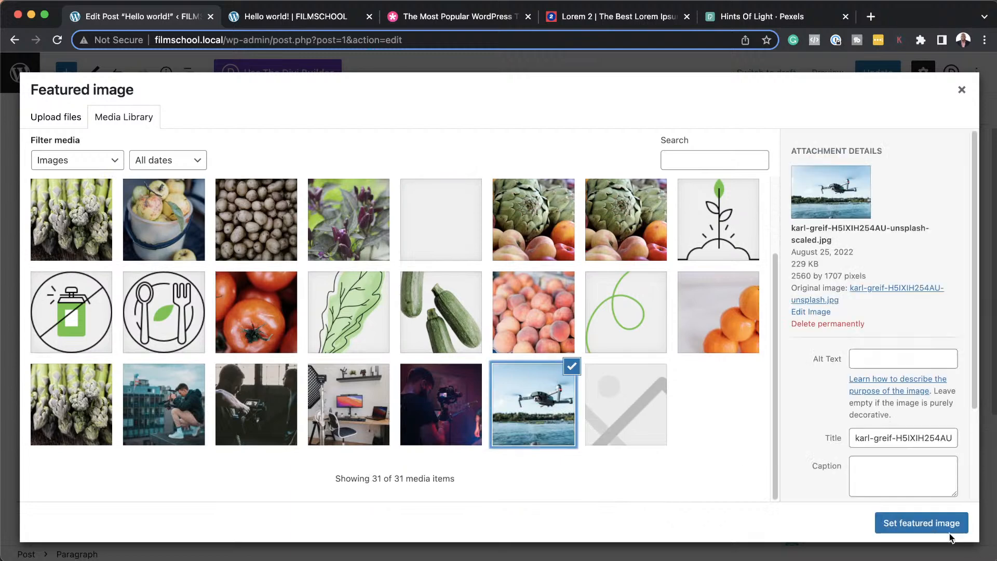
click(950, 533)
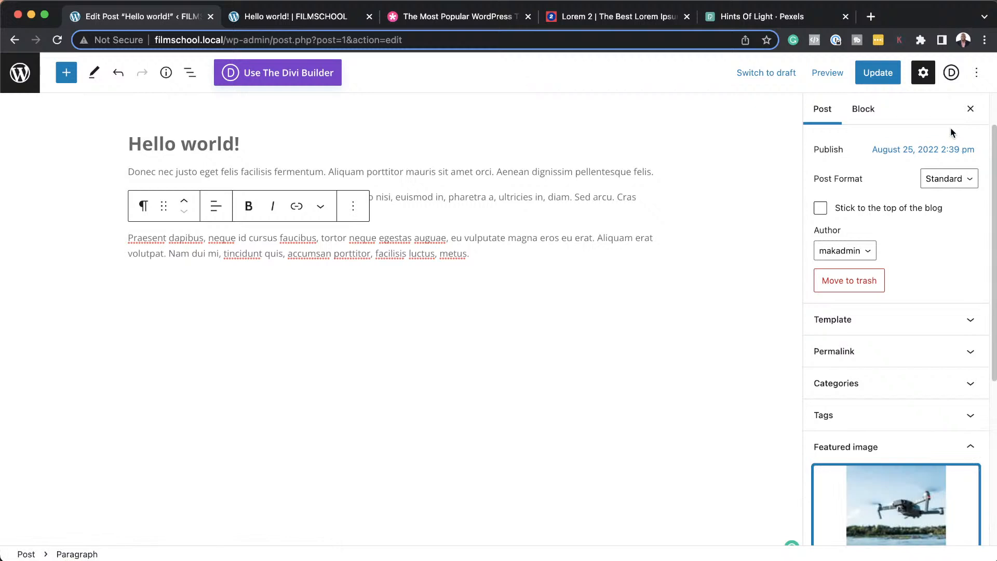
click(879, 72)
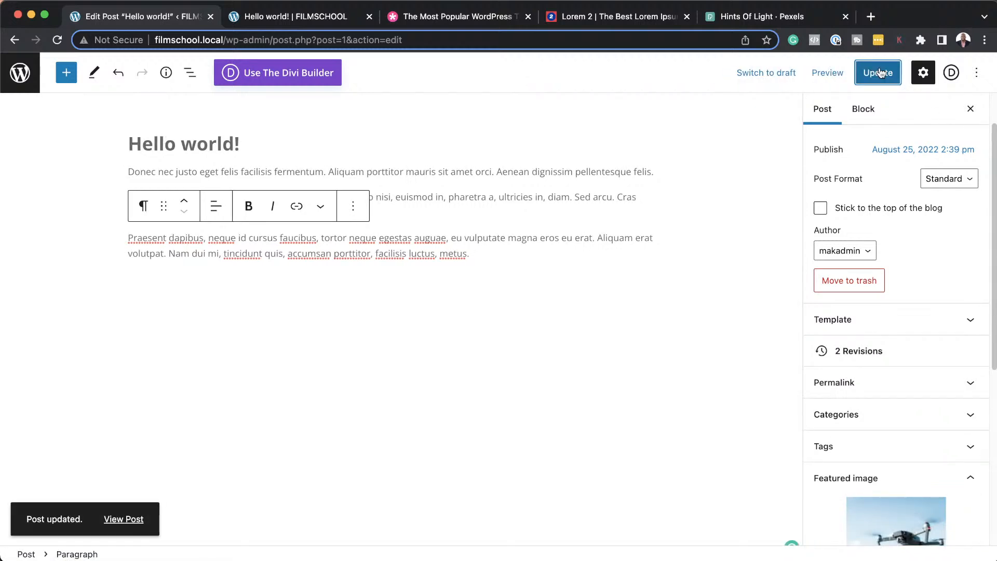
click(882, 74)
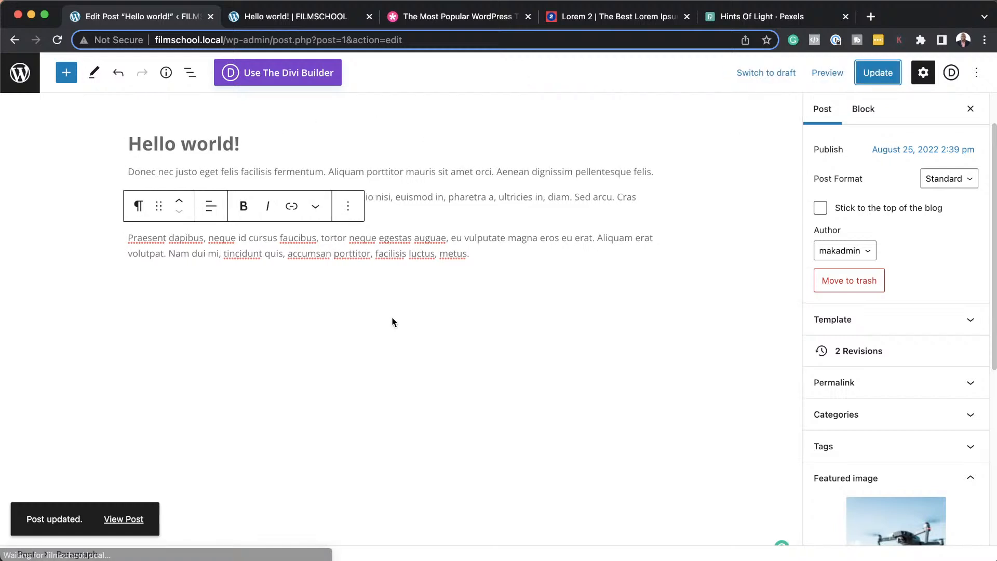
- View the updated "Hello world!" post on the site and review its title, featured image, text and comments section
click(137, 520)
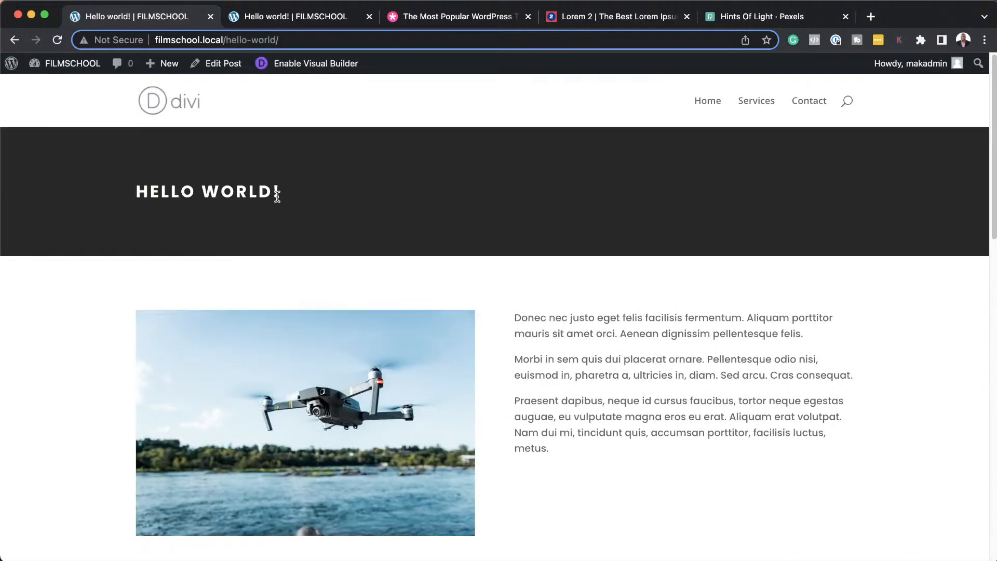
scroll(589, 382, down, 1)
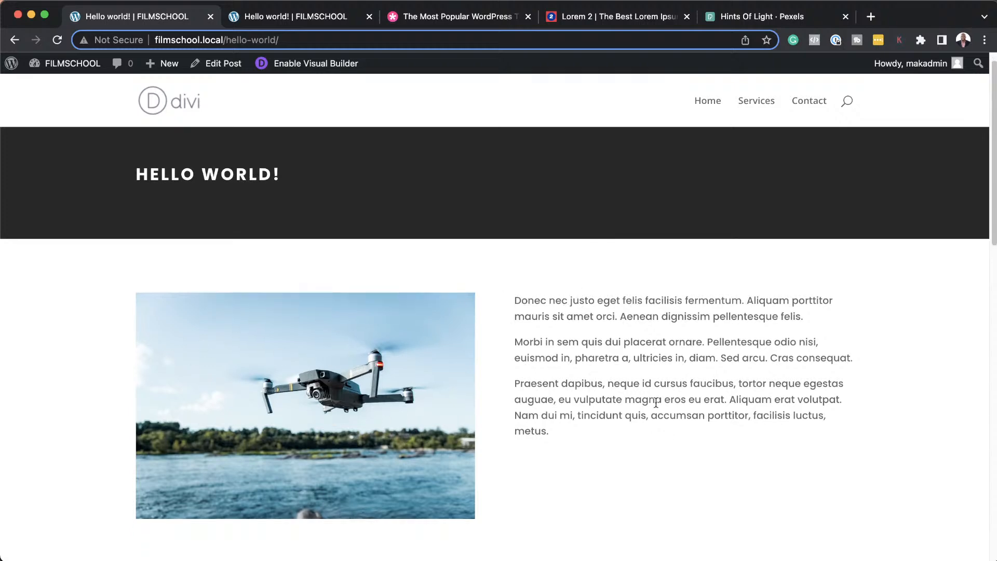
scroll(571, 410, down, 10)
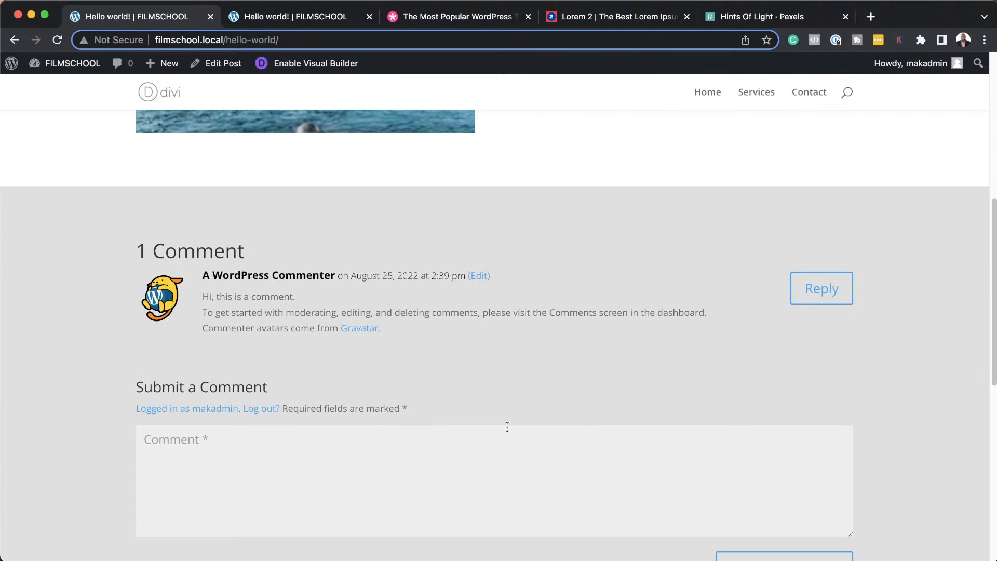
scroll(514, 429, down, 5)
scroll(523, 429, up, 15)
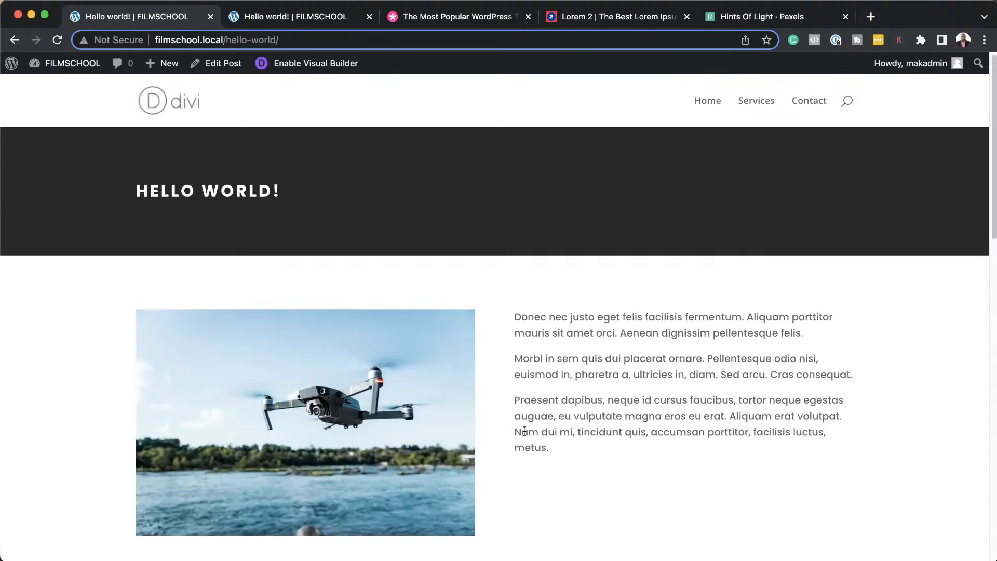
scroll(459, 395, down, 8)
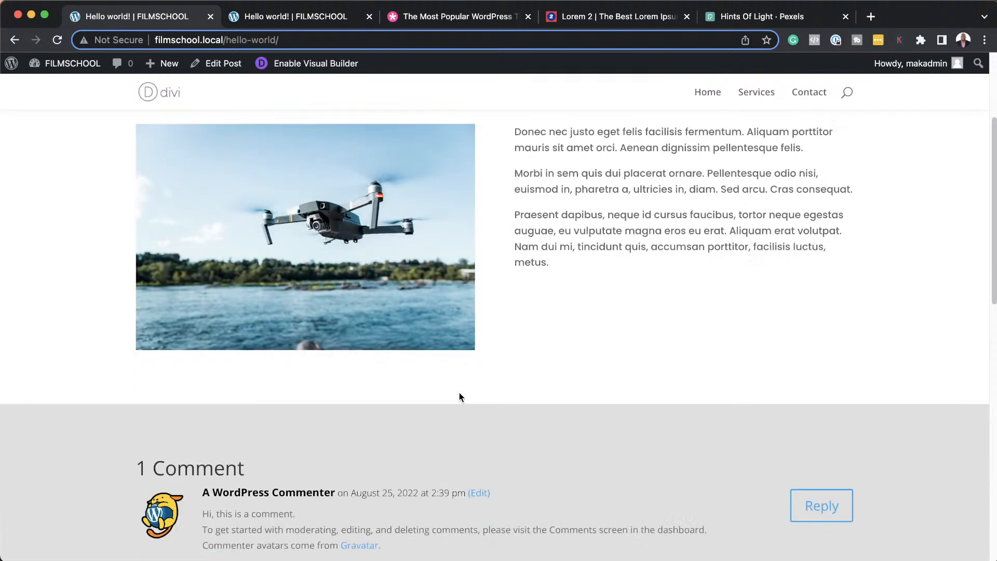
scroll(459, 395, up, 8)
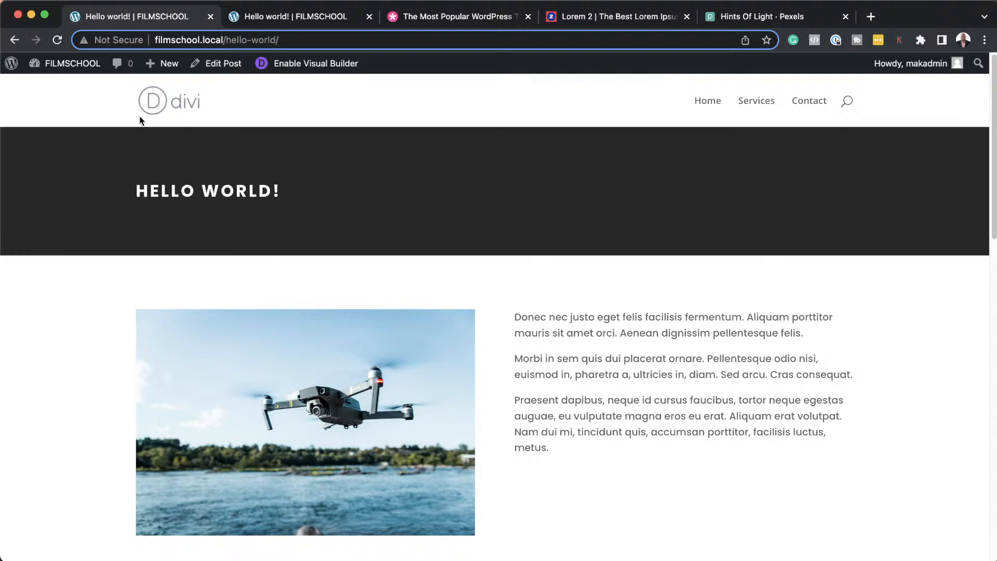
- Create a new post titled "Post Two" in the default editor and paste the three lorem ipsum paragraphs, "Donec nec justo" through "facilisis luctus, metus."
mouse_move(93, 61)
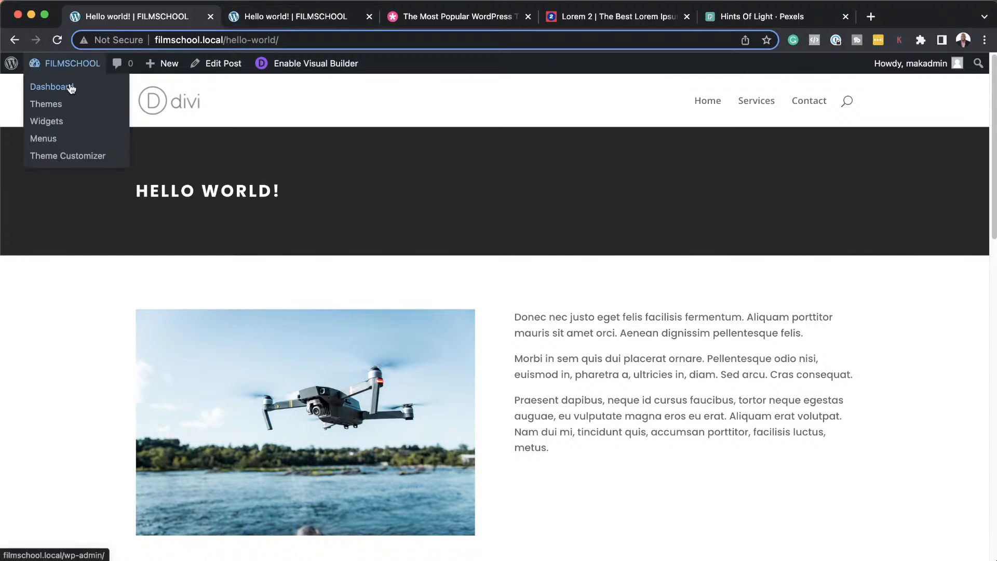
mouse_move(165, 65)
click(163, 88)
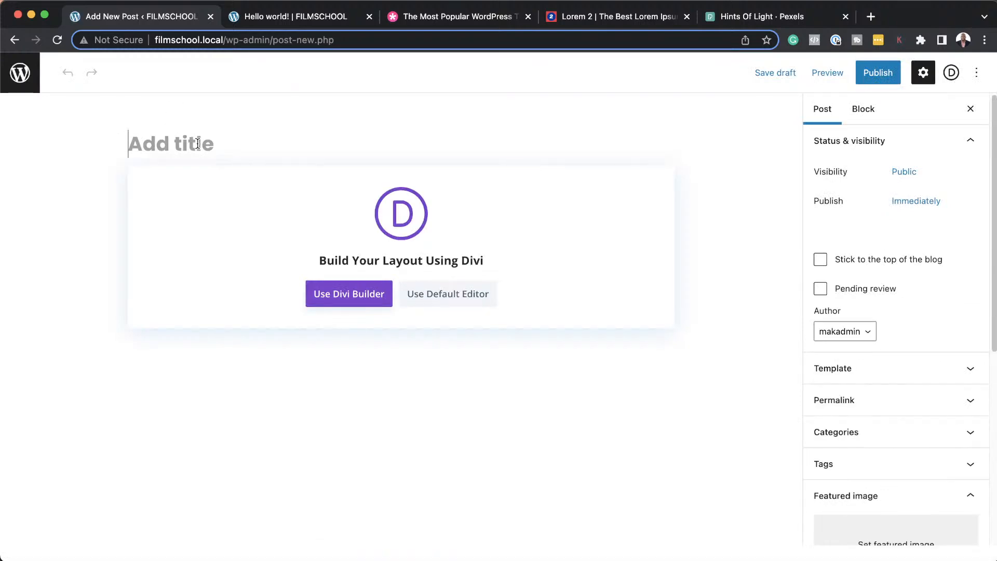
text(Post)
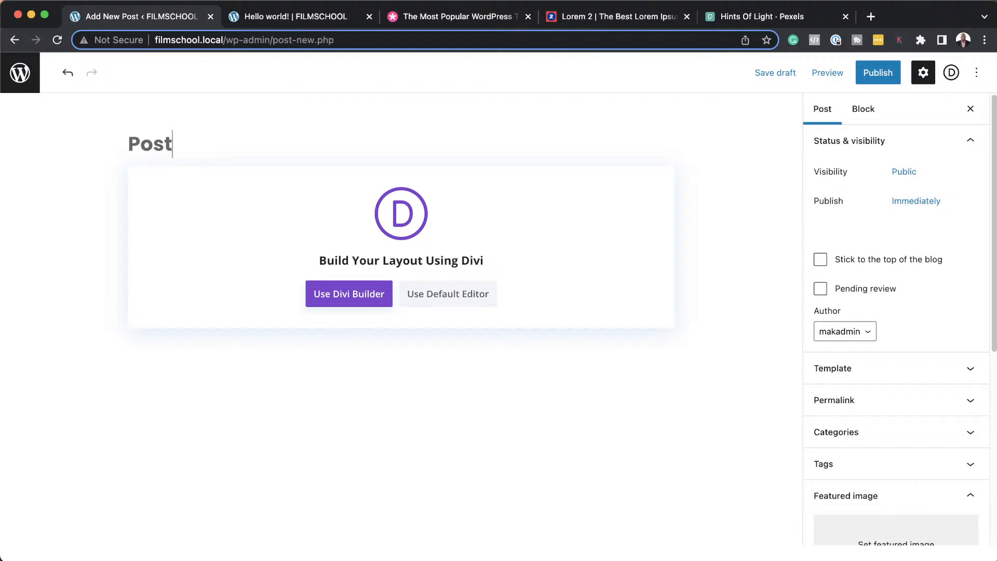
text( Two)
click(485, 297)
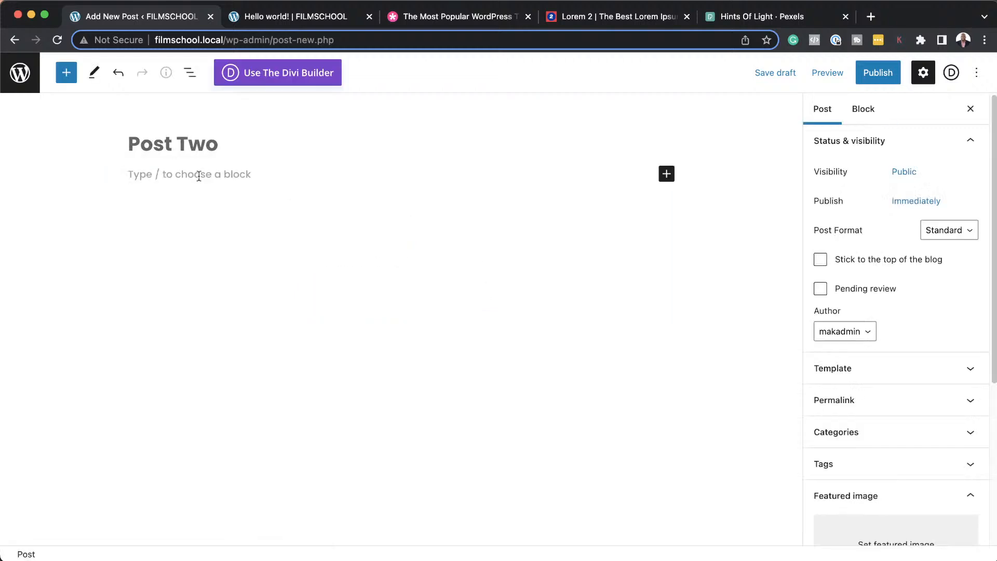
click(199, 176)
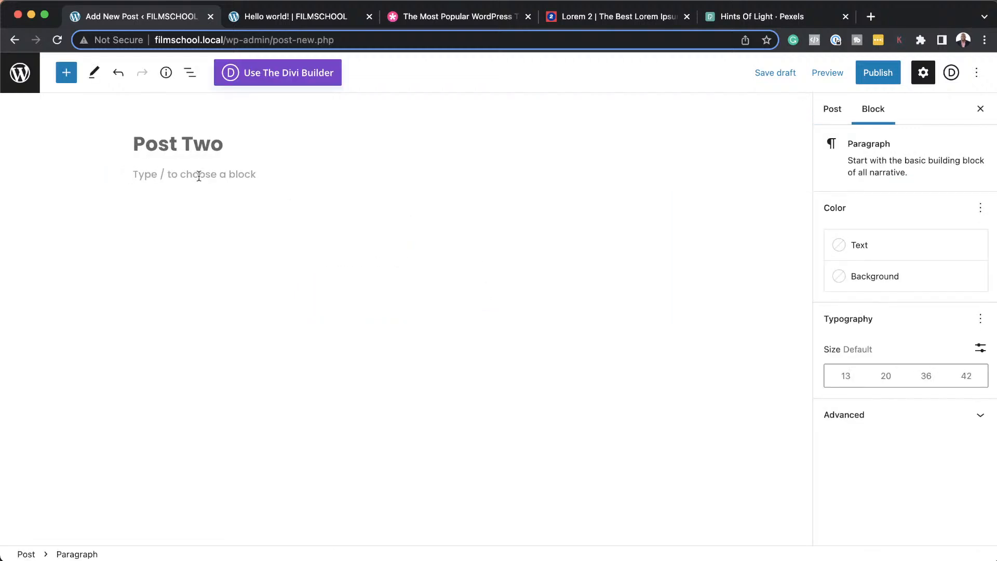
text(Donec nec justo eget felis facilisis fermentum. Aliquam porttitor mauris sit amet orci. Aenean dignissim pellentesque felis. Morbi in sem quis dui placerat ornare. Pellentesque odio nisi, euismod in, pharetra a, ultricies in, diam. Sed arcu. Cras consequat. Praesent dapibus, neque id cursus faucibus, tortor neque egestas auguae, eu vulputate magna eros eu erat. Aliquam erat volutpat. Nam dui mi, tincidunt quis, accumsan porttitor, facilisis luctus, metus.)
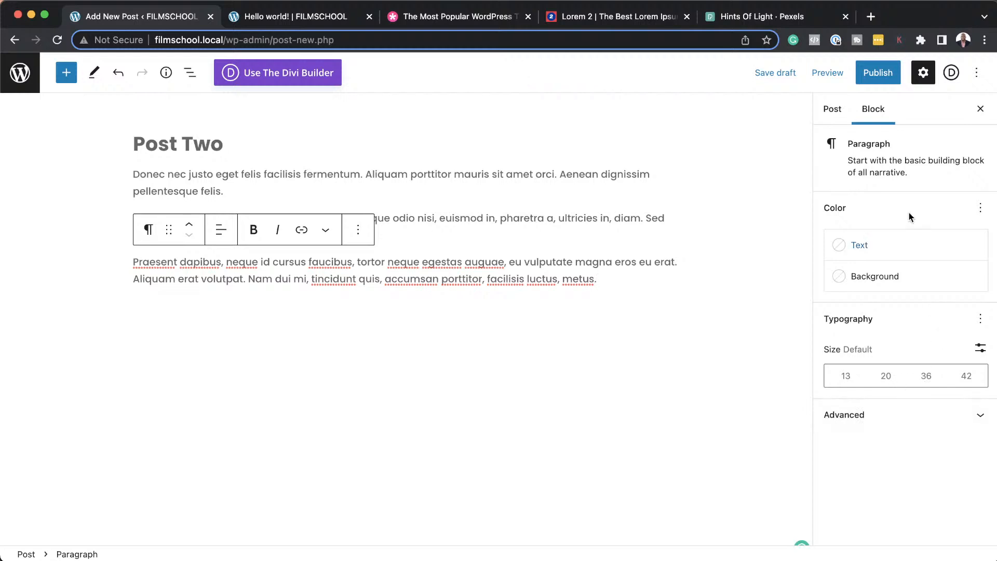
- Set the media library photo of the cameraman crouching on a rooftop as Post Two's featured image and publish the post
click(833, 111)
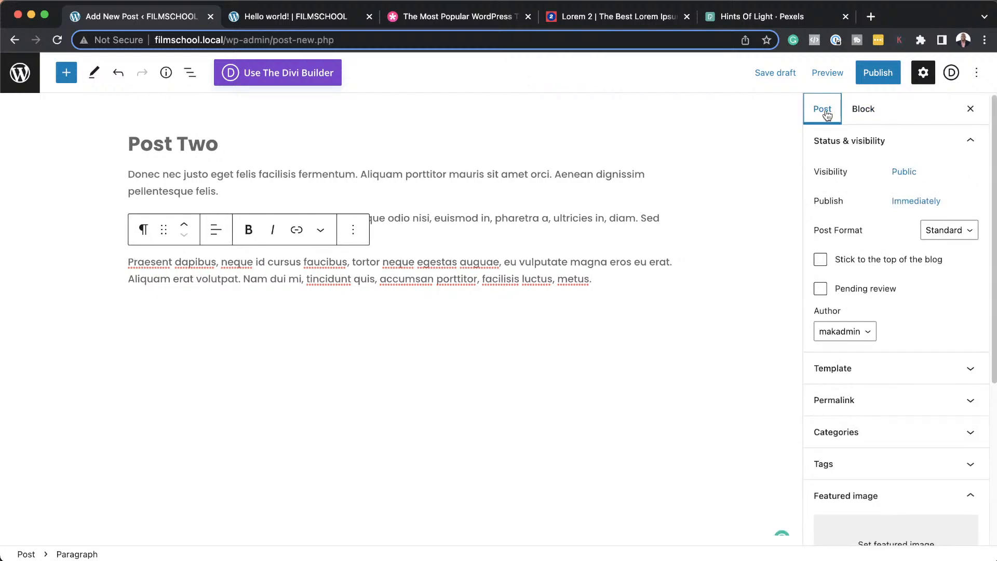
scroll(905, 382, down, 2)
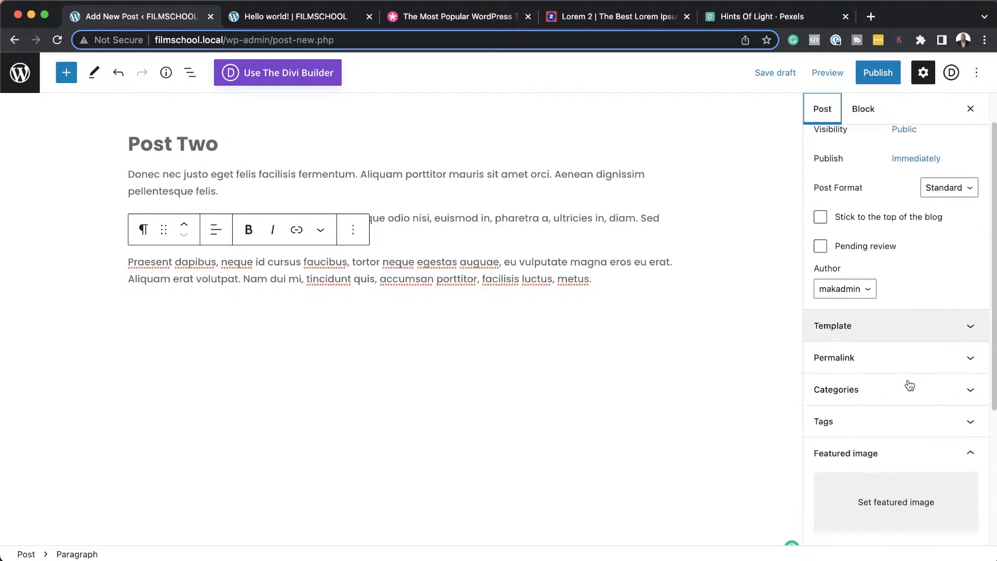
click(889, 489)
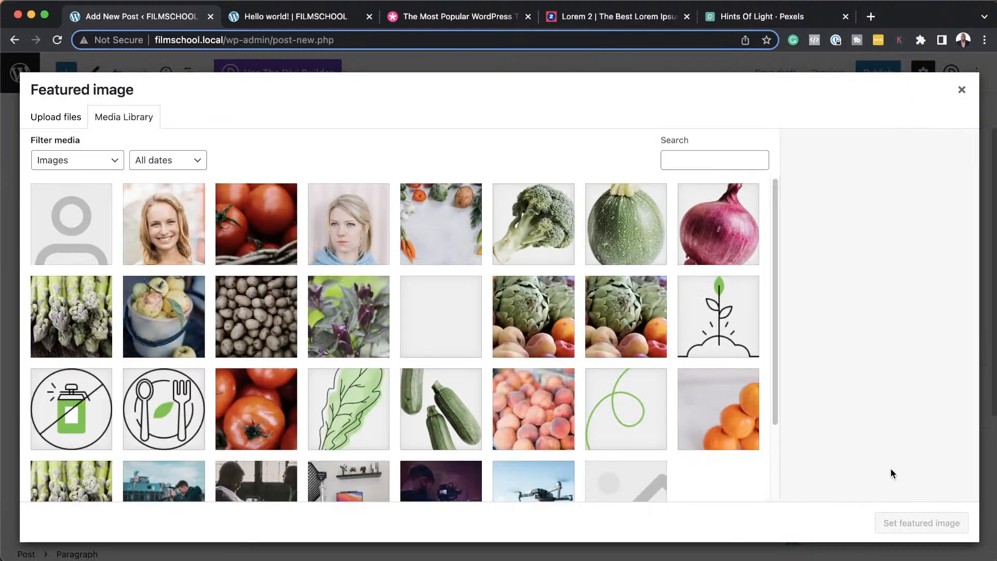
scroll(434, 335, down, 3)
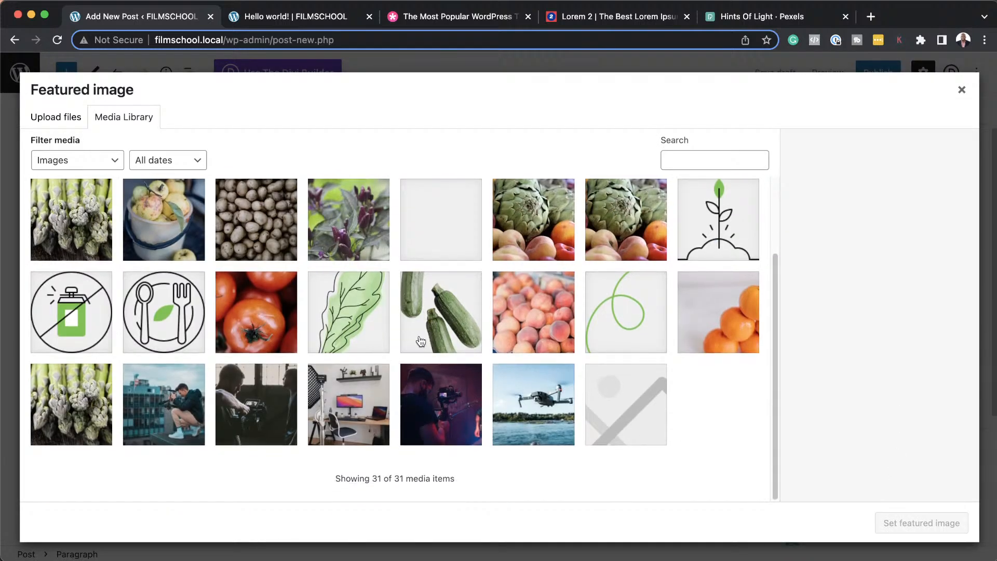
click(175, 411)
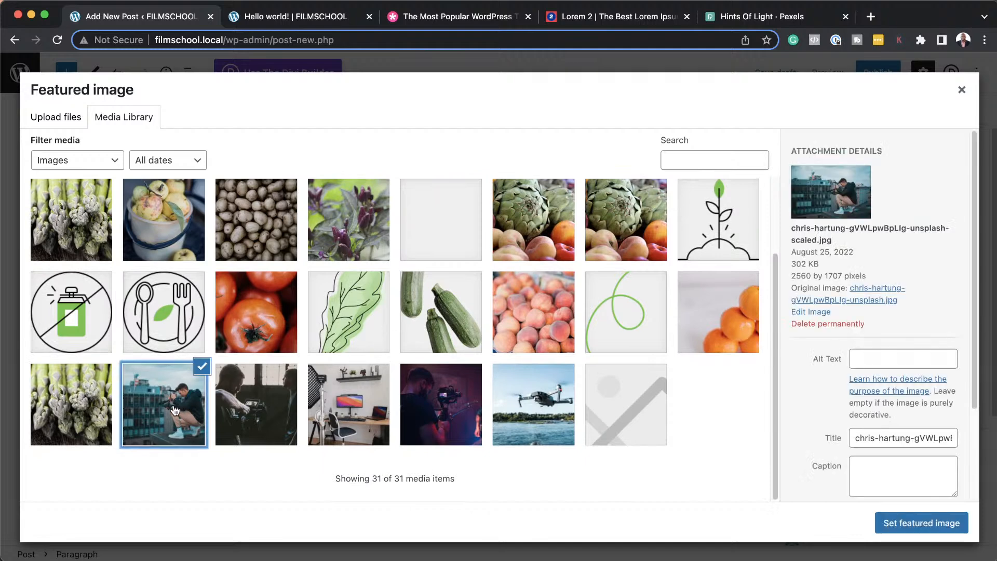
click(939, 523)
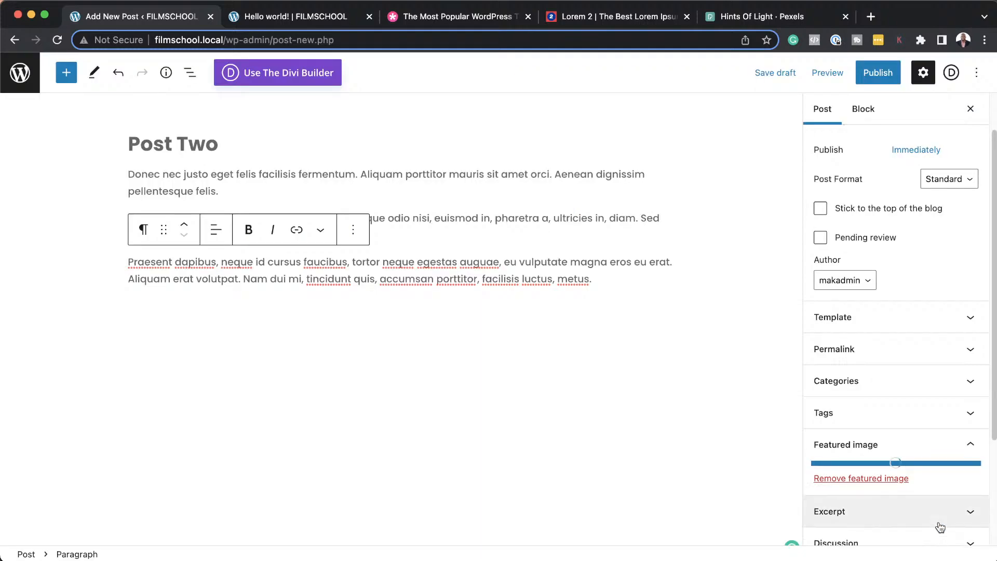
click(877, 78)
click(877, 75)
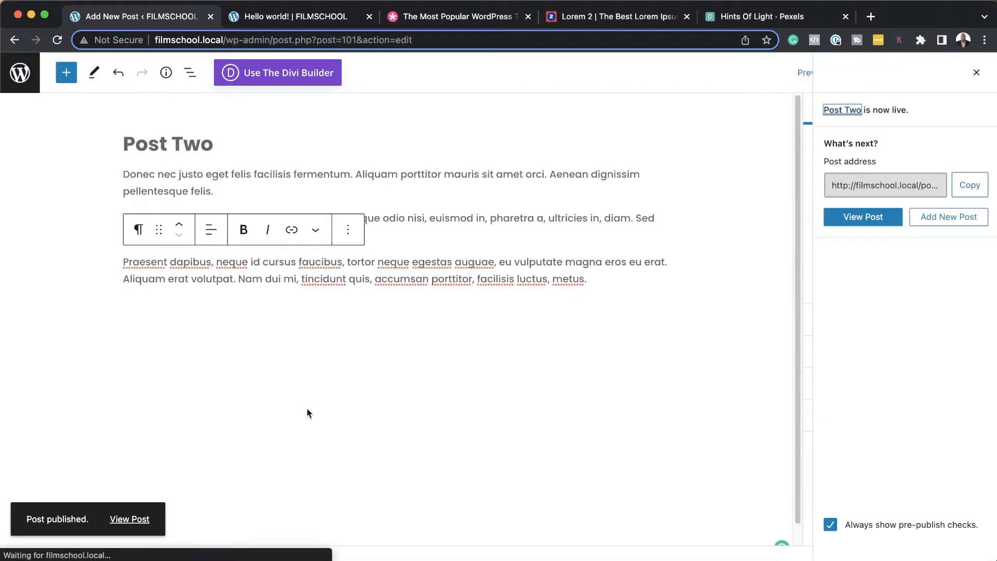
- View the published Post Two page and examine how the template lays out its title, image, text and comments
click(130, 519)
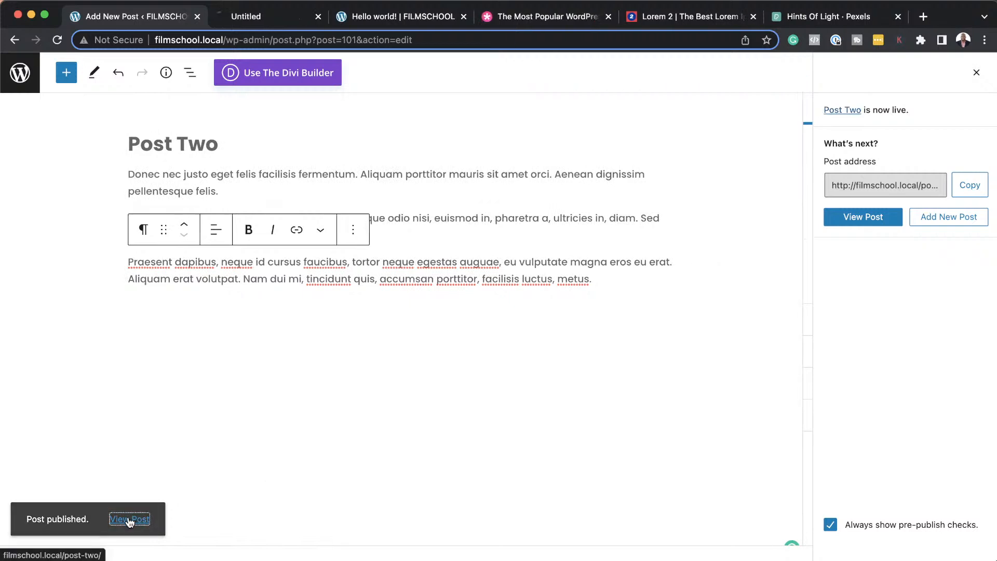
click(297, 18)
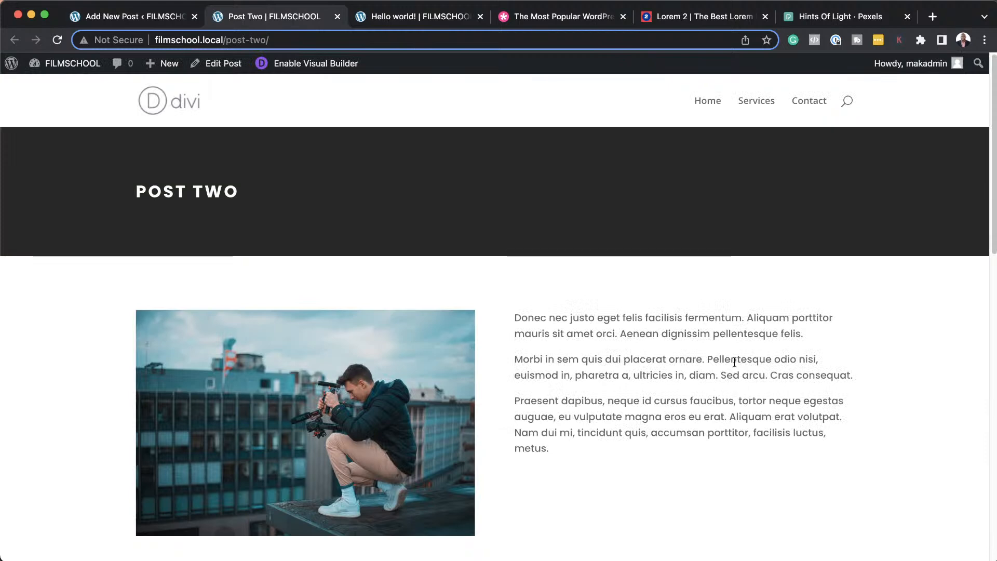
scroll(460, 395, down, 10)
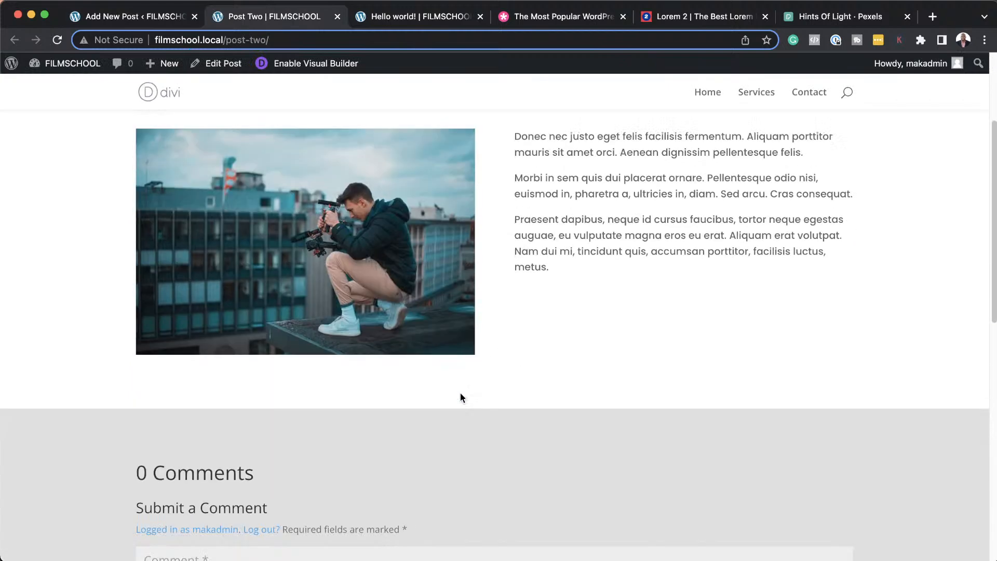
scroll(460, 397, up, 10)
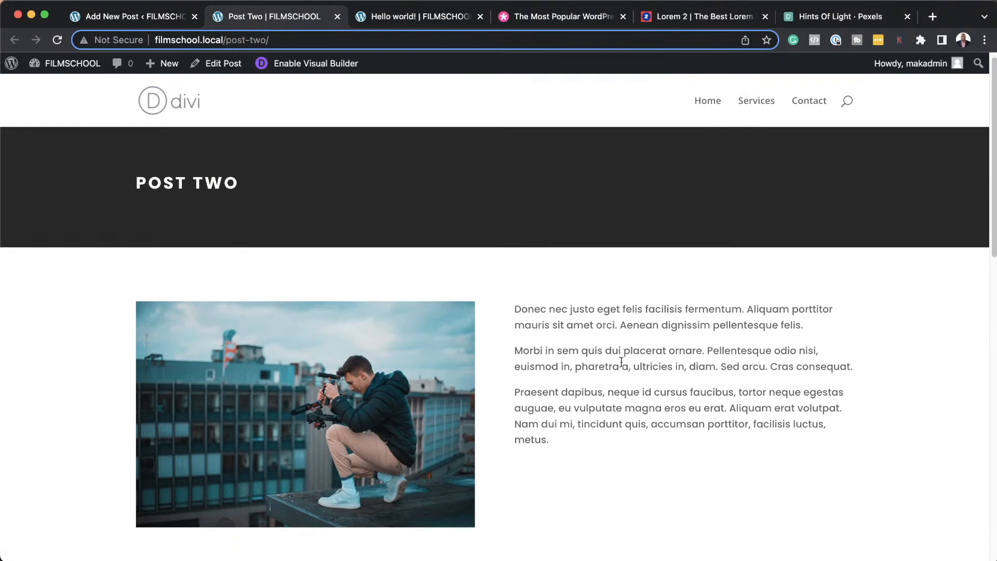
scroll(623, 353, down, 10)
scroll(622, 360, up, 10)
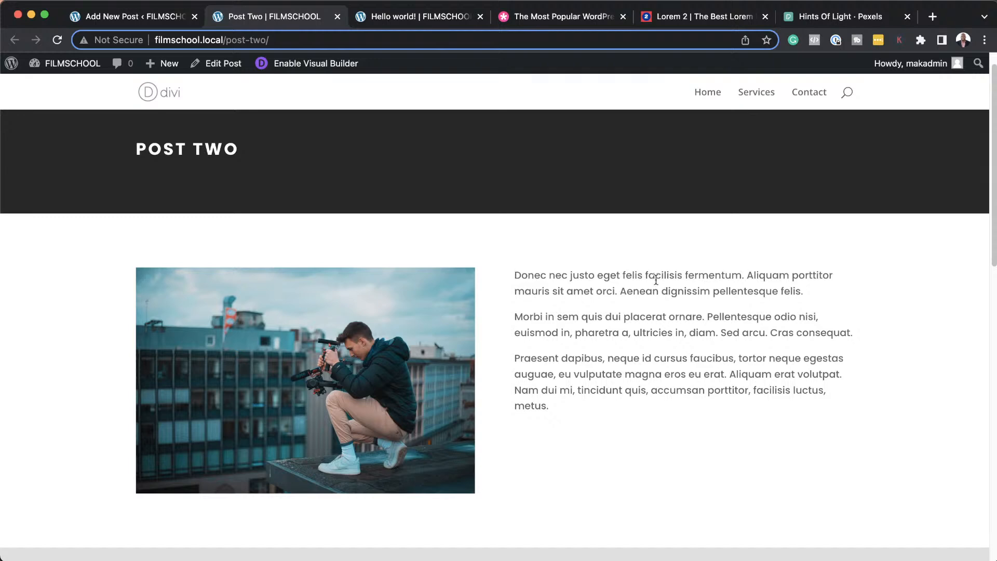
scroll(525, 429, down, 6)
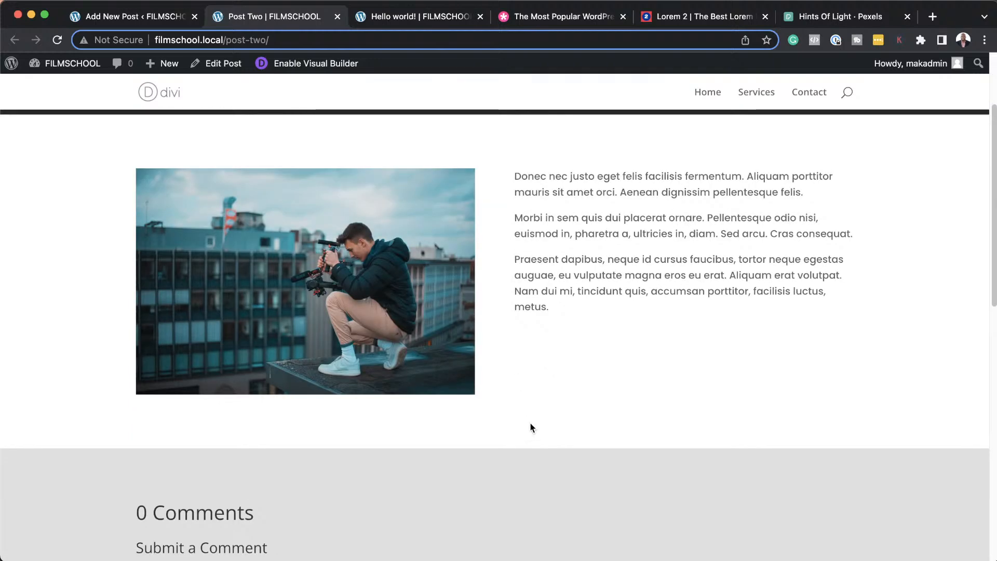
scroll(531, 423, down, 5)
scroll(531, 422, up, 12)
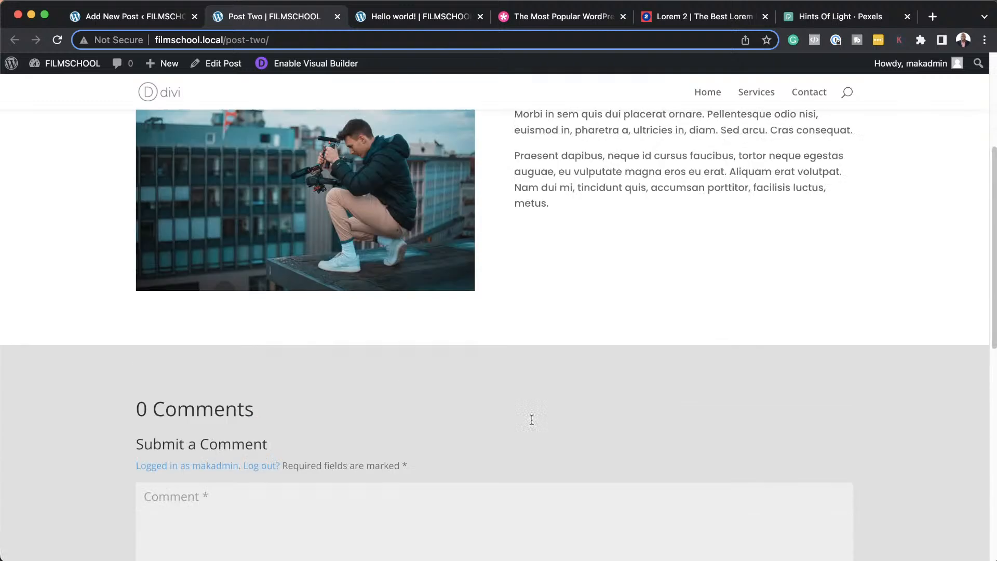
- Leave the post editor and open the All Posts template's custom body for editing in the Divi Theme Builder
click(143, 19)
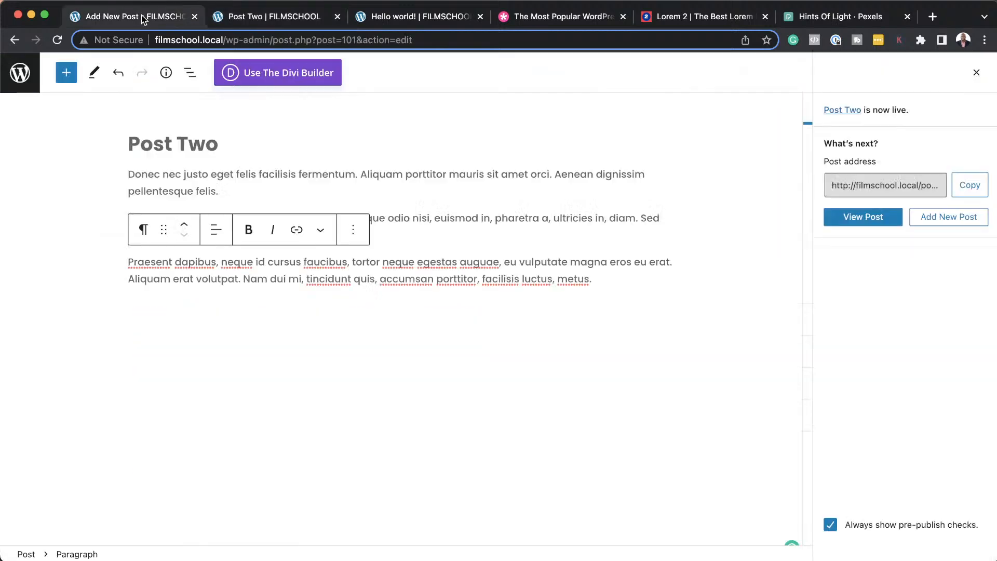
click(20, 72)
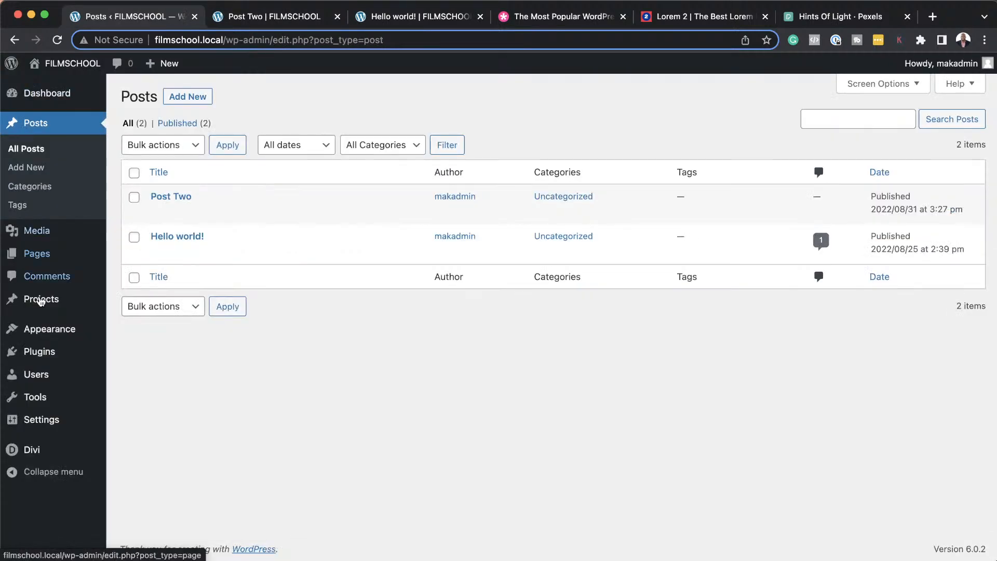
mouse_move(31, 450)
click(164, 420)
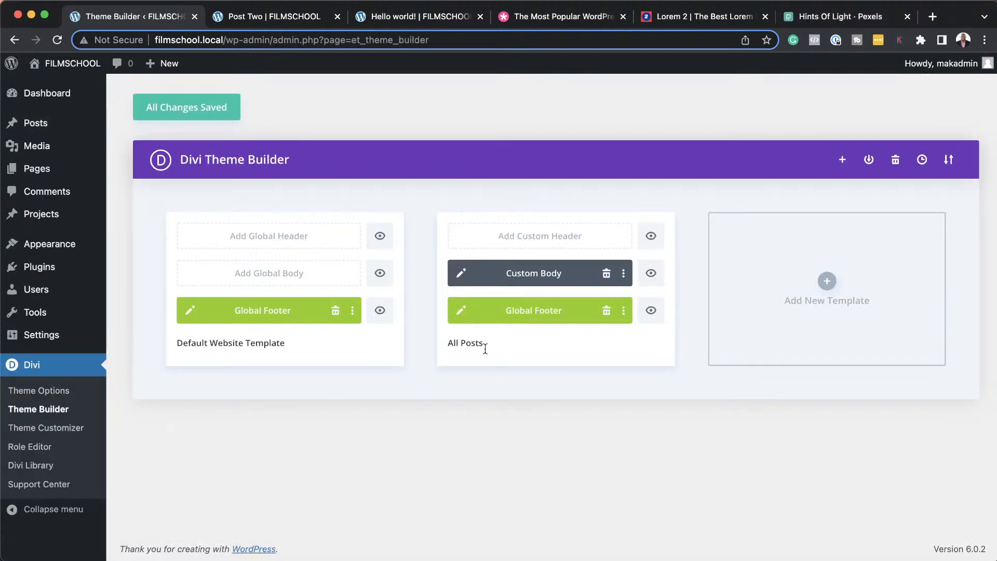
click(463, 273)
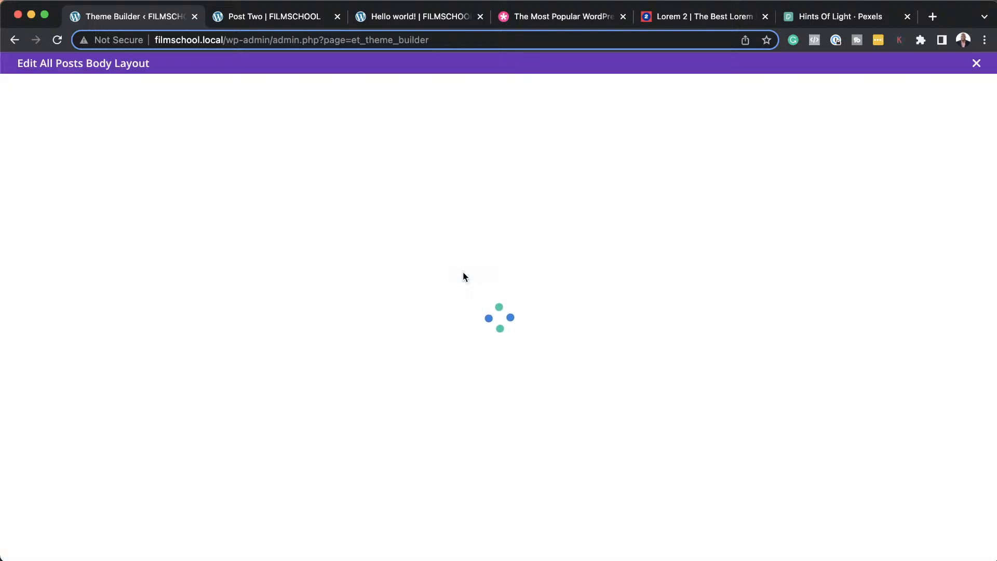
- Check the comments section on the live Post Two page and return to the All Posts body layout
click(316, 21)
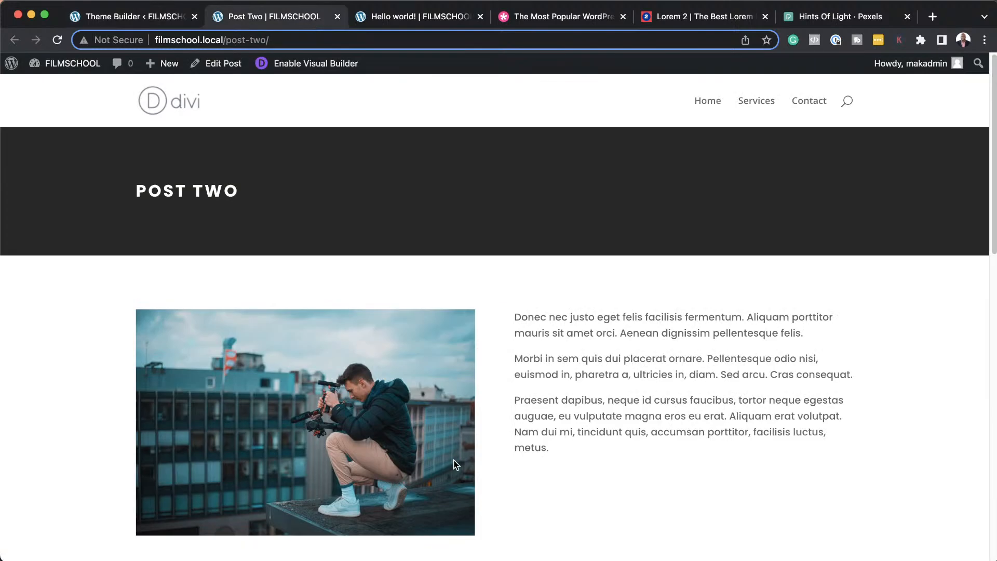
scroll(454, 464, down, 7)
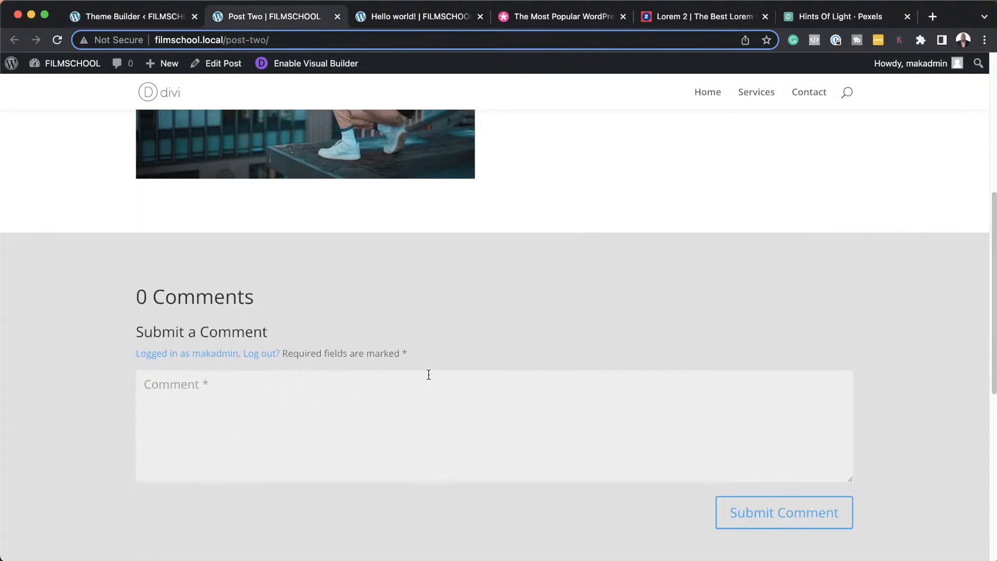
scroll(412, 414, down, 5)
scroll(413, 415, up, 5)
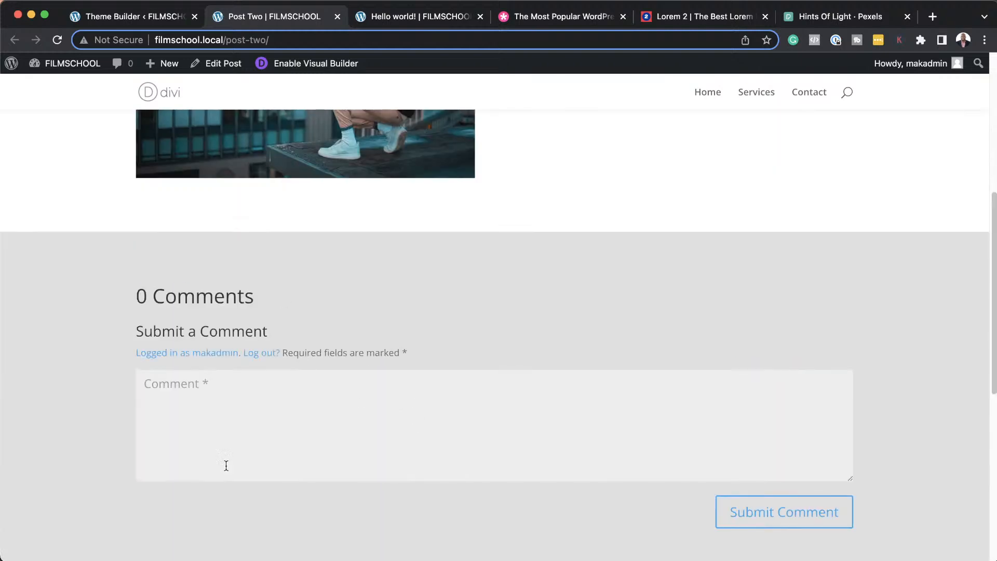
click(157, 19)
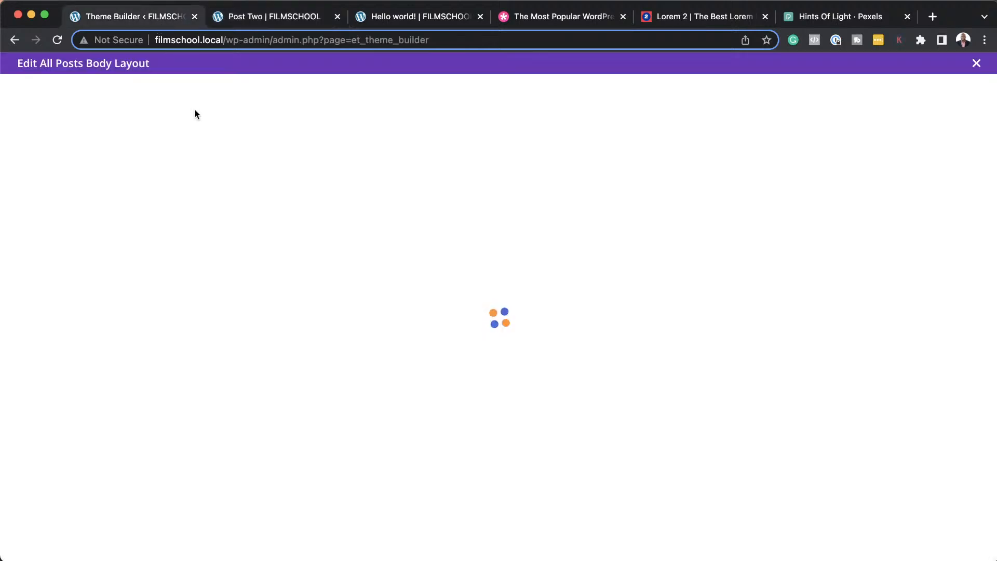
scroll(538, 337, down, 5)
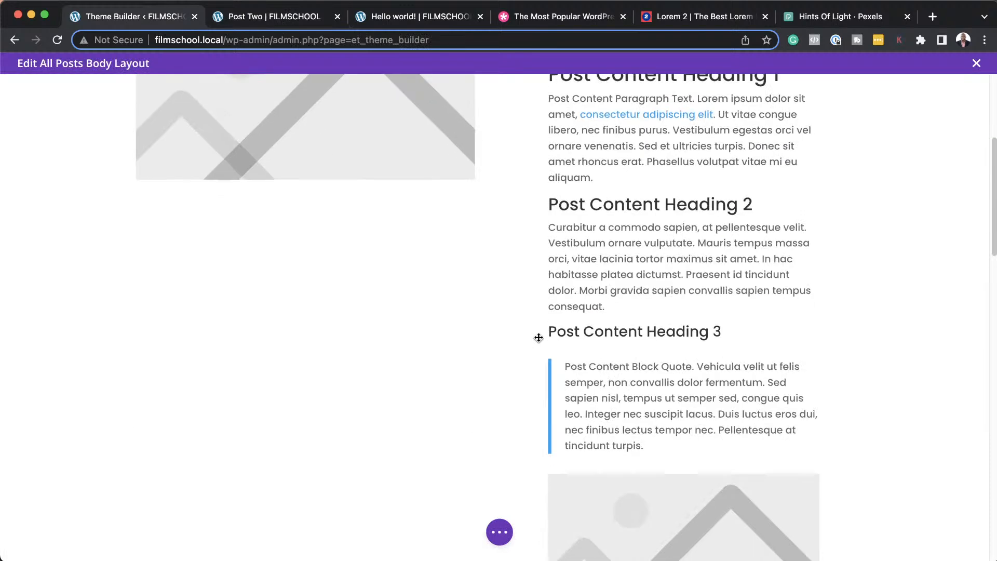
- Open the settings of the Comments module inside the third section of the All Posts body layout
scroll(539, 338, down, 20)
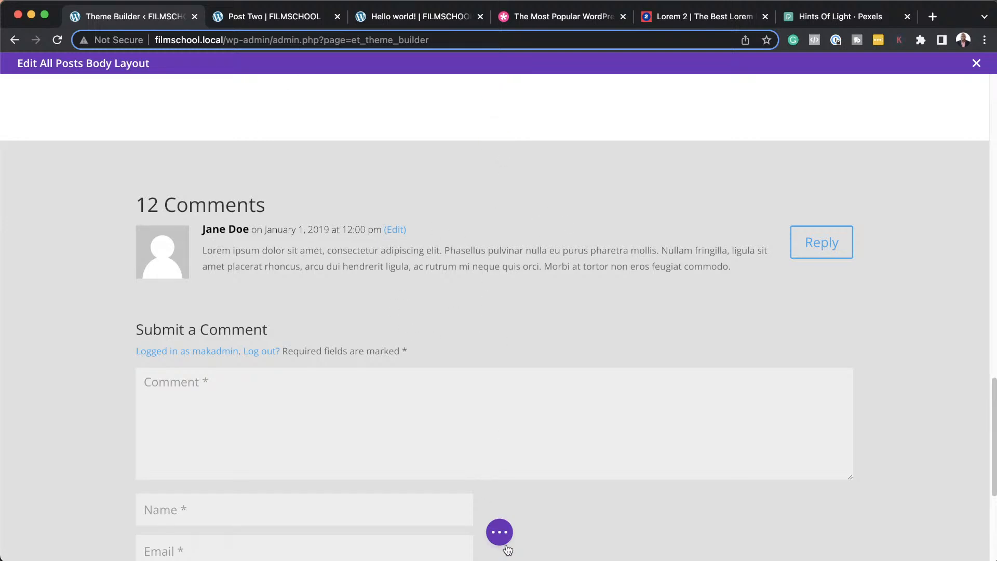
scroll(567, 352, up, 4)
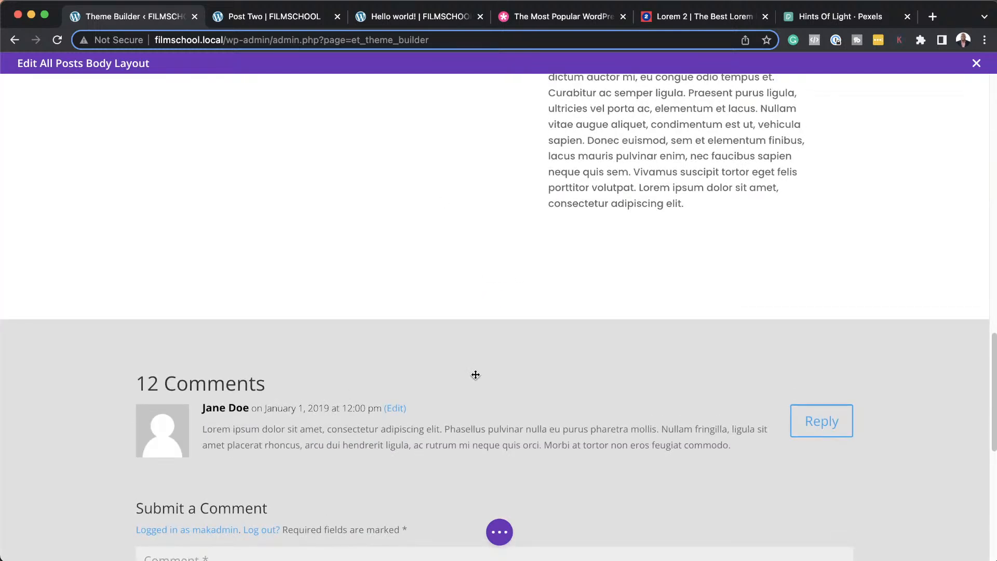
scroll(481, 396, down, 5)
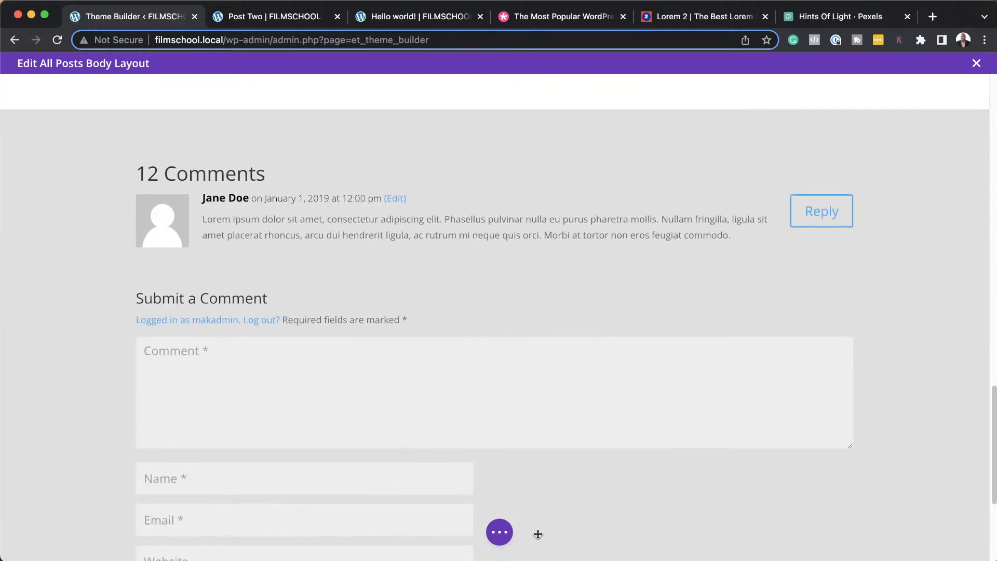
click(496, 531)
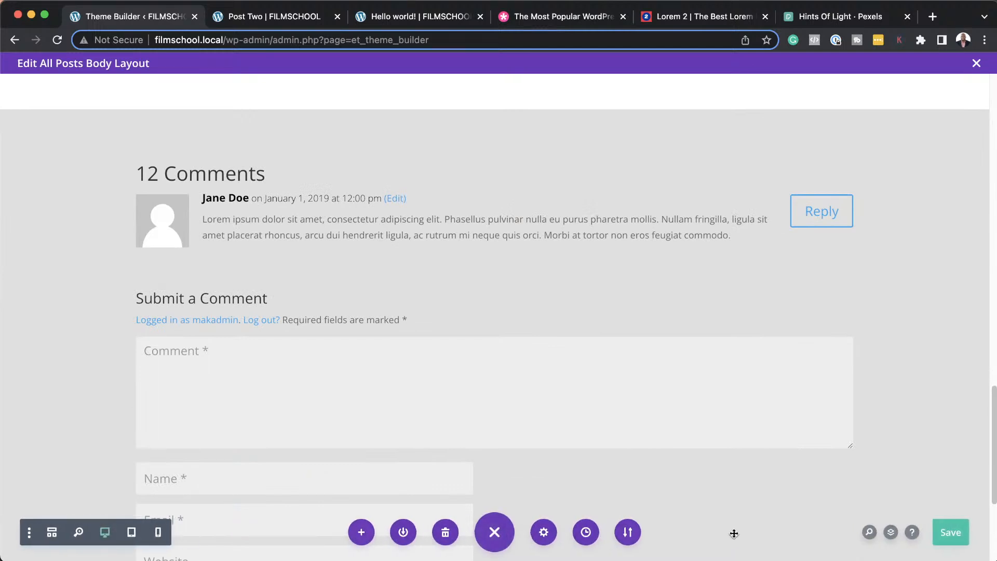
click(890, 532)
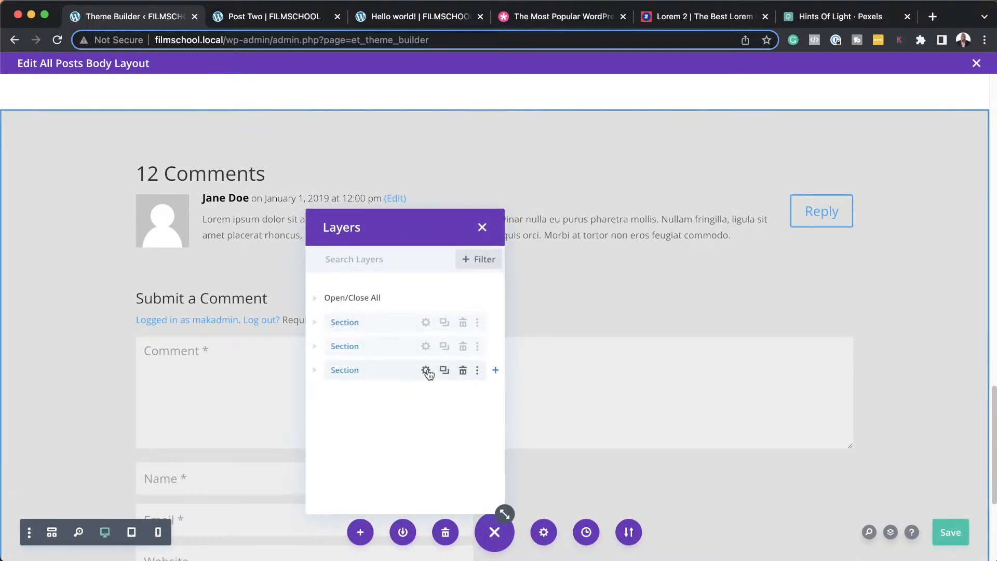
click(314, 370)
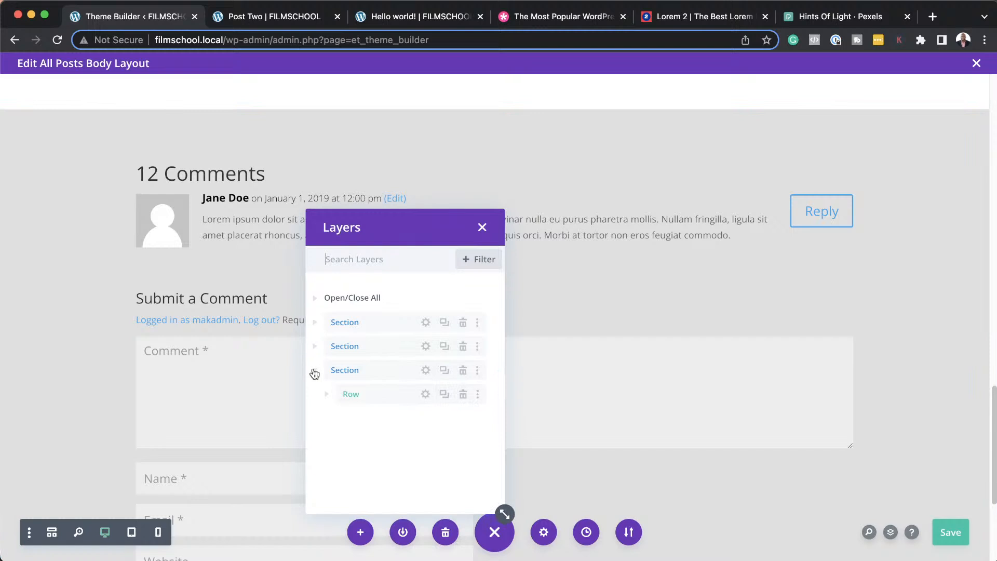
click(328, 395)
click(342, 422)
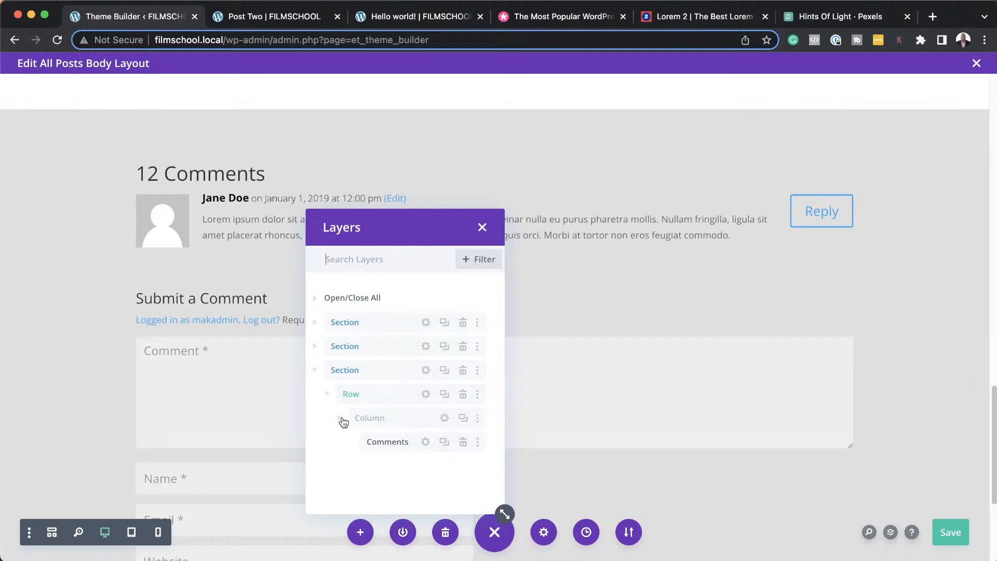
click(425, 442)
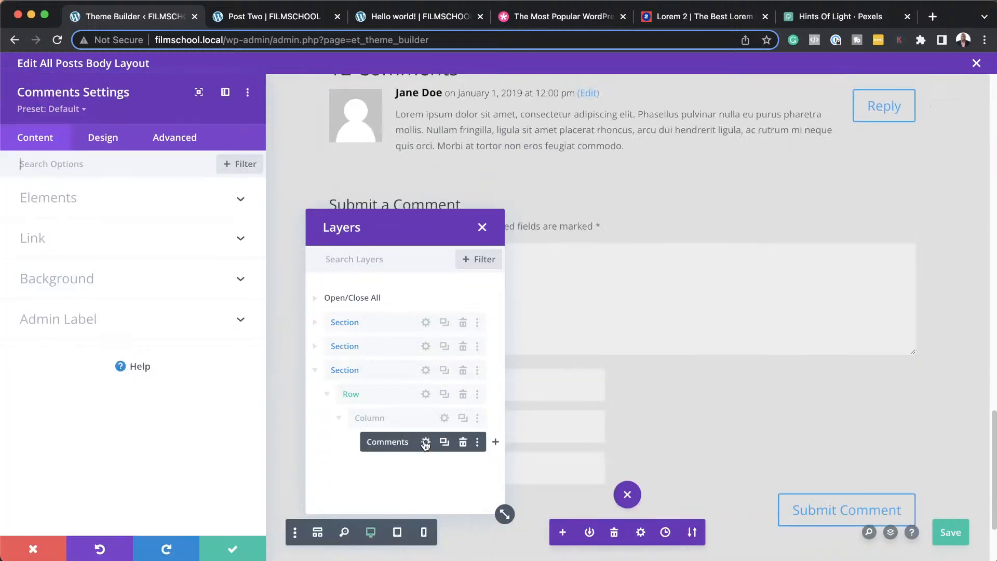
click(482, 227)
- Set the Comments module's comment count heading font to Poppins
scroll(580, 266, up, 2)
scroll(579, 267, up, 1)
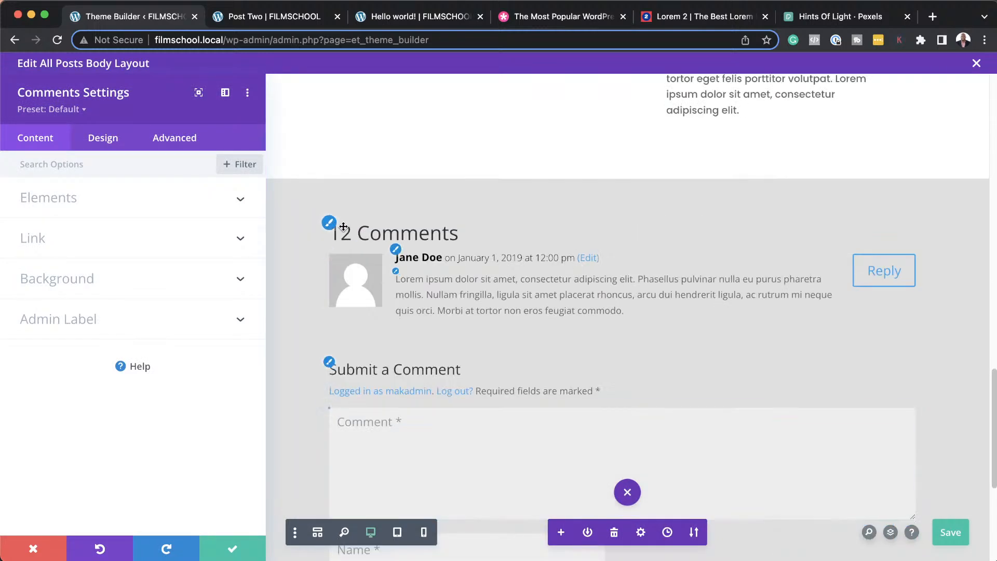
click(330, 223)
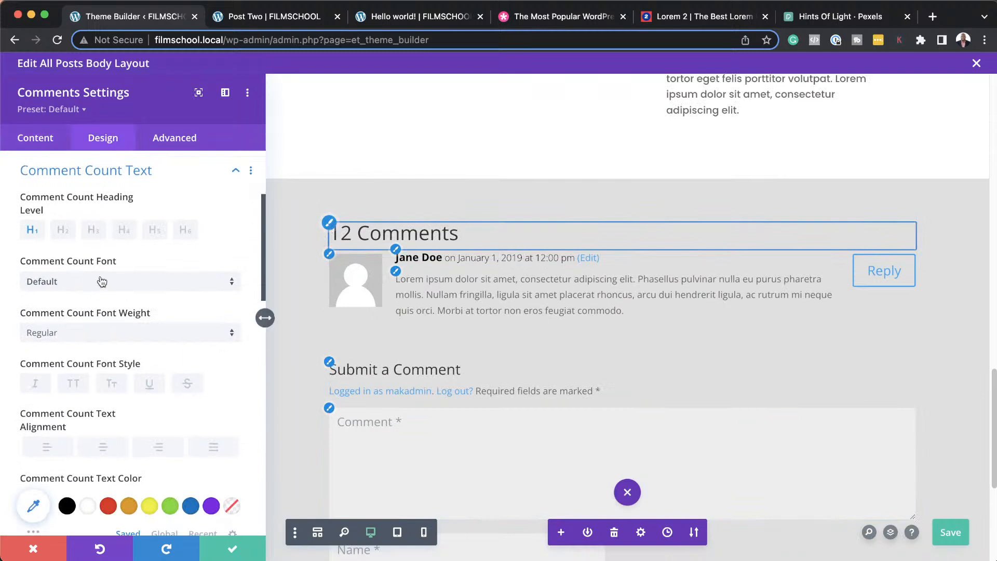
click(101, 280)
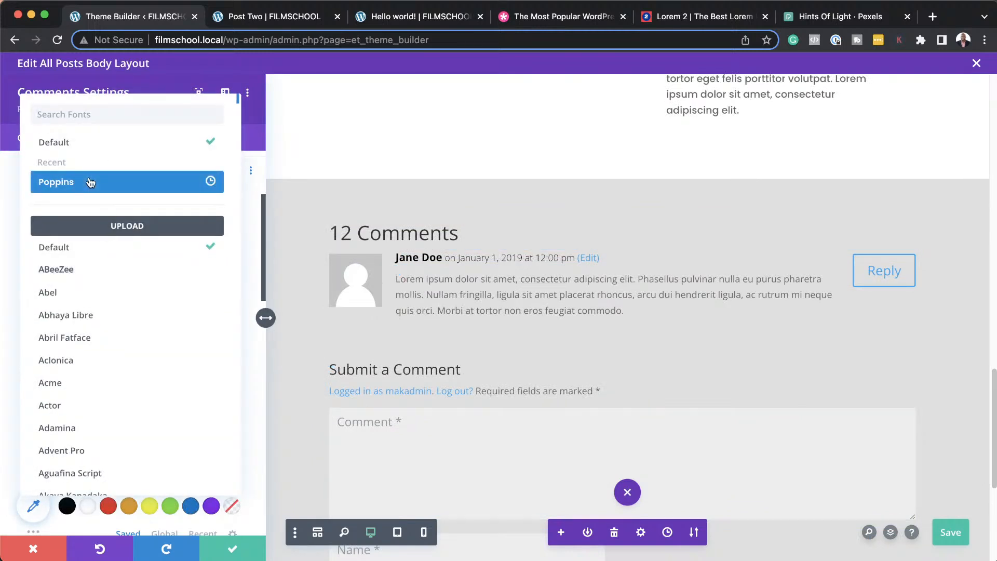
click(90, 182)
- Set both the meta text font and the comment text font of the Comments module to Poppins
mouse_move(394, 270)
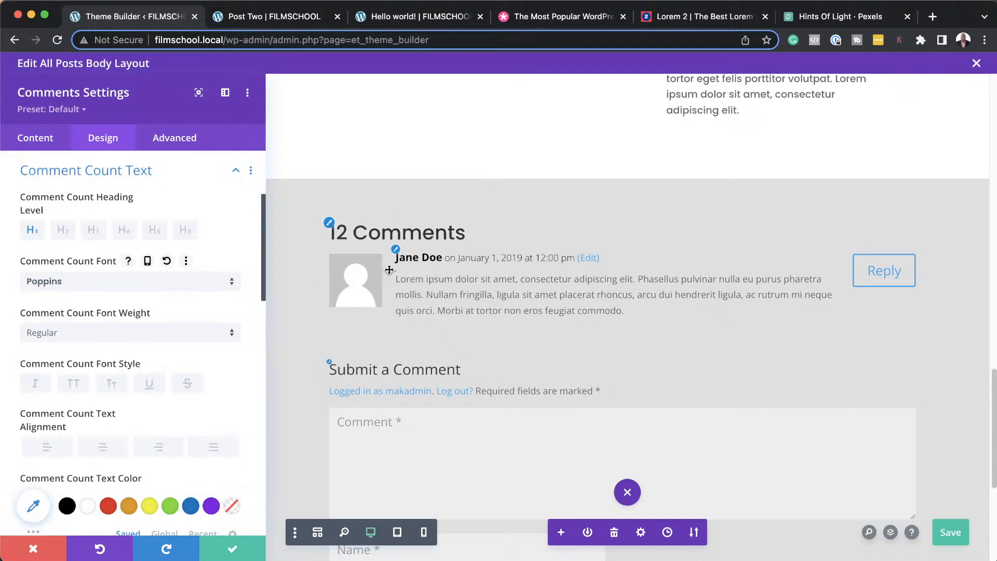
click(395, 251)
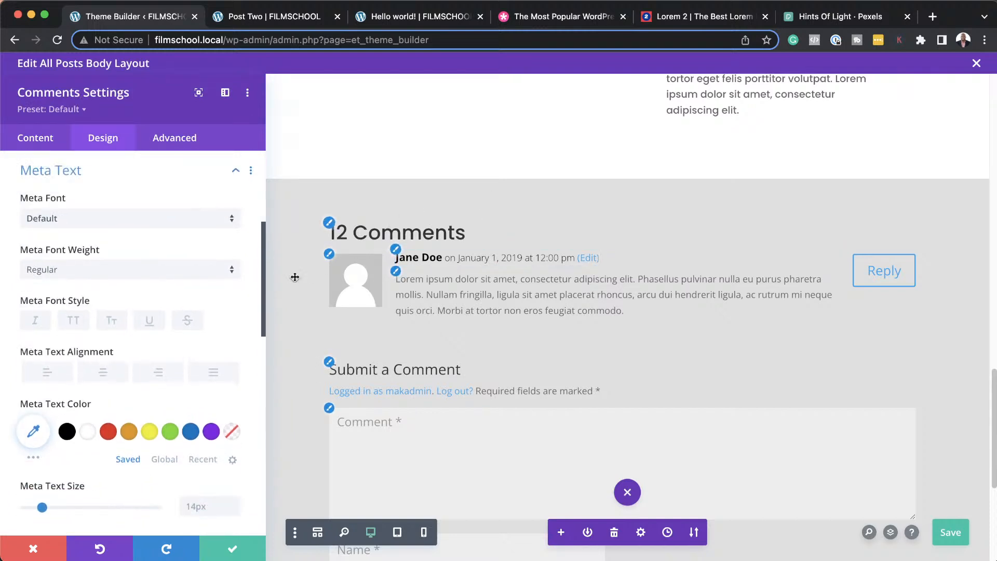
click(106, 218)
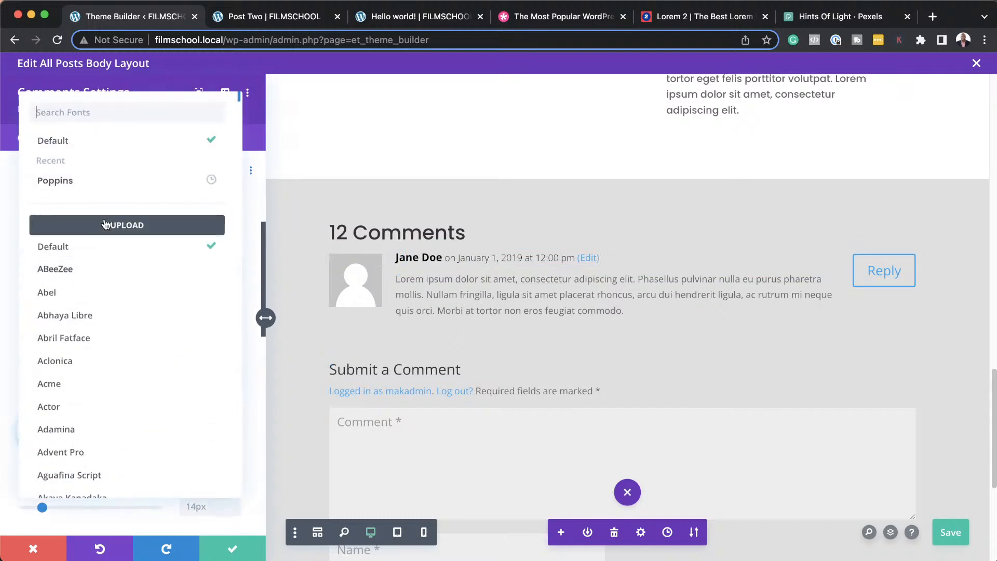
click(90, 182)
mouse_move(398, 277)
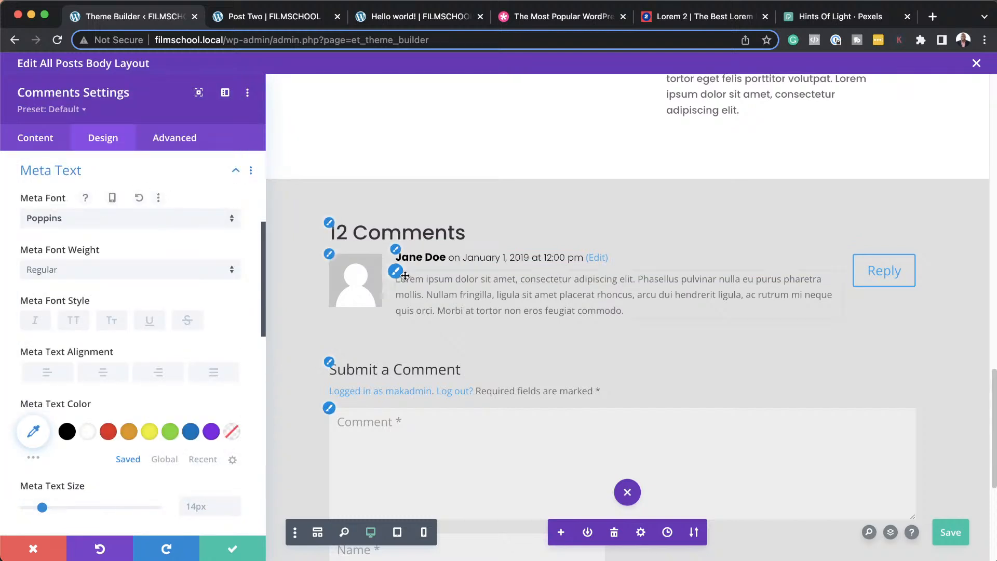
click(396, 275)
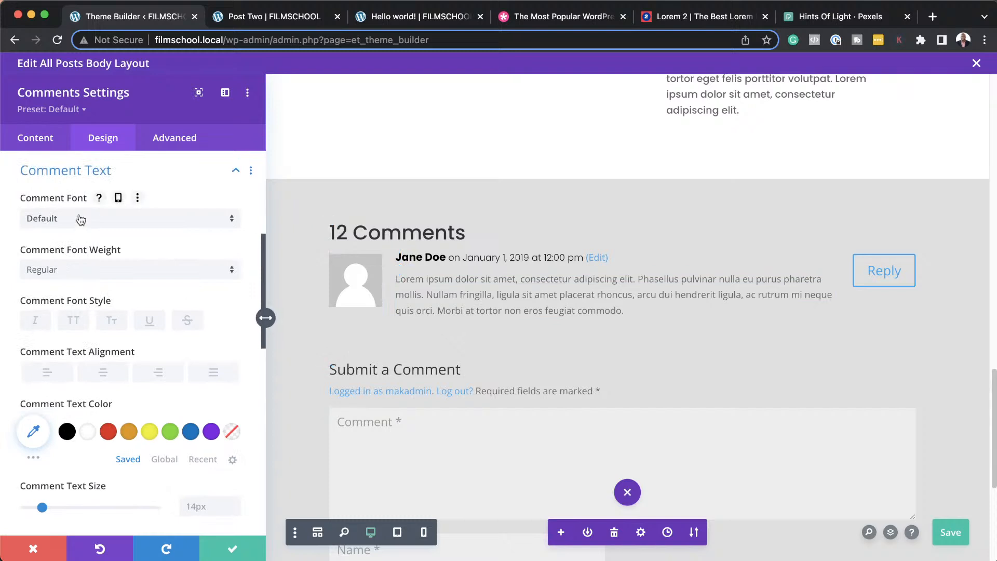
click(79, 220)
click(87, 183)
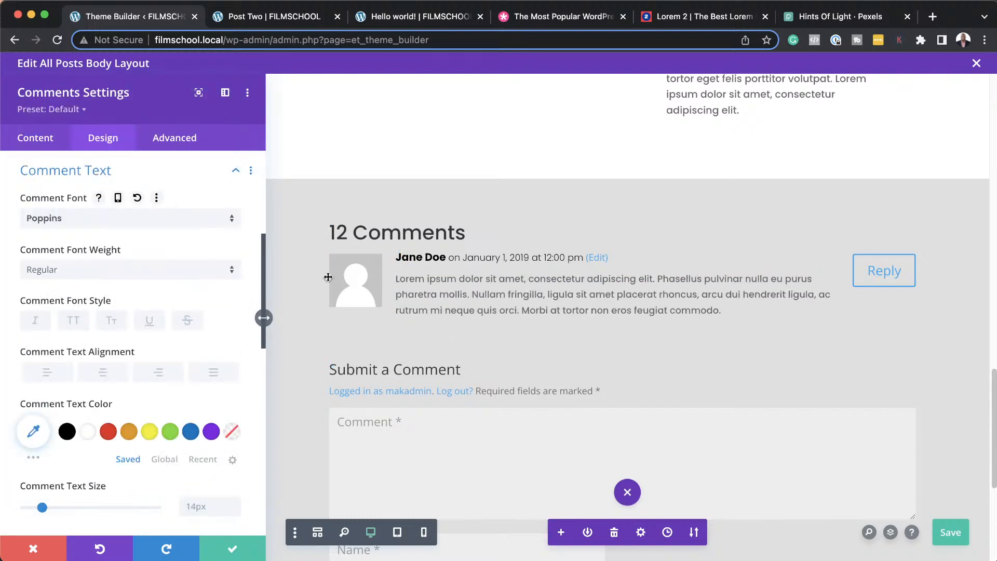
- Set the font of the "Submit a Comment" form title to Poppins
click(329, 362)
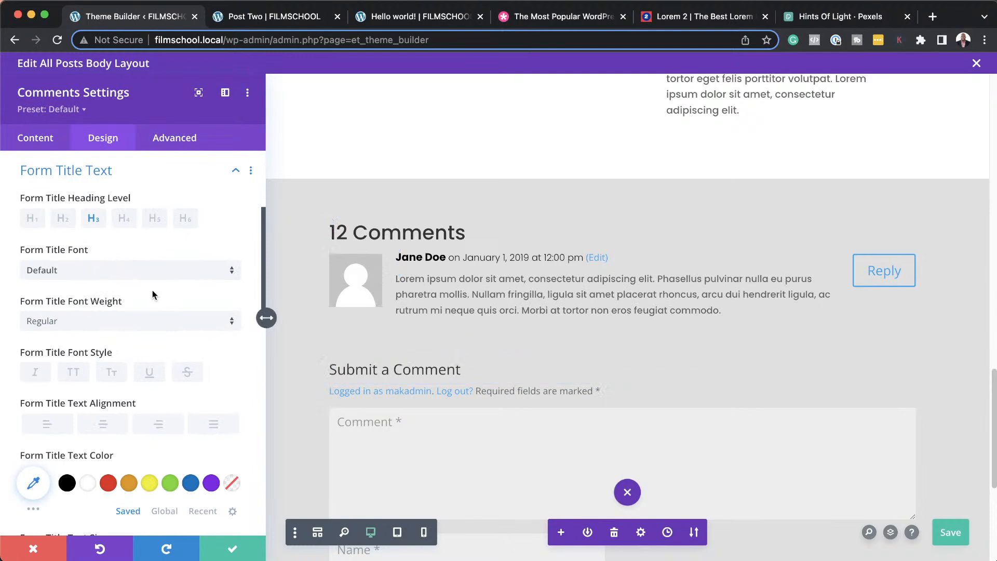
click(144, 273)
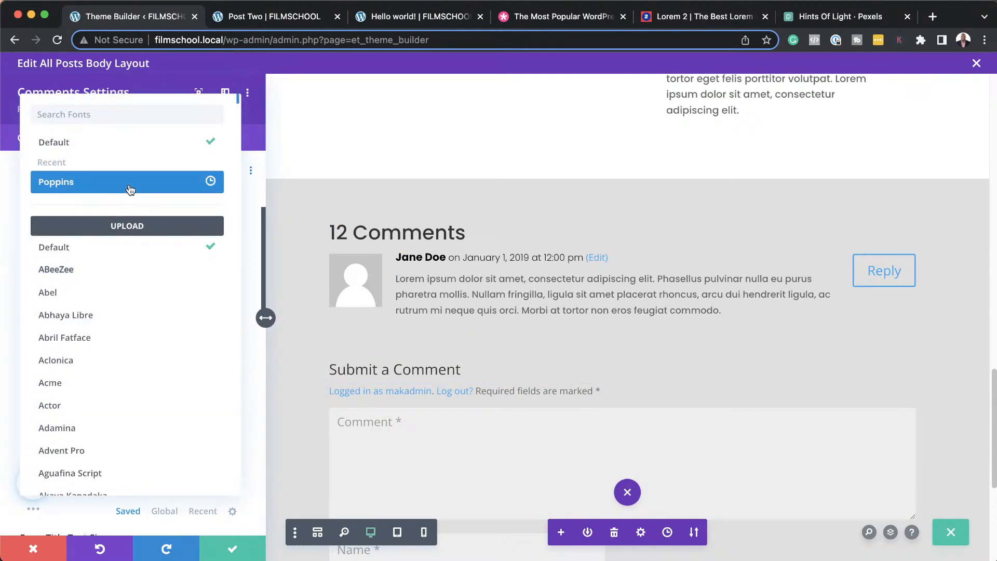
click(130, 190)
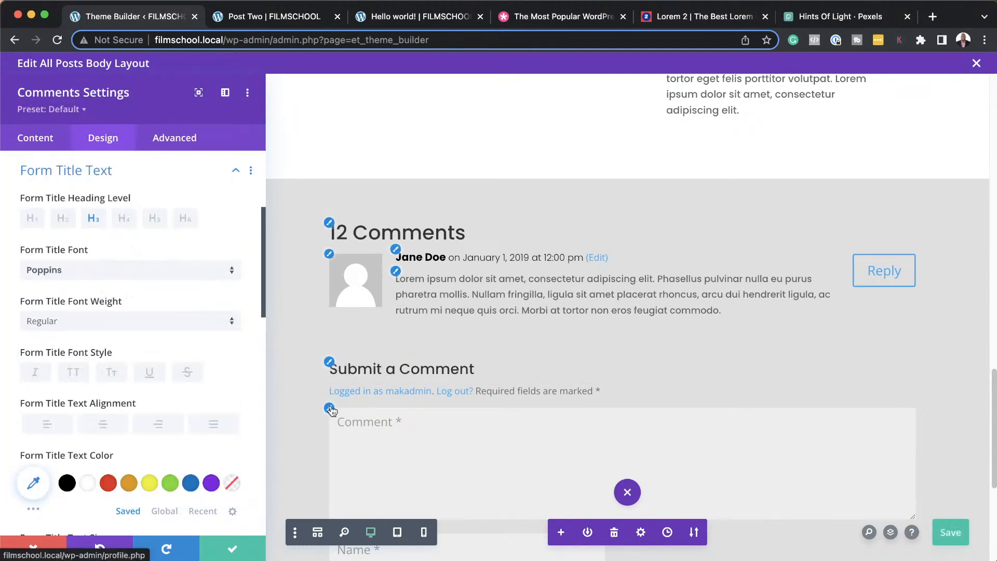
- Review the design options for the comment form's fields, including background, text and focus colors
click(329, 408)
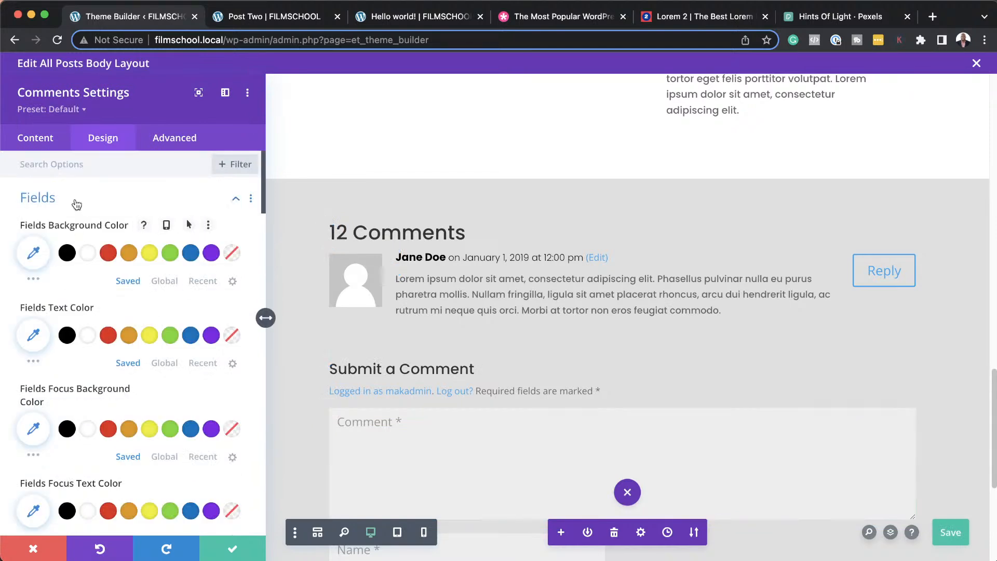
scroll(155, 311, down, 1)
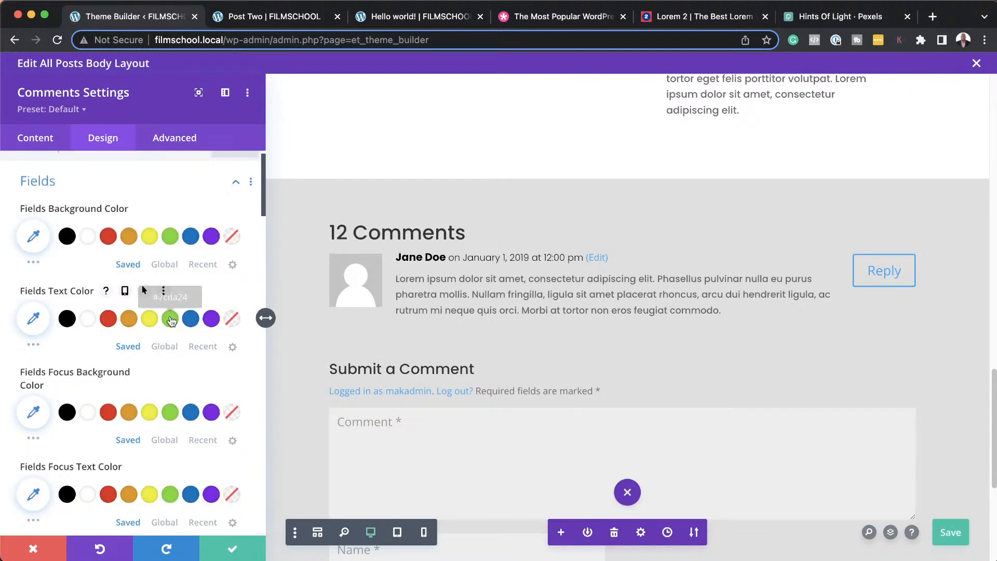
scroll(430, 406, down, 2)
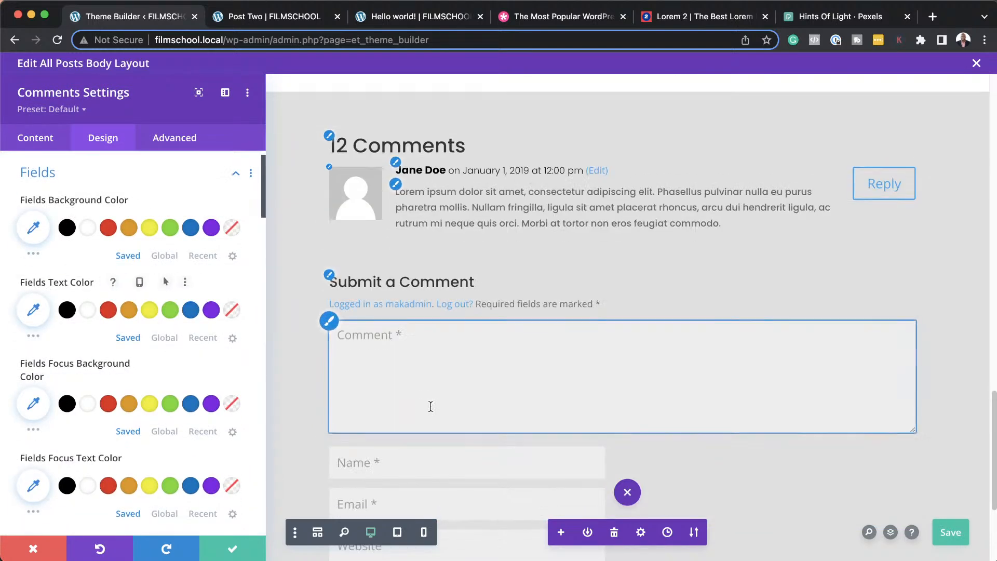
click(330, 321)
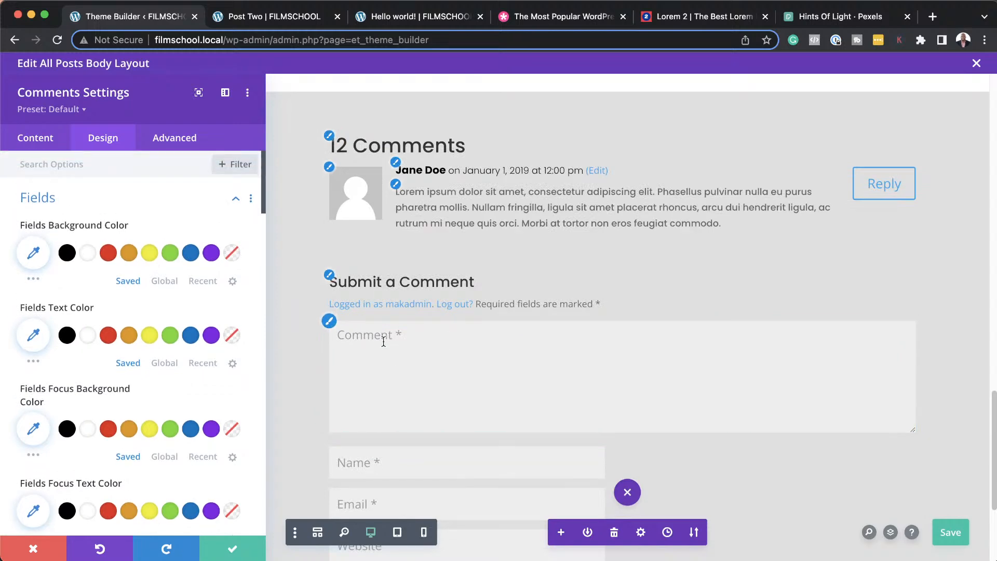
scroll(422, 438, down, 4)
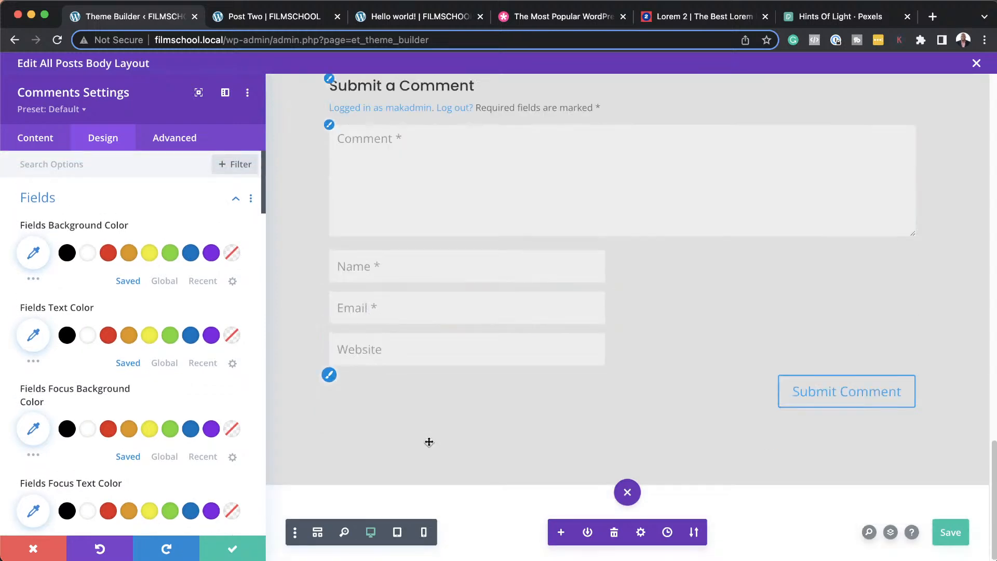
- Enable custom styles for the comment form button with Poppins as its font, and save the Comments module settings
click(329, 374)
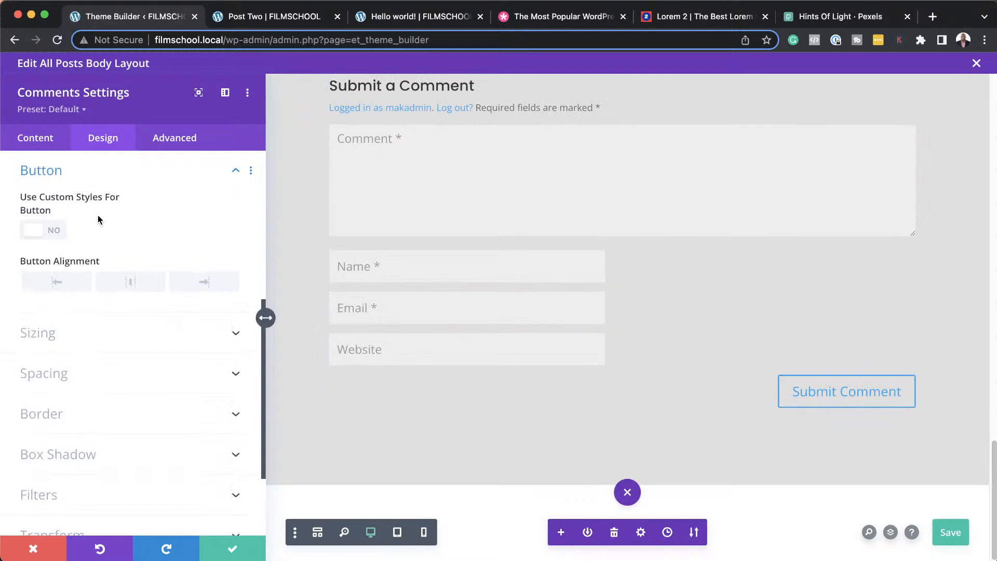
click(57, 231)
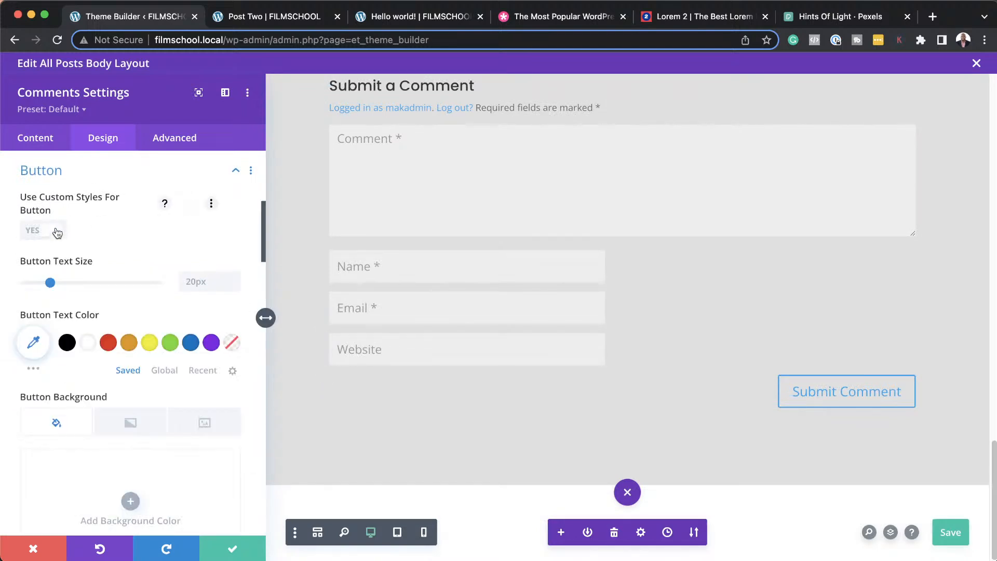
scroll(130, 311, down, 10)
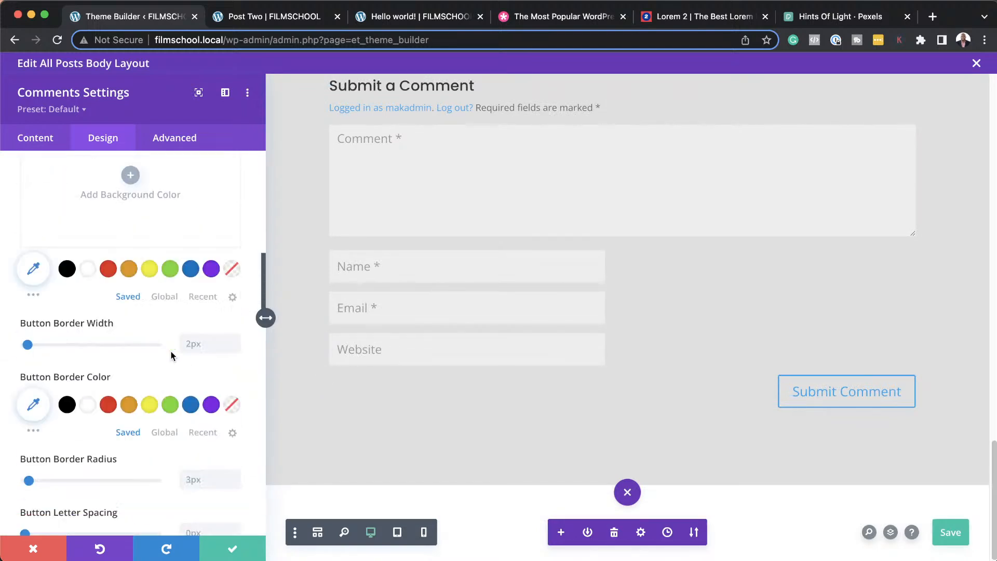
click(109, 407)
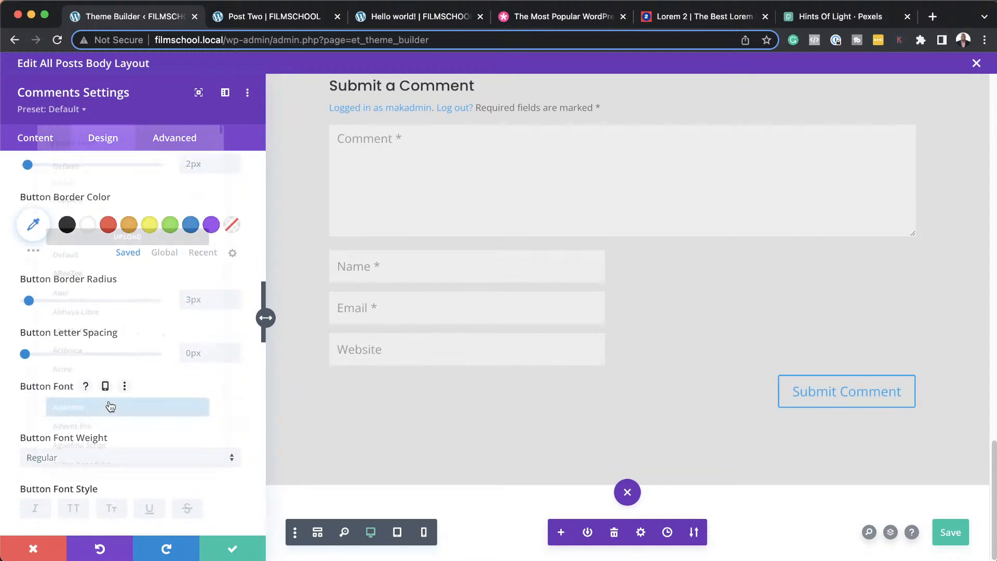
click(92, 183)
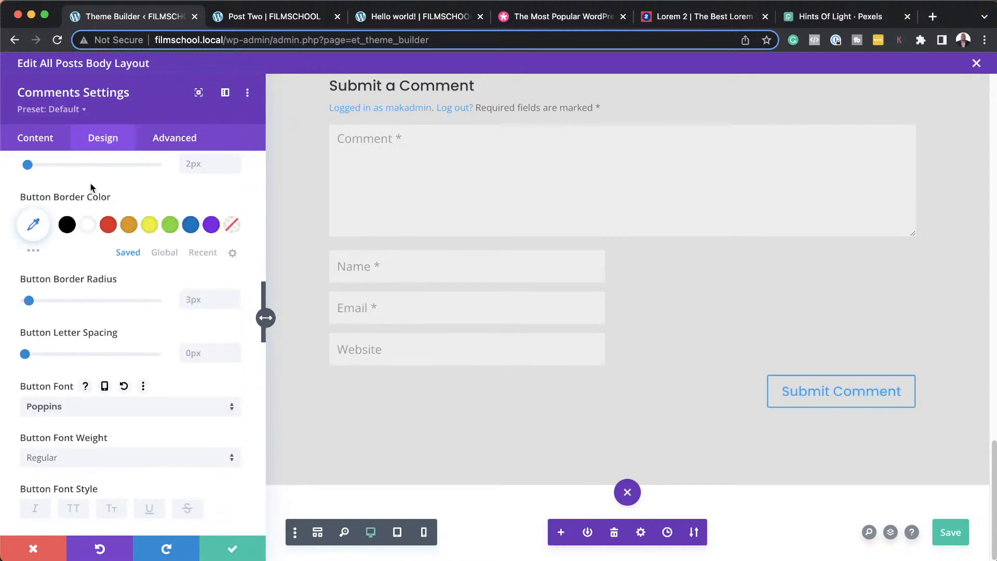
scroll(123, 428, down, 4)
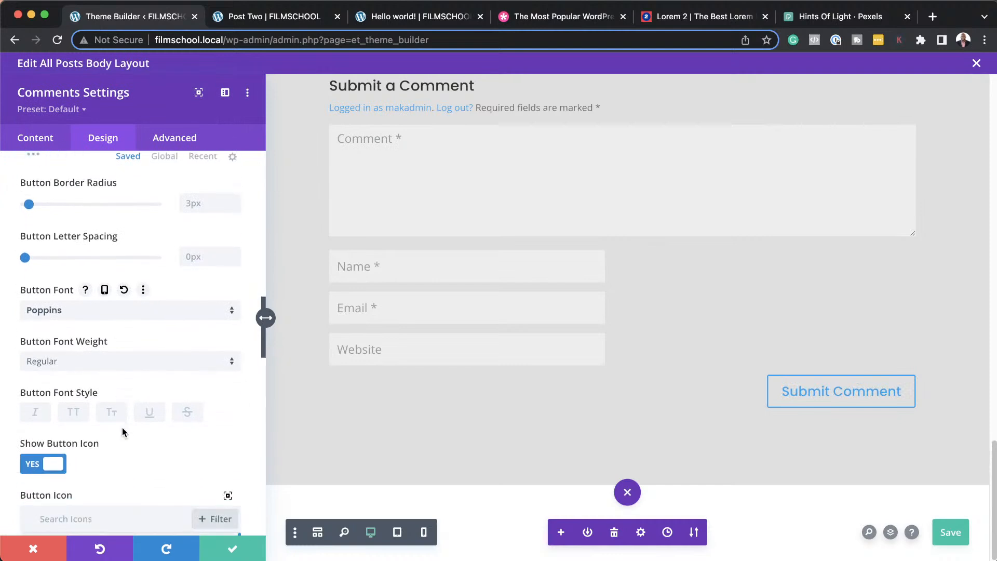
scroll(123, 428, down, 5)
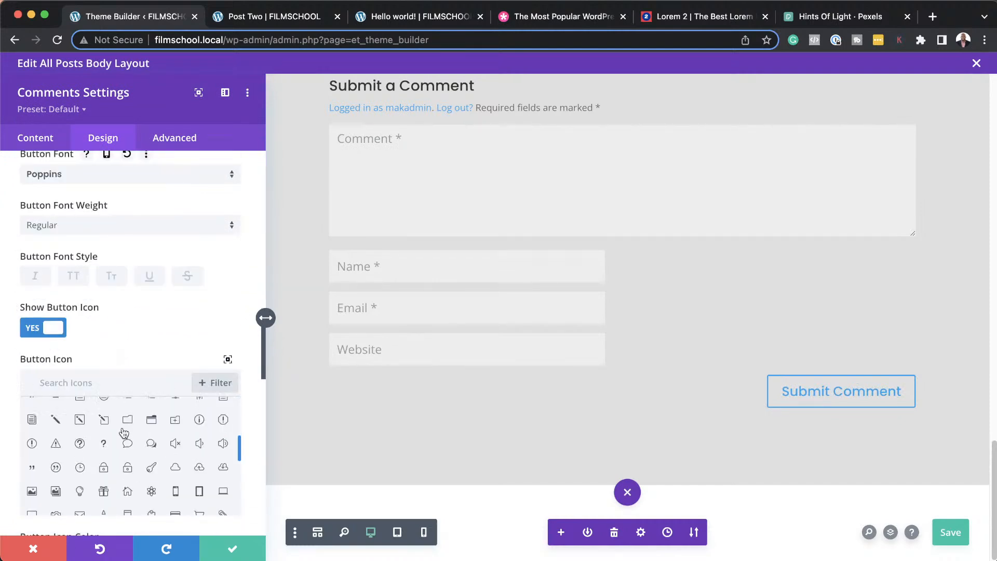
scroll(123, 433, down, 1)
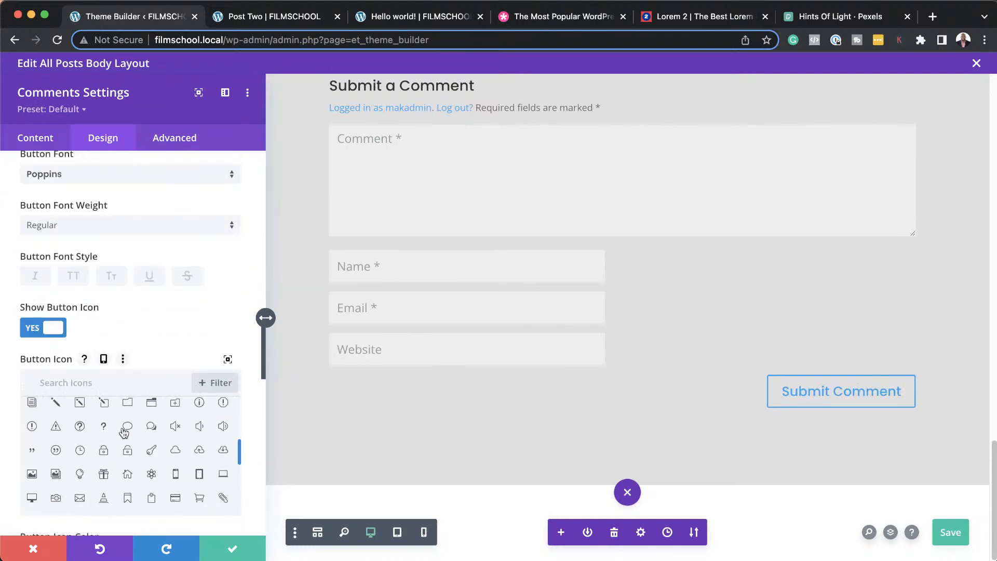
click(234, 551)
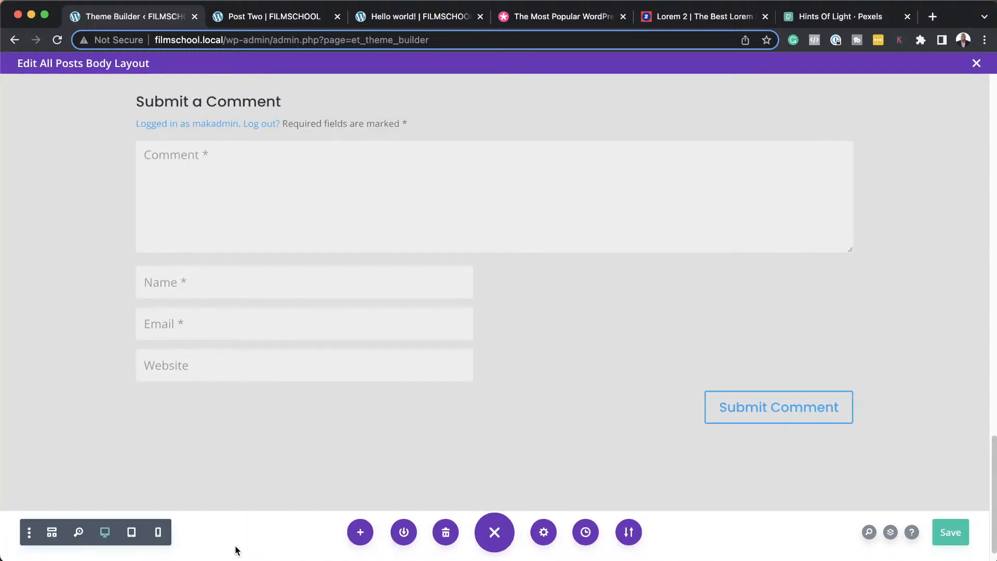
scroll(415, 447, up, 15)
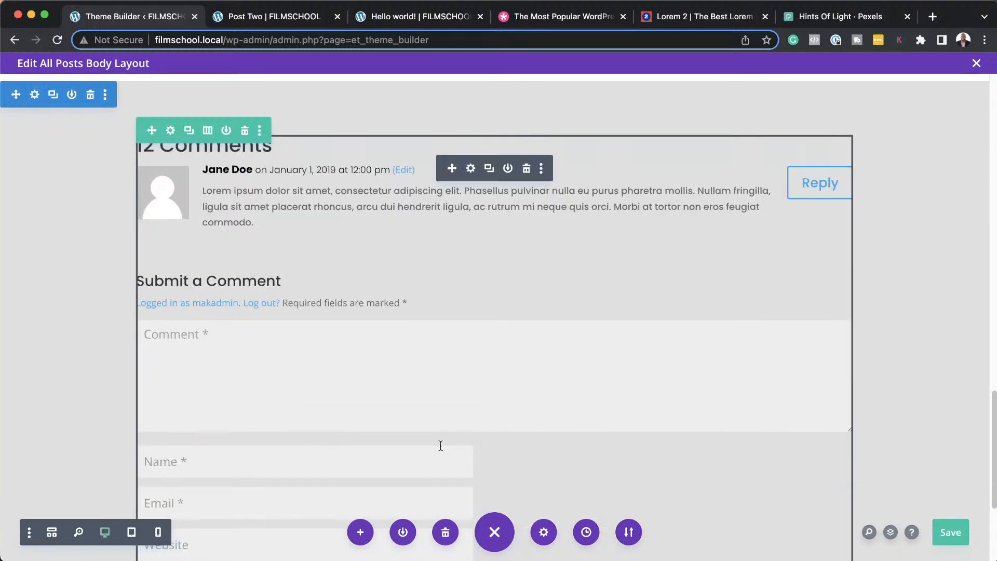
- Add a new row beneath the post content row and insert a Post Navigation module in it
scroll(442, 449, up, 8)
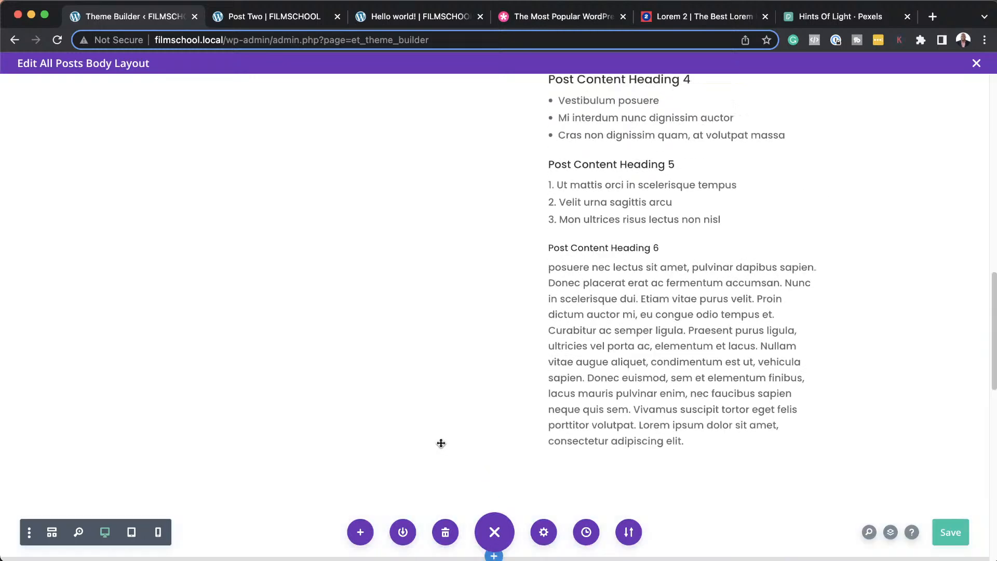
scroll(442, 441, down, 8)
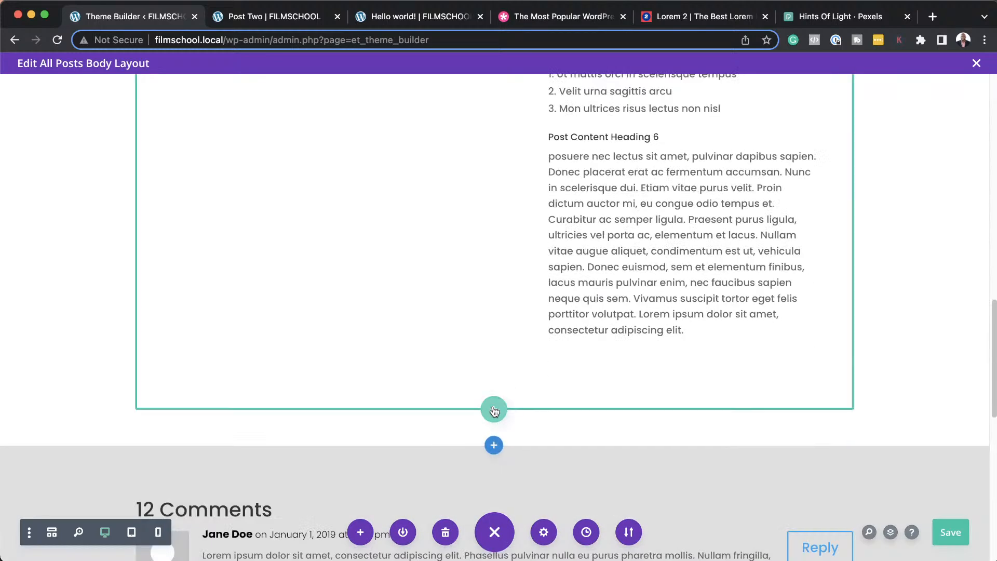
click(494, 409)
click(435, 206)
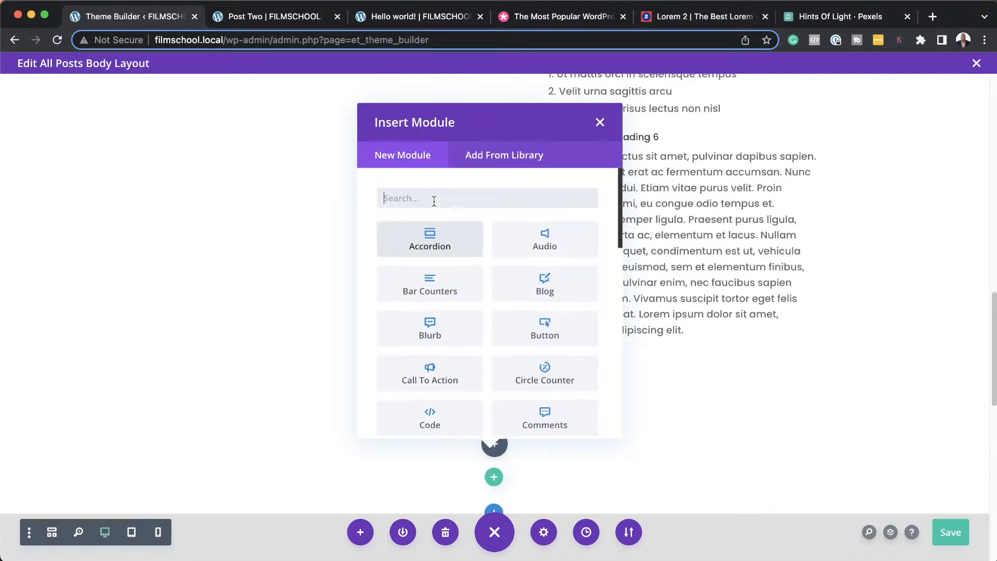
text(pos)
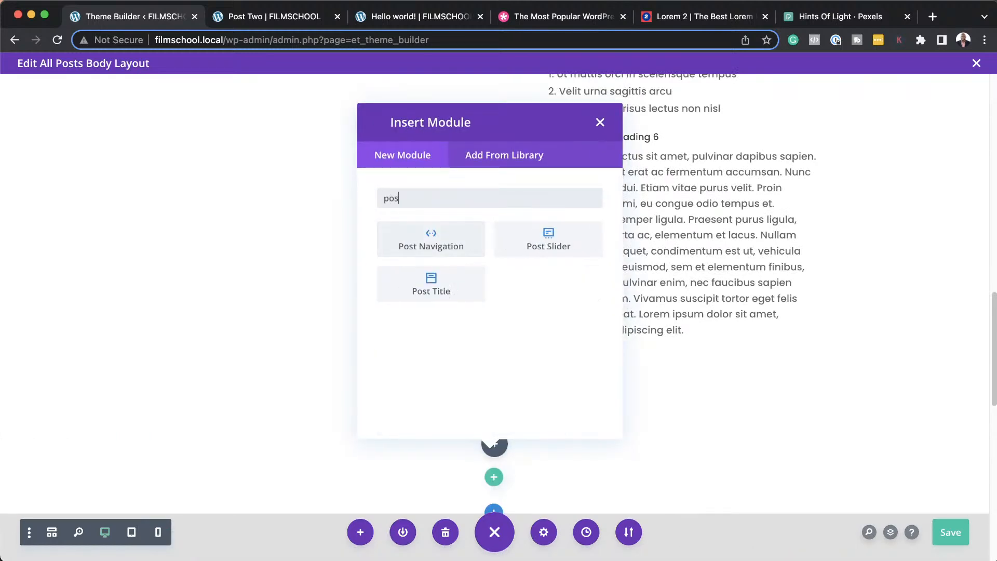
click(444, 236)
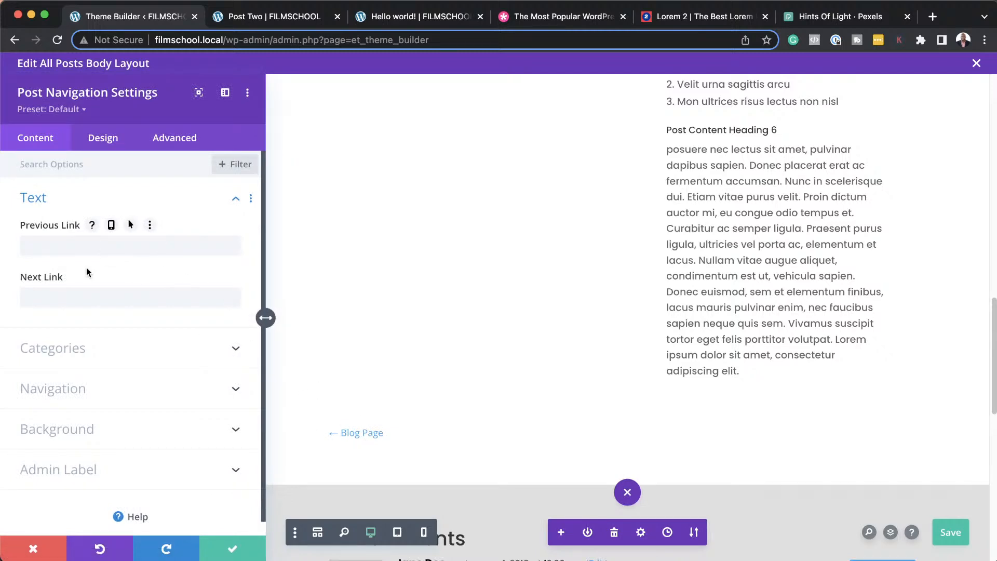
- Set the Post Navigation module's previous link text to "Previous" and its next link text to "Next"
text(Previous)
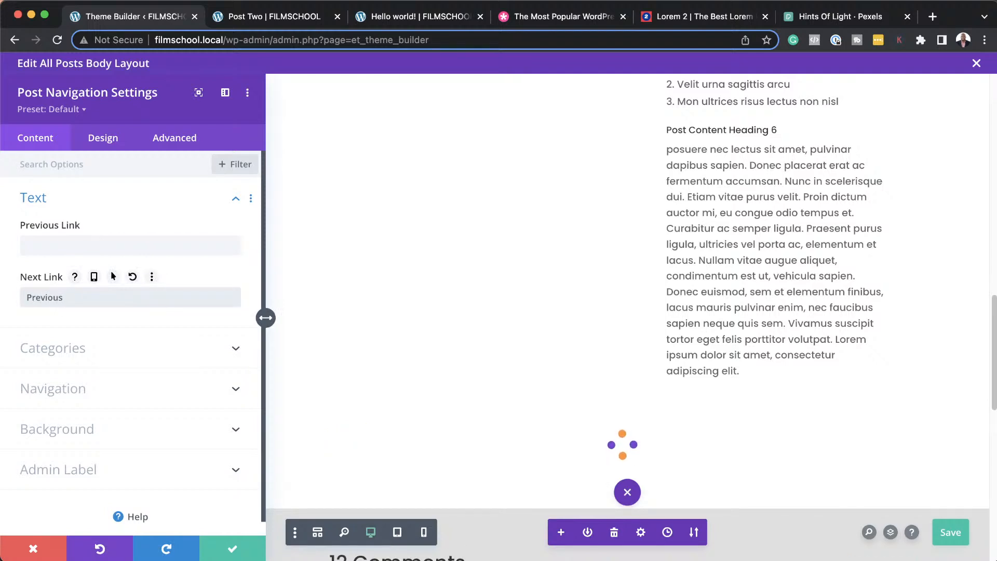
double_click(68, 302)
key(super+x)
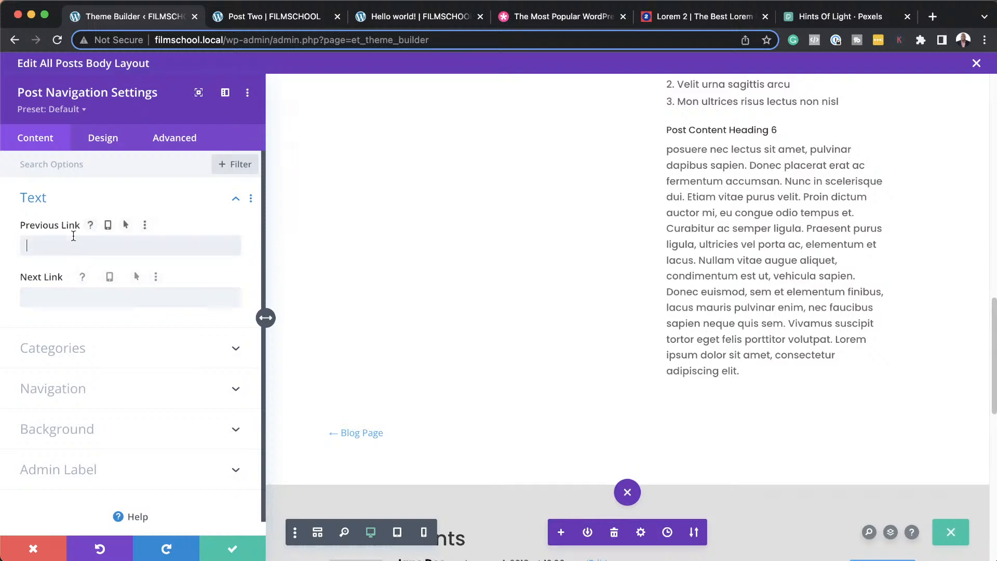
click(74, 245)
key(super+v)
click(55, 303)
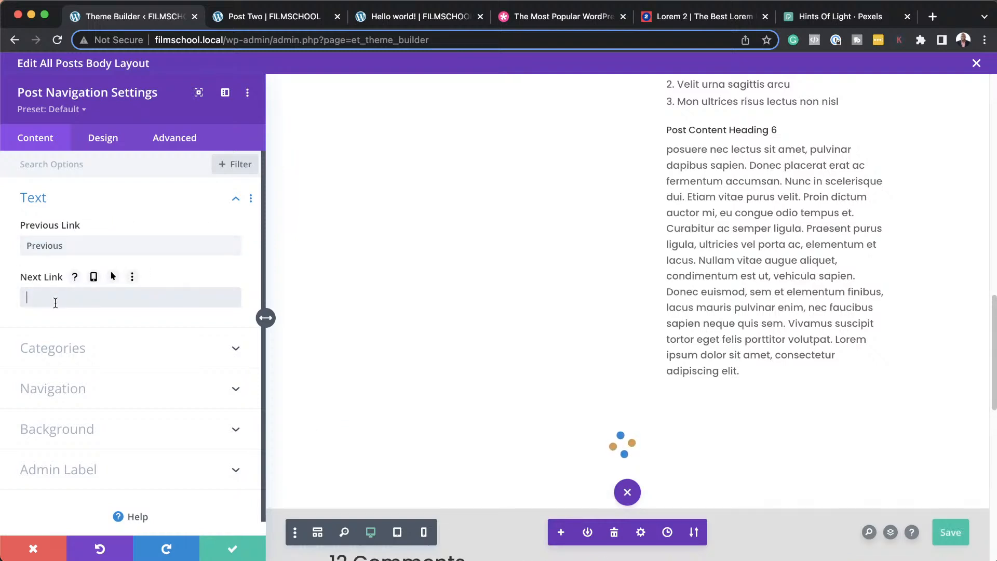
text(Next)
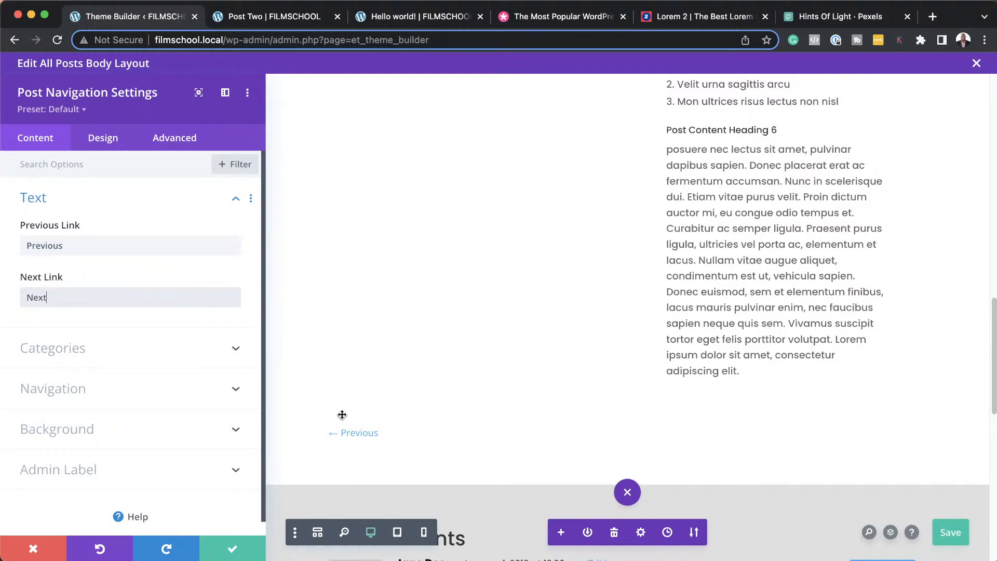
- Style the navigation links' text in Poppins, uppercase and Bold weight, and save the Post Navigation module settings
click(102, 139)
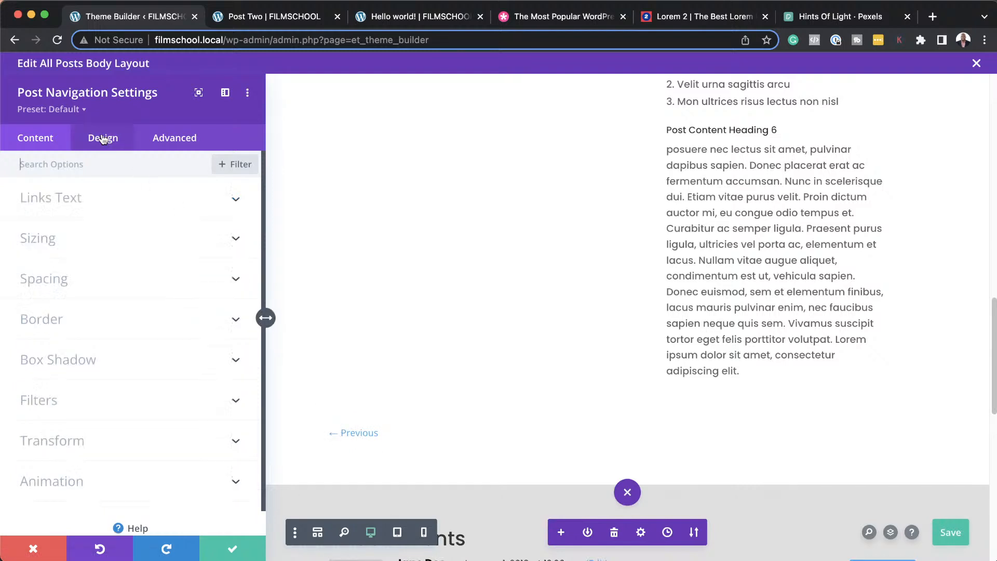
click(78, 206)
click(79, 247)
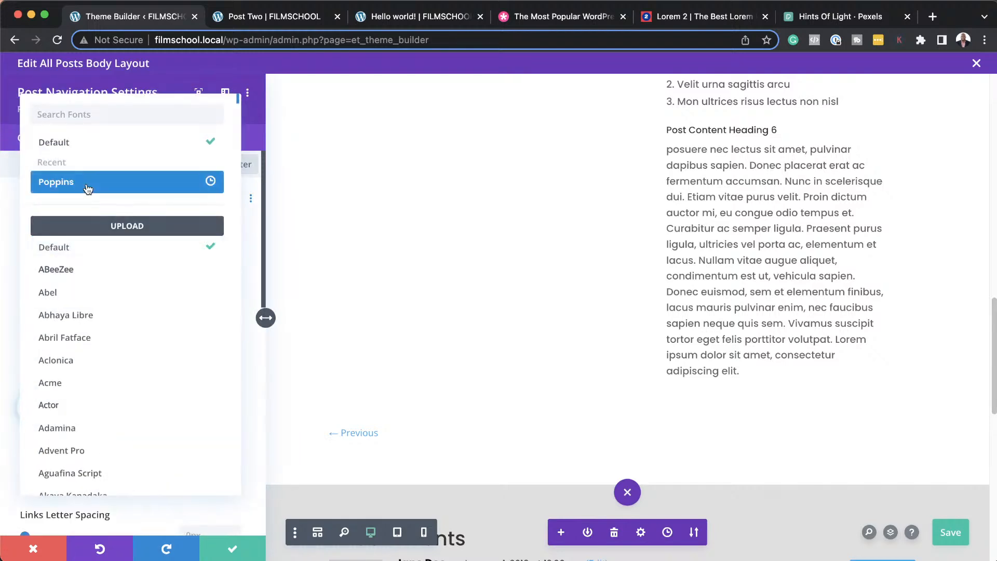
click(88, 188)
click(73, 351)
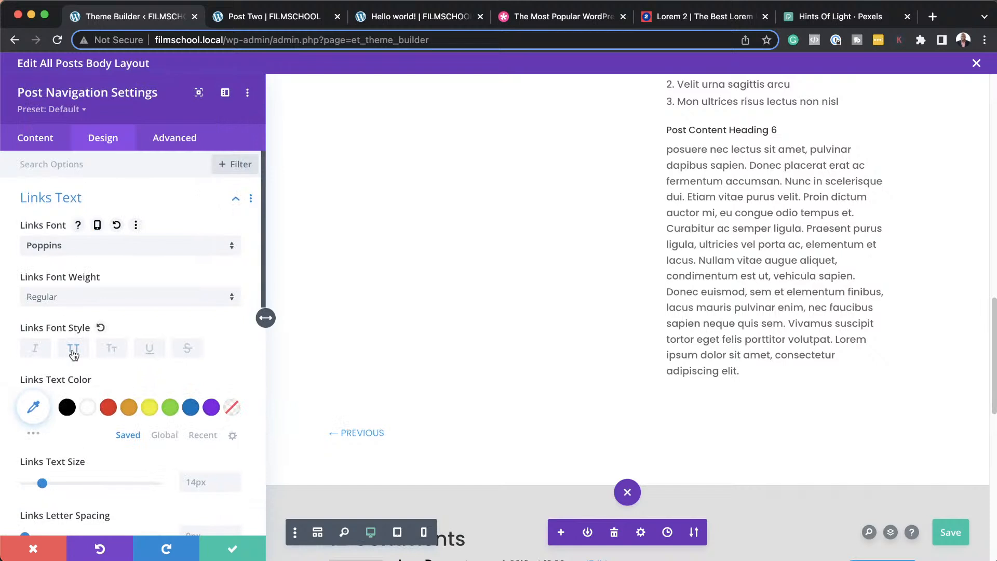
click(61, 297)
click(76, 428)
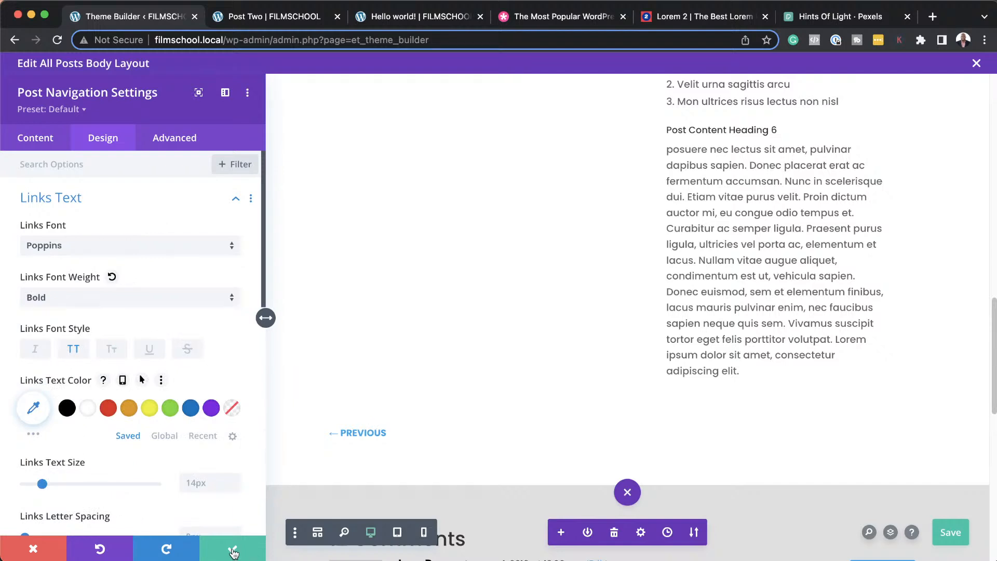
click(233, 552)
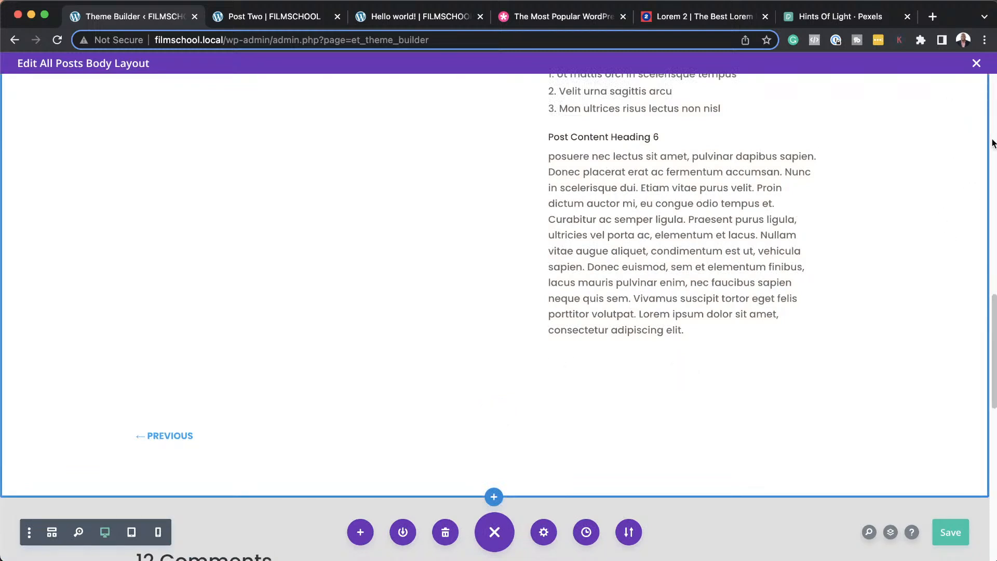
- Save and exit the All Posts body layout, keeping all changes in the Theme Builder
click(976, 64)
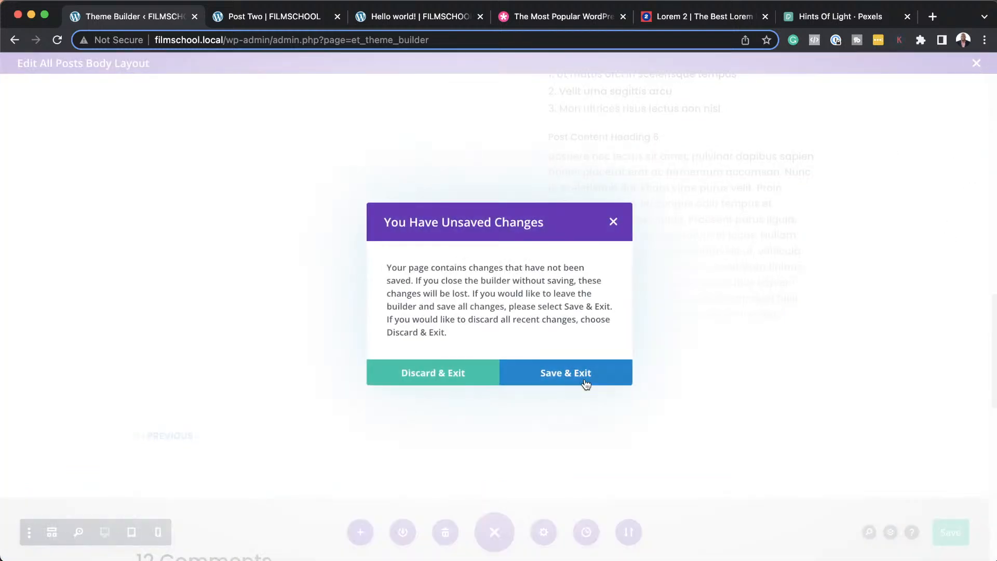
click(584, 383)
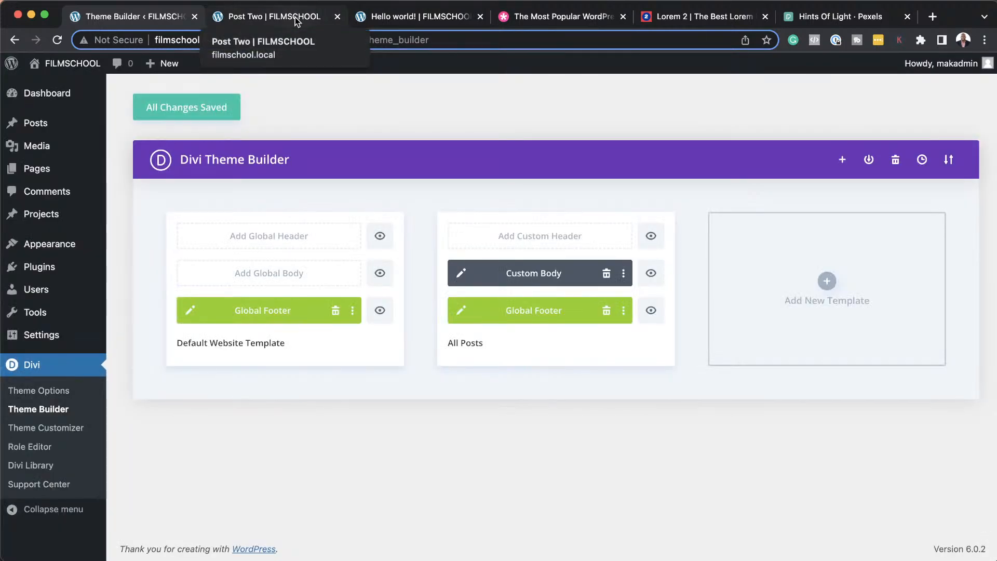
click(218, 118)
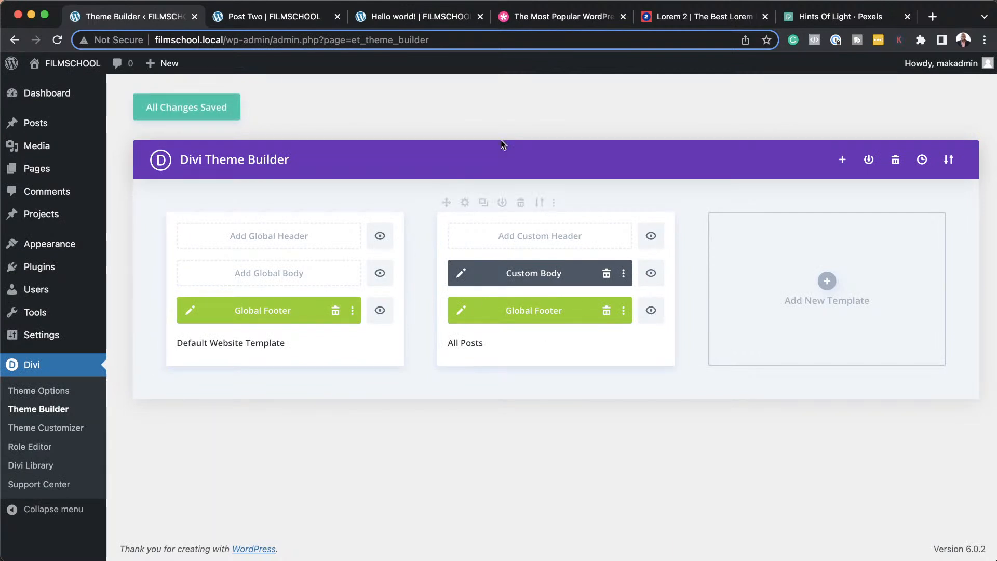
- Reload the live Post Two page and check its post navigation and comments section
click(303, 18)
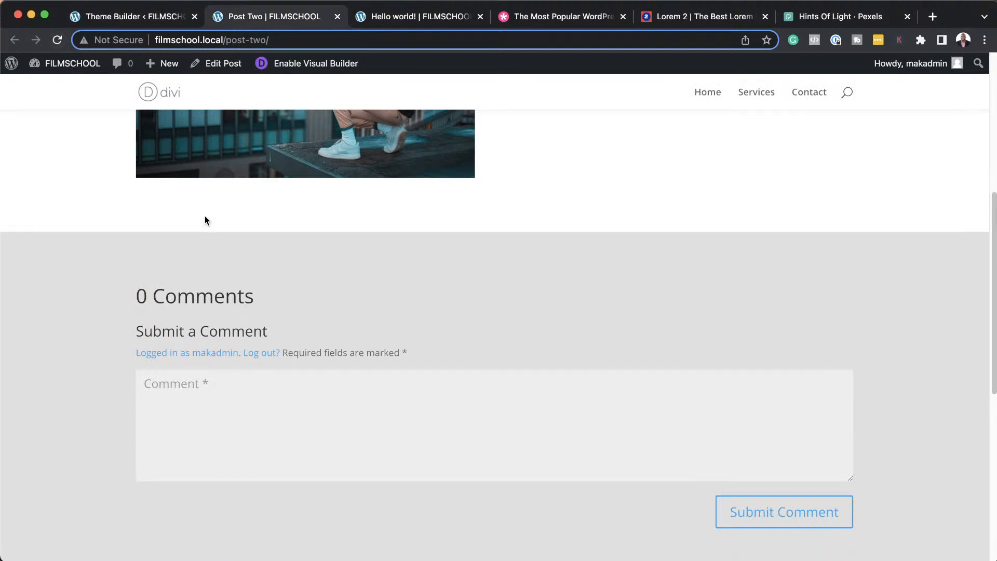
scroll(501, 263, up, 7)
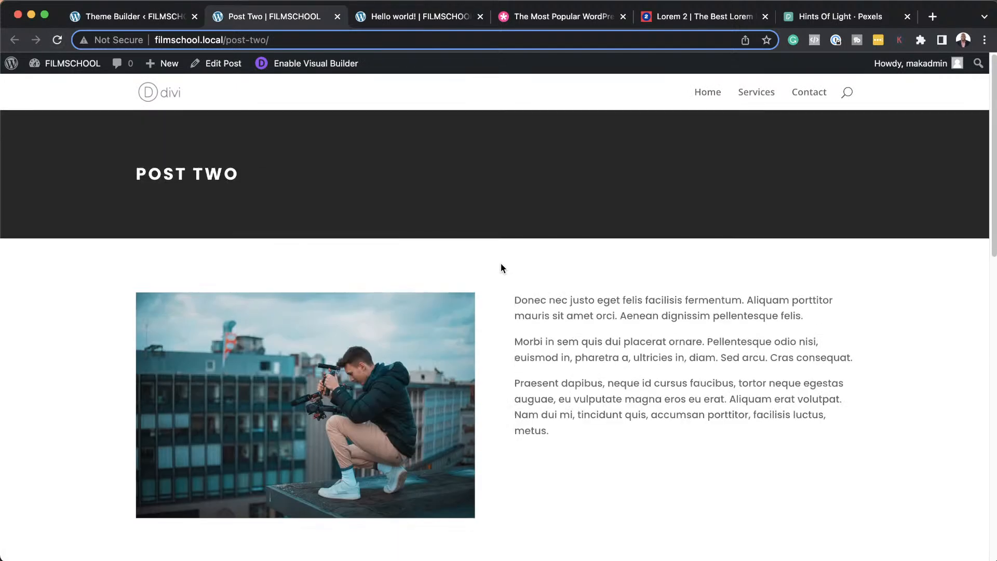
key(super+r)
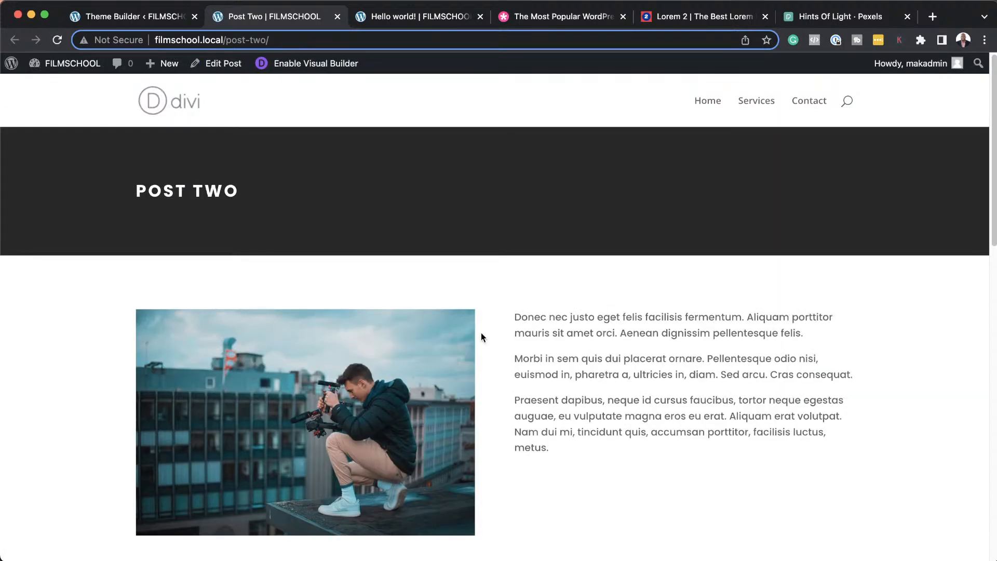
scroll(481, 332, down, 10)
scroll(482, 337, up, 3)
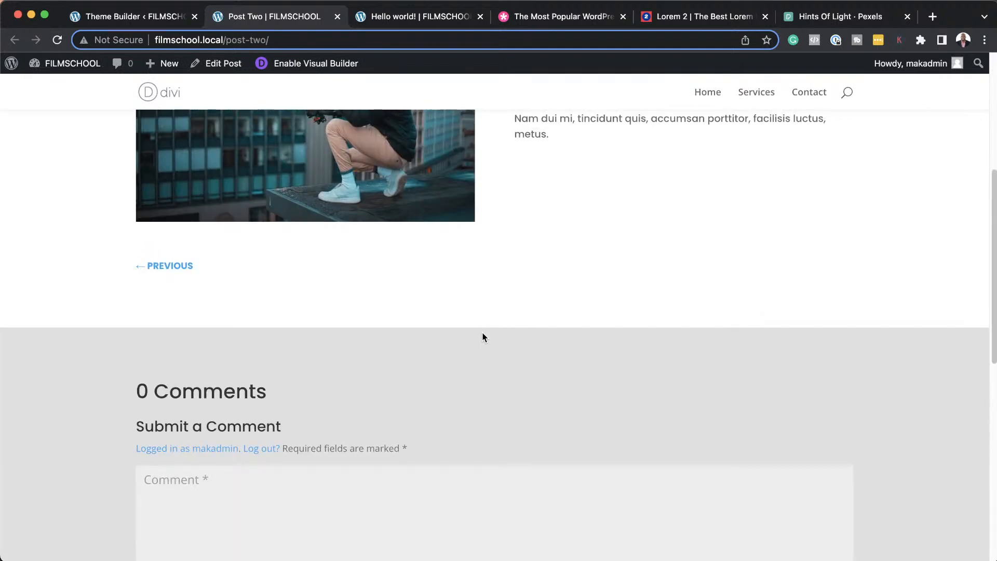
- Test the Previous and Next links between the Post Two and Hello world! posts, and review the Post Two layout
click(173, 268)
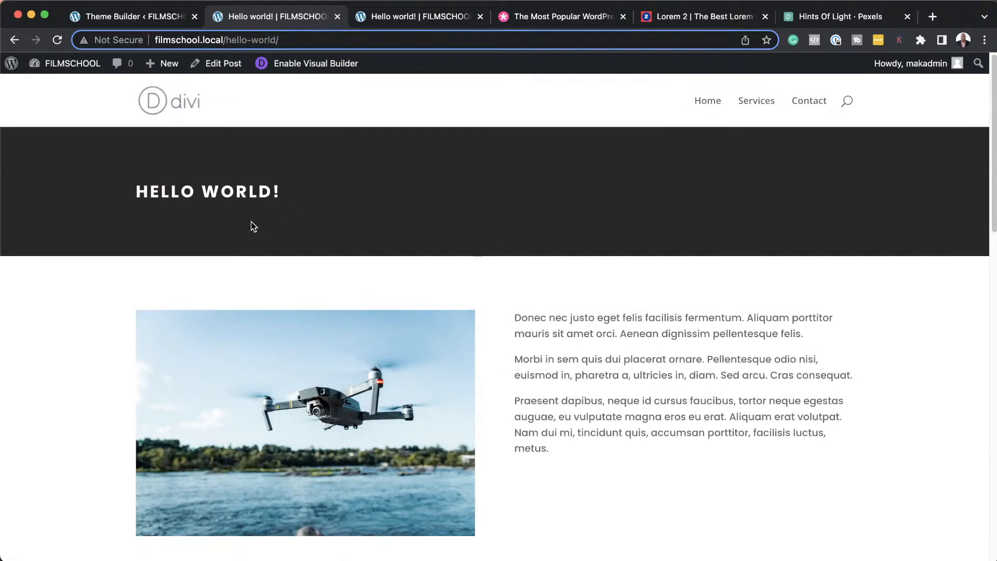
scroll(206, 386, down, 5)
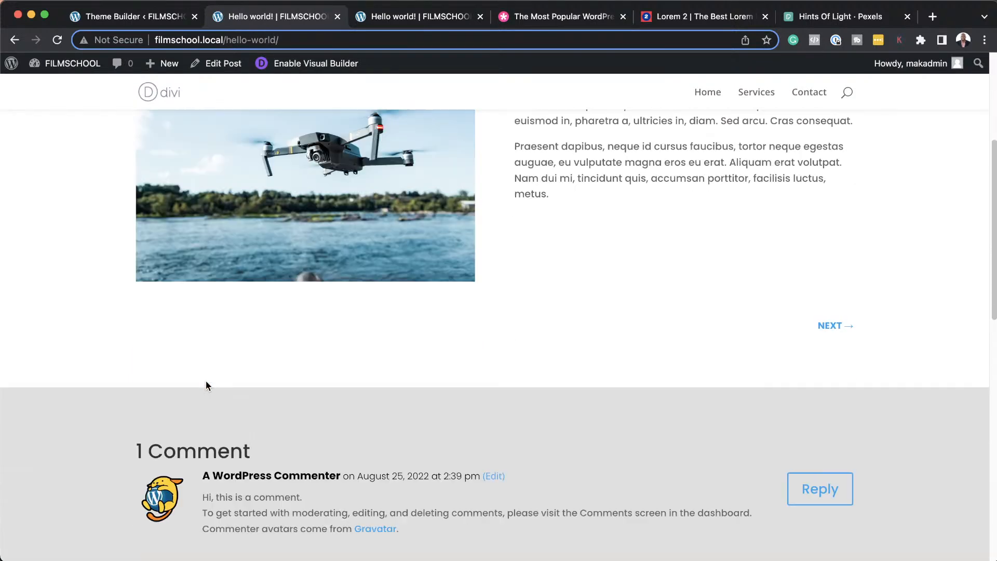
click(833, 317)
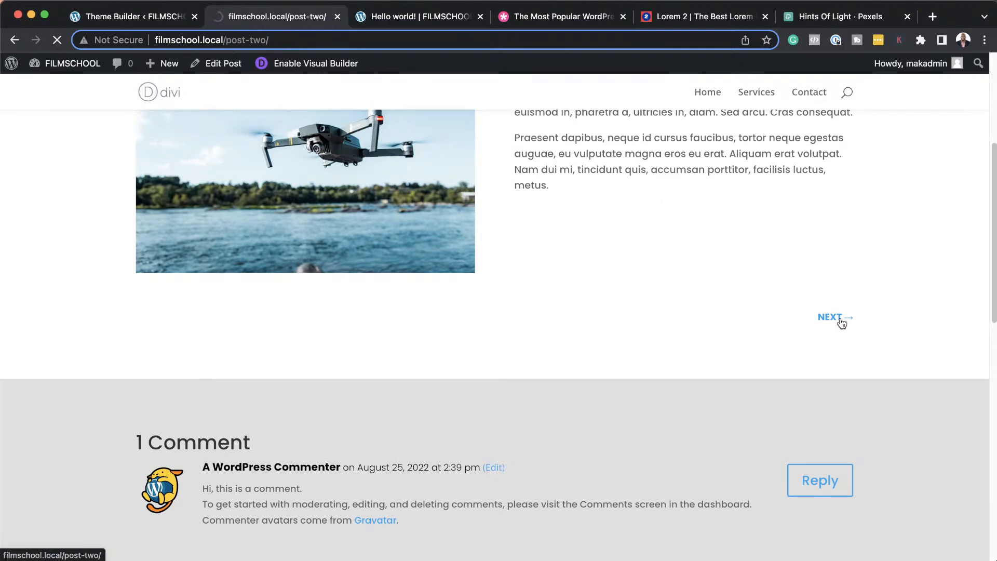
scroll(634, 322, down, 3)
scroll(633, 322, down, 8)
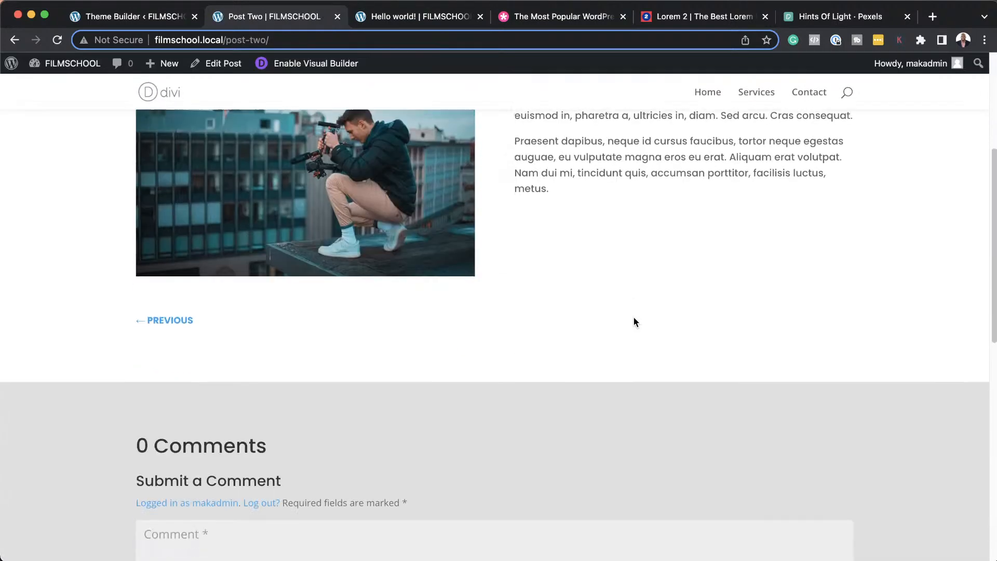
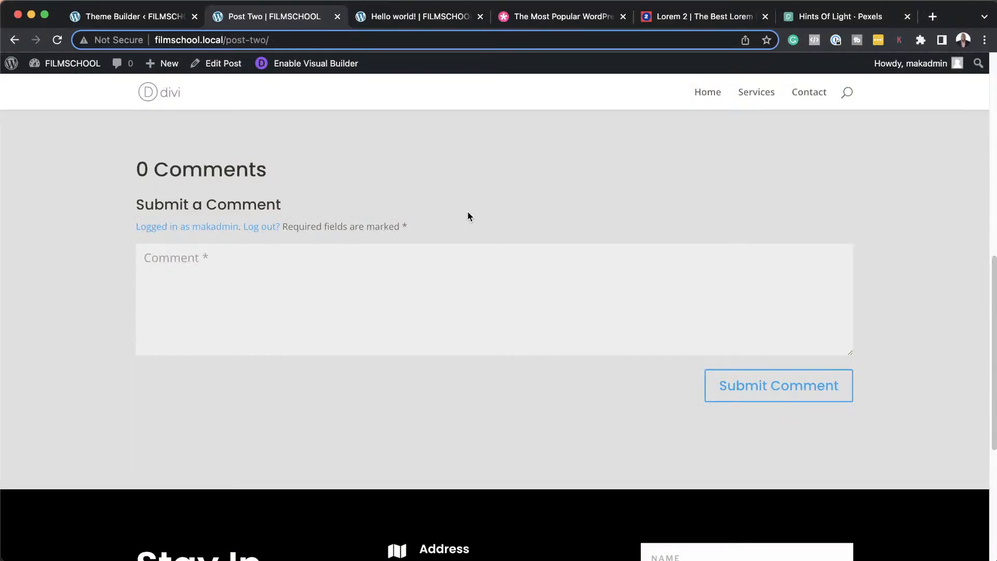
scroll(590, 248, up, 15)
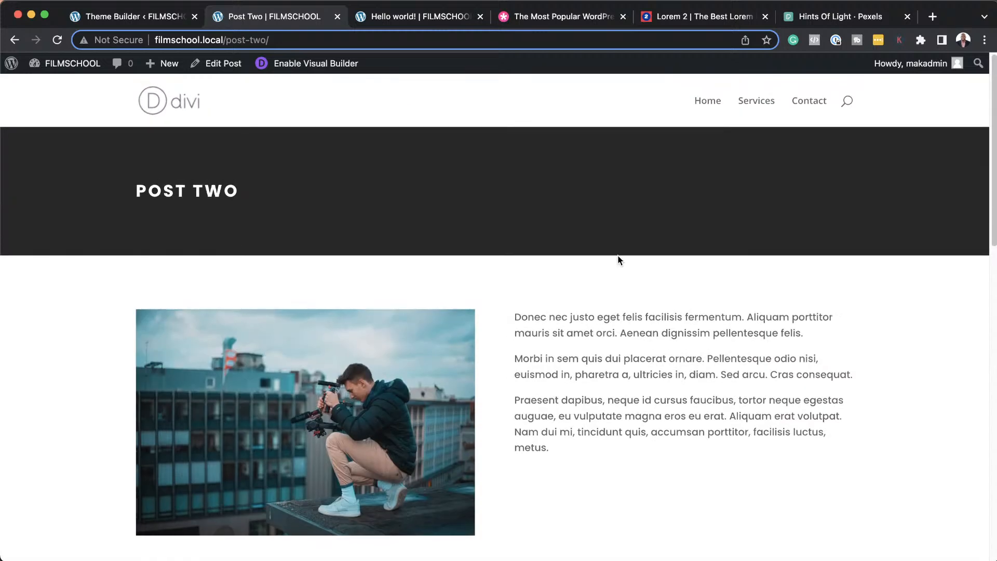
- Open the Home page from the site's page list for editing with the Divi Builder
click(136, 17)
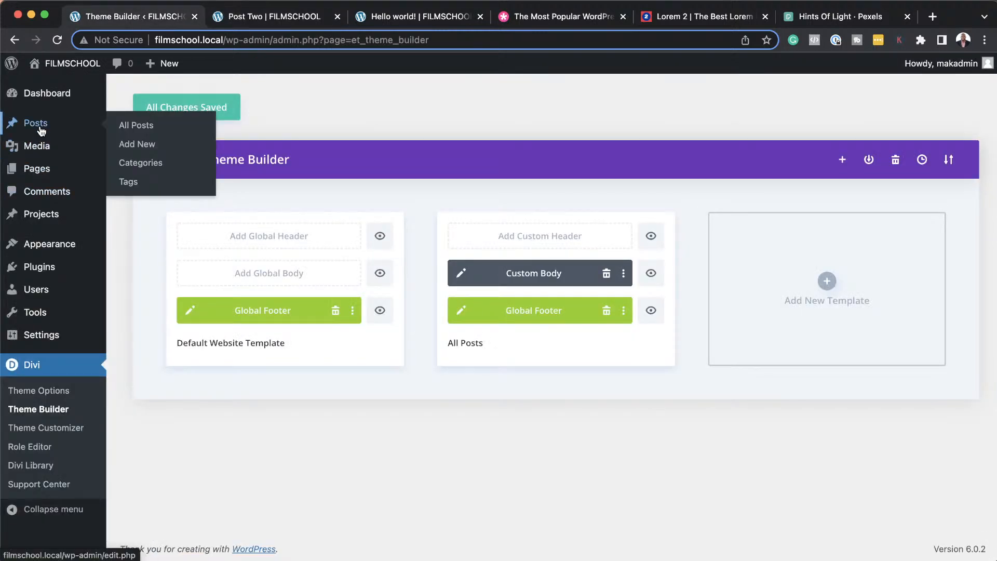
mouse_move(38, 169)
click(128, 170)
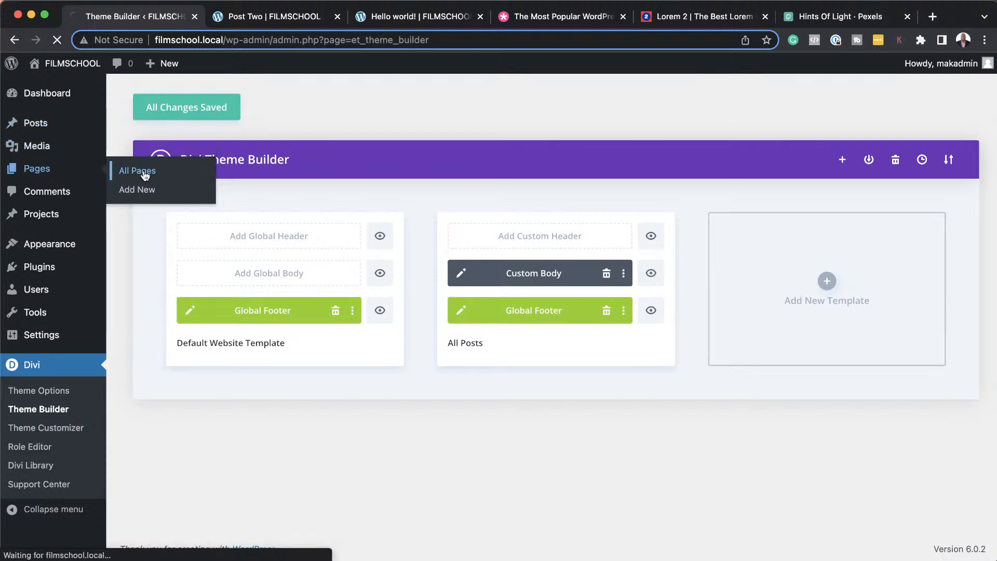
mouse_move(170, 248)
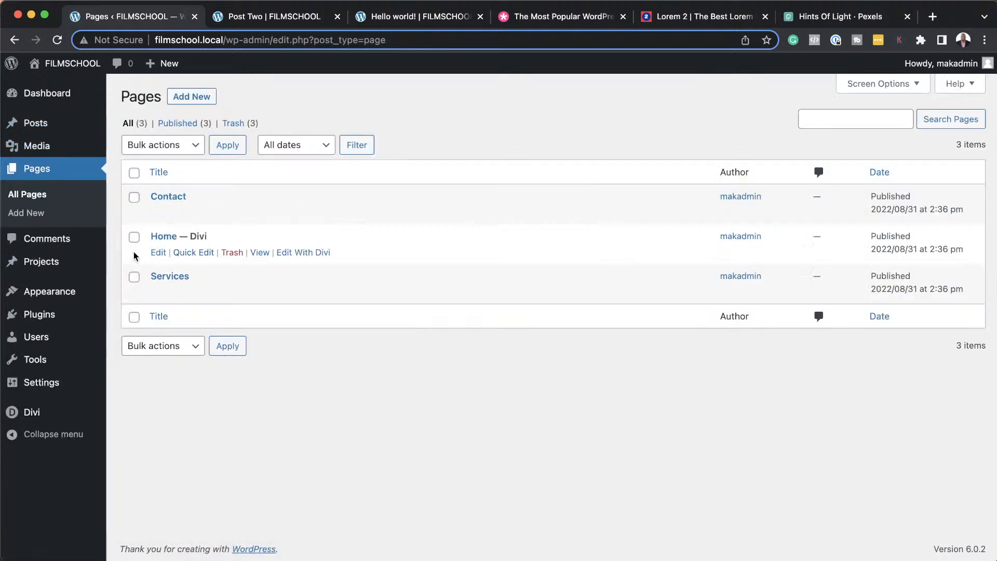
click(160, 253)
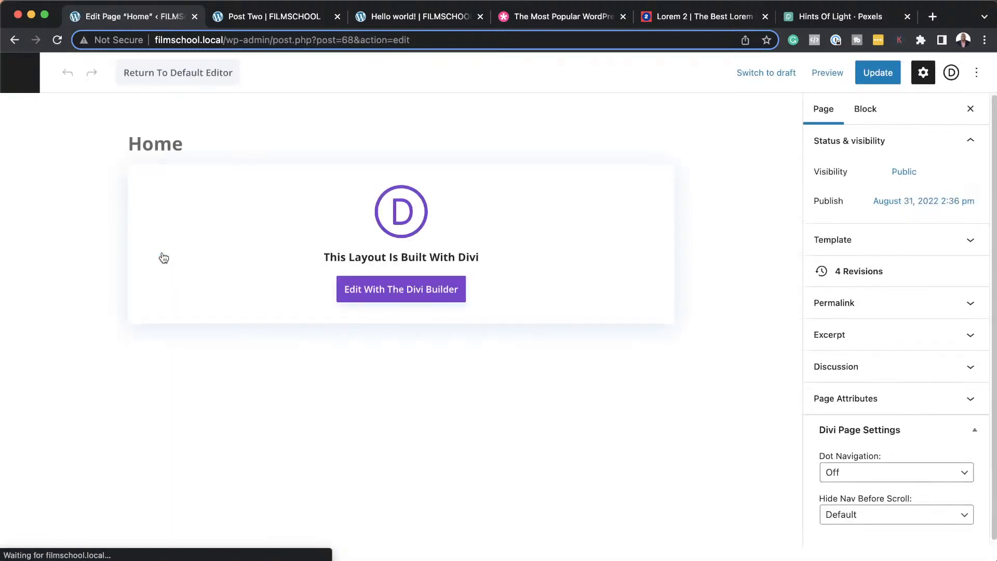
click(443, 293)
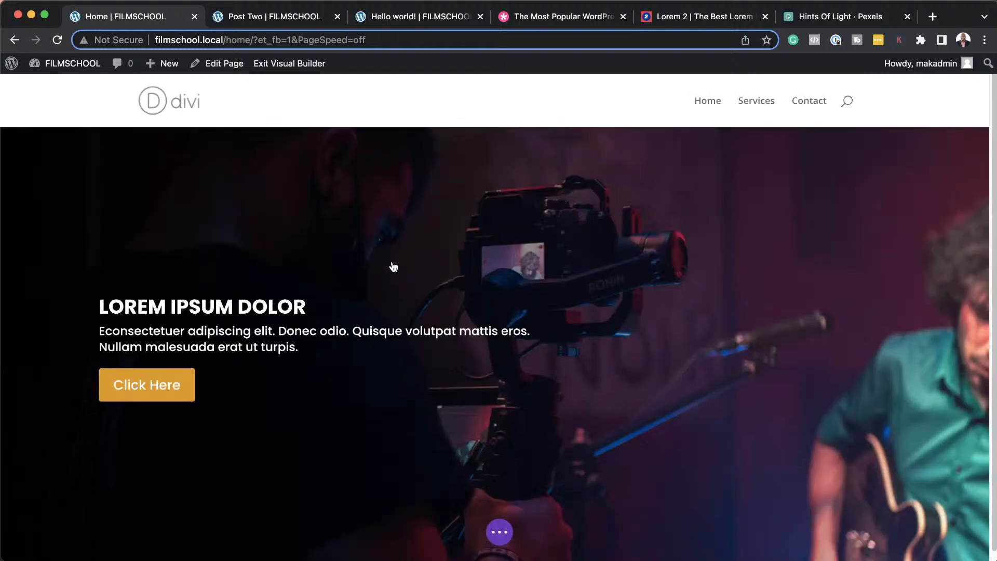
- Insert a regular section with a row of two equal columns between the features and Testimonials sections
scroll(526, 316, down, 10)
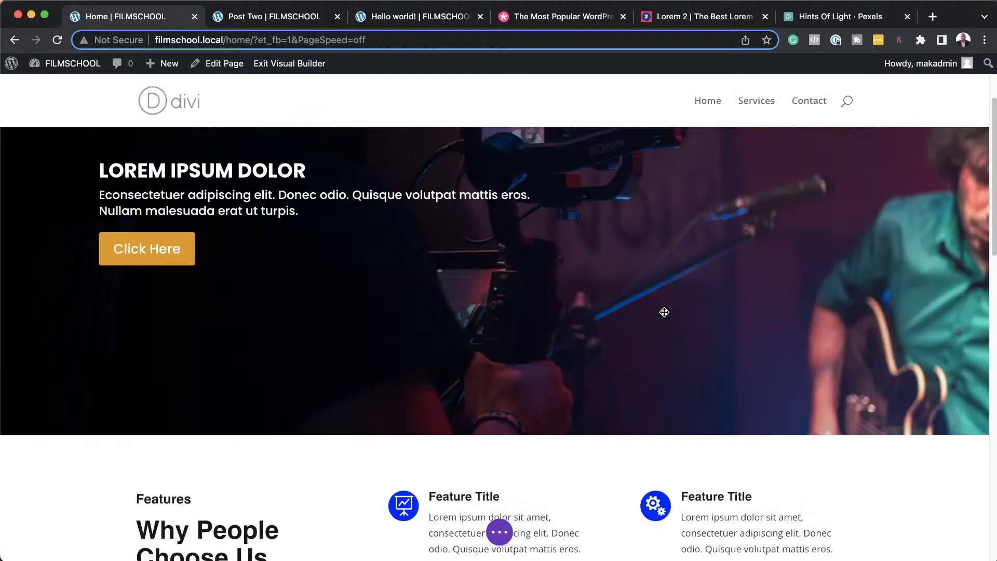
scroll(558, 280, down, 3)
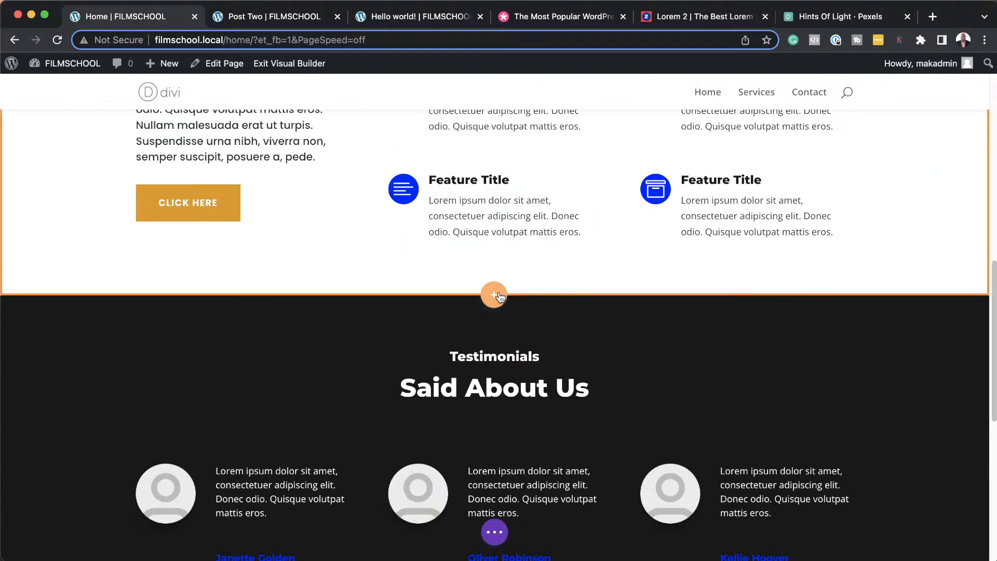
click(496, 292)
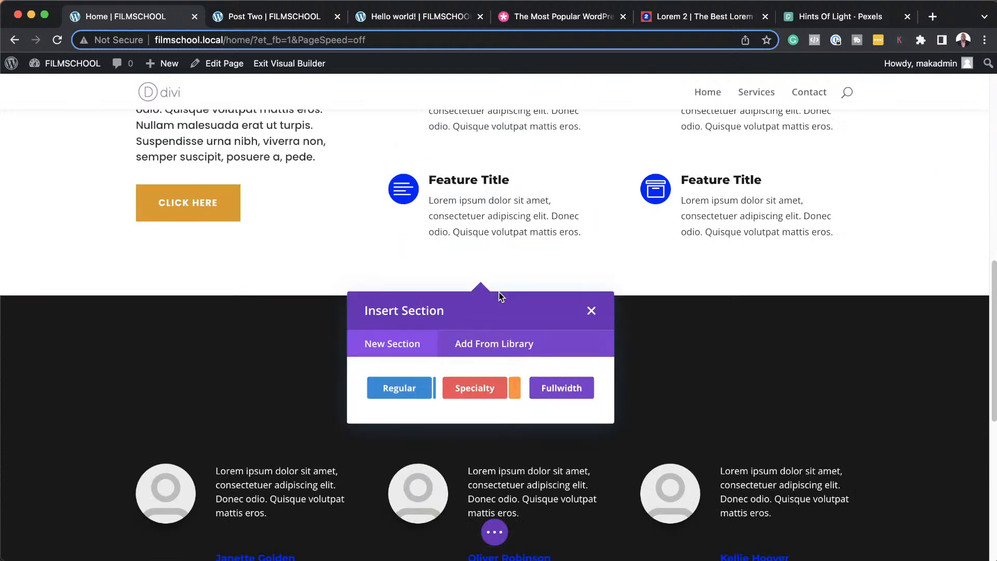
click(409, 390)
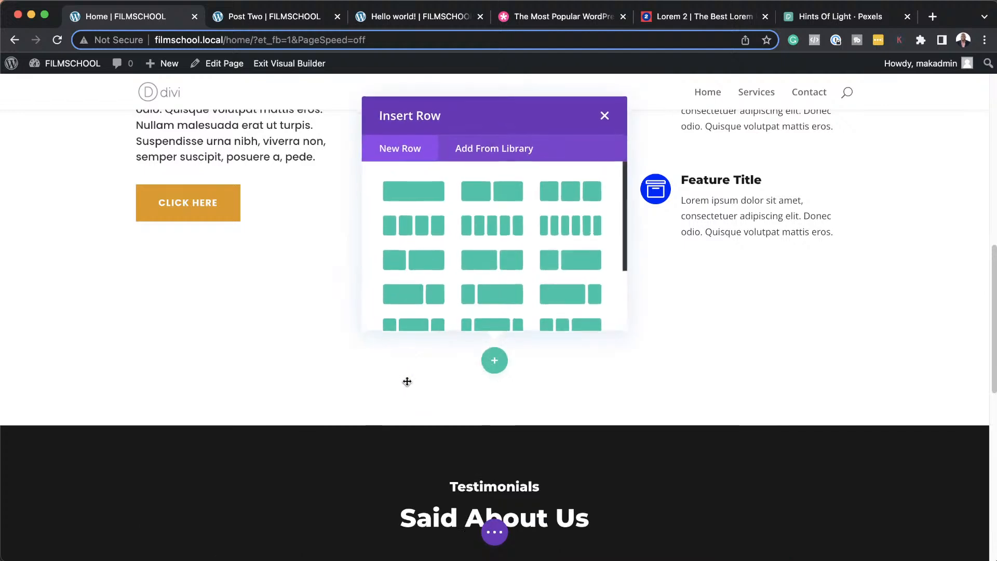
click(506, 196)
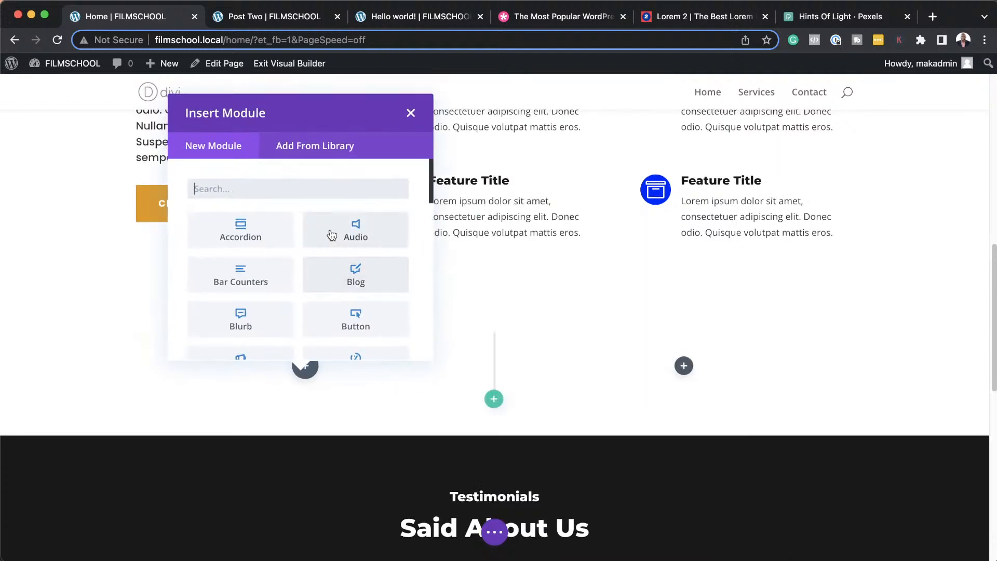
- Add an Image module to the new row's first column using the peaches picture Farm-to-table-41.jpg from the media library
text(image)
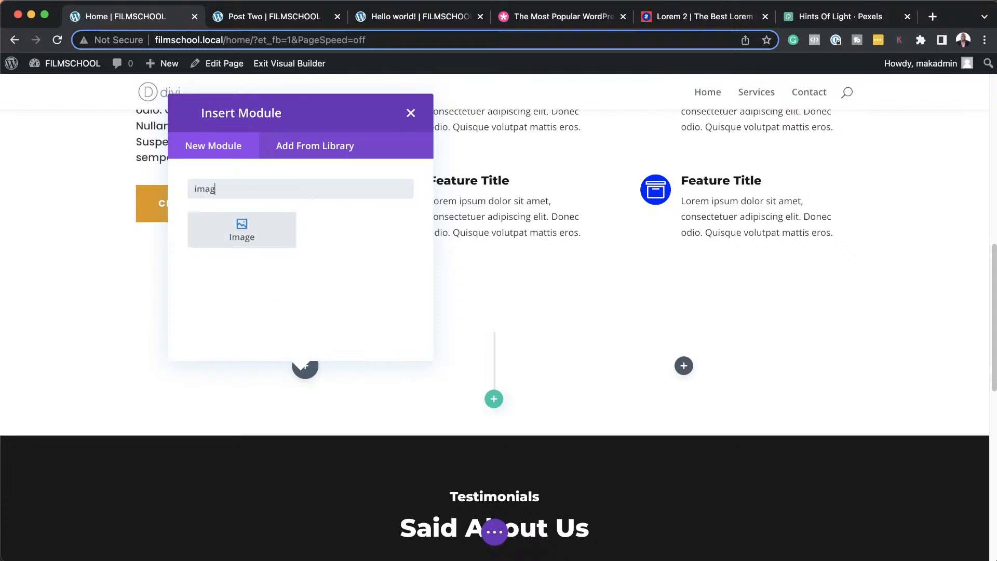
click(227, 229)
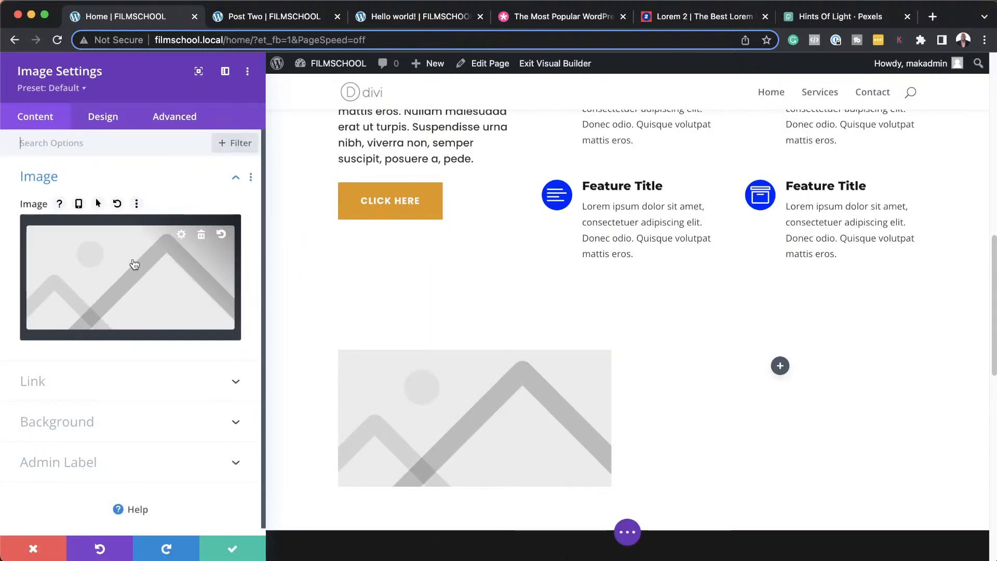
click(133, 264)
scroll(507, 362, down, 2)
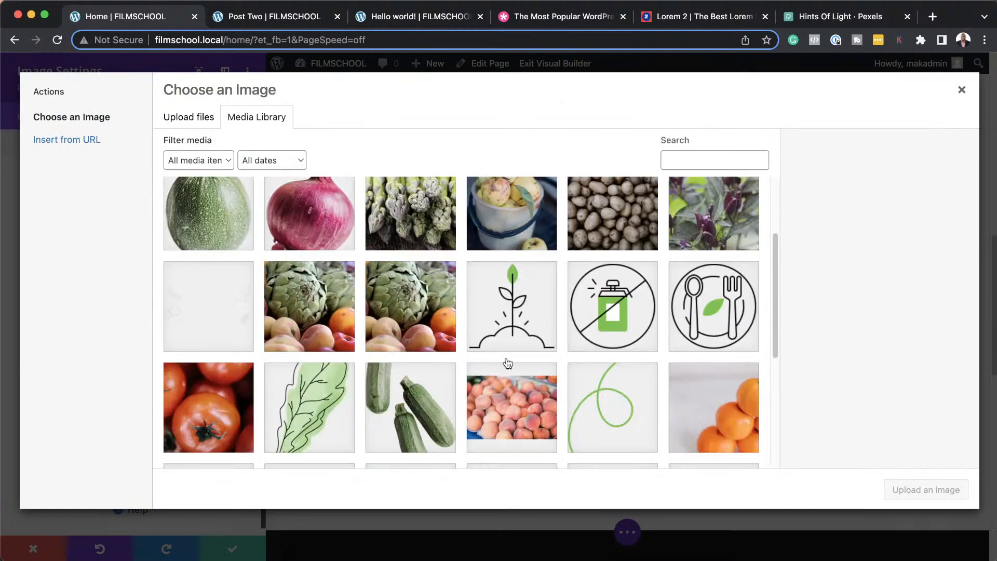
scroll(507, 363, down, 3)
scroll(507, 363, up, 1)
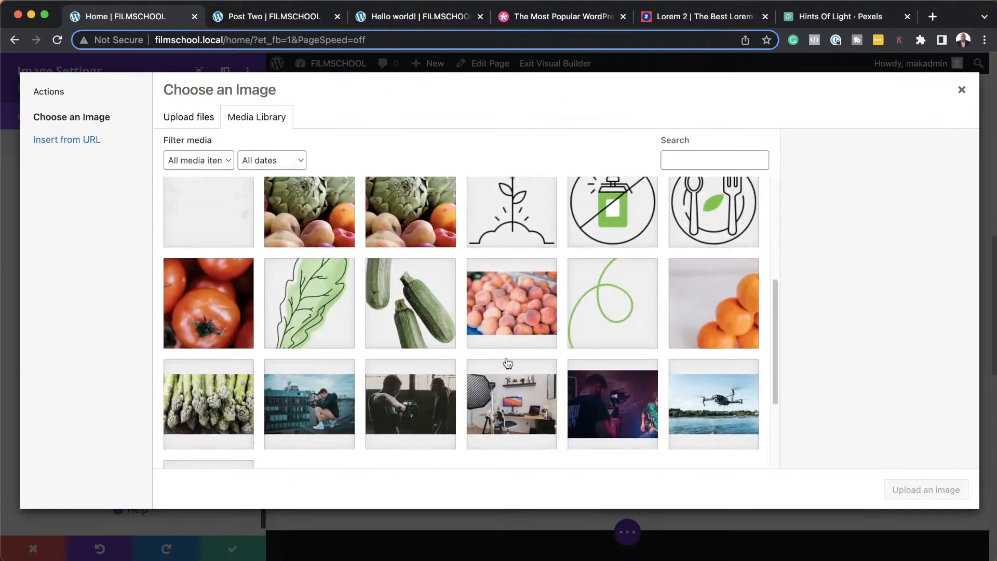
click(516, 322)
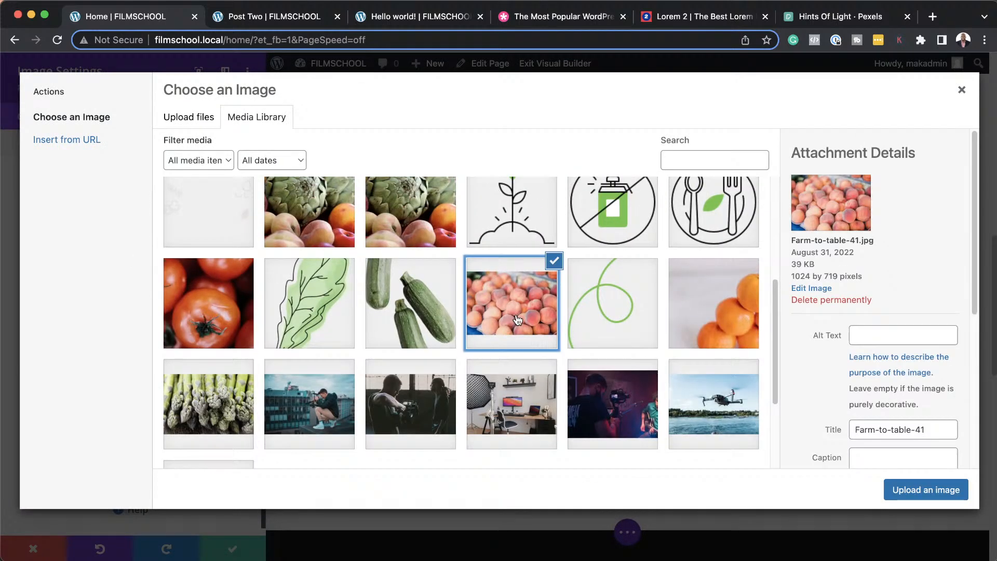
click(926, 490)
scroll(931, 485, down, 2)
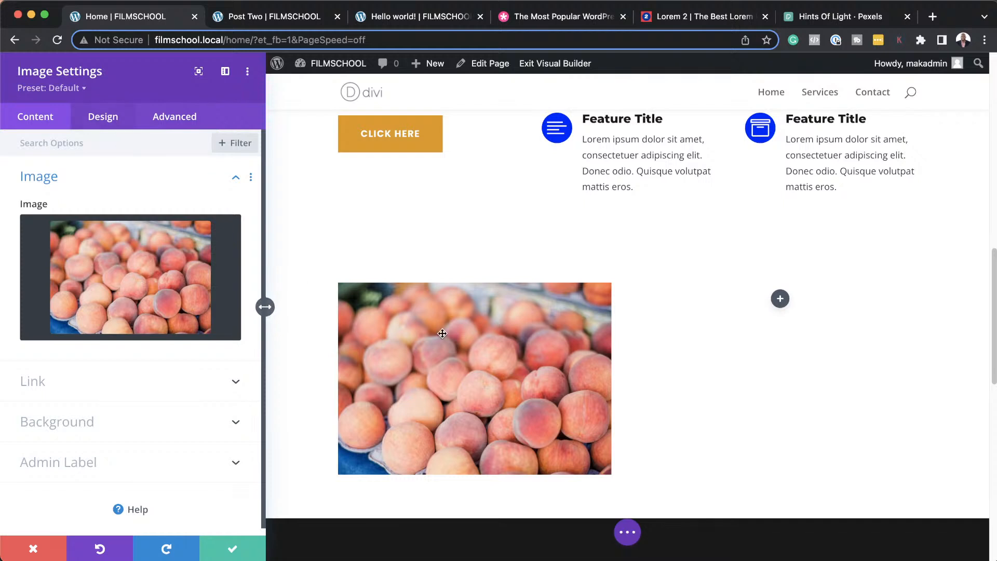
- Give the peaches image an all-around black box shadow with 4px horizontal position and 69px blur strength
click(117, 121)
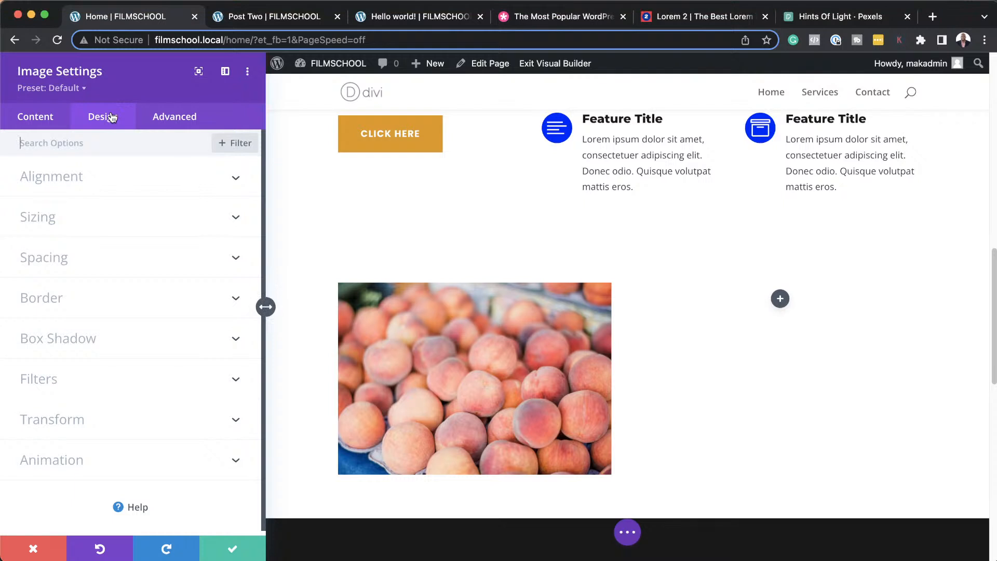
click(99, 346)
click(108, 264)
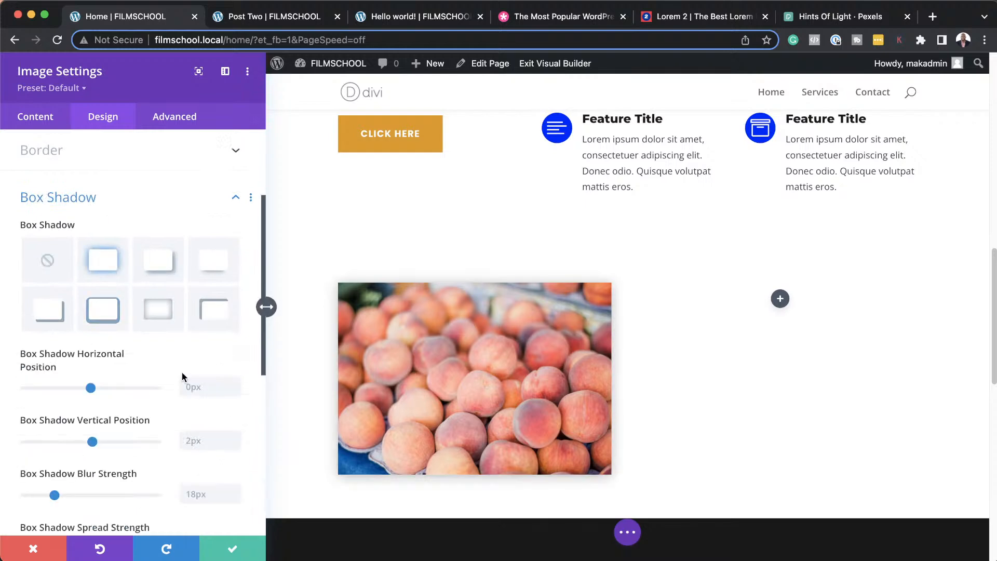
mouse_move(108, 393)
mouse_down()
mouse_move(174, 393)
mouse_move(104, 393)
mouse_up()
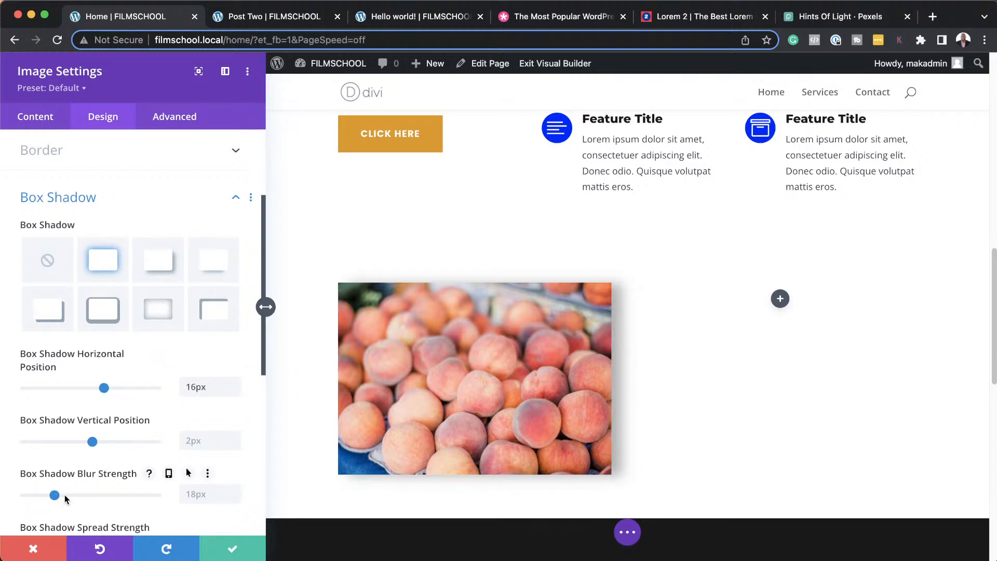
drag(55, 500, 138, 503)
scroll(150, 480, down, 3)
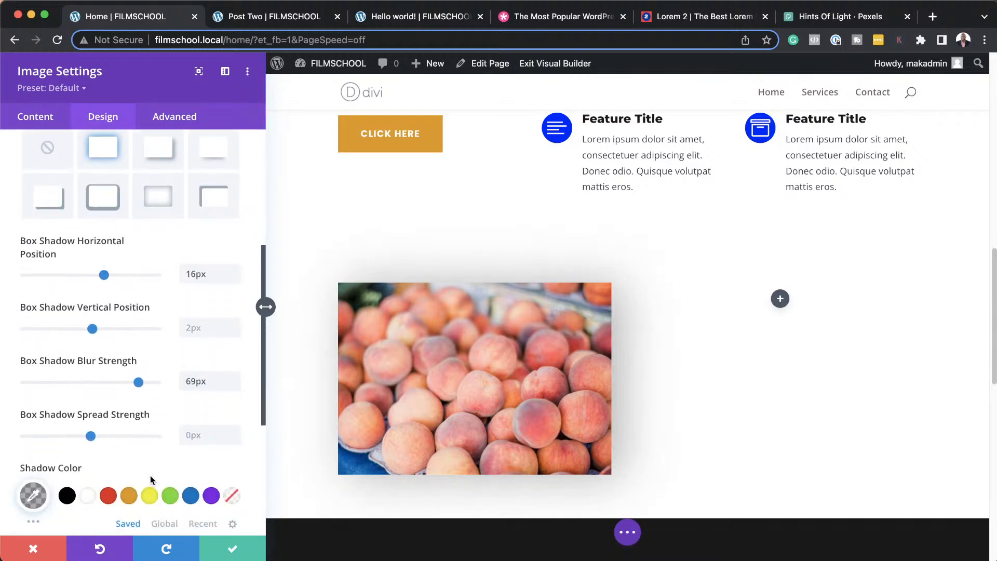
click(67, 496)
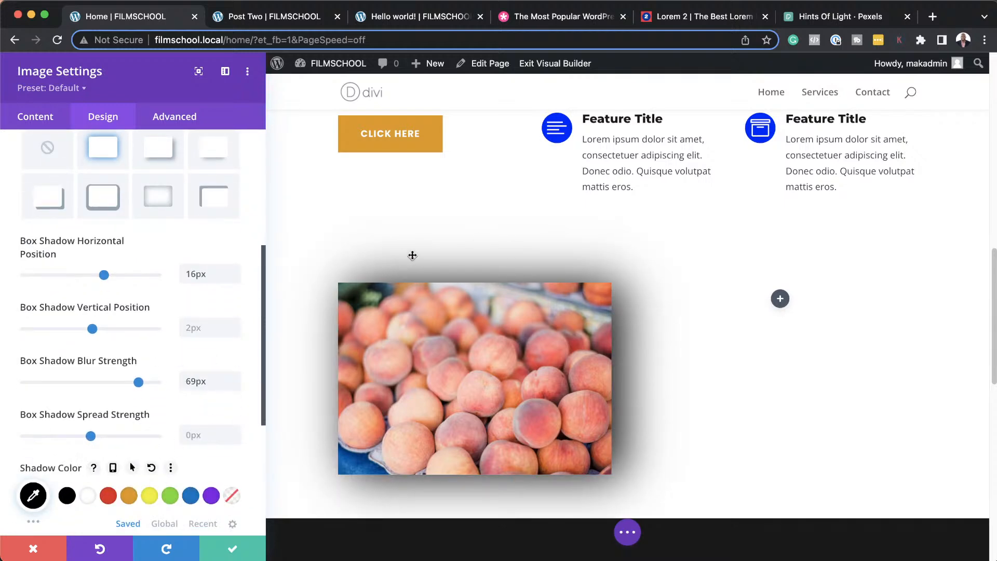
drag(102, 278, 96, 281)
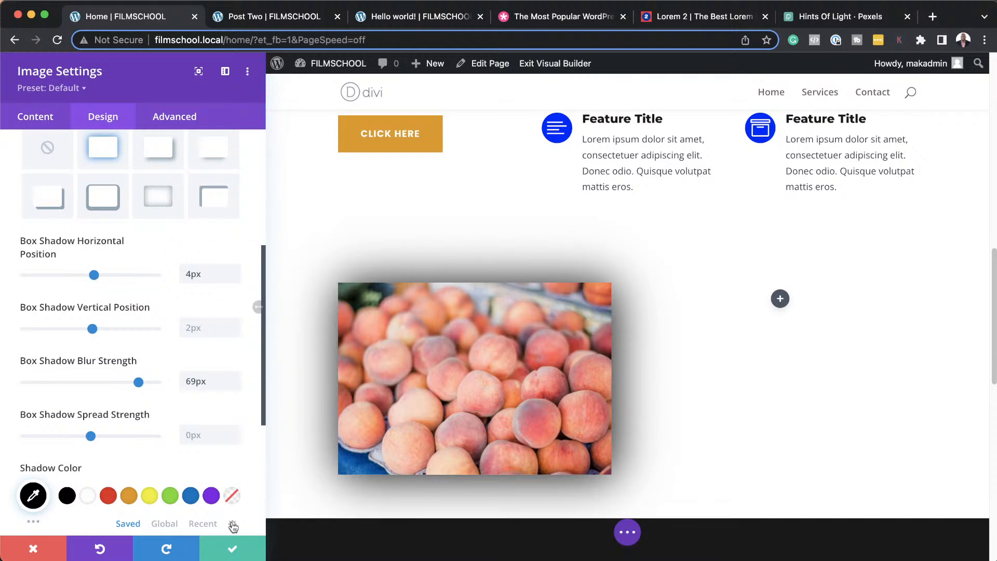
- Create a preset named "drop Shadows" from the peaches image's current styles and save the image settings
click(83, 89)
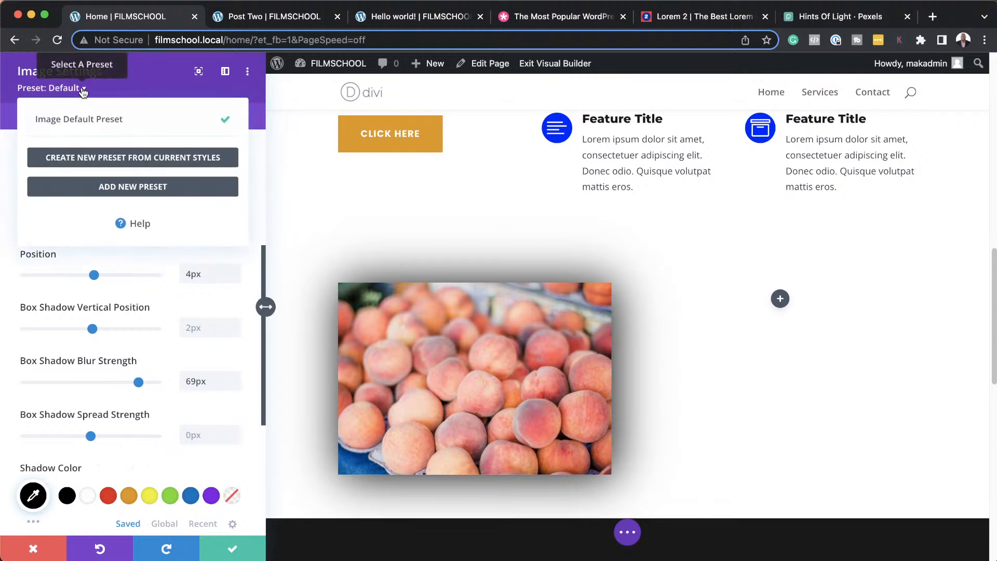
click(124, 159)
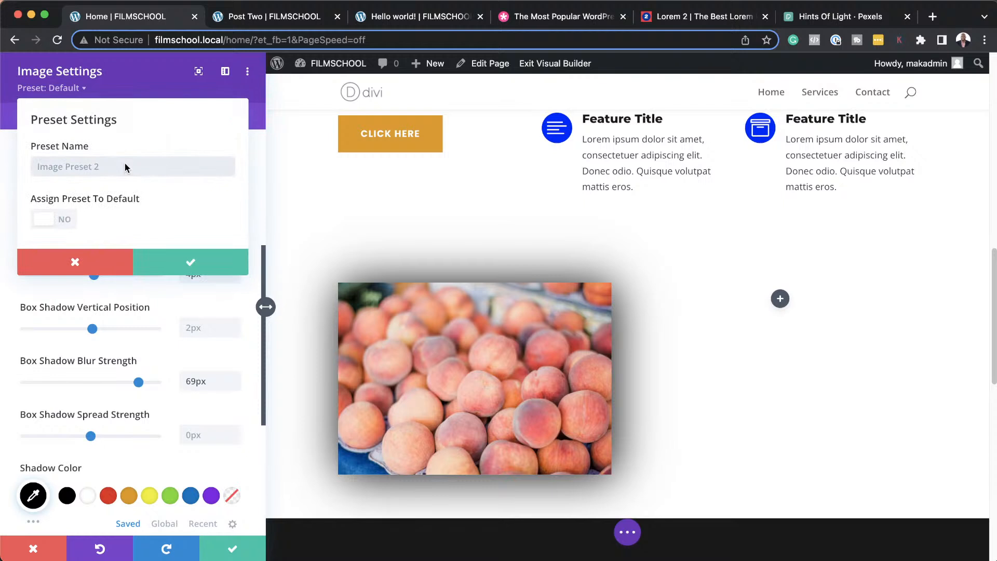
text(drop Shadows)
click(192, 265)
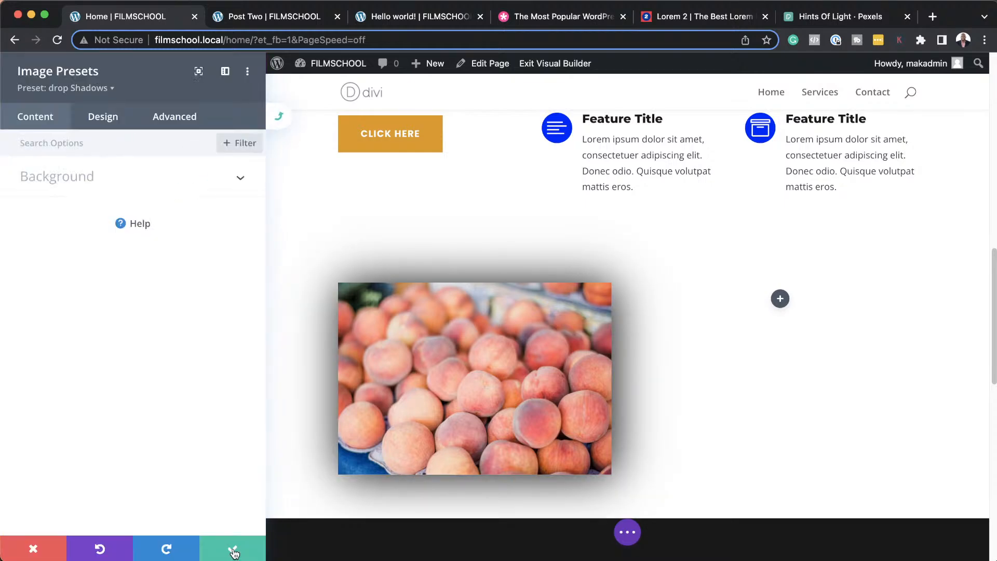
click(233, 550)
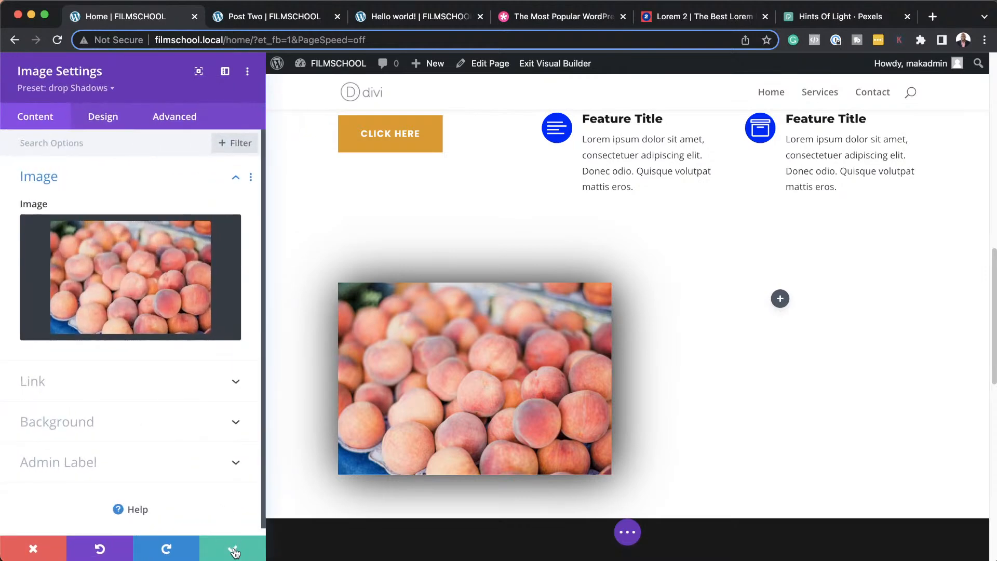
click(233, 550)
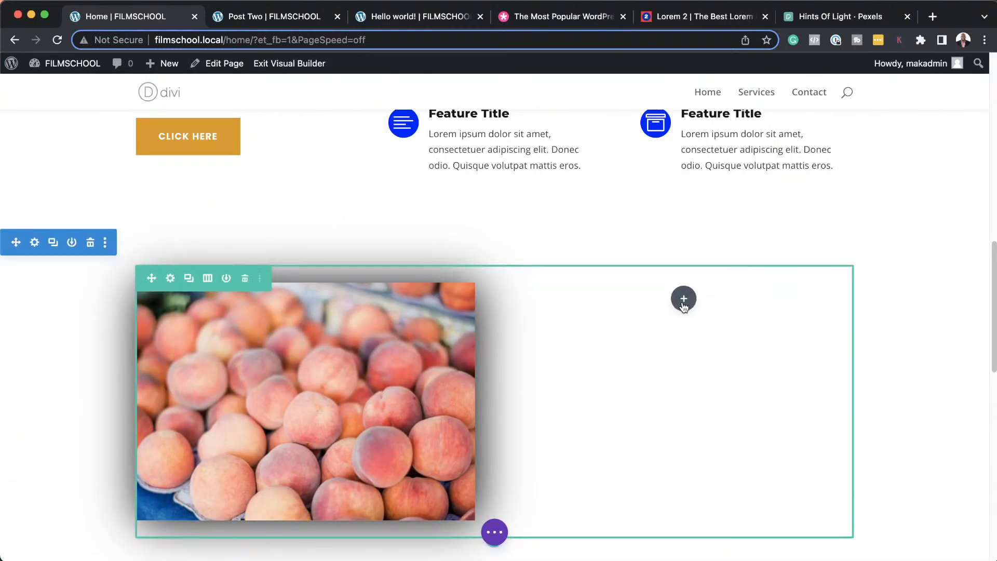
- Add an Image module to the row's second column using the purple pepper plant picture from the media library
click(683, 305)
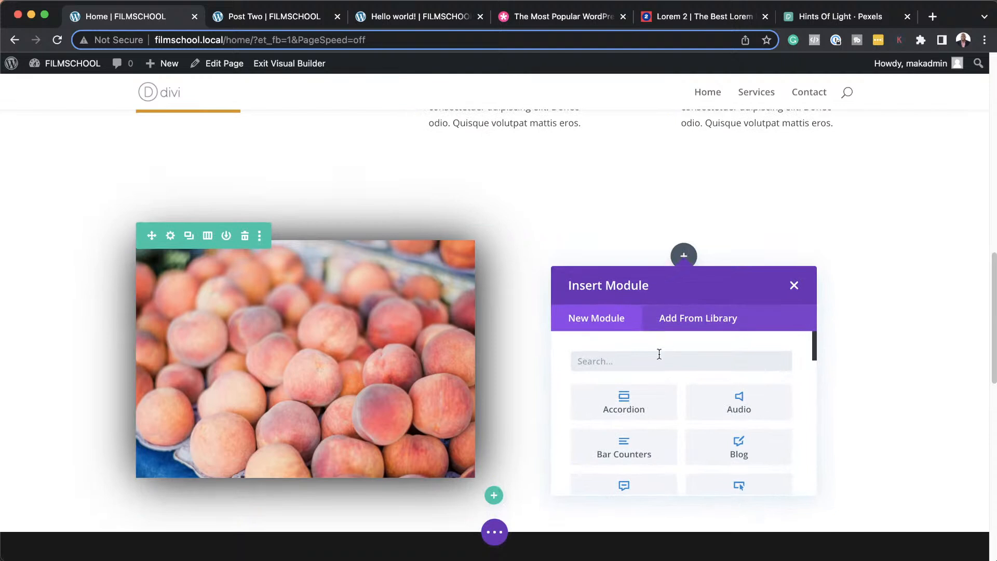
text(image)
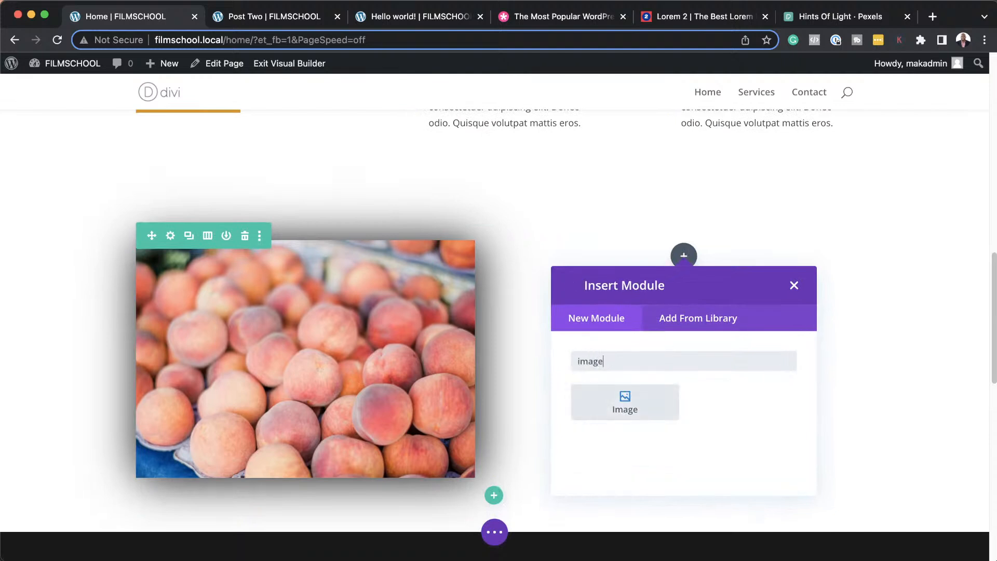
click(658, 408)
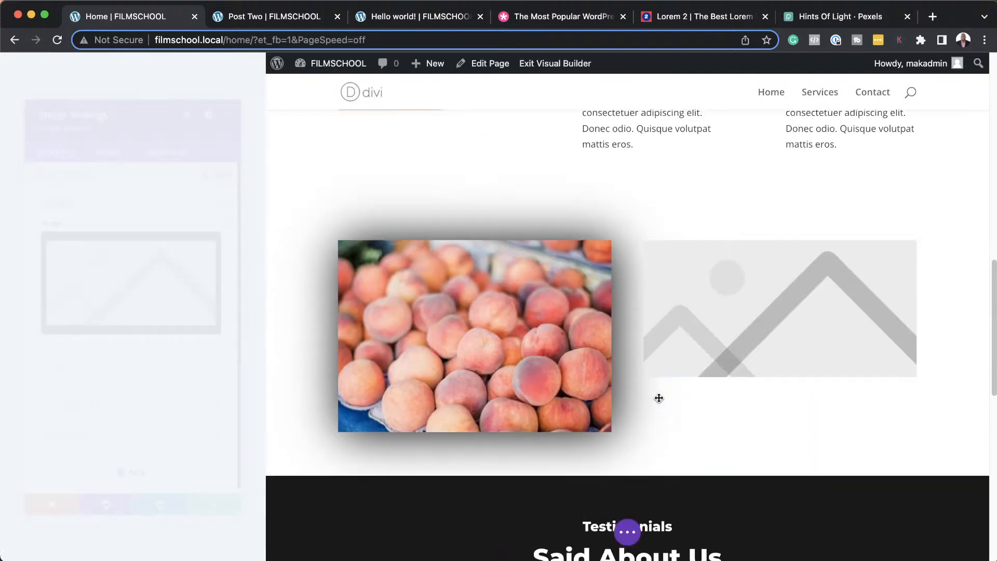
click(151, 285)
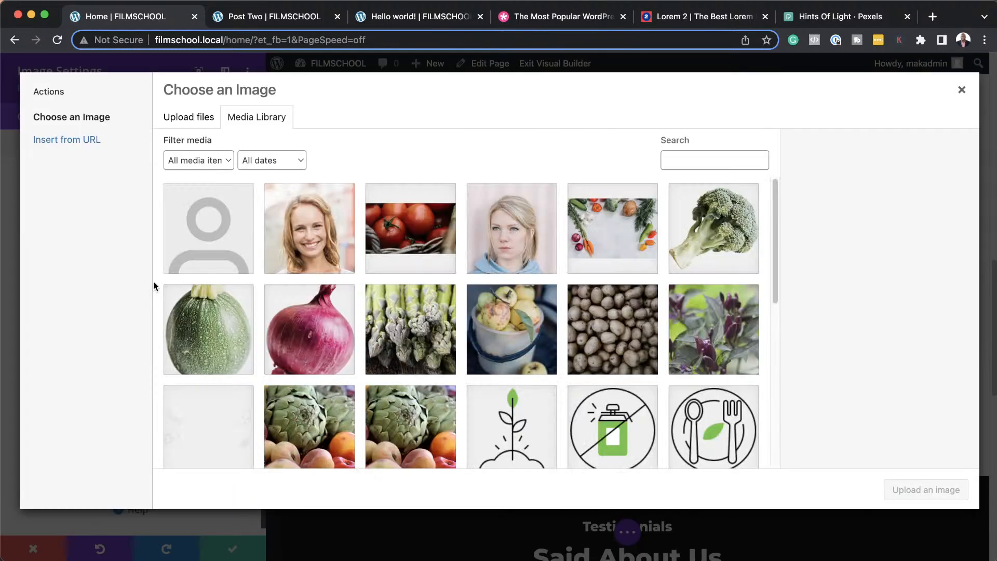
scroll(605, 389, down, 2)
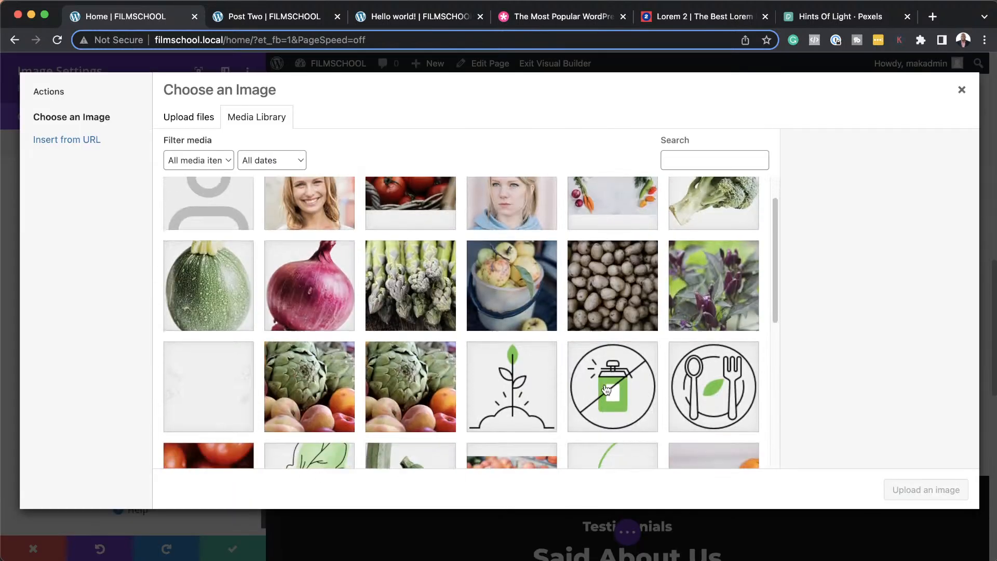
click(720, 310)
click(921, 489)
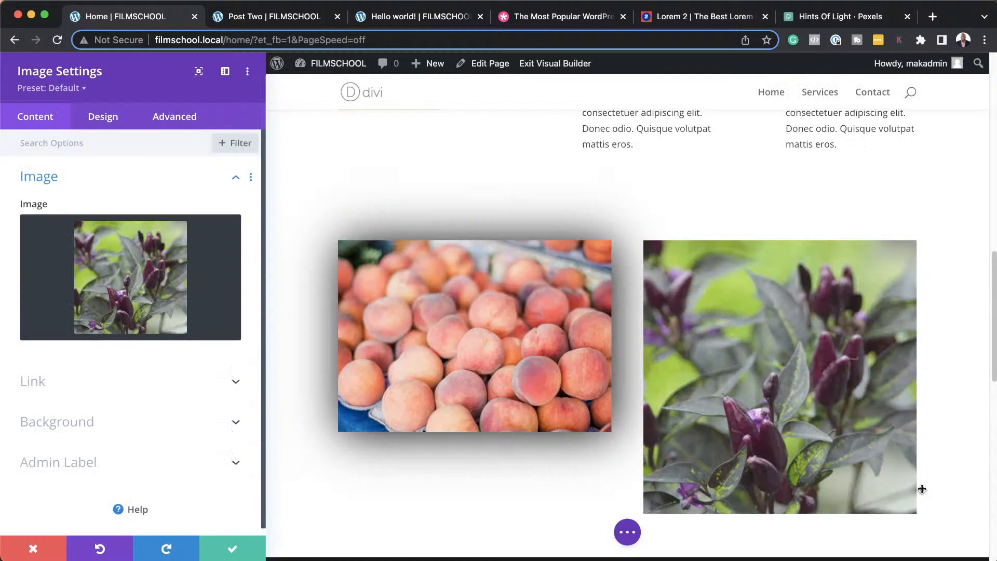
scroll(954, 363, down, 2)
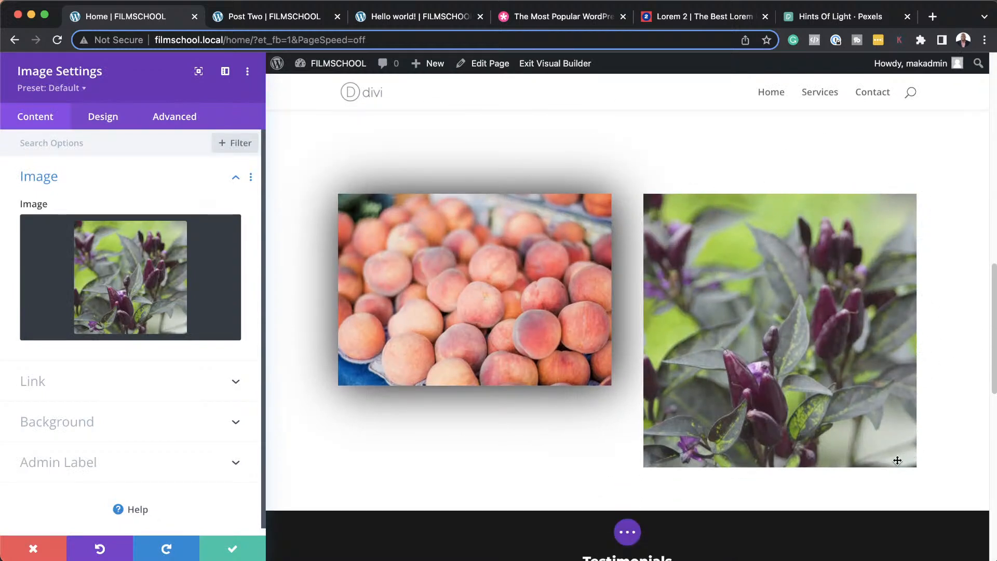
- Apply the "drop Shadows" preset to the pepper plant image and save its settings
click(80, 88)
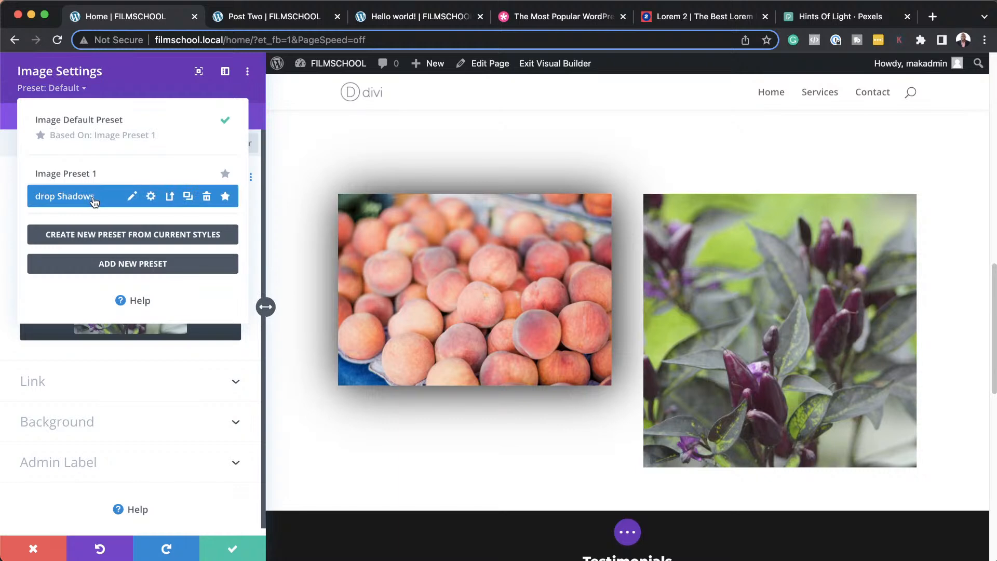
click(68, 196)
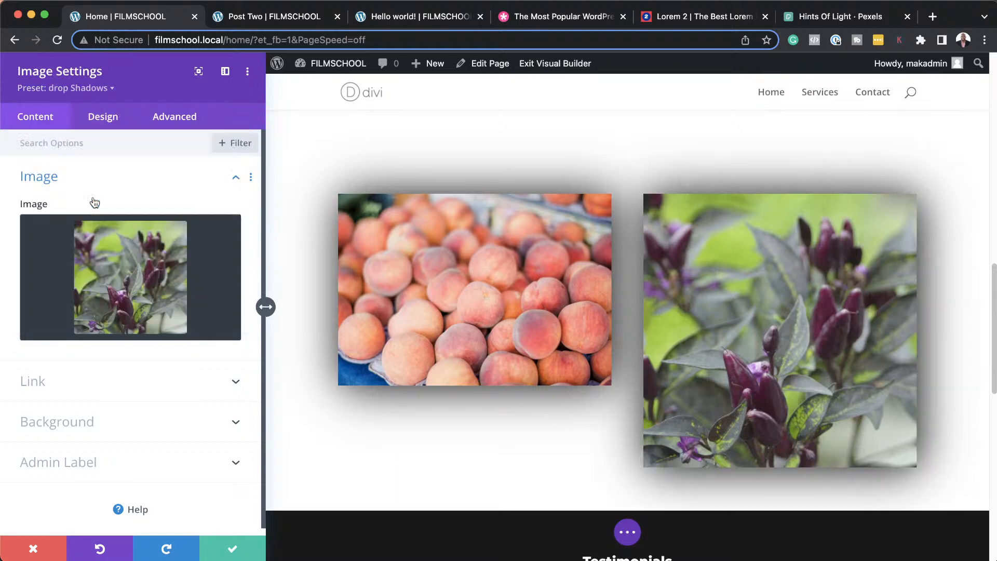
click(240, 542)
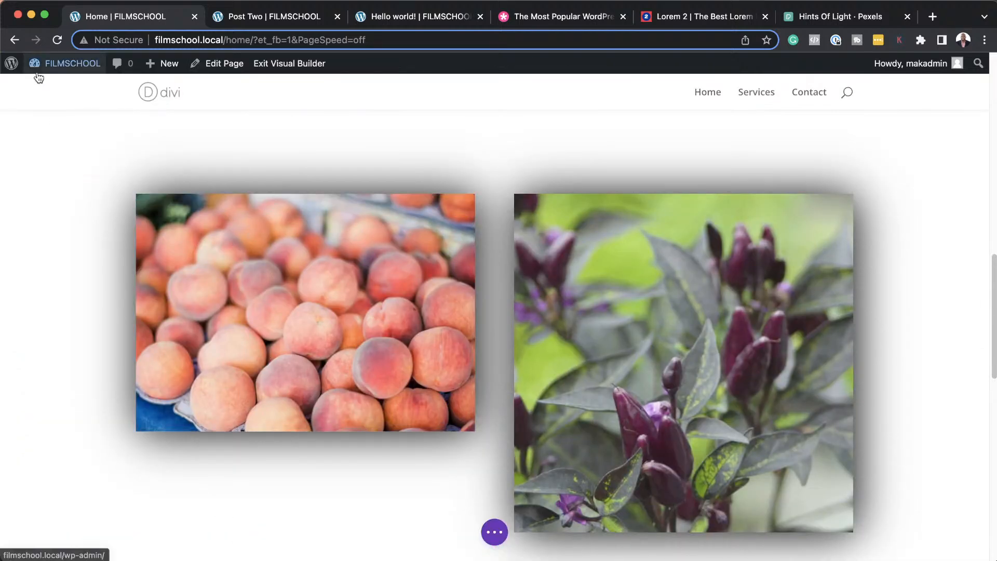
- Delete the pepper plant image module from the row's second column
mouse_move(38, 76)
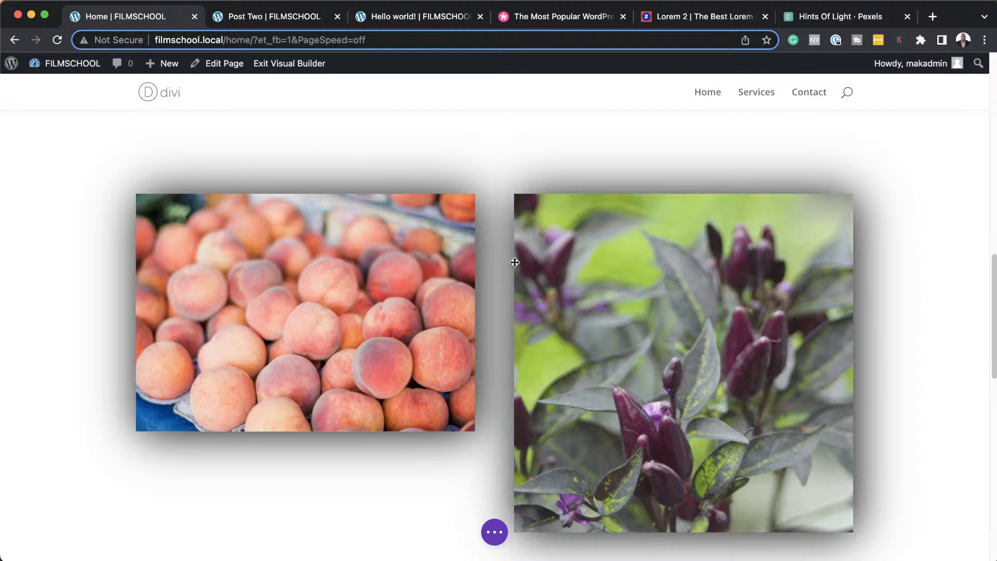
mouse_move(514, 240)
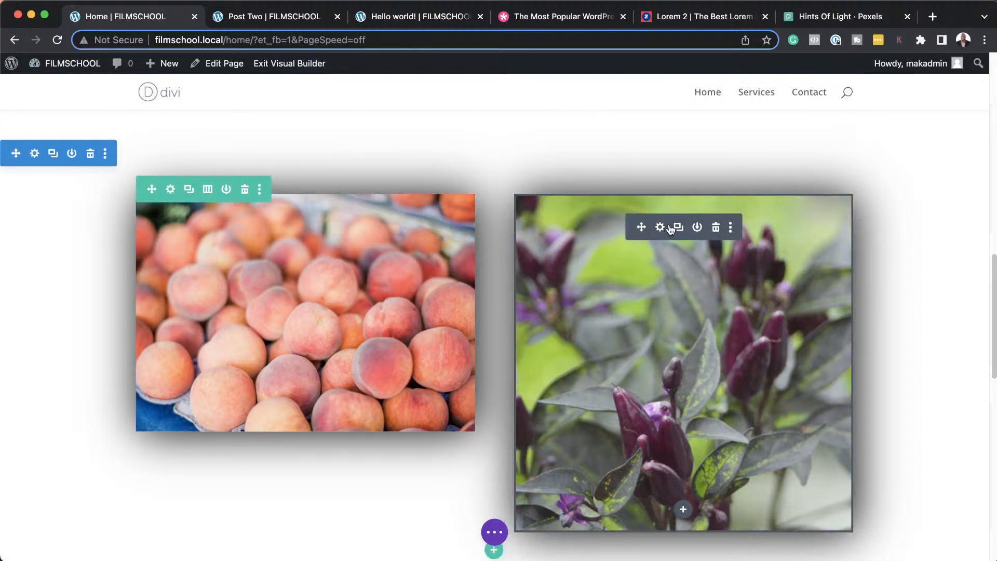
click(716, 228)
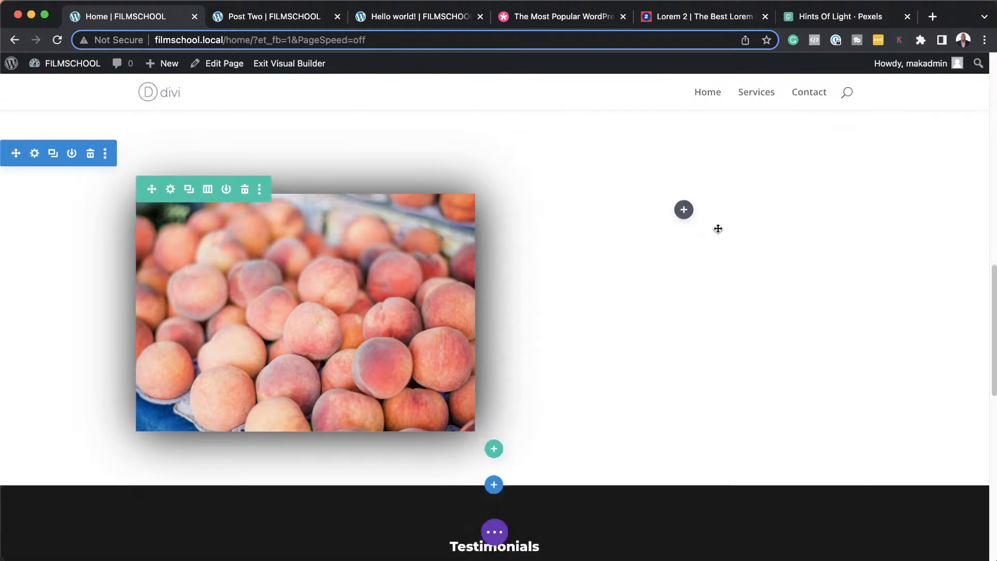
- Delete the section containing the peaches image from the Home page
click(91, 155)
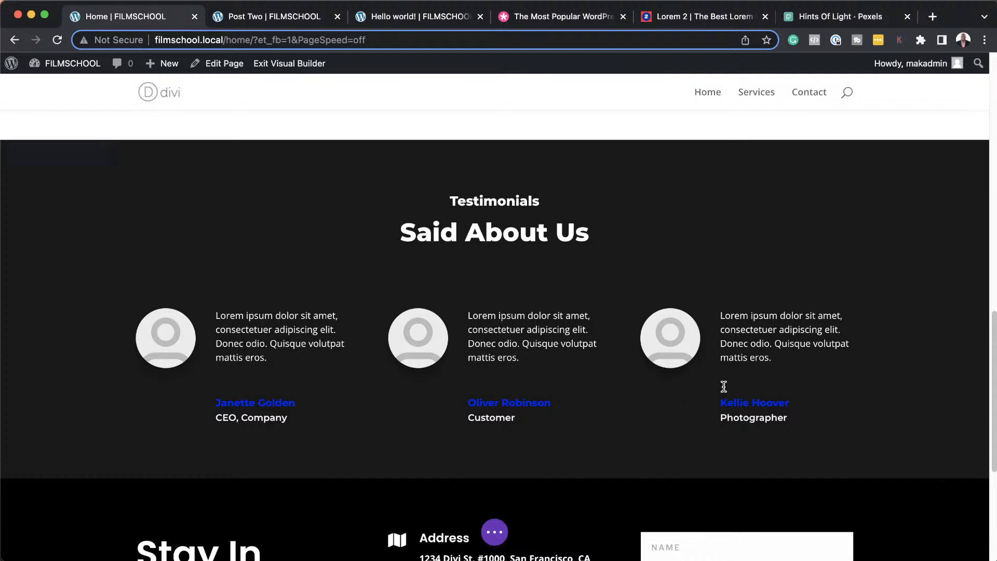
- Look over the Home page's hero, features, testimonials and contact sections
scroll(472, 325, up, 10)
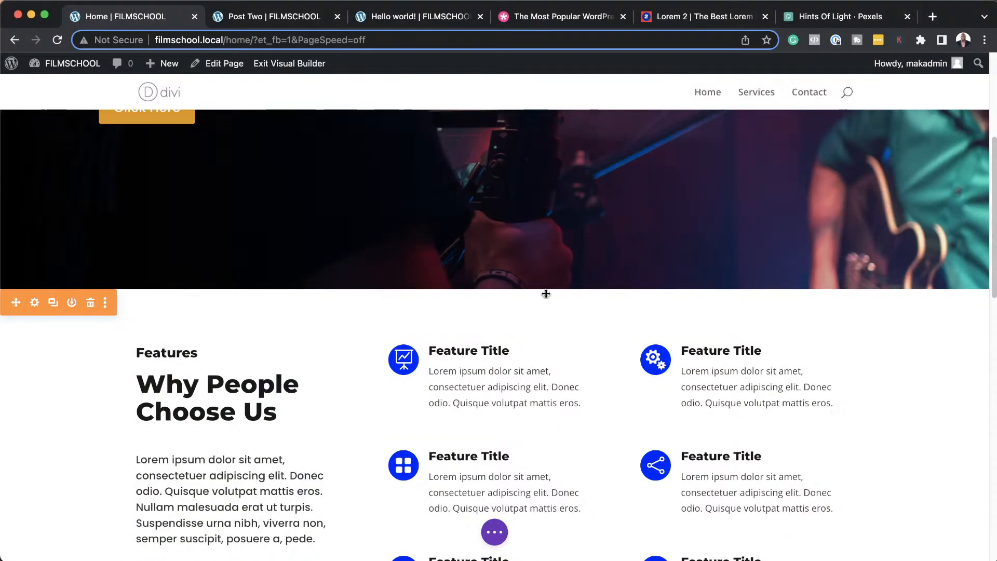
scroll(446, 274, up, 5)
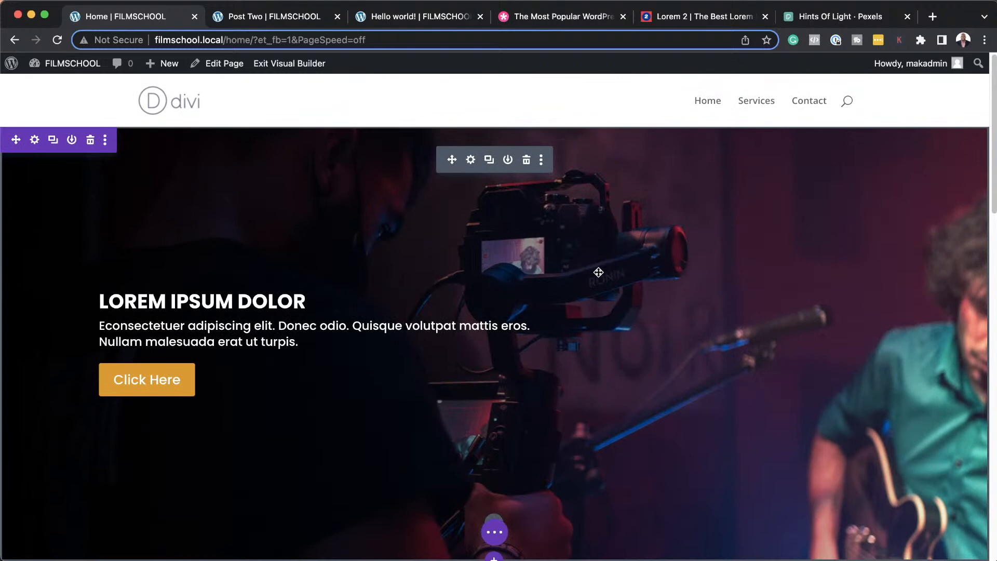
scroll(506, 307, down, 10)
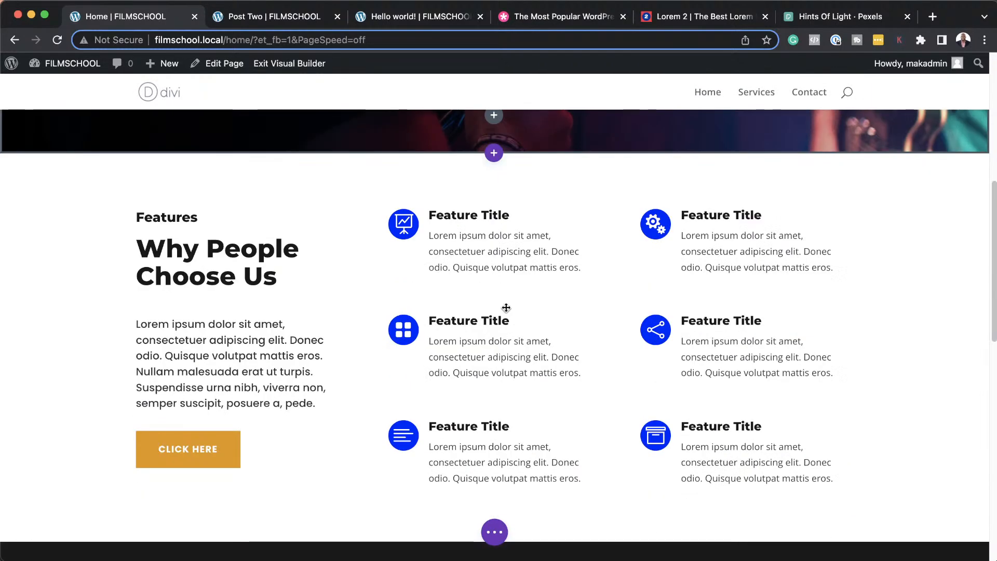
scroll(506, 305, down, 1)
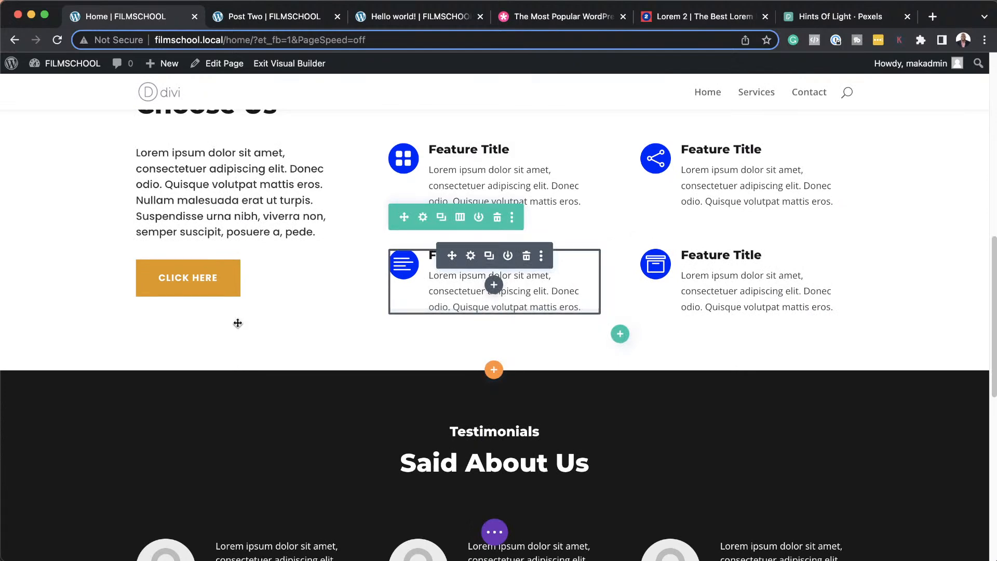
scroll(325, 318, down, 5)
scroll(325, 319, down, 5)
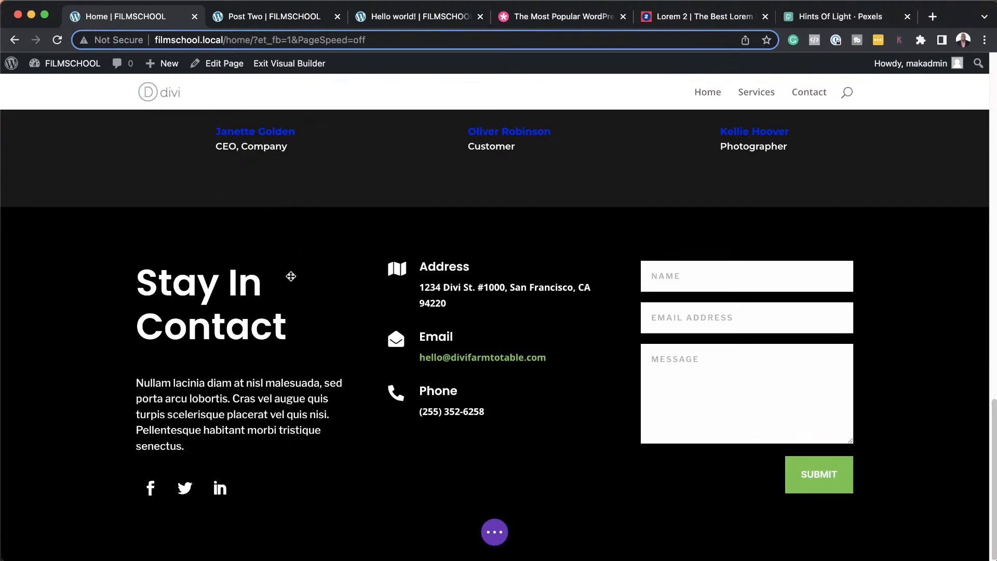
scroll(285, 286, up, 10)
scroll(198, 101, up, 5)
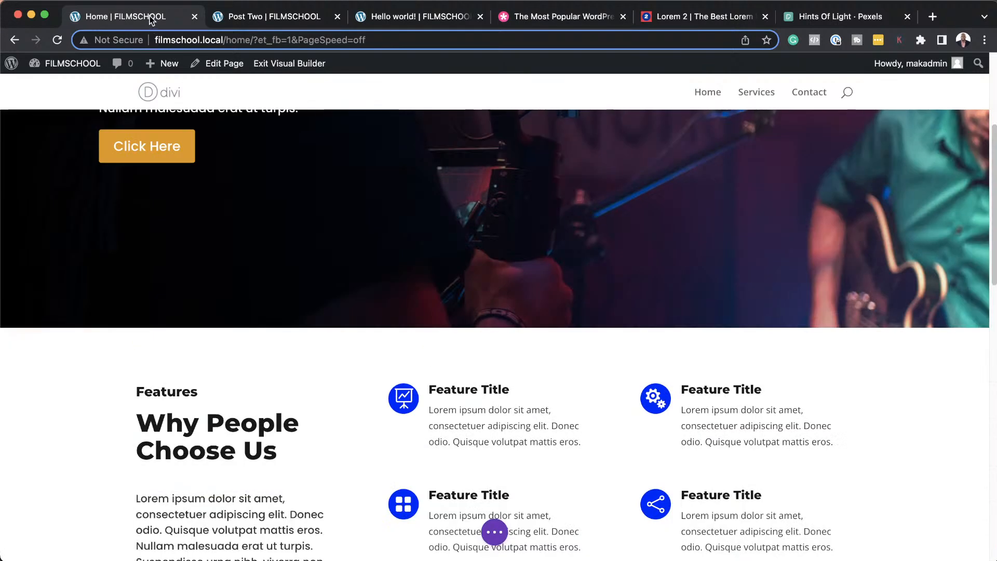
- Exit the visual builder to the WordPress dashboard, saving the Home page changes
mouse_move(68, 63)
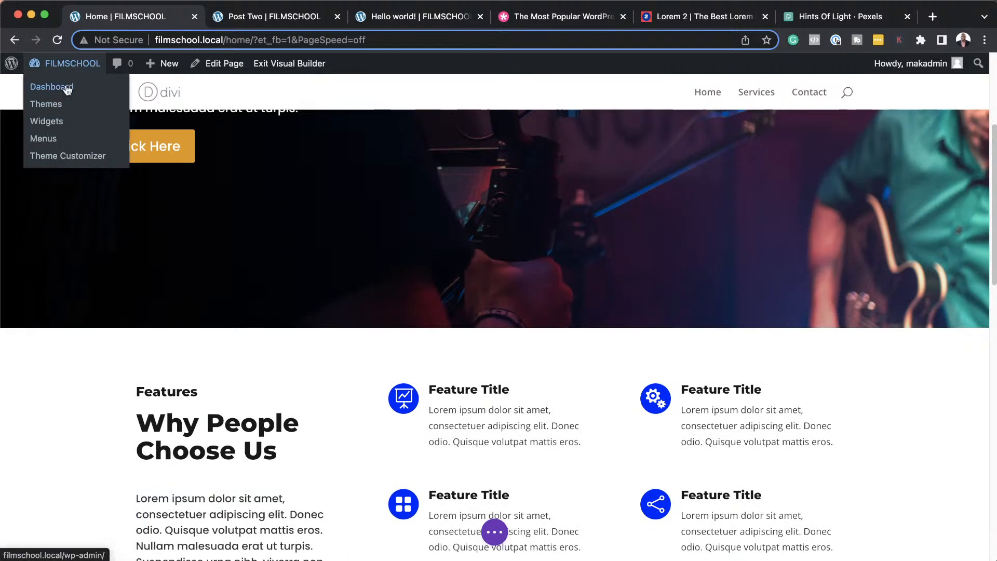
click(67, 87)
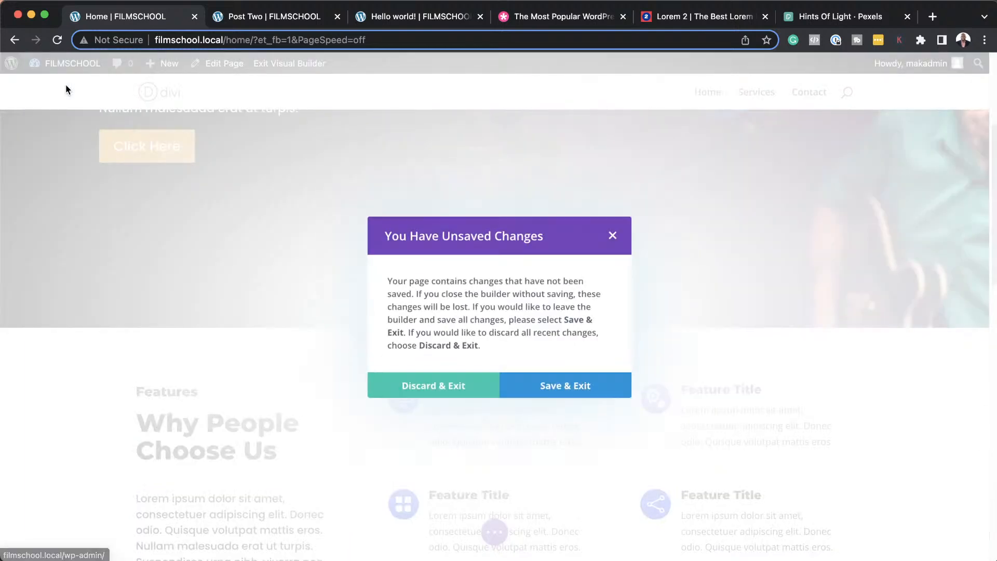
click(570, 384)
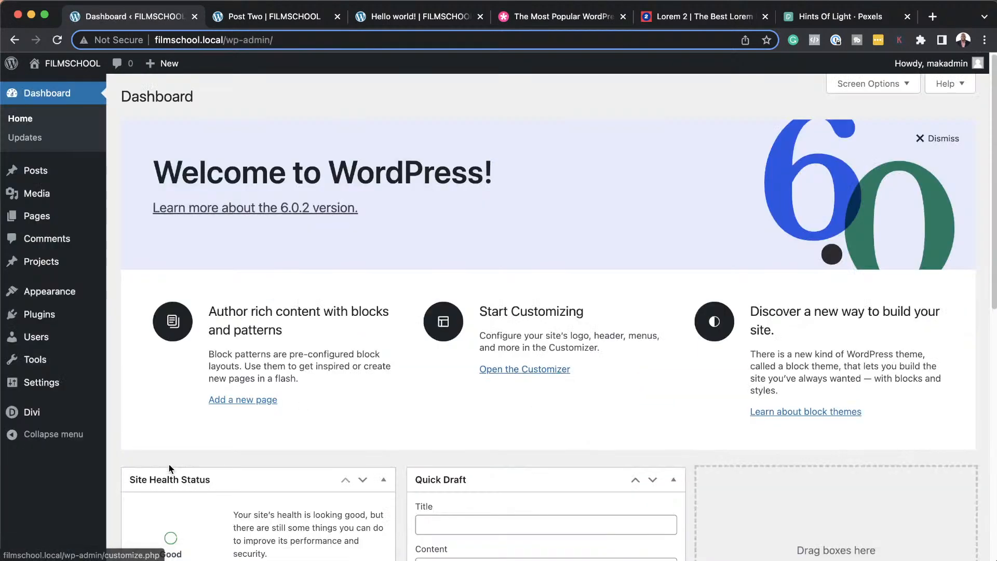
- Open the Divi Theme Builder and start building a global header for the Default Website Template
mouse_move(26, 413)
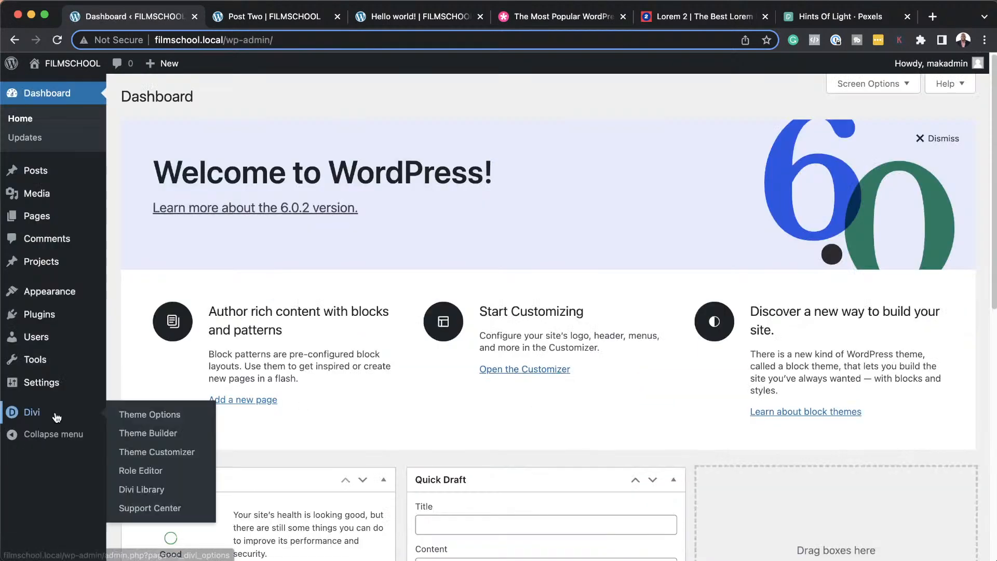
click(164, 434)
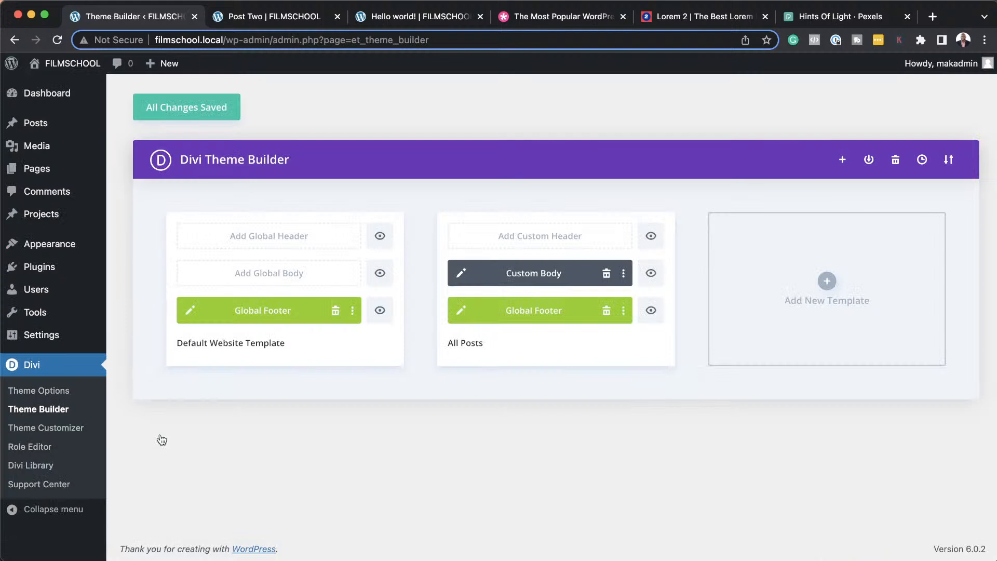
click(298, 240)
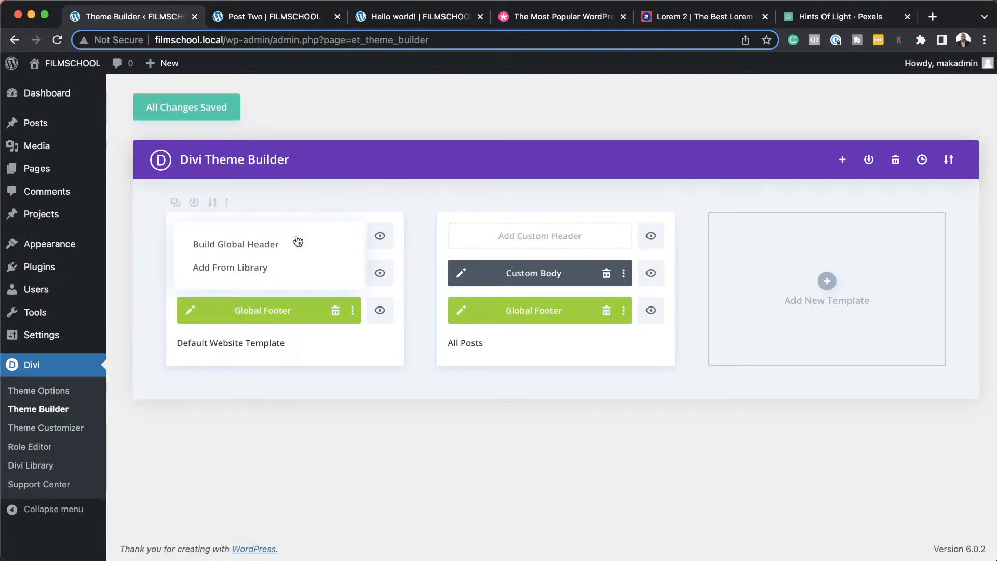
click(262, 245)
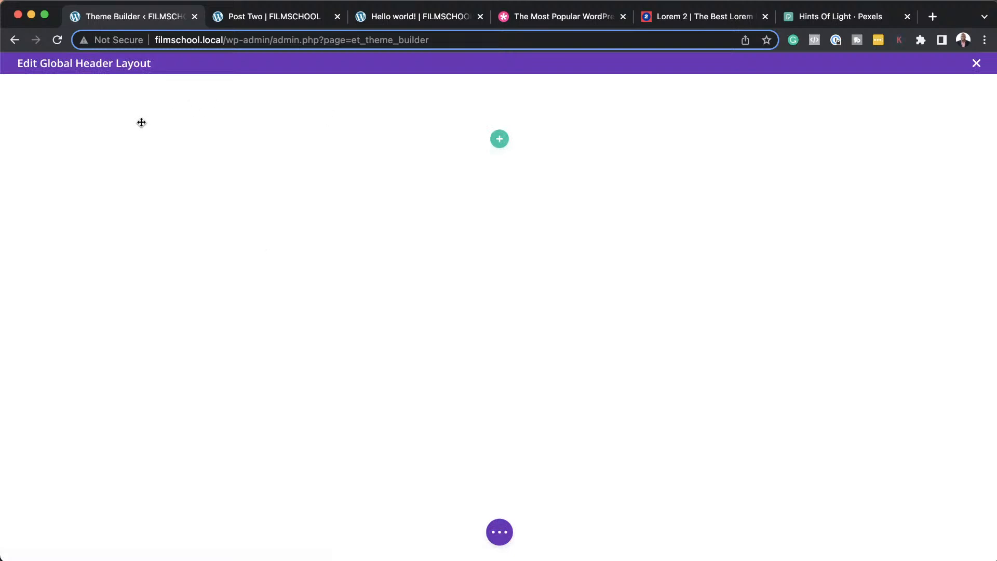
- Set the header section's background image to the media library photo of the cameraman filming a guitarist, and save the section settings
mouse_move(124, 100)
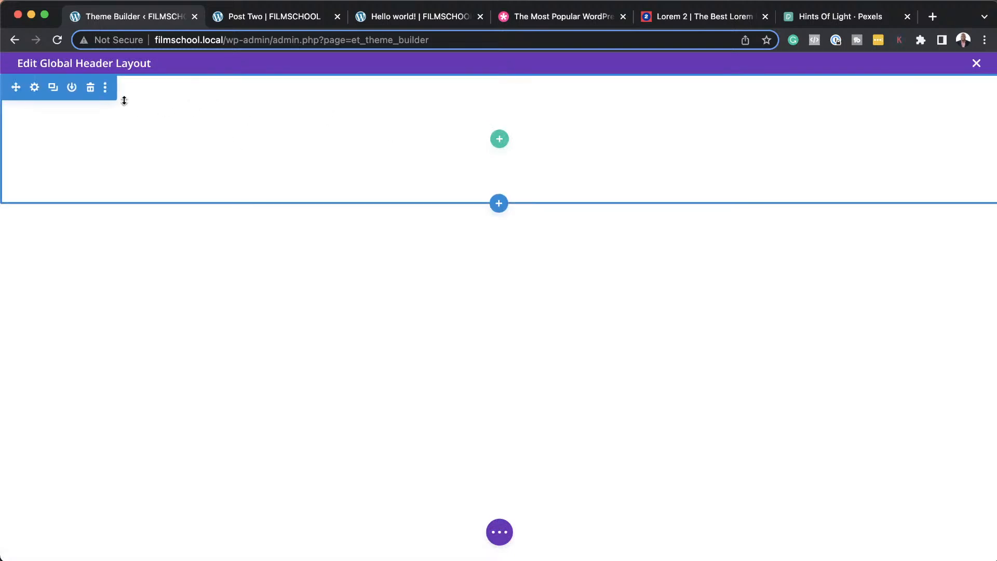
click(36, 88)
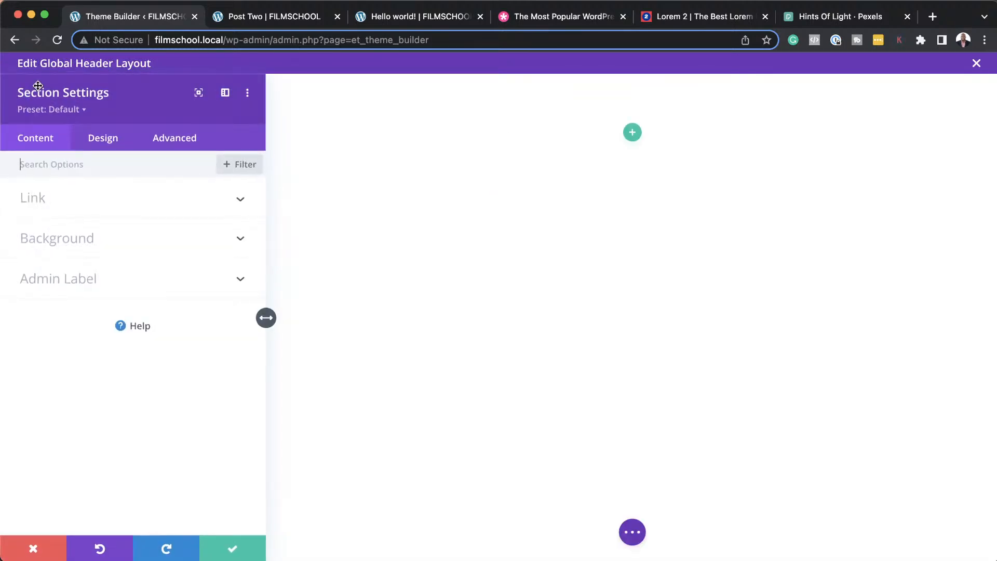
click(76, 240)
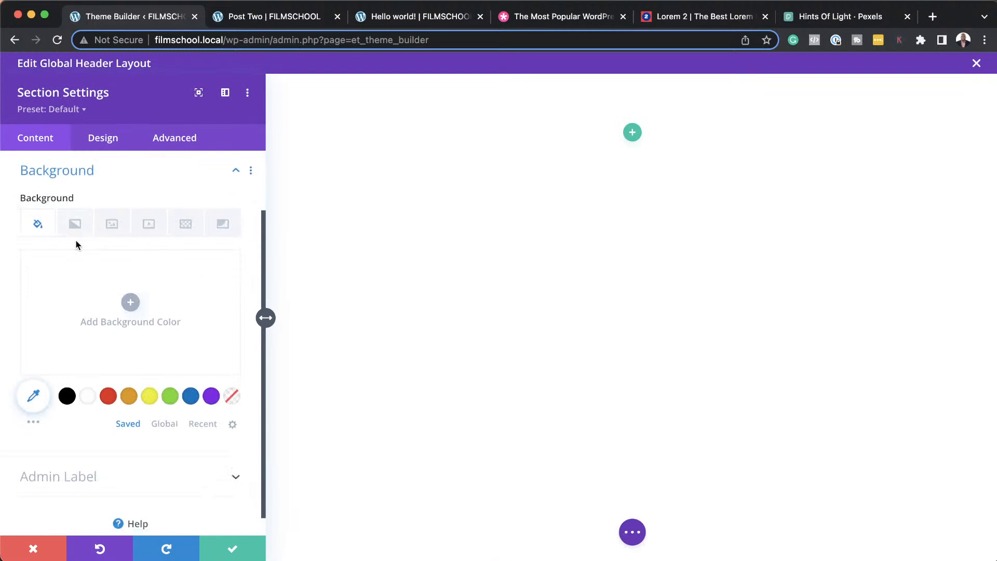
click(110, 225)
click(130, 302)
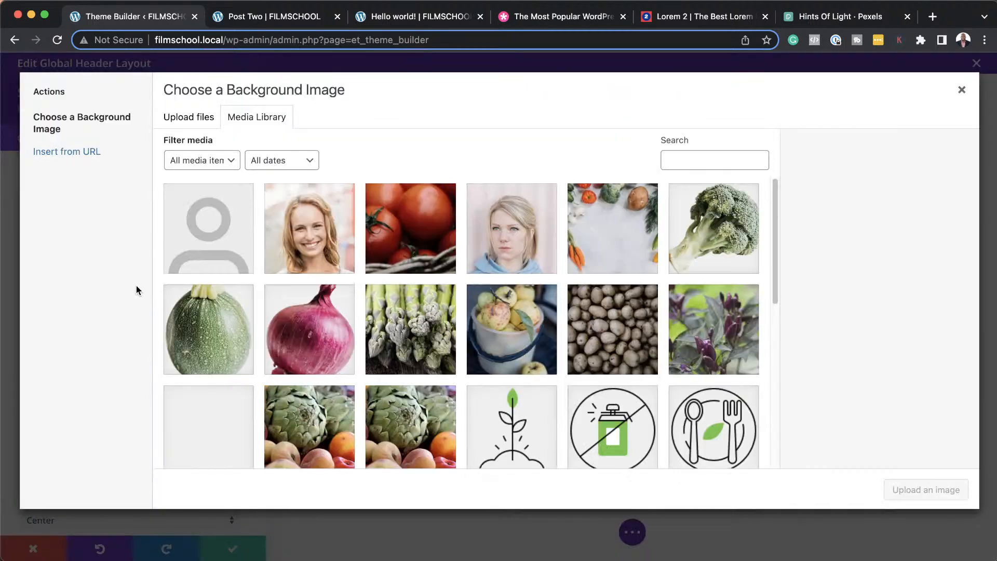
scroll(606, 419, down, 5)
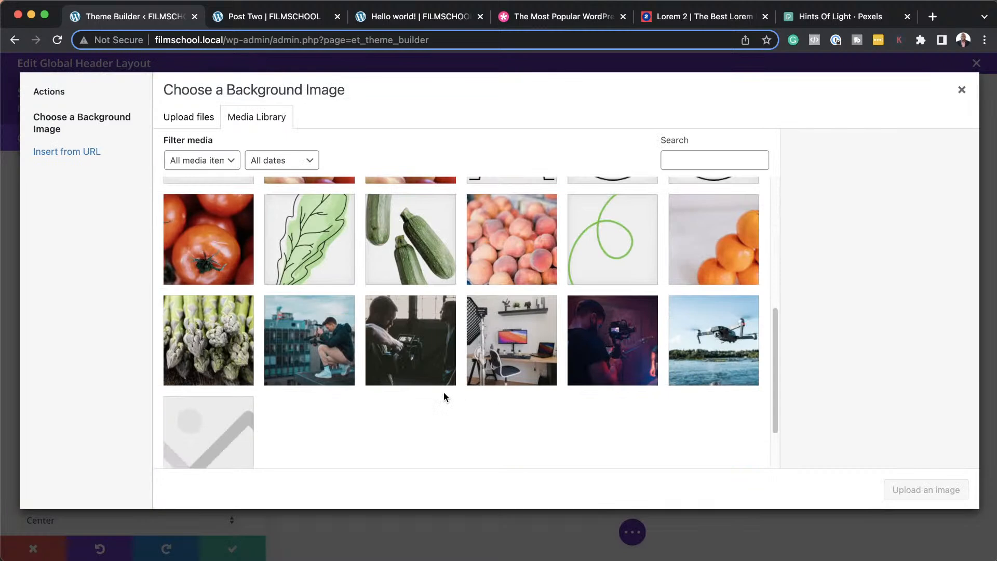
click(638, 342)
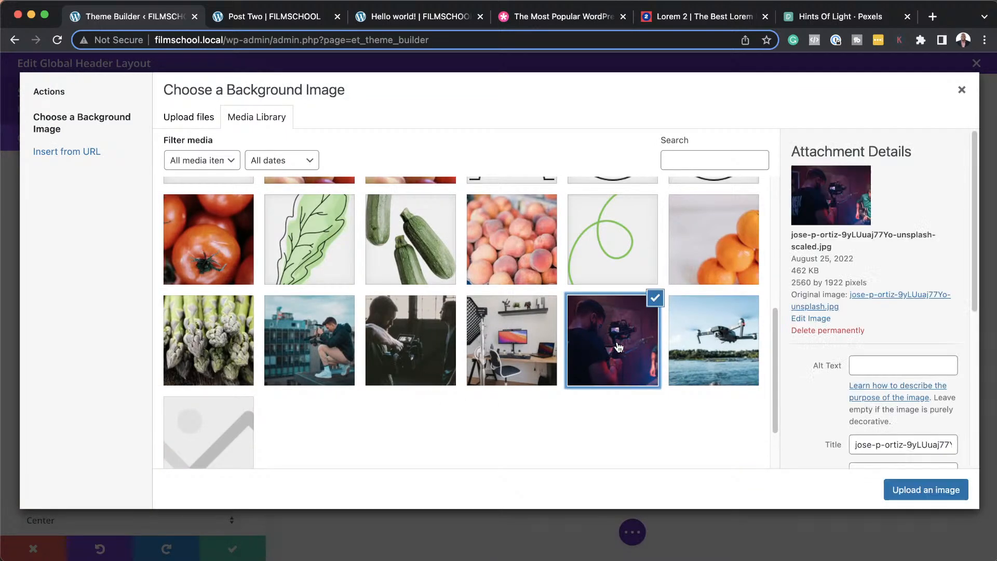
click(928, 488)
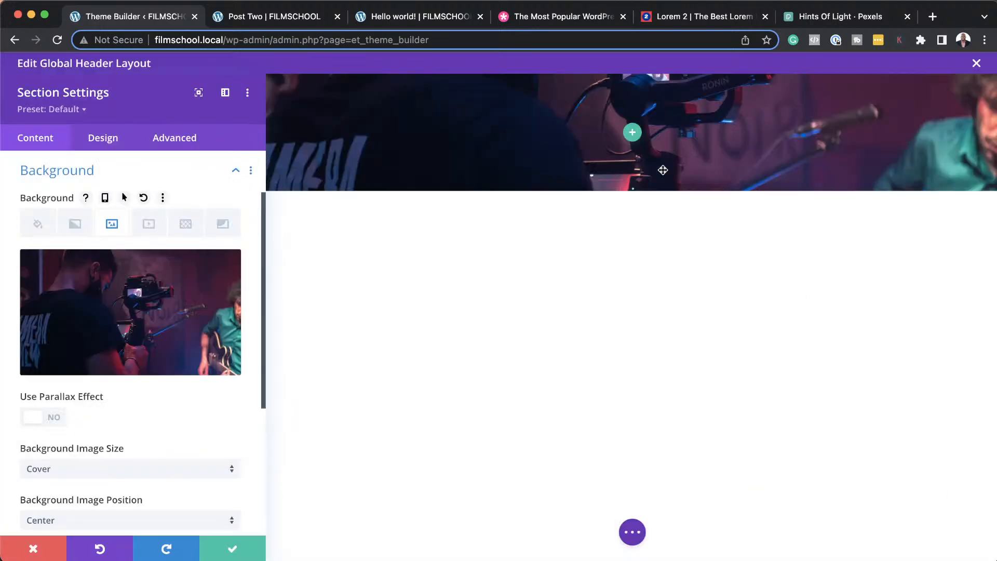
click(233, 548)
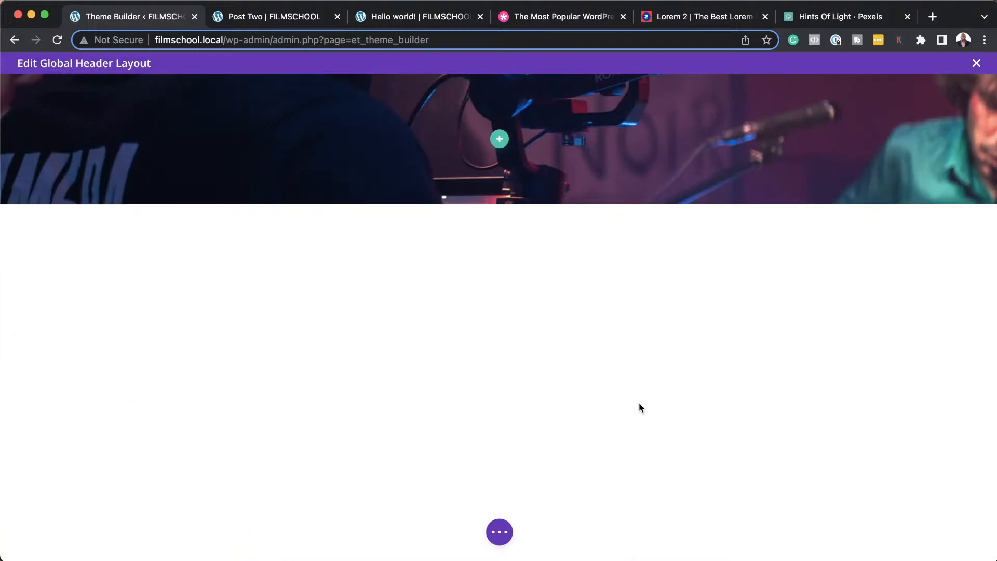
- Insert a single-column row in the header section and add a Menu module to it
click(499, 139)
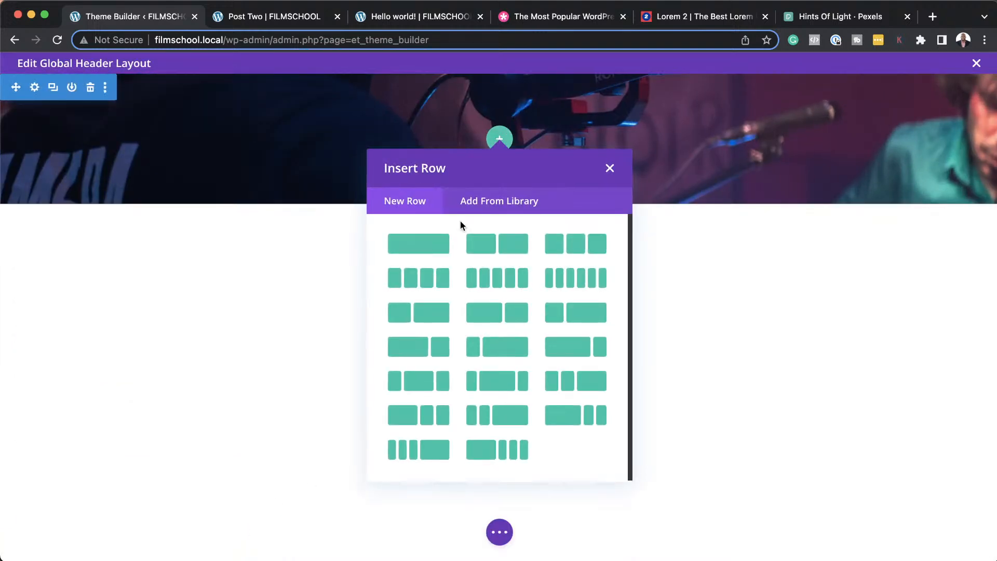
click(431, 244)
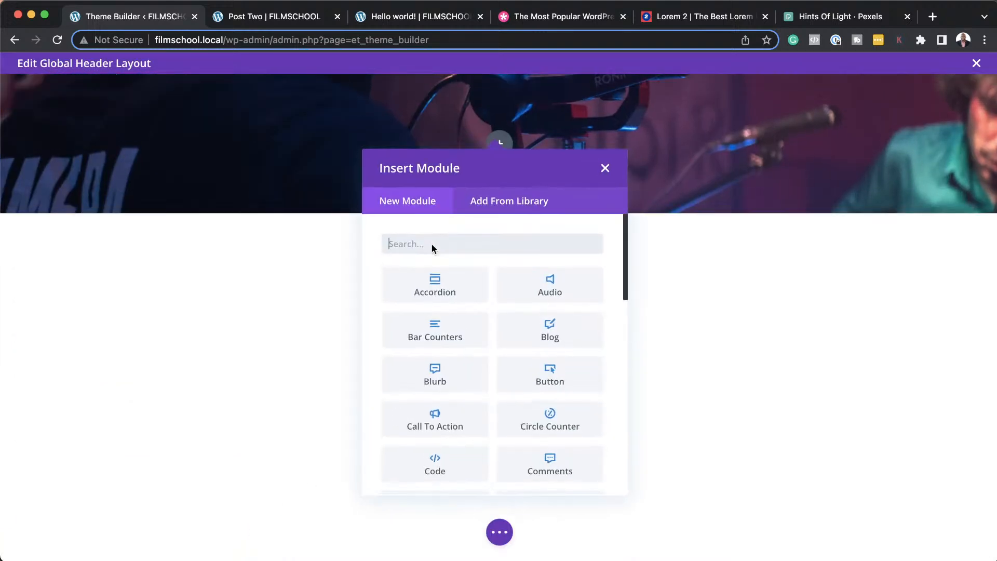
text(menu)
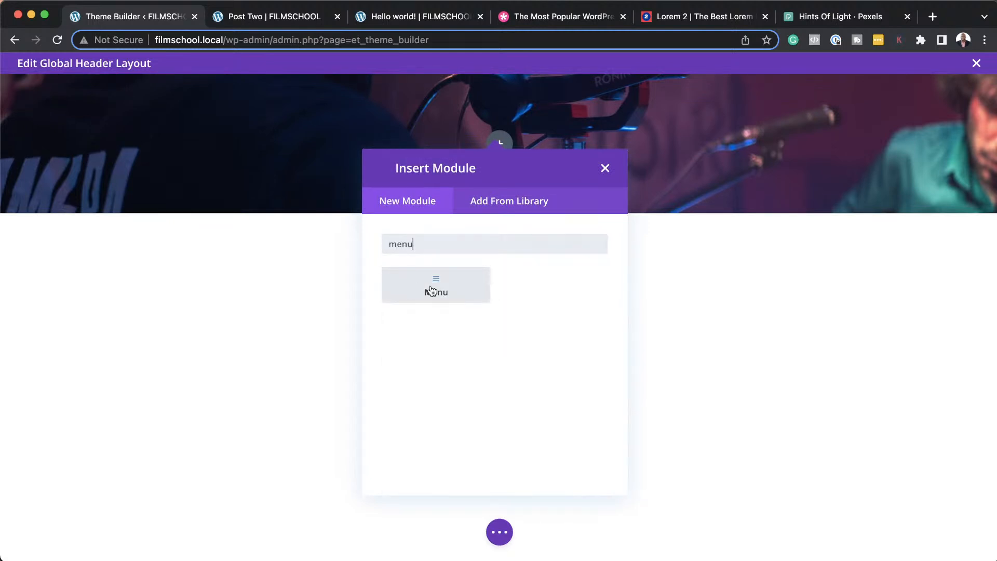
click(431, 290)
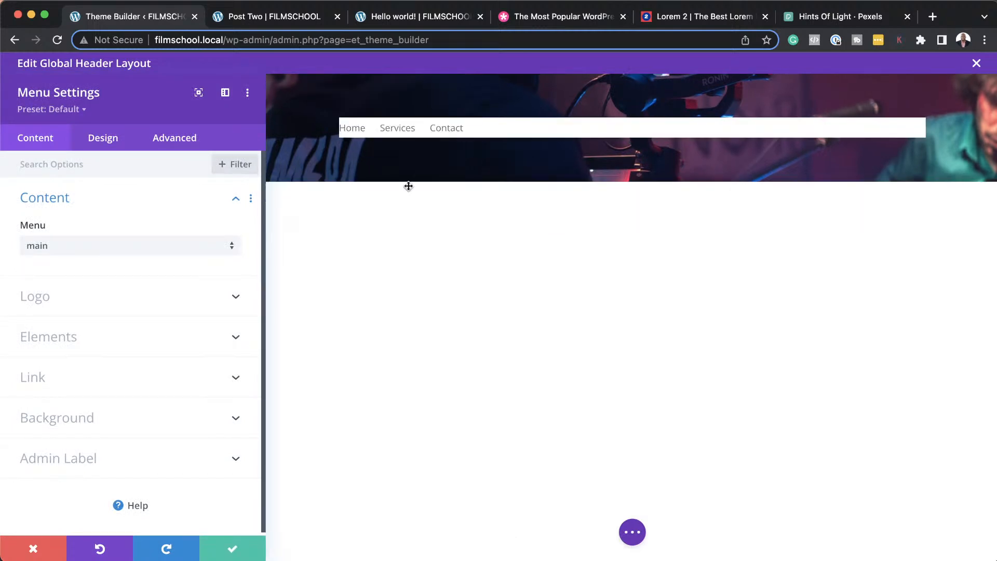
- Style the menu with a transparent background, white active link color and white menu text color, and save its settings
click(128, 431)
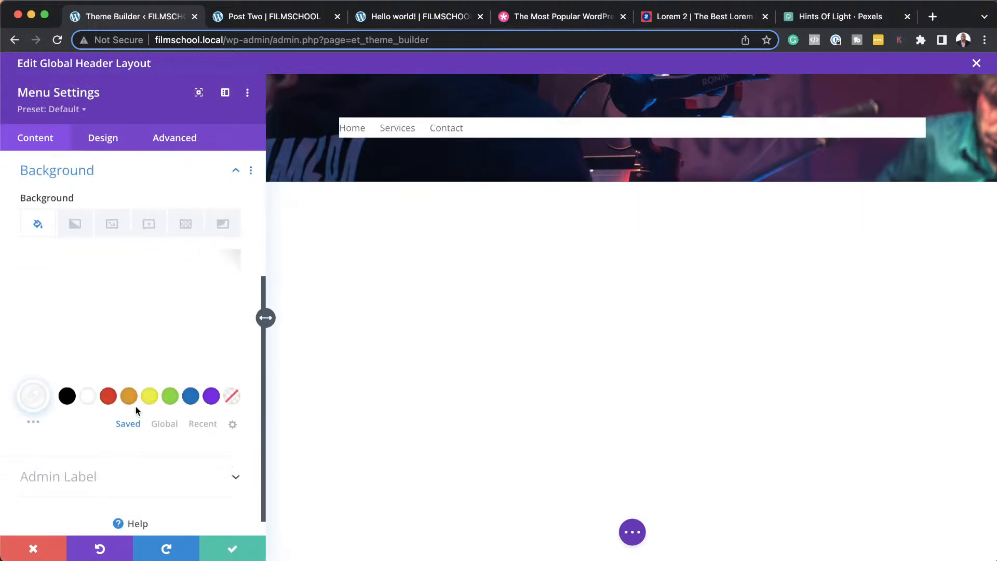
click(232, 397)
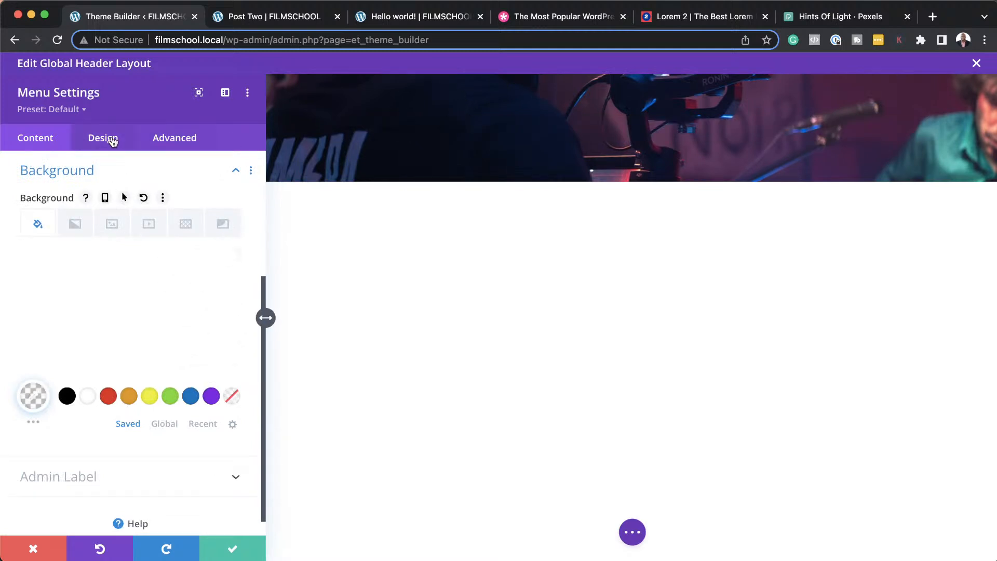
click(110, 141)
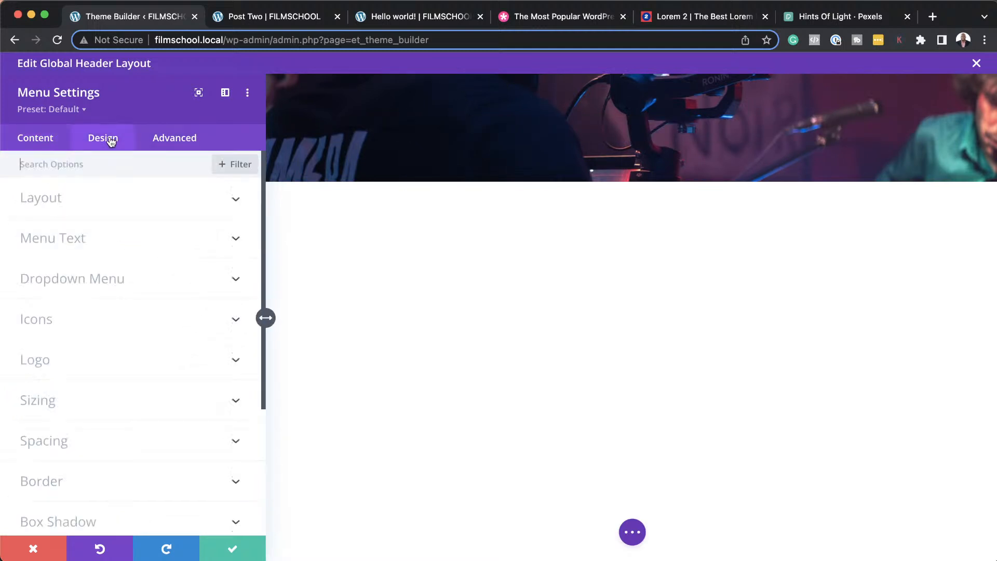
click(69, 243)
click(88, 228)
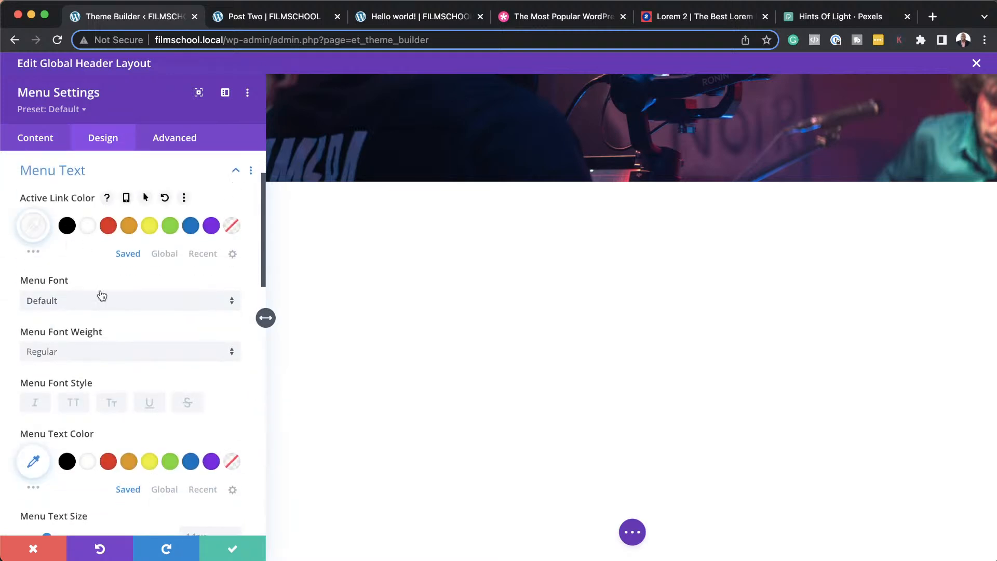
scroll(131, 401, down, 1)
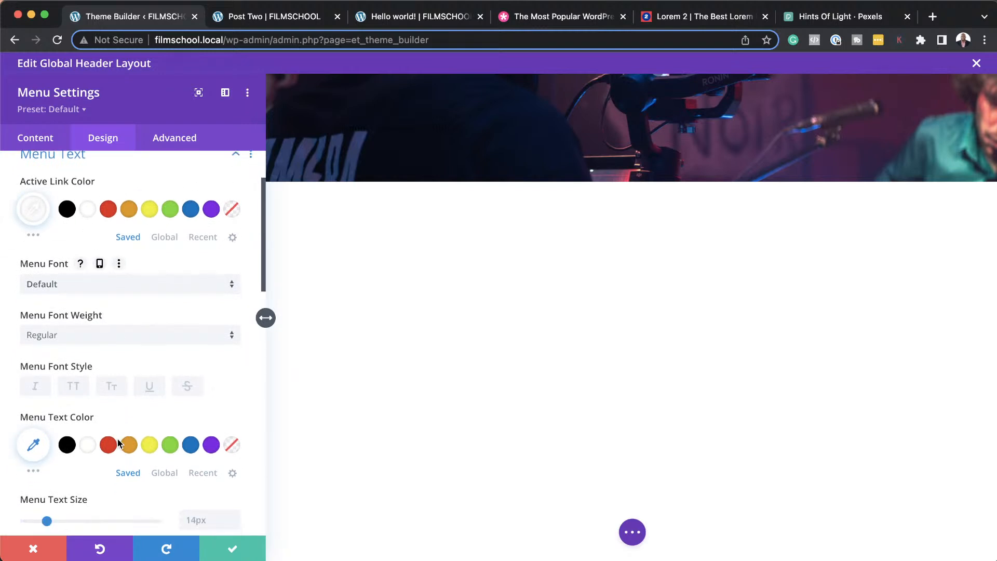
click(88, 444)
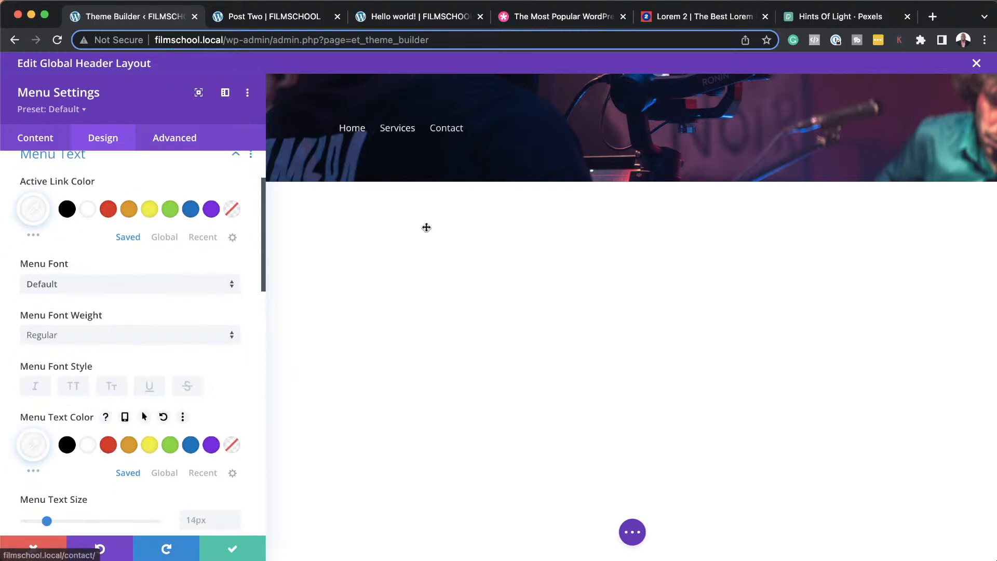
click(230, 551)
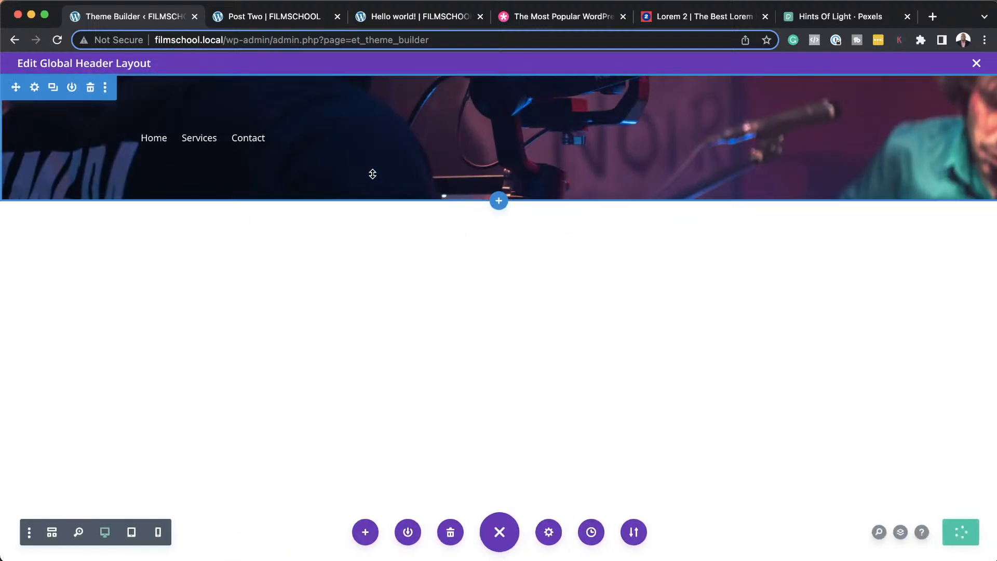
- Save and close the global header layout, and save the Theme Builder changes
click(976, 63)
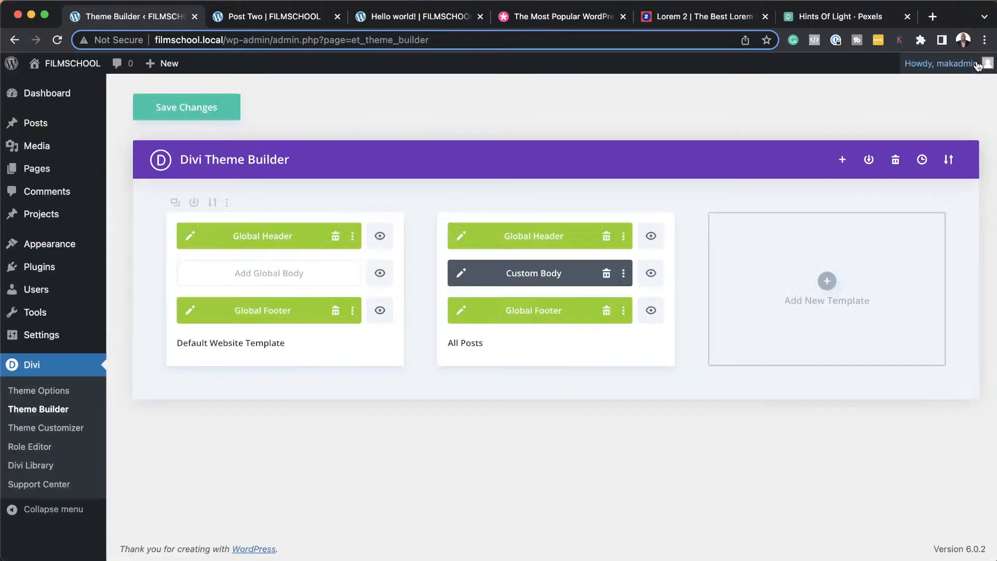
click(219, 111)
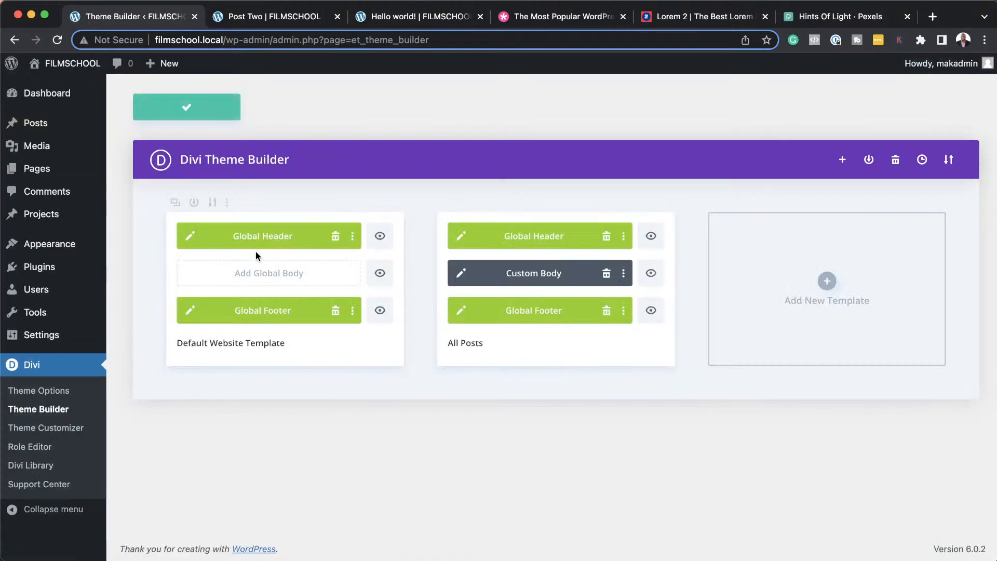
- Reload the Hello World post and examine how the new global header looks above its content
click(378, 17)
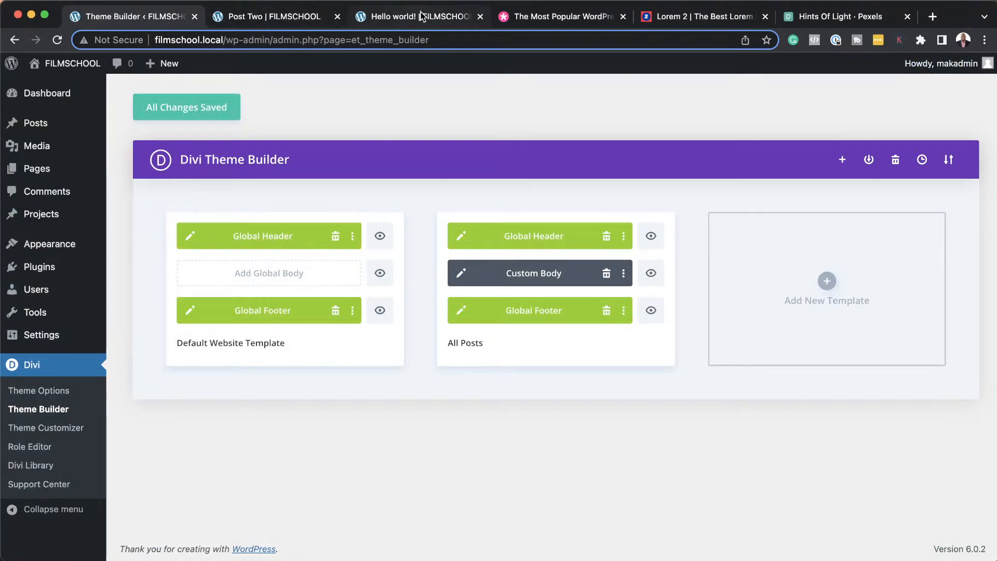
click(61, 40)
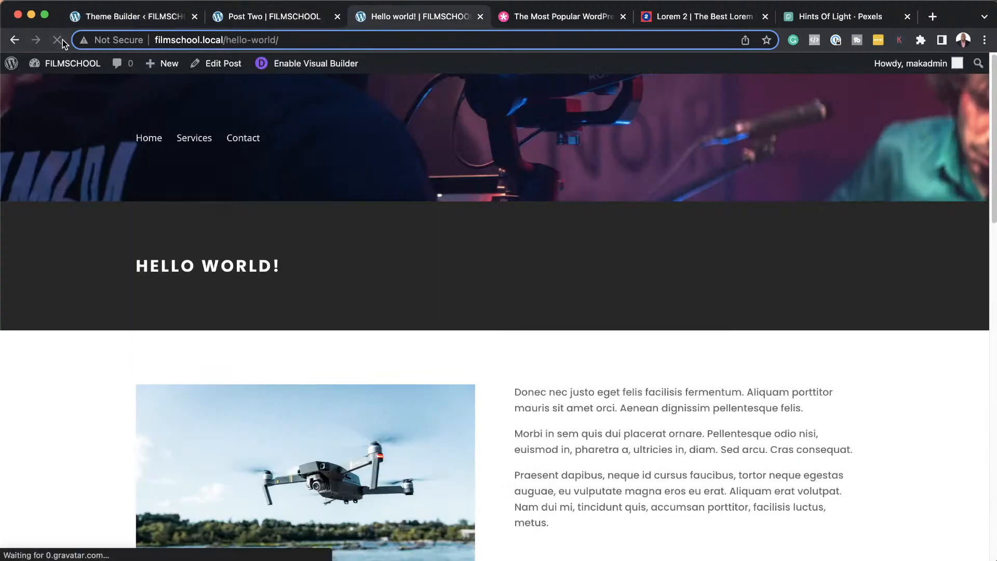
scroll(753, 167, down, 3)
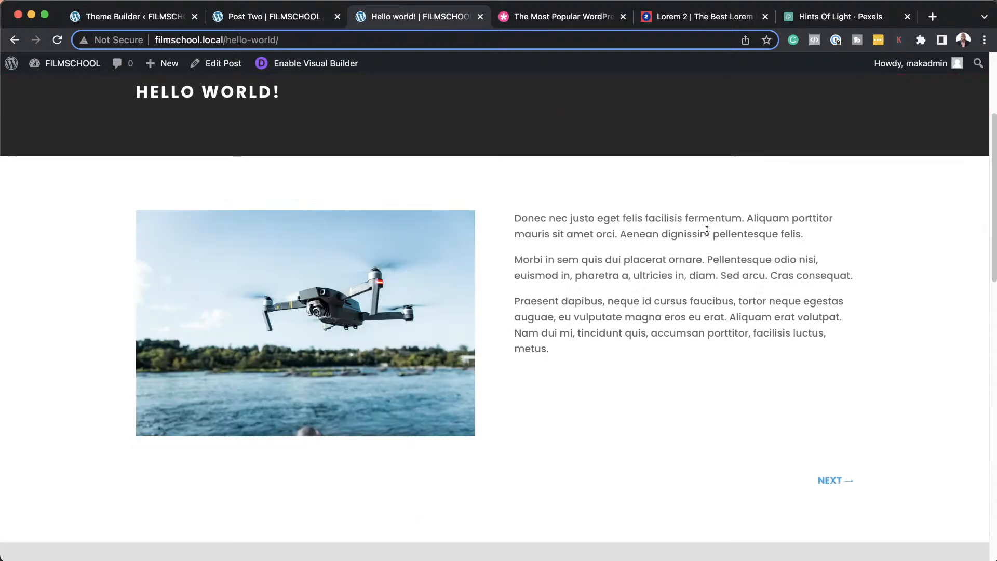
scroll(707, 231, up, 3)
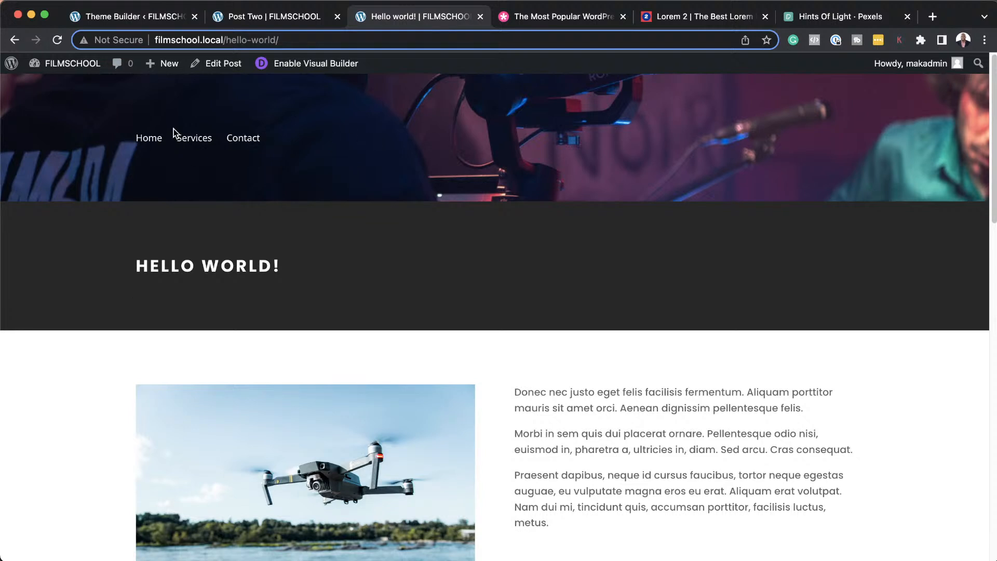
- Delete the global header from the default website template and the custom header from the All Posts template, and save the Theme Builder changes
click(157, 18)
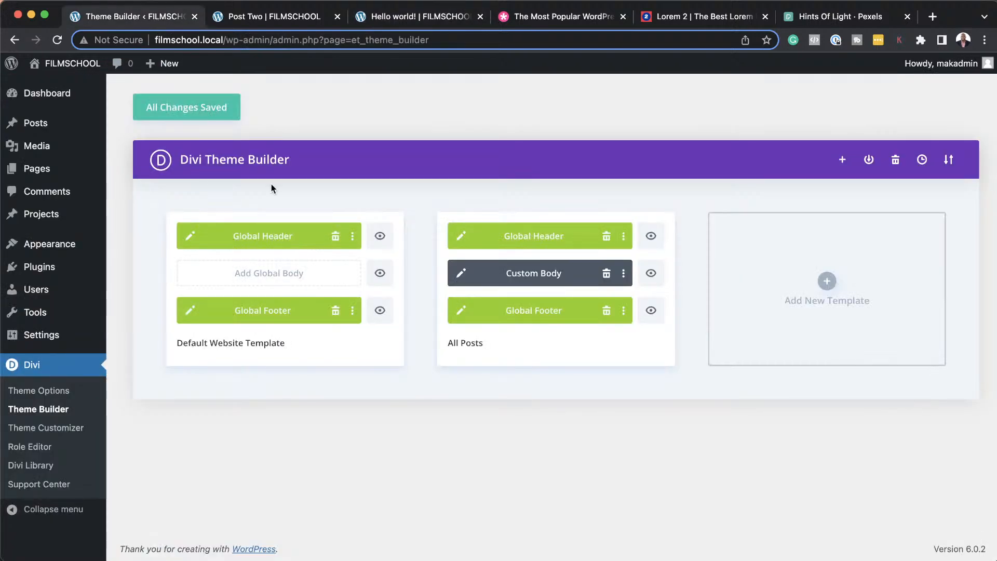
click(335, 238)
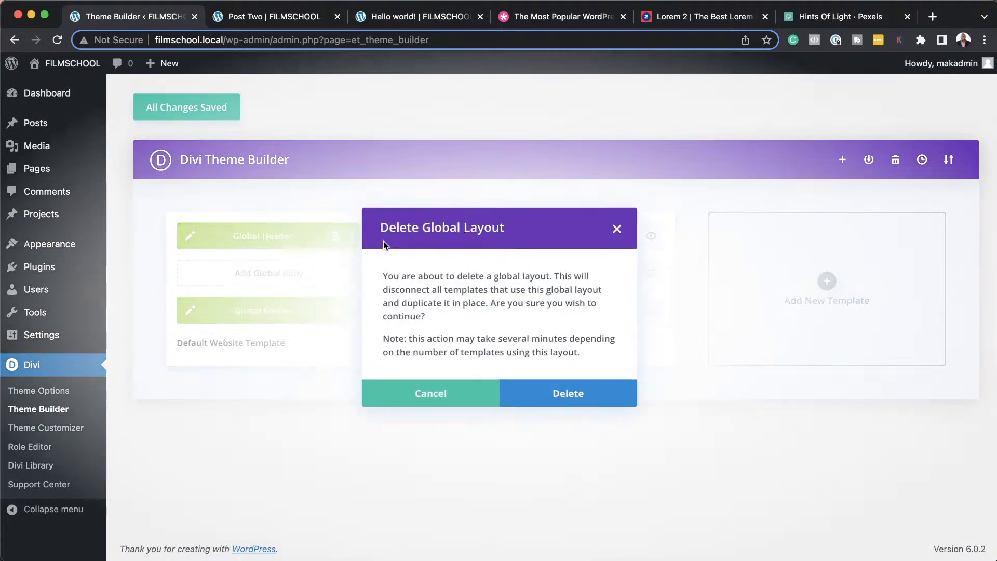
click(597, 390)
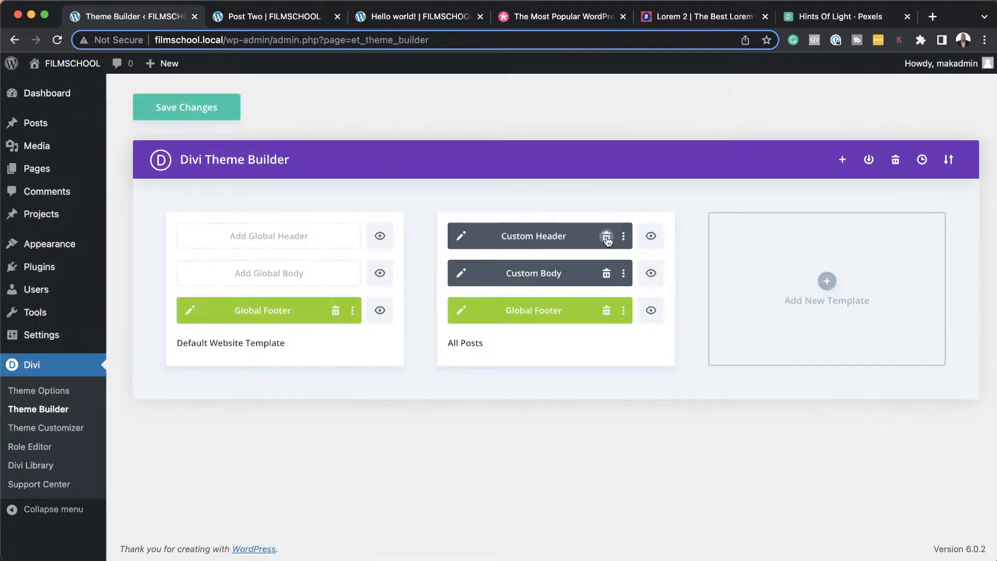
click(606, 238)
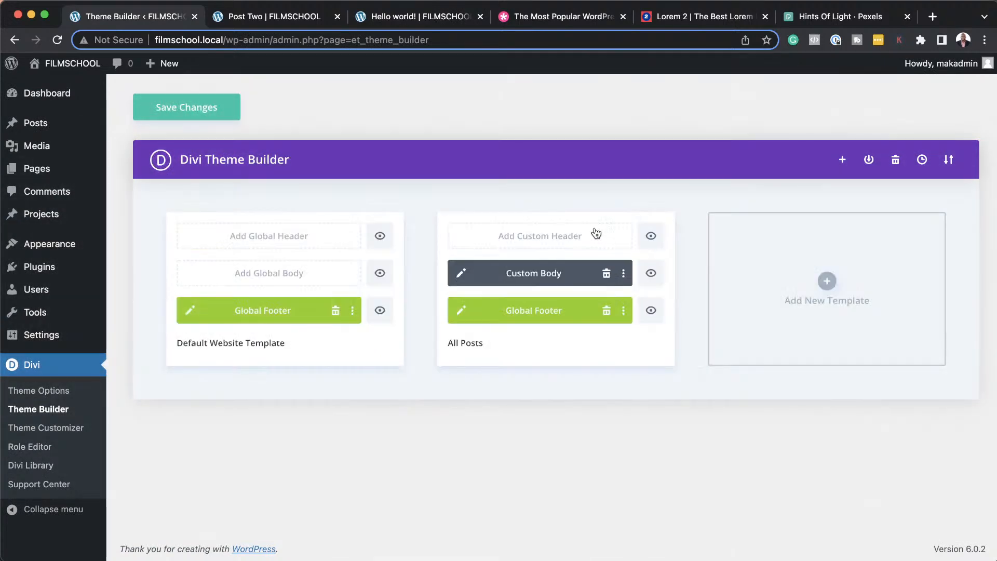
click(179, 106)
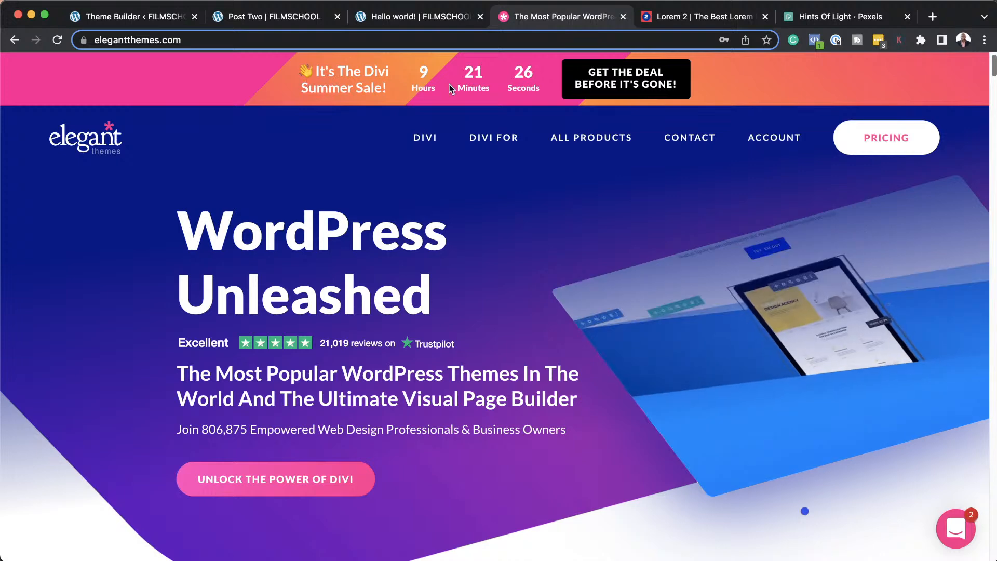
- Open the Divi Summer Sale page on the Elegant Themes site and examine its discounts on Divi, Divi Cloud and Marketplace products
click(627, 78)
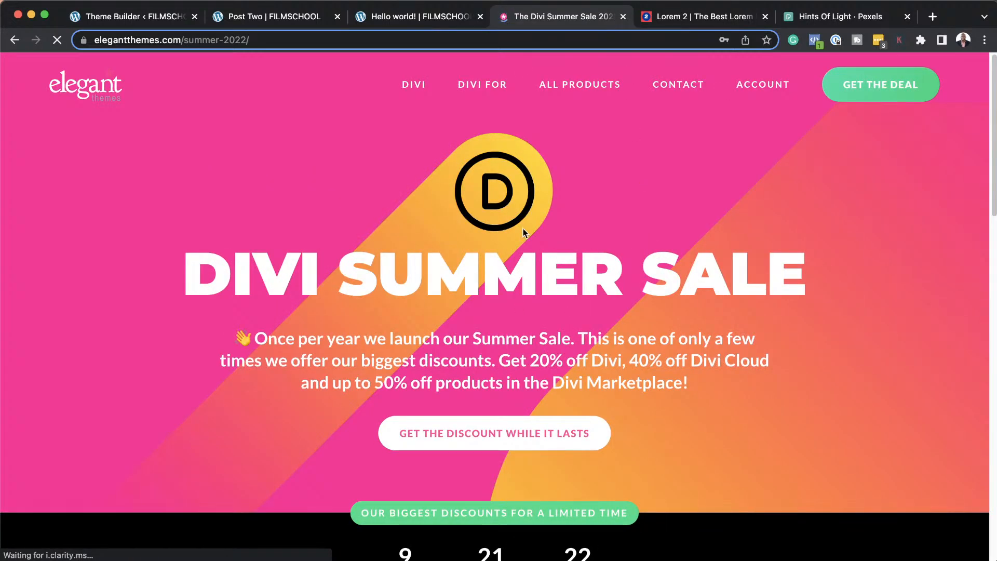
scroll(612, 347, down, 1)
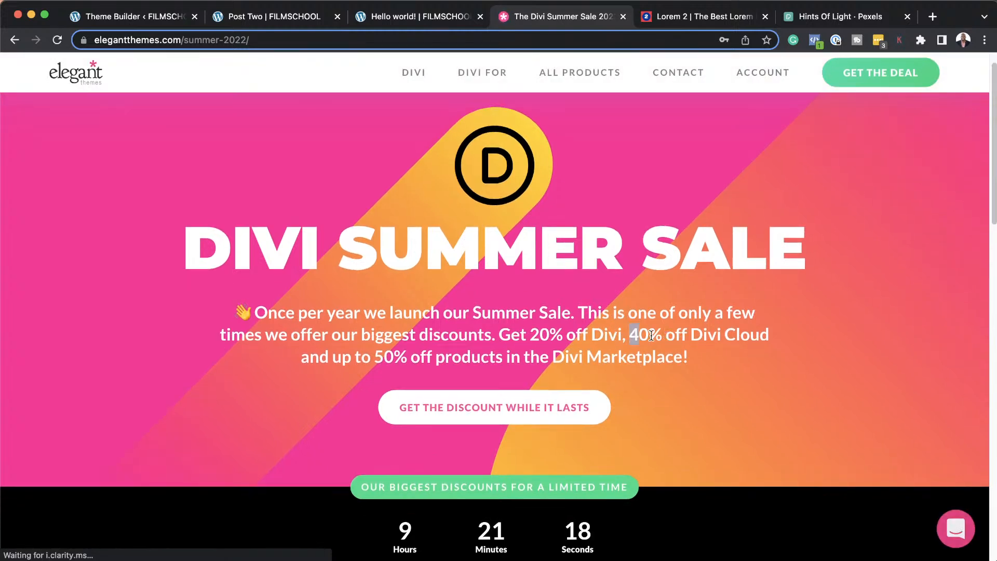
drag(630, 333, 734, 334)
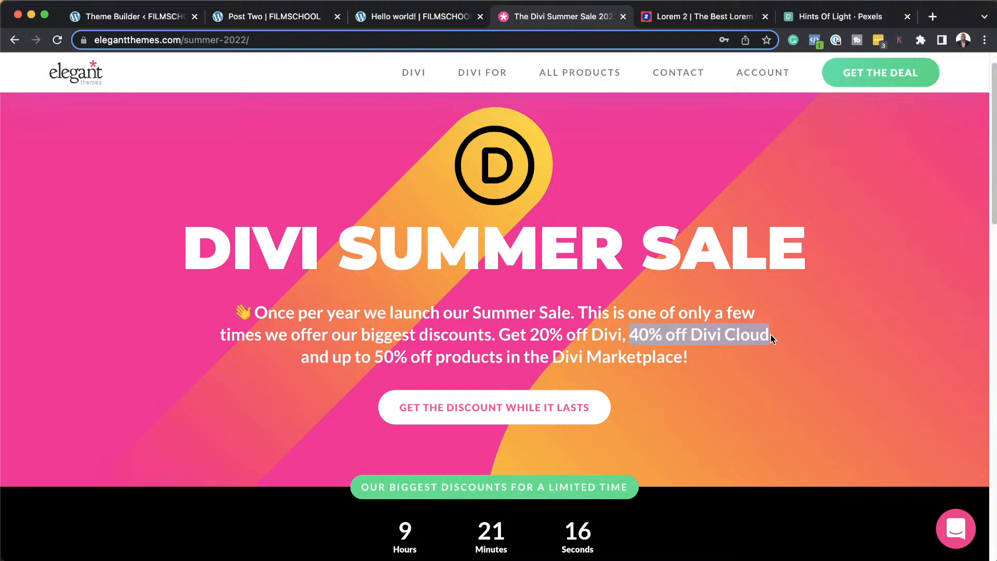
scroll(763, 334, down, 1)
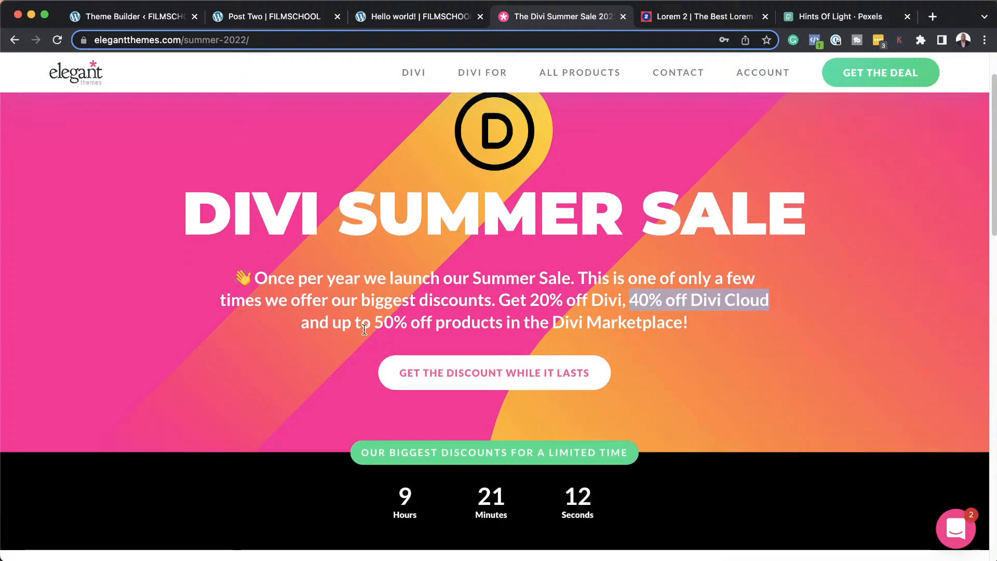
drag(376, 322, 709, 337)
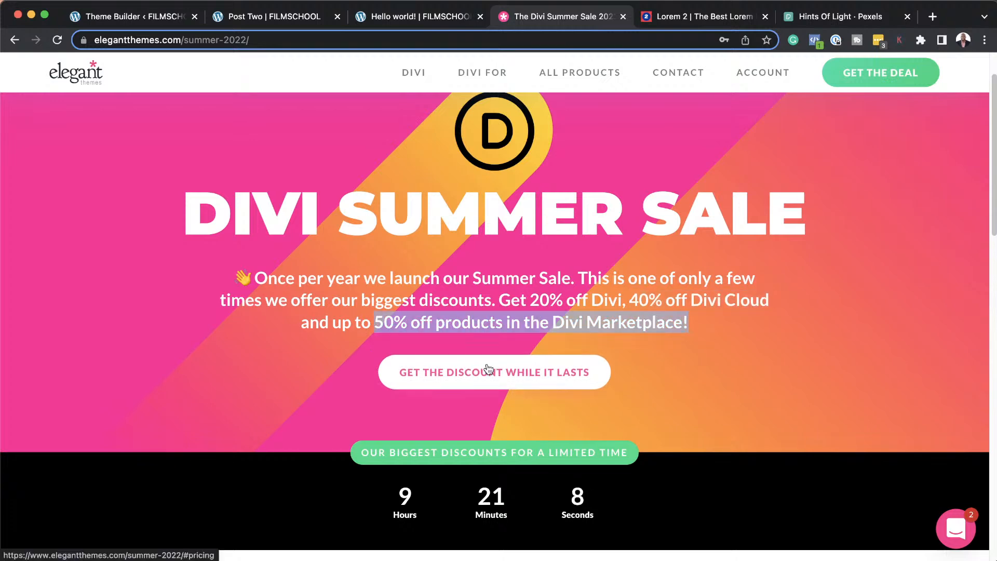
scroll(536, 383, down, 3)
scroll(537, 384, down, 3)
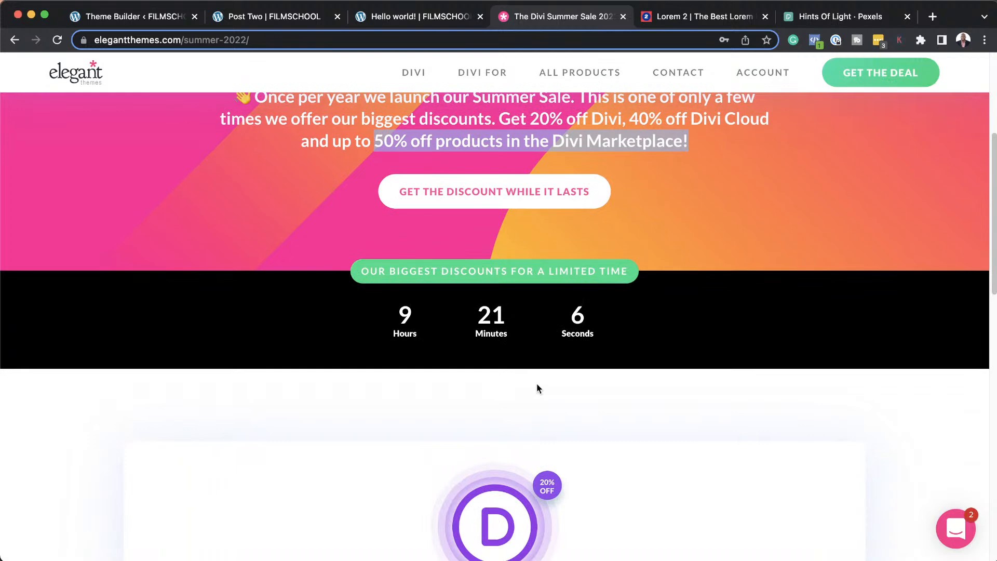
scroll(537, 383, down, 1)
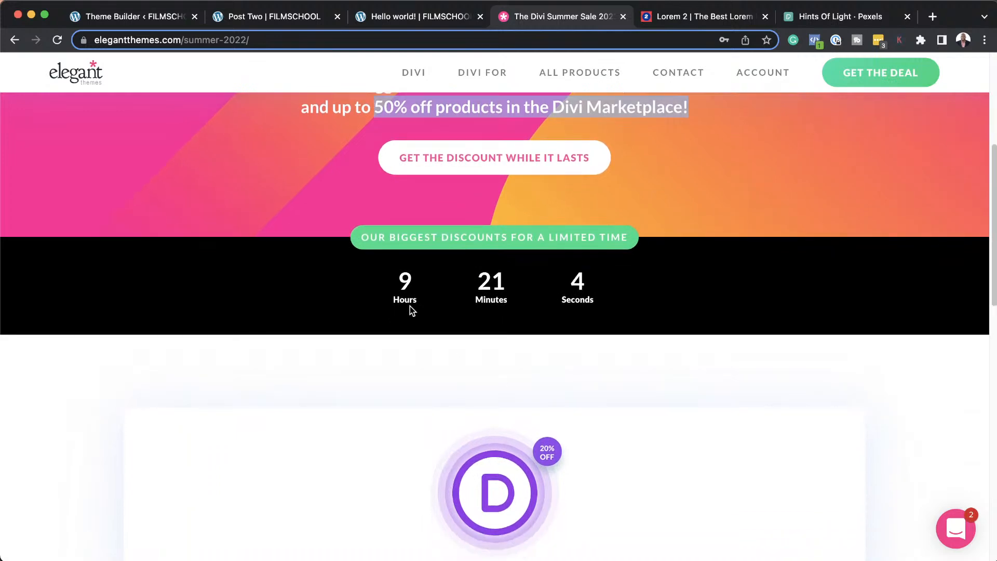
scroll(571, 363, down, 10)
scroll(581, 366, down, 5)
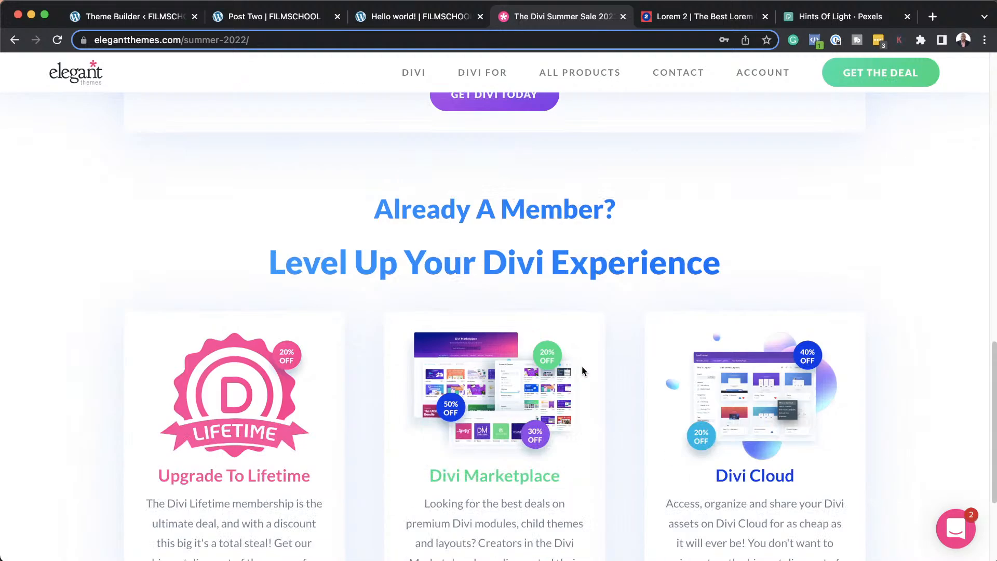
scroll(581, 367, down, 3)
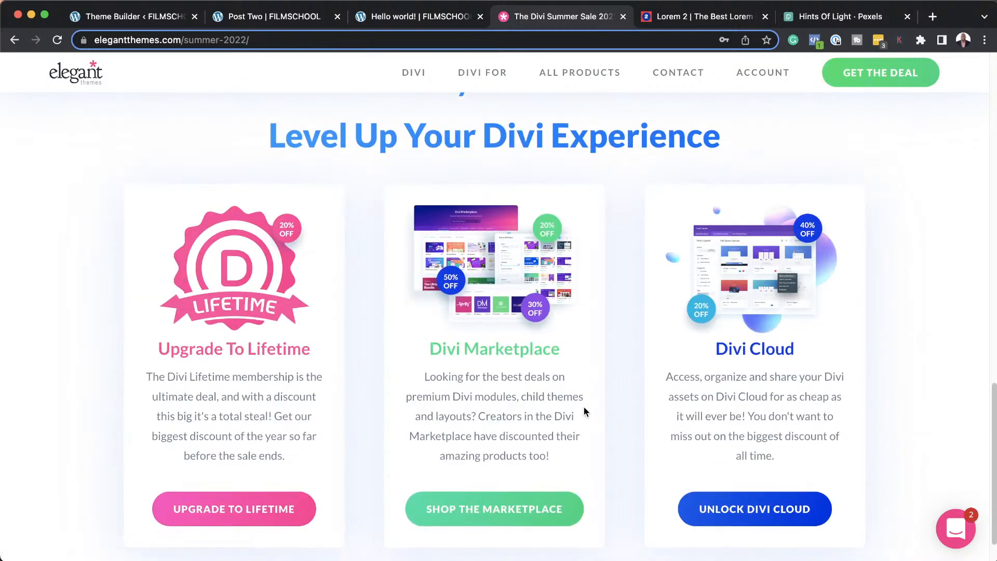